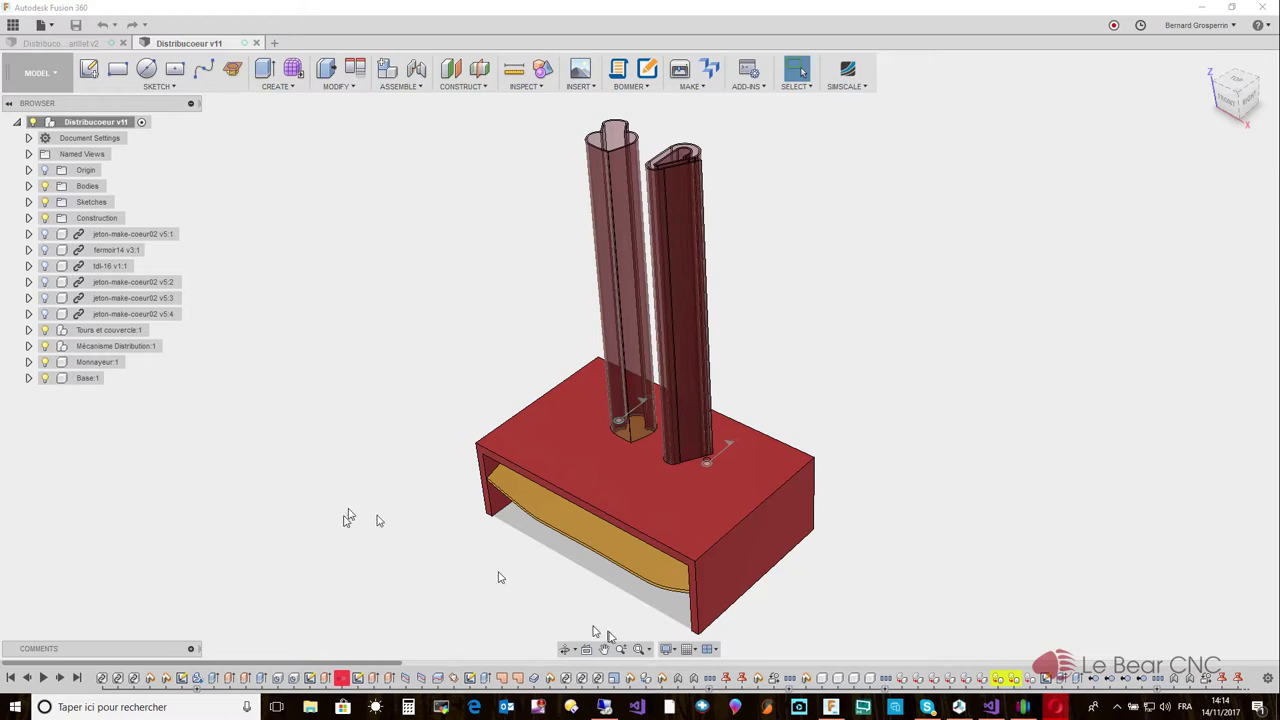
Switch to the web browser, review the Facebook group discussion about the heart-token dispenser, and return to the Fusion 360 dispenser model.
left_click(1057, 711)
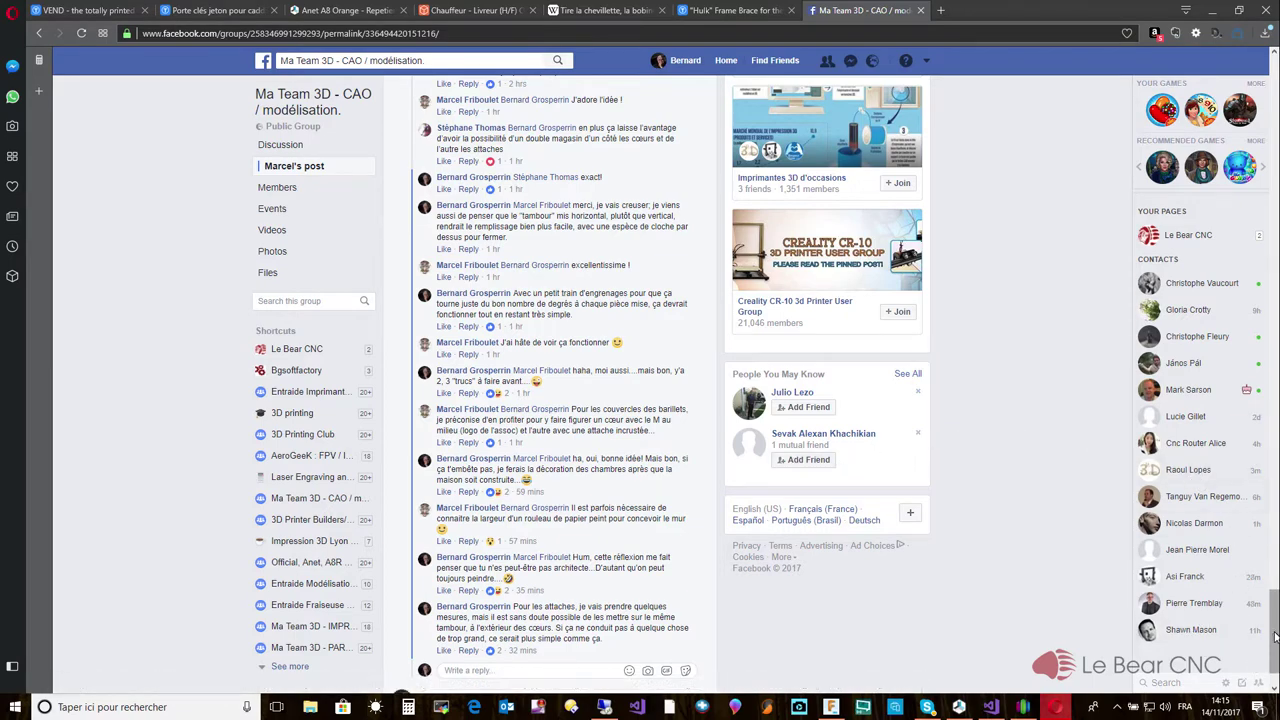
left_click_drag(1274, 636, 1275, 116)
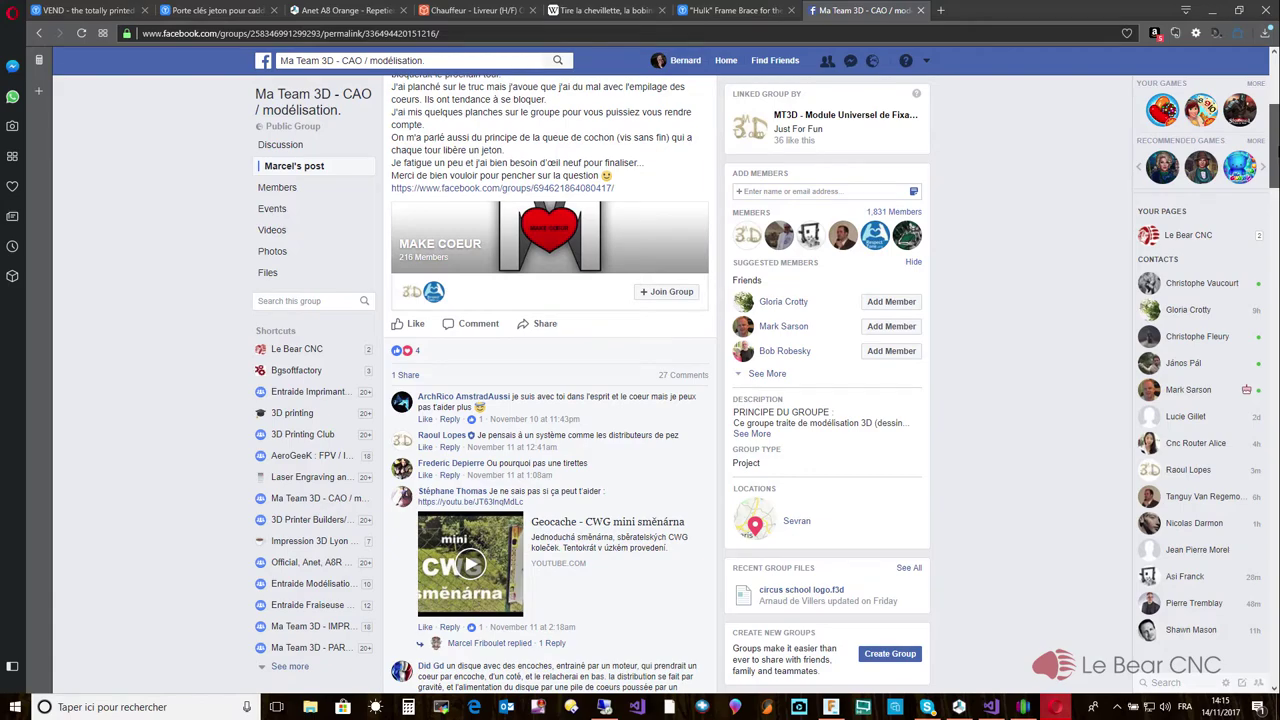
left_click_drag(1278, 152, 1275, 408)
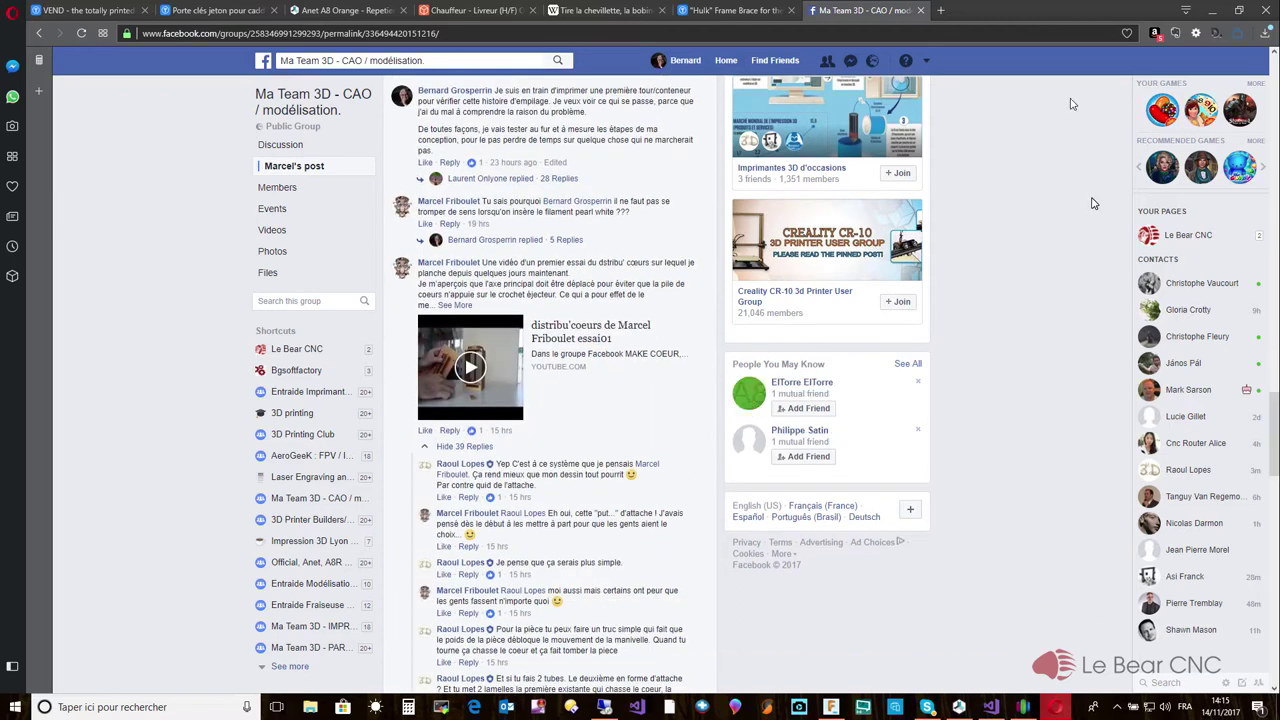
left_click(1216, 11)
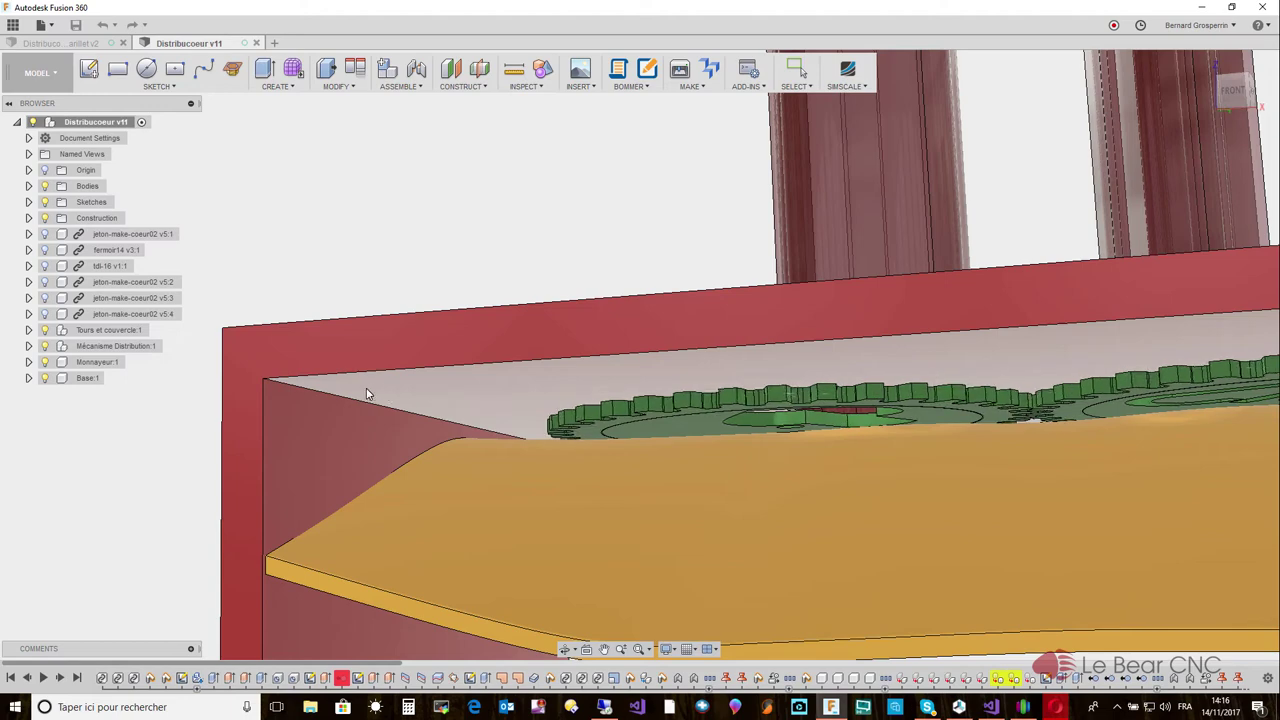
key("Escape")
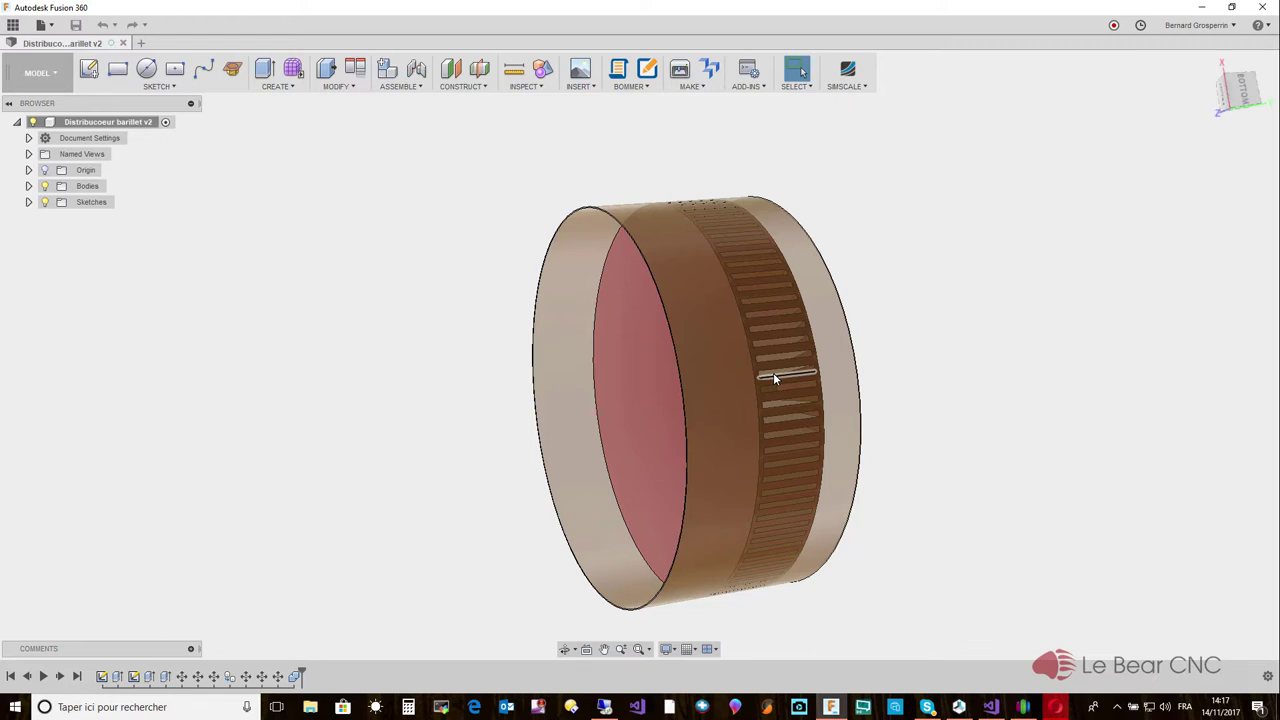
Examine the slotted barrel model from several angles, including its outer shell, slots and flat disc face.
middle_click_drag(773, 372, 902, 406, "shift")
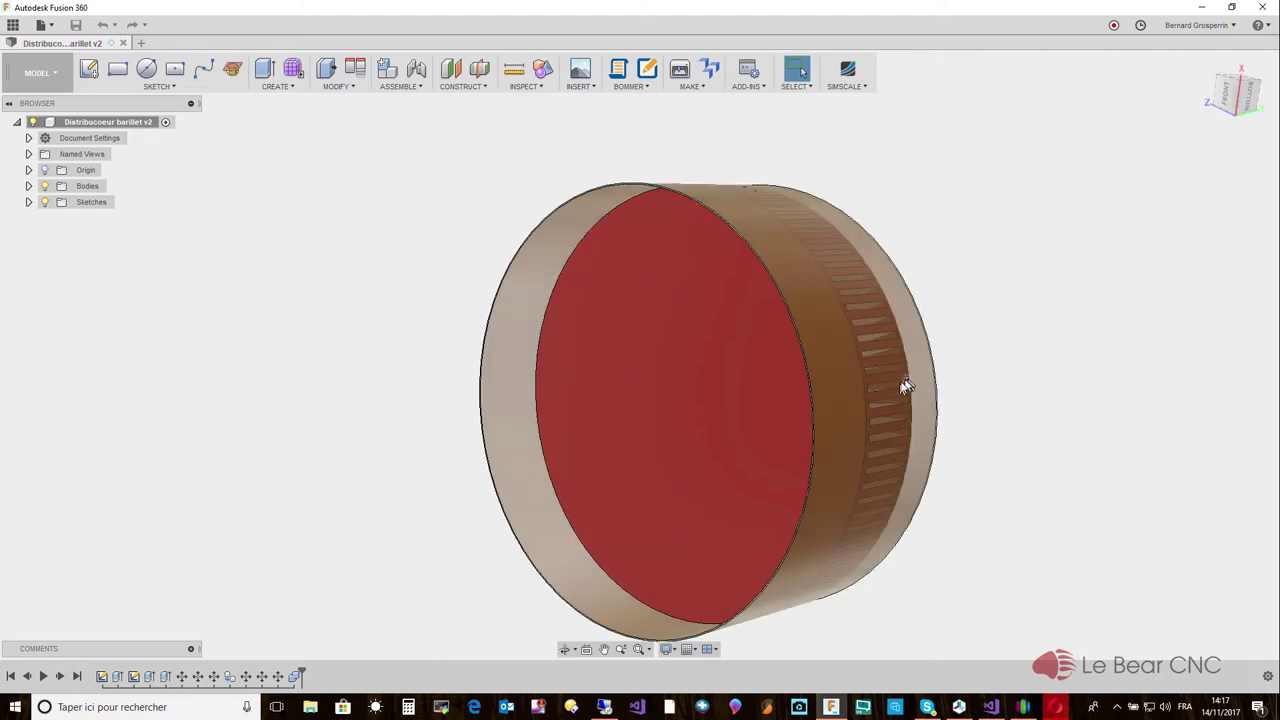
middle_click_drag(713, 648, 752, 620, "shift")
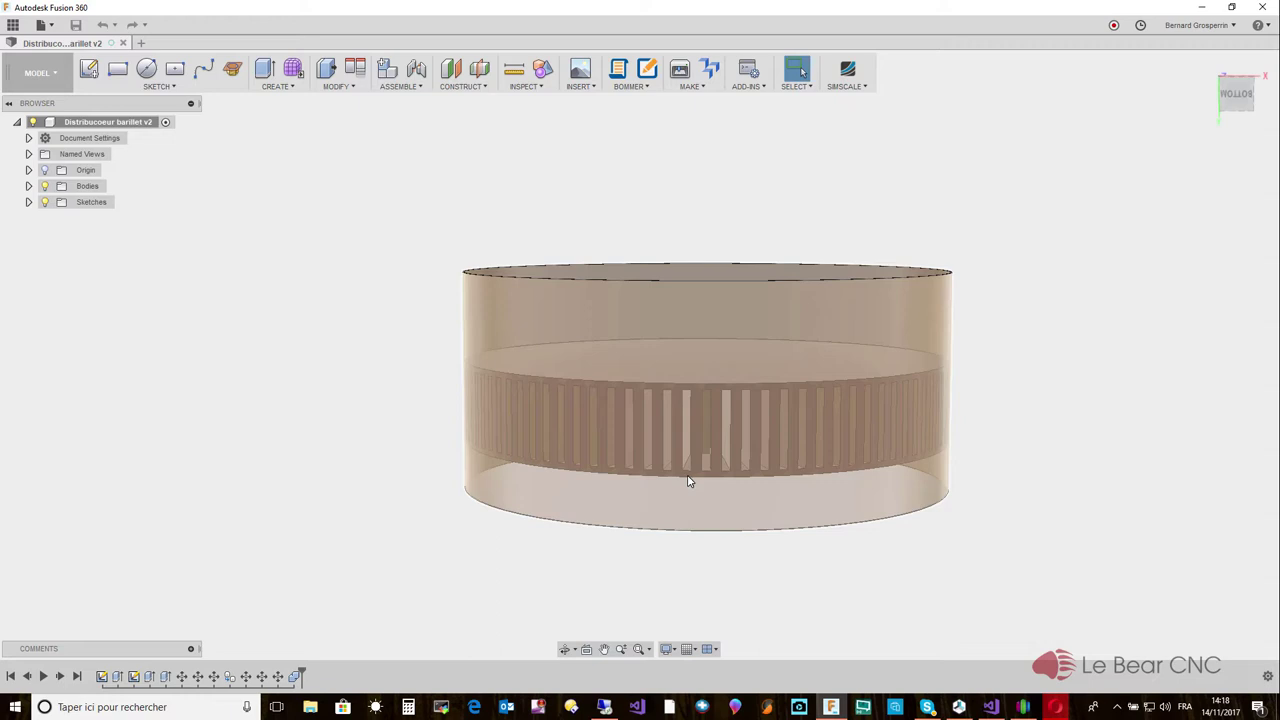
middle_click_drag(690, 482, 731, 529, "shift")
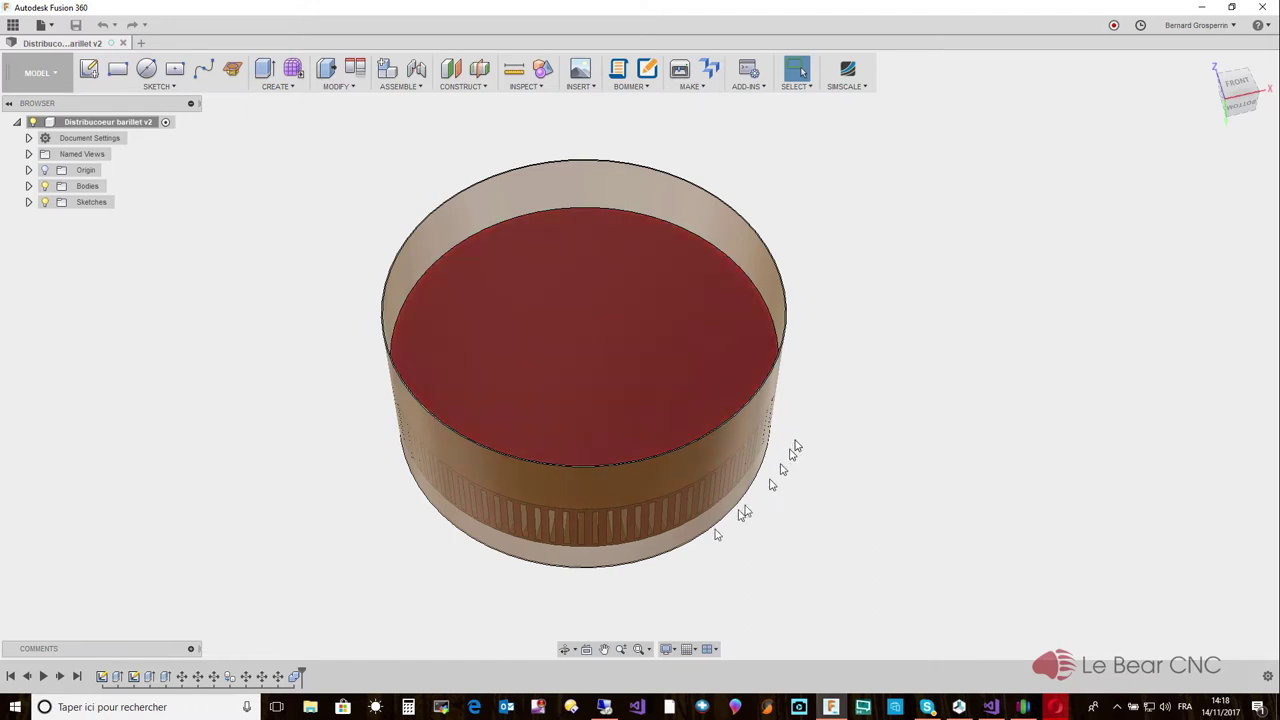
middle_click_drag(669, 550, 727, 491, "shift")
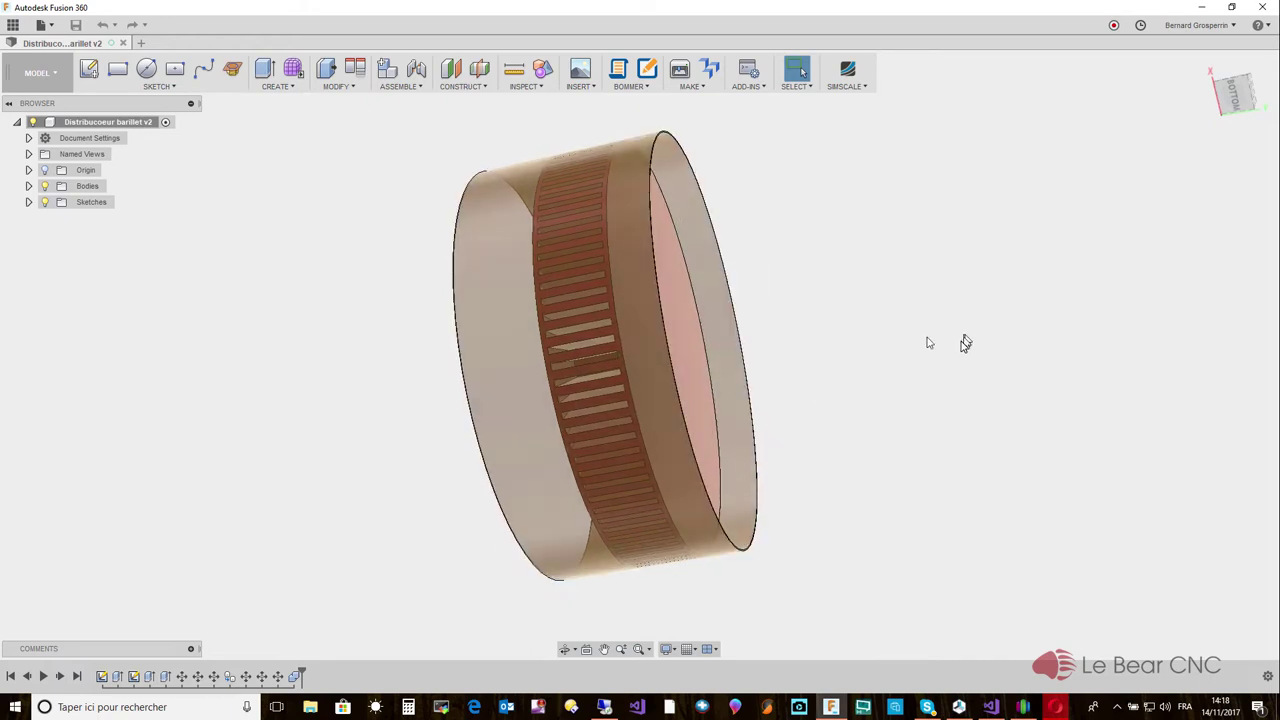
middle_click_drag(965, 343, 963, 347, "shift")
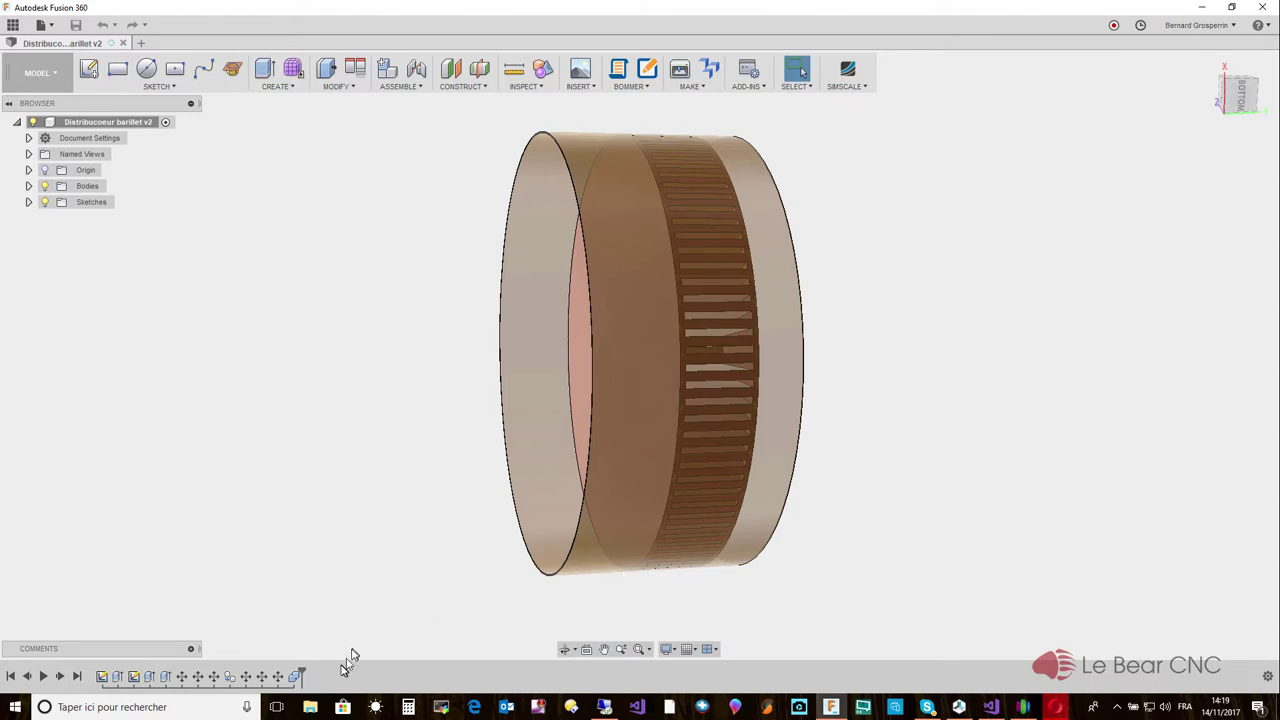
Roll the design history back to just after the first sketch and make Sketch1 visible.
left_click_drag(303, 672, 108, 676)
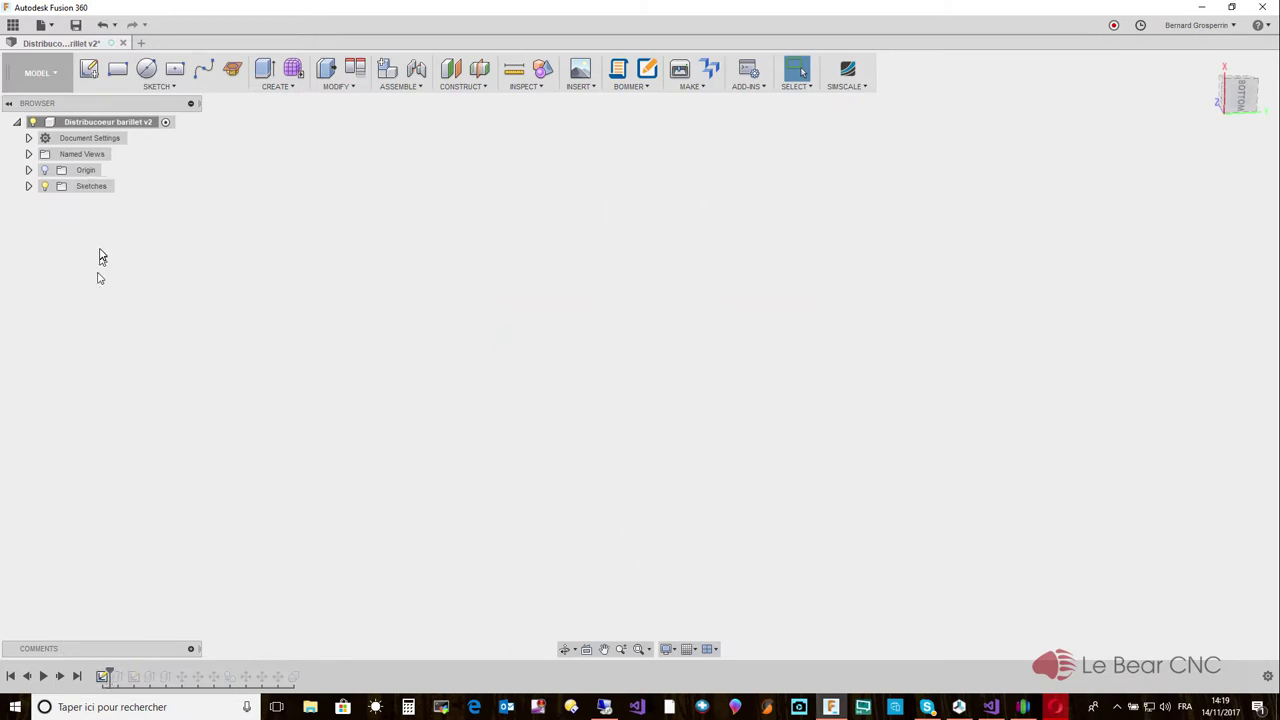
left_click(29, 187)
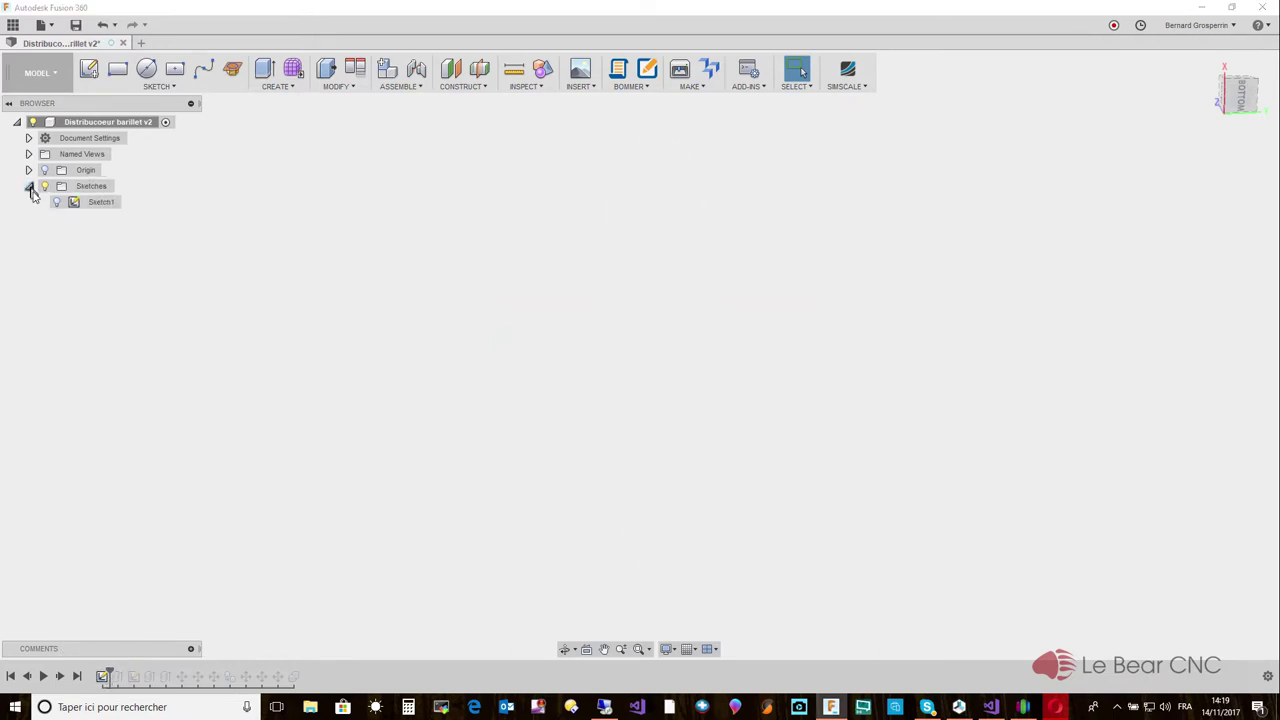
left_click(56, 203)
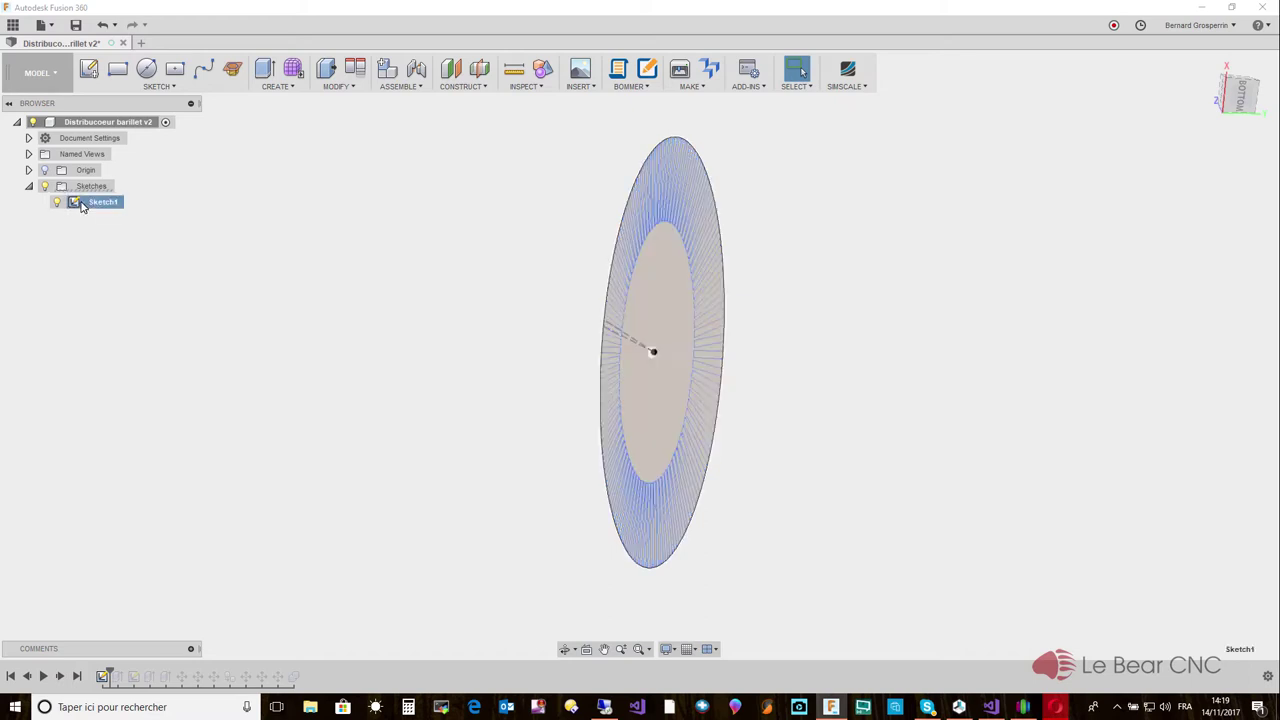
right_click(80, 203)
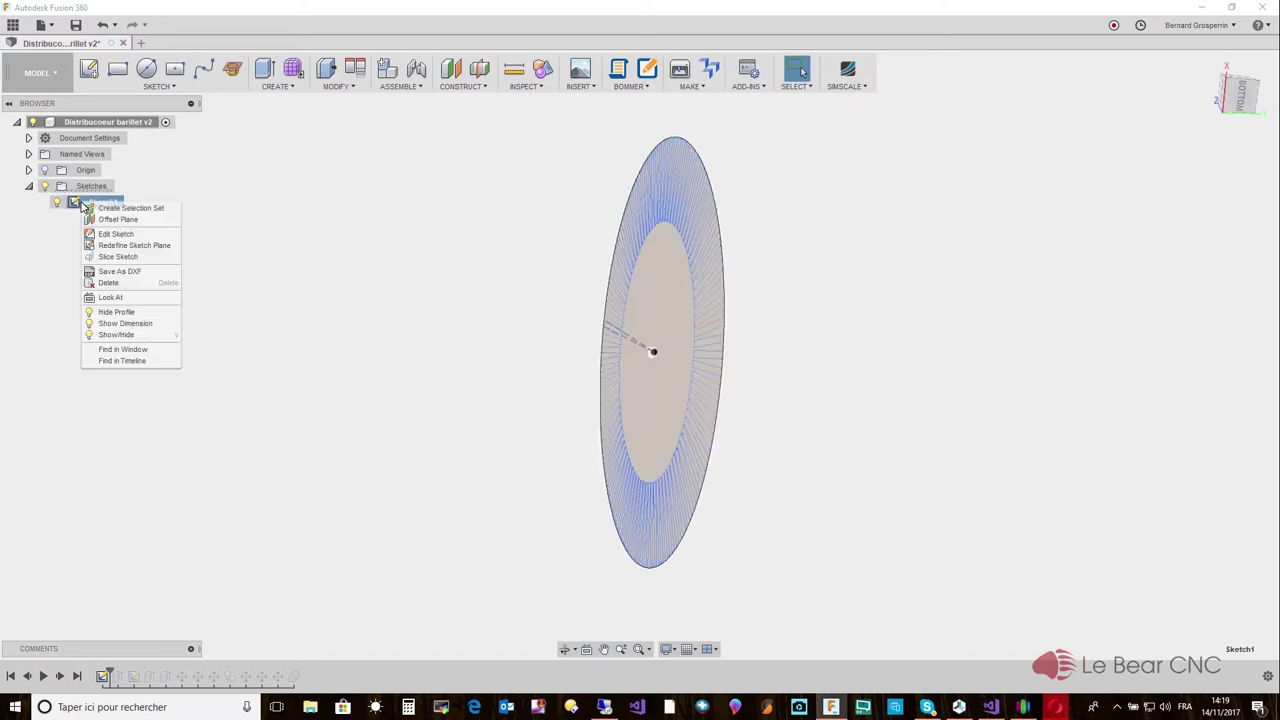
left_click(120, 236)
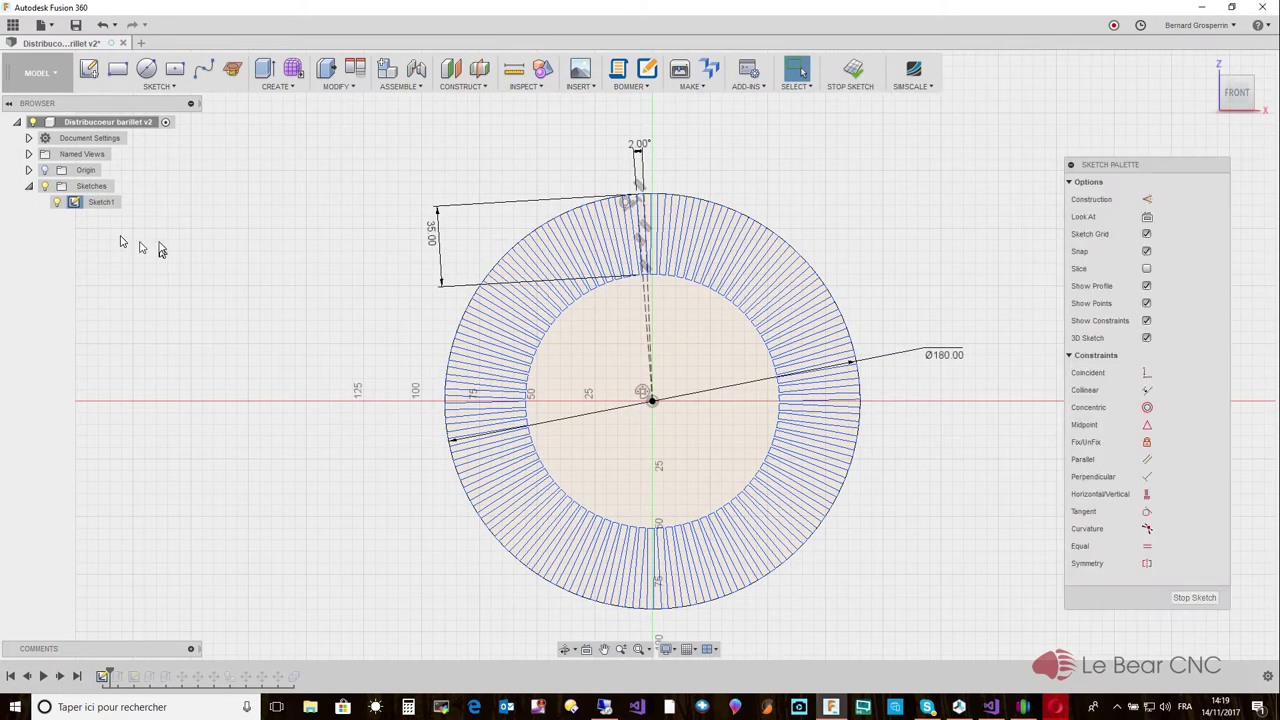
right_click(119, 677)
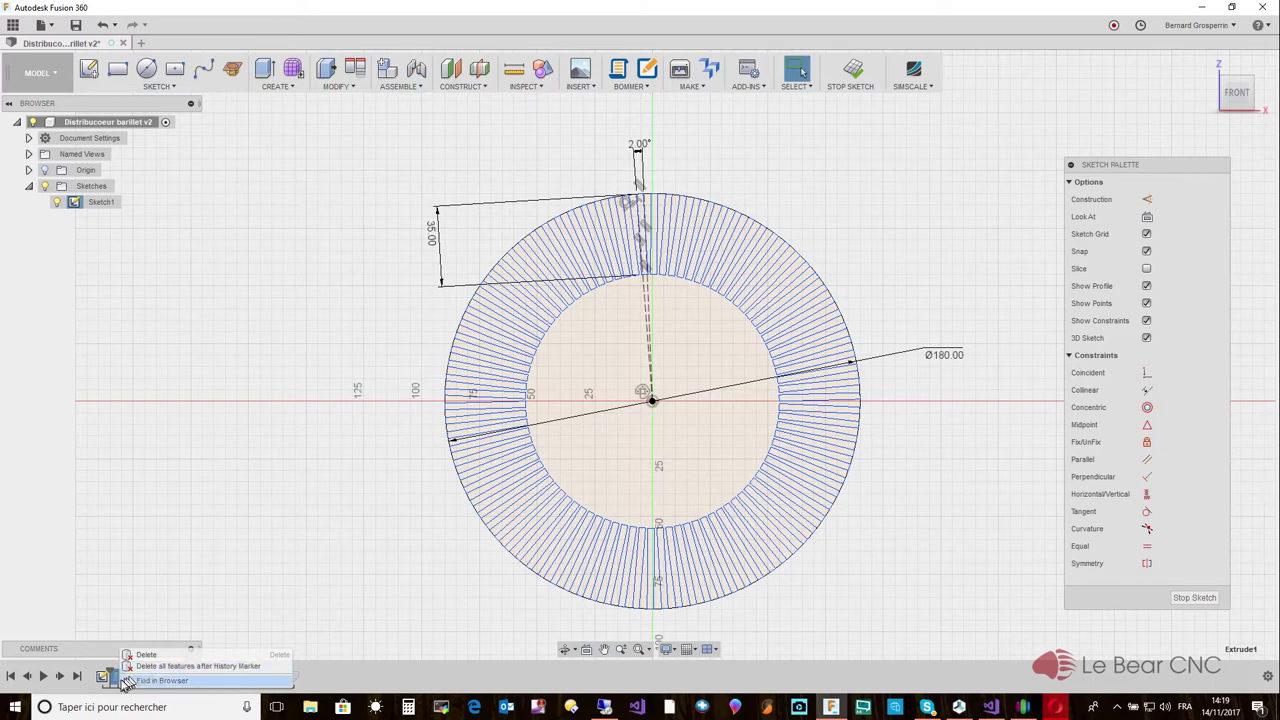
left_click(118, 625)
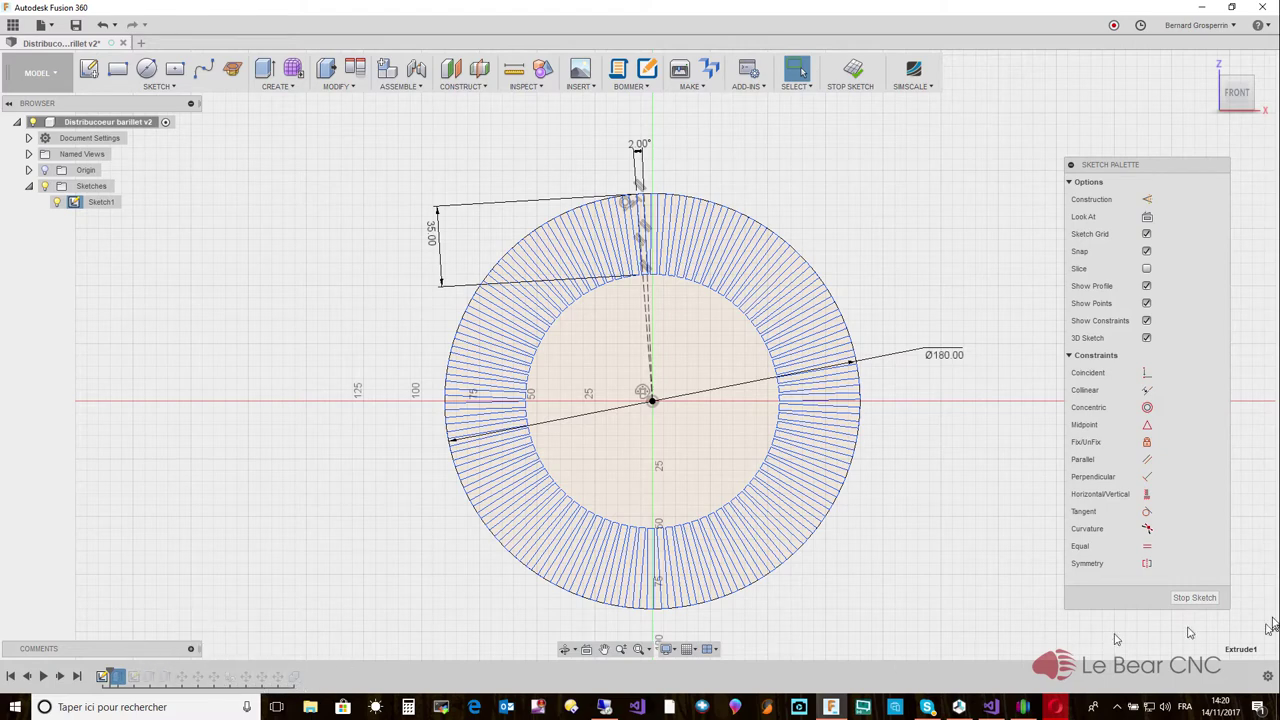
left_click(1200, 598)
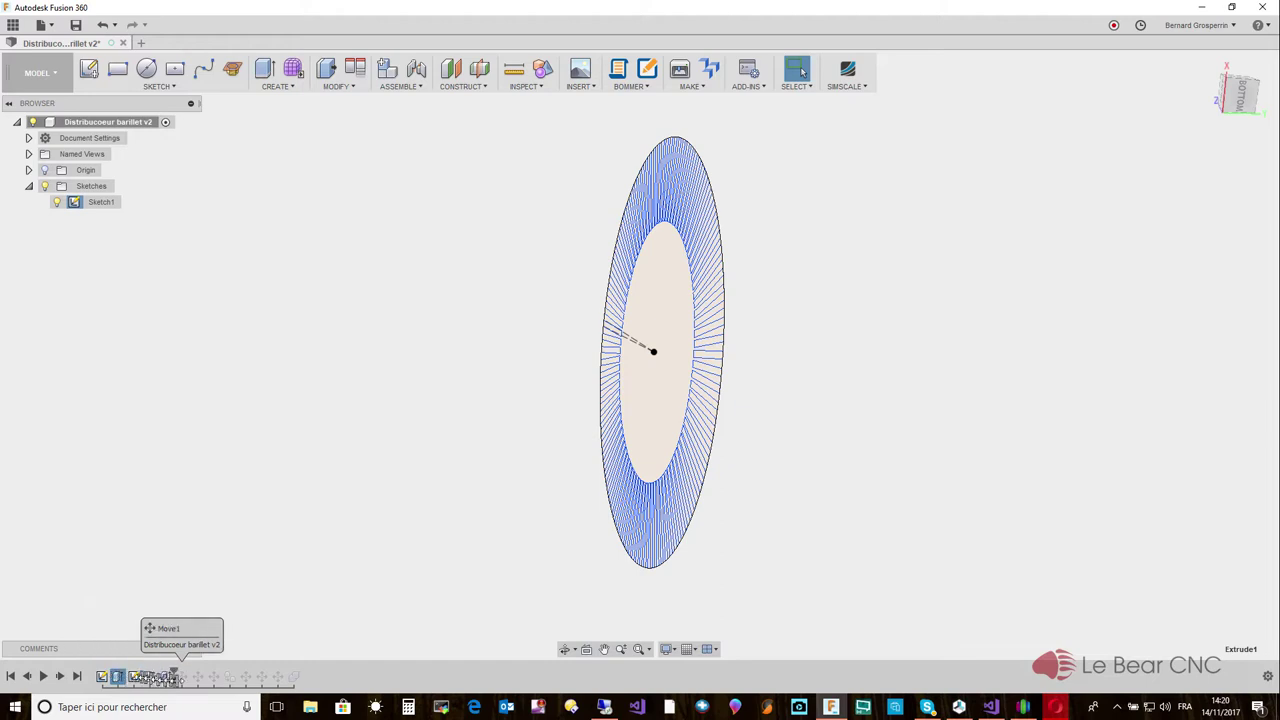
Roll the history marker back to just after Sketch1 and delete all features after the marker.
left_click_drag(175, 677, 239, 680)
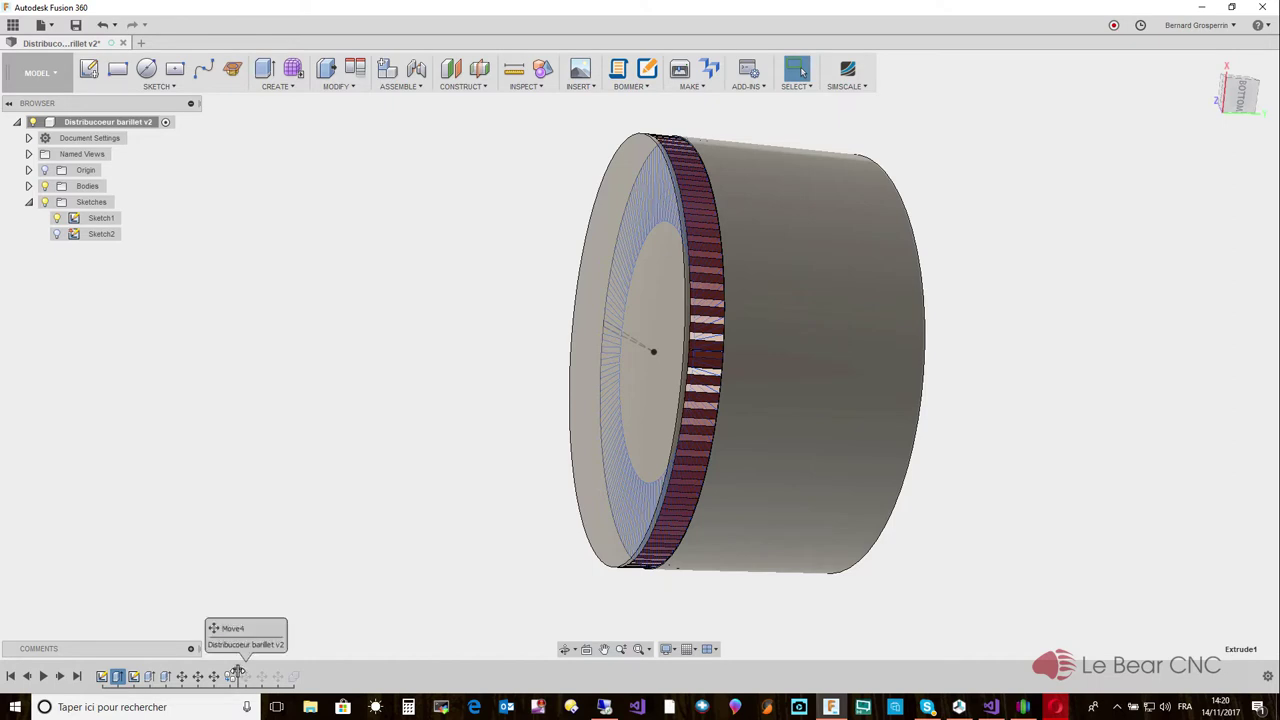
left_click_drag(239, 670, 108, 672)
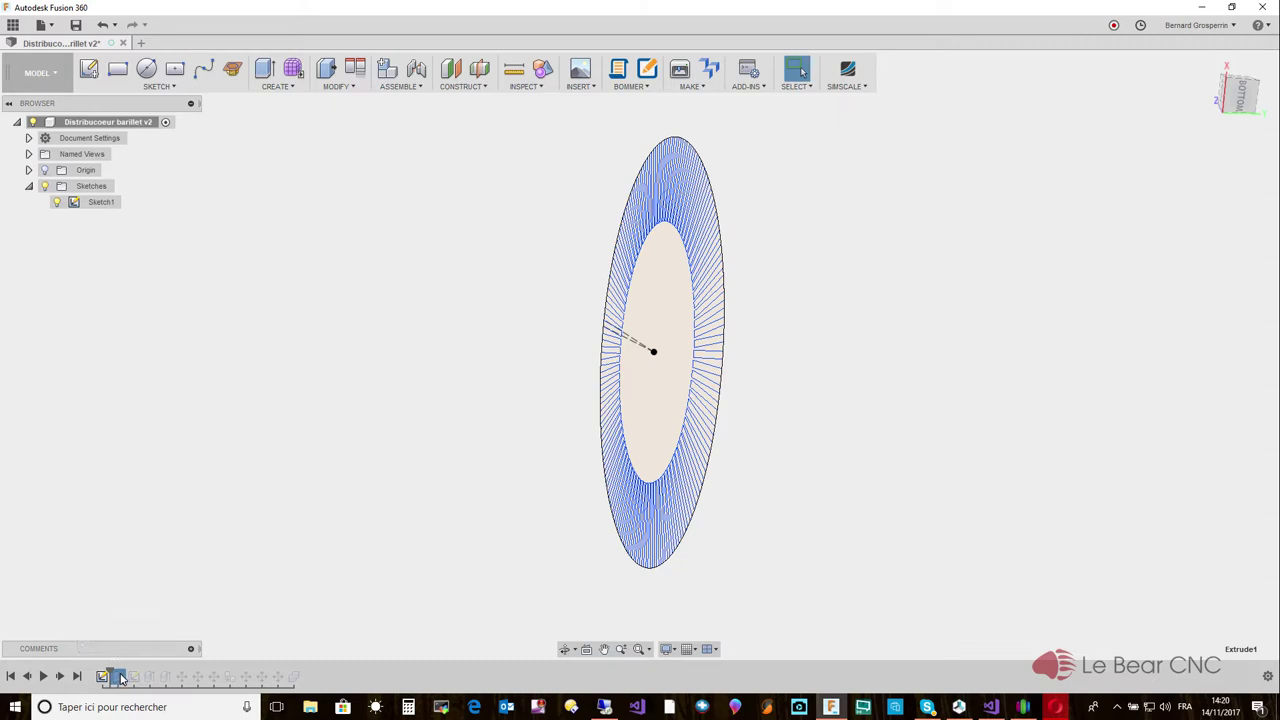
right_click(122, 678)
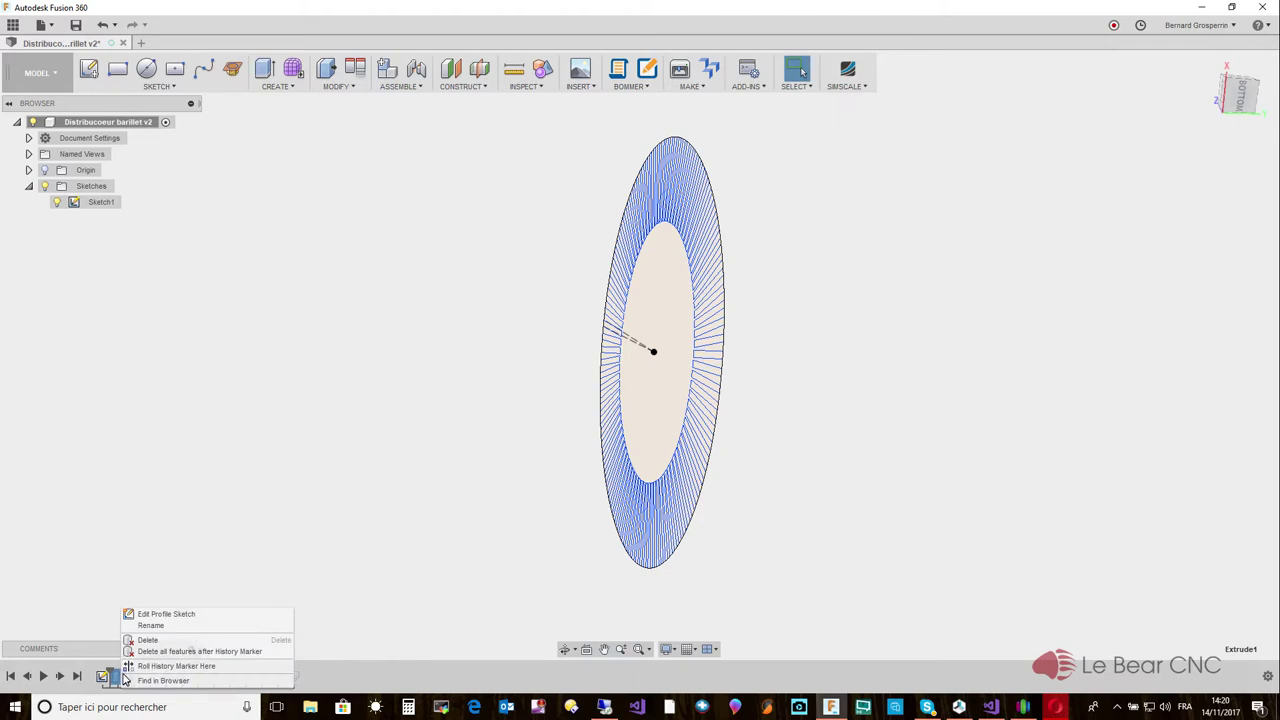
left_click(165, 652)
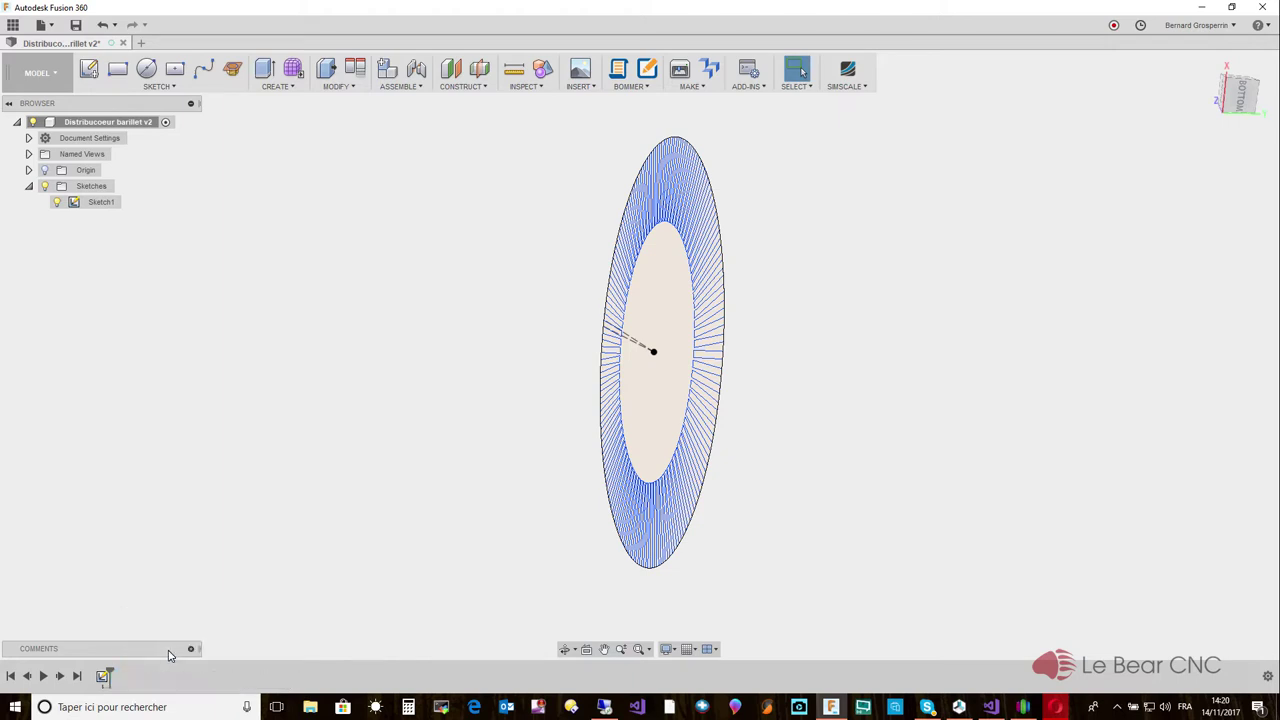
Open Sketch1 for editing and define the current straight-on view of the slotted disc as the Top view.
right_click(101, 205)
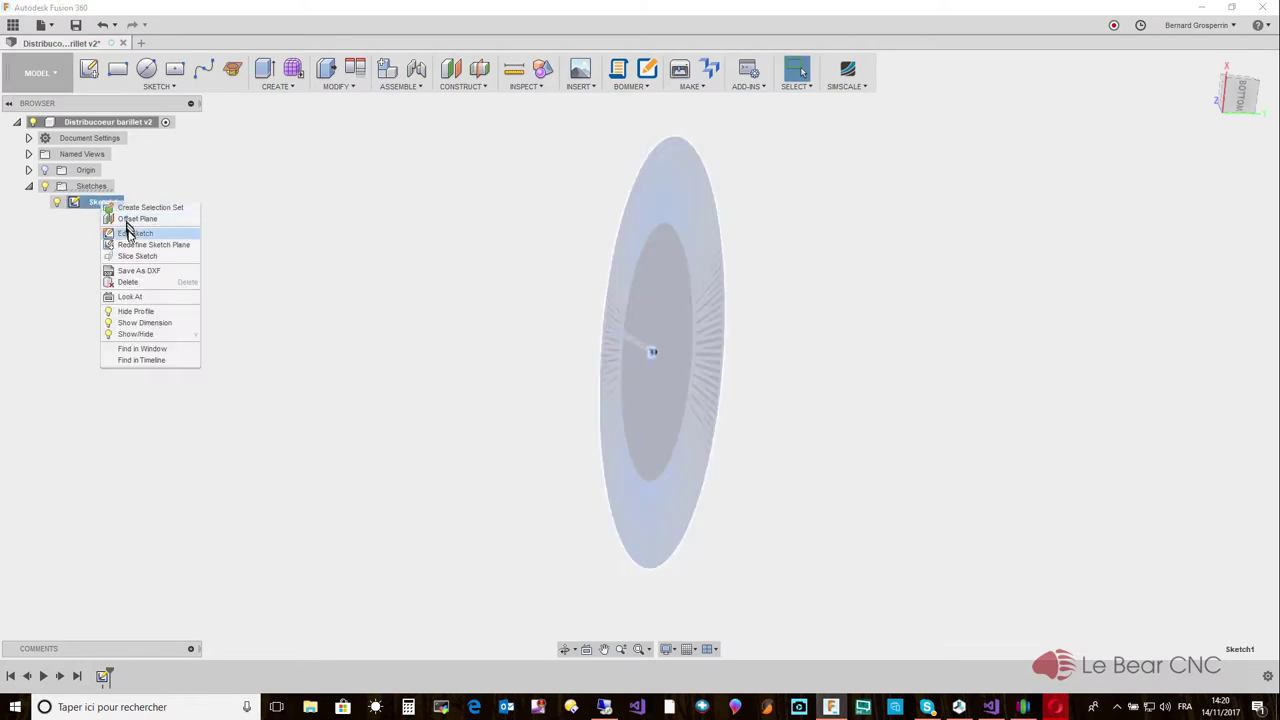
left_click(131, 233)
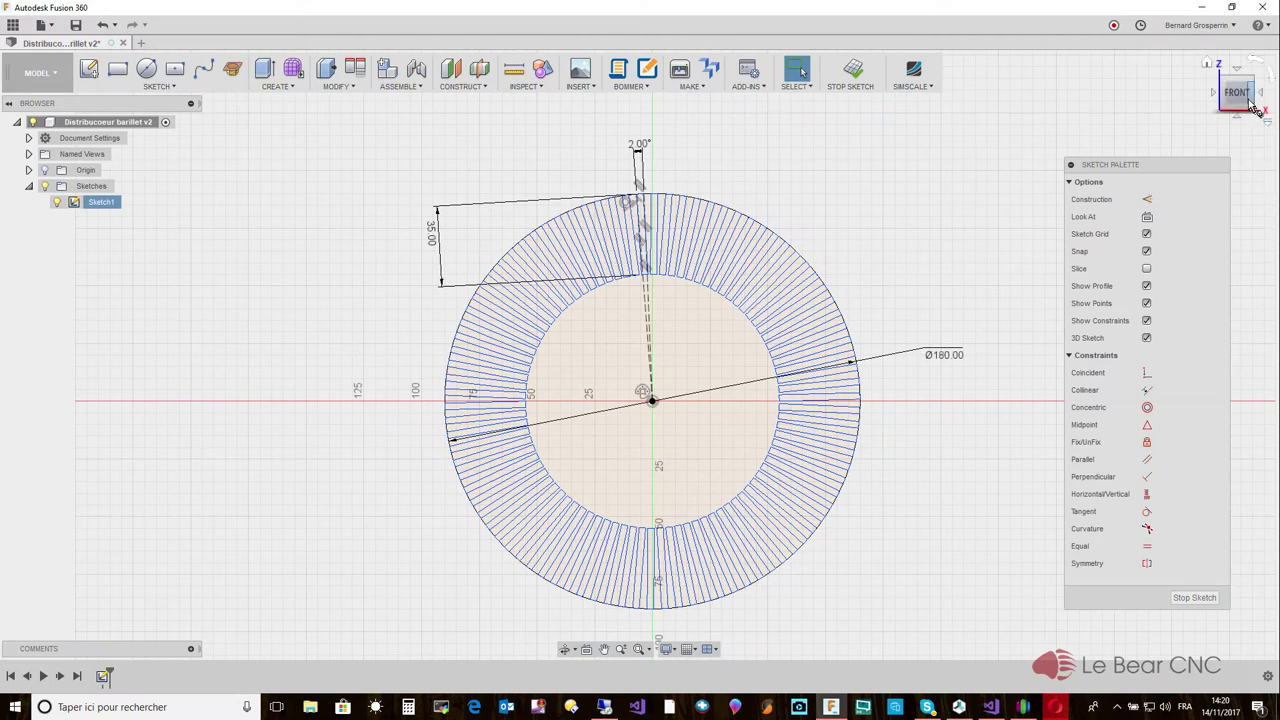
left_click(1269, 123)
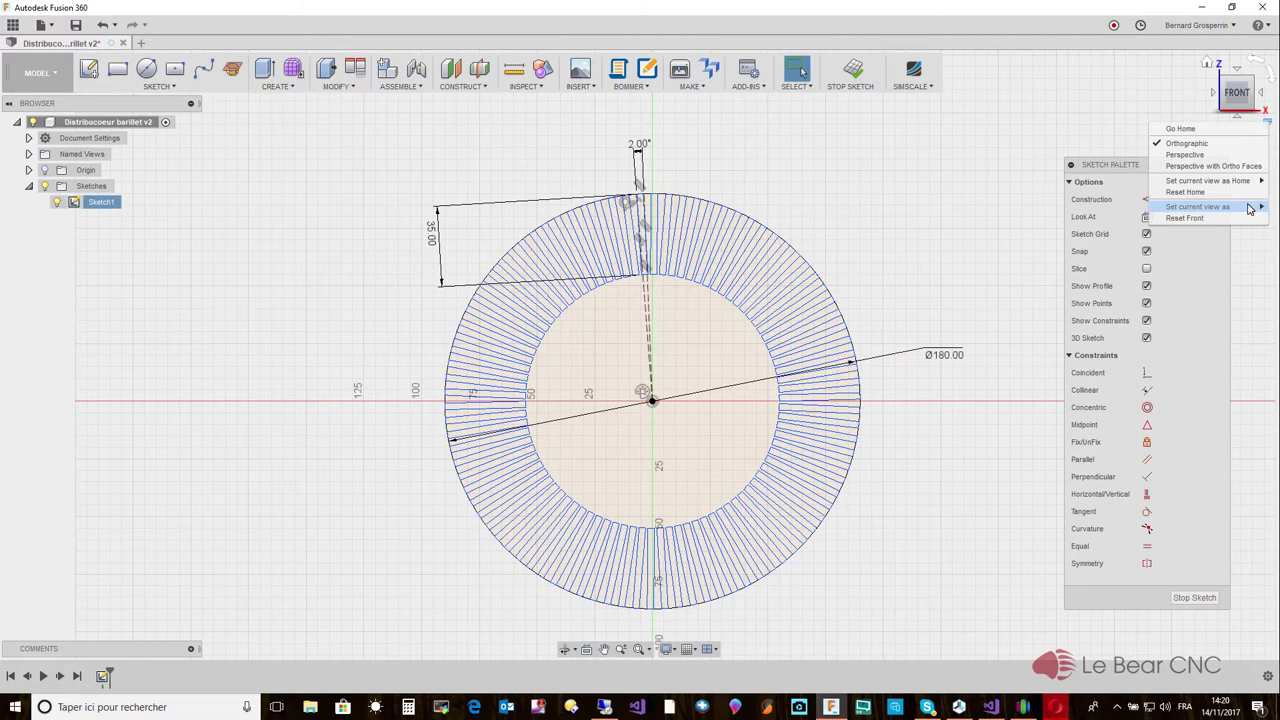
mouse_move(1249, 208)
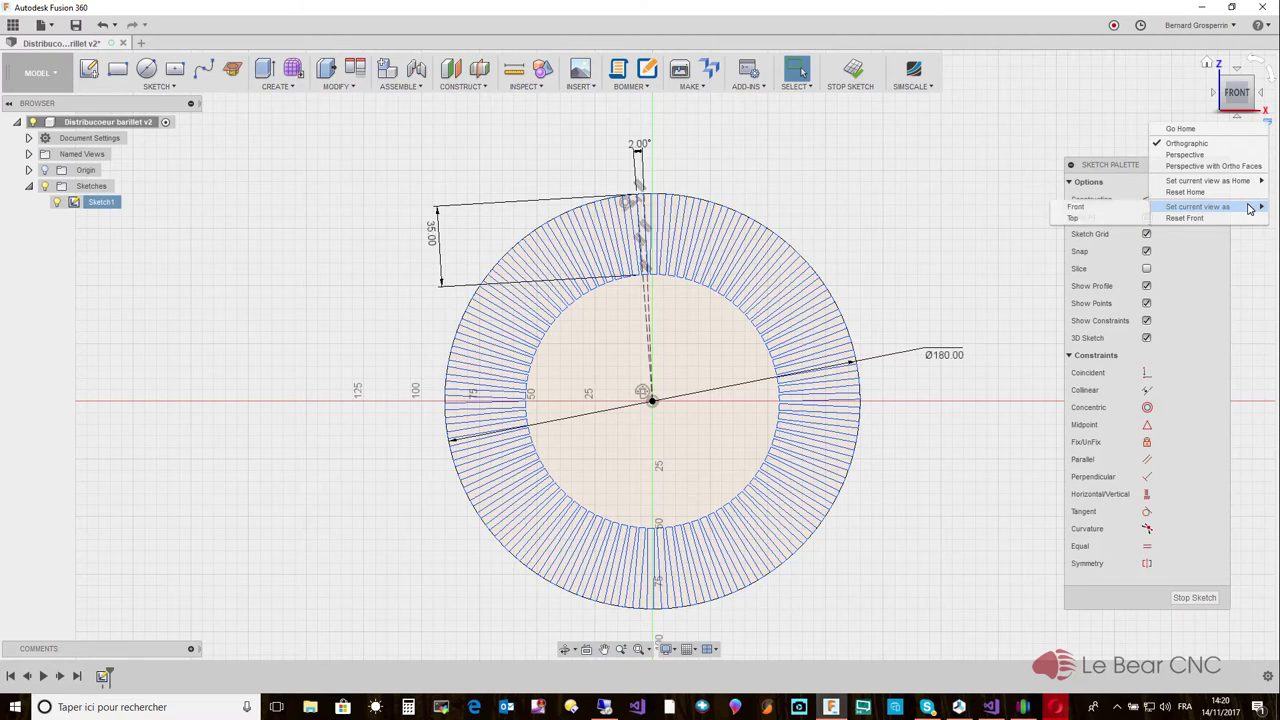
left_click(1106, 219)
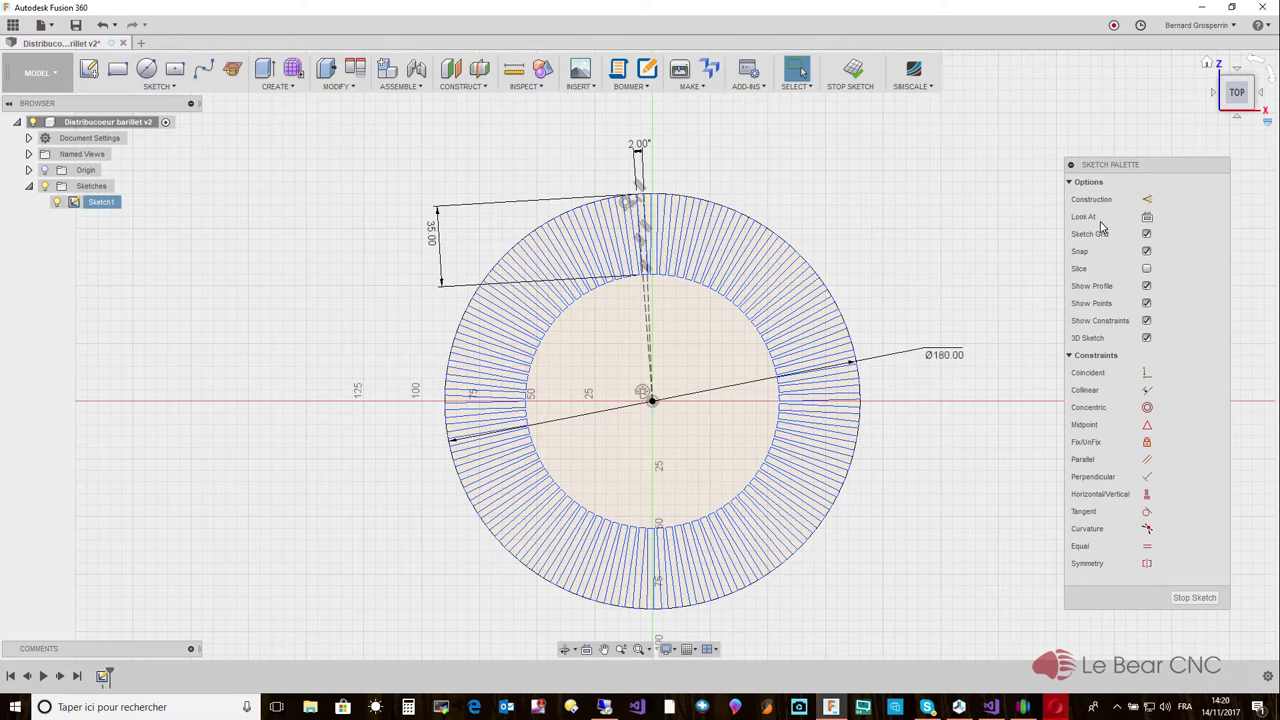
left_click(1084, 217)
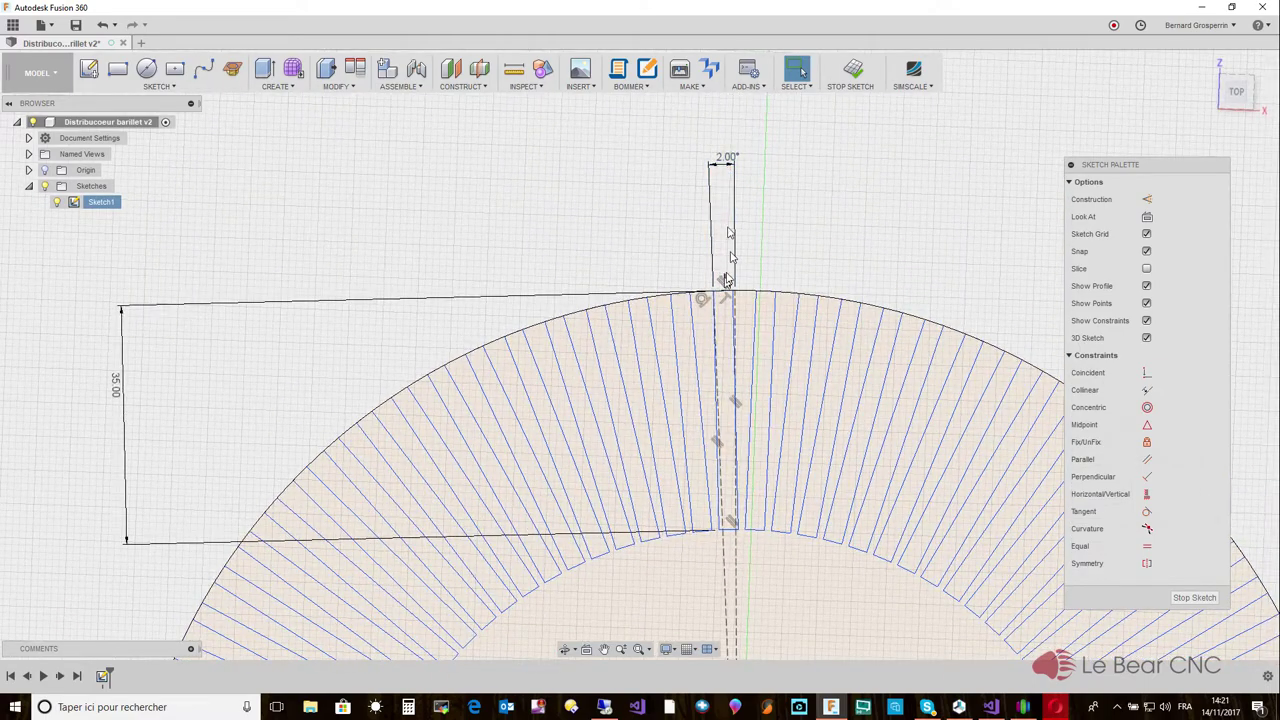
Measure the distance between the two outer end points of the 2° construction lines on the disc's rim.
left_click(514, 72)
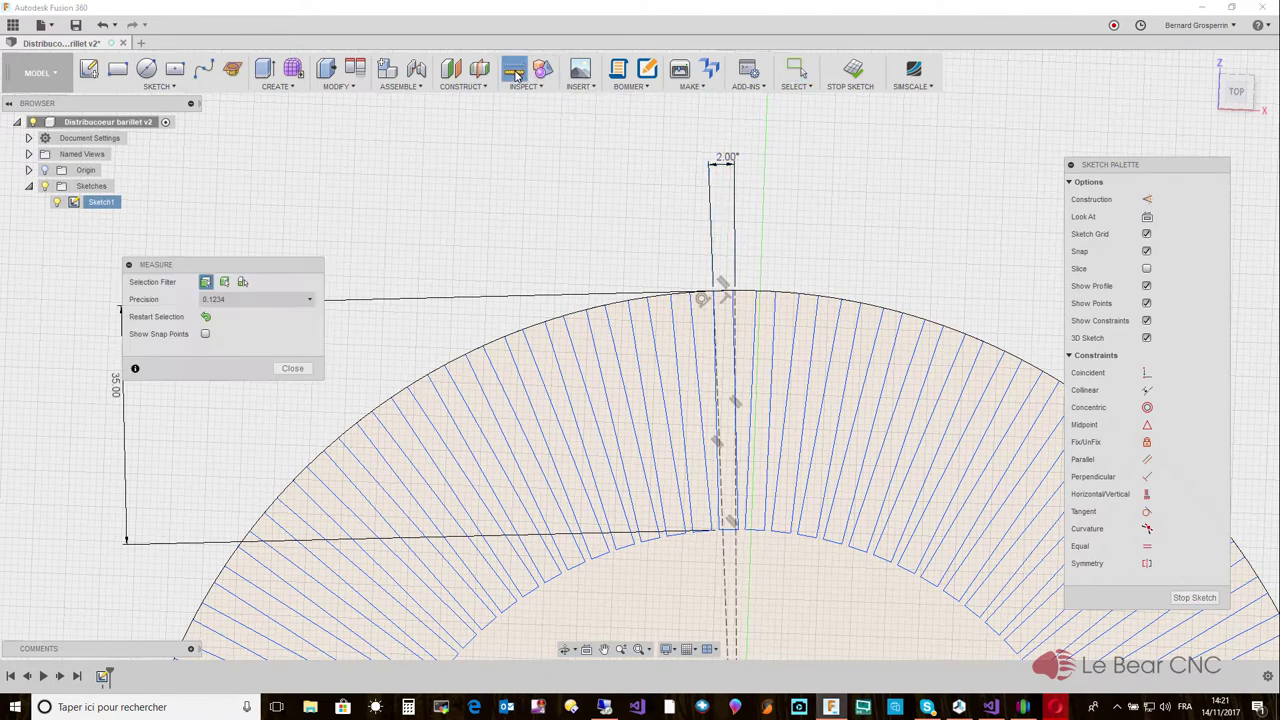
left_click(724, 292)
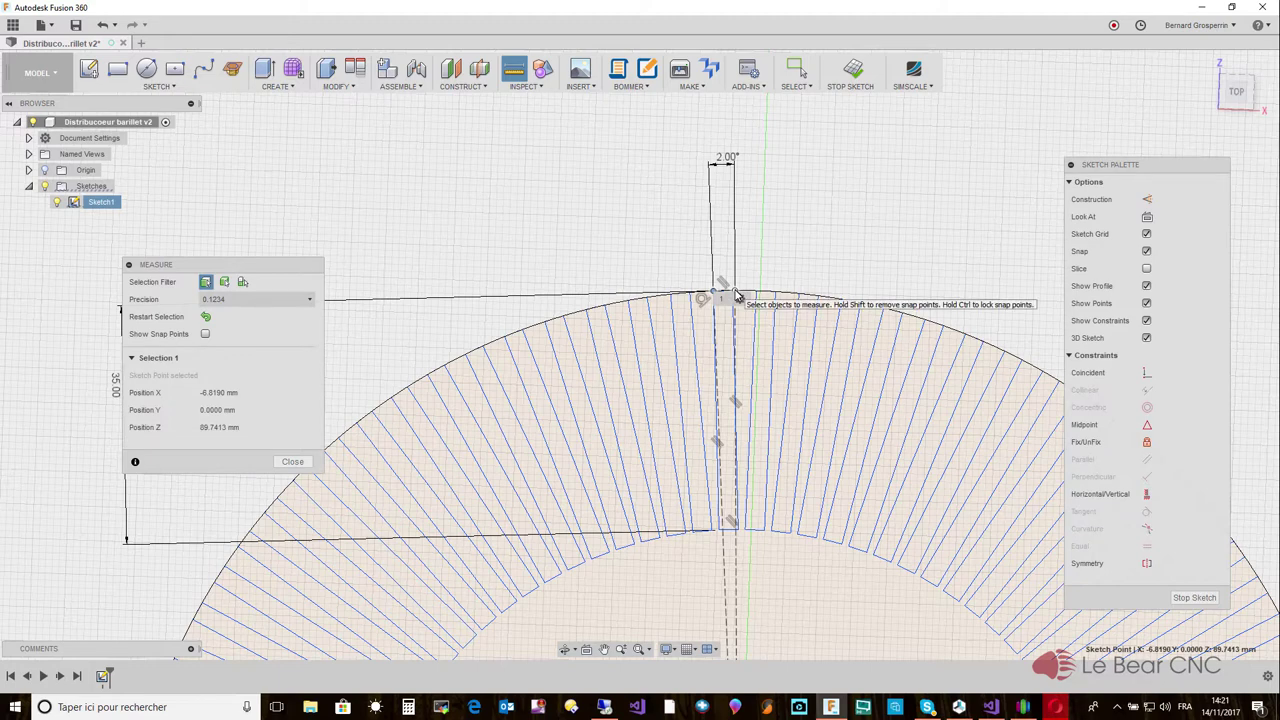
left_click(736, 297)
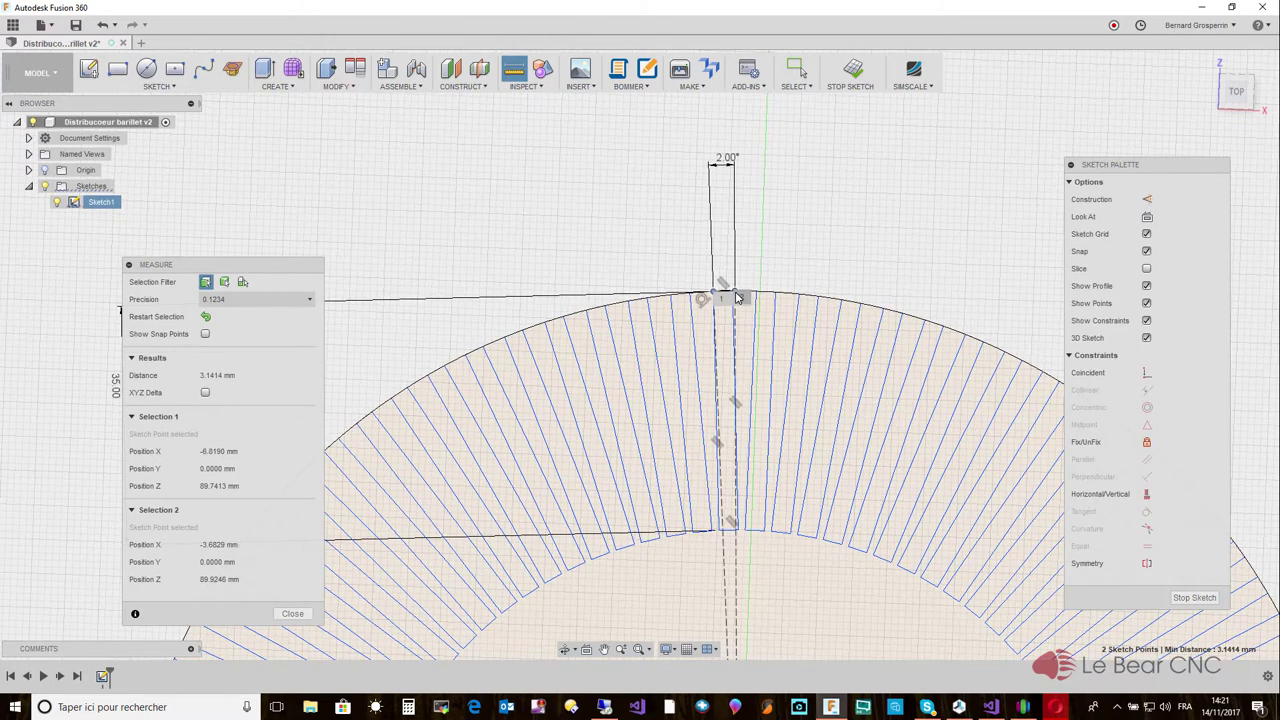
scroll(737, 297, "down", 1)
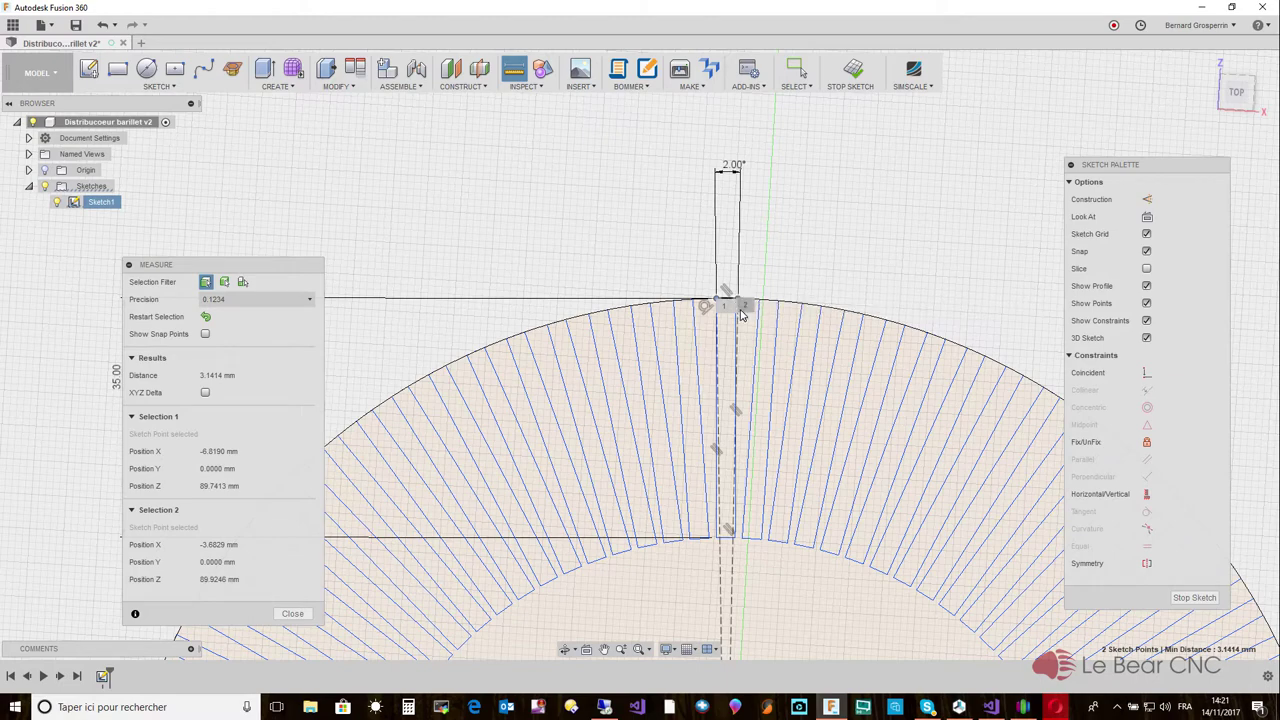
scroll(741, 315, "down", 3)
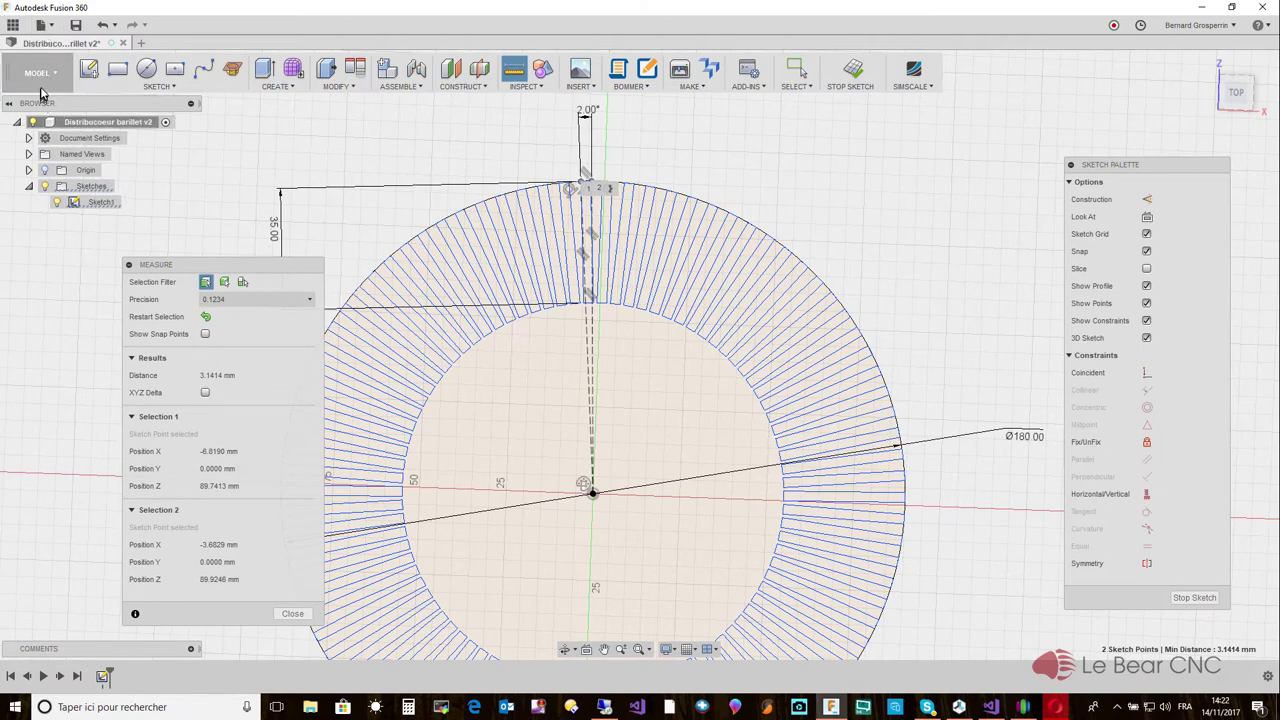
Open the fermoir14 carabiner design from the project's Coeurs et mousquetons folder.
left_click(13, 26)
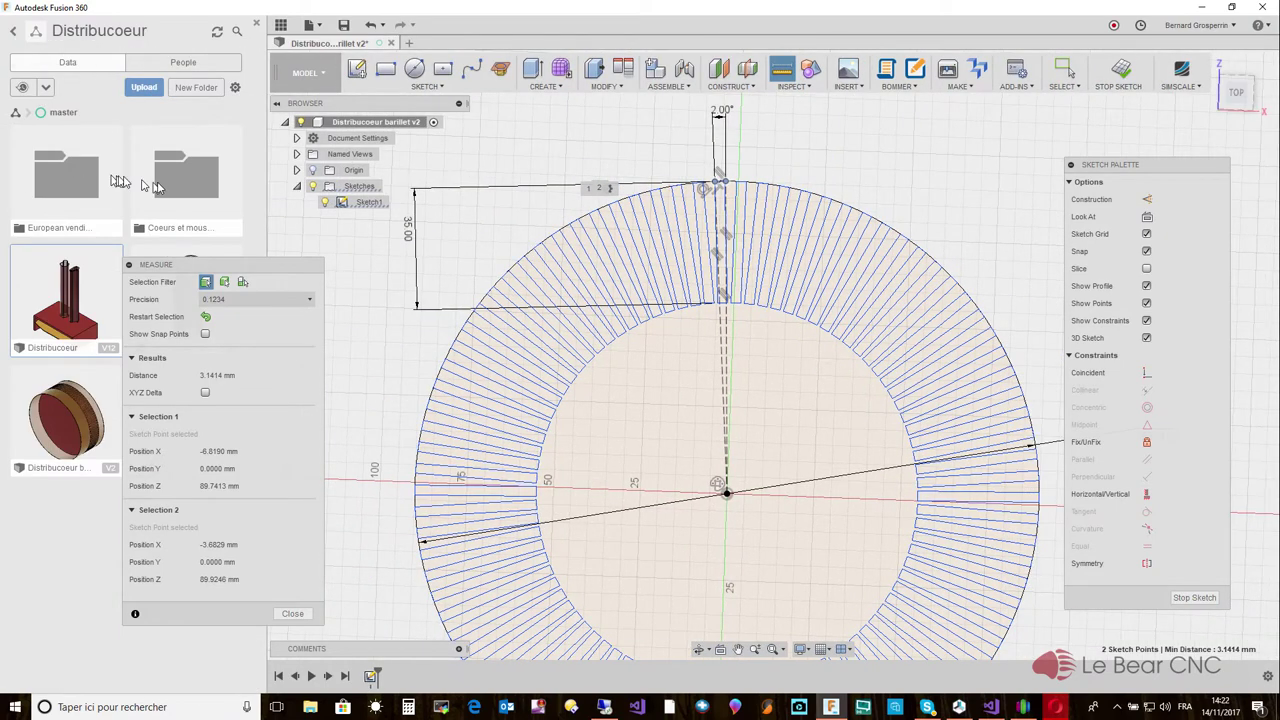
left_click(186, 178)
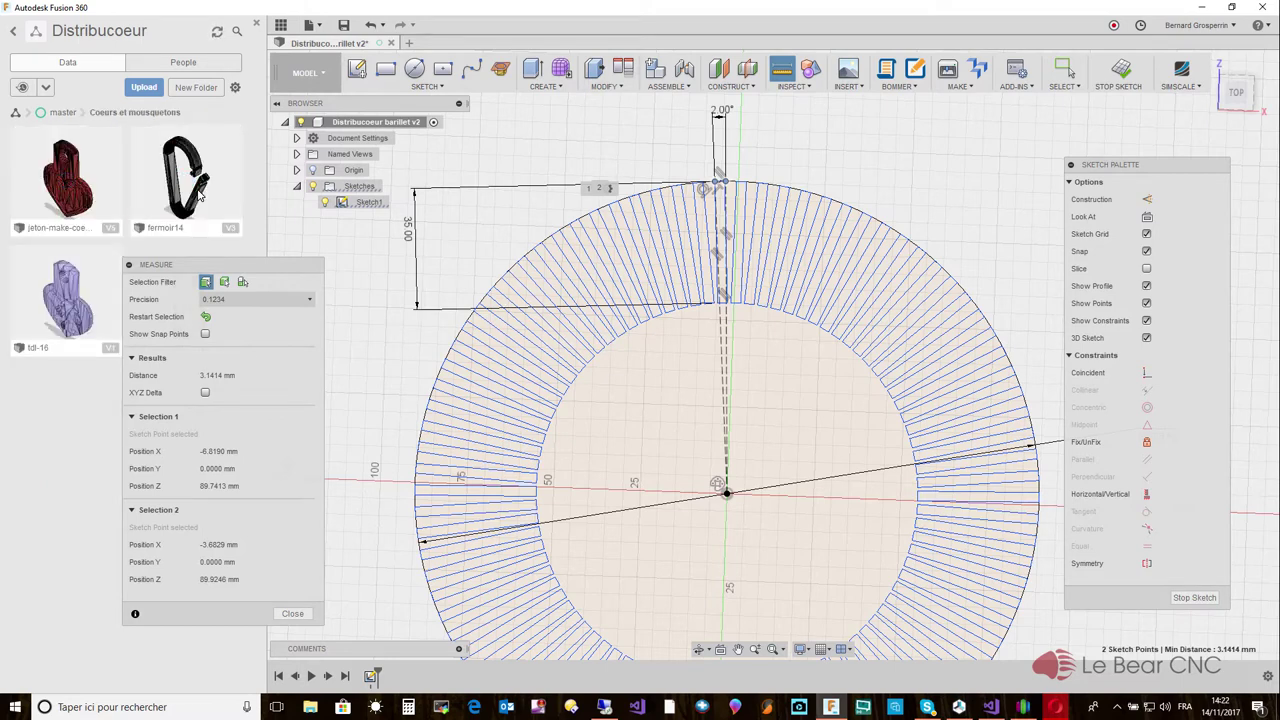
left_click_drag(226, 265, 164, 420)
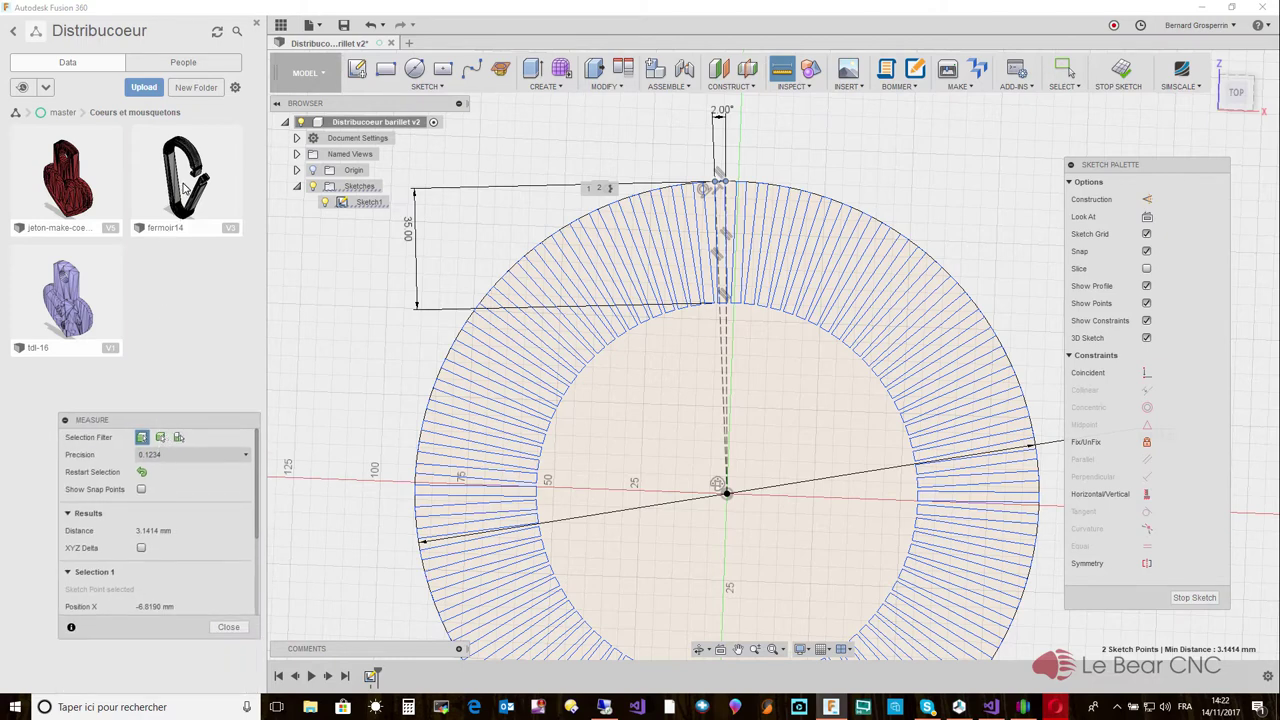
right_click(183, 190)
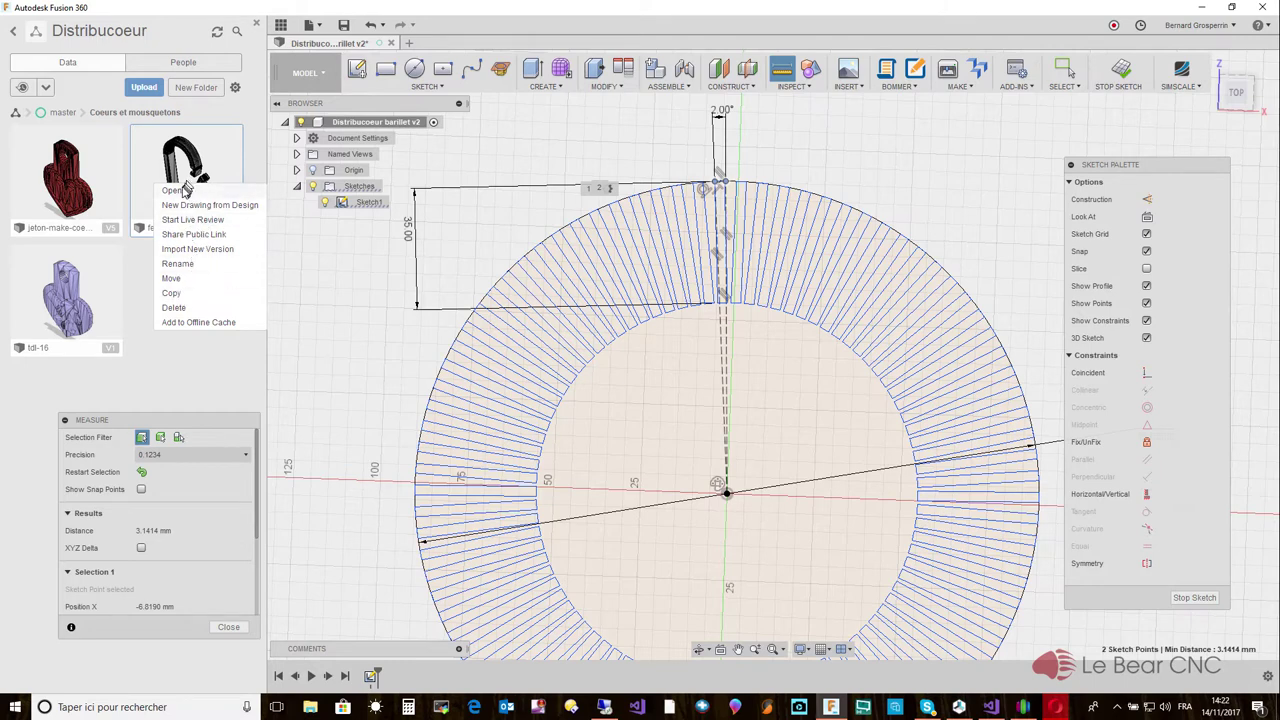
left_click(175, 190)
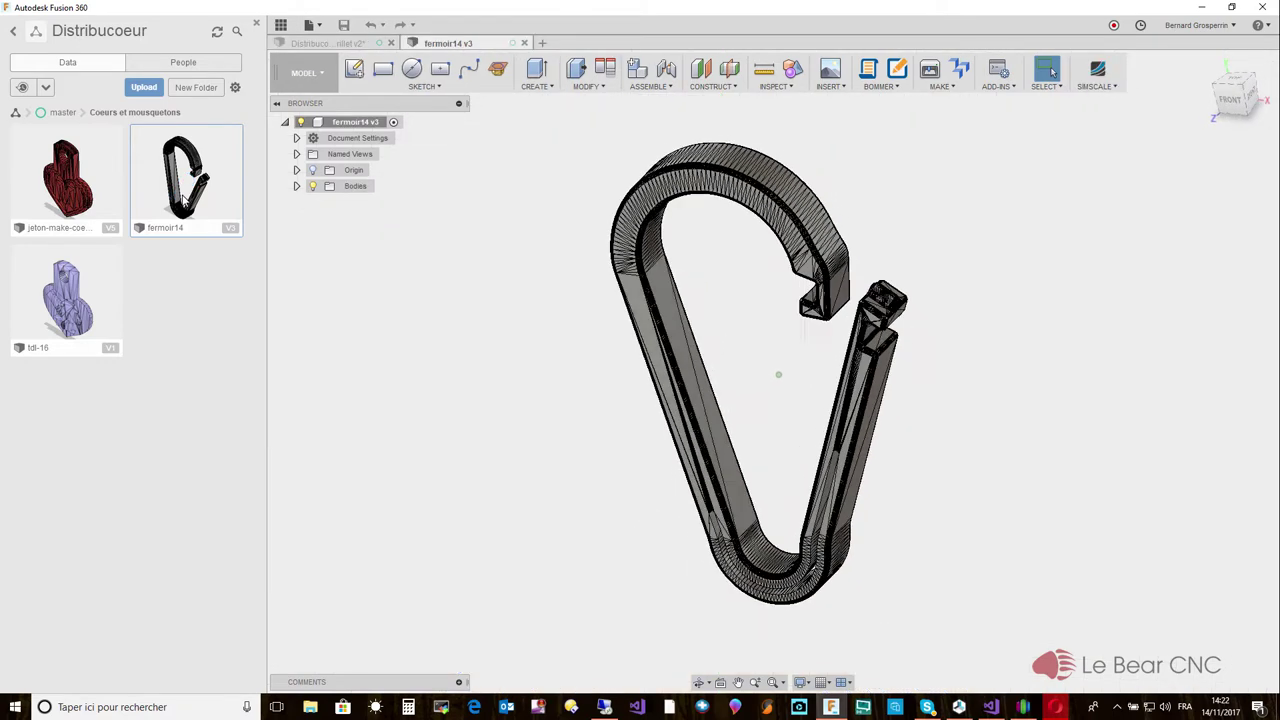
Measure the carabiner's width from its outer side to the hook's tip in front view, and return to the barrel design.
middle_click_drag(412, 312, 778, 200, "shift")
left_click(763, 68)
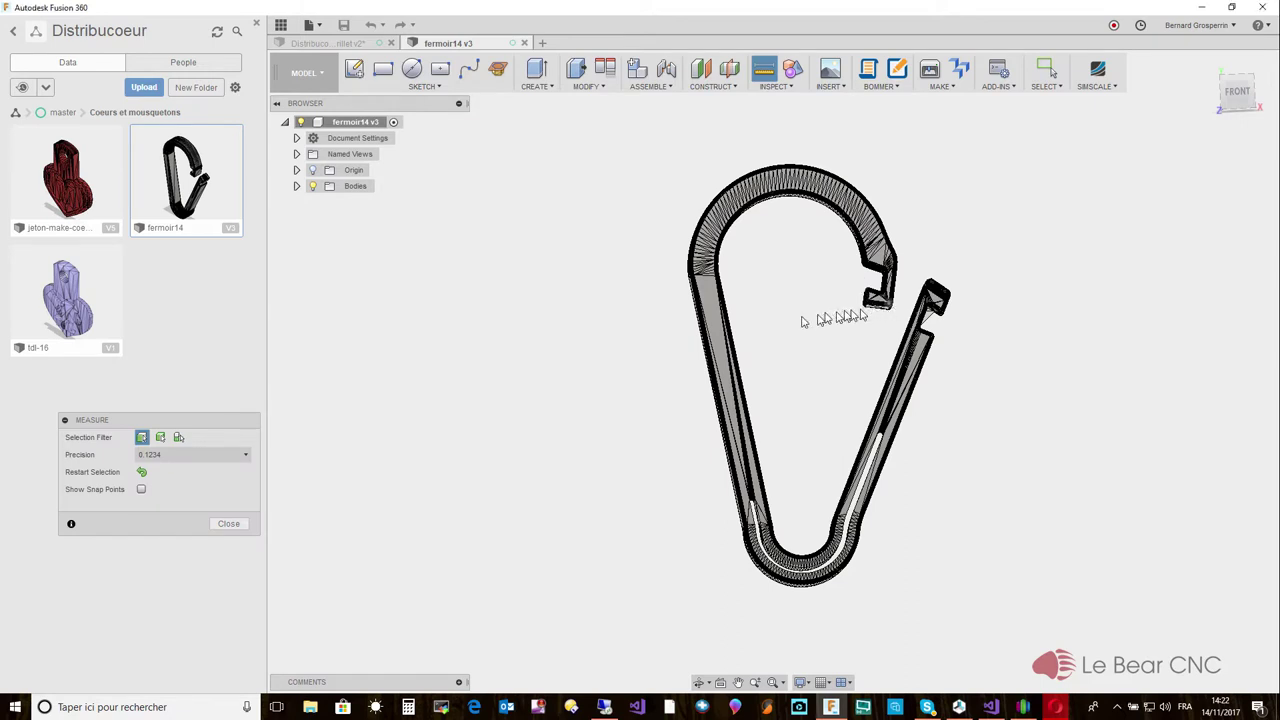
left_click(691, 275)
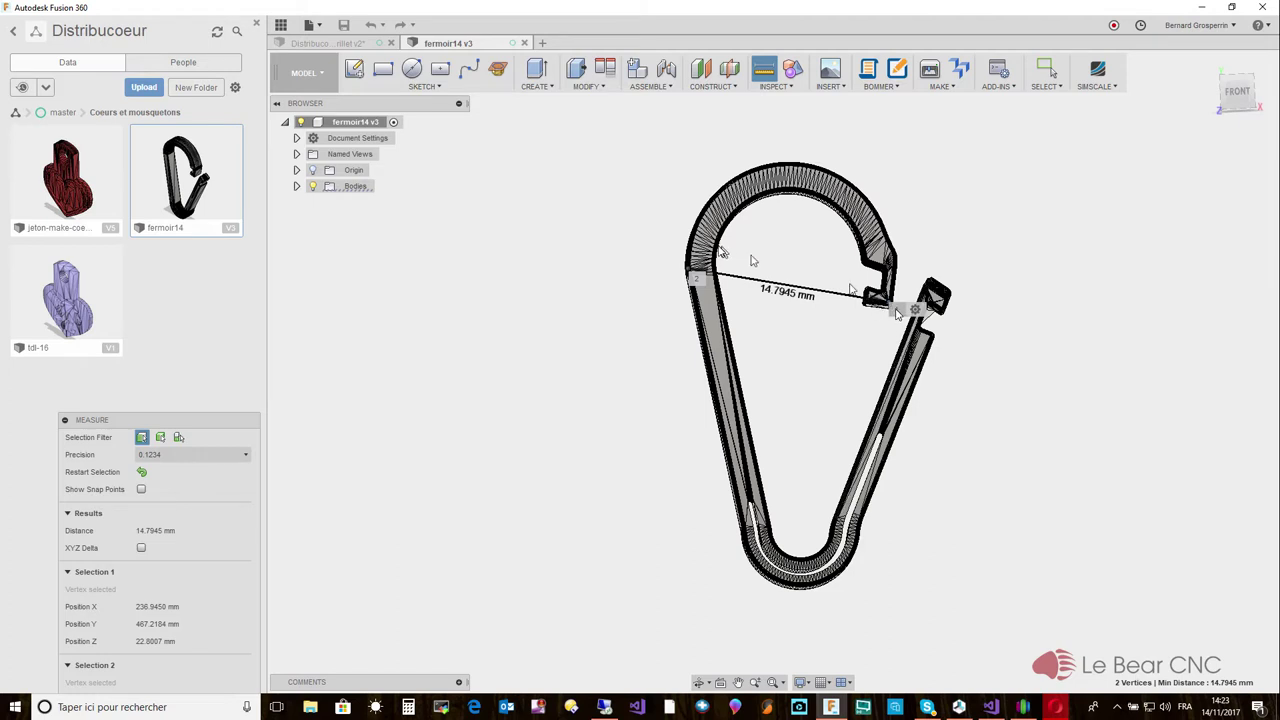
key("Escape")
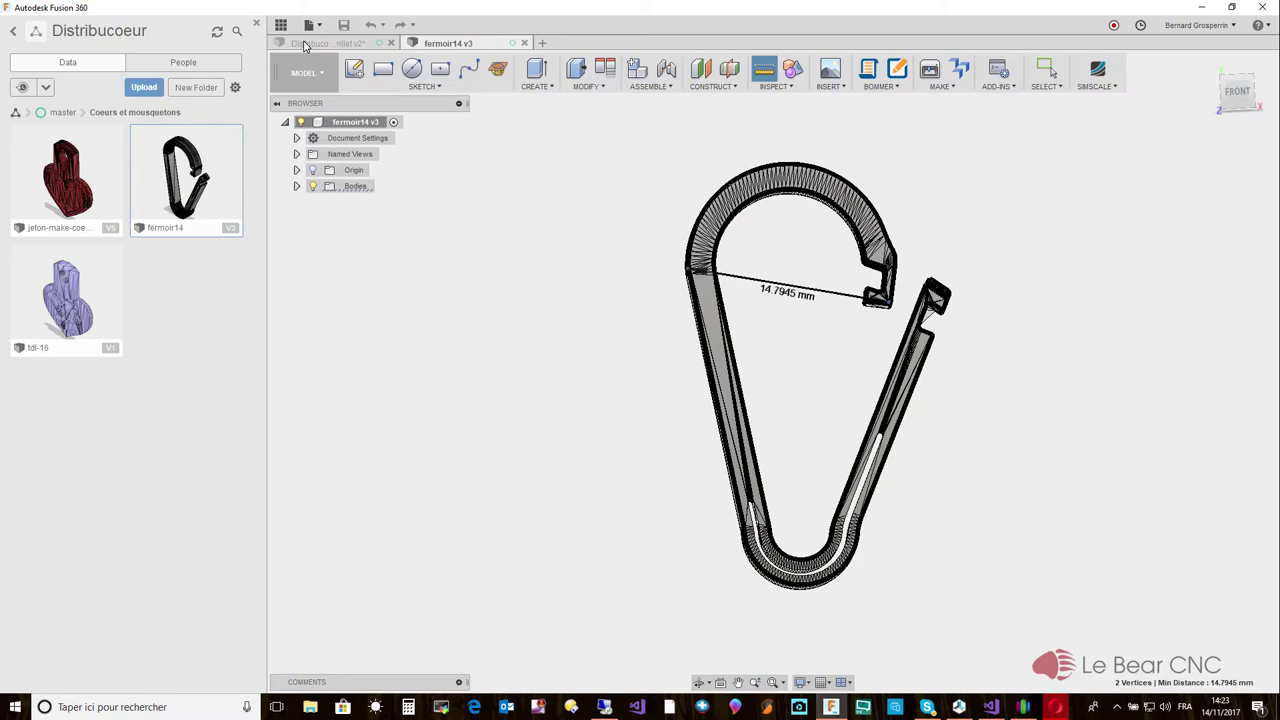
left_click(323, 47)
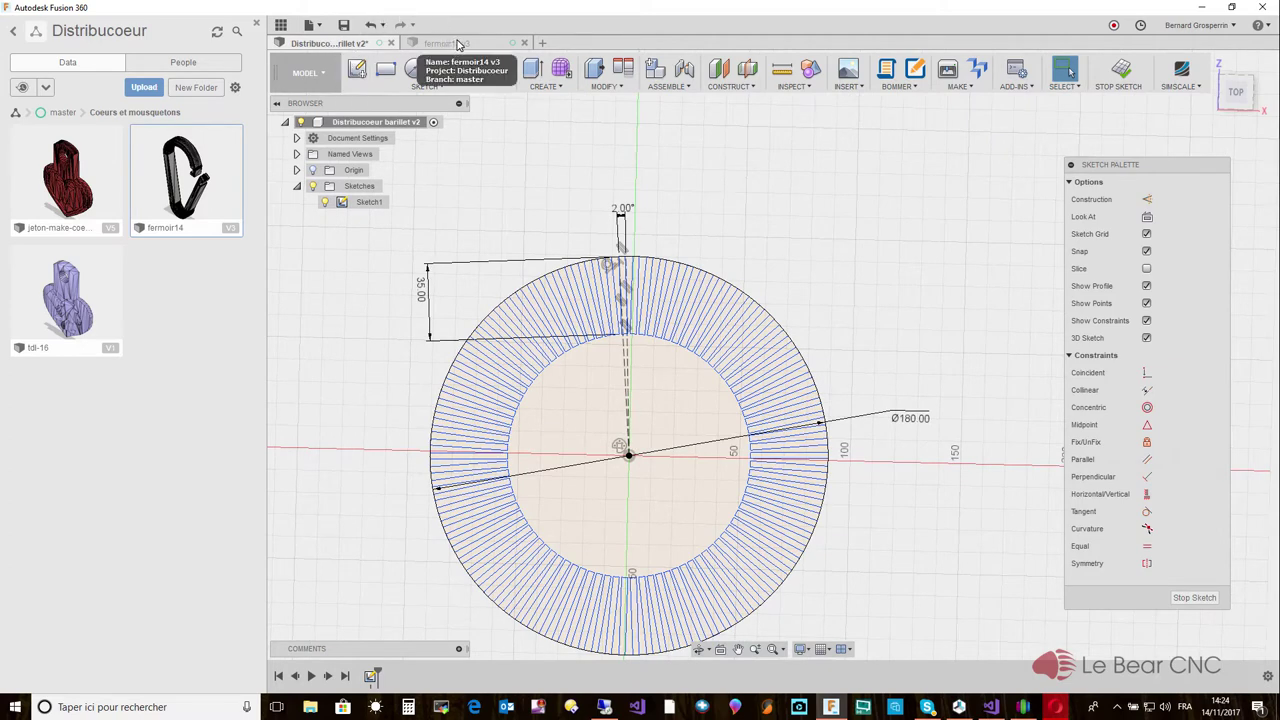
Measure the thickness of the fermoir14 carabiner's straight arm between its two opposite sides, and close that design.
left_click(458, 44)
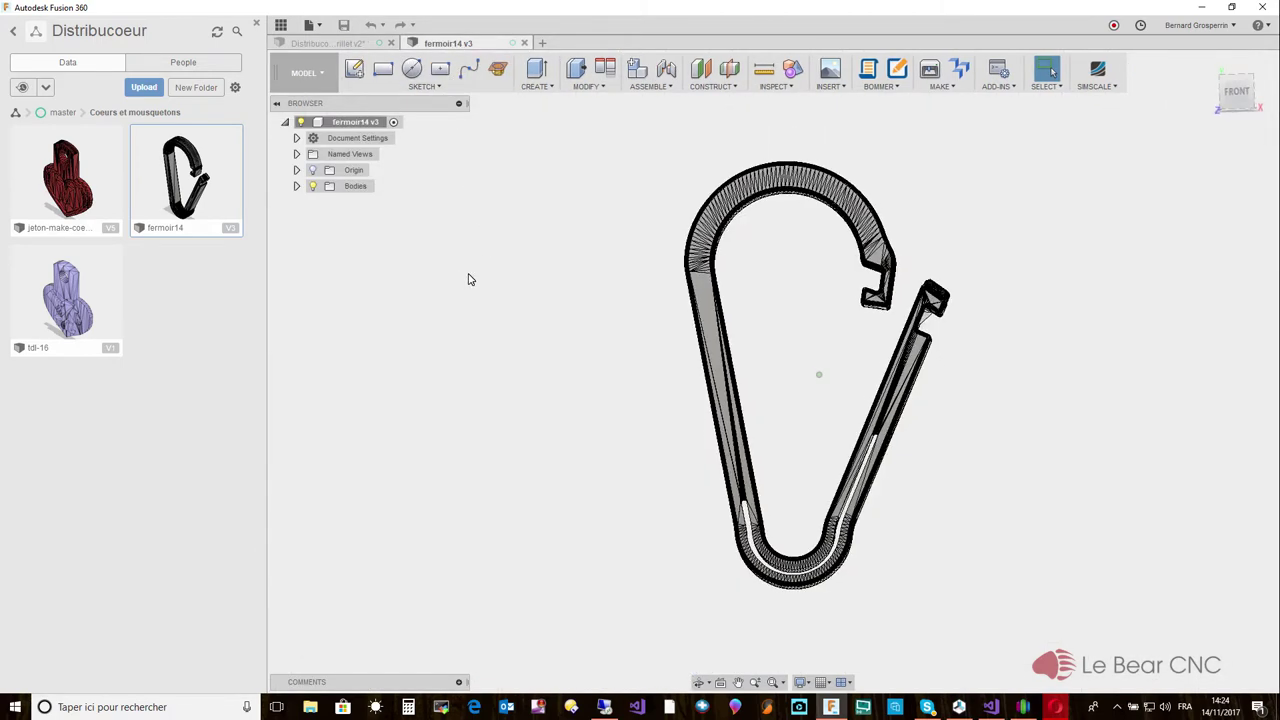
middle_click_drag(474, 279, 725, 193, "shift")
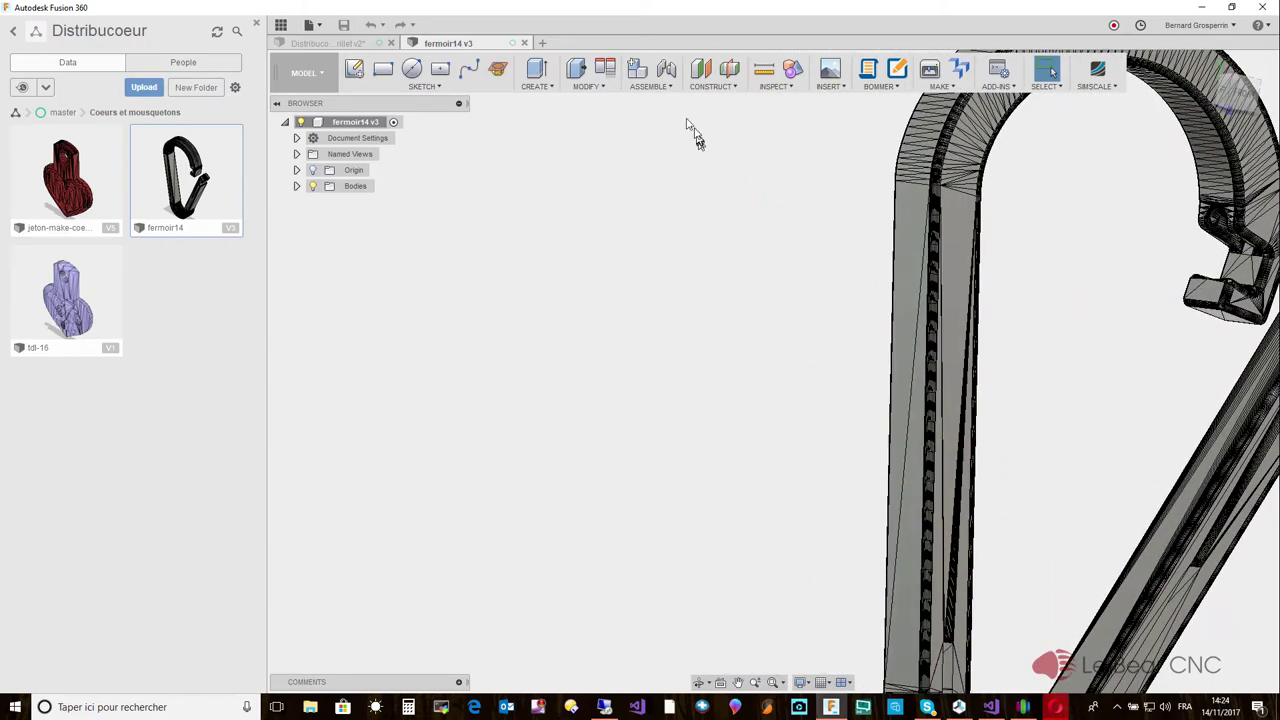
left_click(765, 72)
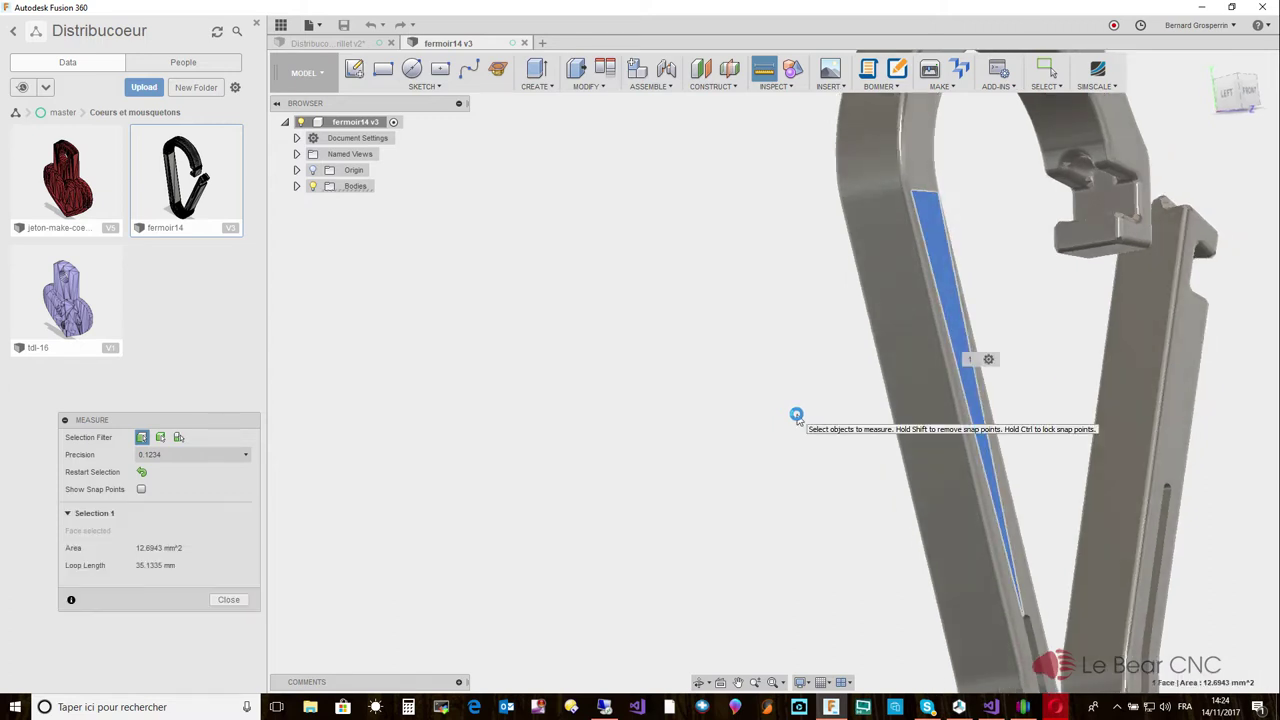
middle_click_drag(797, 414, 1022, 390, "shift")
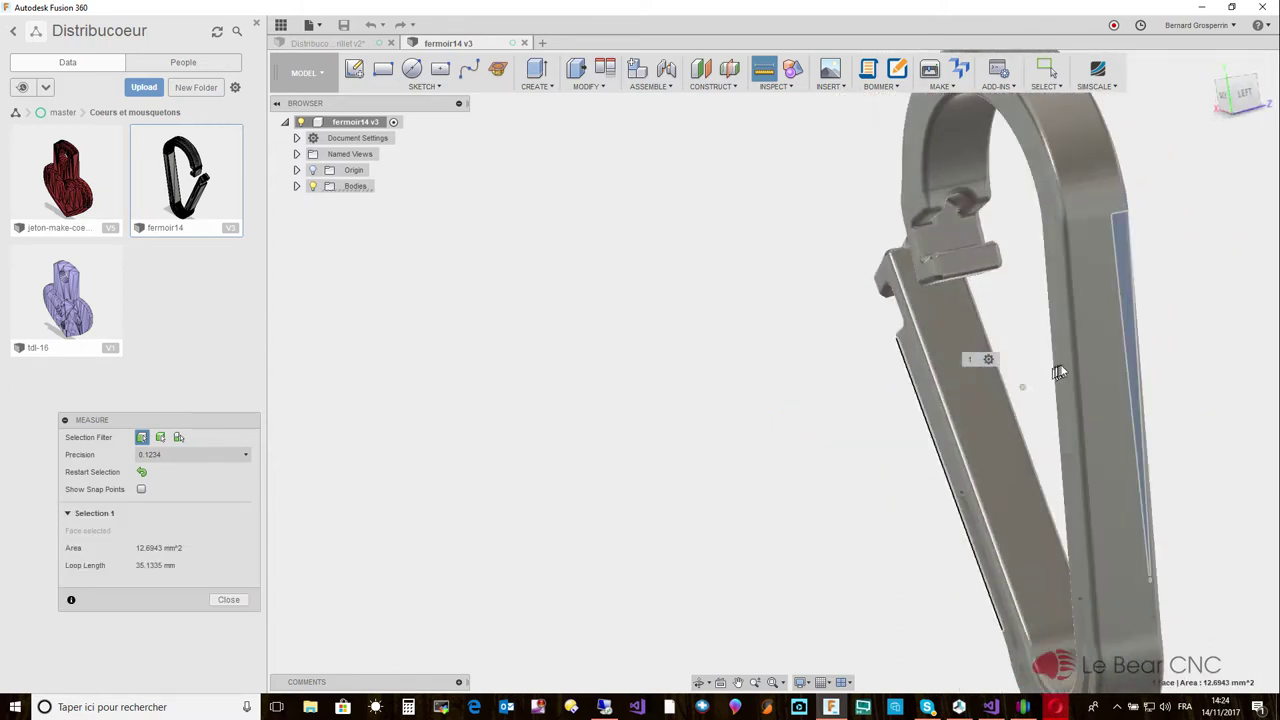
left_click(1067, 367)
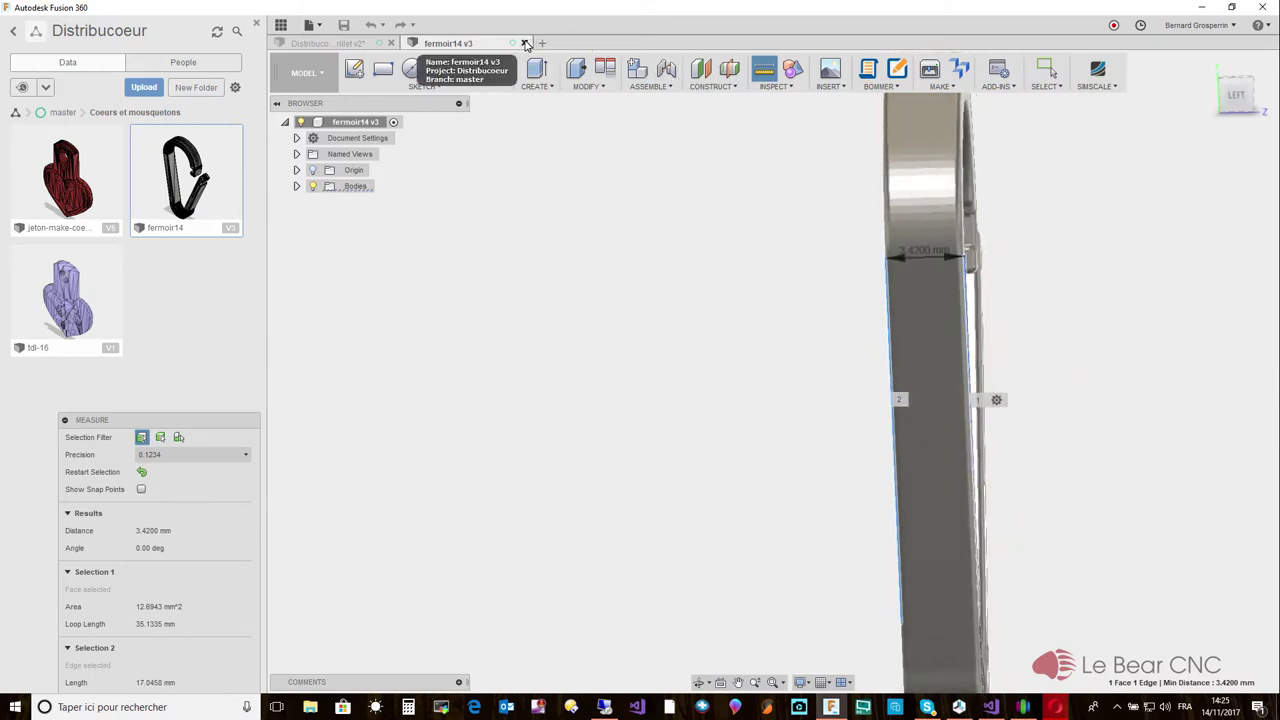
key("Escape")
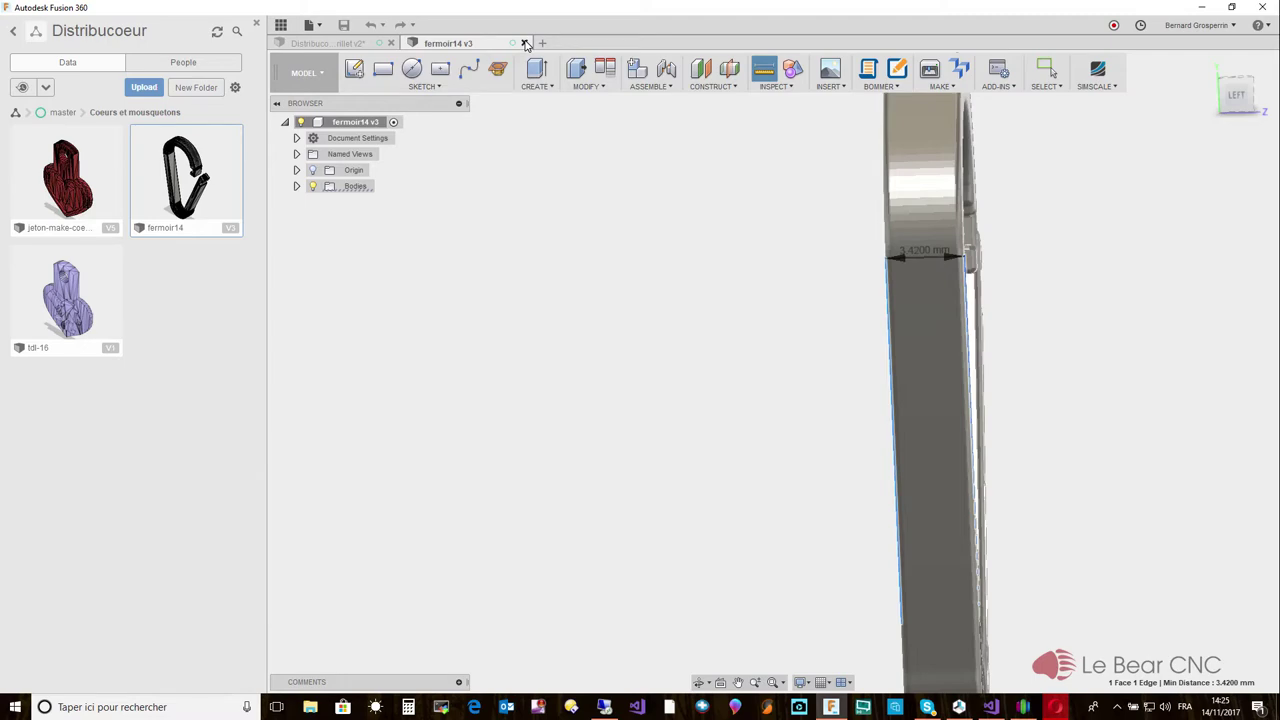
left_click(525, 45)
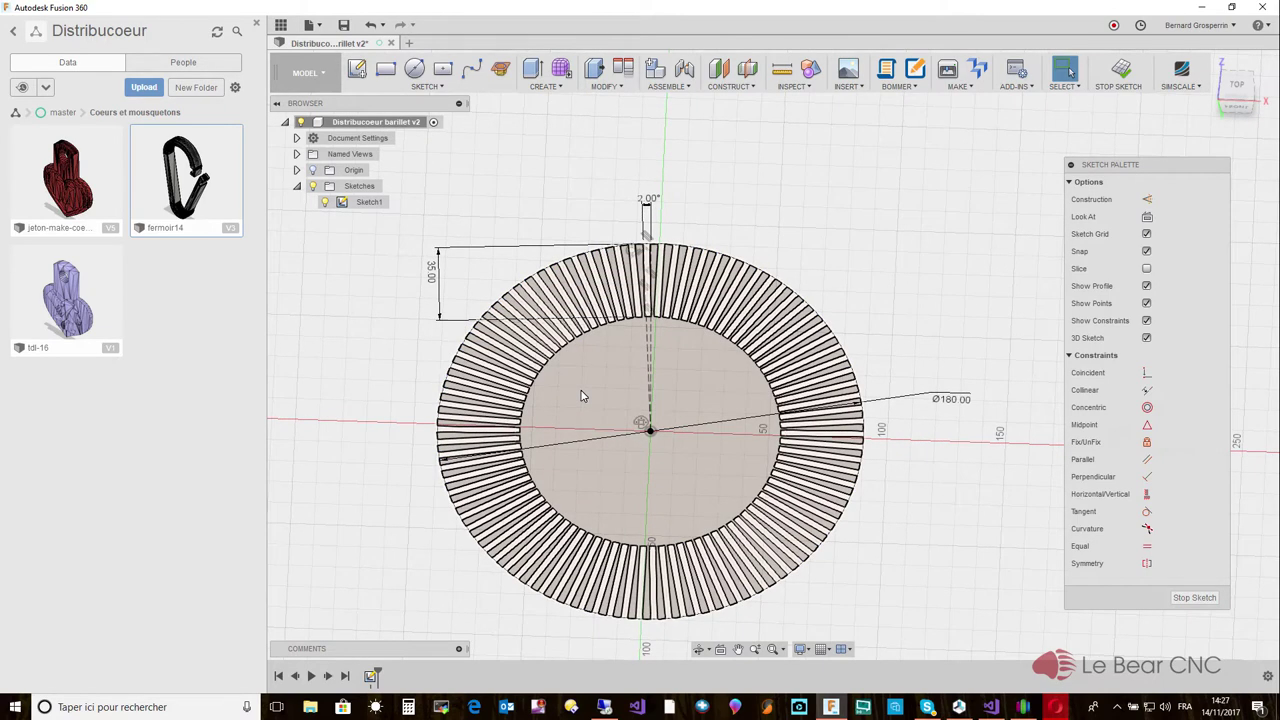
Draw a 183 mm diameter circle around the slotted disc in Sketch1, centred on the sketch origin.
left_click(582, 396)
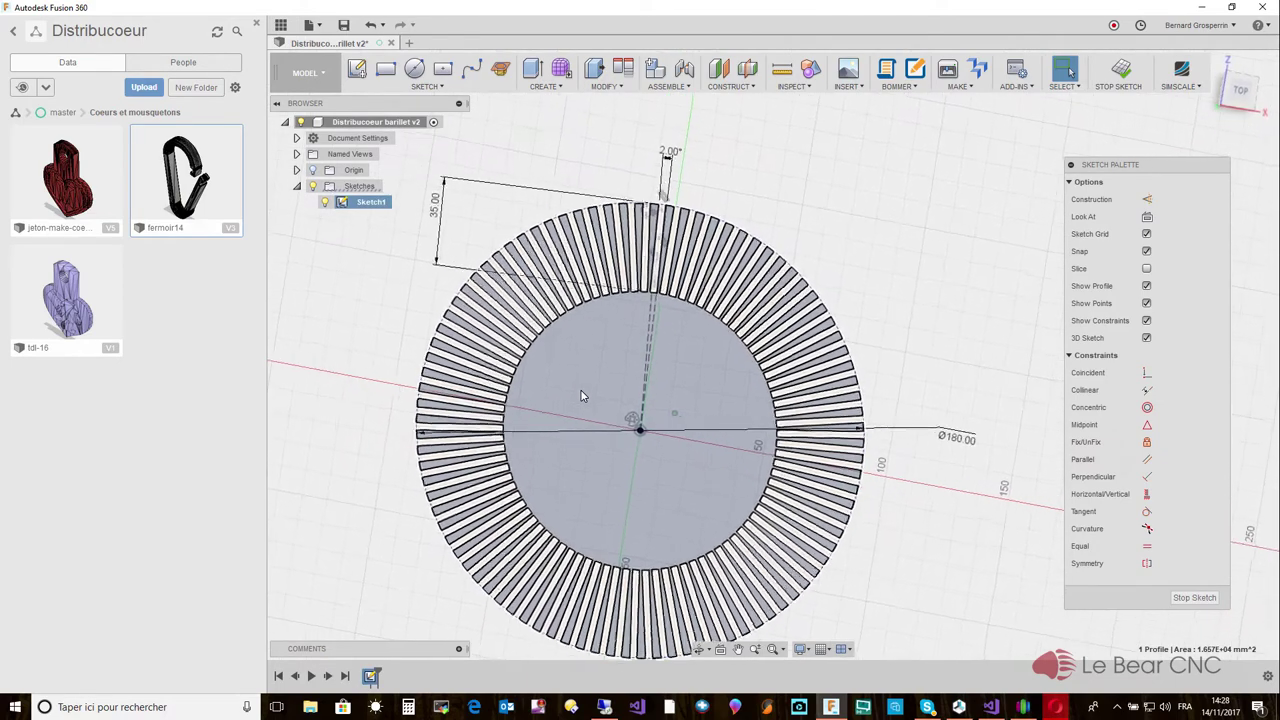
middle_click_drag(583, 396, 599, 318, "shift")
mouse_move(594, 206)
middle_mouse_down("shift")
mouse_move(805, 350)
mouse_move(845, 358)
middle_mouse_up("shift")
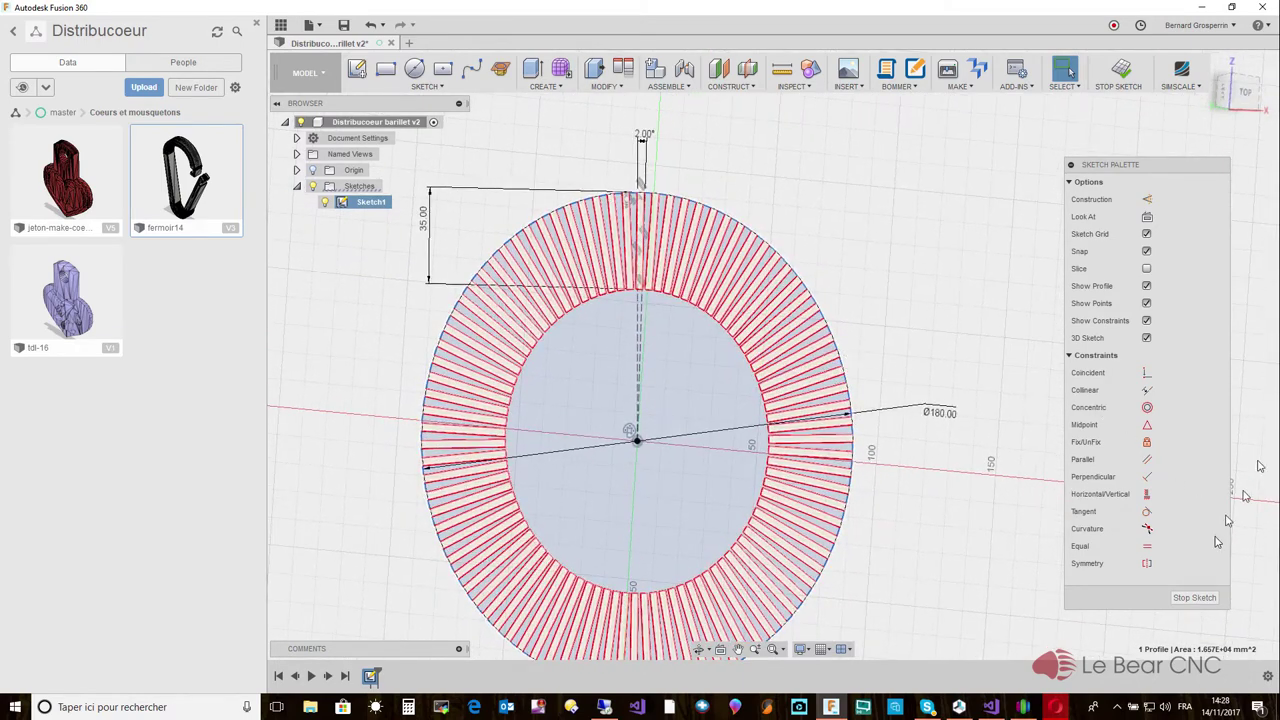
left_click(1246, 93)
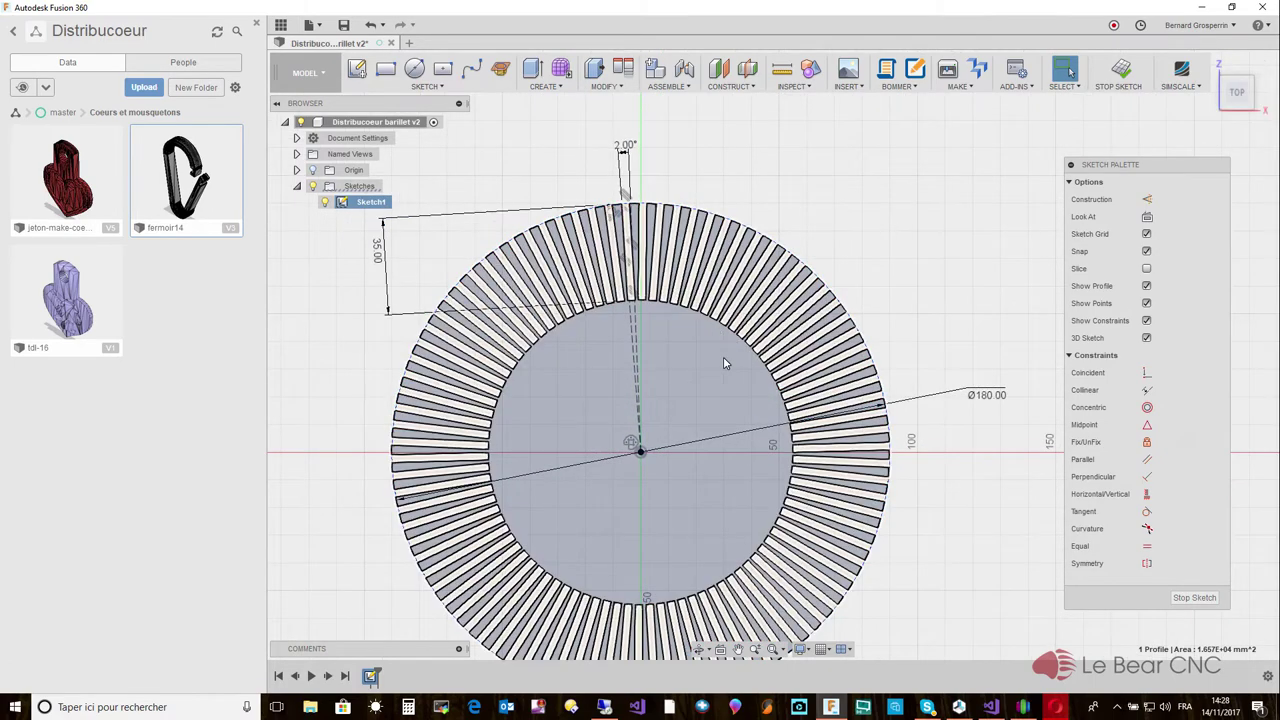
key("c")
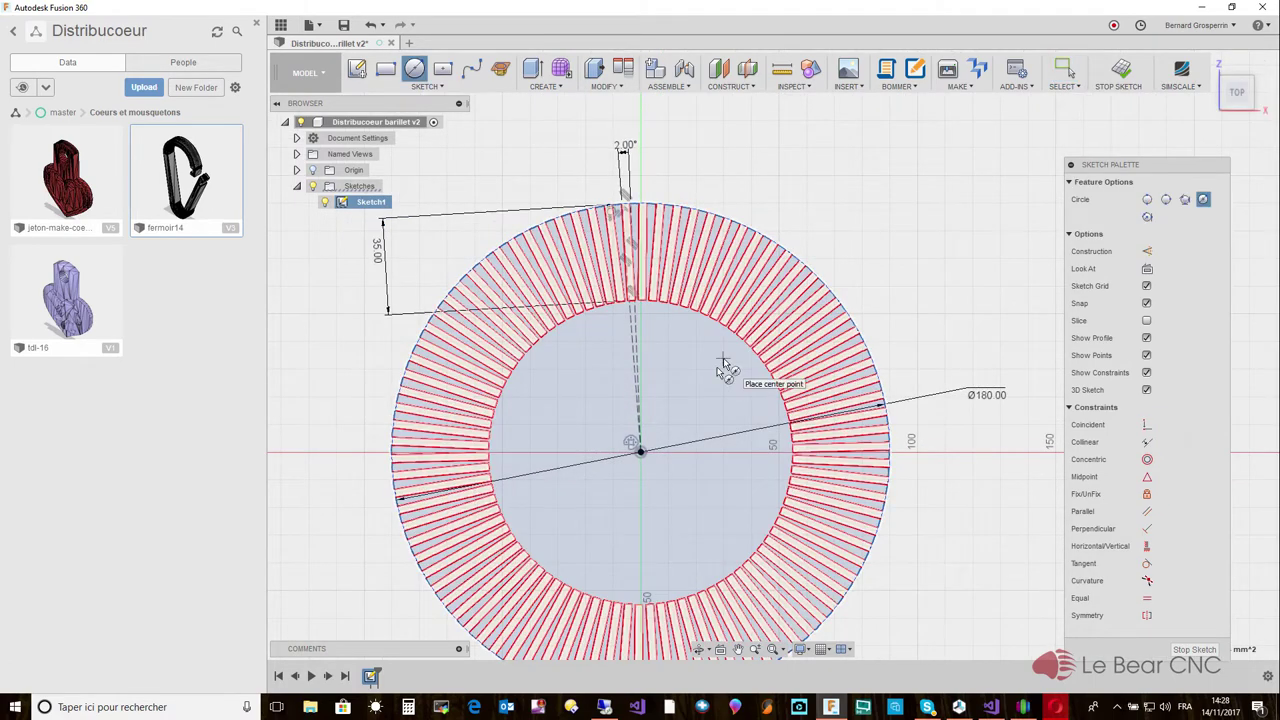
left_click(641, 452)
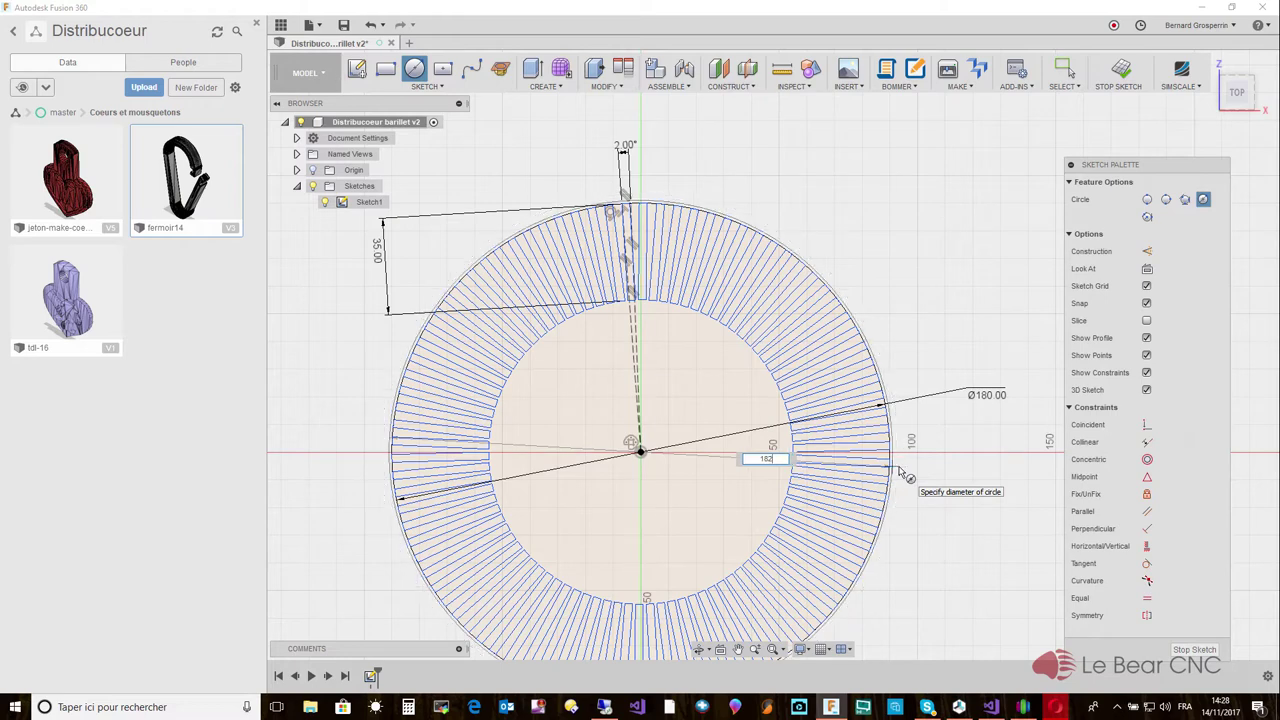
type("183")
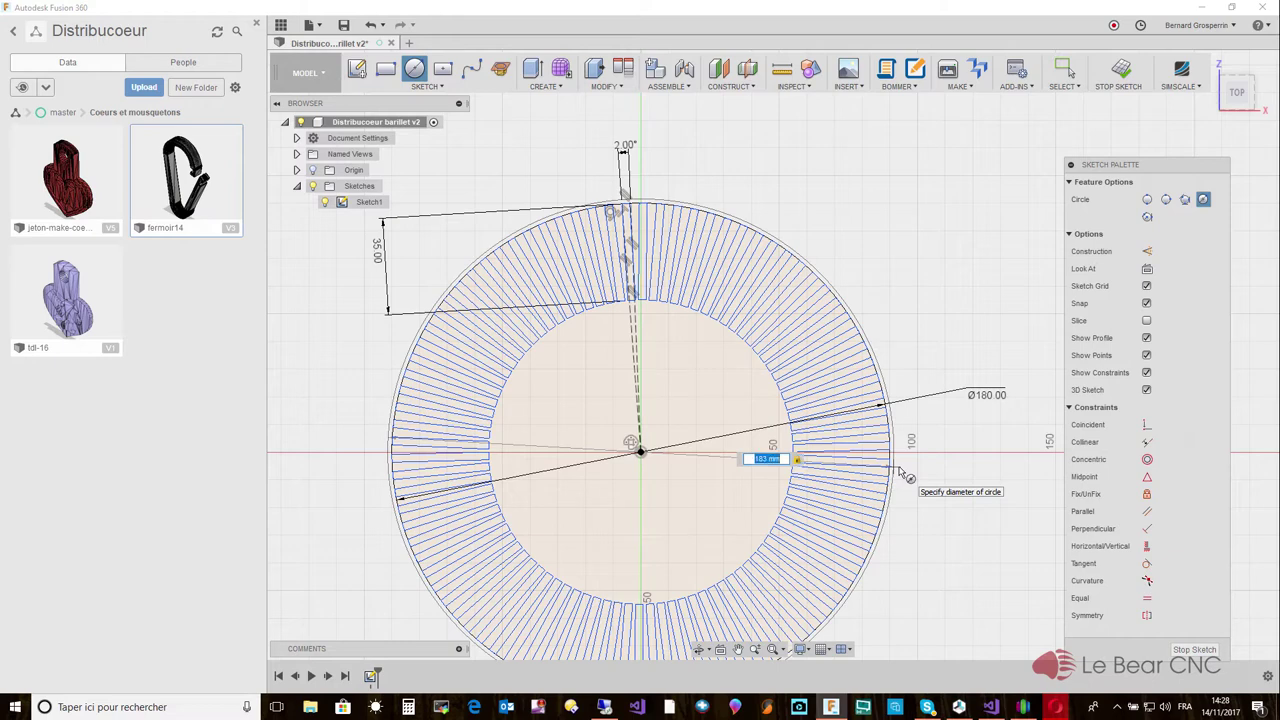
key("Return")
key("Escape")
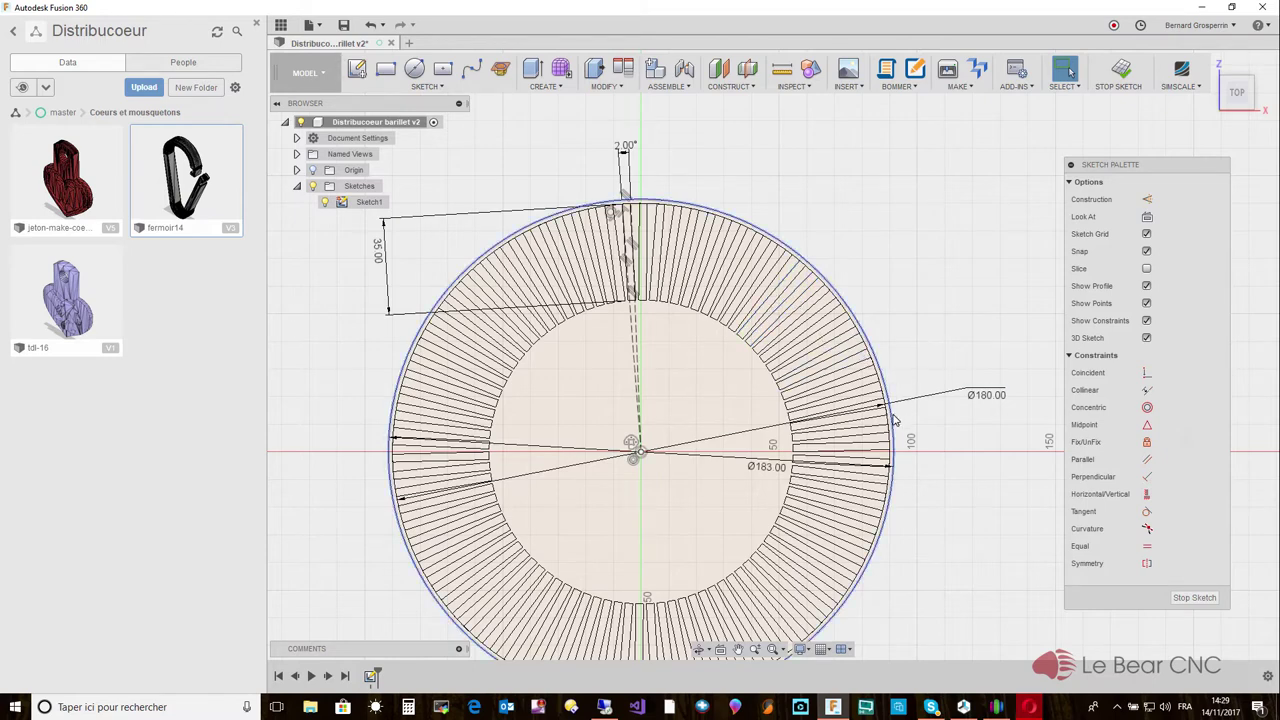
Extrude the slotted disc profile together with the thin outer ring 30 mm to one side as a new body.
scroll(893, 422, "down", 1)
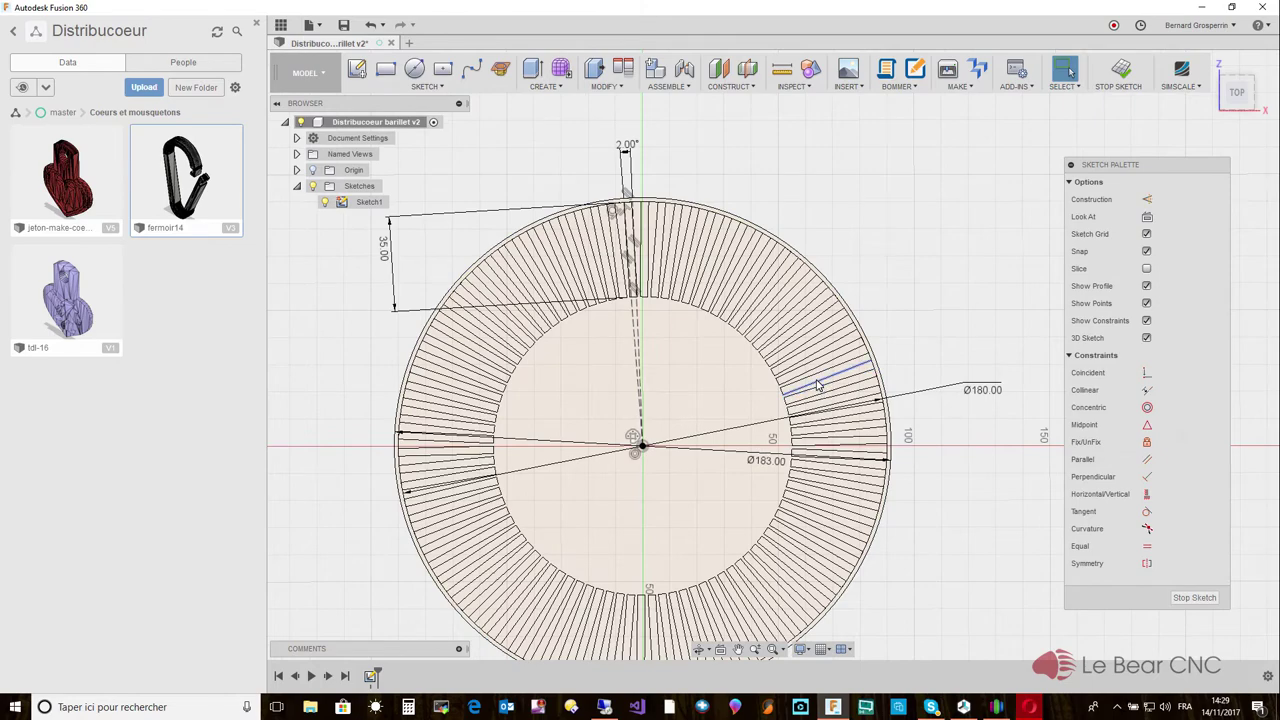
scroll(817, 385, "down", 1)
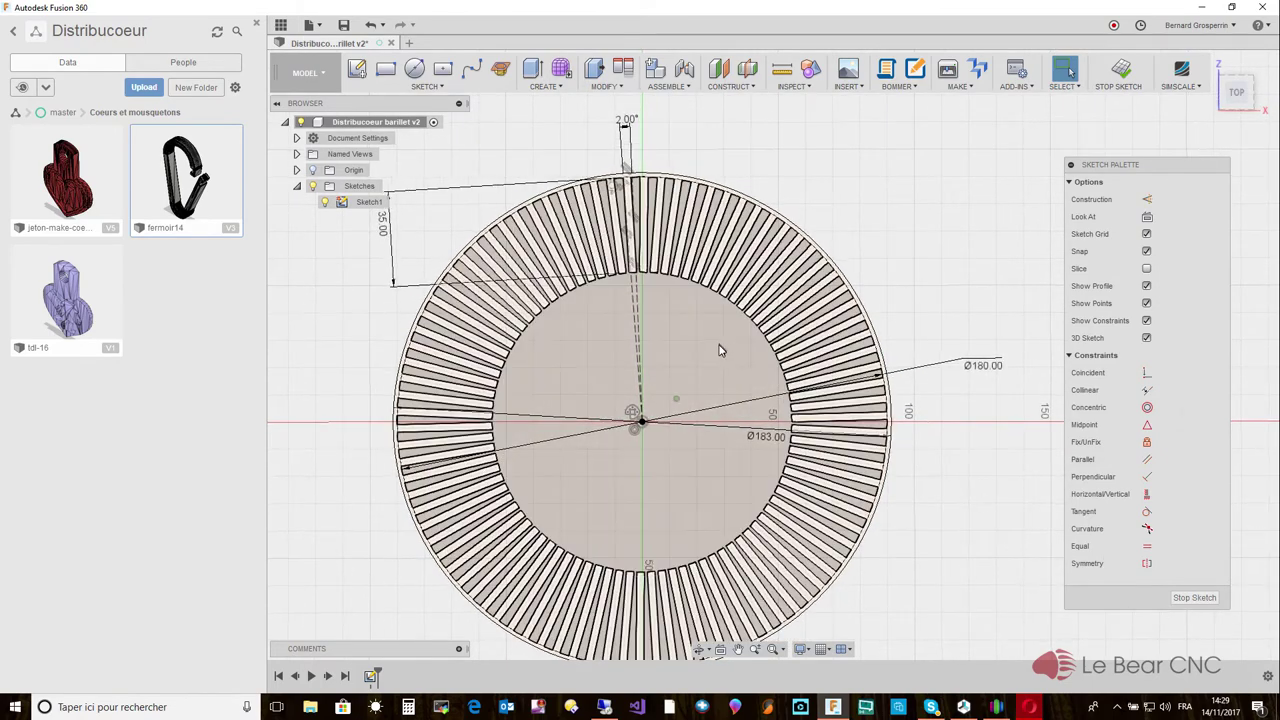
left_click(719, 350)
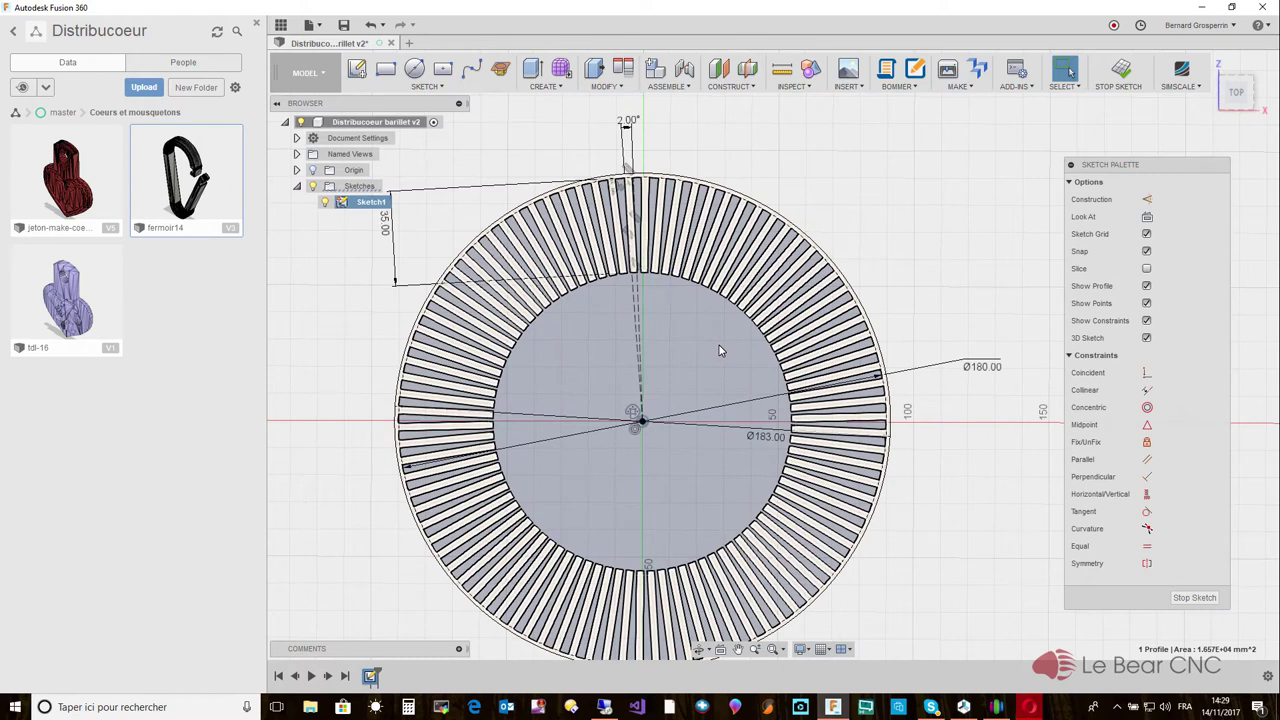
right_click(719, 350)
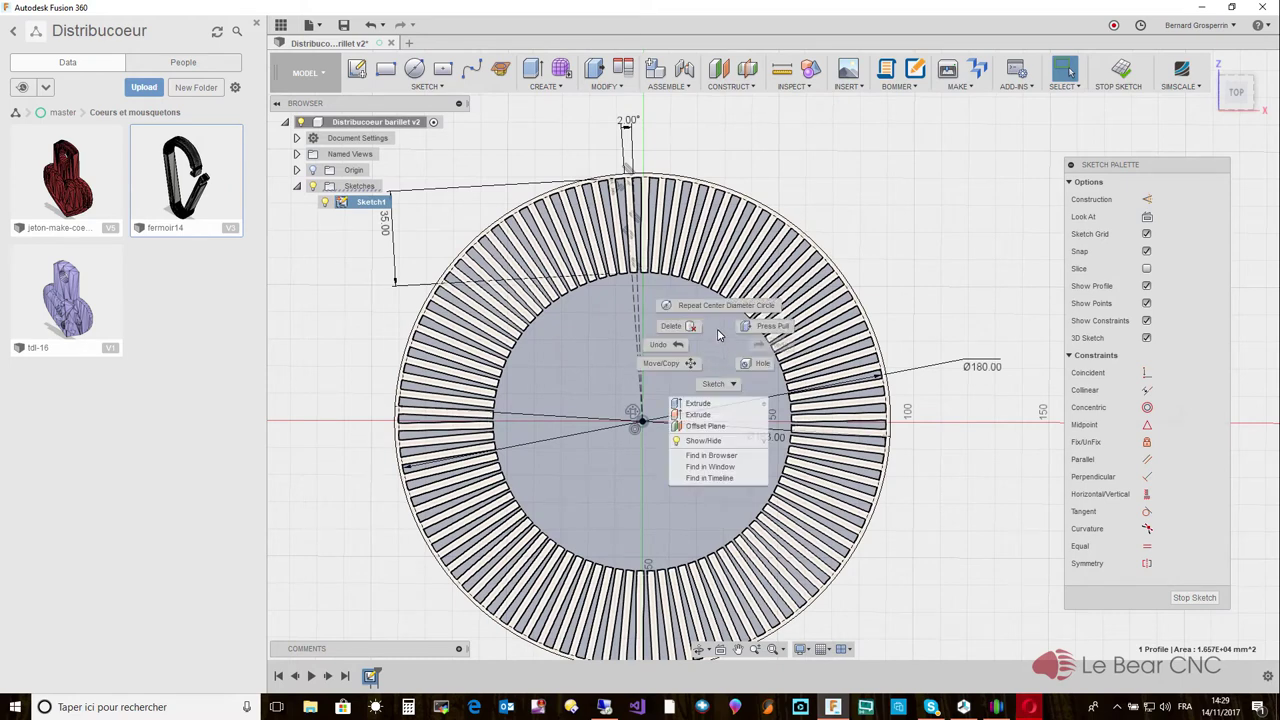
left_click(704, 404)
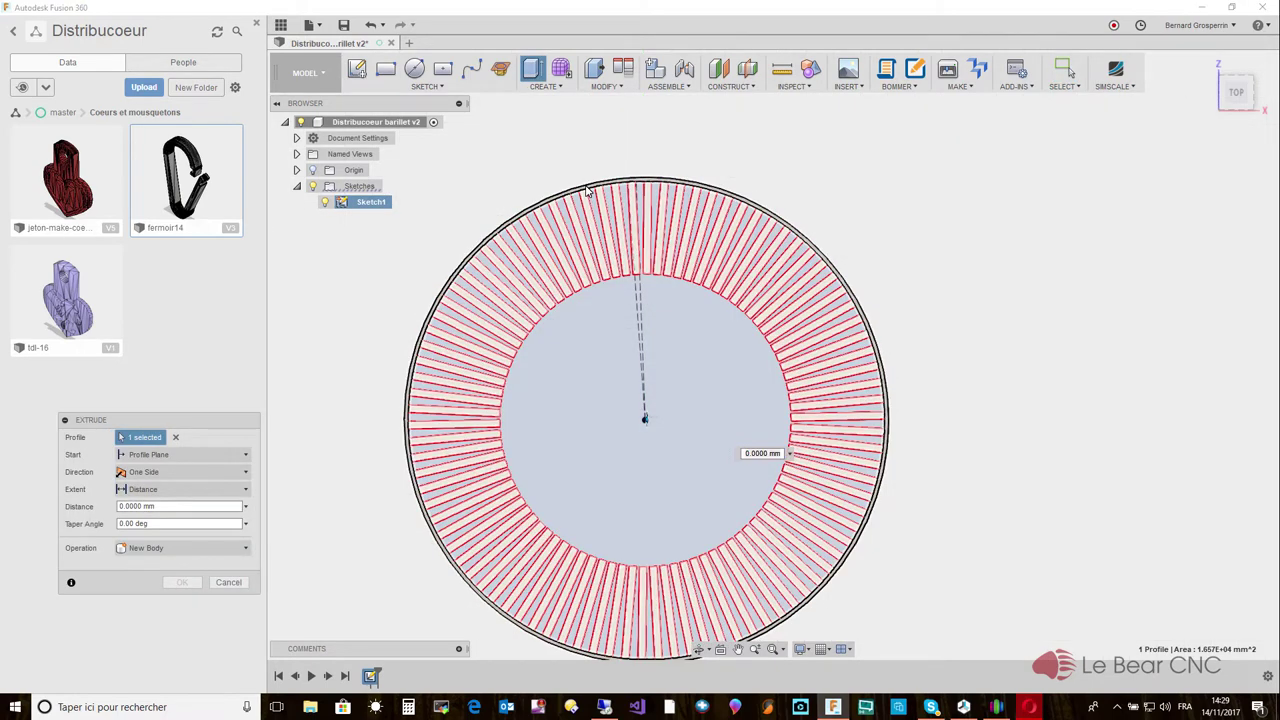
left_click(588, 190)
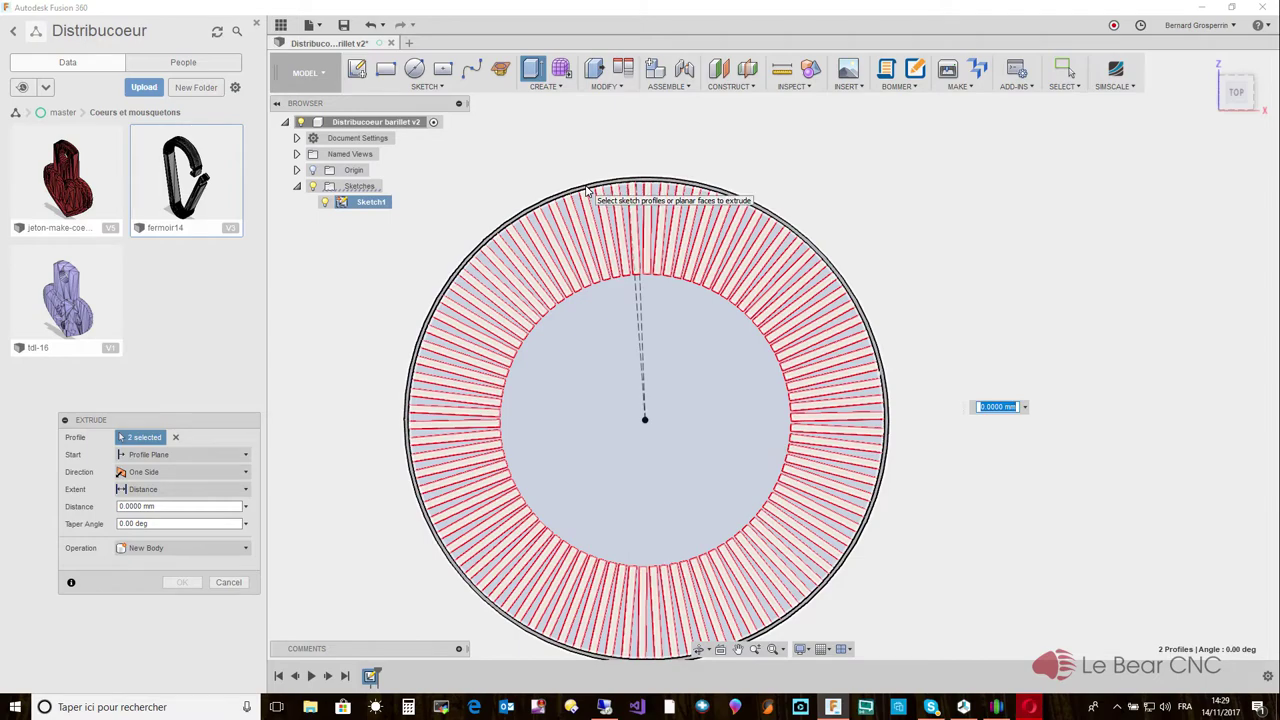
mouse_move(581, 336)
middle_mouse_down("shift")
mouse_move(712, 381)
mouse_move(720, 392)
mouse_move(697, 431)
middle_mouse_up("shift")
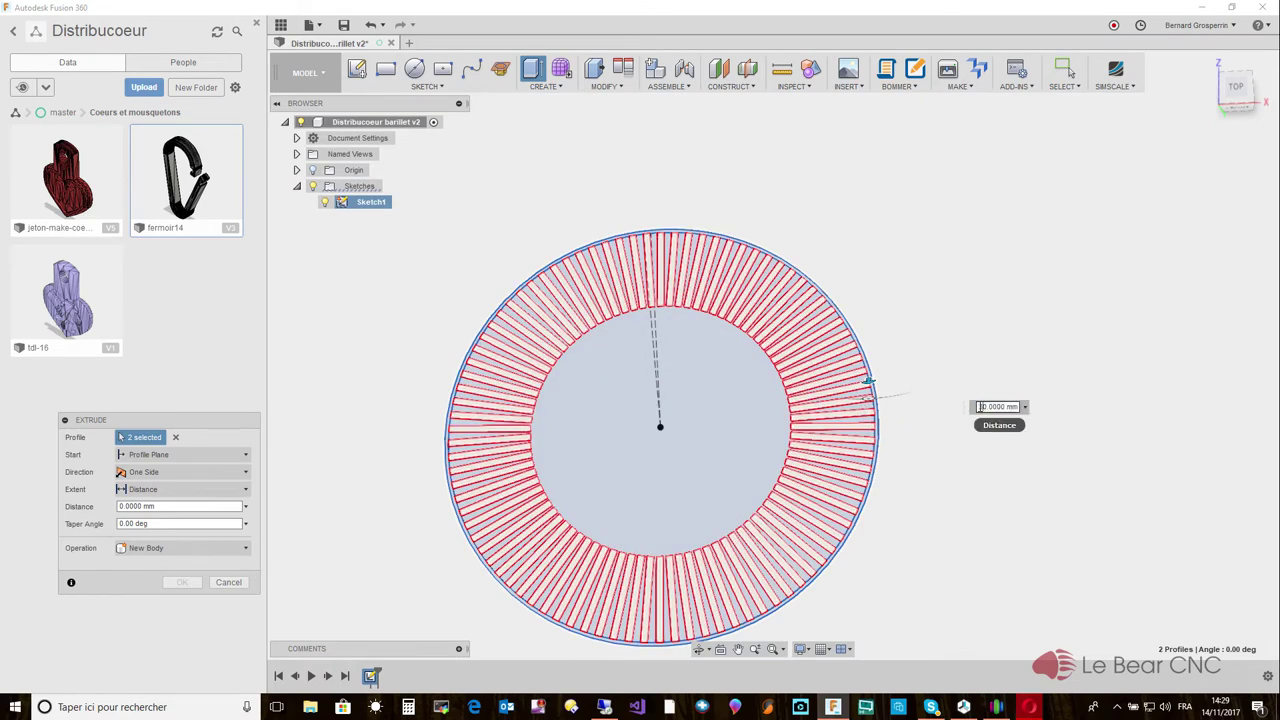
type("300")
key("Return")
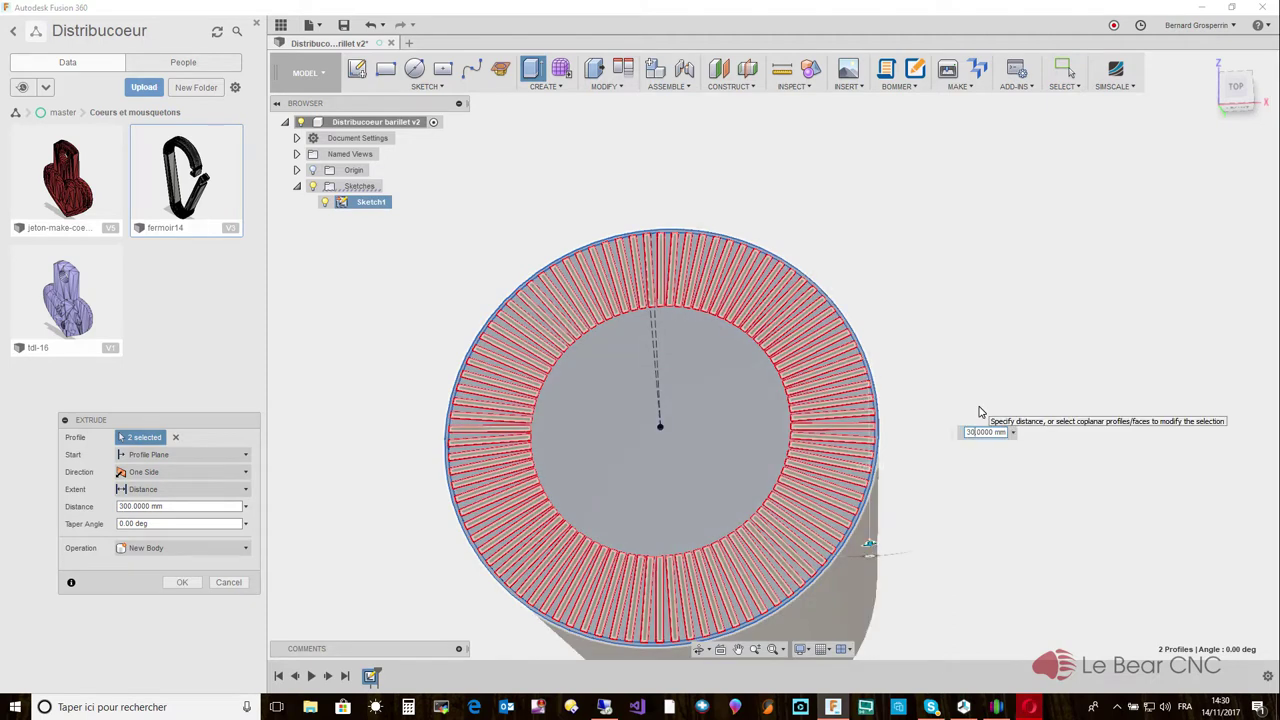
type("30")
key("Return")
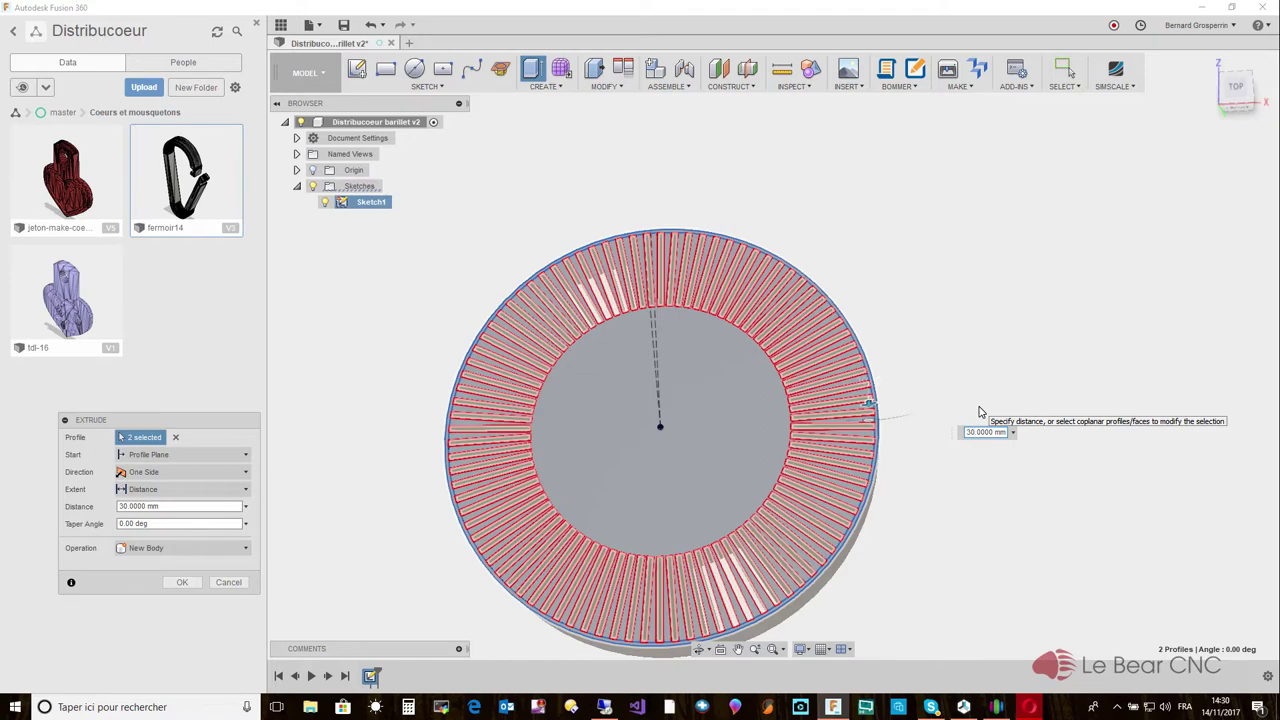
key("Return")
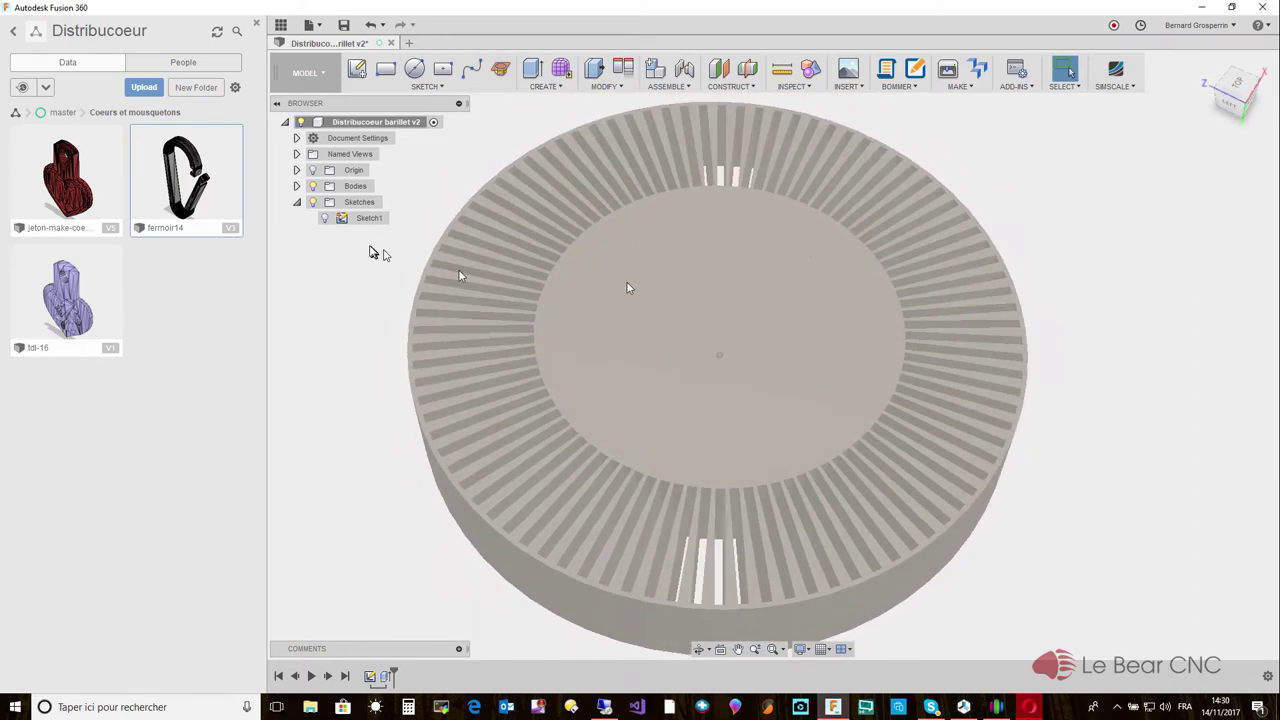
Make Sketch1 visible again on top of the extruded barrel.
left_click(324, 219)
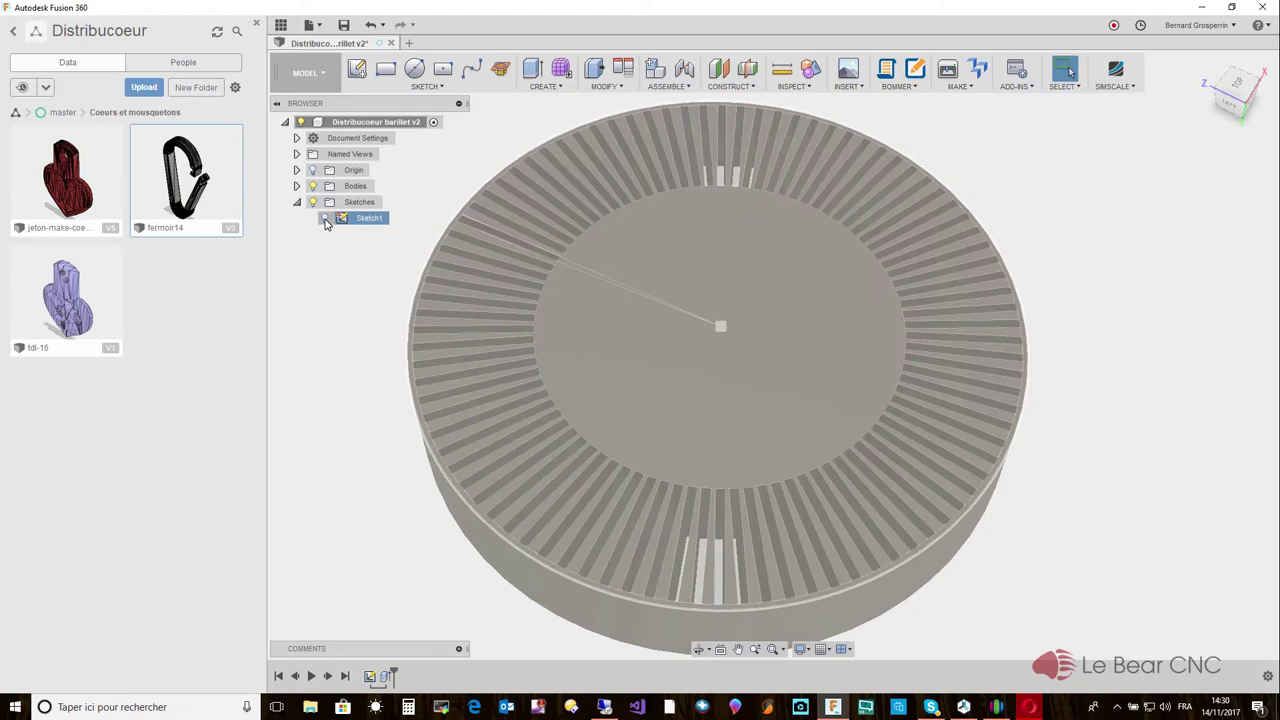
left_click(324, 219)
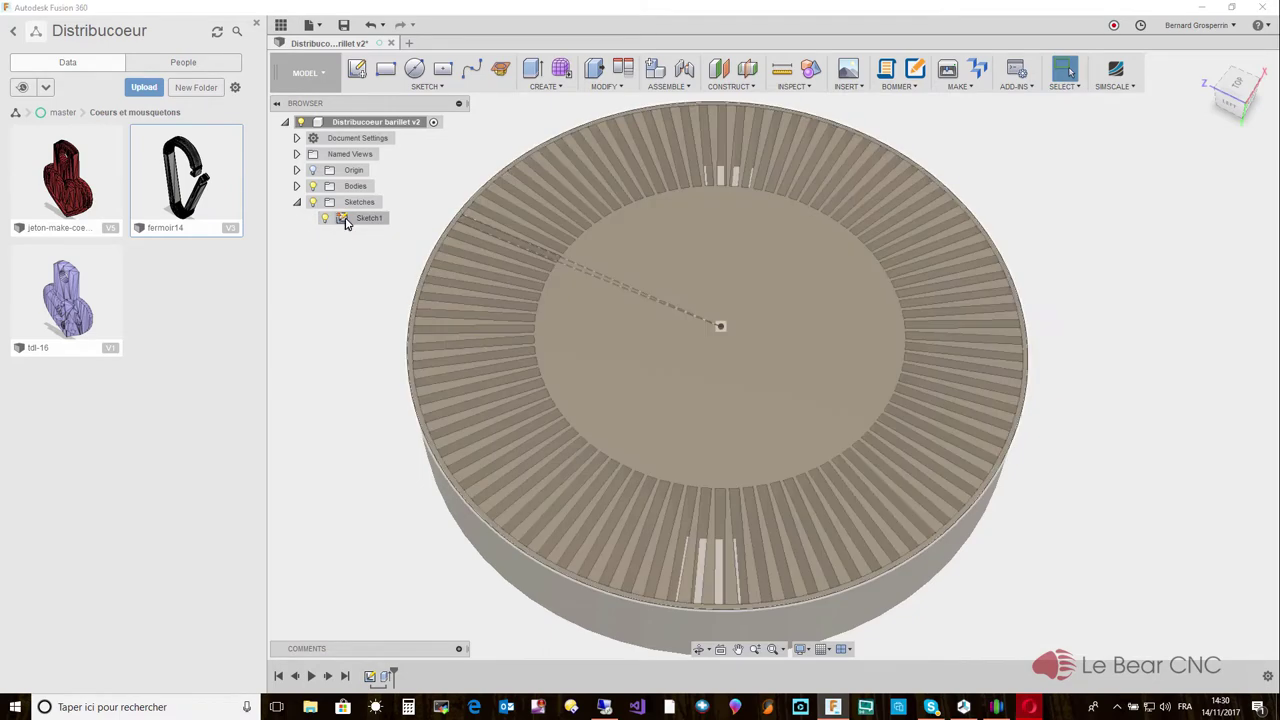
Hide the bodies and open Sketch1 for editing.
right_click(346, 222)
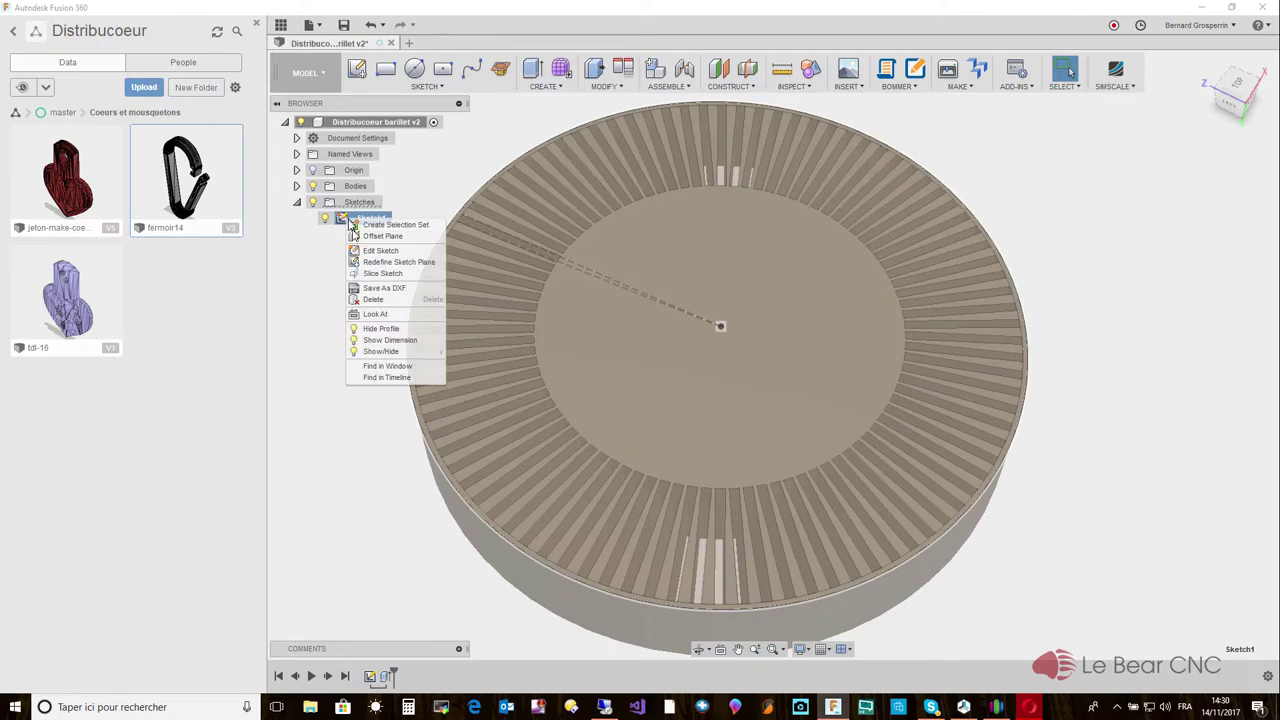
left_click(325, 332)
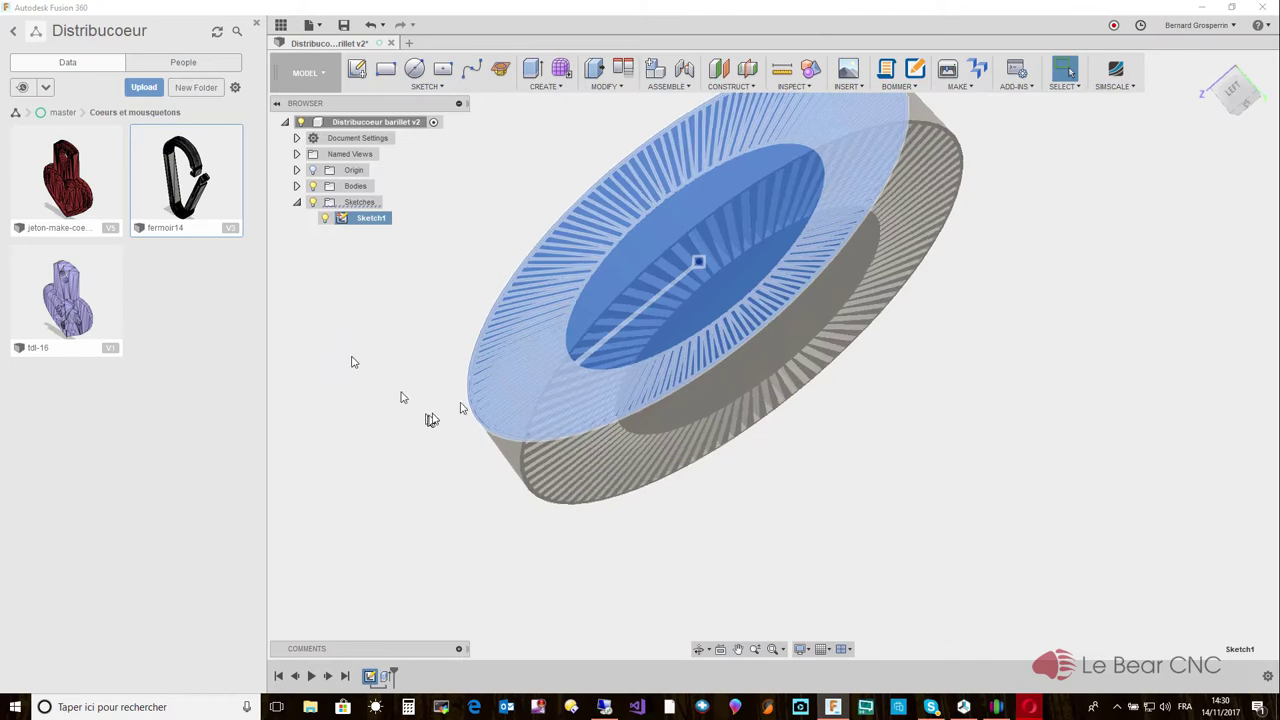
left_click(313, 187)
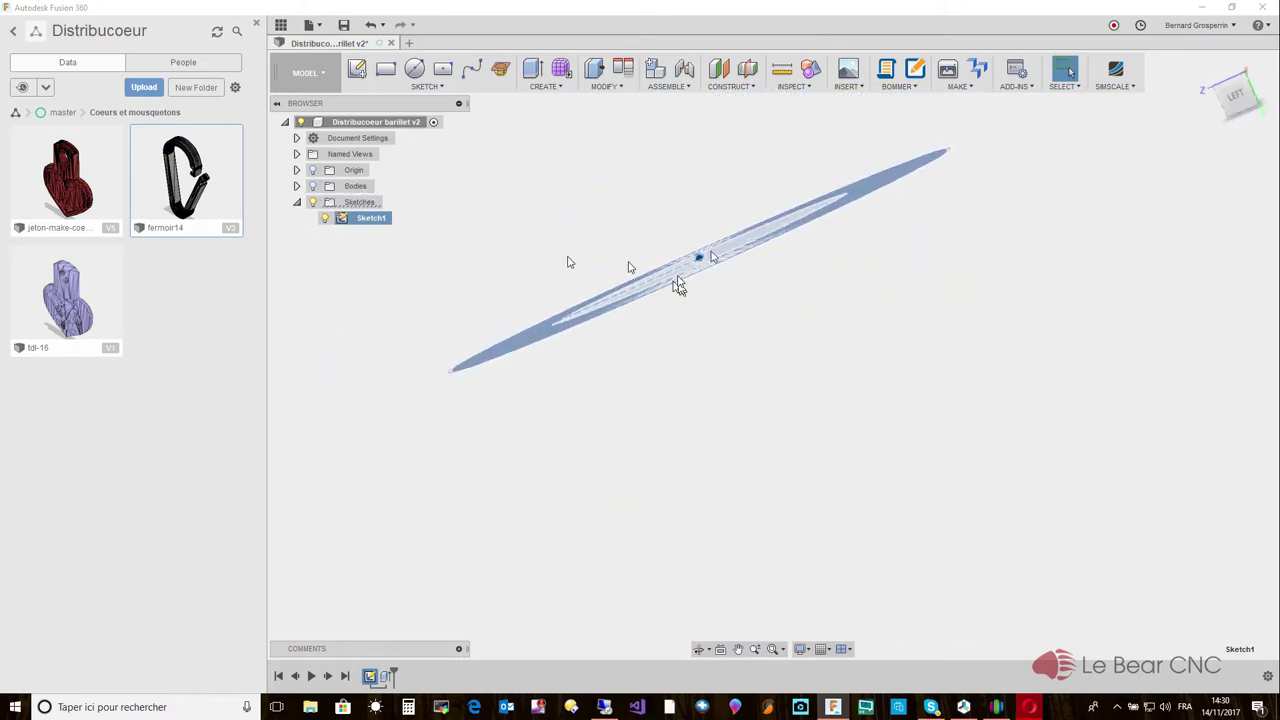
left_click_drag(1229, 125, 1262, 60)
left_click(1242, 85)
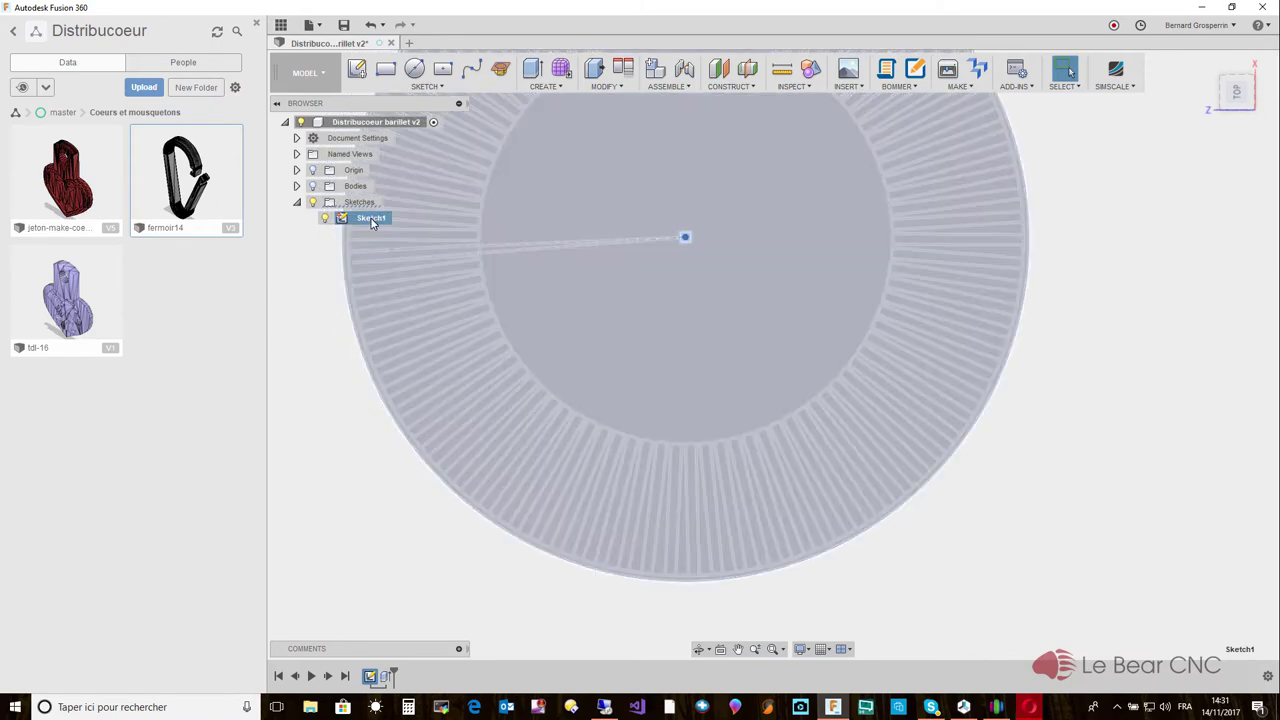
right_click(371, 219)
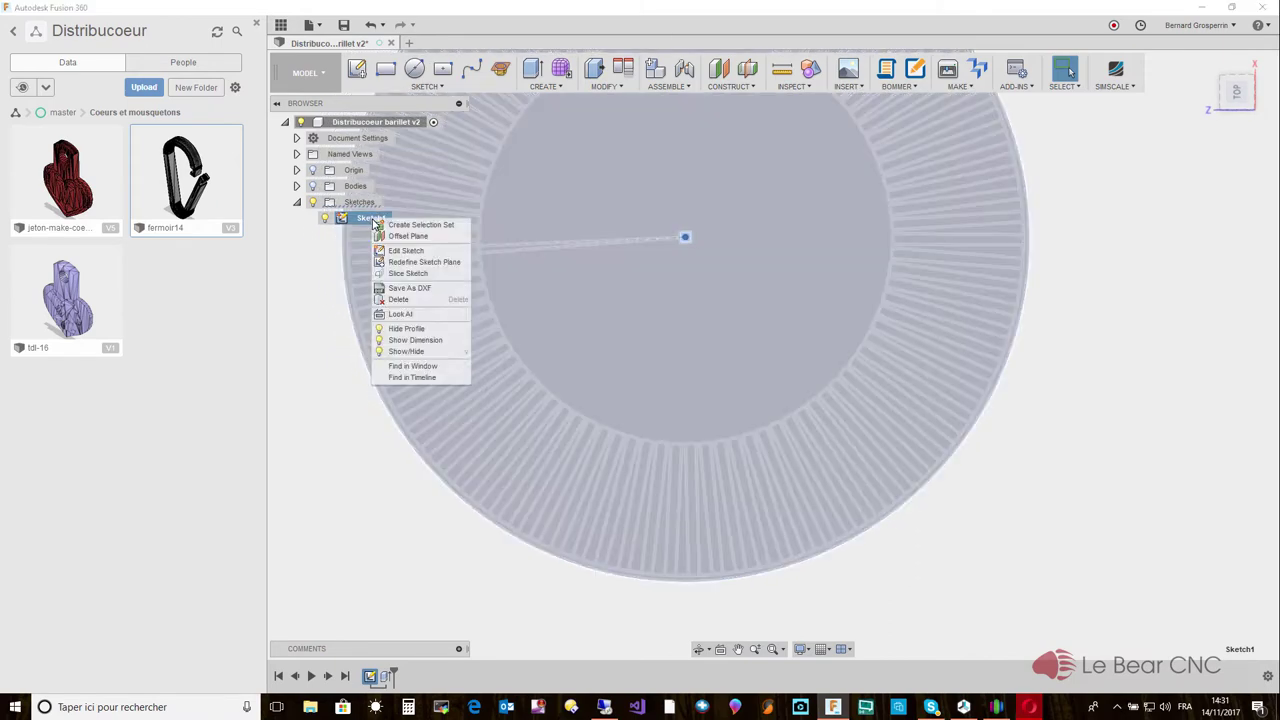
left_click(395, 250)
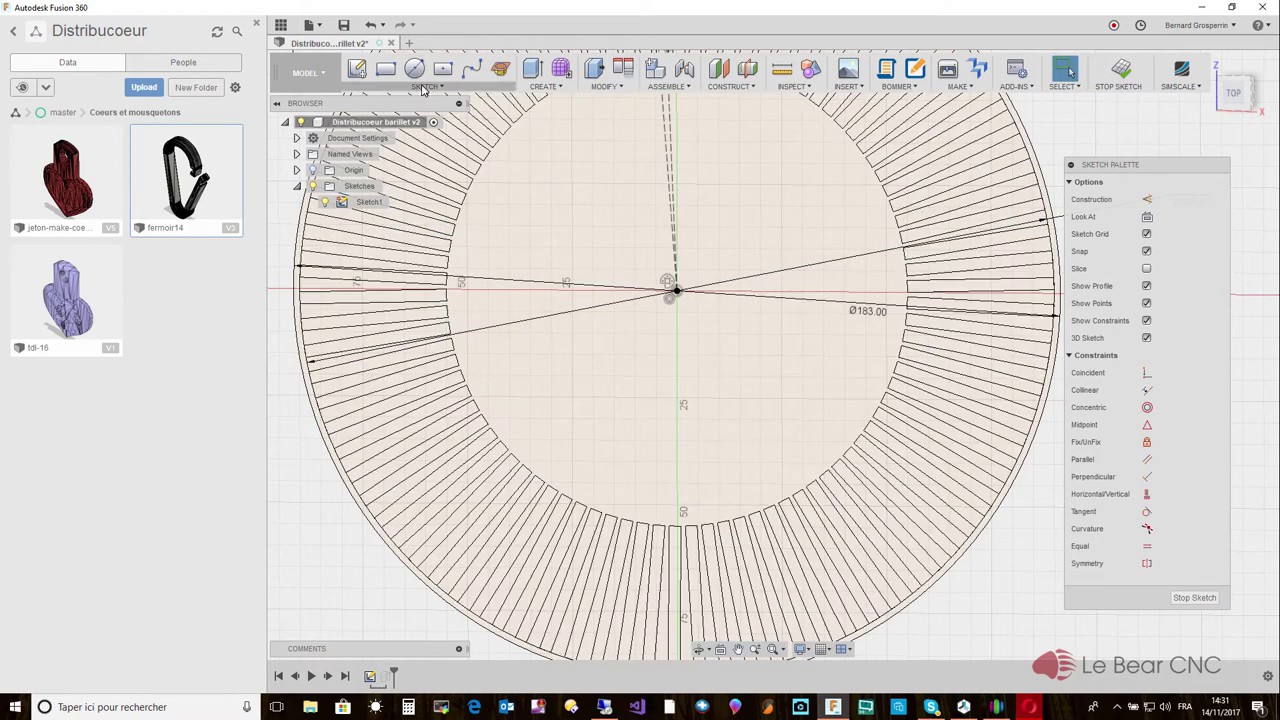
Draw a 50 mm diameter circle centred on the sketch origin and finish the sketch.
left_click(414, 68)
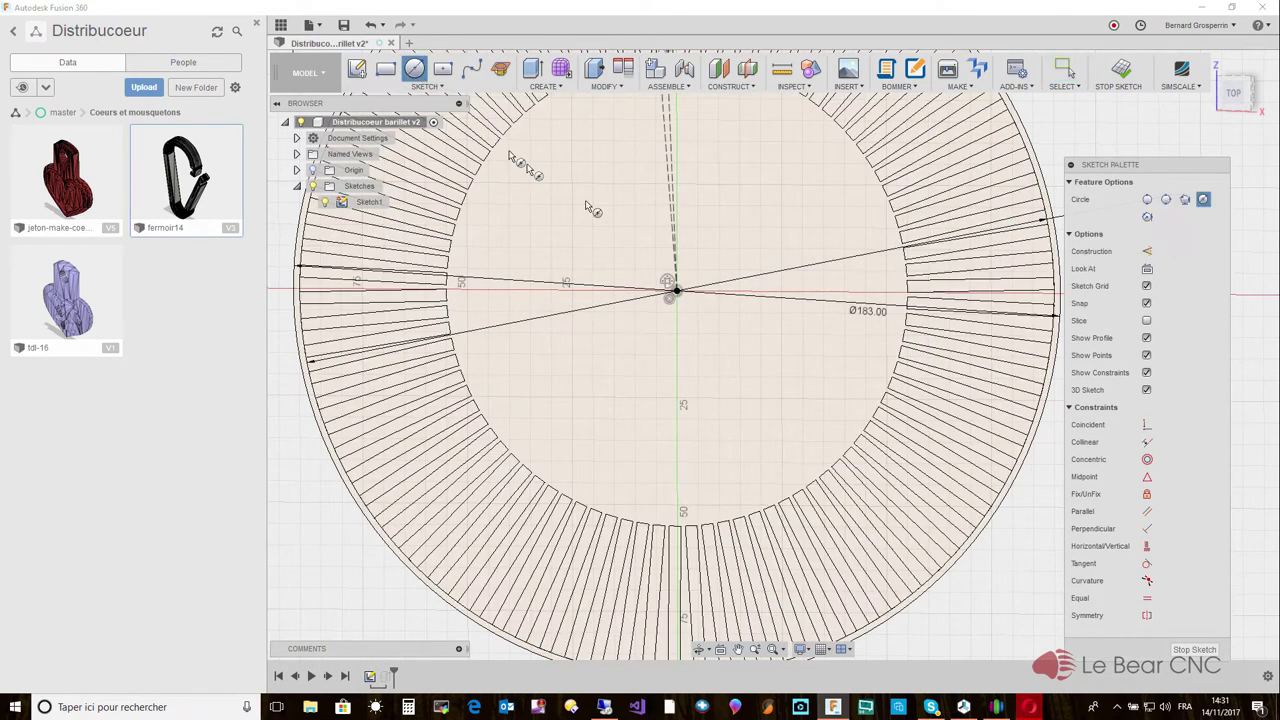
left_click(676, 289)
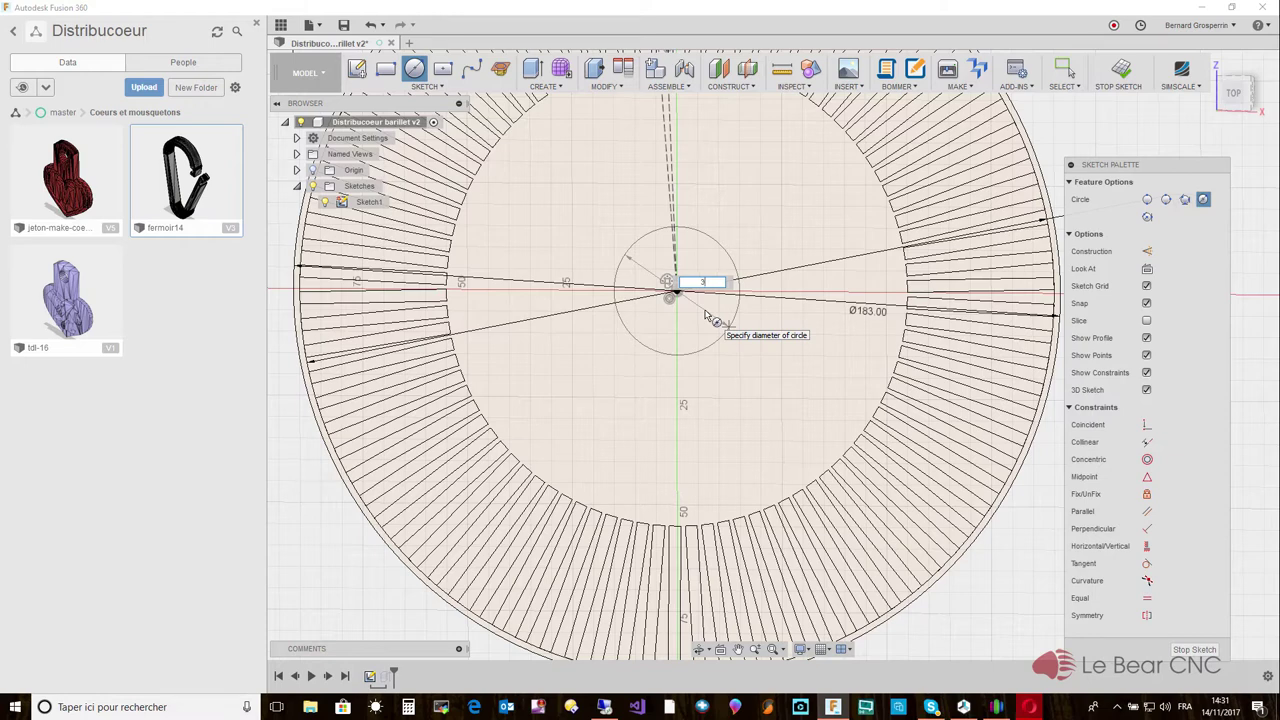
key("BackSpace")
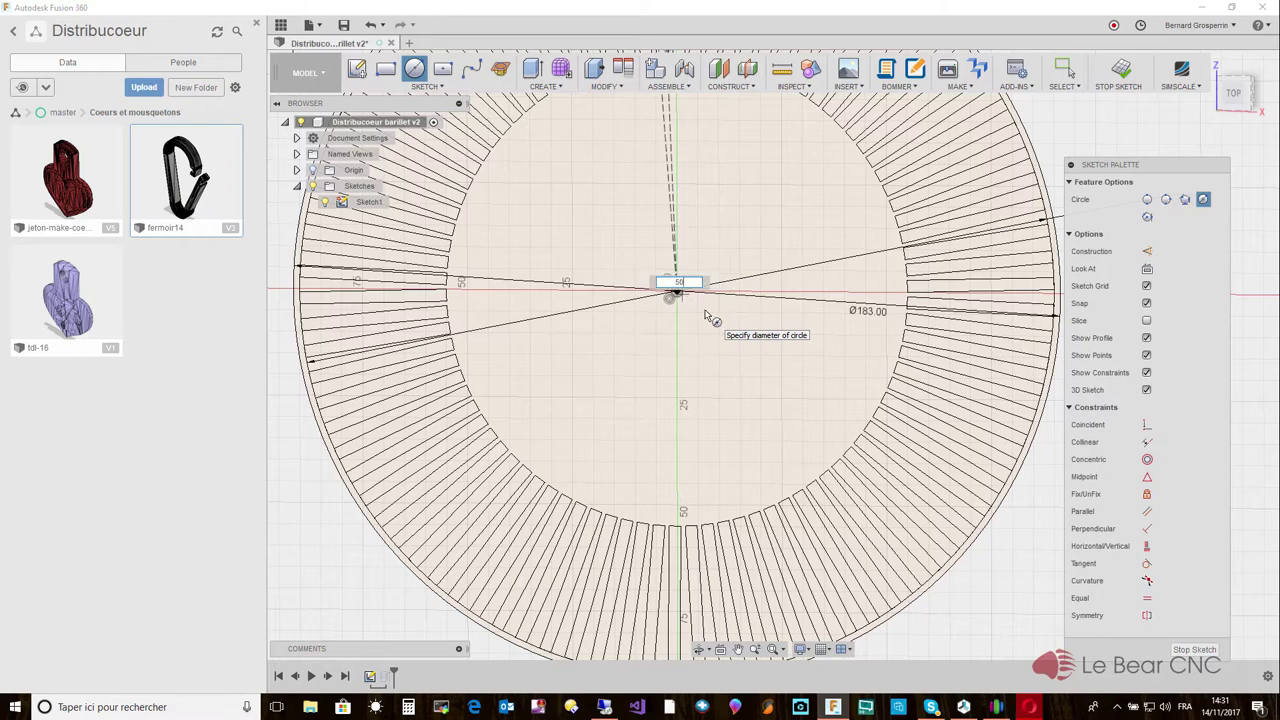
type("50")
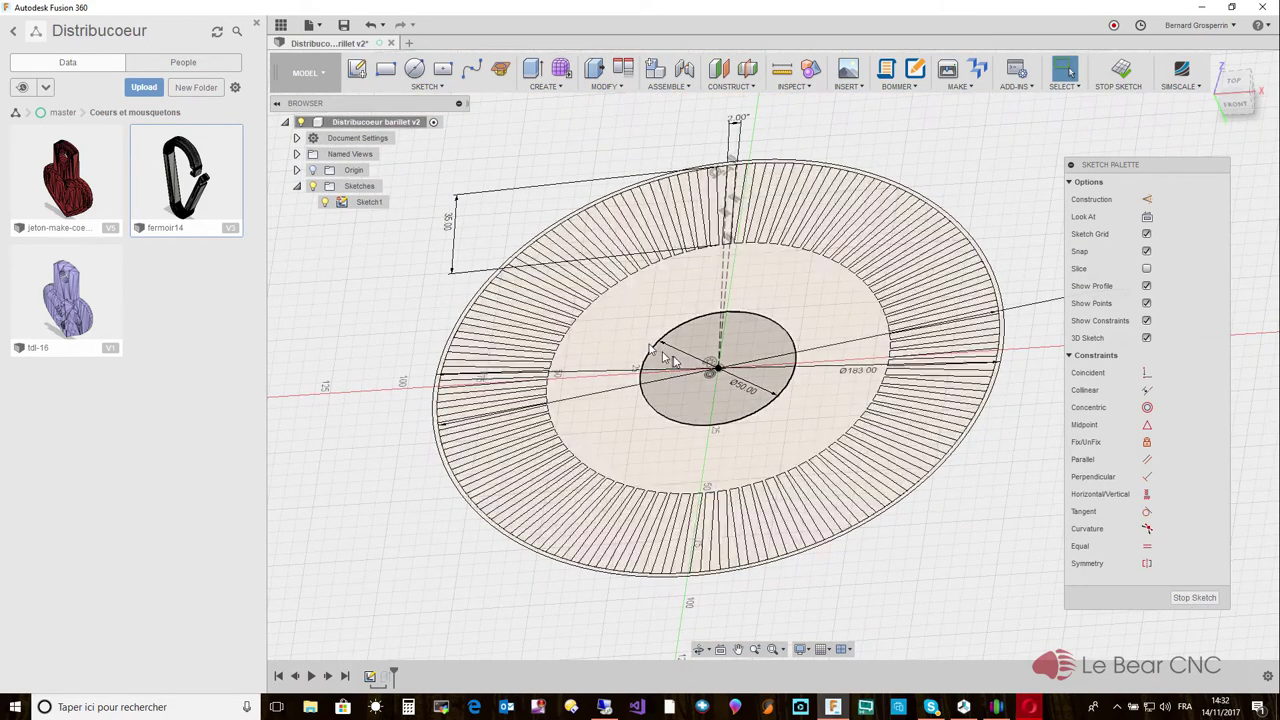
left_click(1192, 598)
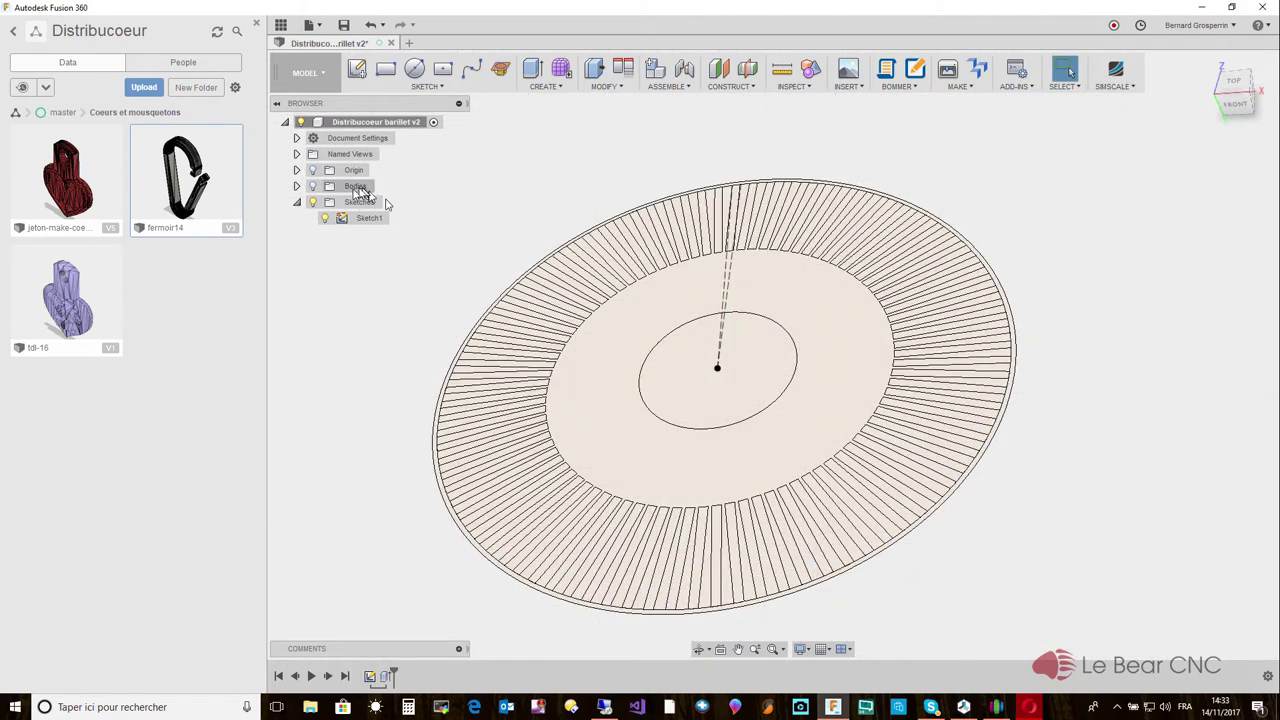
Show the bodies and extrude the central 50 mm circle 60.3188 mm through the barrel, joining it to the body as a hub.
left_click(312, 188)
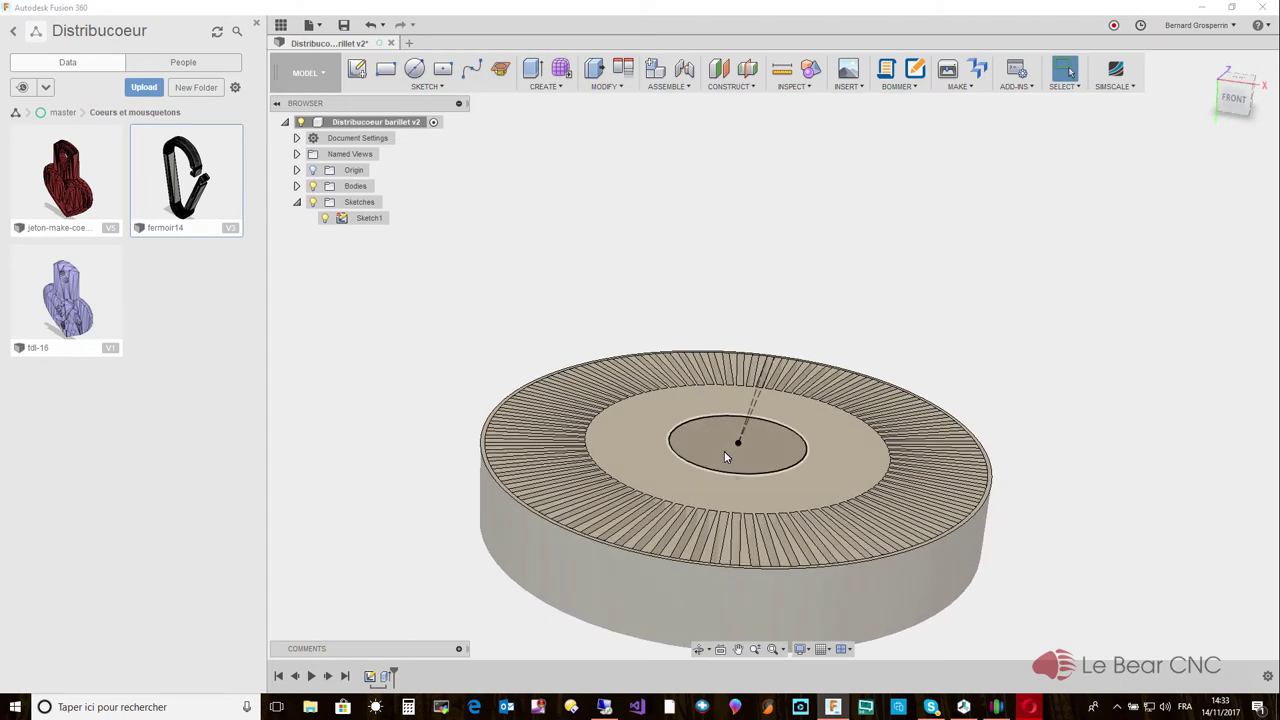
left_click(726, 456)
right_click(724, 451)
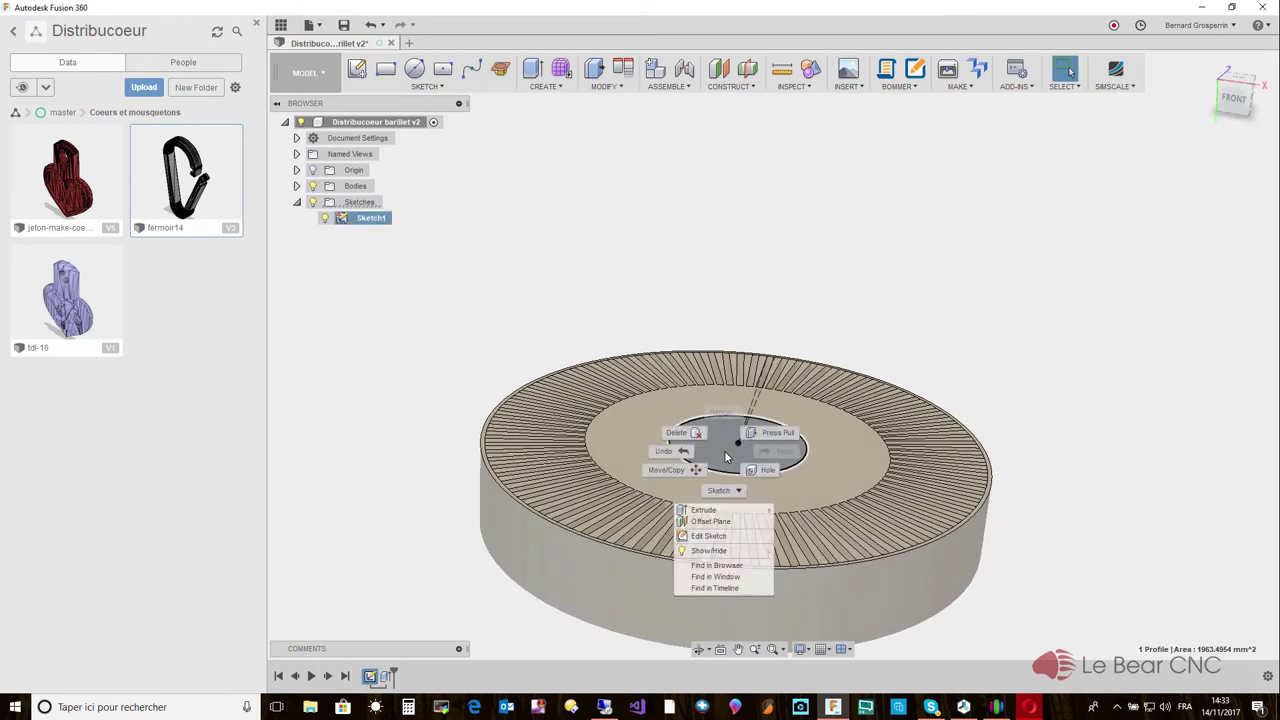
left_click(772, 435)
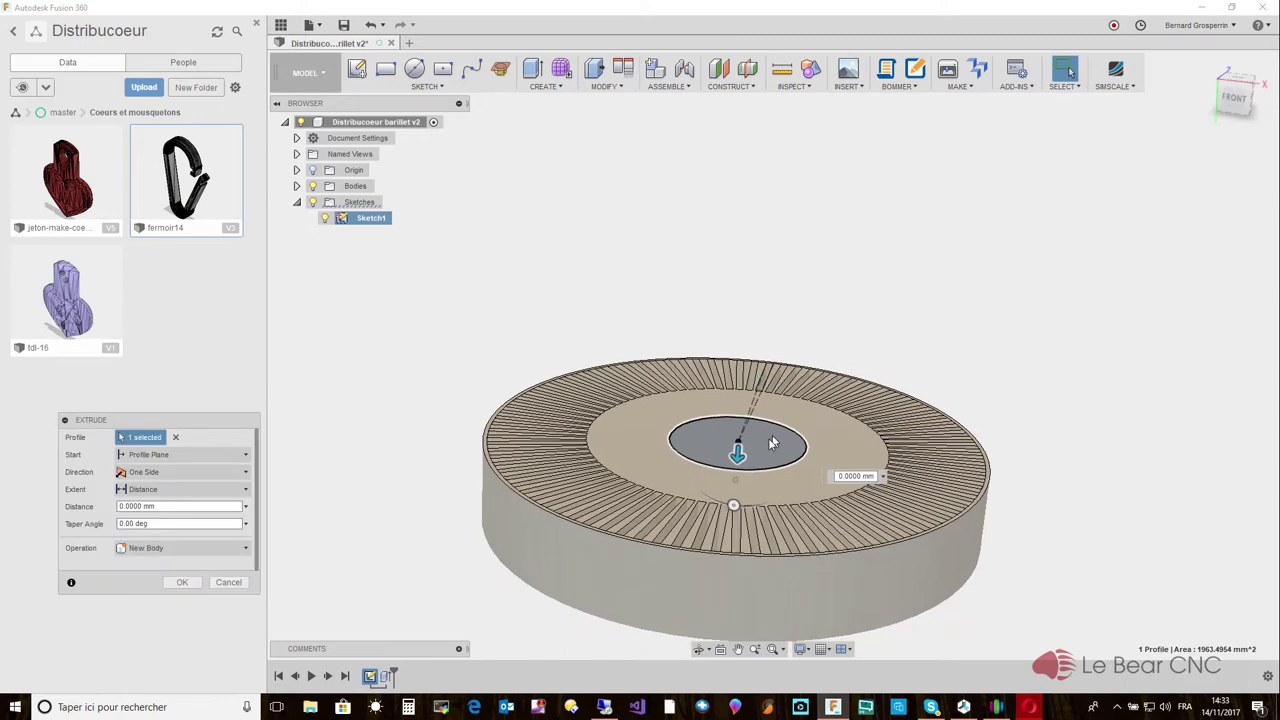
left_click_drag(734, 520, 736, 640)
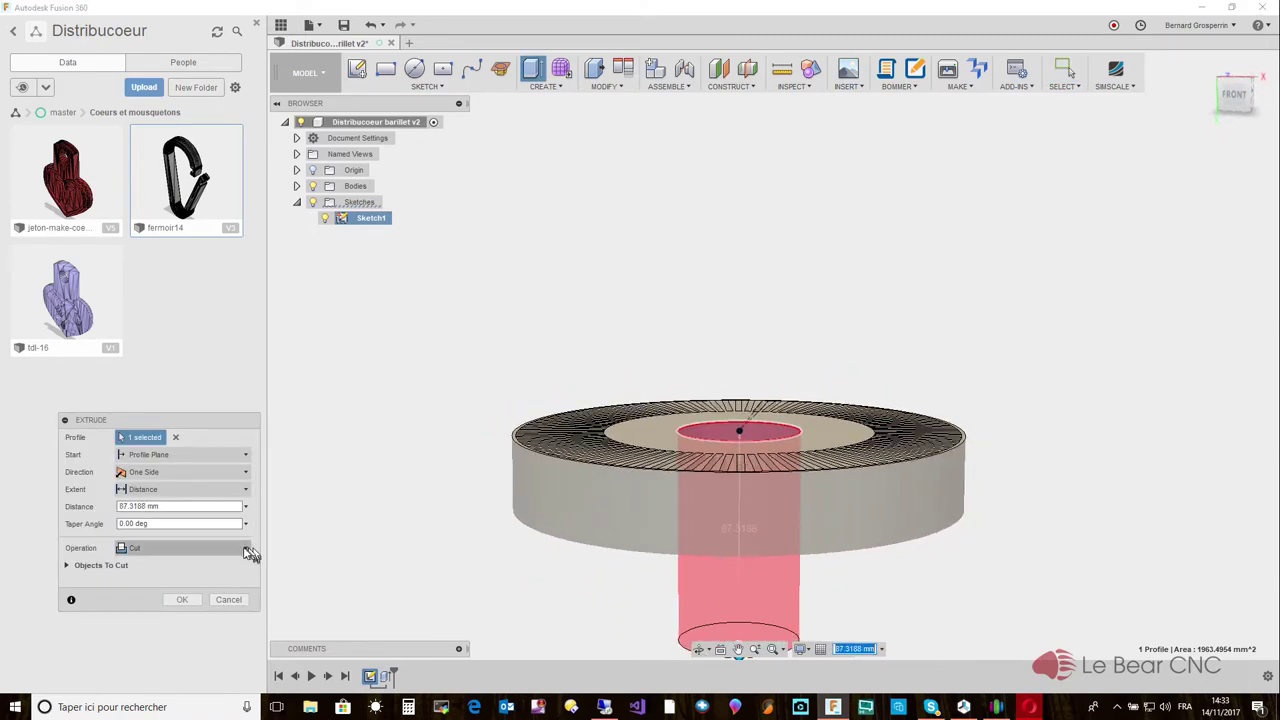
left_click(240, 548)
left_click(140, 566)
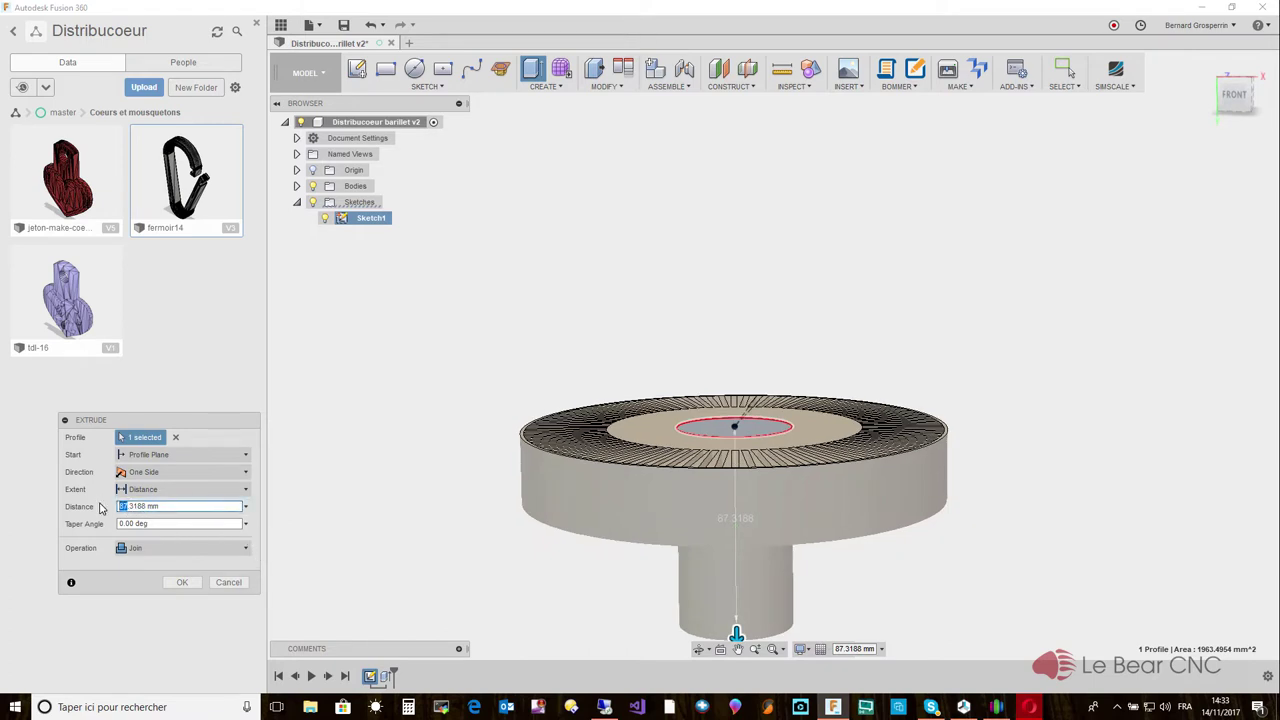
type("0")
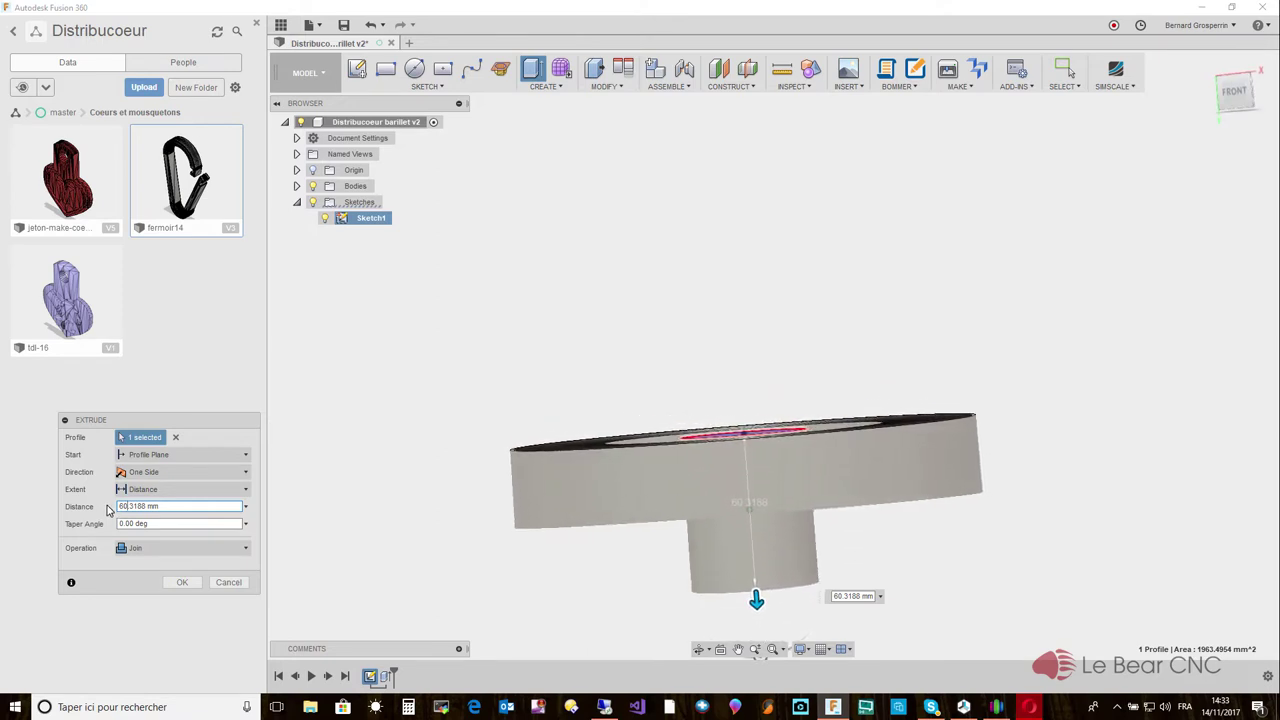
key("Return")
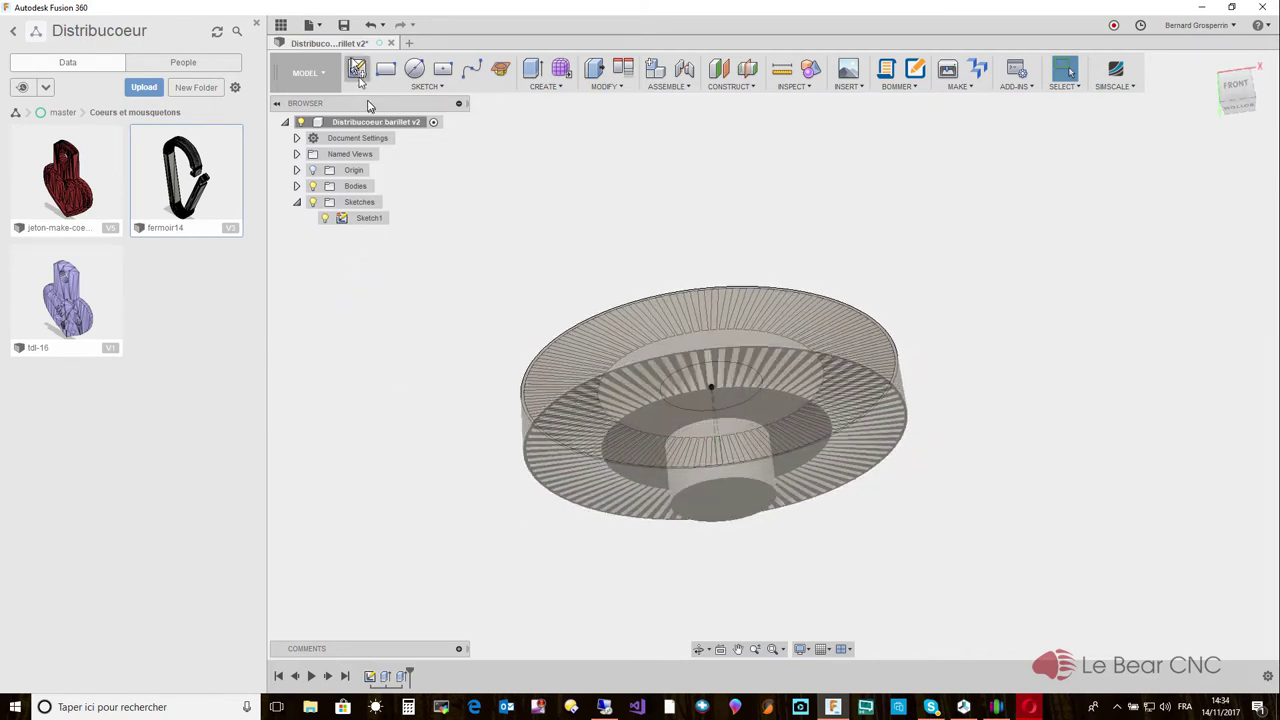
Create a new sketch on the barrel's flat underside, on the face around the protruding hub.
left_click(429, 87)
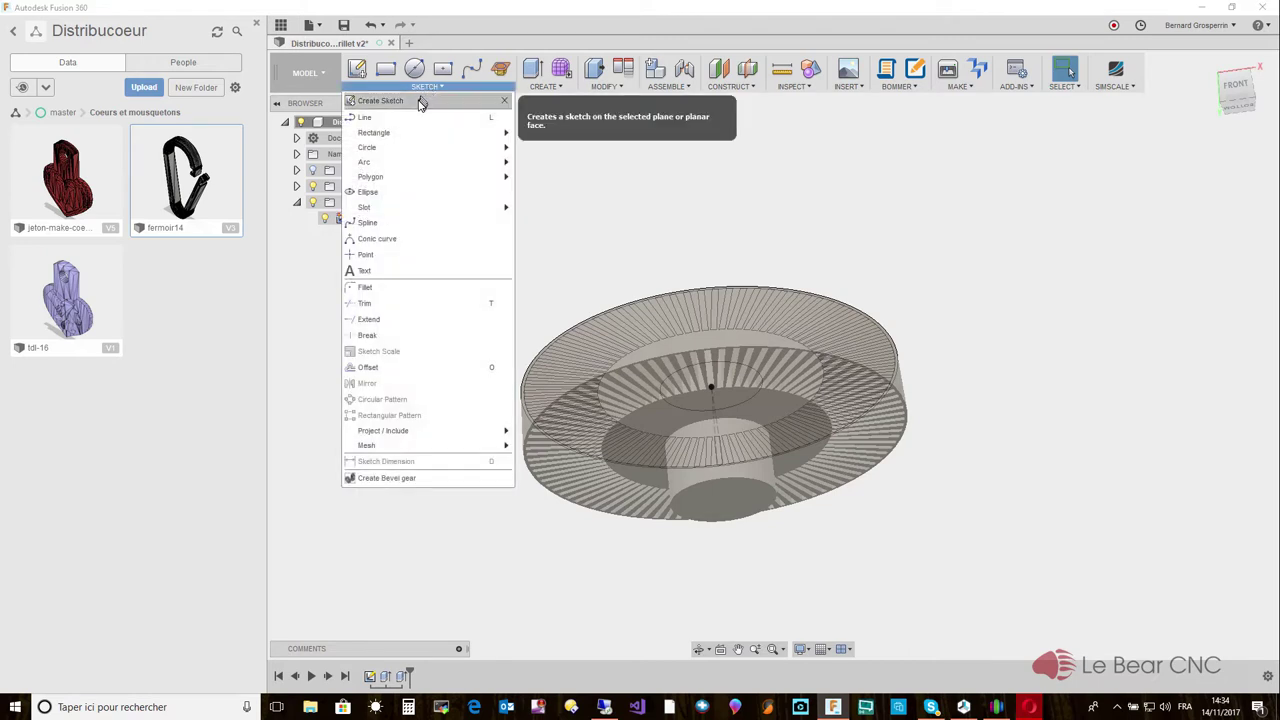
left_click(380, 101)
left_click(647, 437)
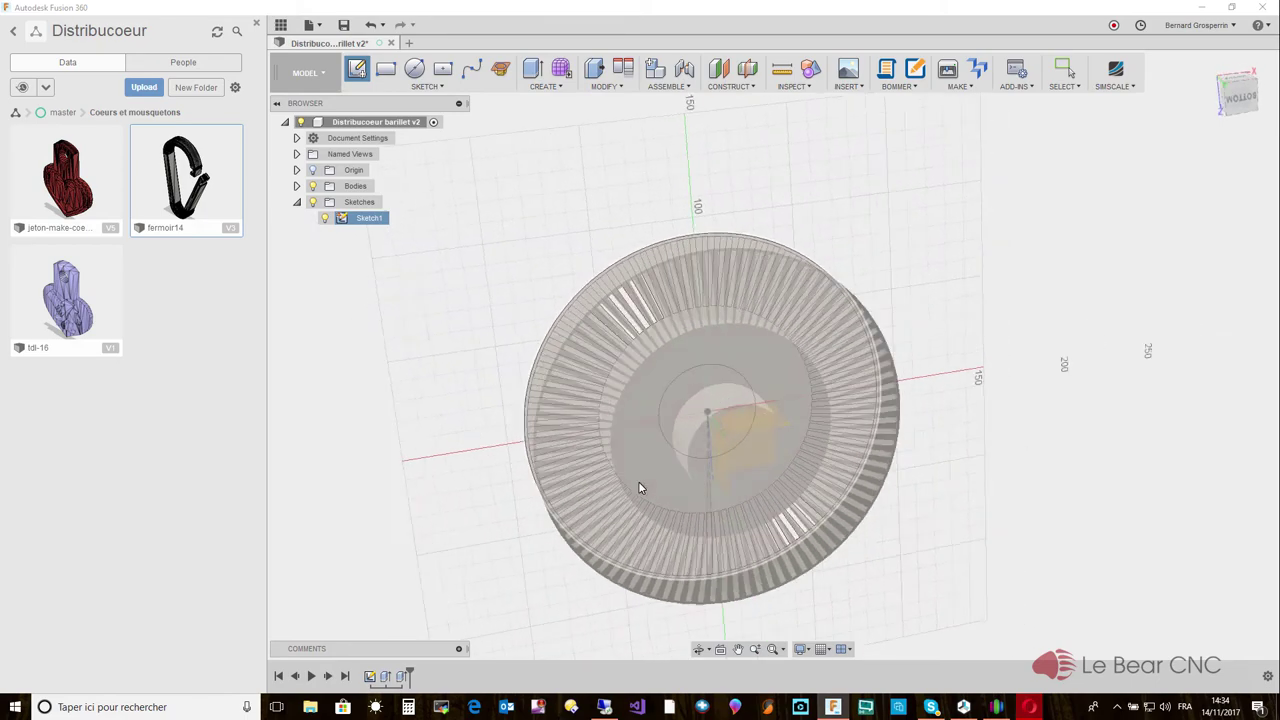
middle_click_drag(640, 483, 656, 485, "shift")
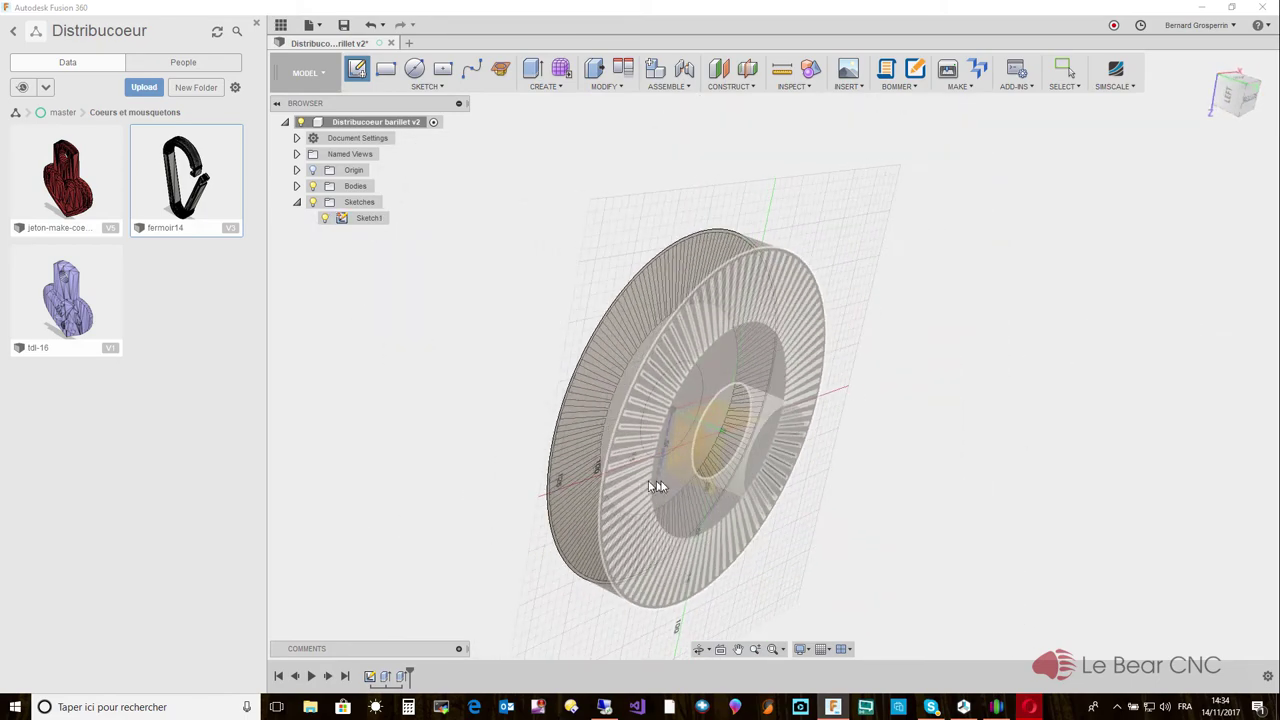
left_click(682, 479)
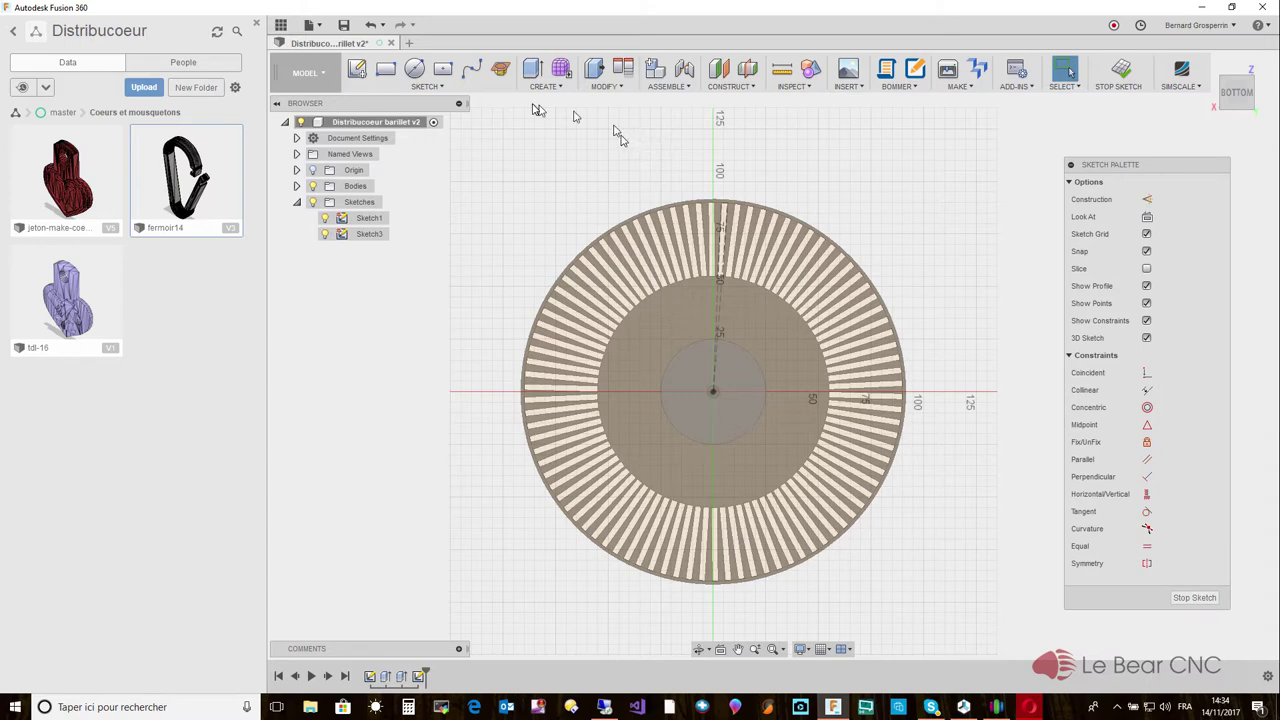
Project the hub's circular edge and the four-sided outline of the slot crossing the vertical axis into the new sketch.
left_click(441, 87)
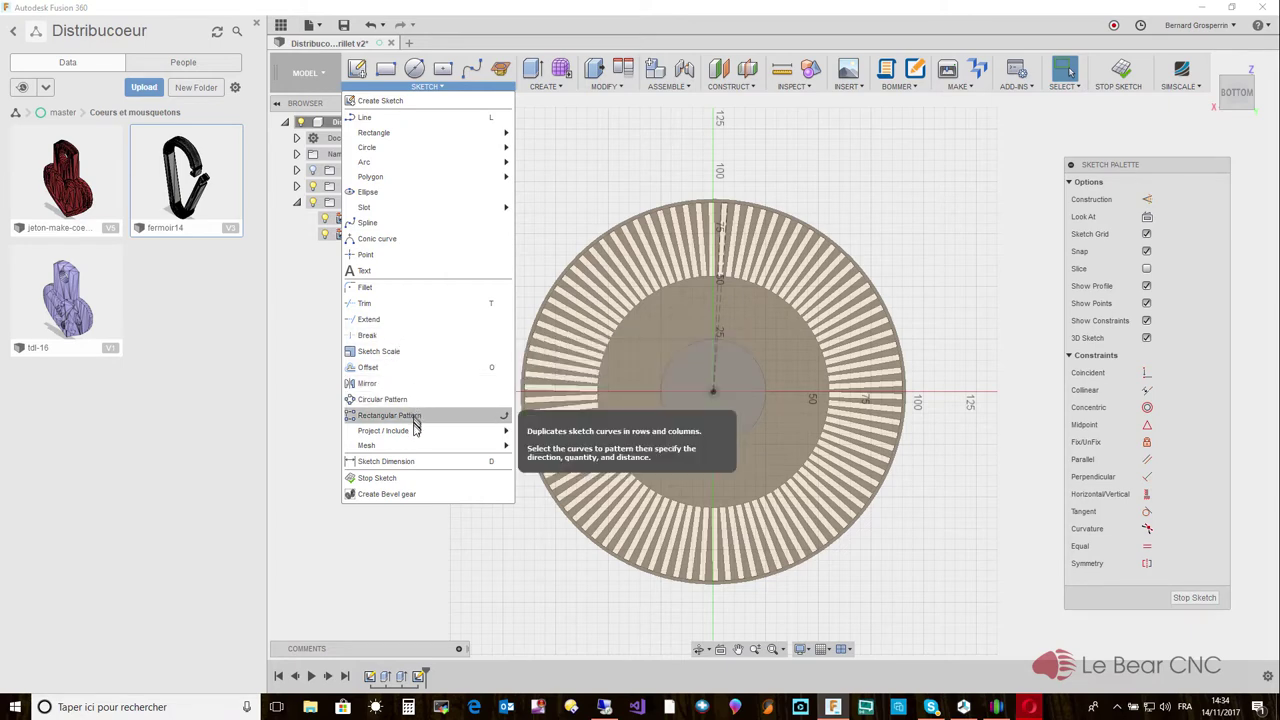
mouse_move(416, 437)
left_click(540, 436)
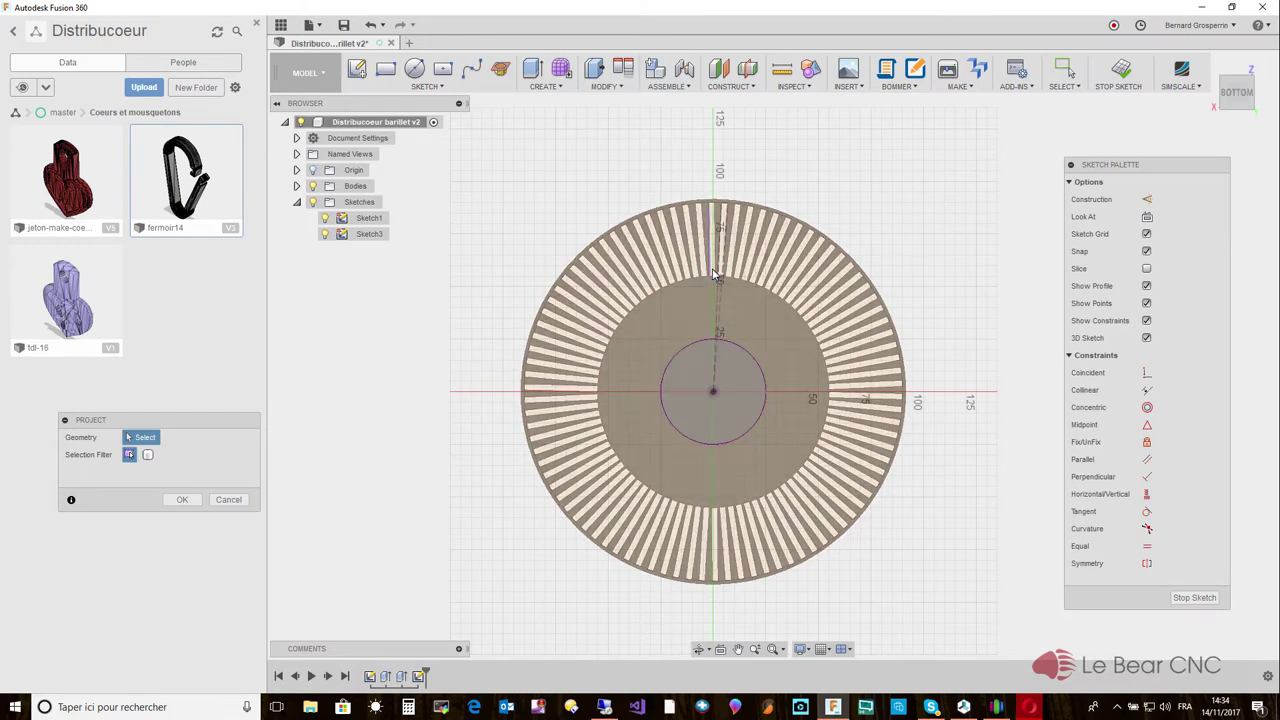
scroll(713, 273, "up", 5)
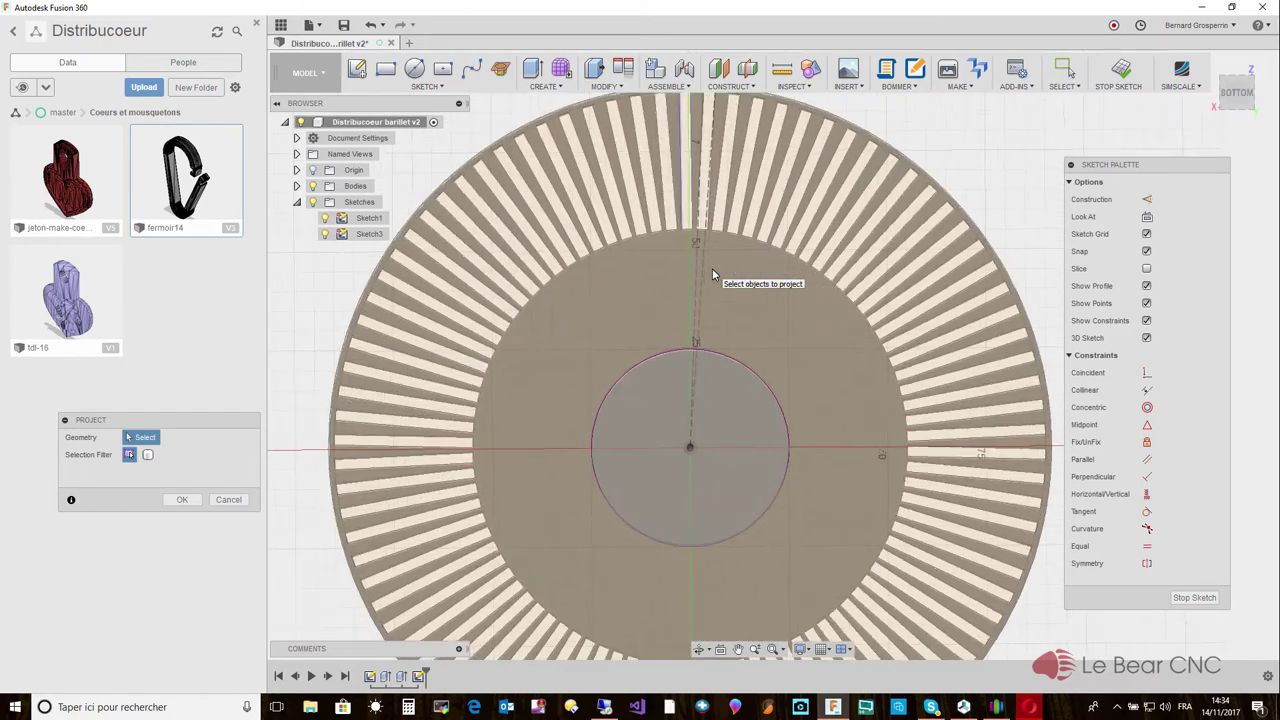
scroll(713, 273, "up", 5)
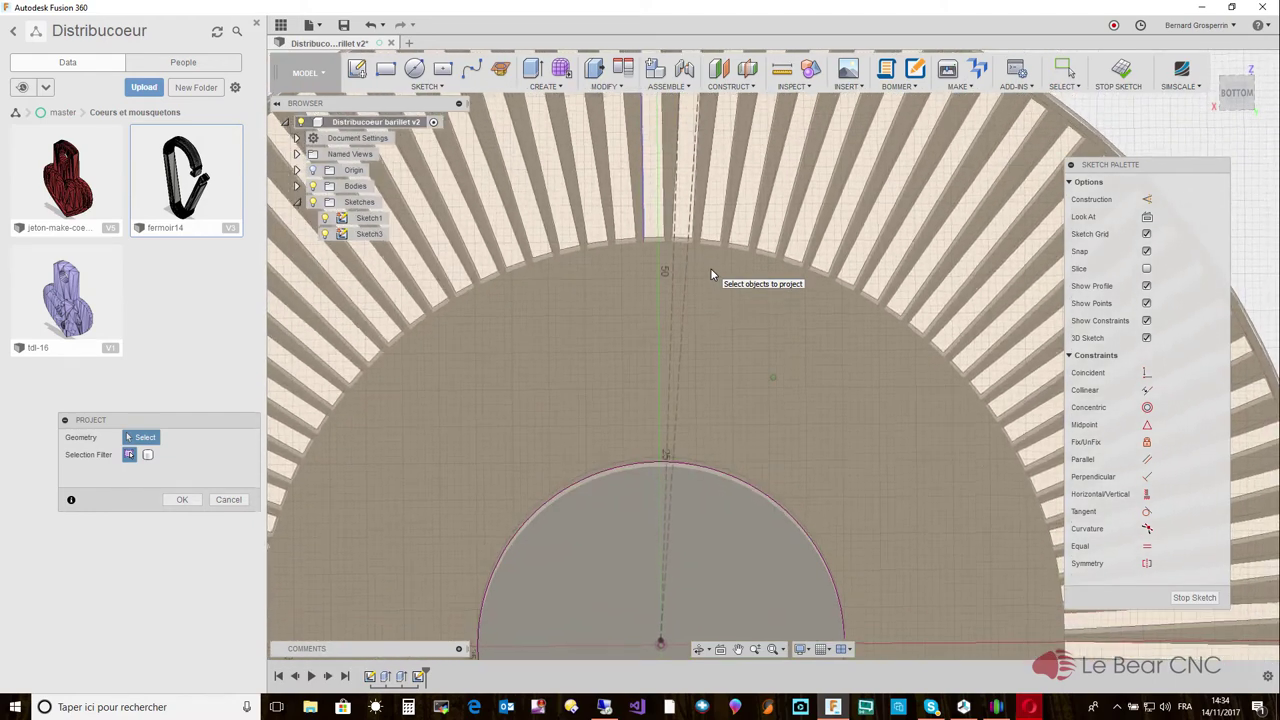
scroll(671, 257, "down", 2)
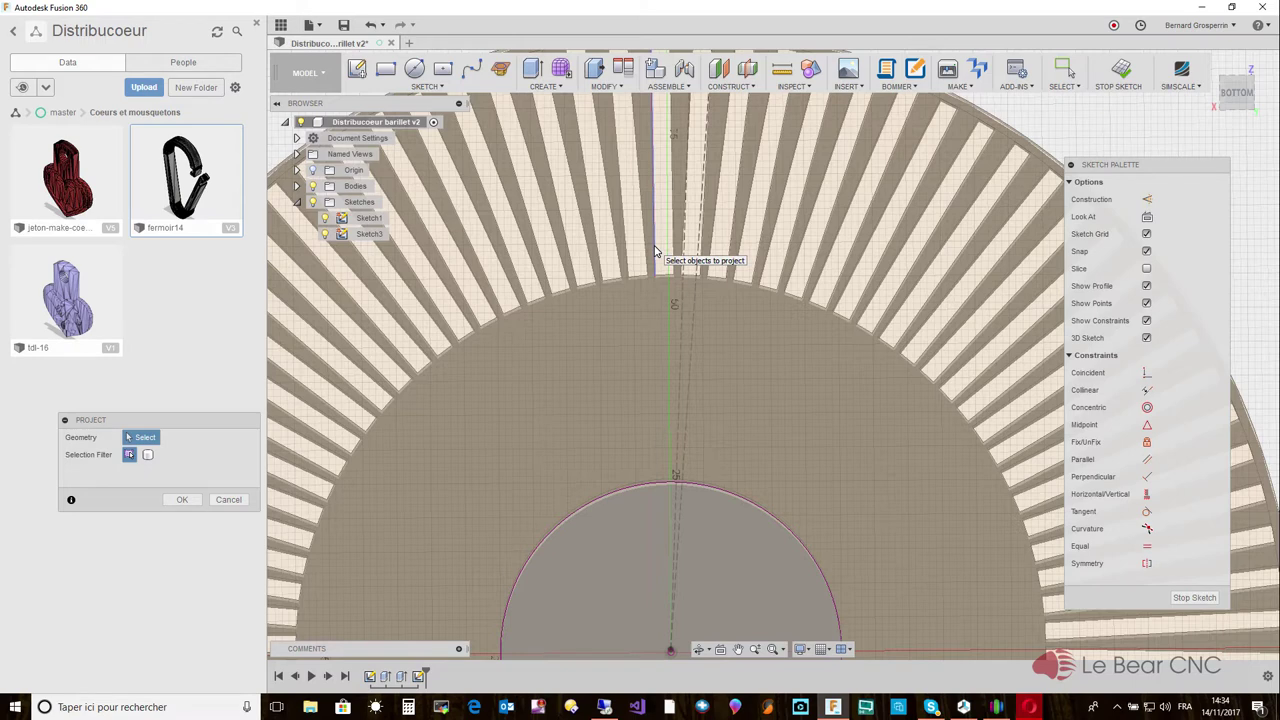
left_click(656, 250)
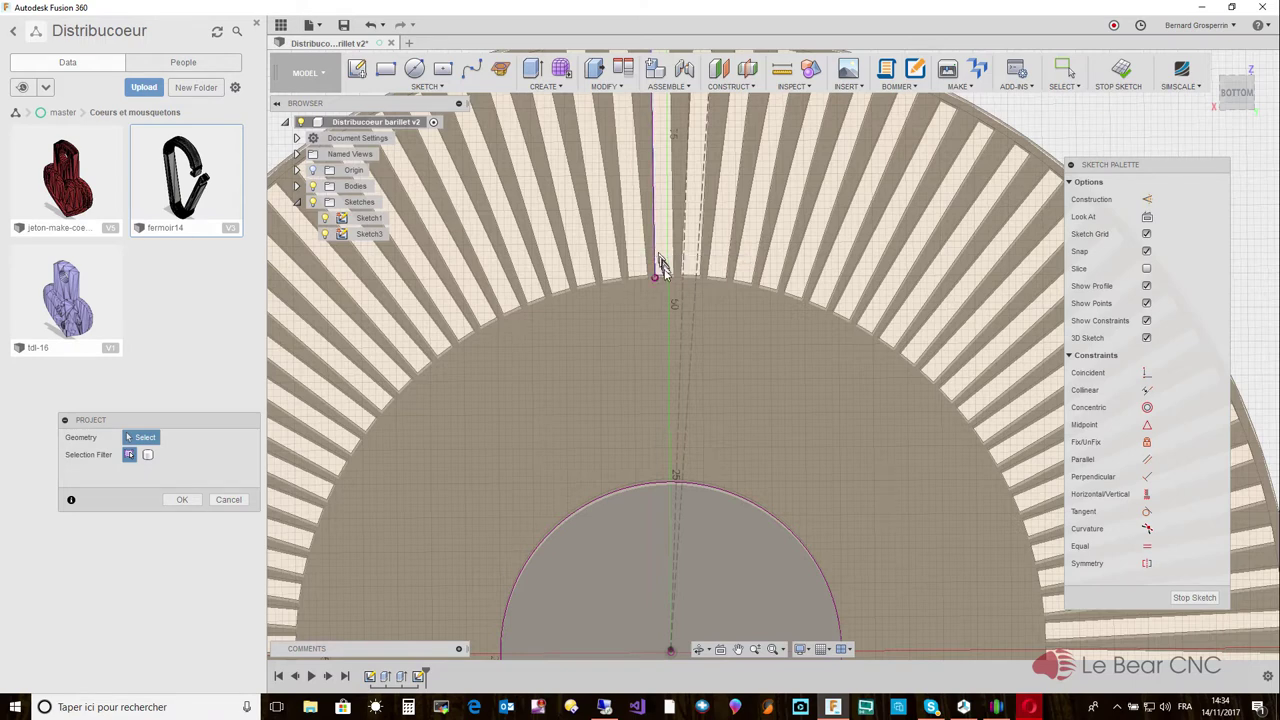
left_click(671, 275)
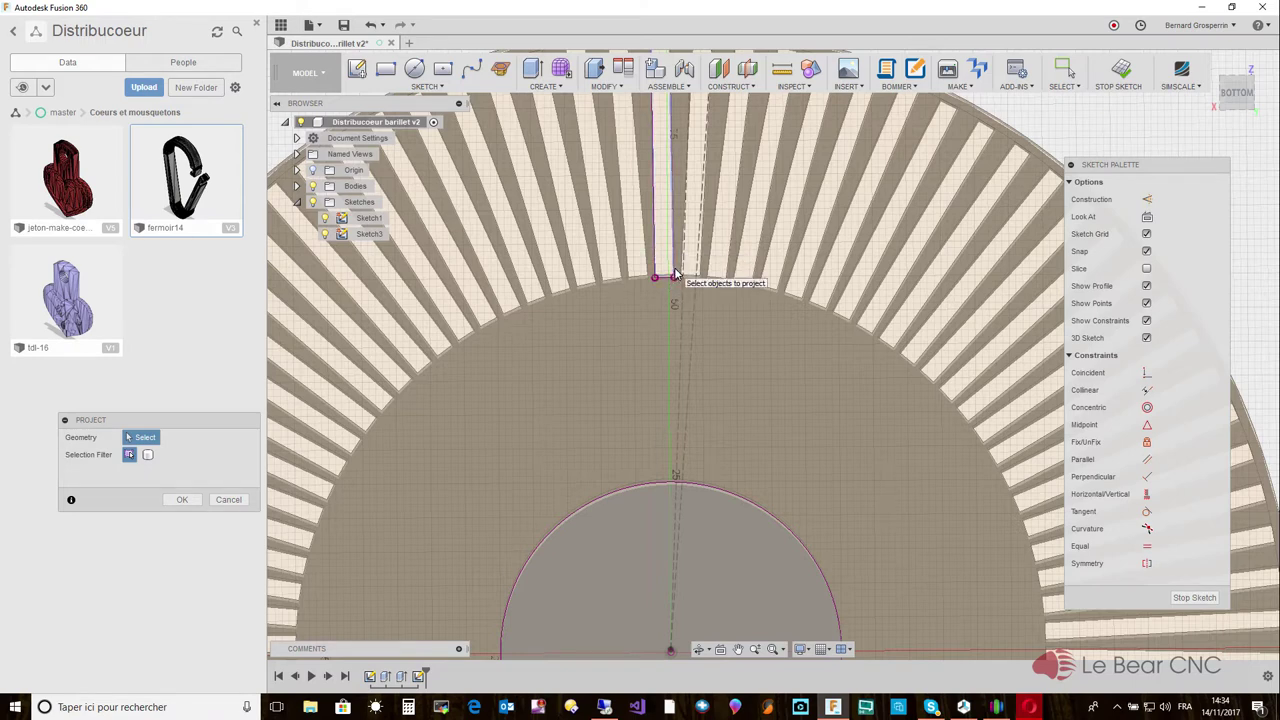
scroll(676, 273, "down", 2)
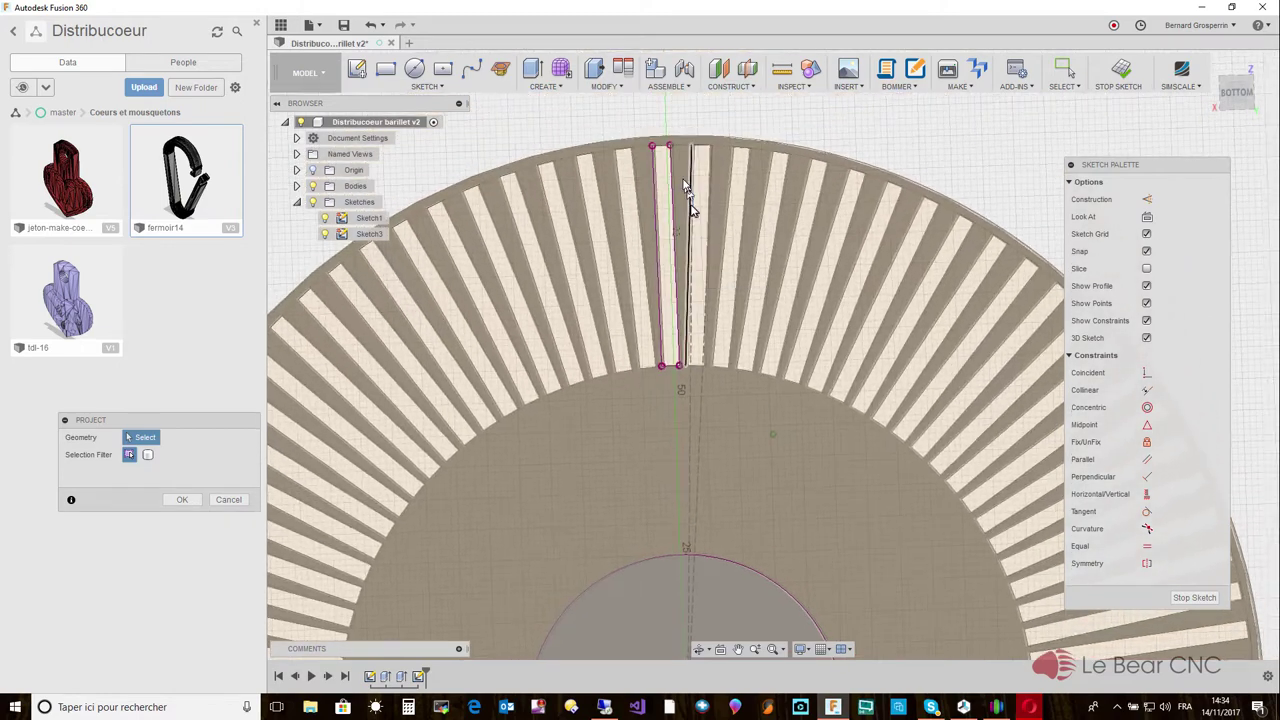
left_click(673, 166)
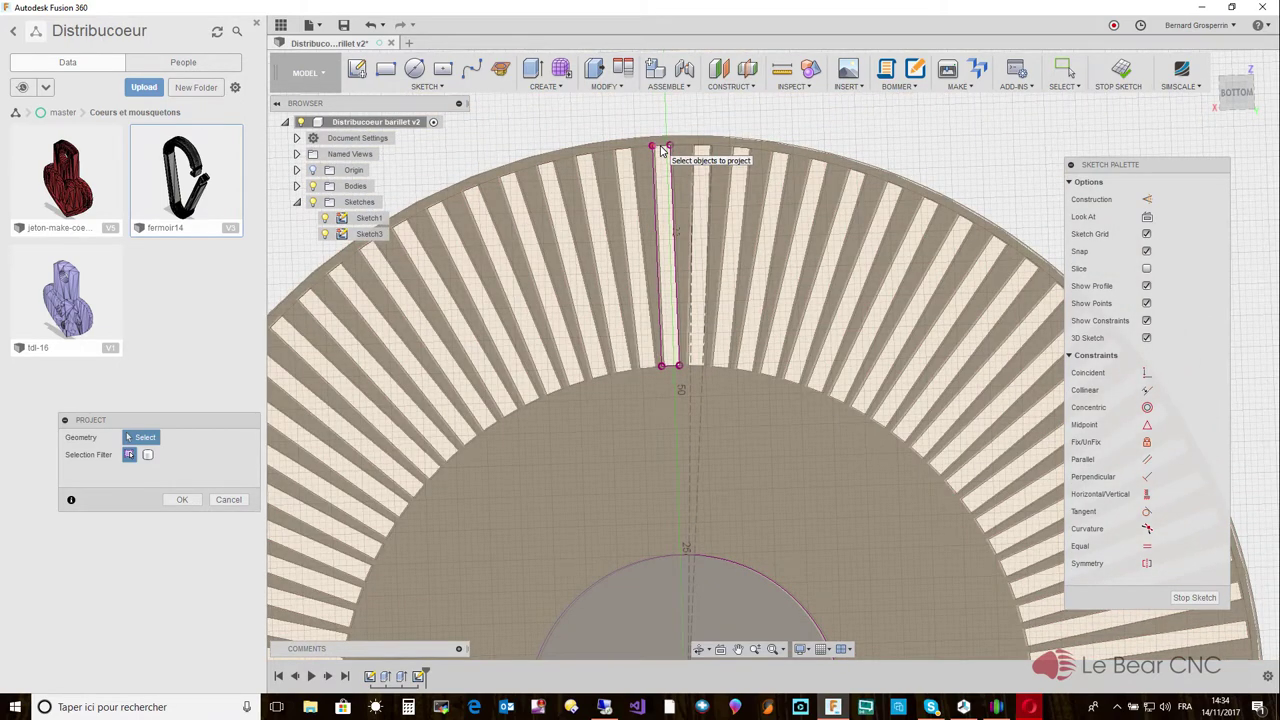
left_click(647, 641)
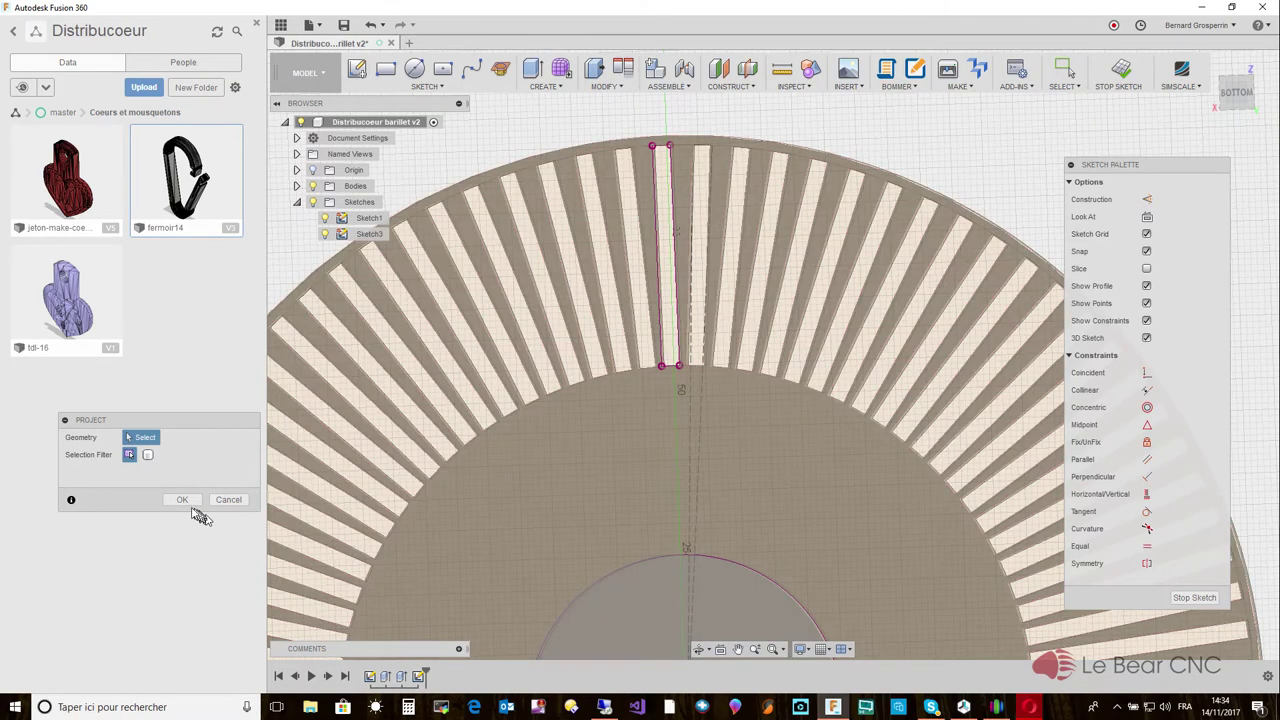
left_click(182, 500)
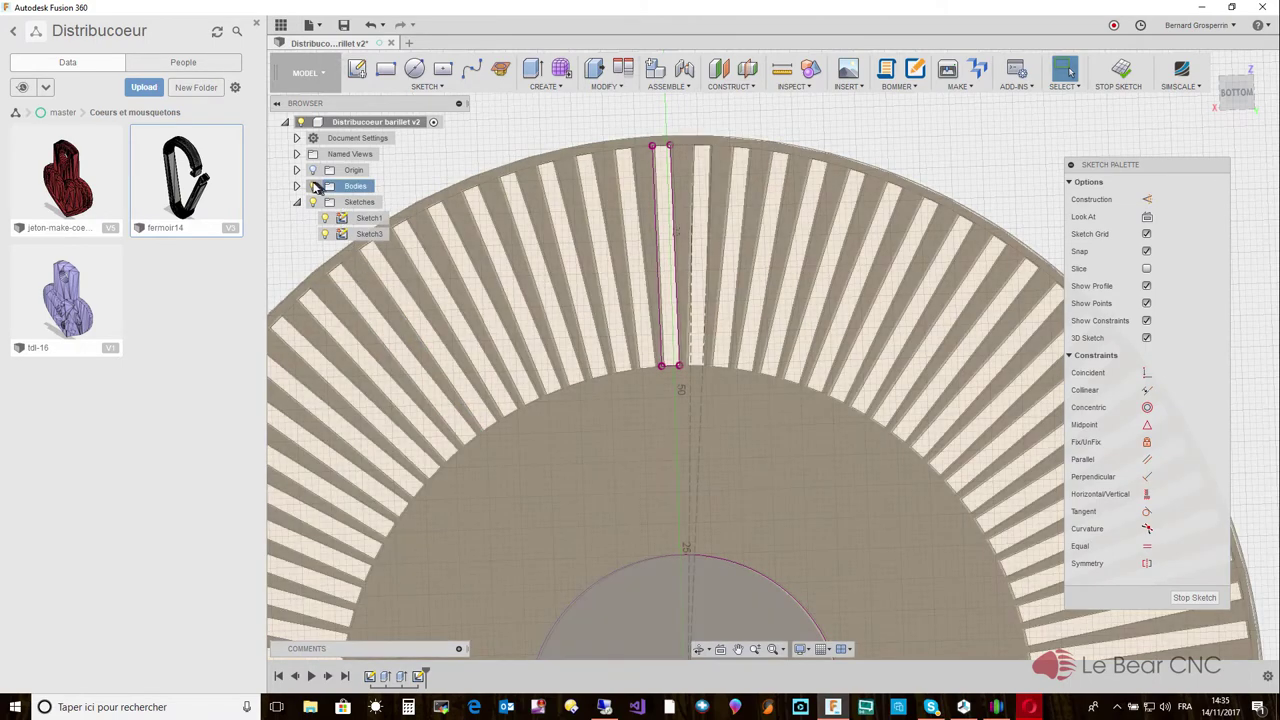
Hide the bodies and Sketch1 to leave only the projected geometry in view.
left_click(312, 186)
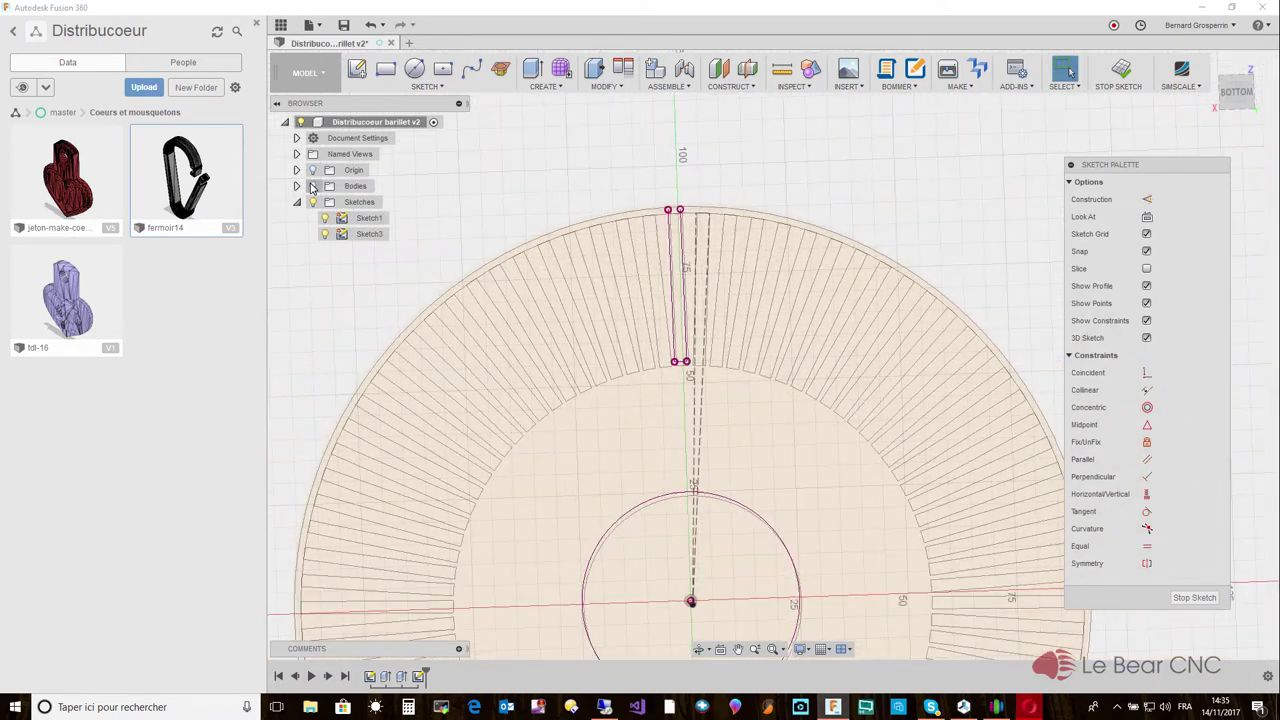
left_click(324, 218)
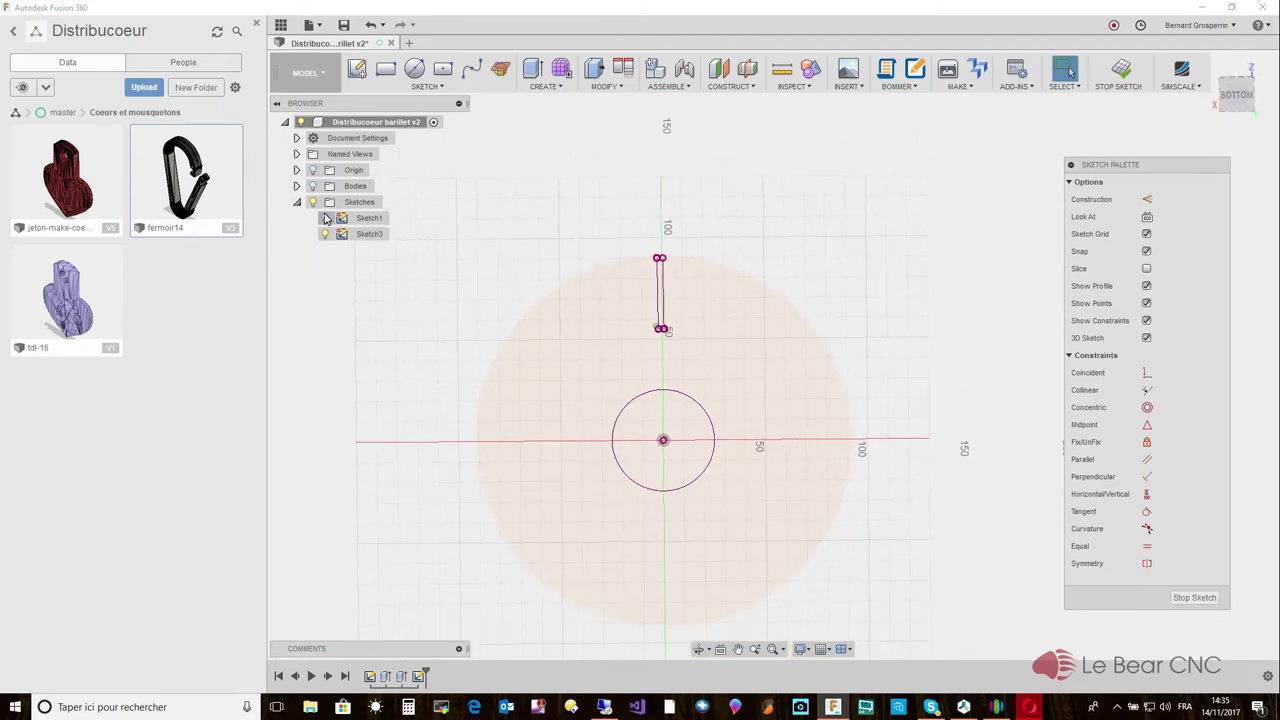
left_click(443, 70)
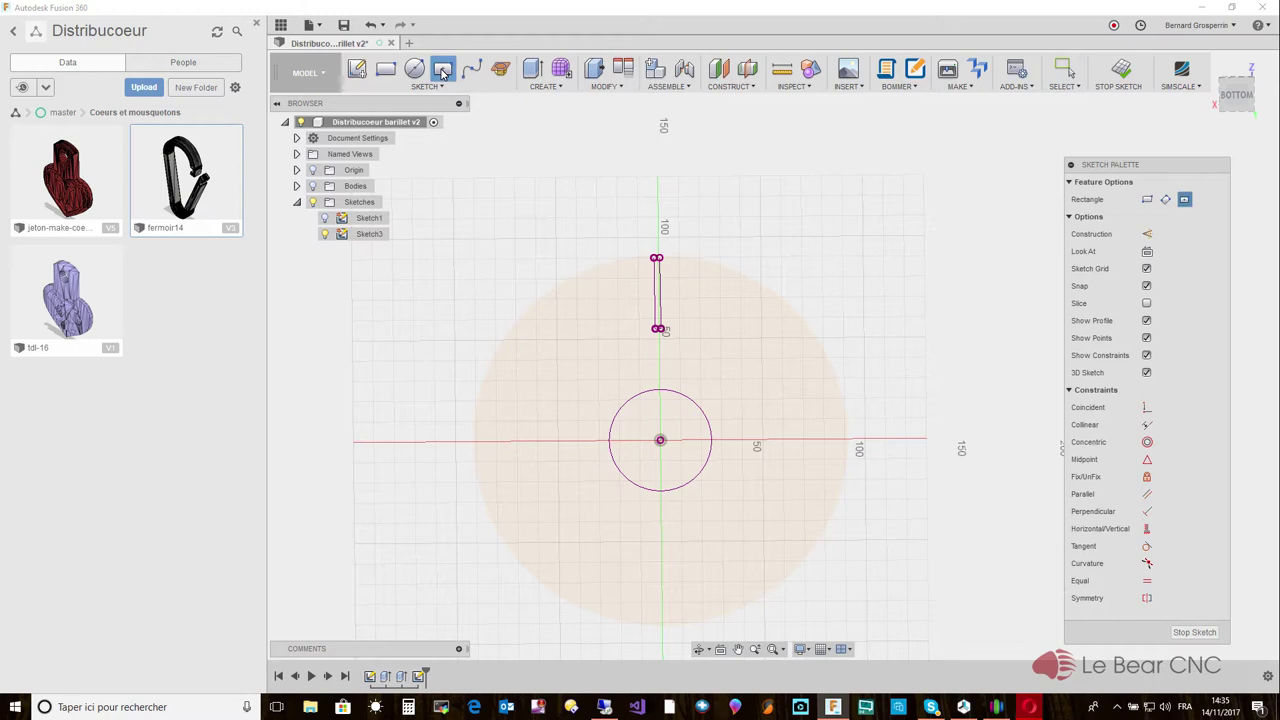
left_click(453, 240)
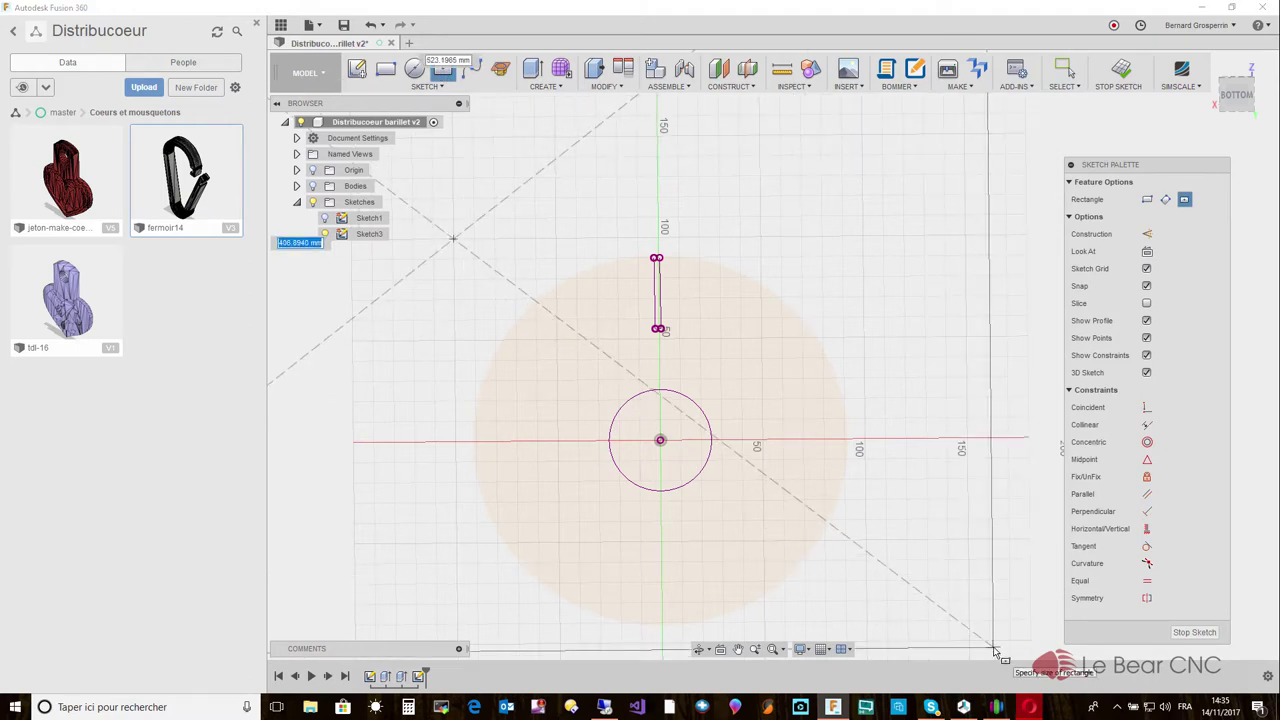
key("Escape")
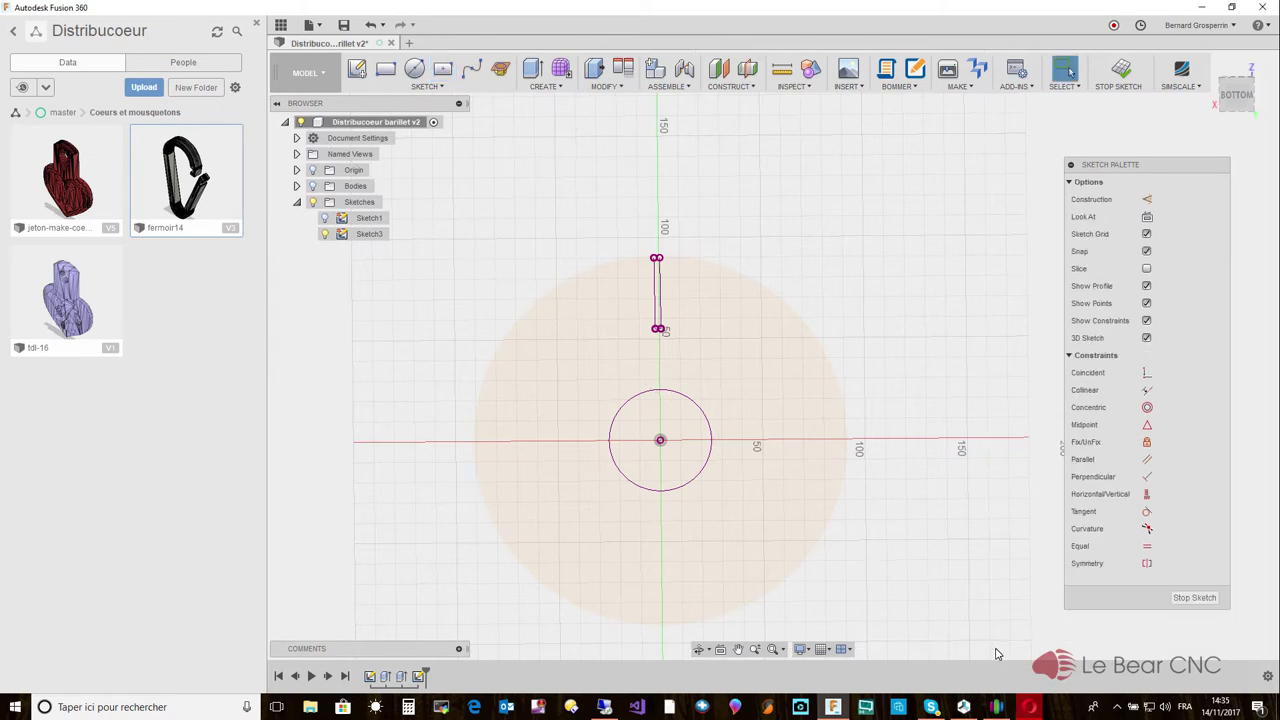
scroll(960, 560, "down", 1)
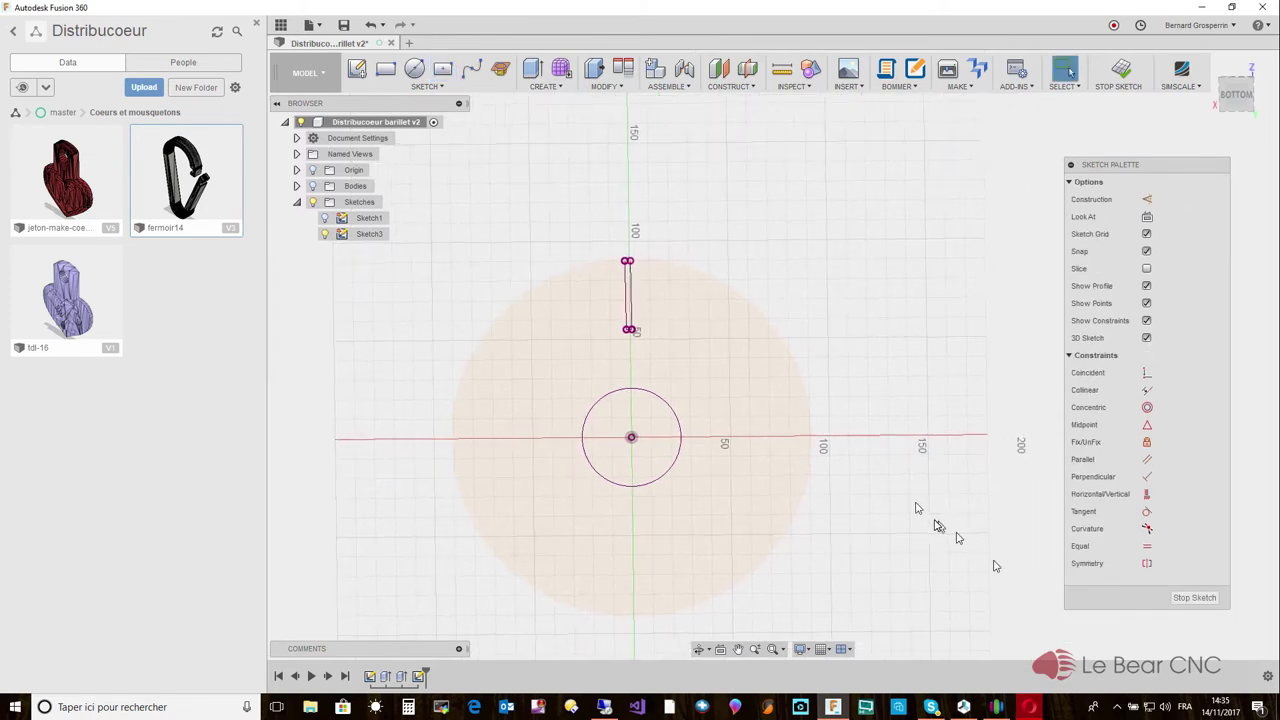
left_click(444, 70)
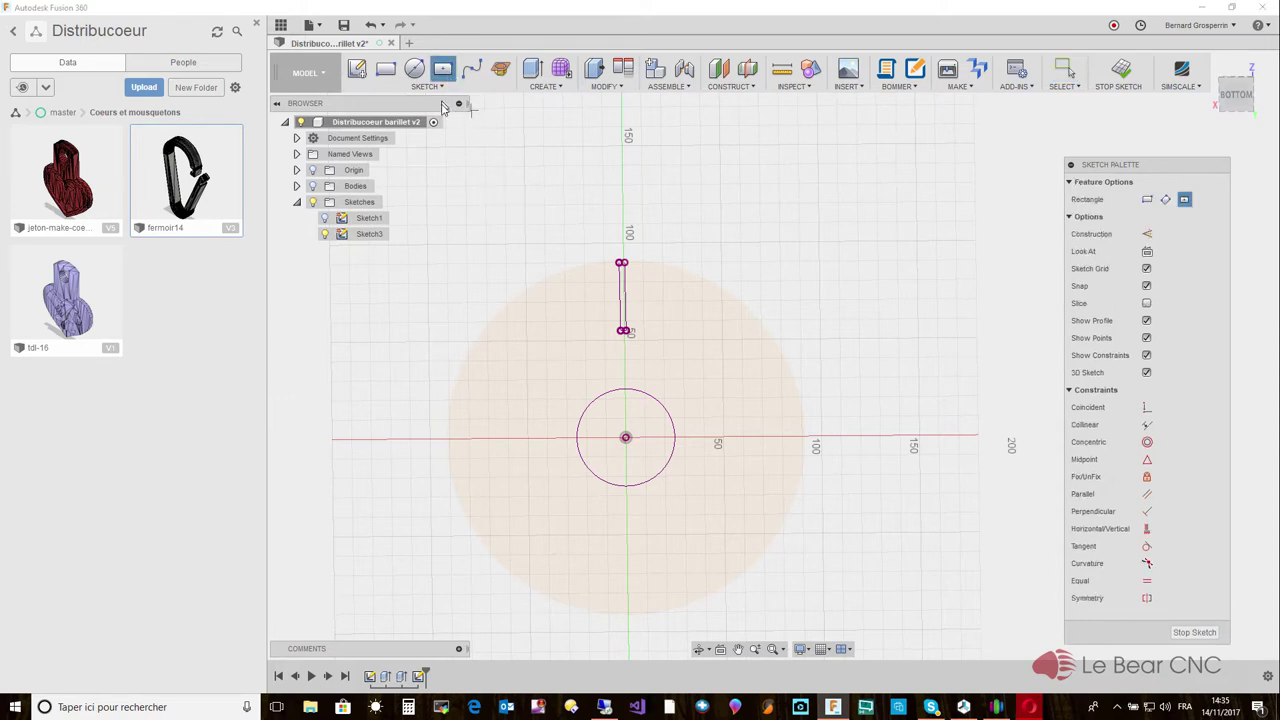
key("Escape")
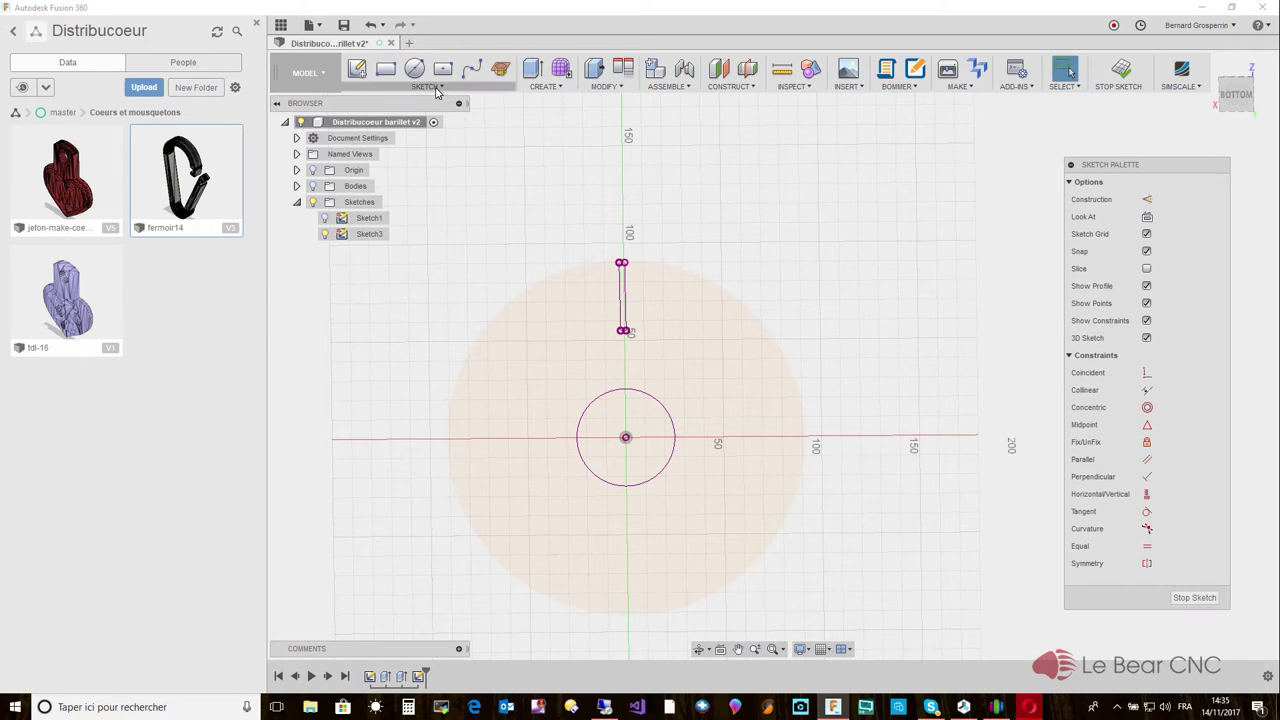
Draw a two-point rectangle about 187 by 189 mm over the barrel, enclosing the projected slot and hub circle.
left_click(437, 88)
mouse_move(455, 135)
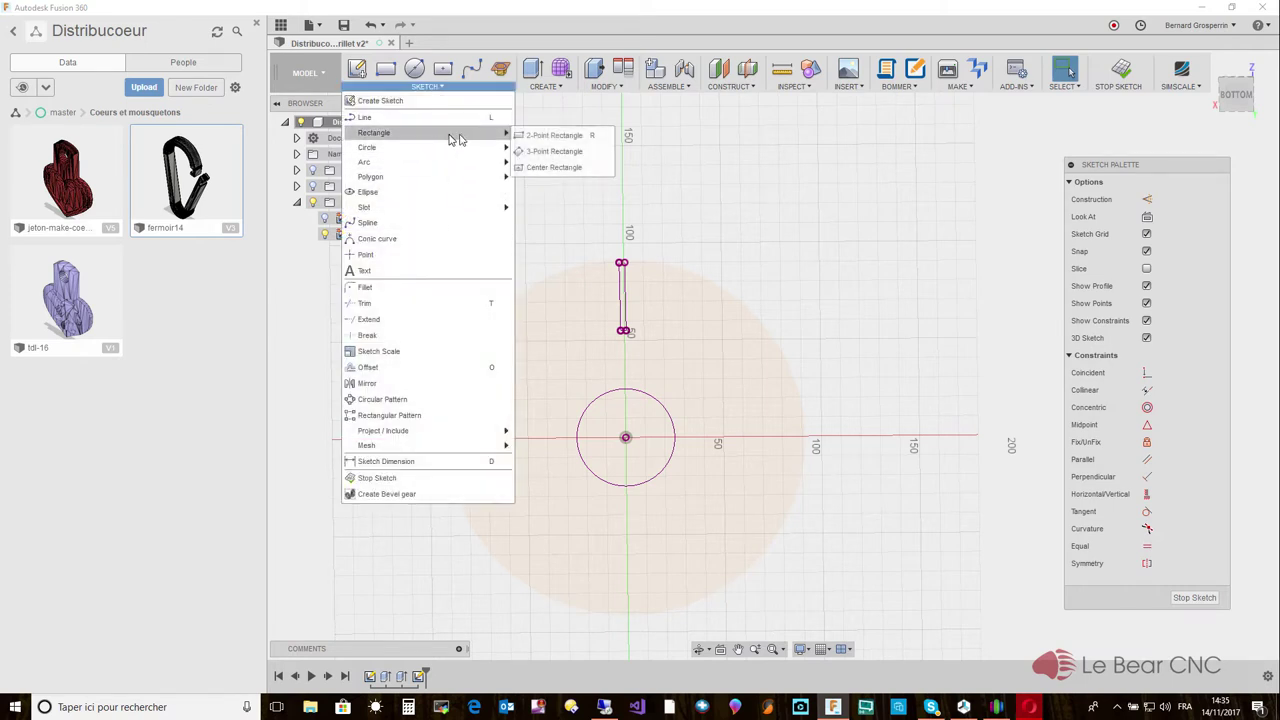
left_click(543, 137)
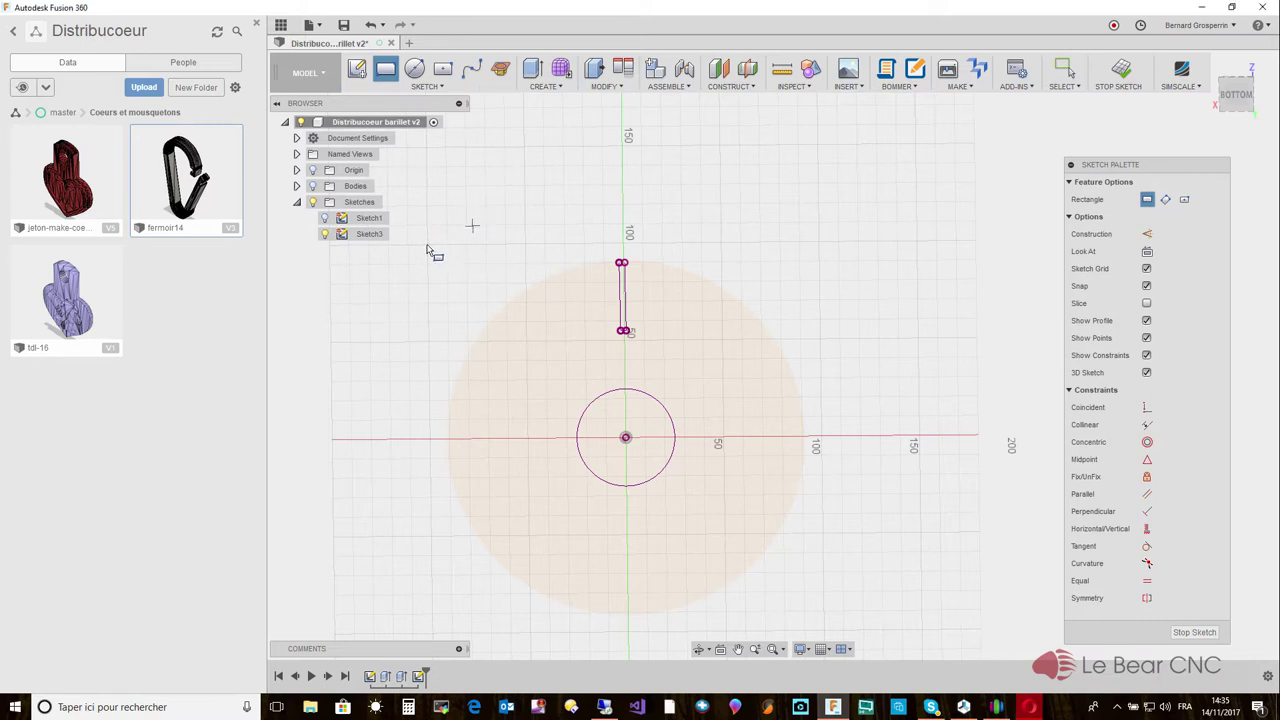
left_click(472, 225)
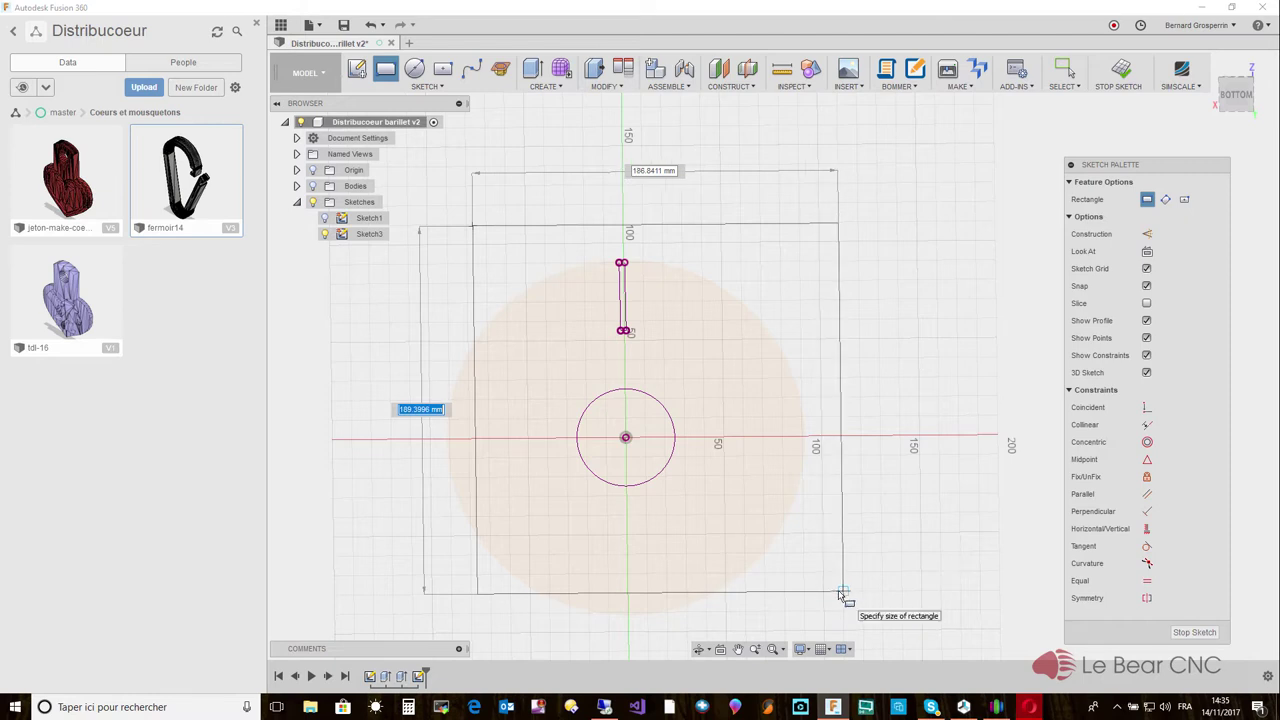
left_click(841, 594)
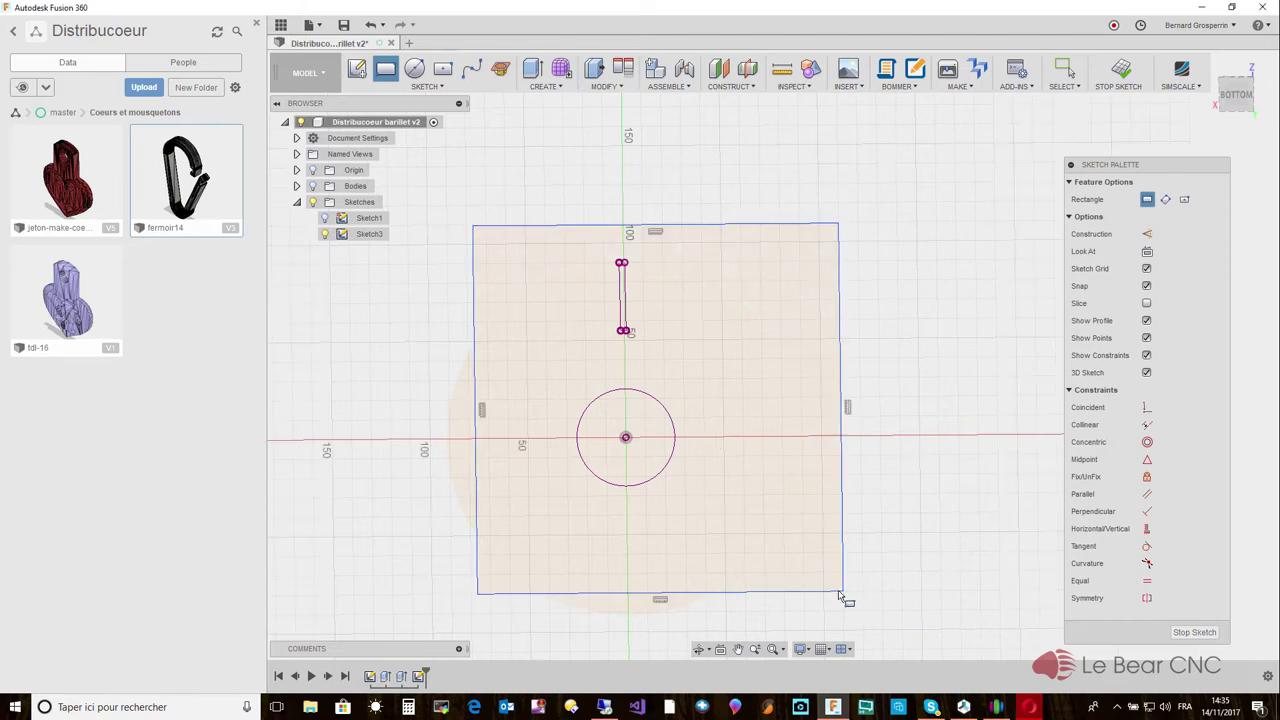
key("Escape")
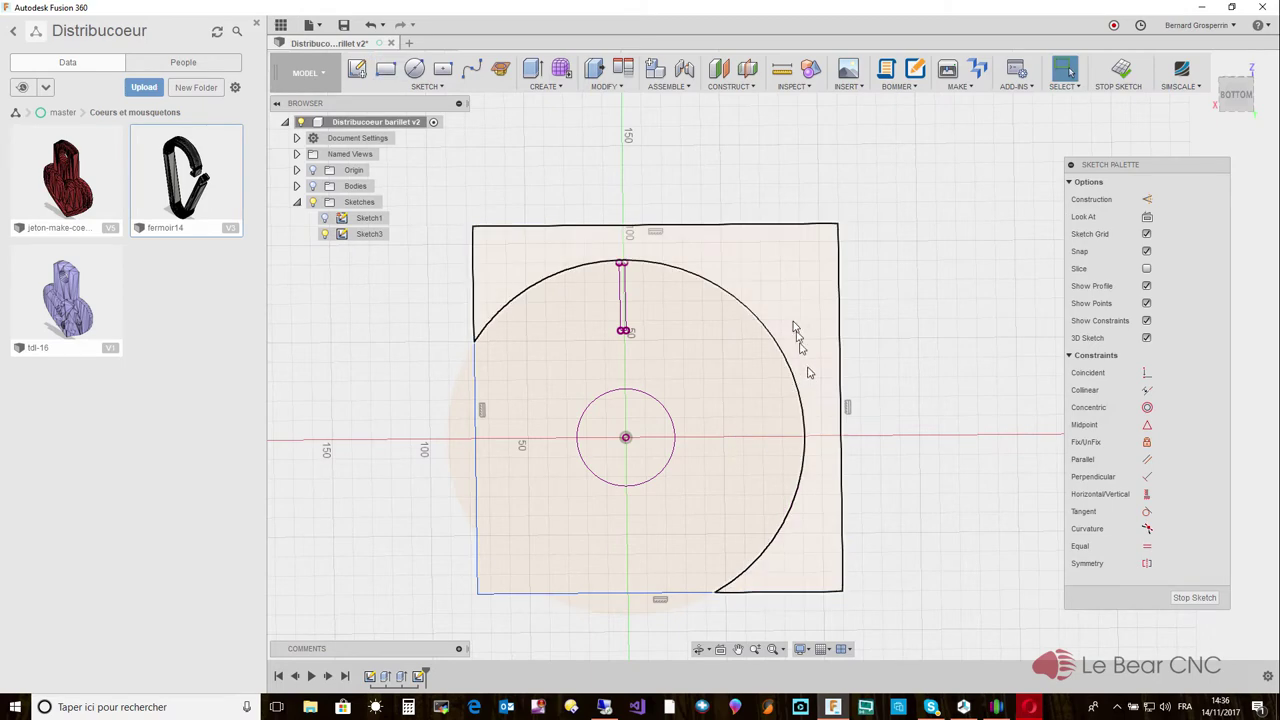
Select all four sides of the rectangle and move it until it is roughly centred on the barrel.
left_click(785, 228)
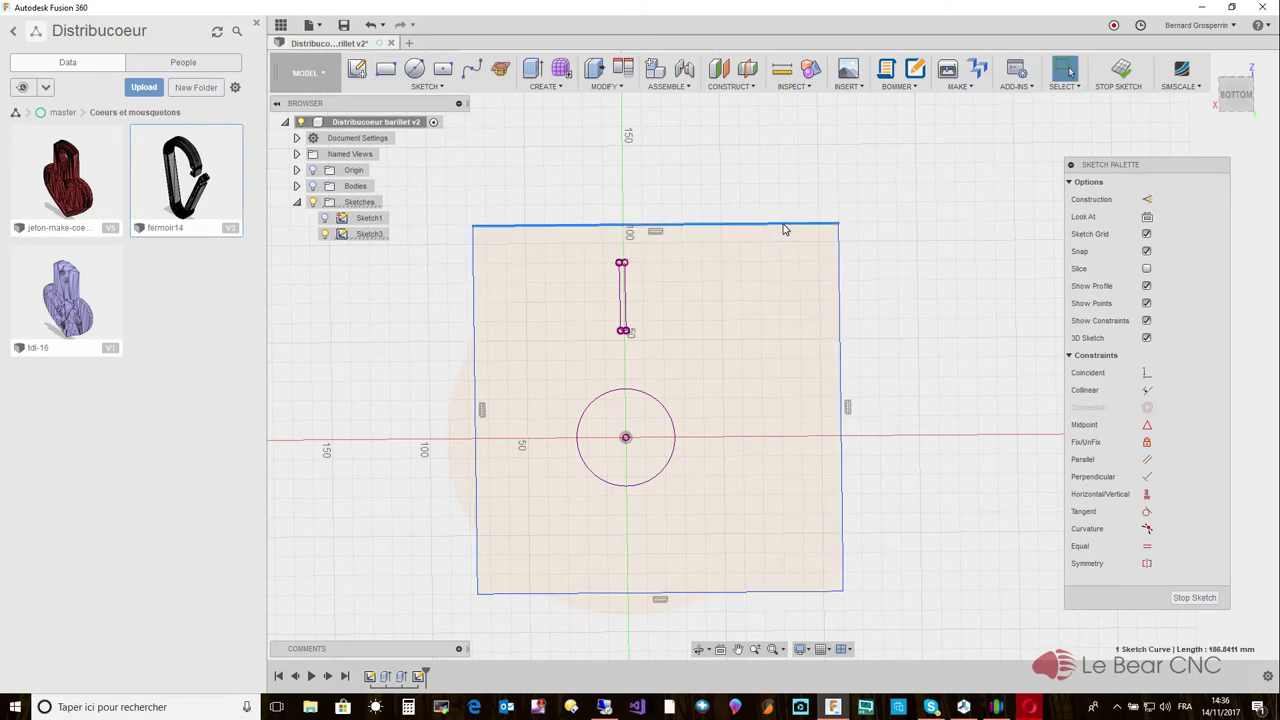
double_click(785, 229)
left_click_drag(785, 229, 758, 245)
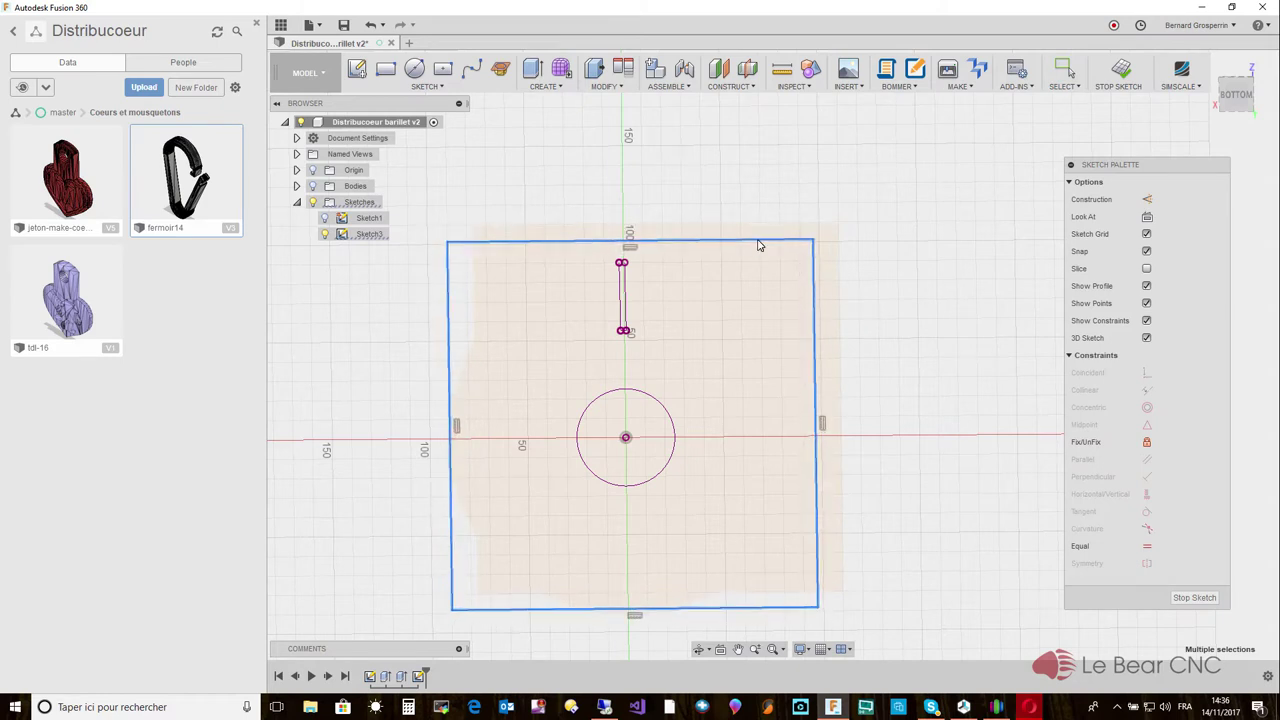
left_click_drag(758, 245, 754, 244)
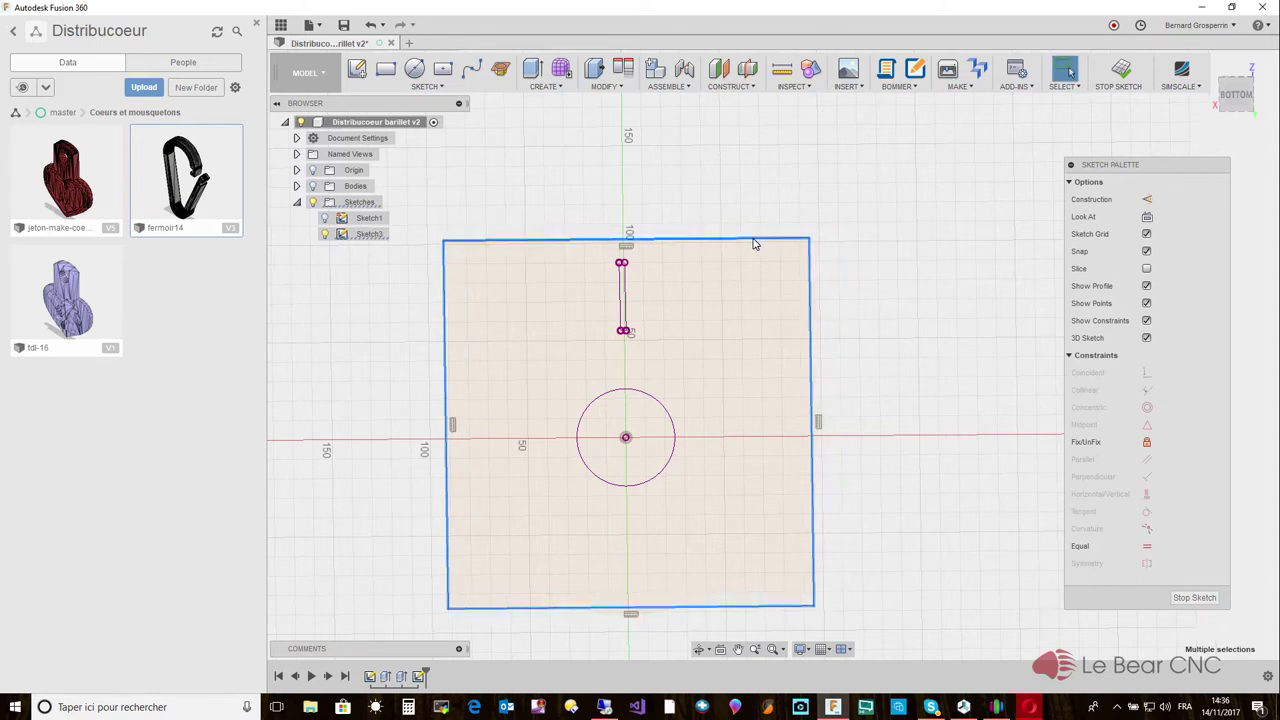
left_click_drag(754, 244, 754, 245)
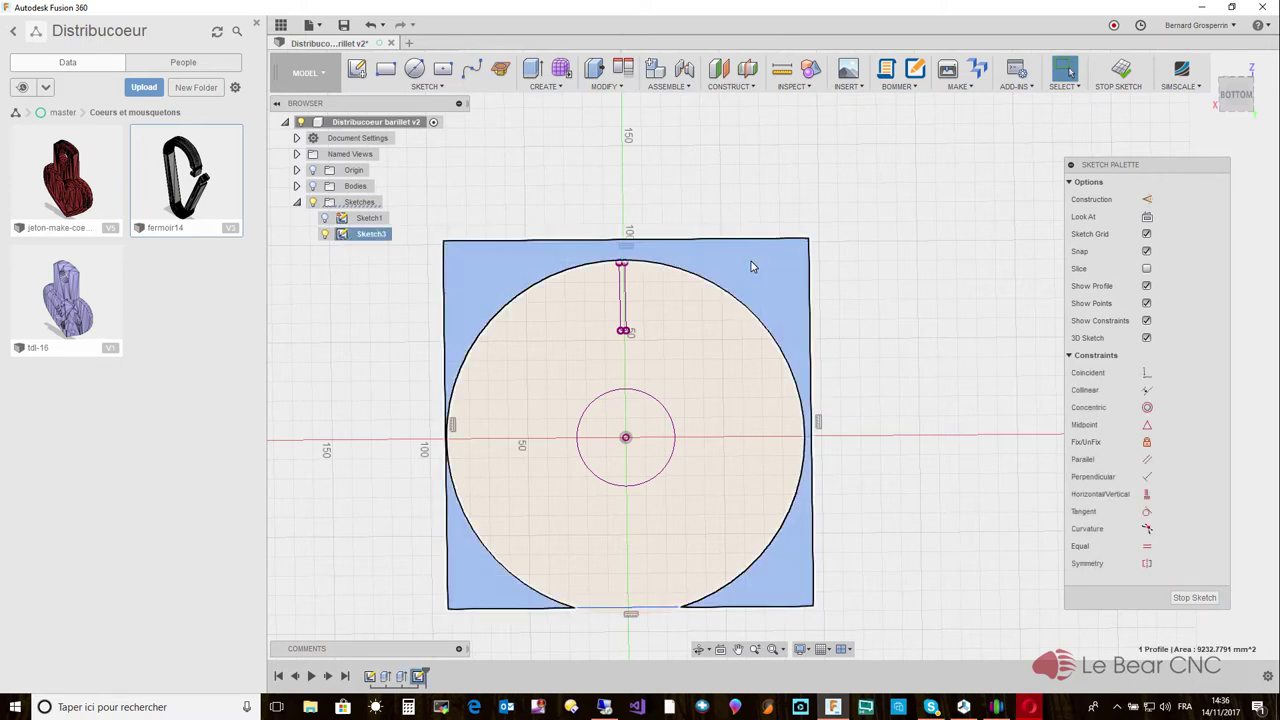
Finish the sketch and show the bodies briefly to compare the profile outside the barrel's outer circle with the part.
left_click(754, 276)
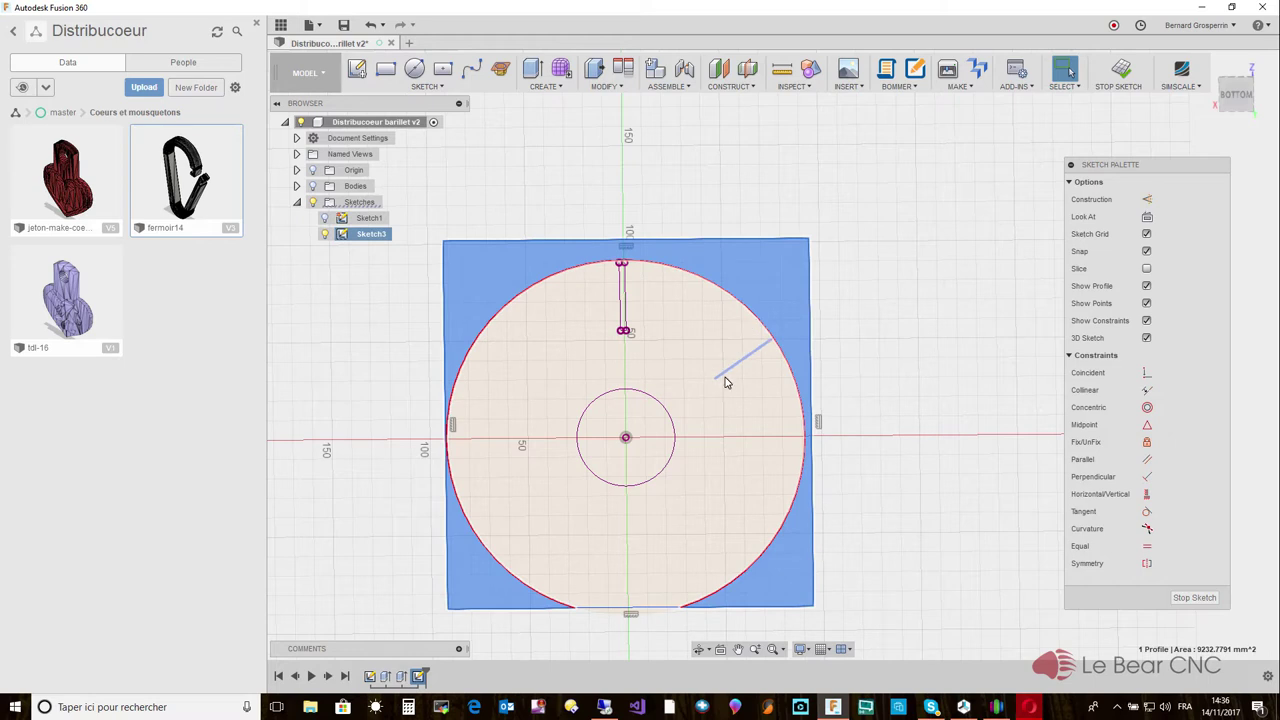
left_click(727, 382, "shift")
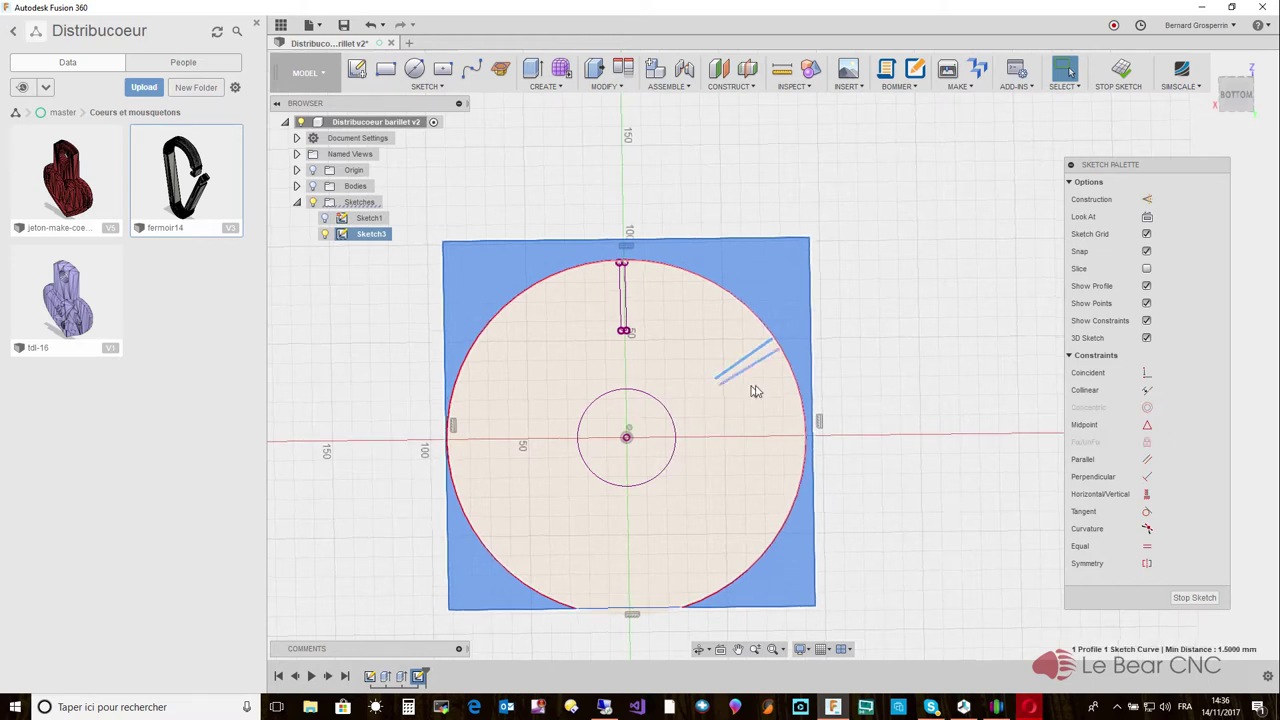
middle_click_drag(896, 443, 908, 428, "shift")
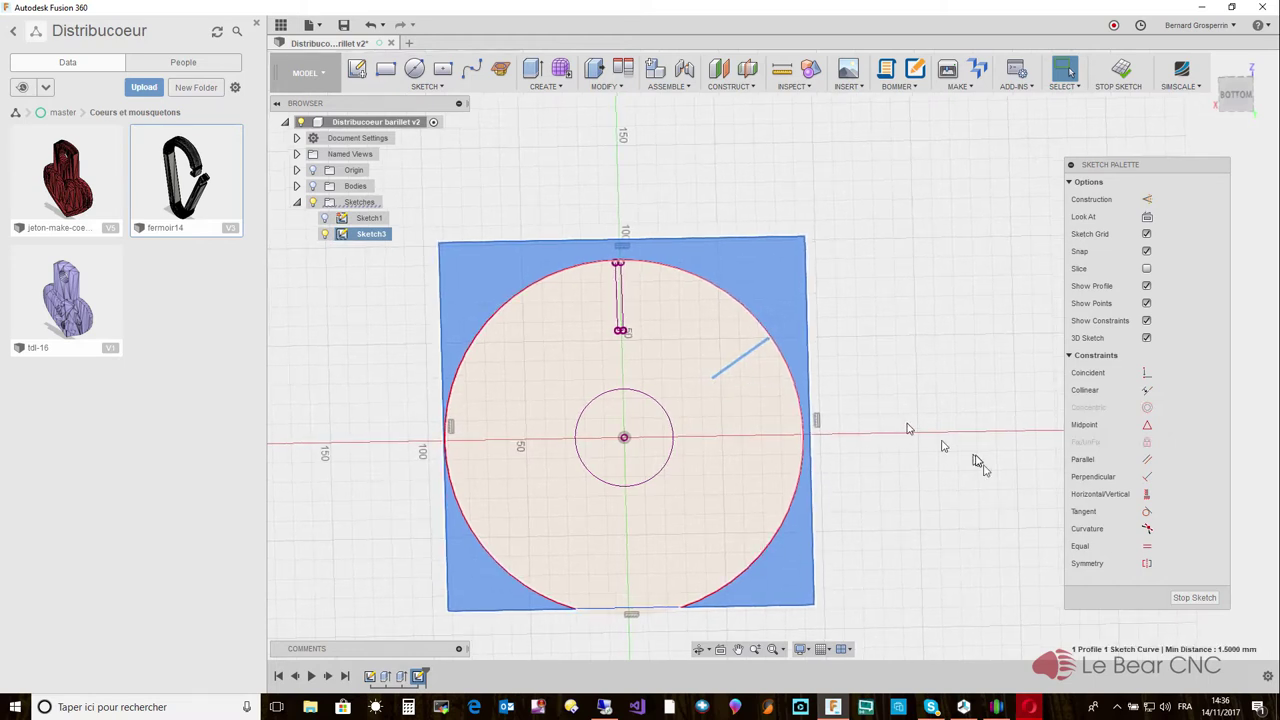
left_click(1194, 597)
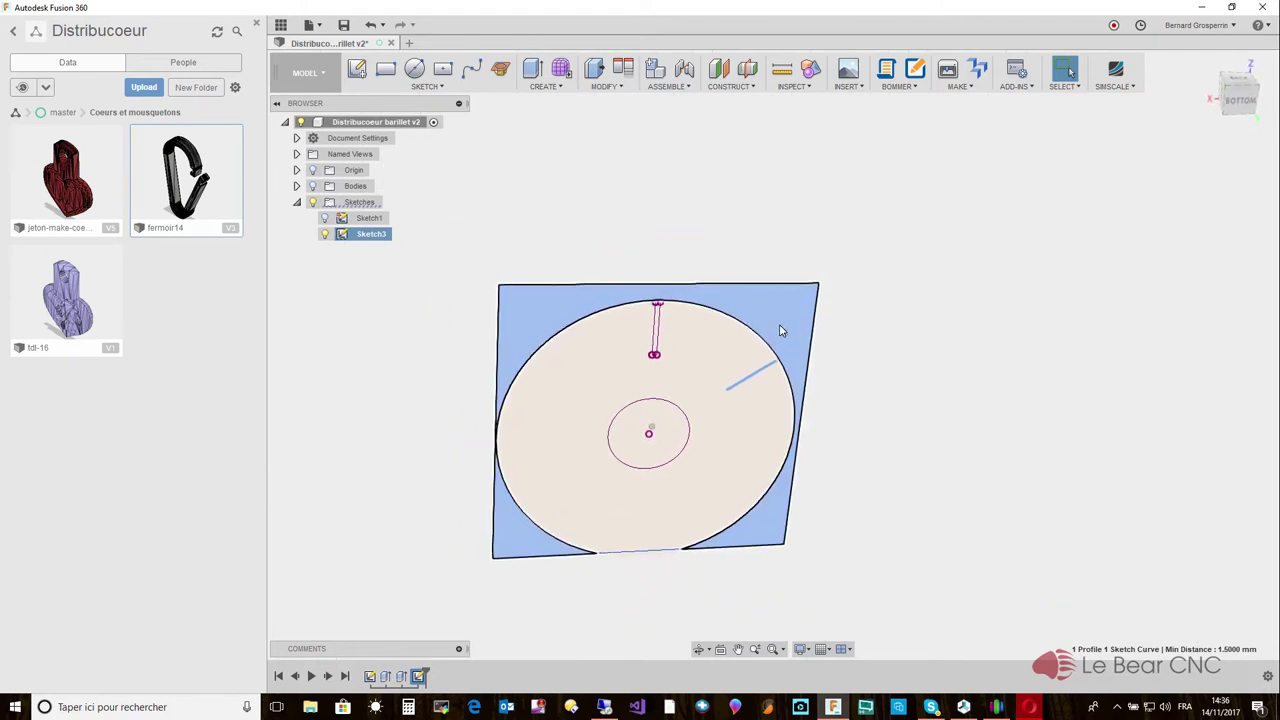
left_click(313, 186)
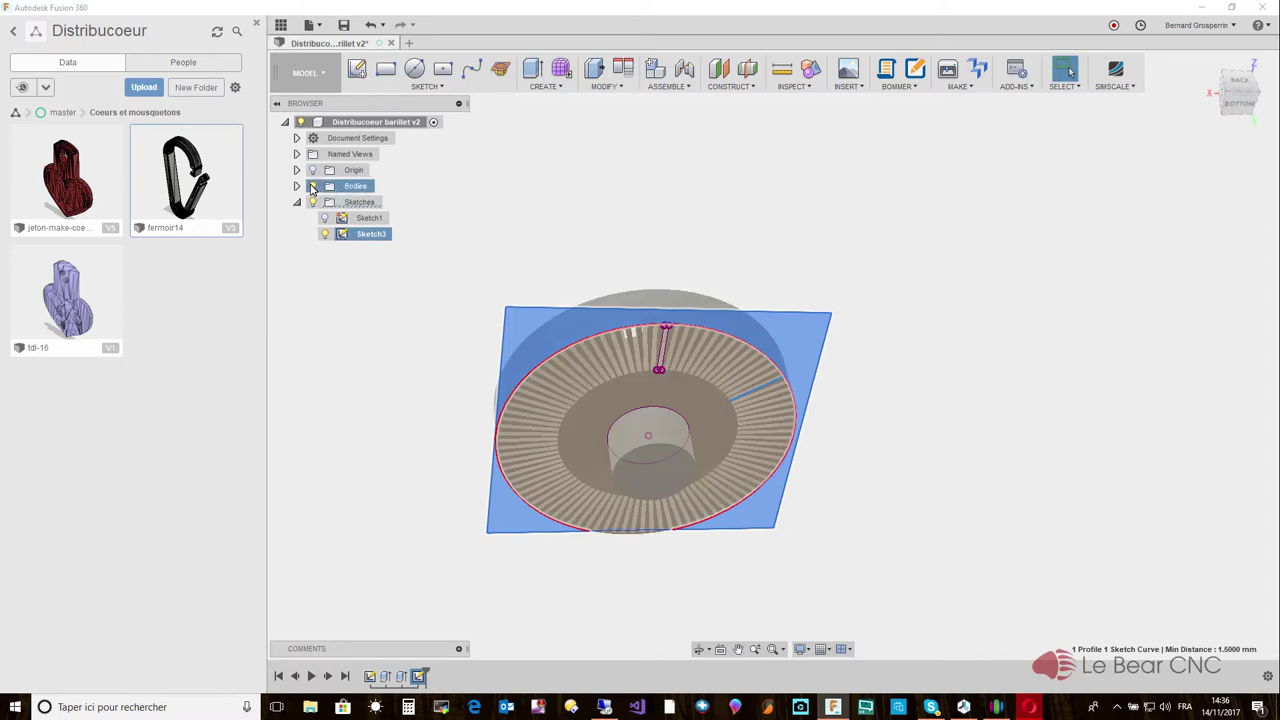
left_click(313, 186)
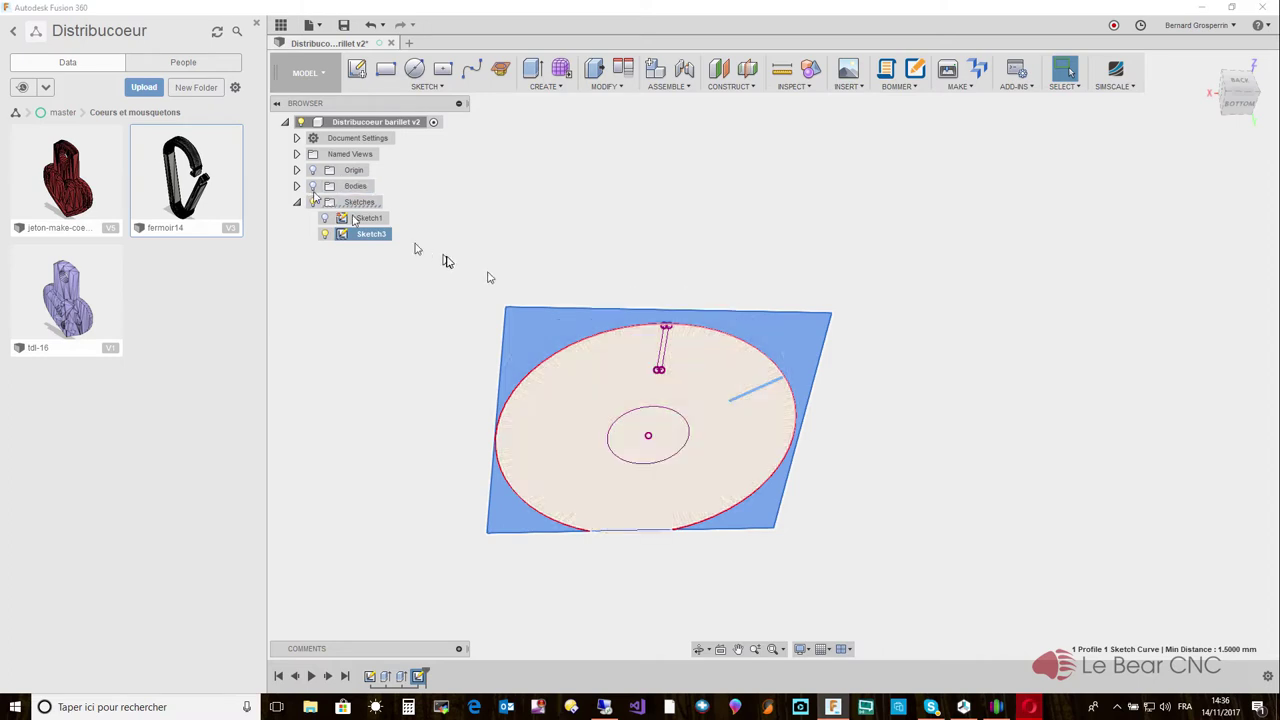
left_click(585, 333)
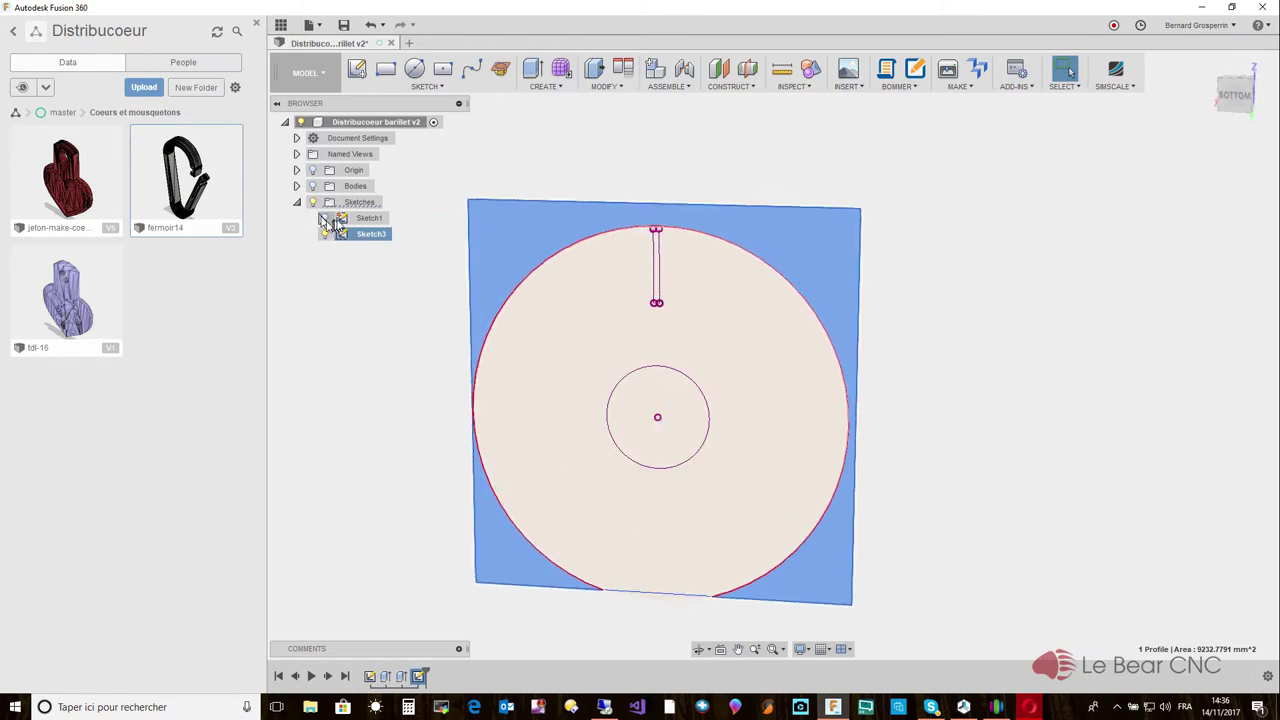
Reopen Sketch3 for editing and delete the barrel's outer circle from it.
left_click(363, 236)
right_click(364, 238)
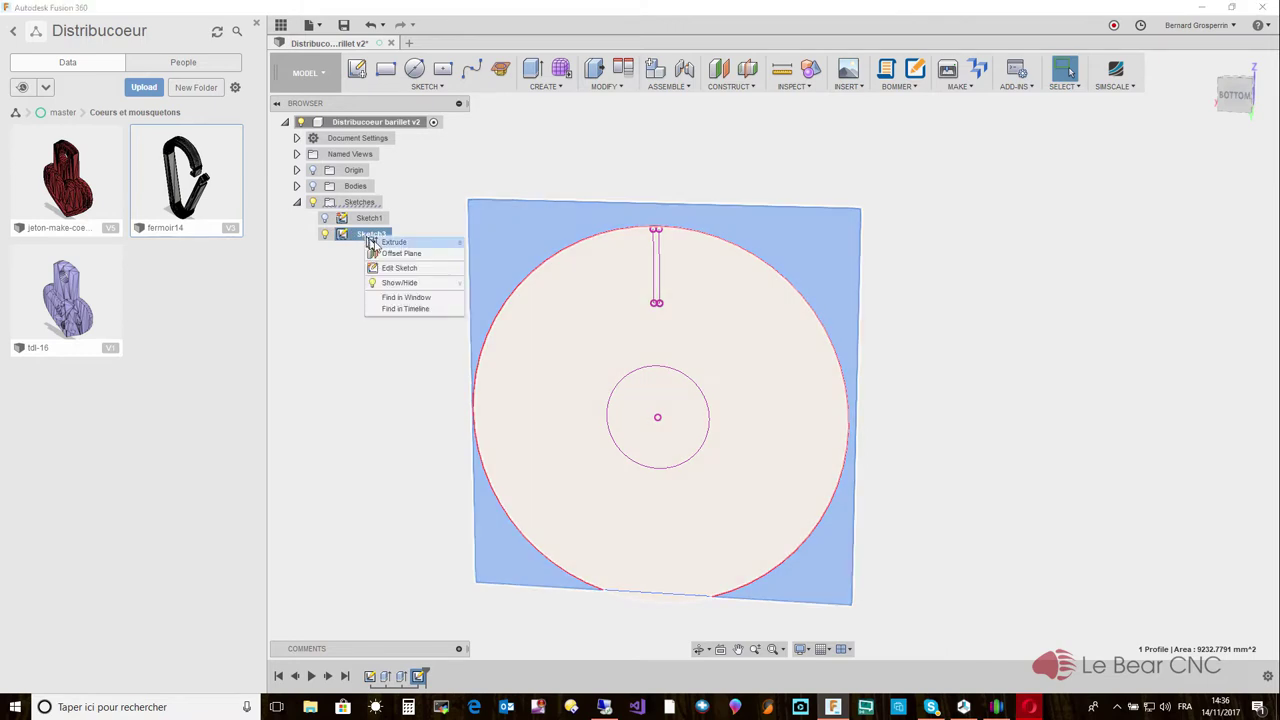
left_click(394, 271)
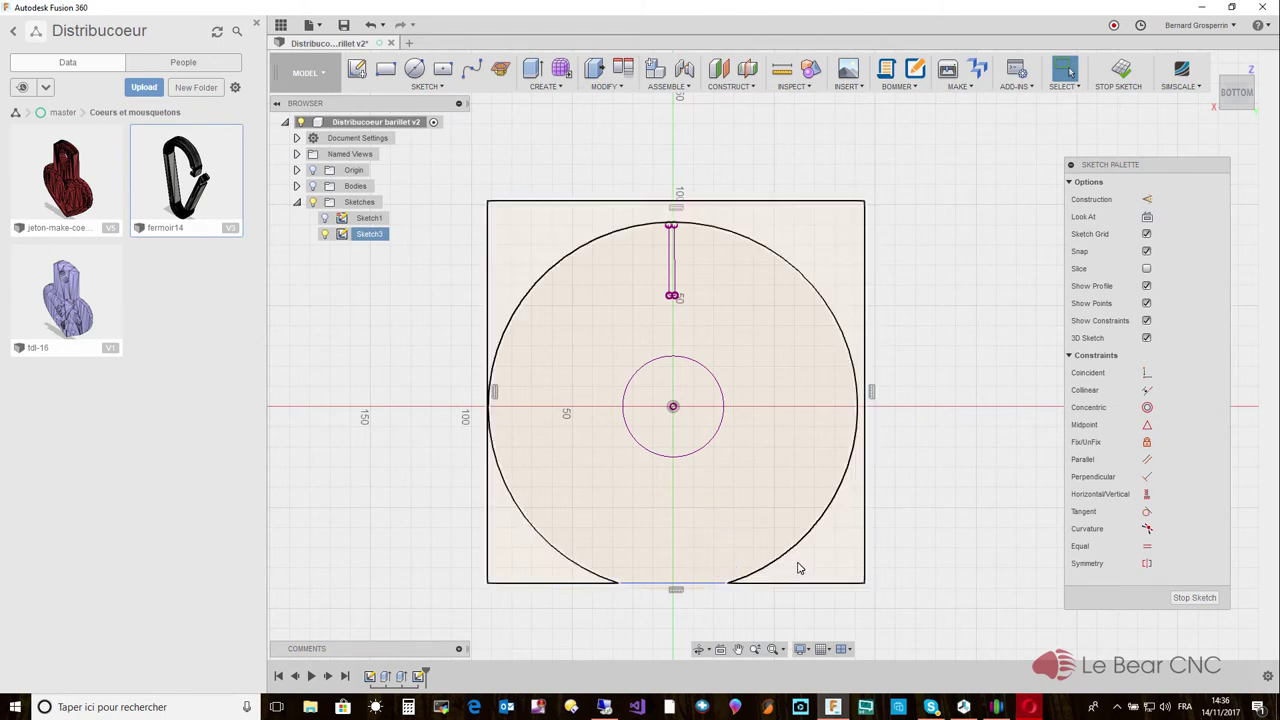
middle_click_drag(733, 590, 712, 590, "shift")
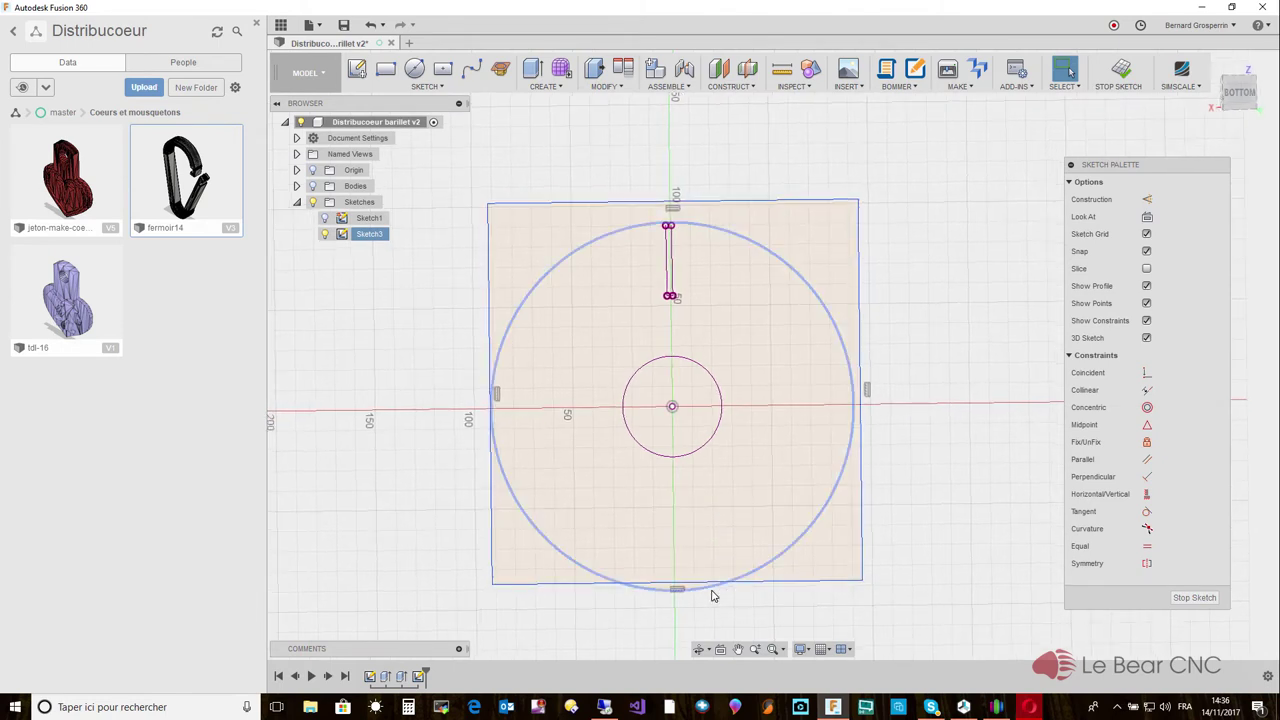
left_click(711, 595)
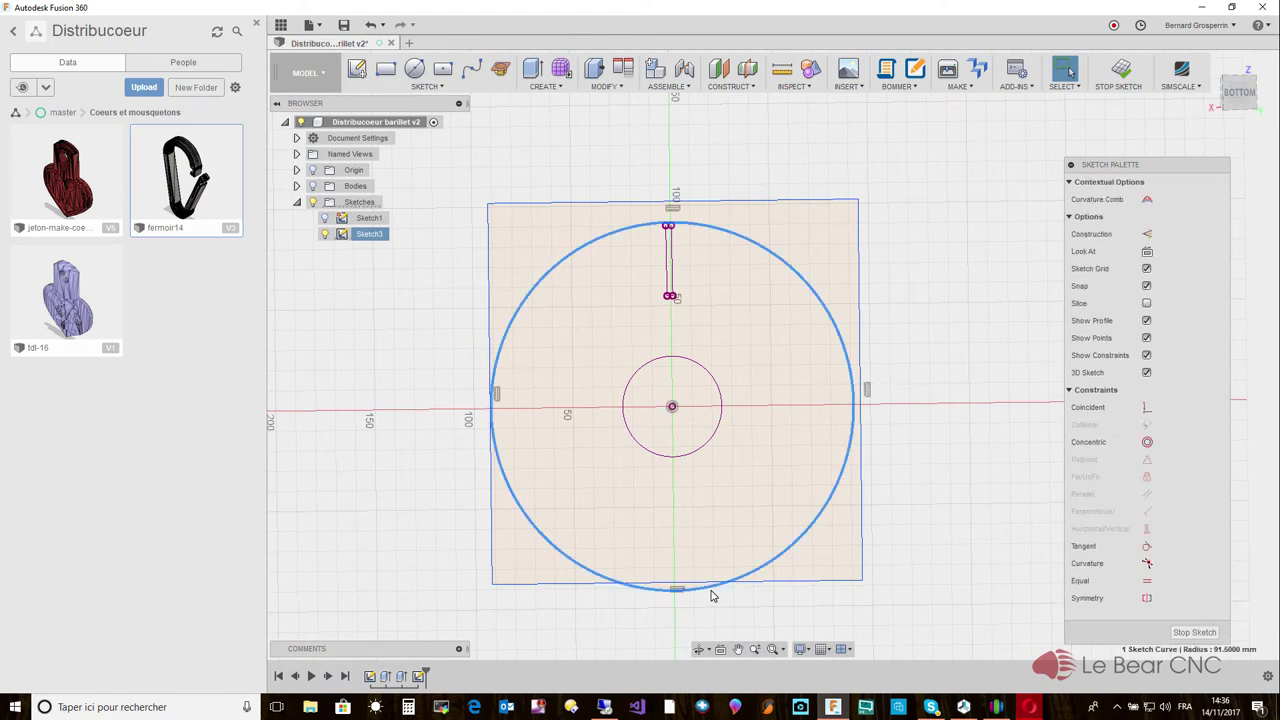
key("Delete")
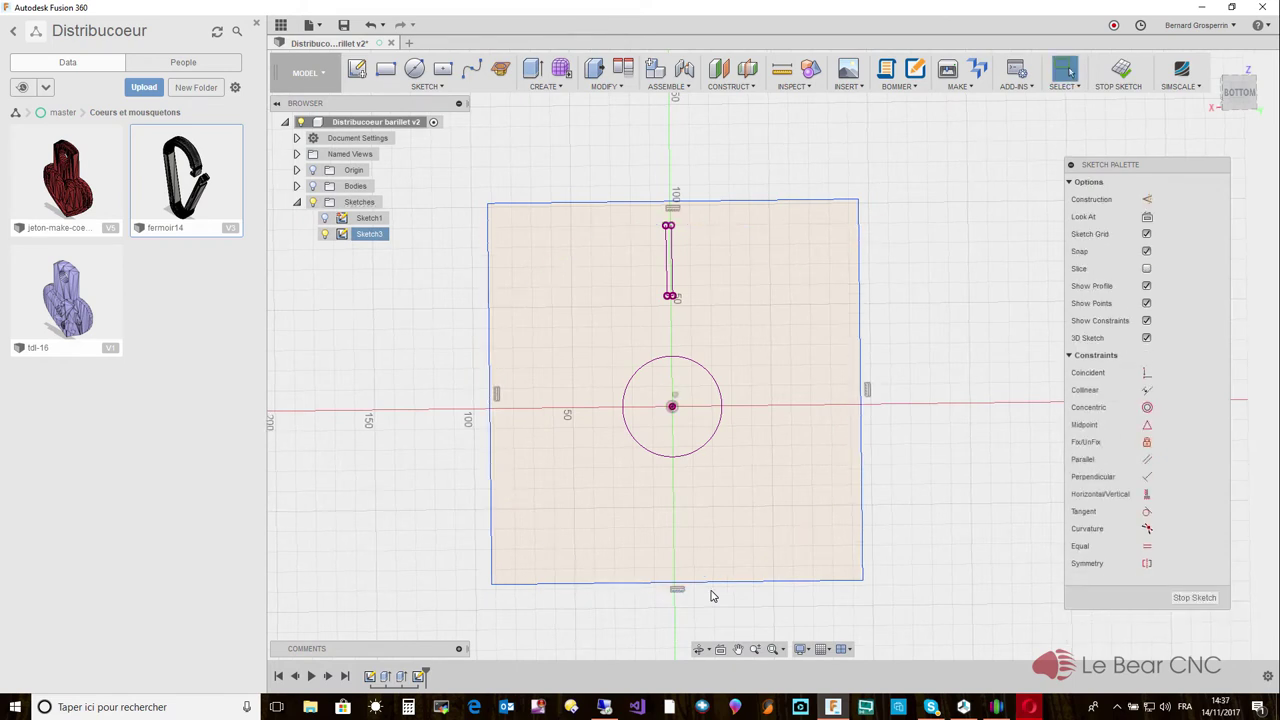
Delete the outline of one of the 35 mm long slots close to the projected vertical slot.
middle_click_drag(711, 594, 733, 534, "shift")
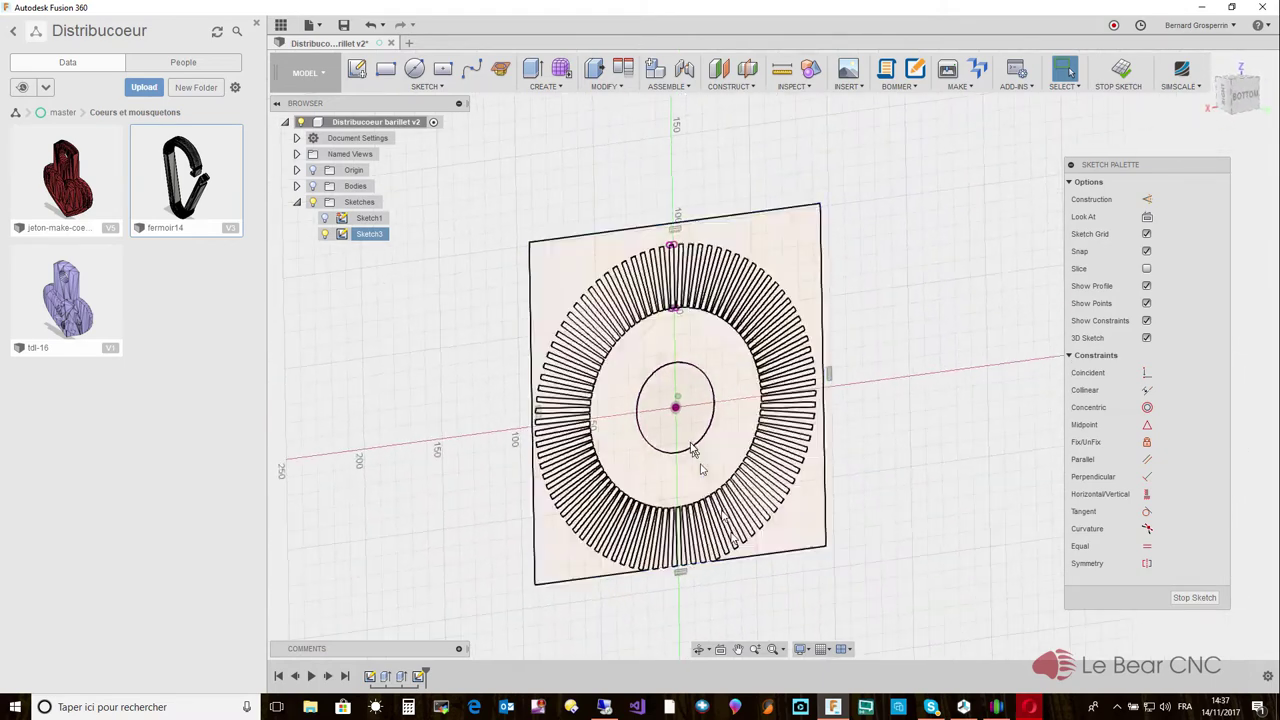
key("ctrl+z")
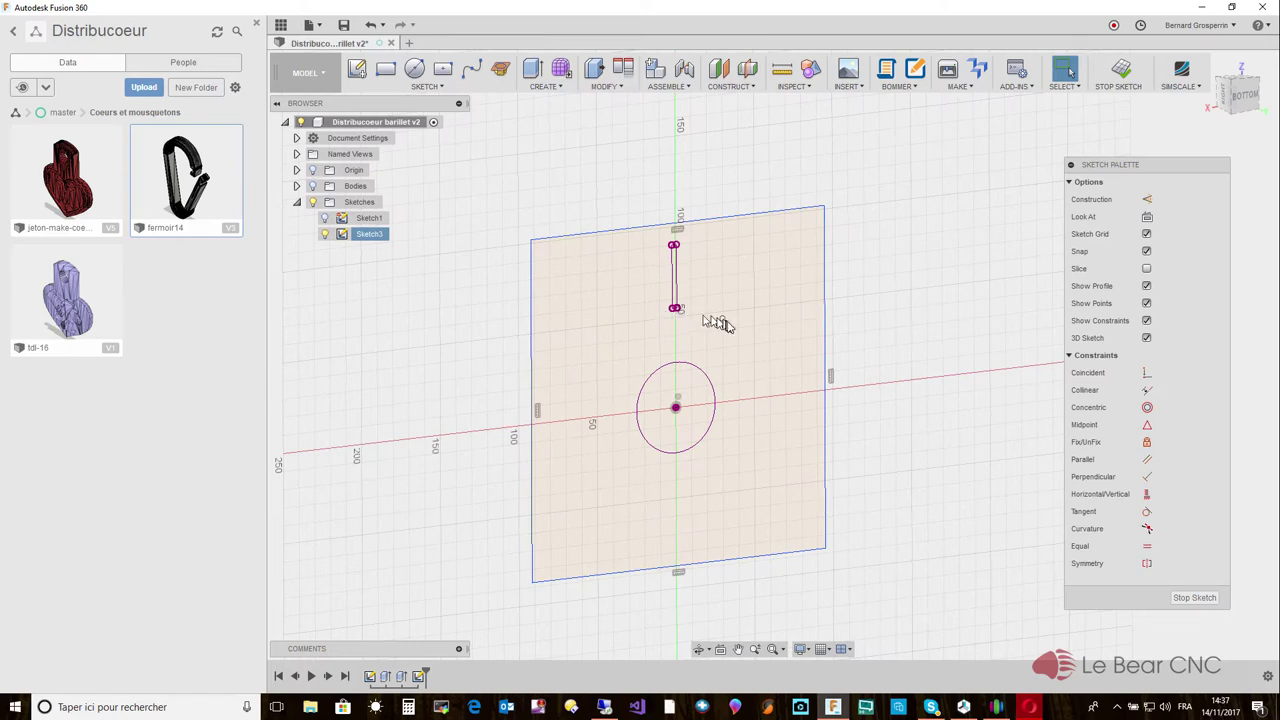
left_click_drag(726, 321, 718, 302)
left_click(718, 302)
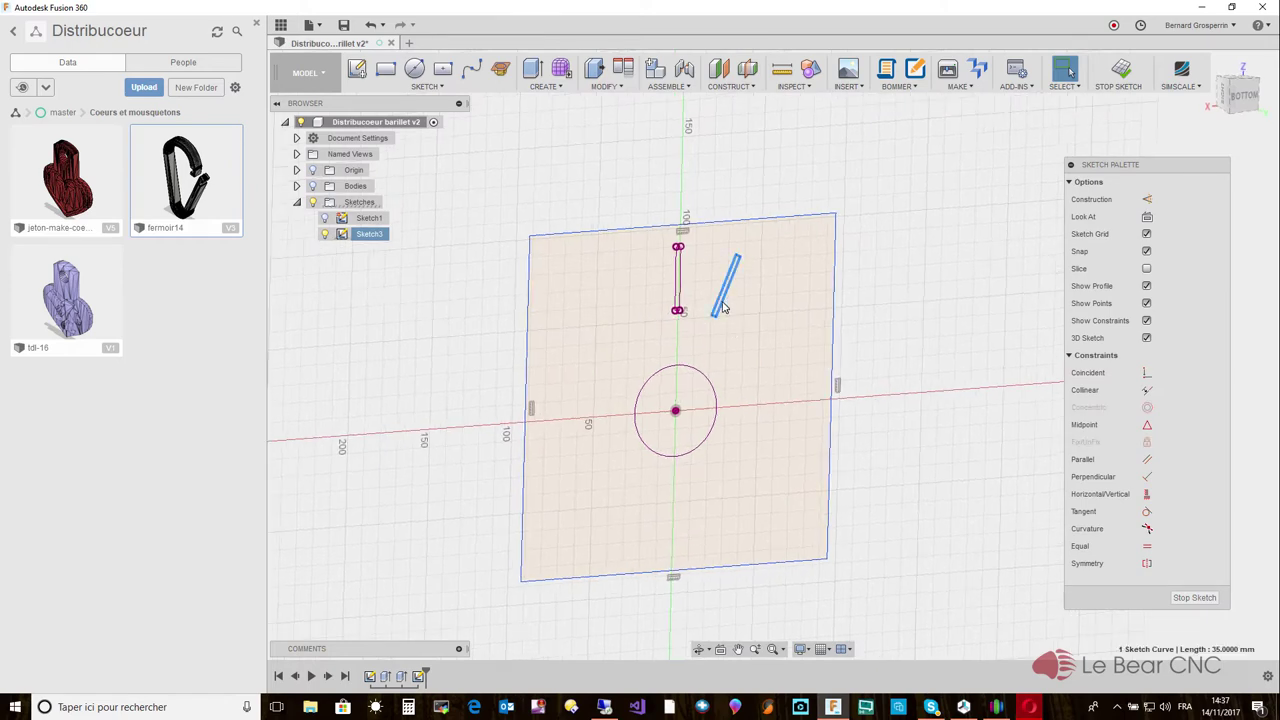
double_click(723, 306)
key("Escape")
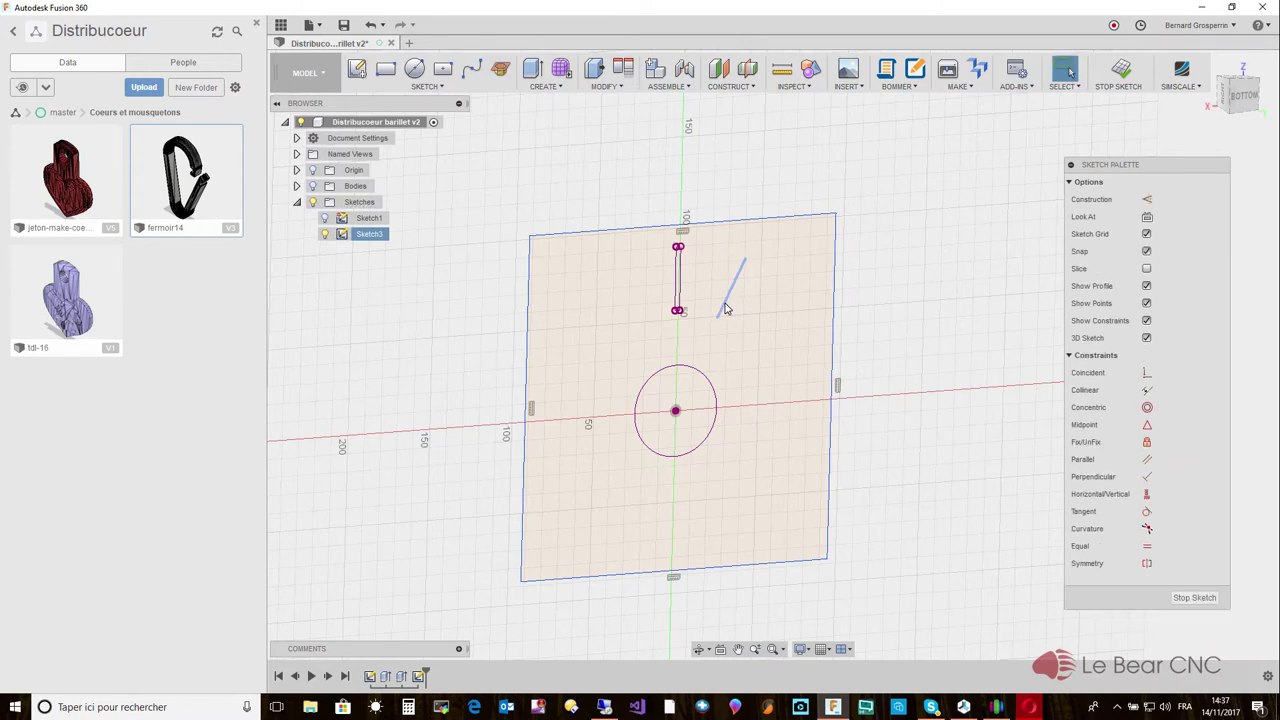
Try to delete the outline of the slot bordering the gap beside the projected vertical slot.
left_click(727, 310)
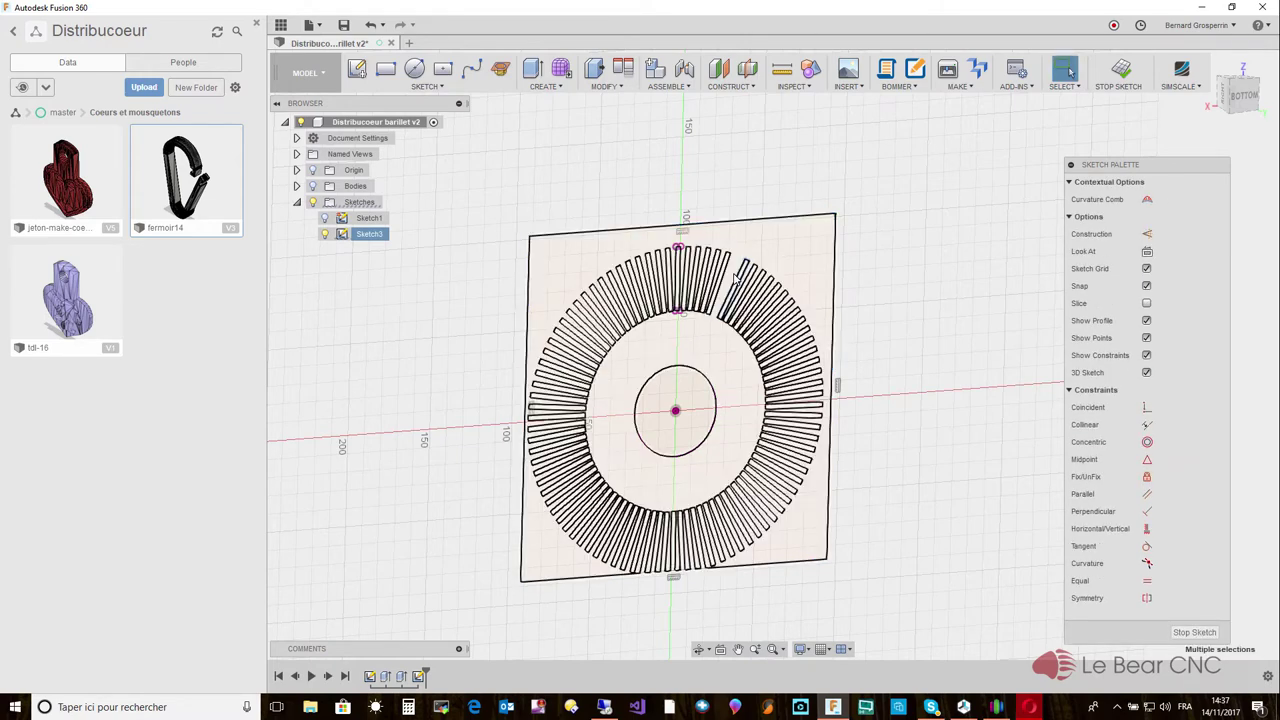
key("ctrl+z")
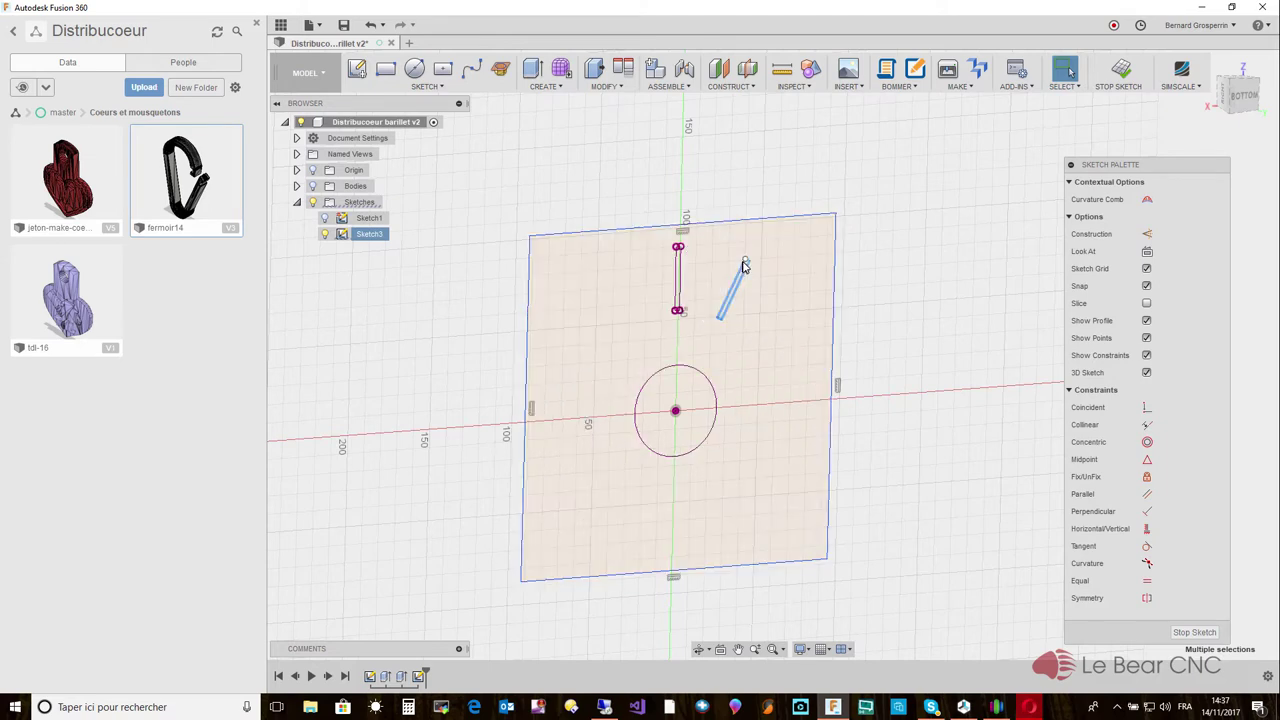
key("Delete")
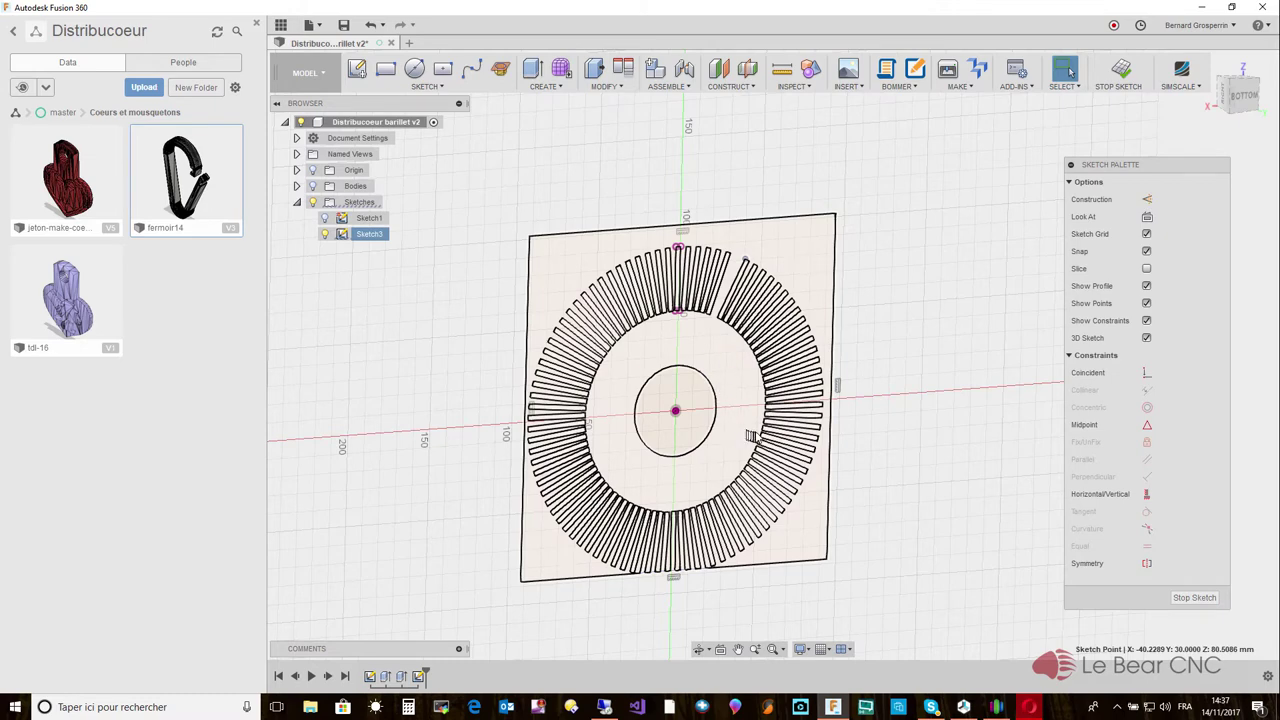
key("ctrl+z")
key("ctrl+y")
key("ctrl+z")
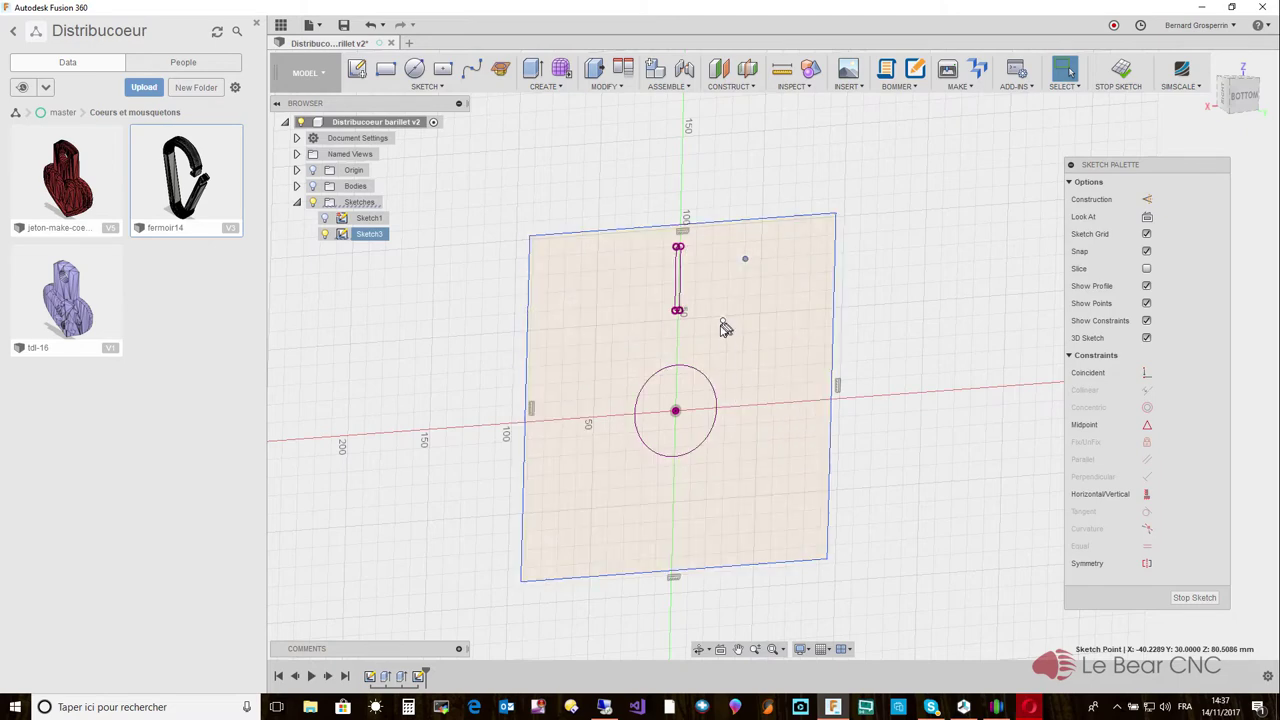
key("ctrl+y")
key("ctrl+z")
key("ctrl+y")
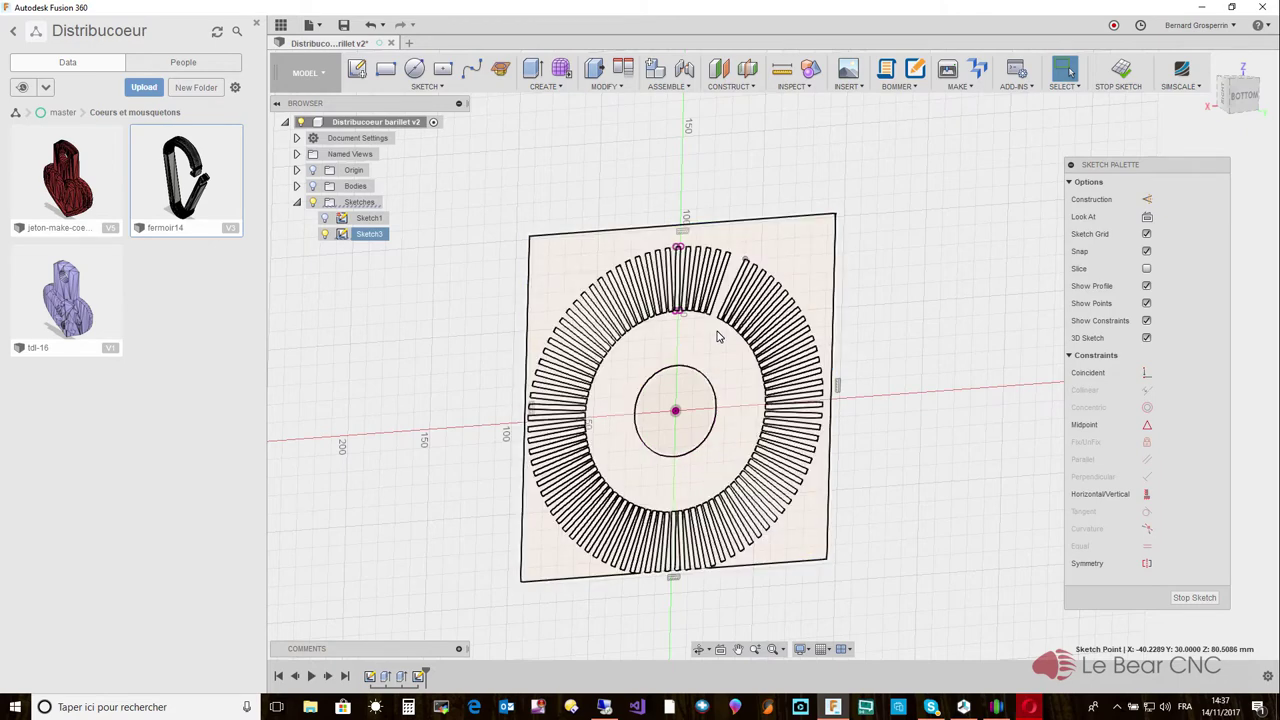
key("ctrl+z")
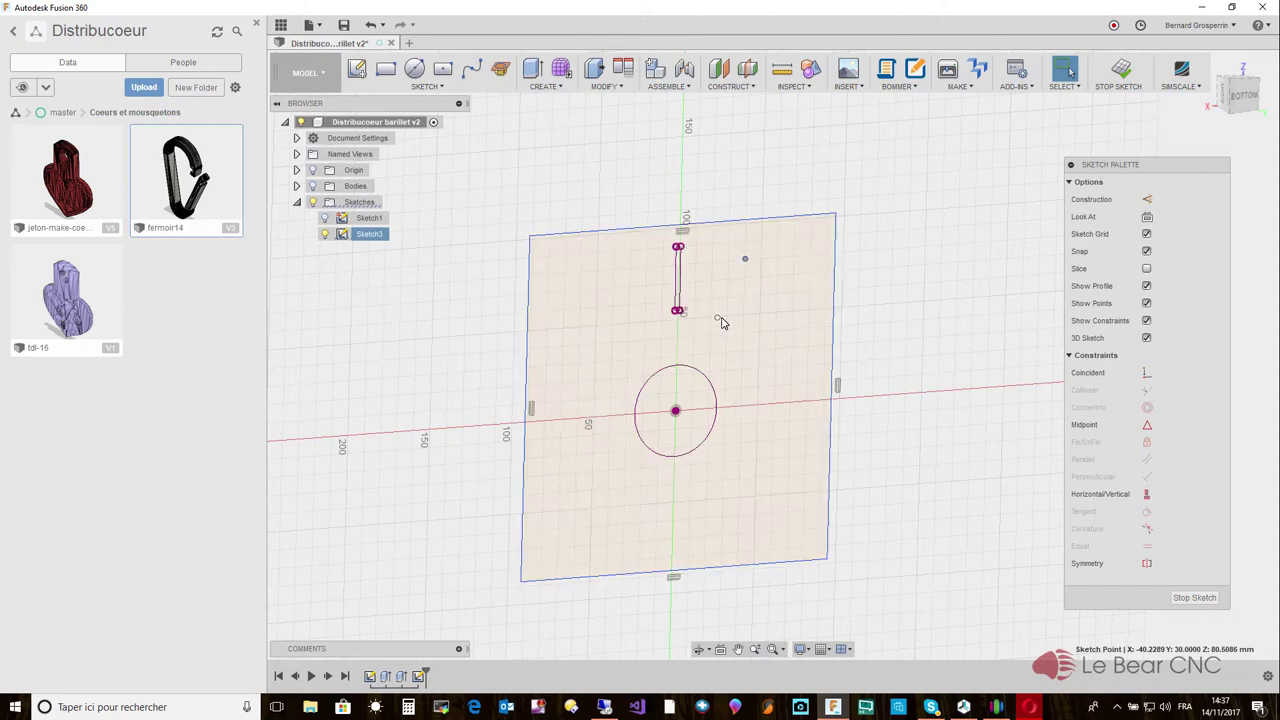
key("ctrl+y")
key("ctrl+z")
left_click(370, 25)
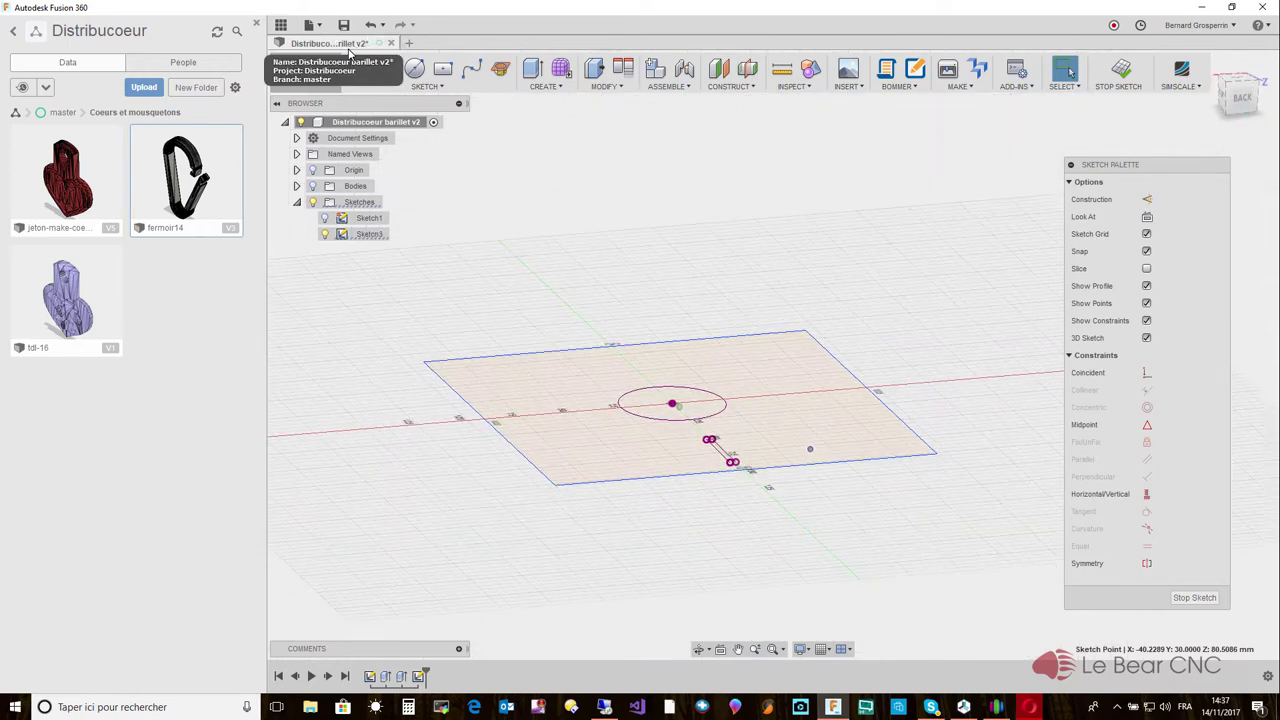
mouse_move(676, 448)
middle_mouse_down("shift")
mouse_move(674, 485)
mouse_move(631, 509)
middle_mouse_up("shift")
left_click(630, 510)
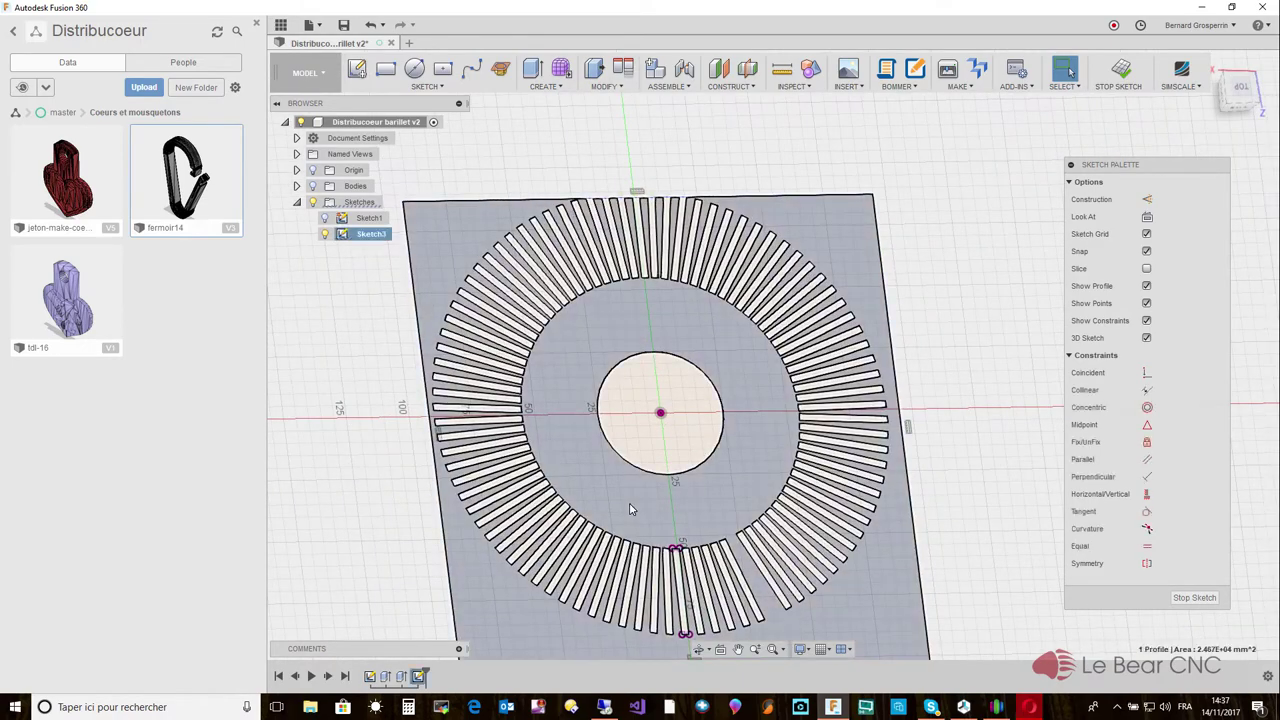
key("Escape")
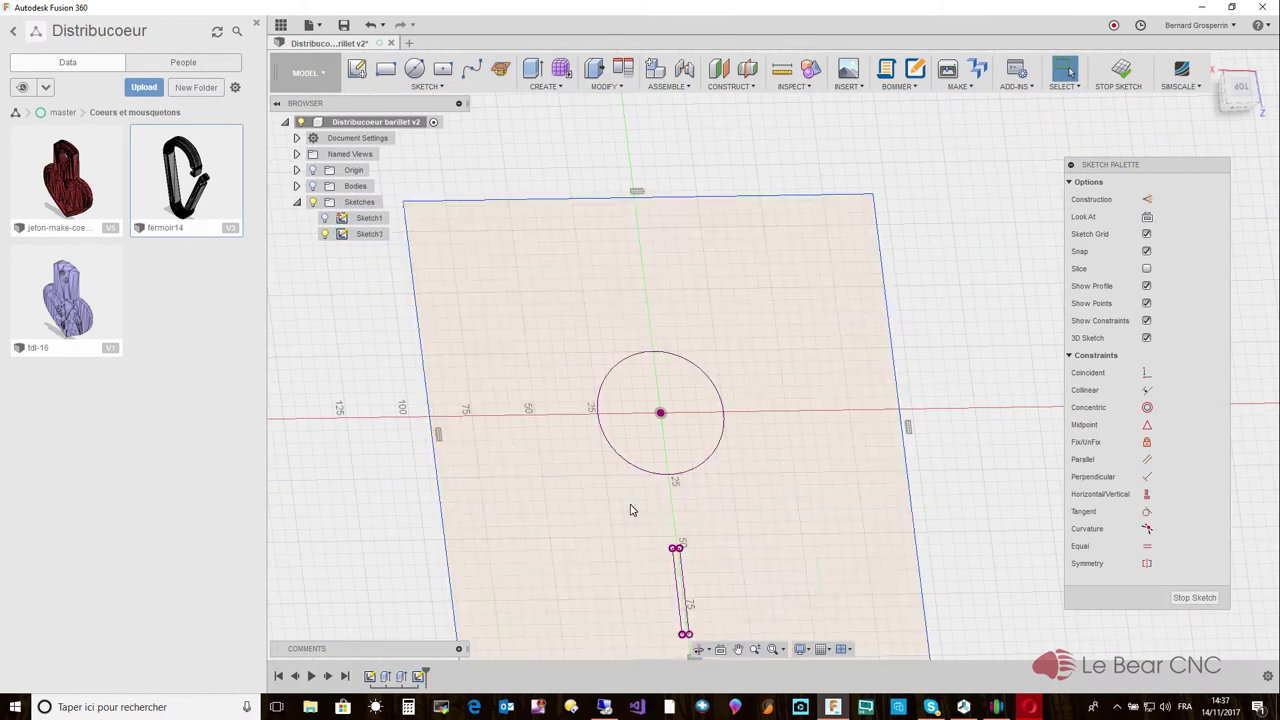
key("ctrl+z")
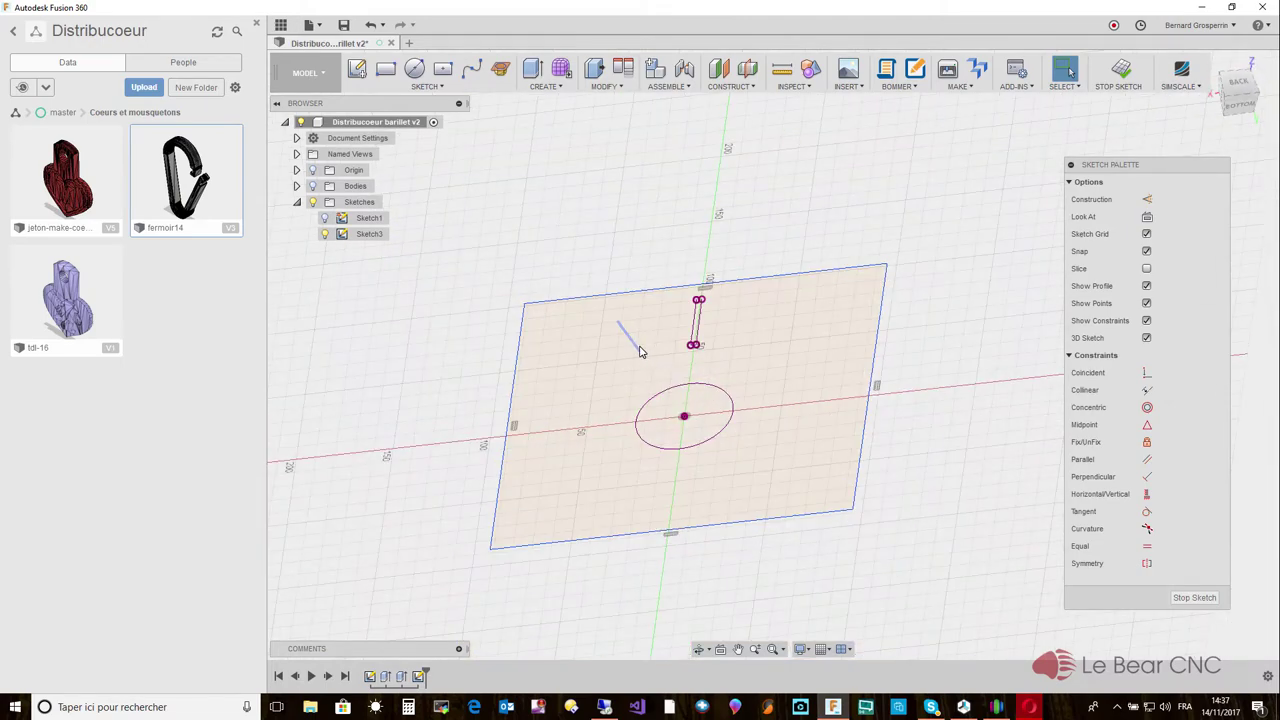
key("ctrl+y")
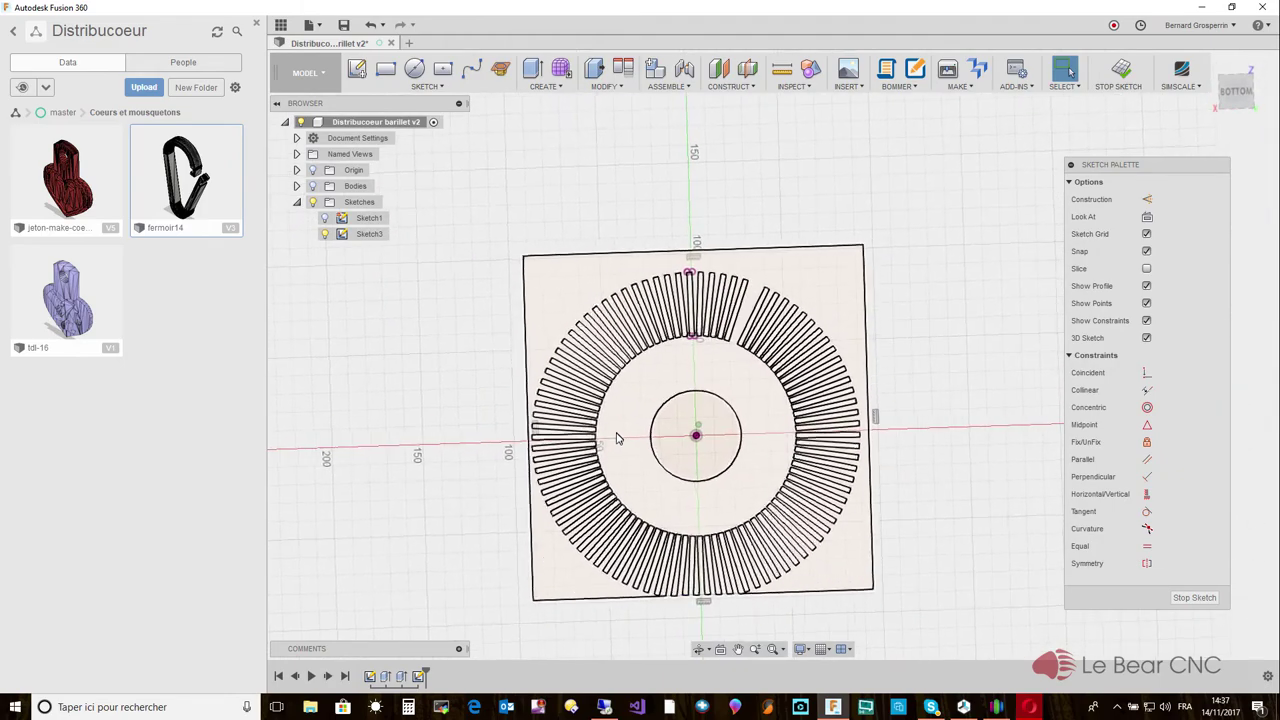
key("ctrl+z")
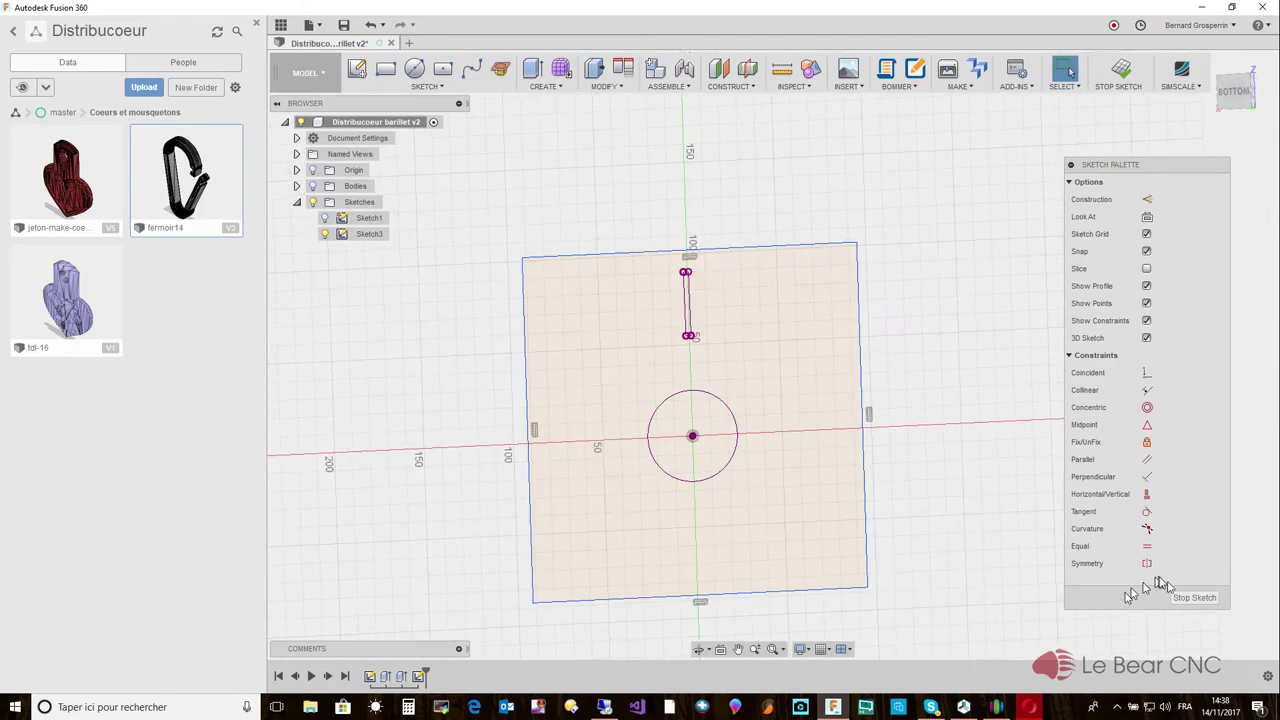
Finish the sketch, show the bodies to compare the sketch outlines with the barrel's underside, and hide them again.
left_click(1194, 597)
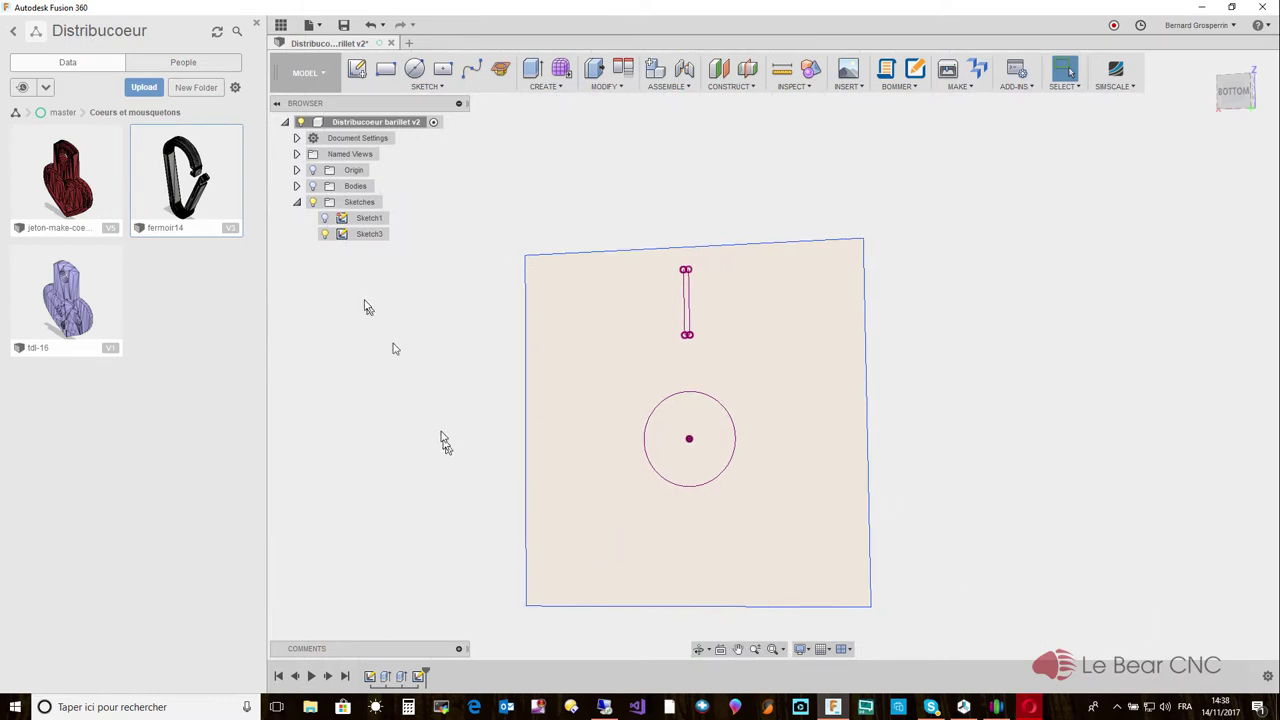
left_click(313, 190)
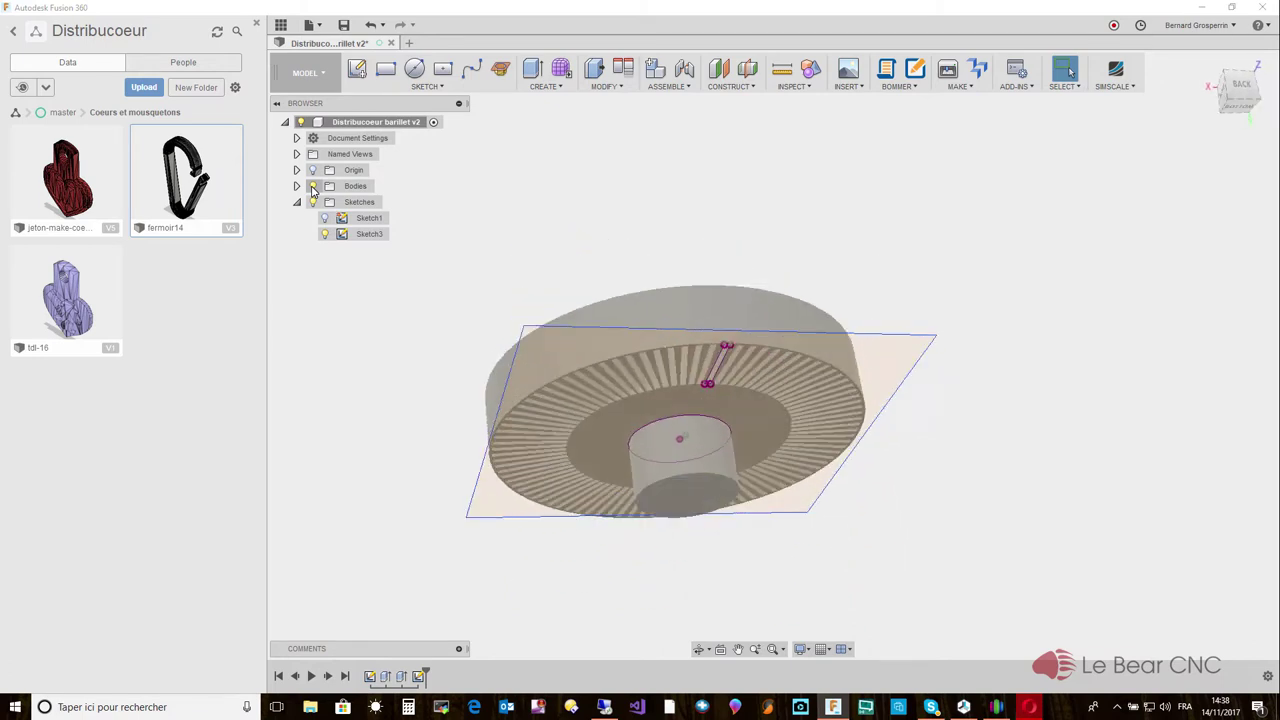
left_click(313, 188)
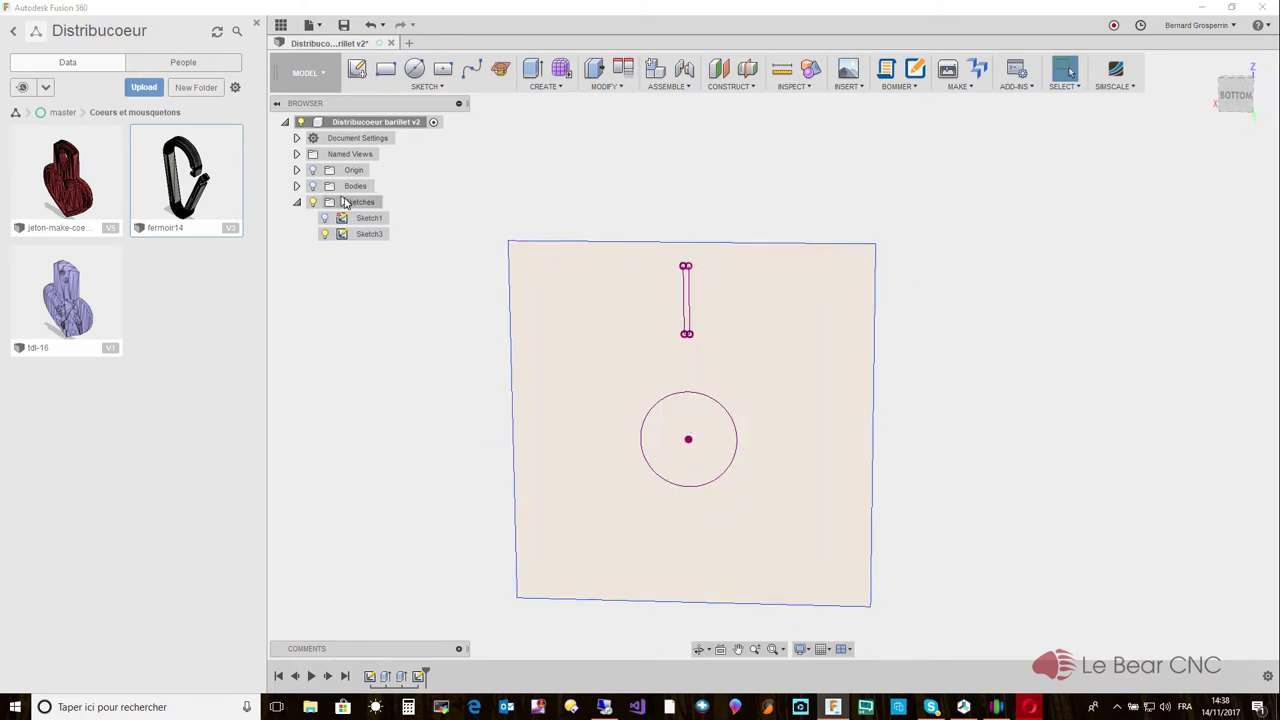
left_click(530, 260)
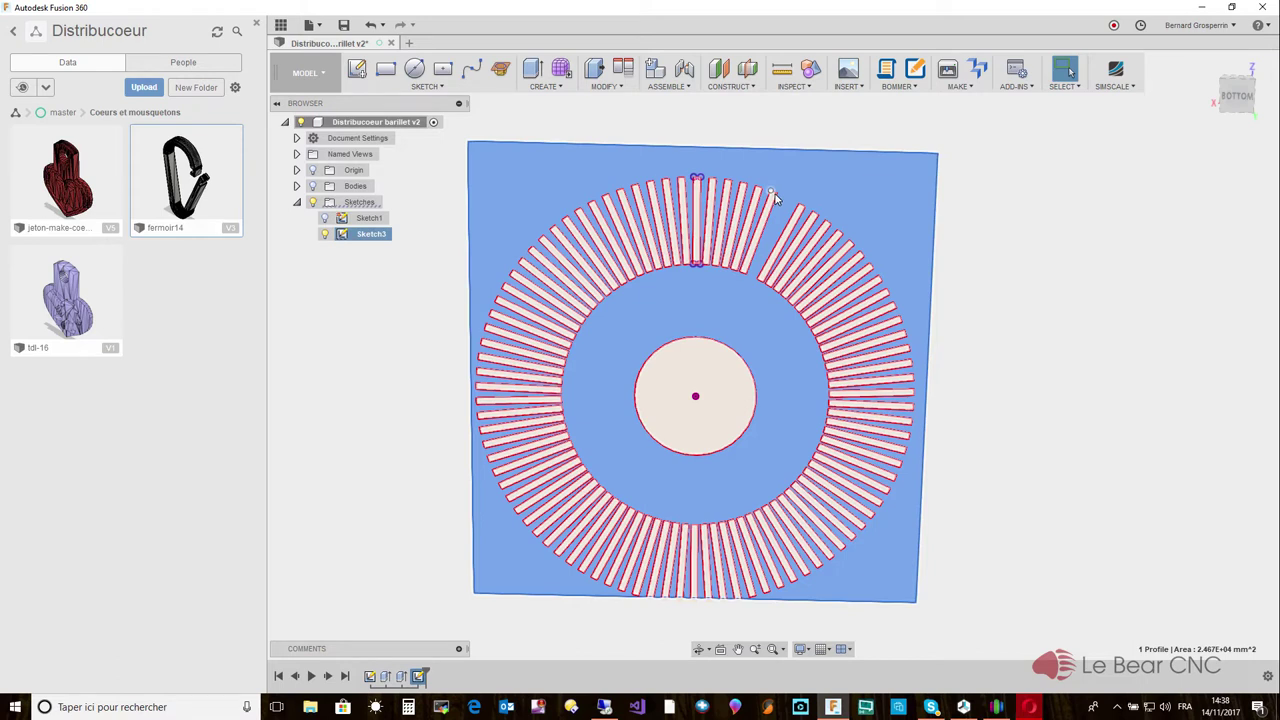
key("ctrl+z")
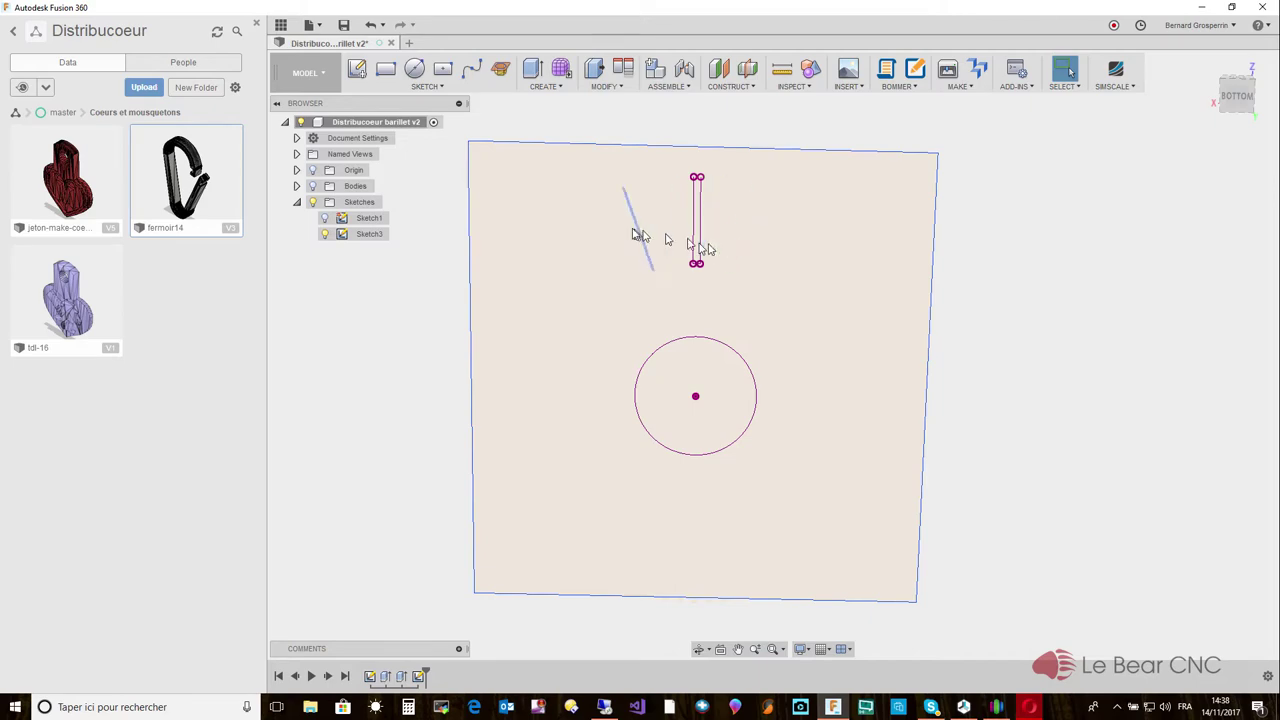
key("ctrl+y")
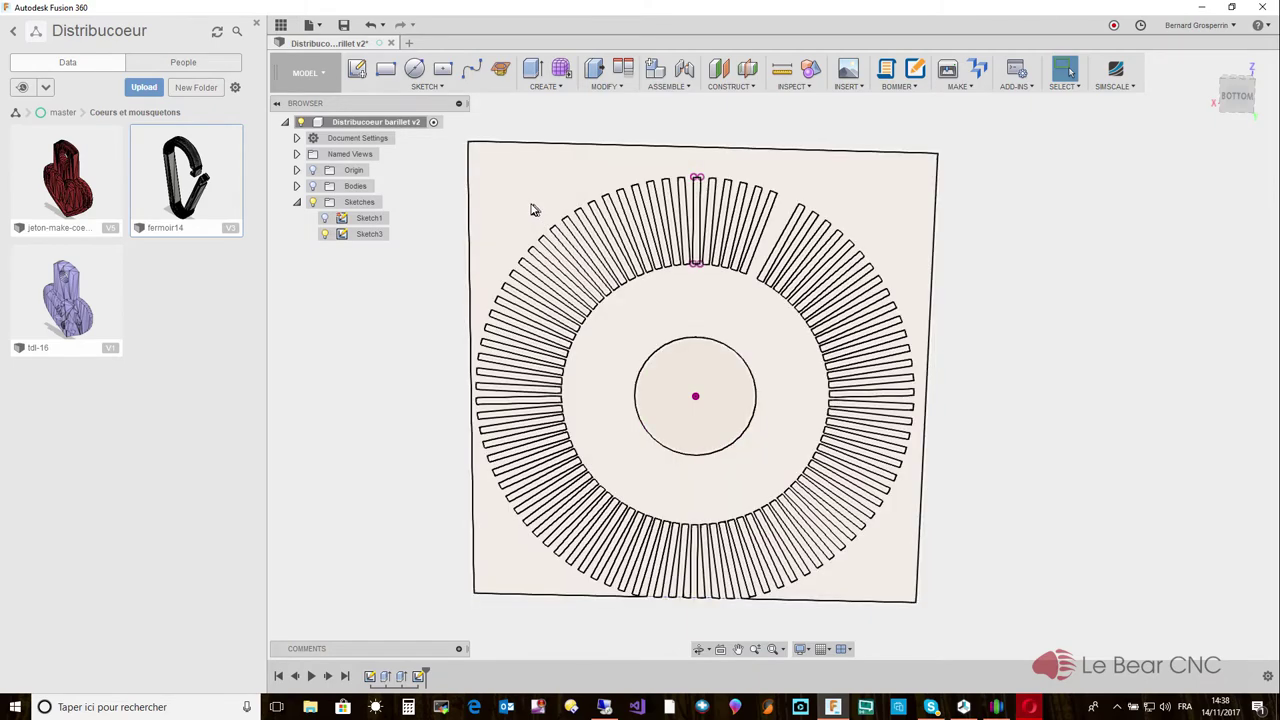
key("ctrl+z")
mouse_move(529, 200)
left_mouse_down()
mouse_move(634, 182)
mouse_move(651, 251)
left_mouse_up()
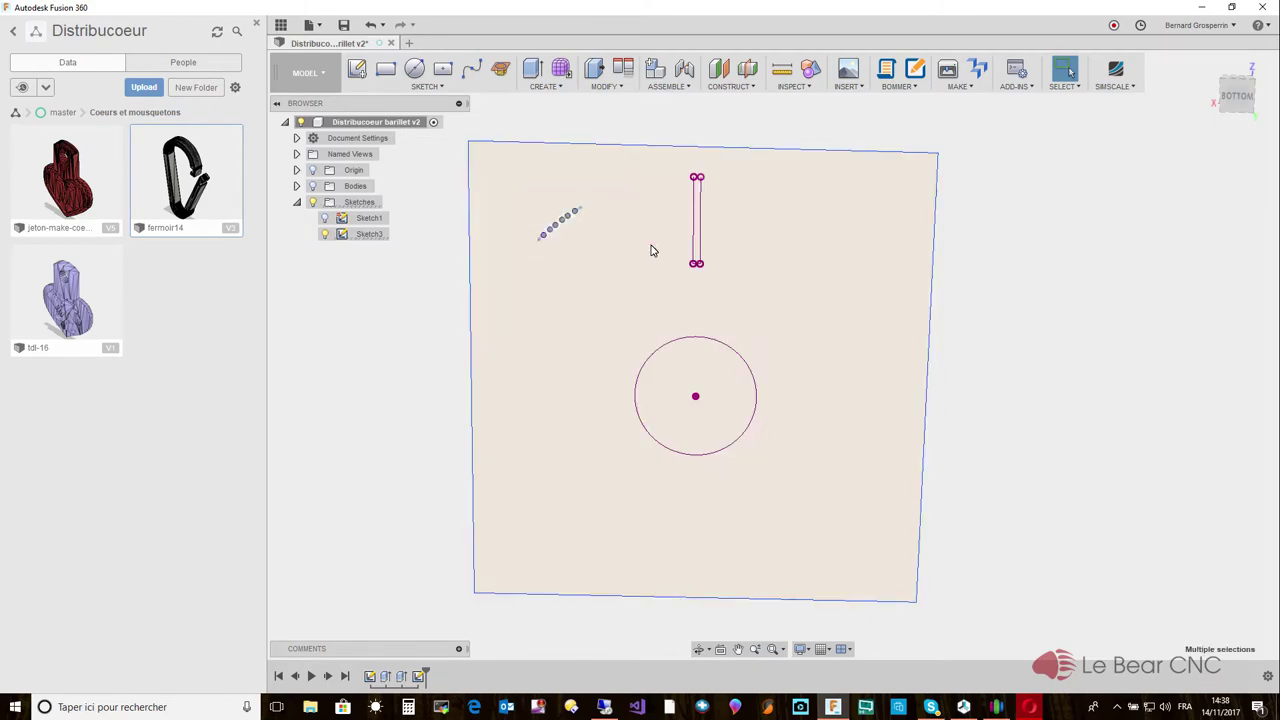
key("ctrl+y")
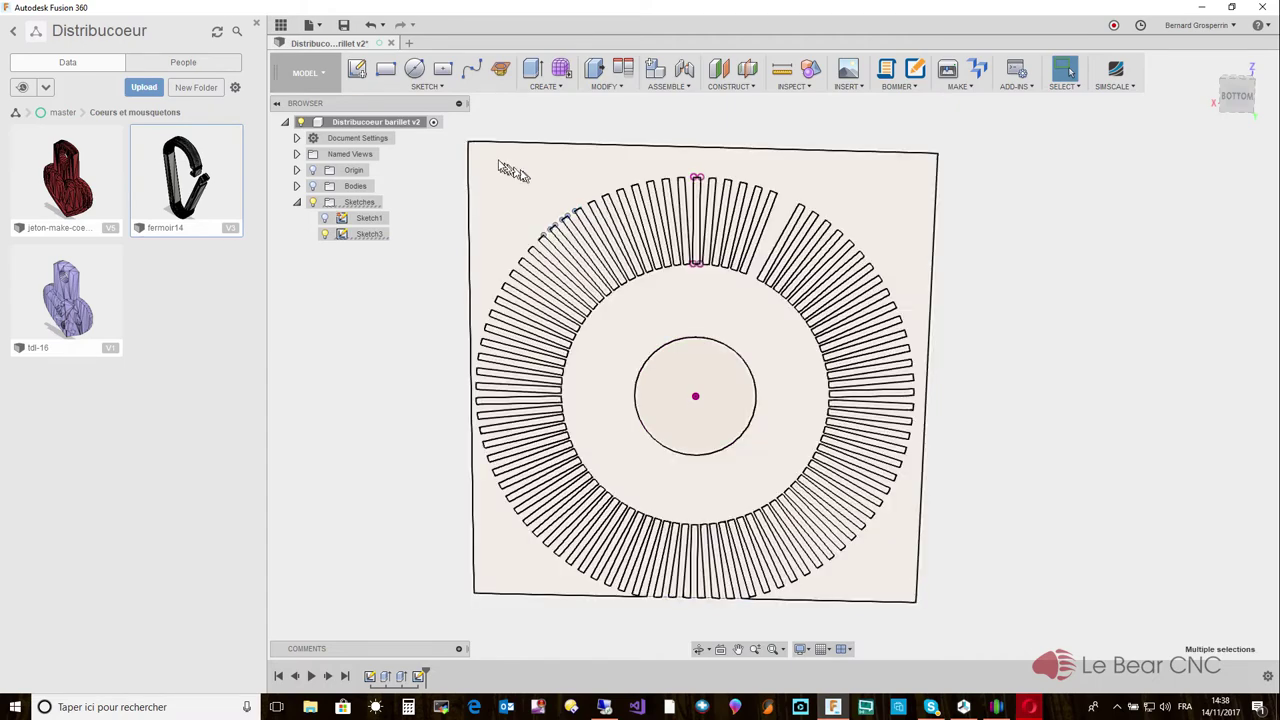
key("ctrl+z")
Delete the slot outlines on the ring's left half, from beside the projected vertical slot down to the lower left.
mouse_move(477, 148)
left_mouse_down()
mouse_move(663, 201)
mouse_move(684, 238)
mouse_move(688, 335)
left_mouse_up()
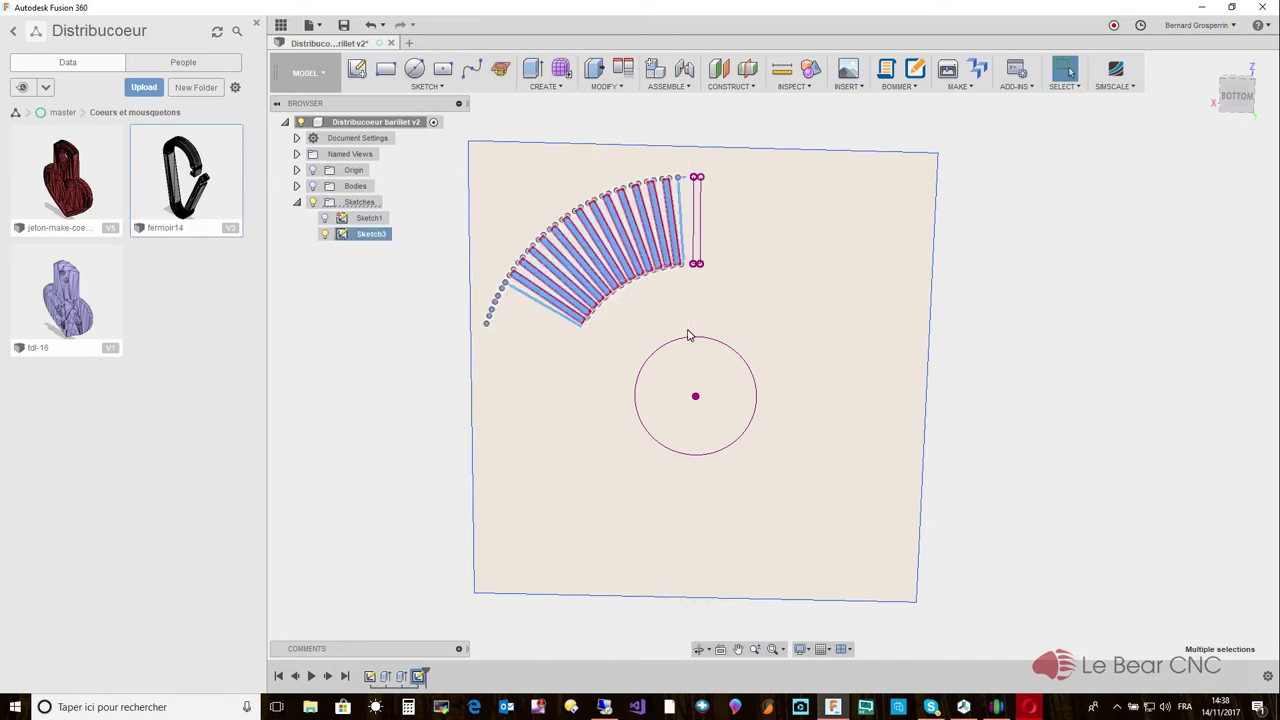
key("Delete")
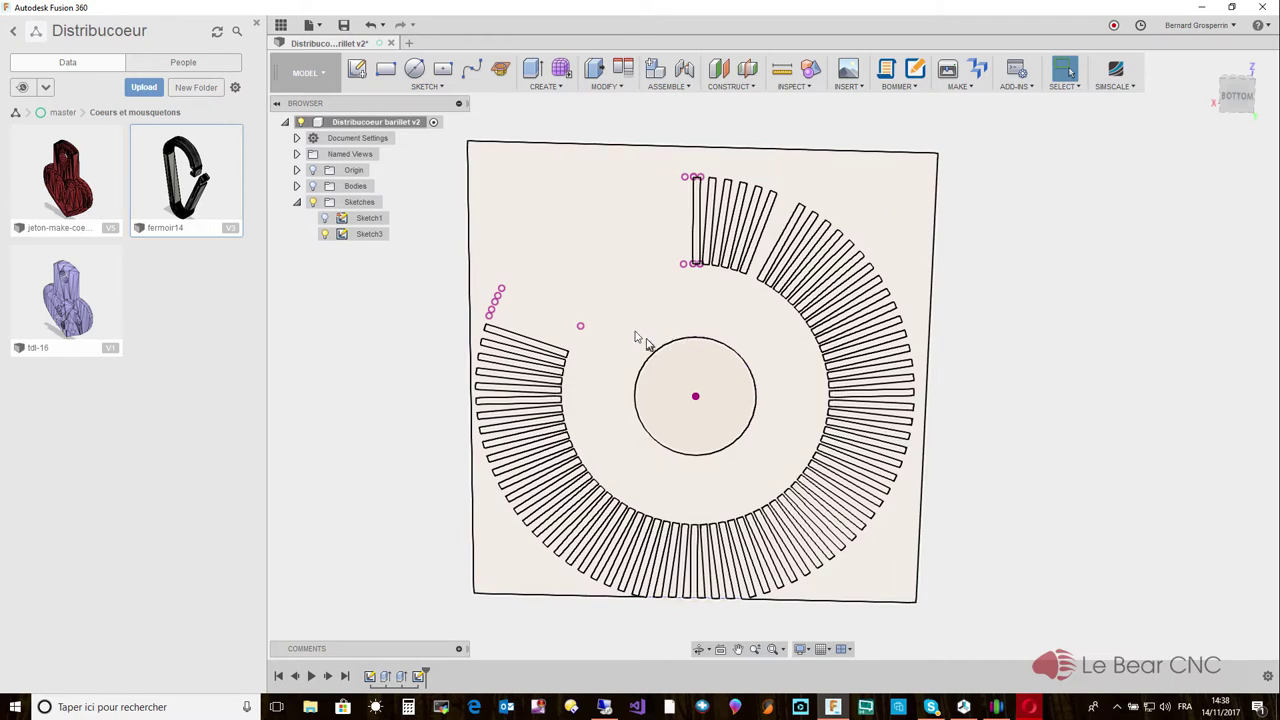
mouse_move(484, 273)
left_mouse_down()
mouse_move(588, 360)
mouse_move(631, 487)
mouse_move(632, 575)
left_mouse_up()
key("Delete")
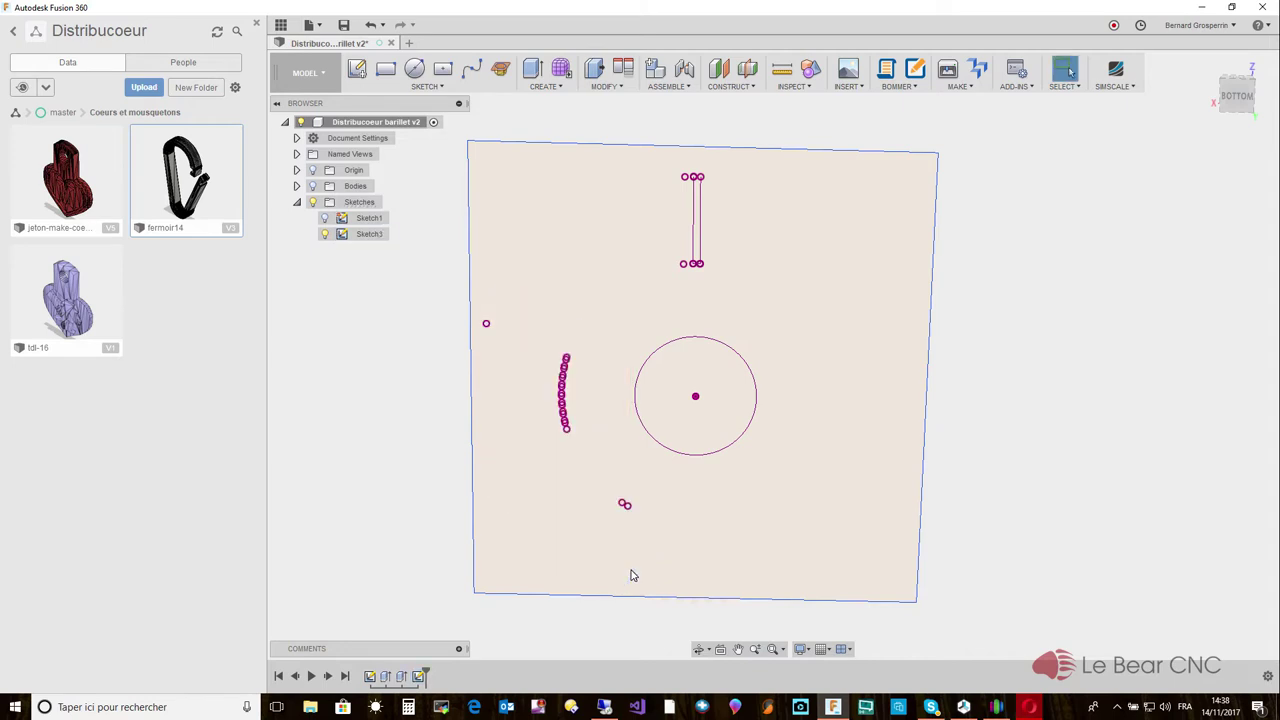
Select and delete the leftover slot lines and points near the rectangle's left side.
key("ctrl+z")
key("ctrl+y")
left_click_drag(526, 310, 595, 489)
left_click(595, 485)
middle_click_drag(595, 485, 594, 487, "shift")
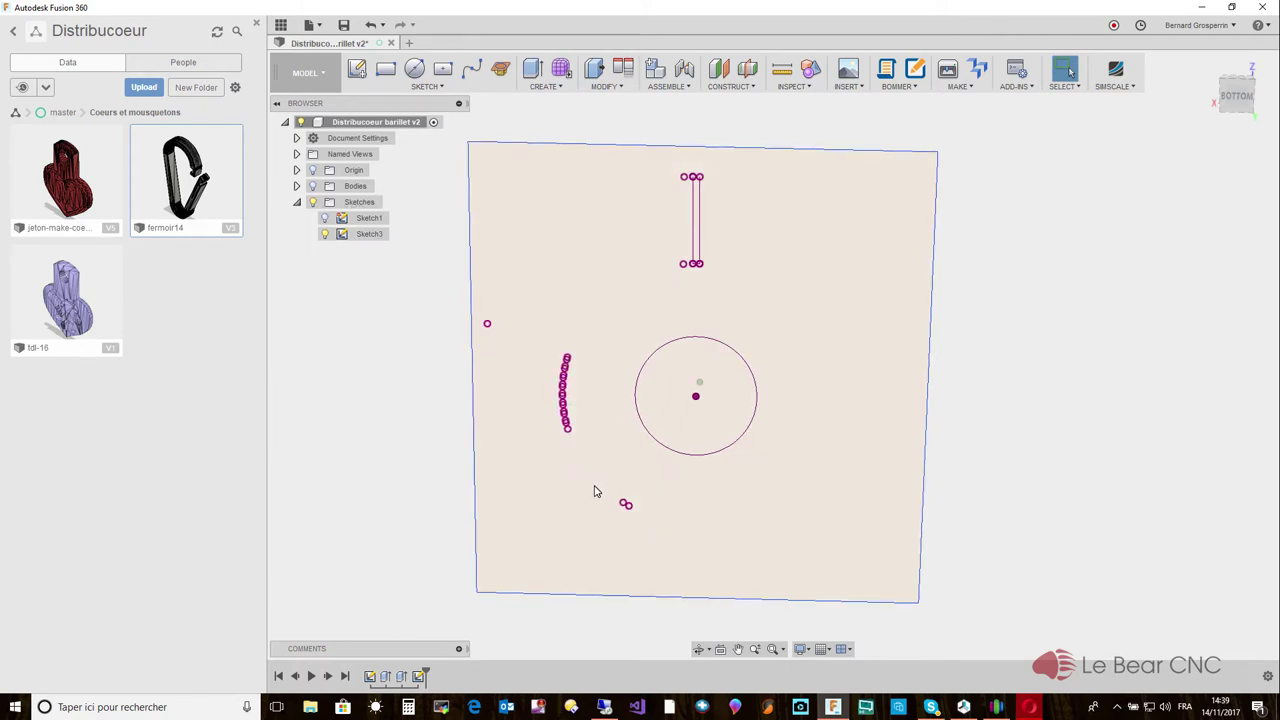
key("ctrl+z")
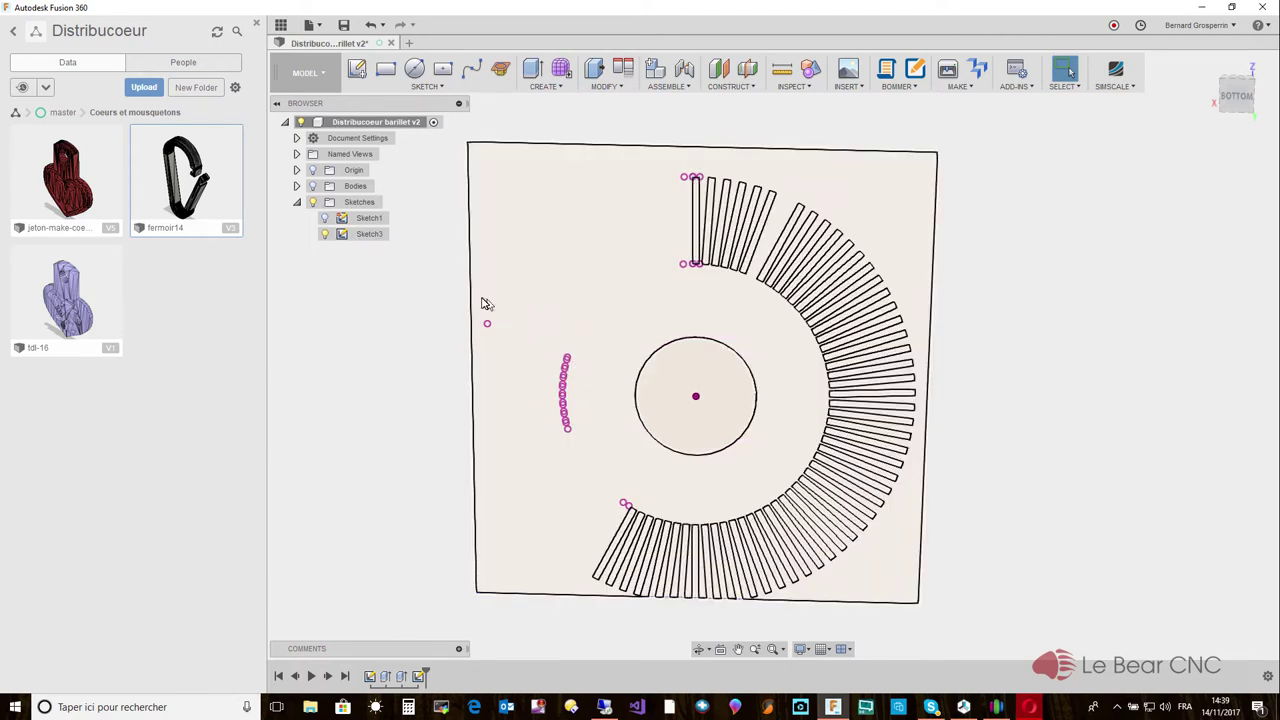
key("ctrl+y")
mouse_move(479, 298)
left_mouse_down()
mouse_move(531, 346)
mouse_move(630, 528)
left_mouse_up()
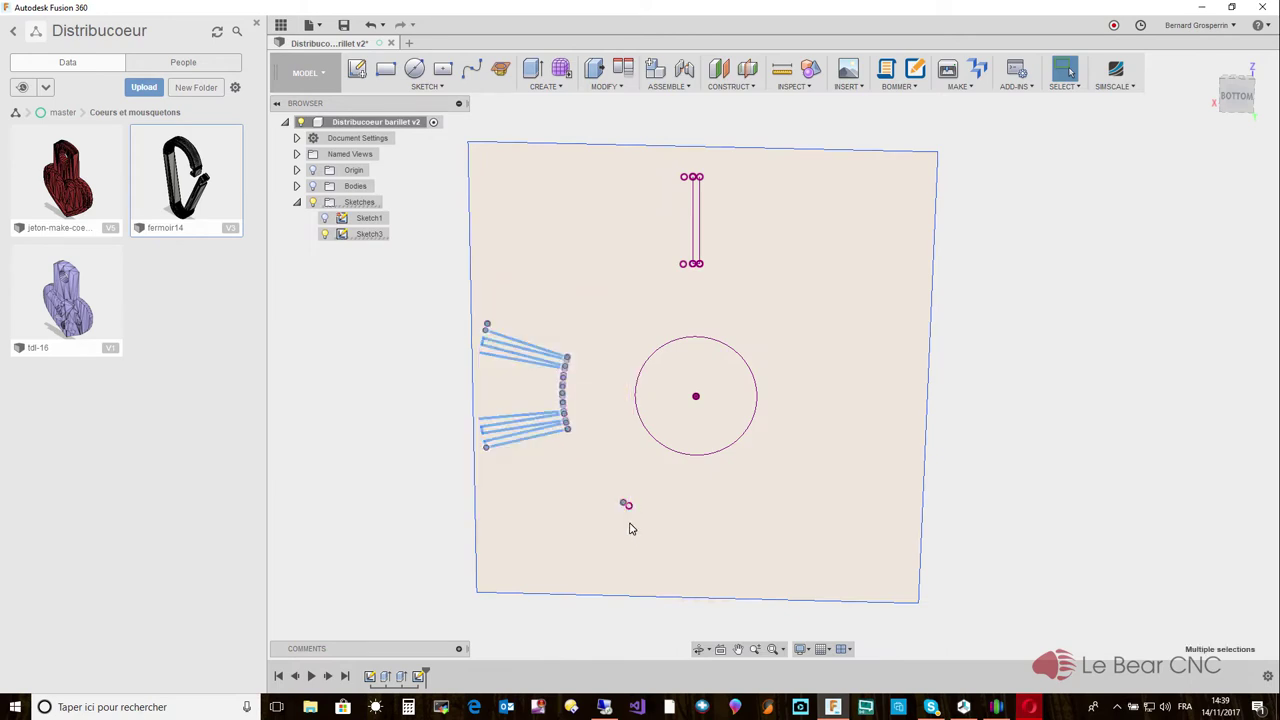
key("Delete")
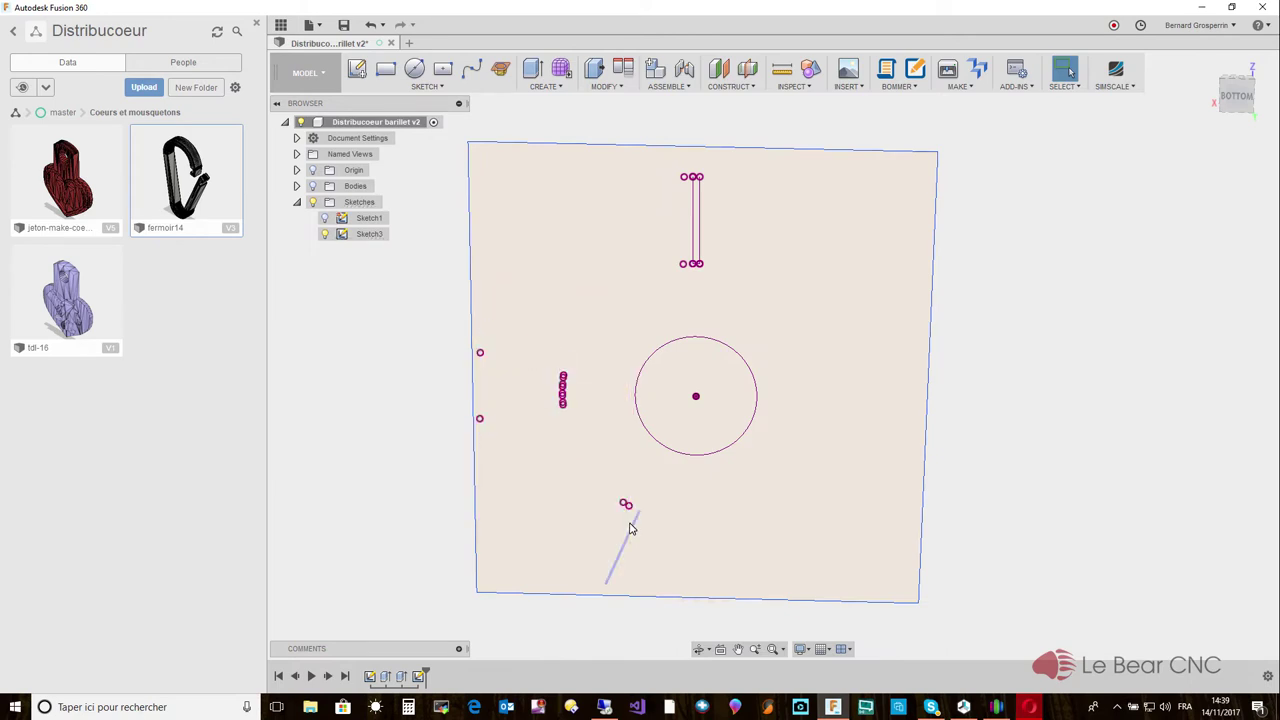
Delete the slot outlines along the lower part of the ring, up to the lower right of the hub circle.
key("ctrl+z")
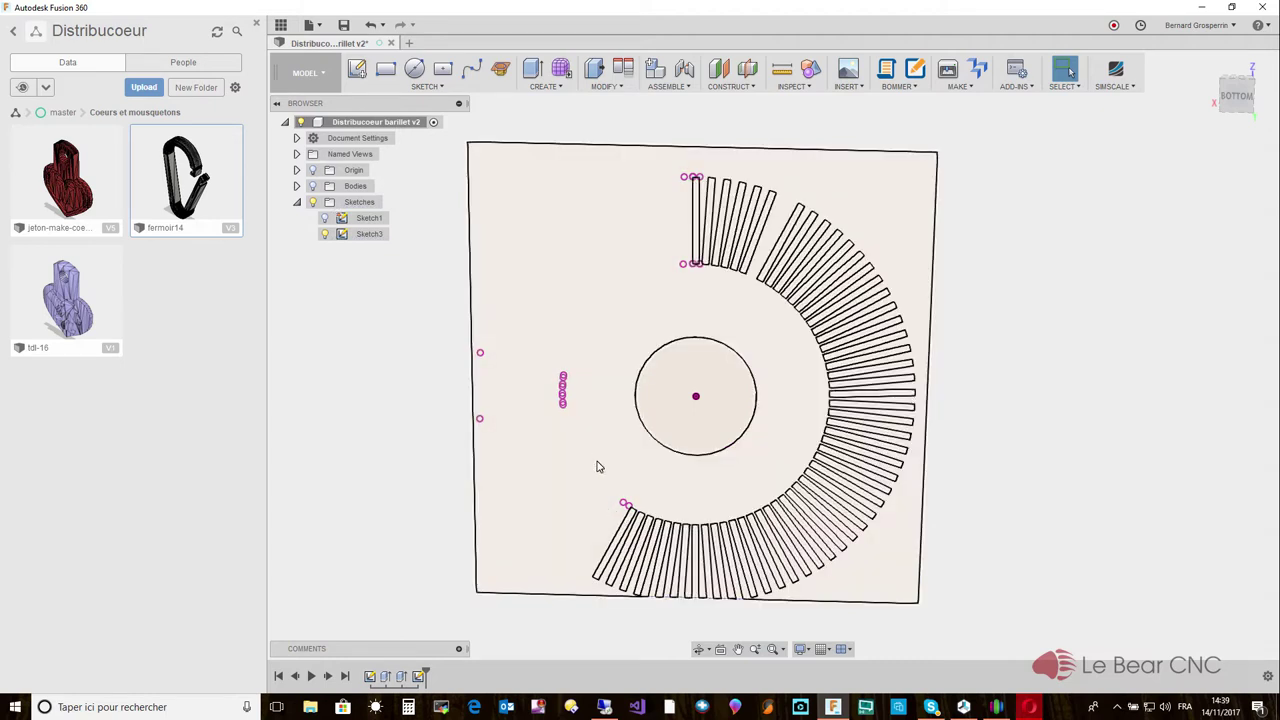
left_click(602, 456)
mouse_move(598, 445)
left_mouse_down()
mouse_move(874, 517)
mouse_move(912, 598)
mouse_move(897, 598)
mouse_move(897, 618)
left_mouse_up()
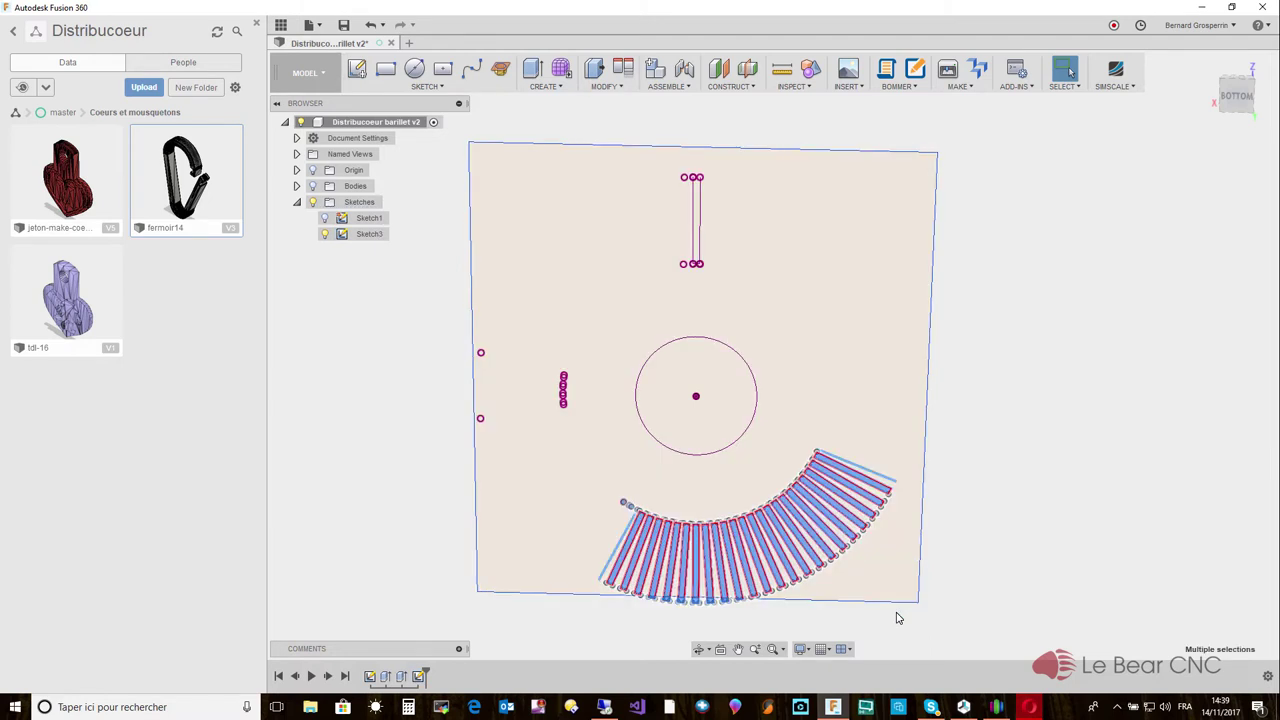
key("Delete")
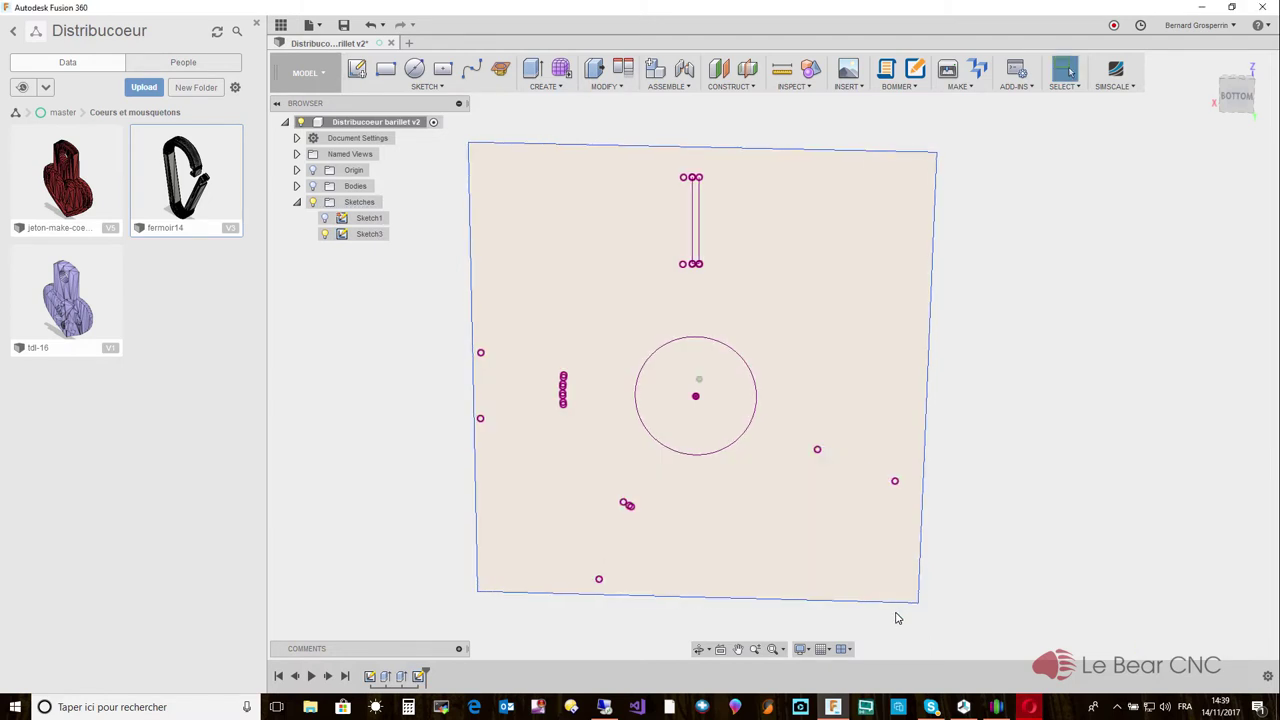
key("ctrl+z")
key("ctrl+y")
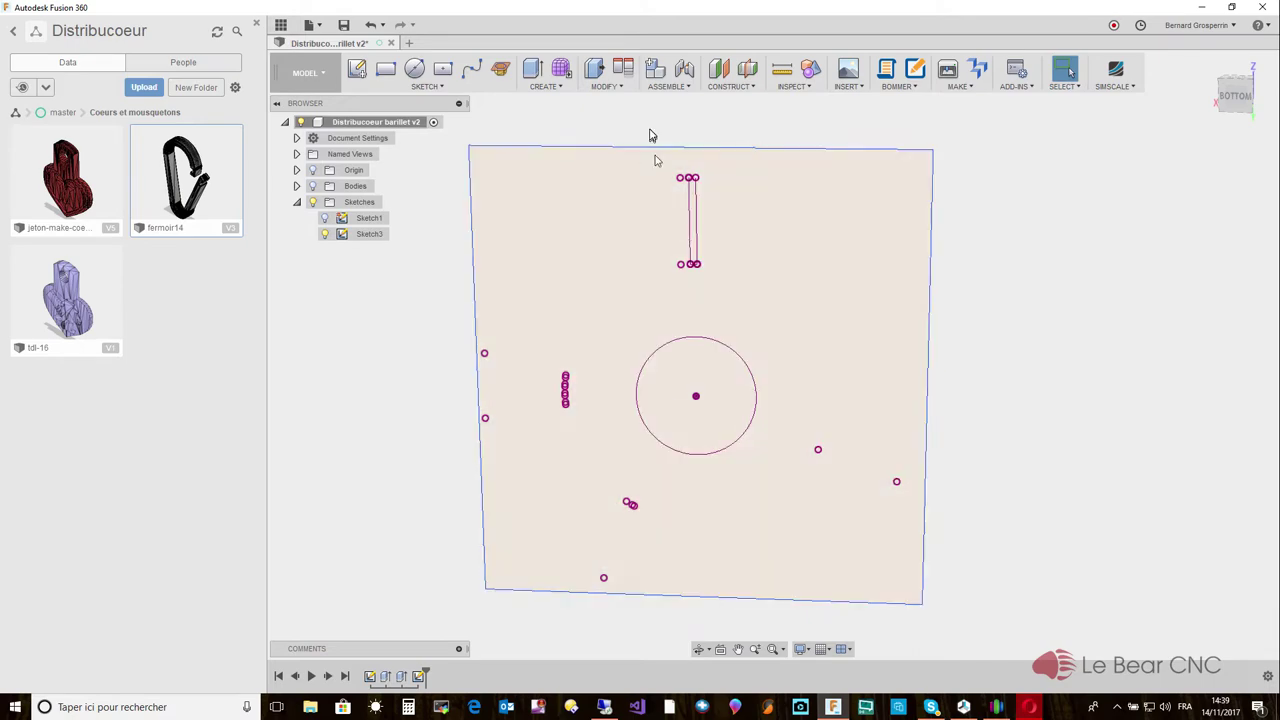
key("ctrl+z")
key("ctrl+y")
key("ctrl+z")
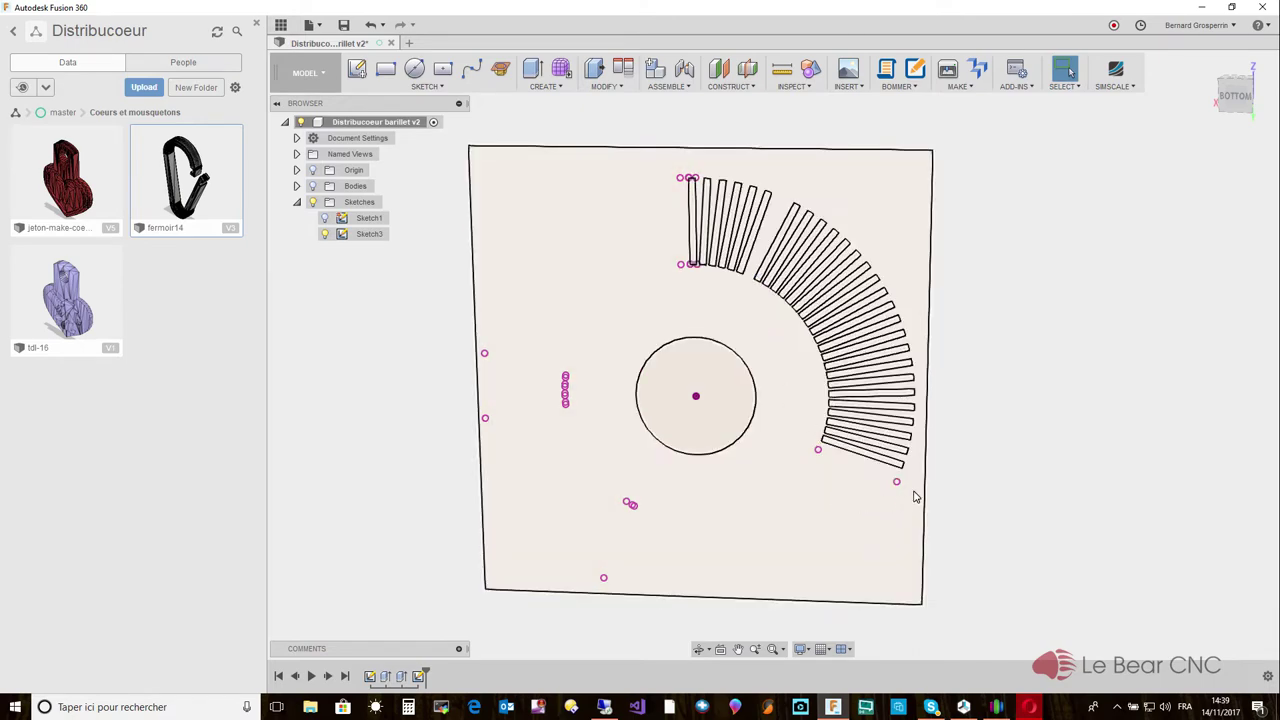
Select the remaining slot outlines on the ring's right side, including one before the gap, and clear the selection.
key("ctrl+y")
mouse_move(913, 491)
left_mouse_down()
mouse_move(829, 441)
mouse_move(758, 252)
mouse_move(749, 177)
mouse_move(765, 168)
left_mouse_up()
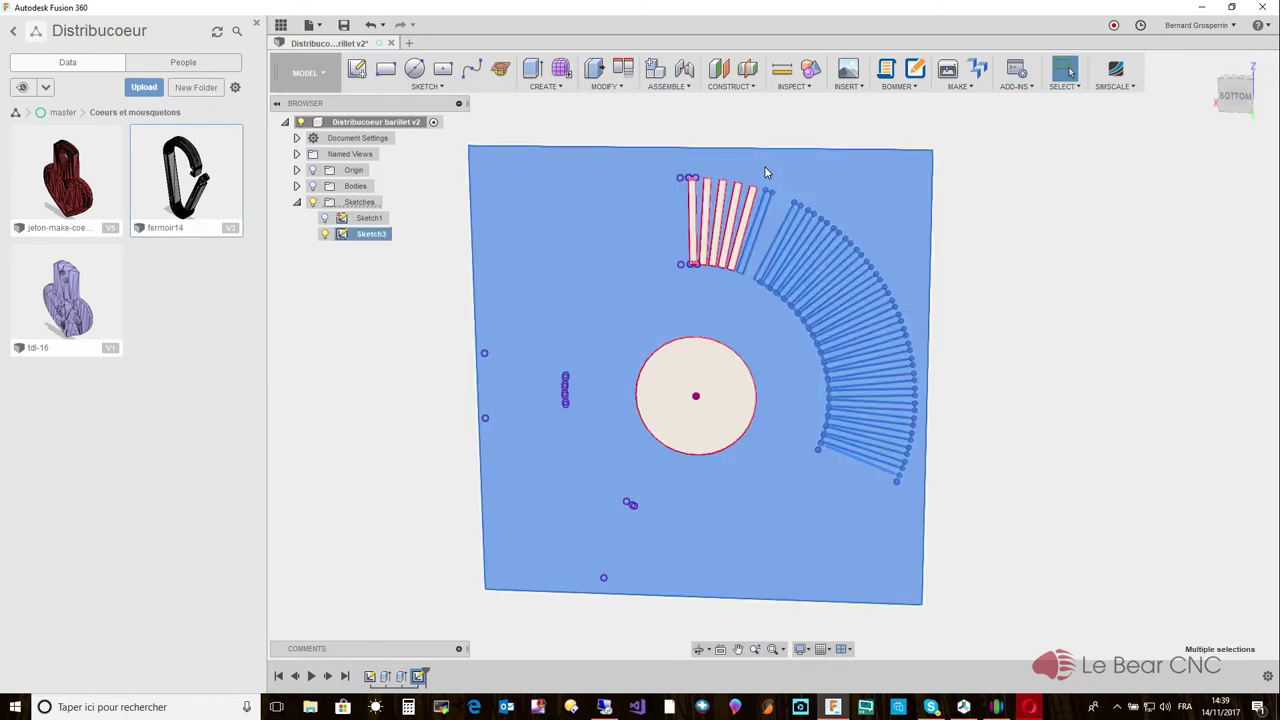
left_click(1160, 265)
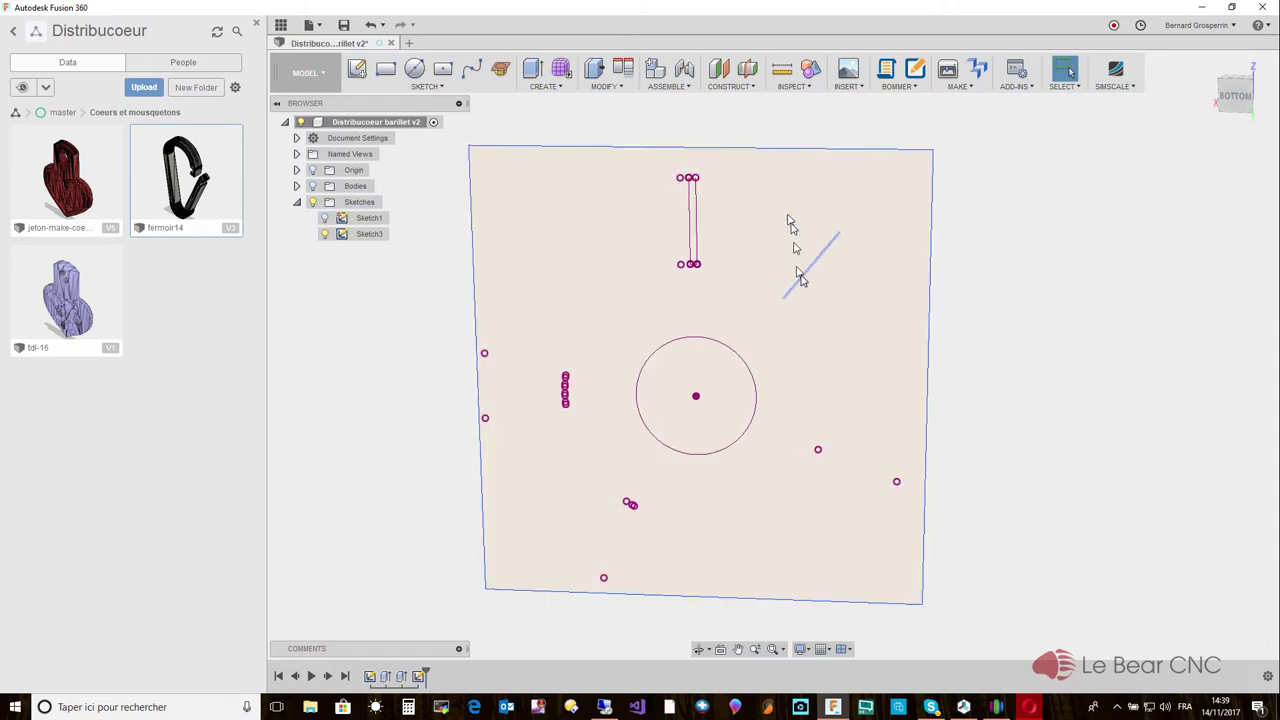
key("ctrl+z")
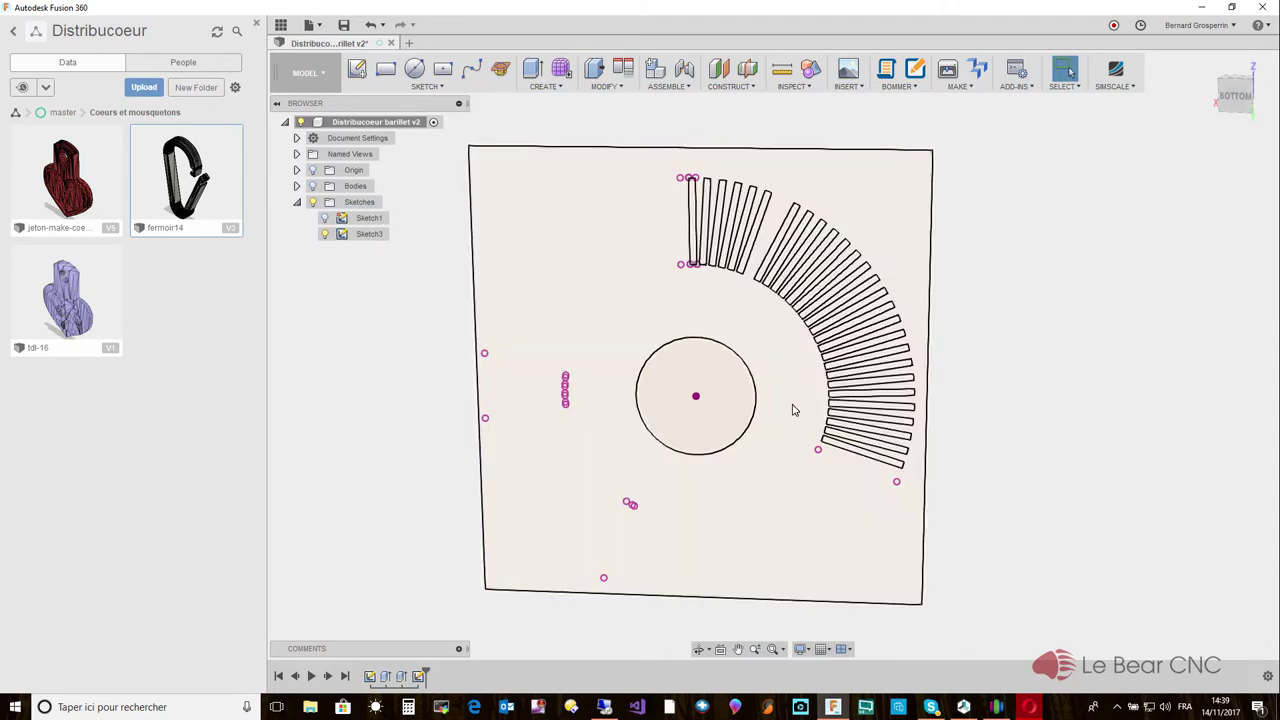
Delete the remaining slot outlines on the ring's right half, keeping only the projected vertical slot above the hub circle.
key("ctrl+z")
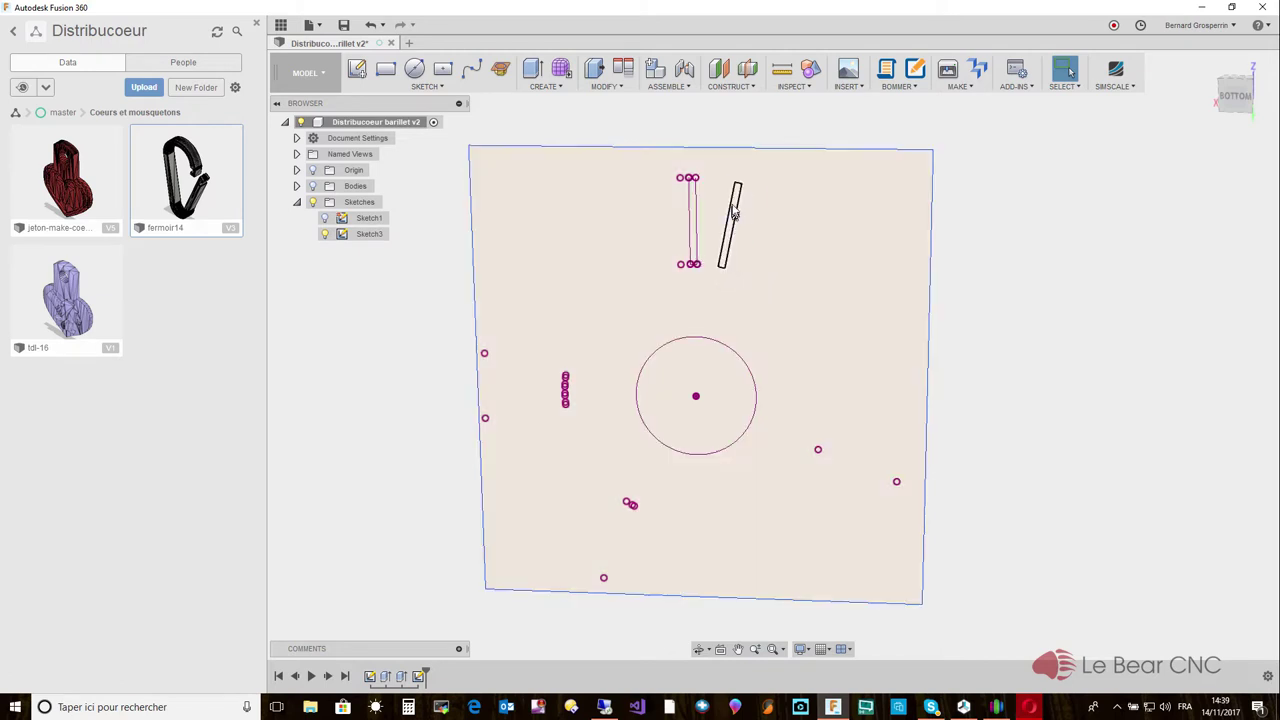
mouse_move(735, 192)
left_mouse_down()
mouse_move(860, 294)
mouse_move(919, 409)
mouse_move(914, 545)
left_mouse_up()
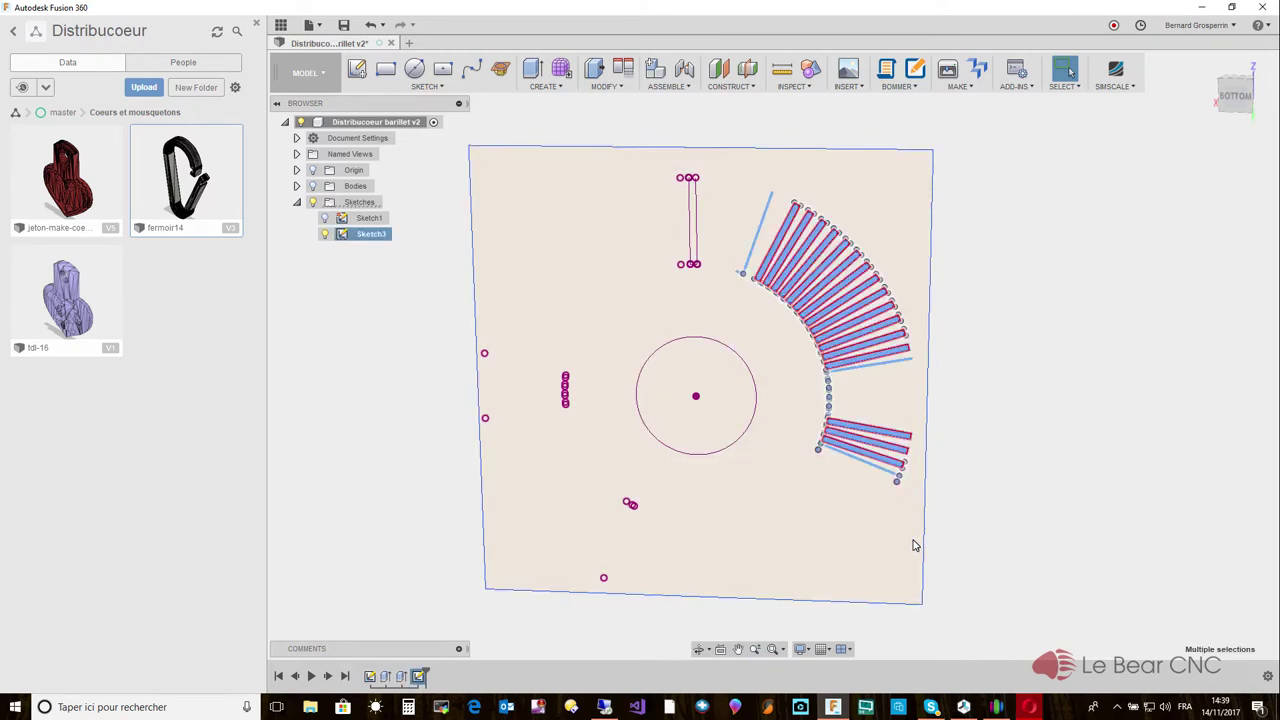
key("Delete")
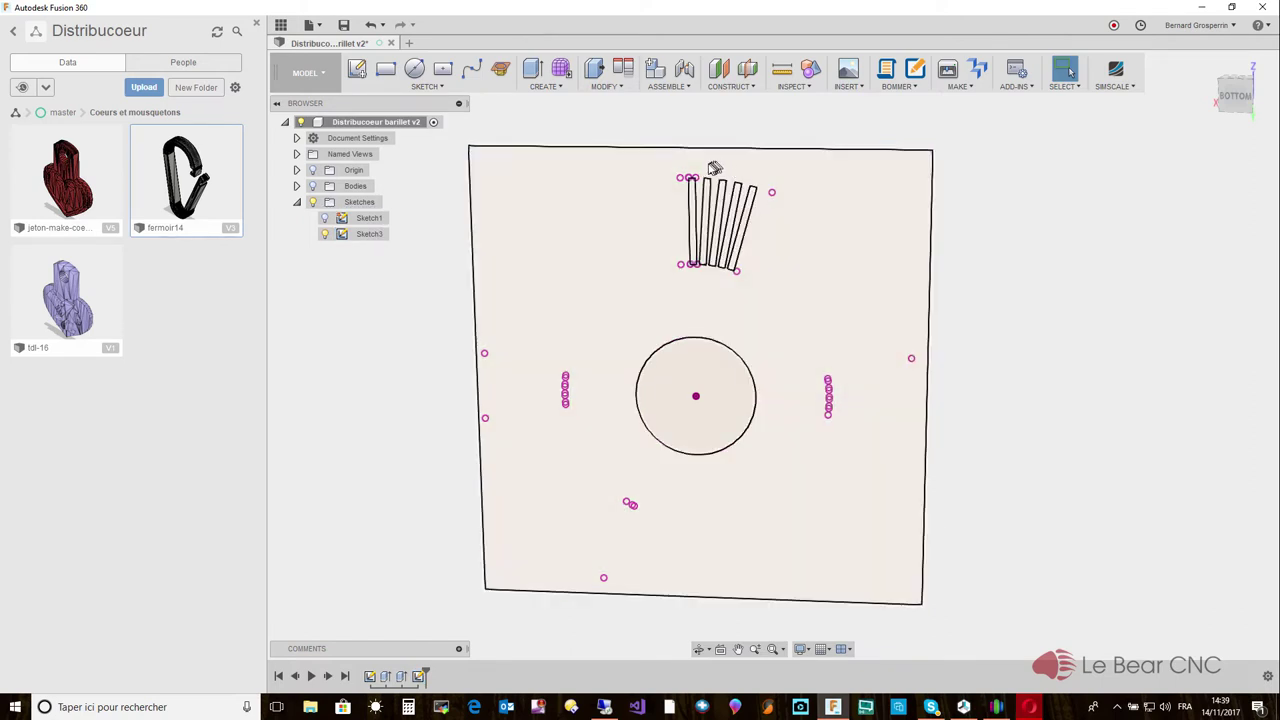
left_click(705, 170)
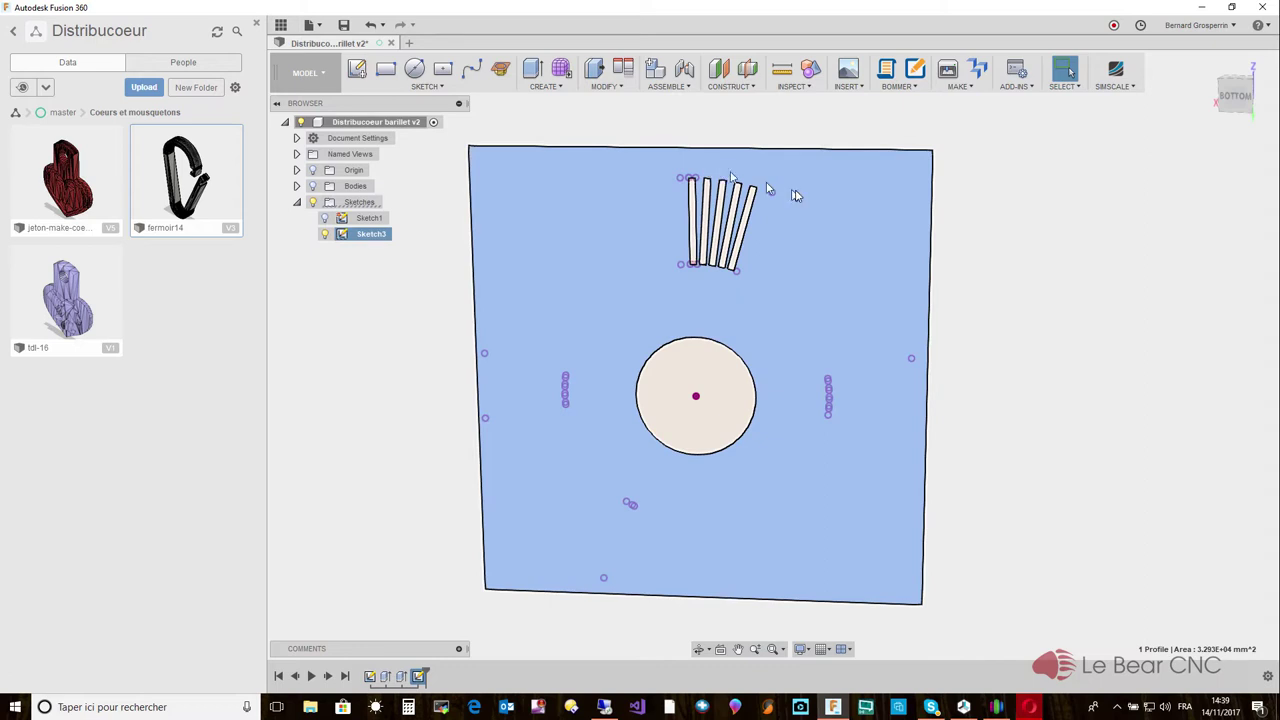
left_click(1050, 270)
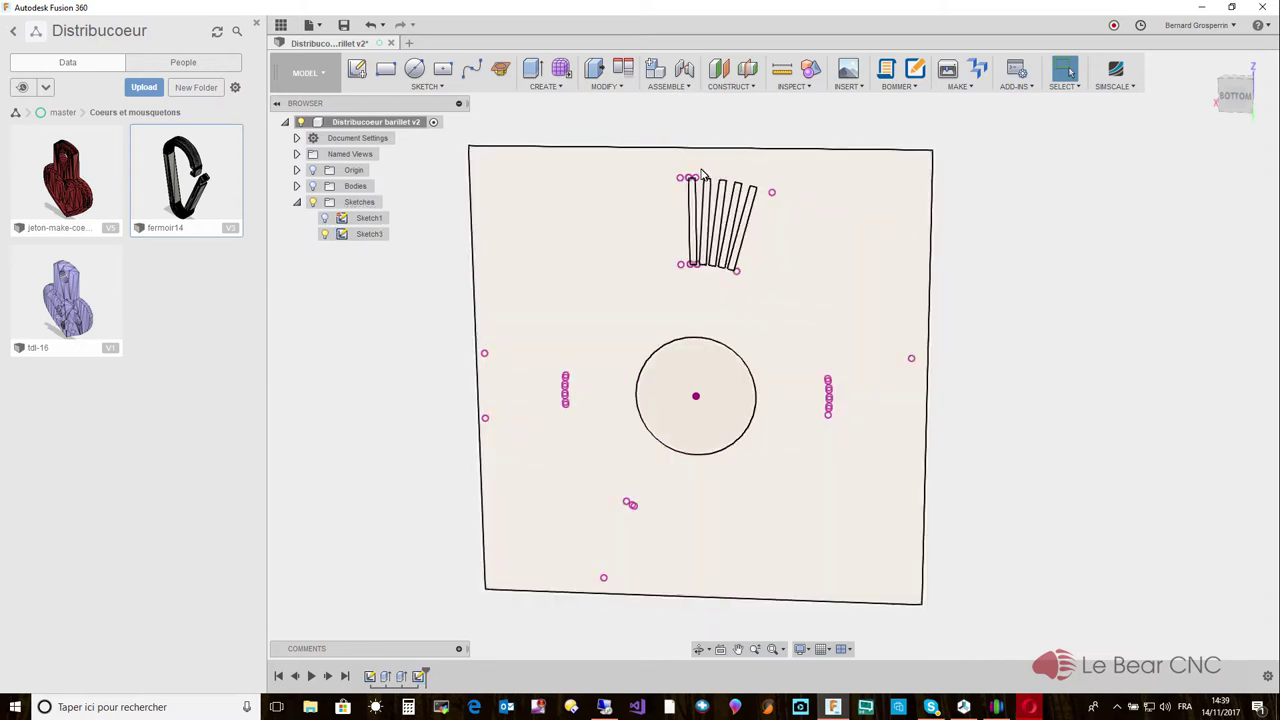
left_click_drag(702, 172, 846, 306)
key("Delete")
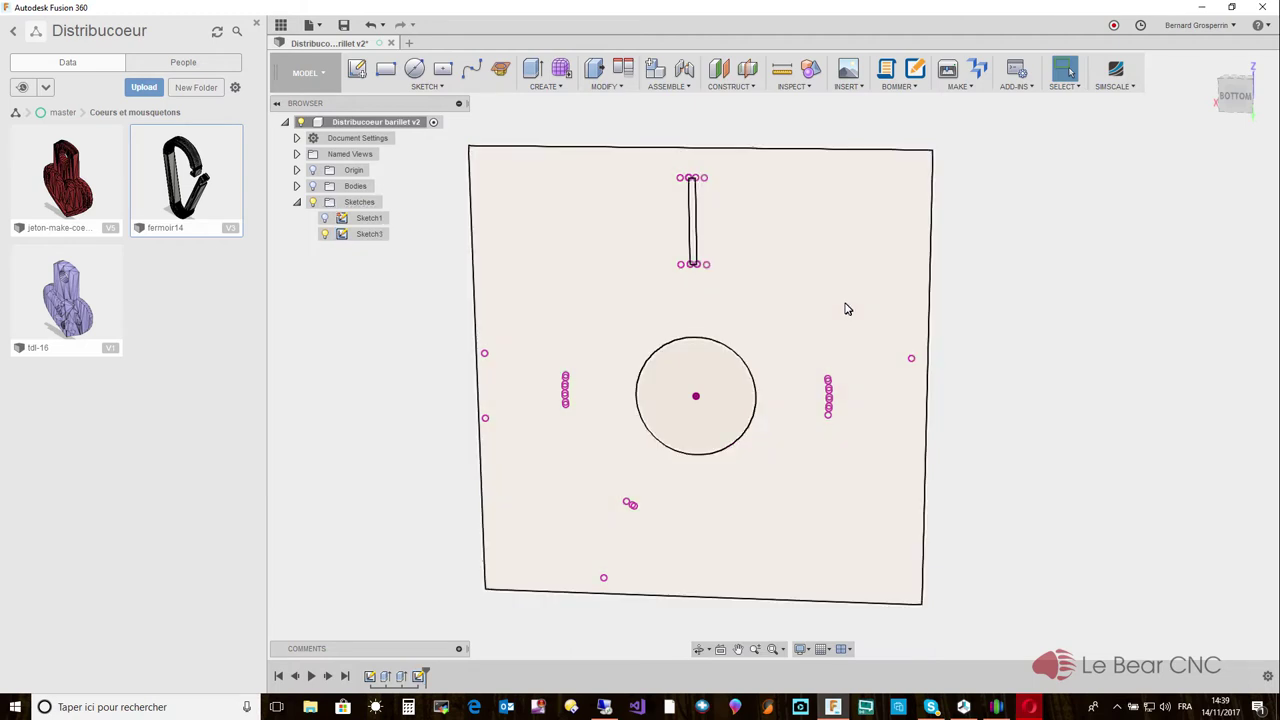
Try to select the leftover points beside the hub circle, and briefly show the bodies to compare the sketch with the barrel.
left_click_drag(806, 344, 857, 407)
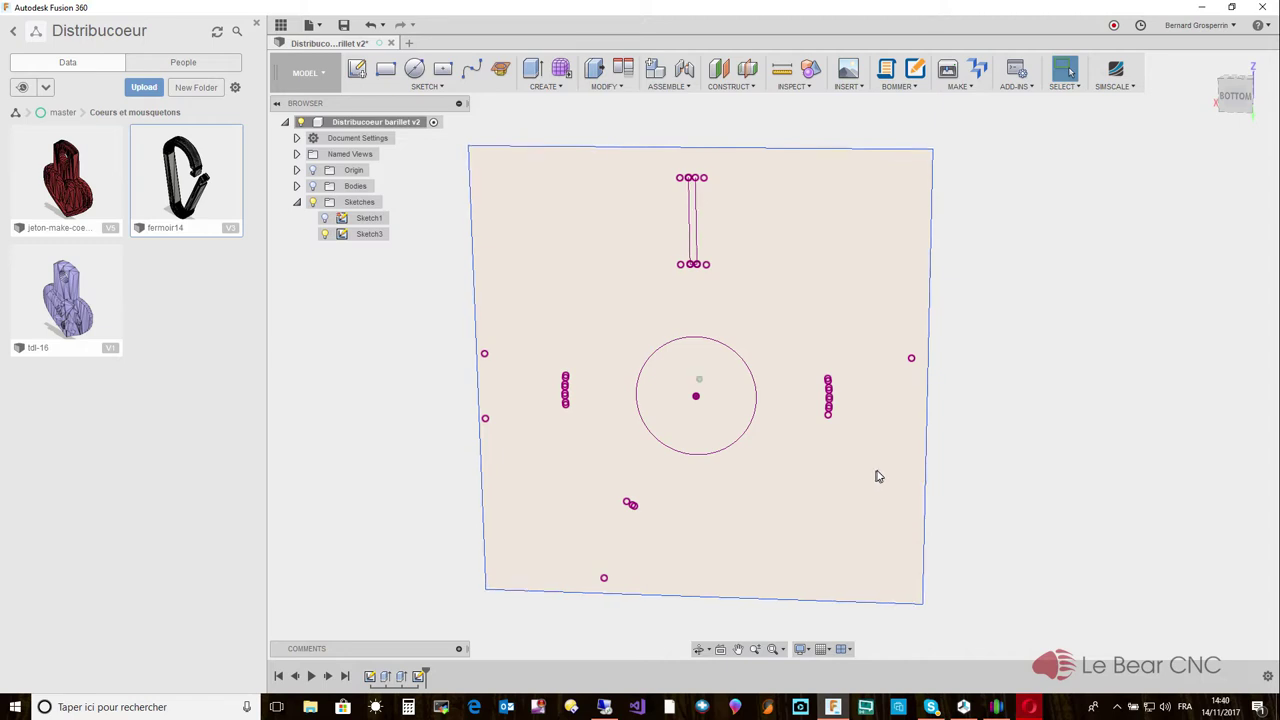
middle_click_drag(850, 408, 861, 421, "shift")
mouse_move(812, 366)
left_mouse_down()
mouse_move(863, 415)
mouse_move(867, 449)
left_mouse_up()
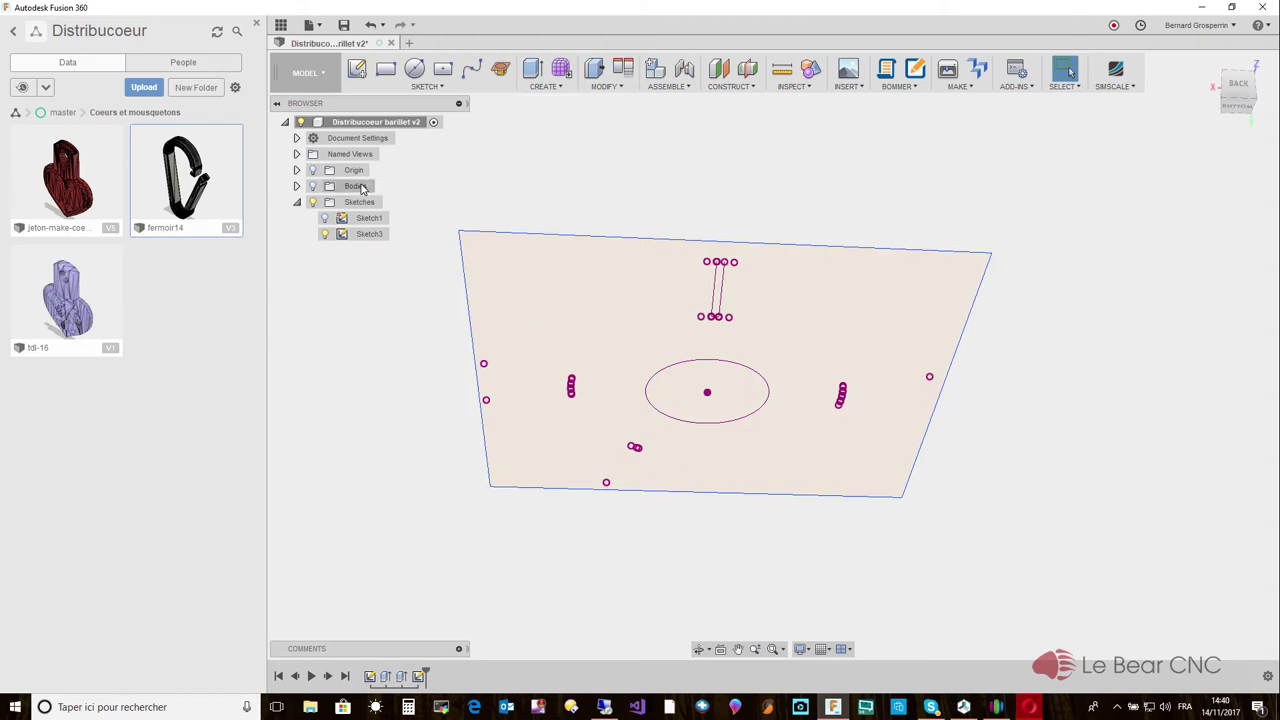
left_click(312, 186)
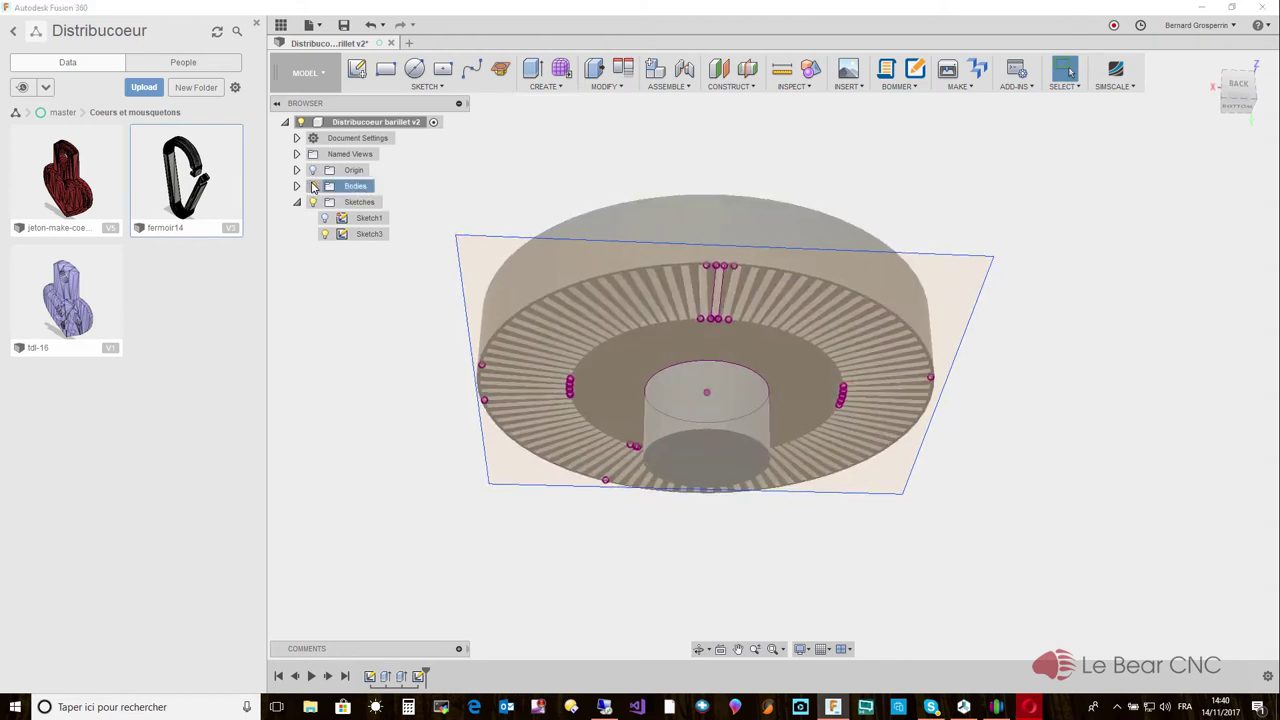
left_click(312, 186)
Extrude the rectangular profile around the hub circle and the slot by 5 mm, with the bodies shown and the Join operation.
left_click(570, 310)
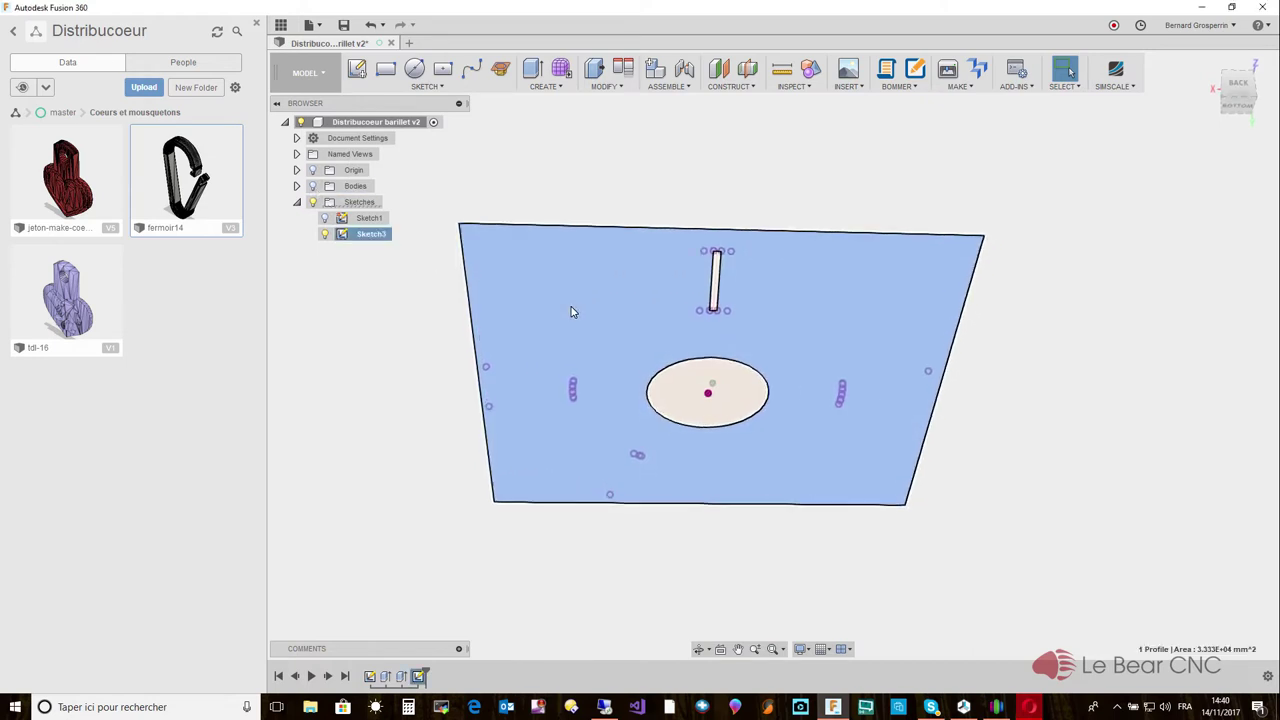
right_click(571, 312)
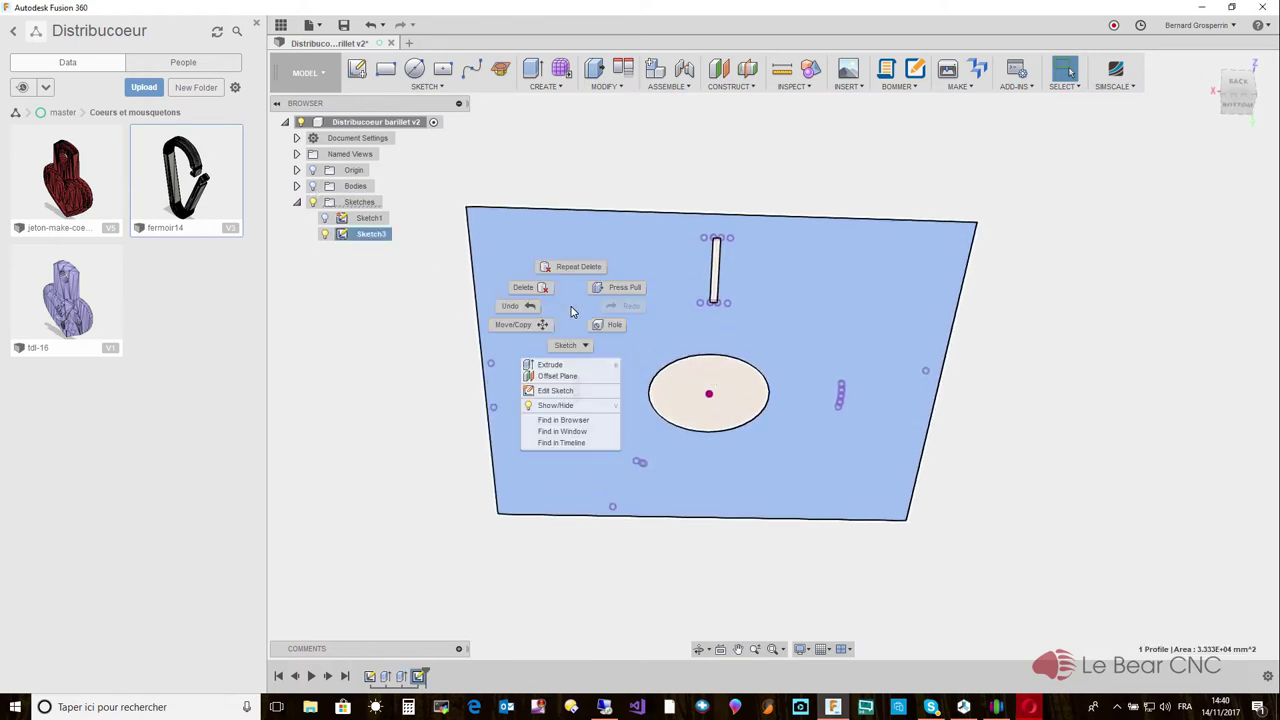
left_click(625, 289)
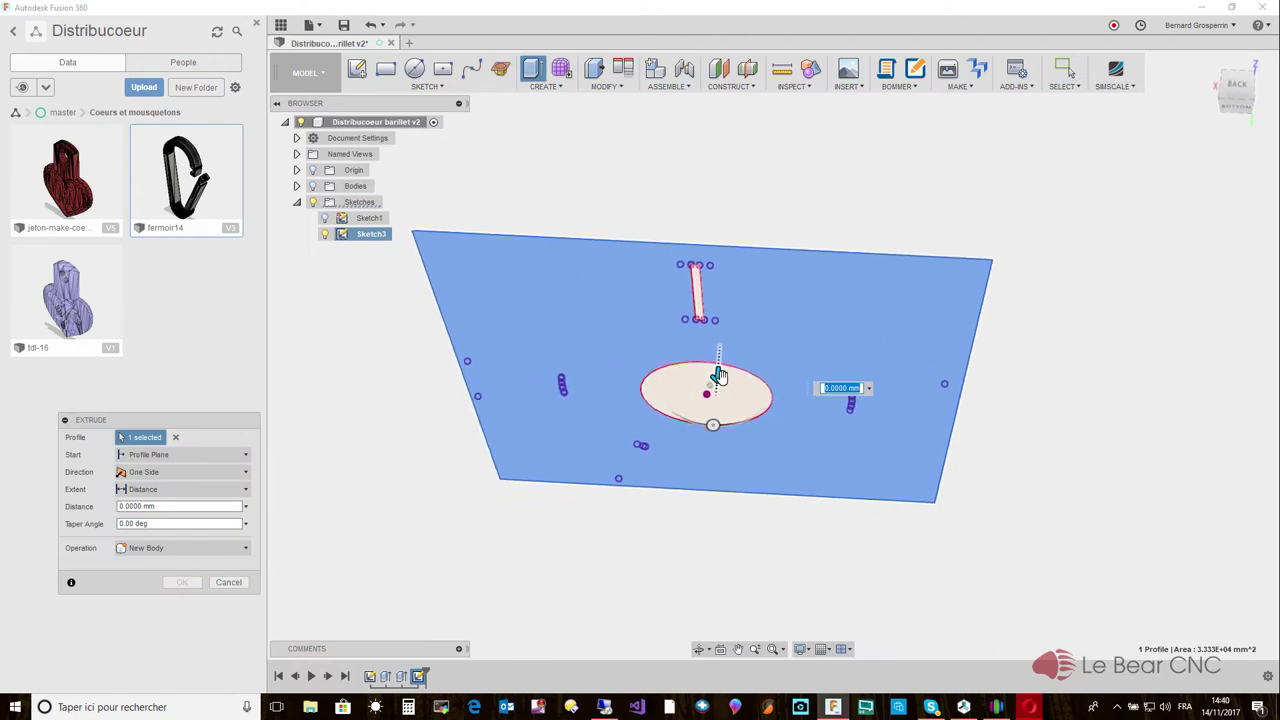
left_click_drag(718, 375, 719, 397)
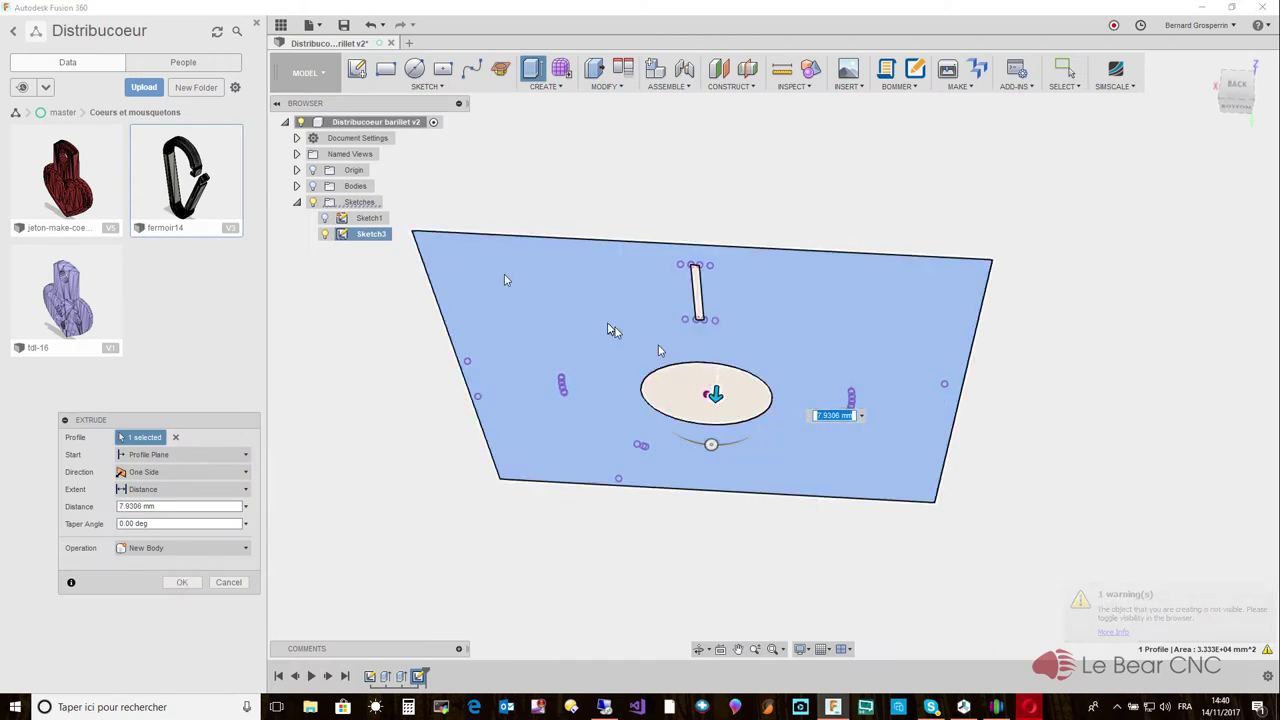
left_click(314, 187)
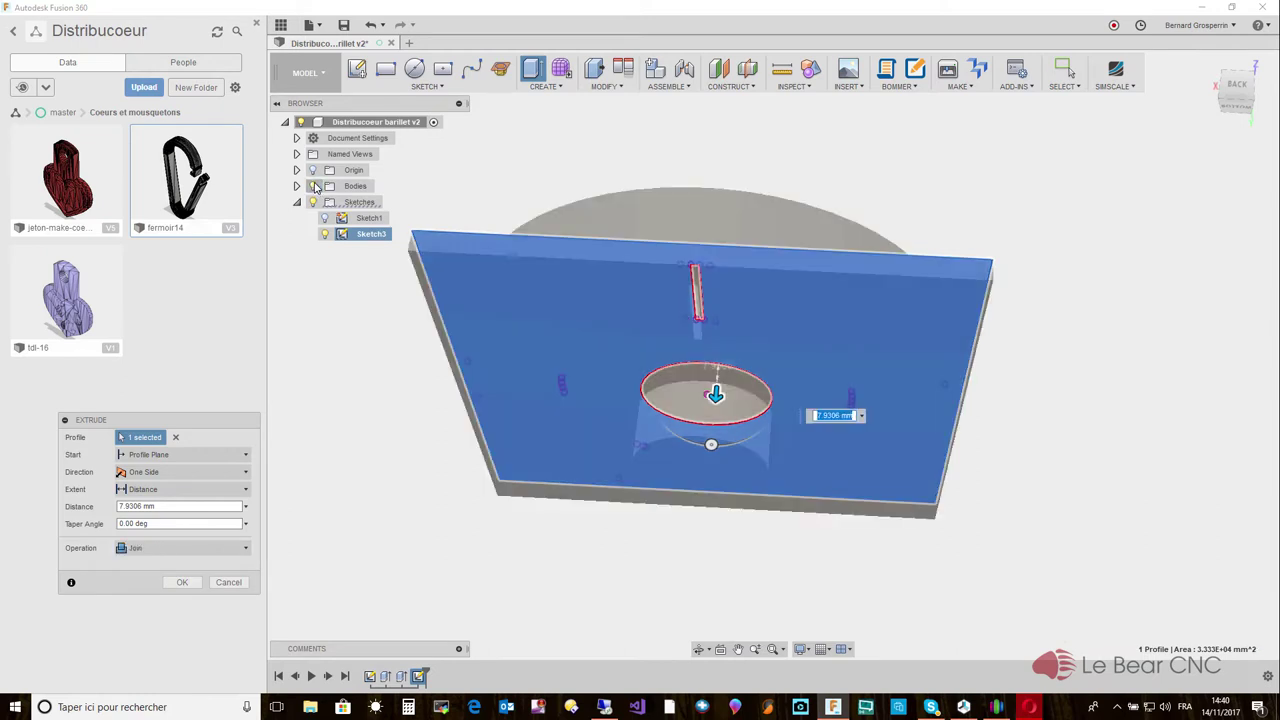
key("Return")
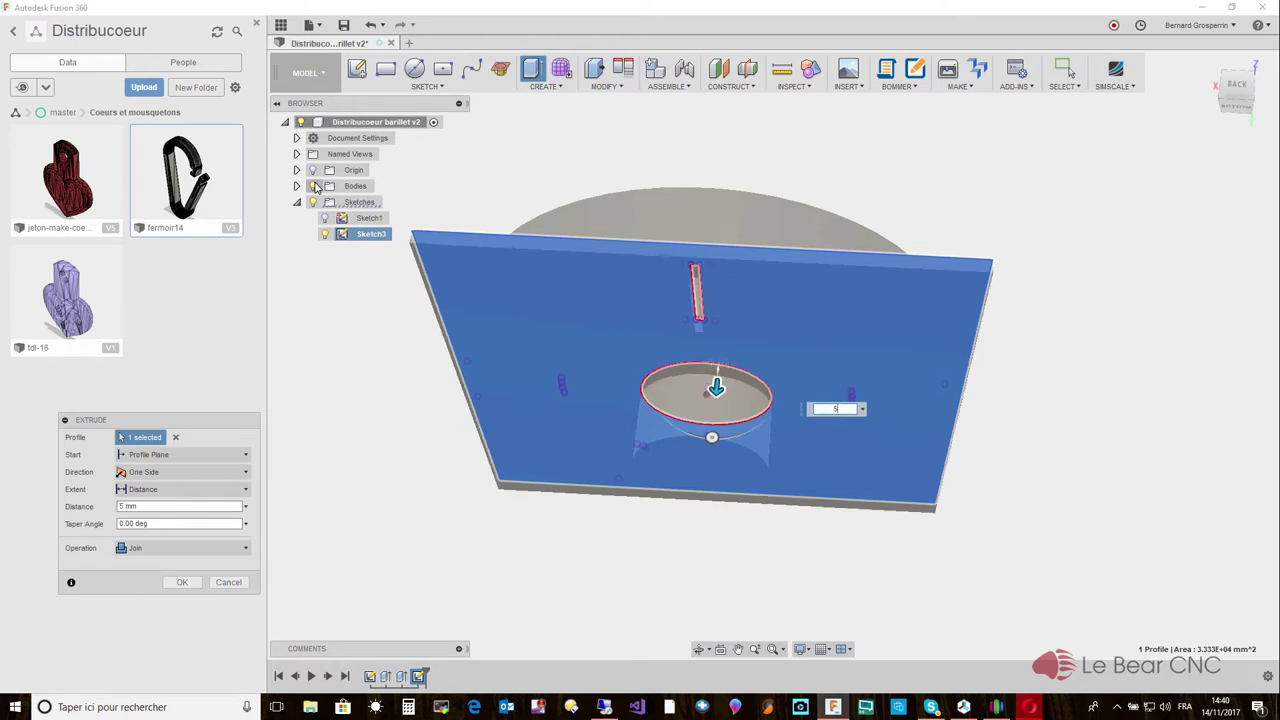
key("Return")
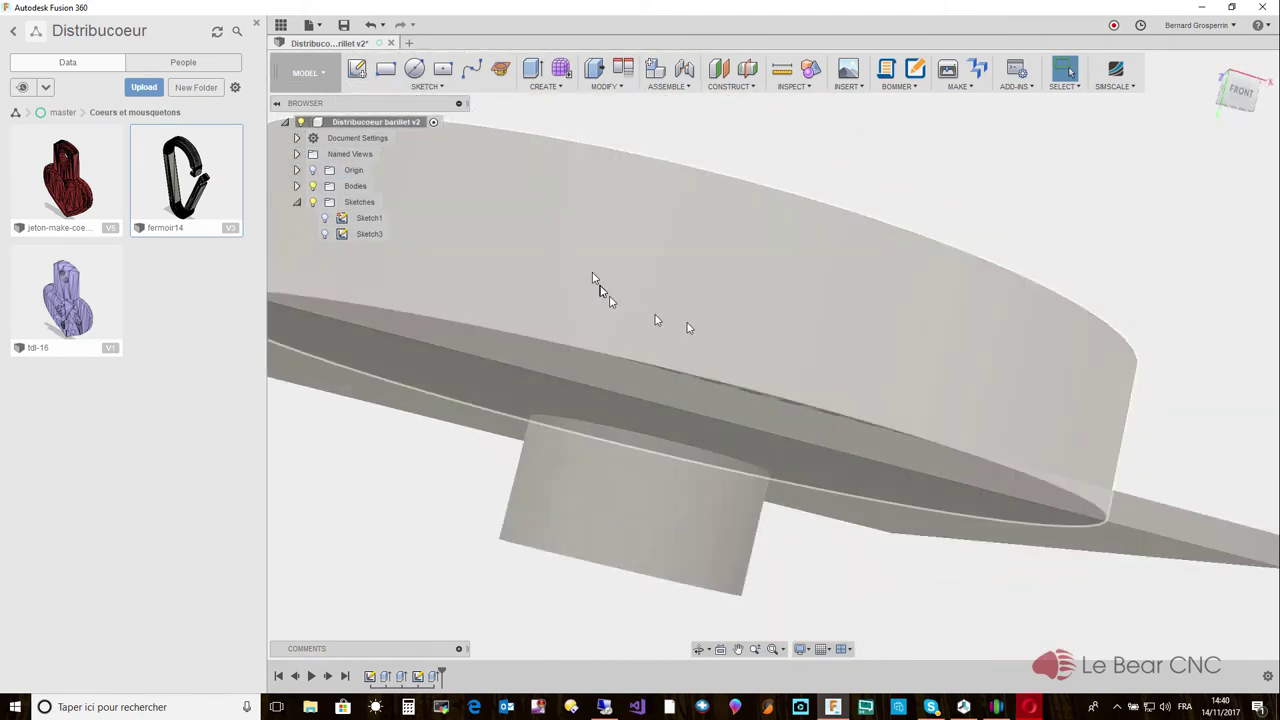
Try to offset the plate's narrow side face by 5 mm.
left_click(711, 416)
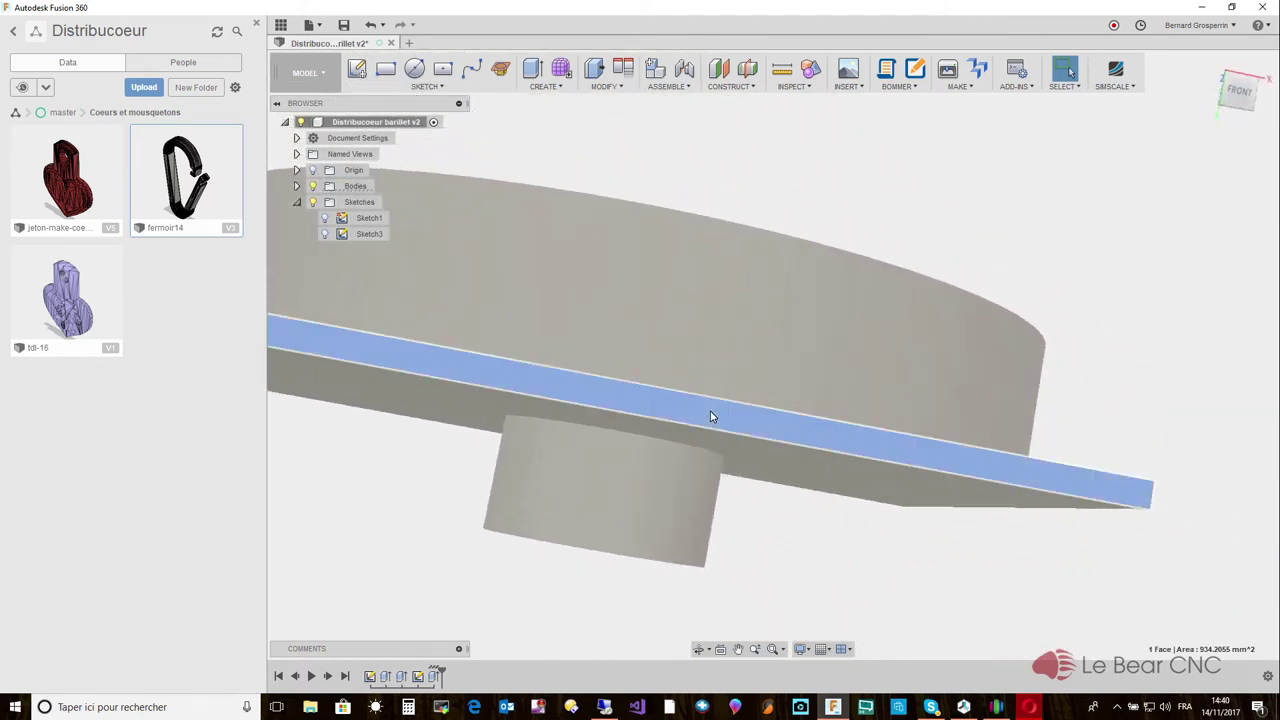
right_click(711, 416)
left_click(762, 392)
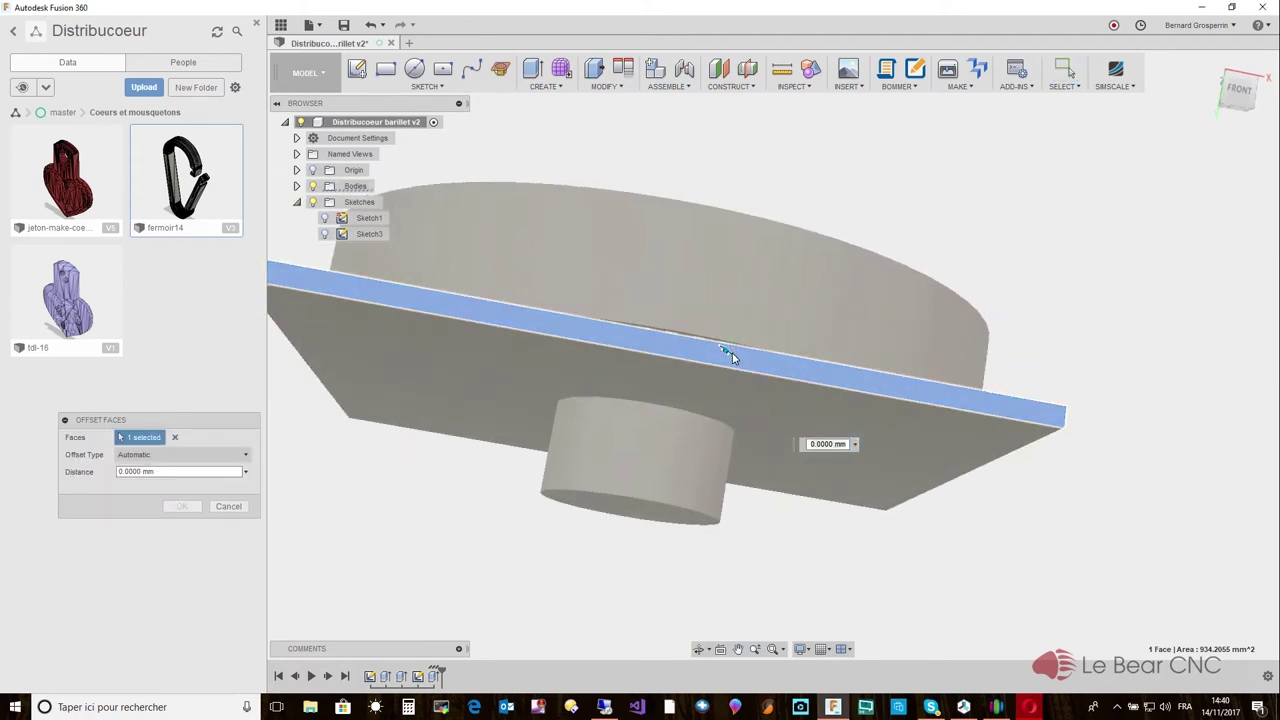
left_click(735, 352)
middle_click_drag(740, 347, 688, 289, "shift")
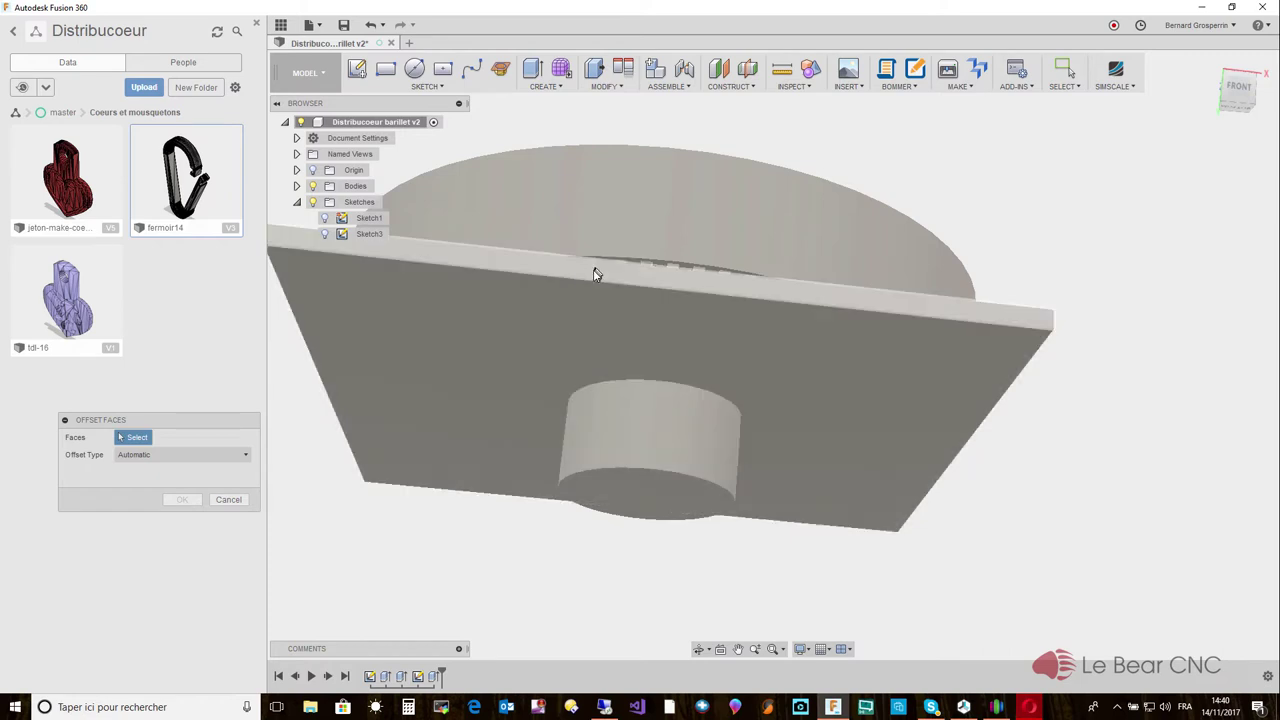
left_click(593, 271)
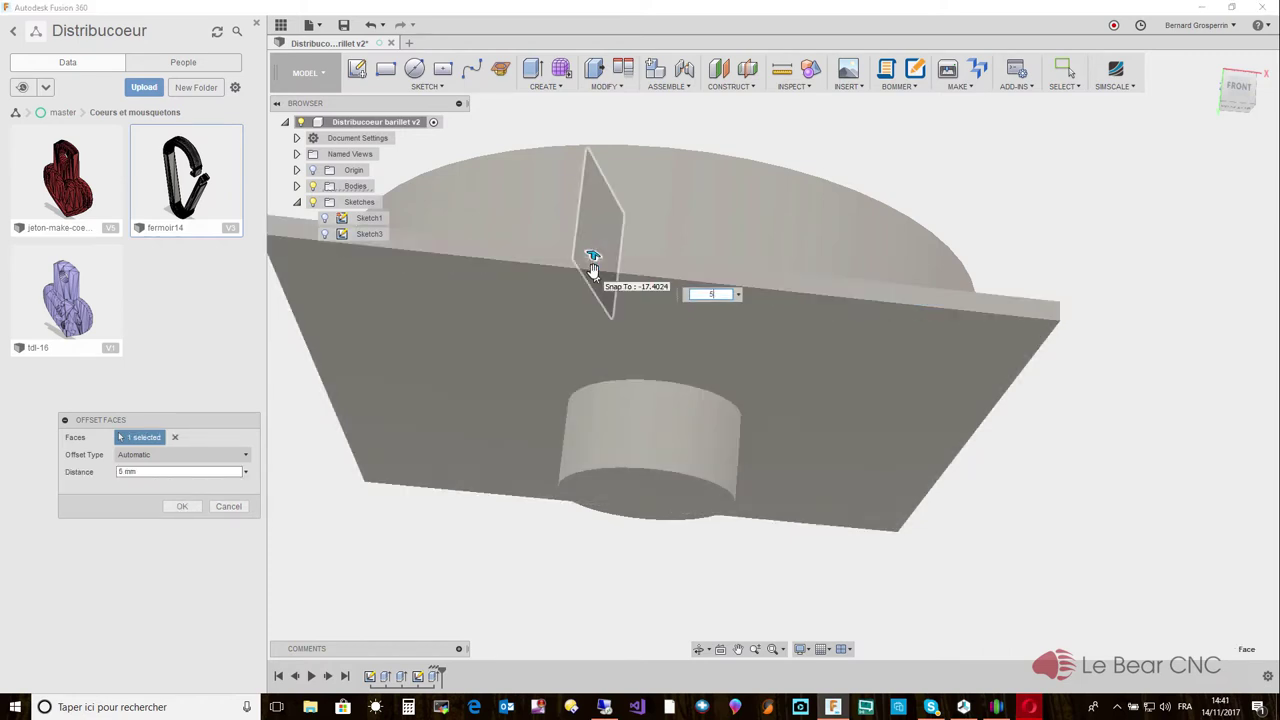
key("Return")
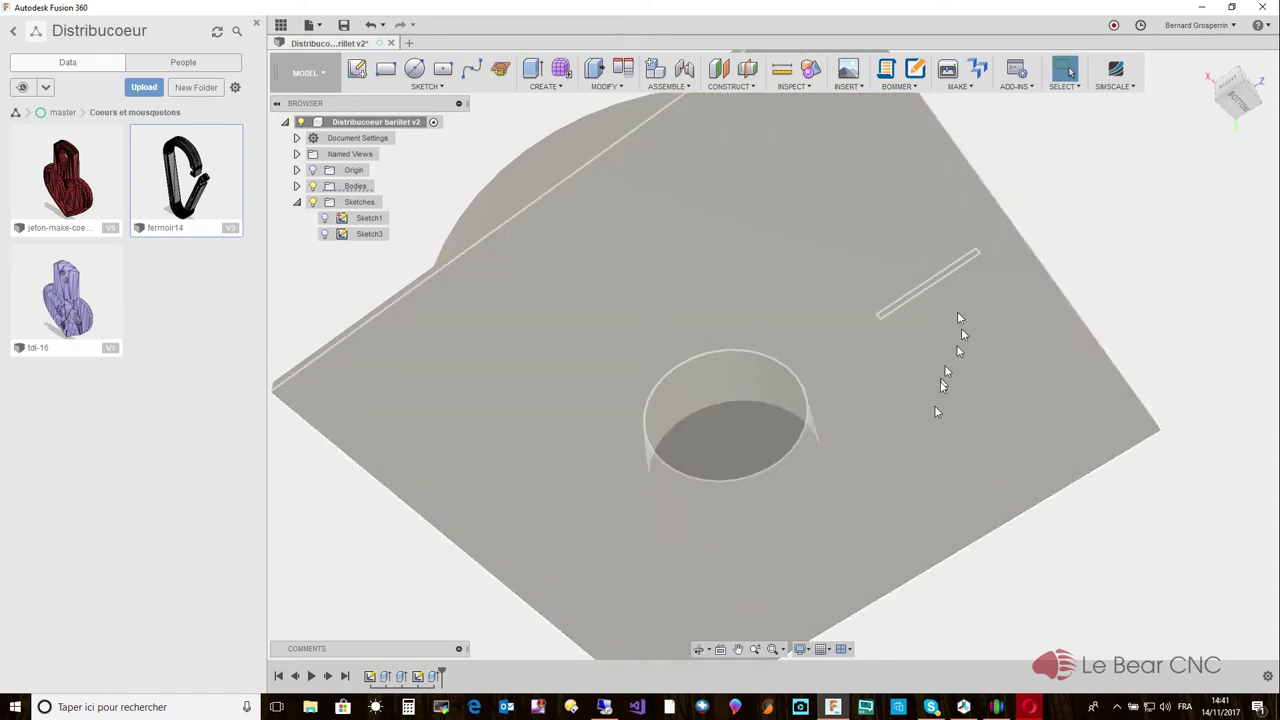
Measure the lengths of two adjacent outer edges of the plate from the top view.
middle_click_drag(900, 467, 790, 401, "shift")
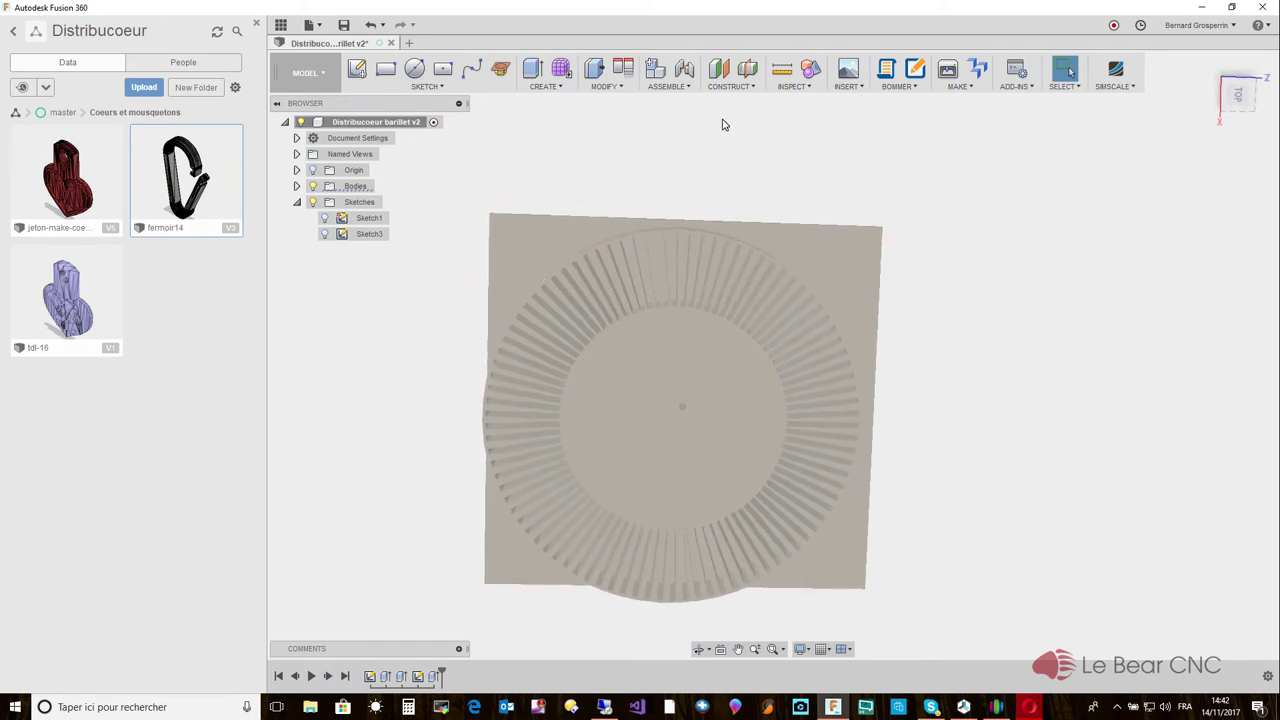
left_click(779, 72)
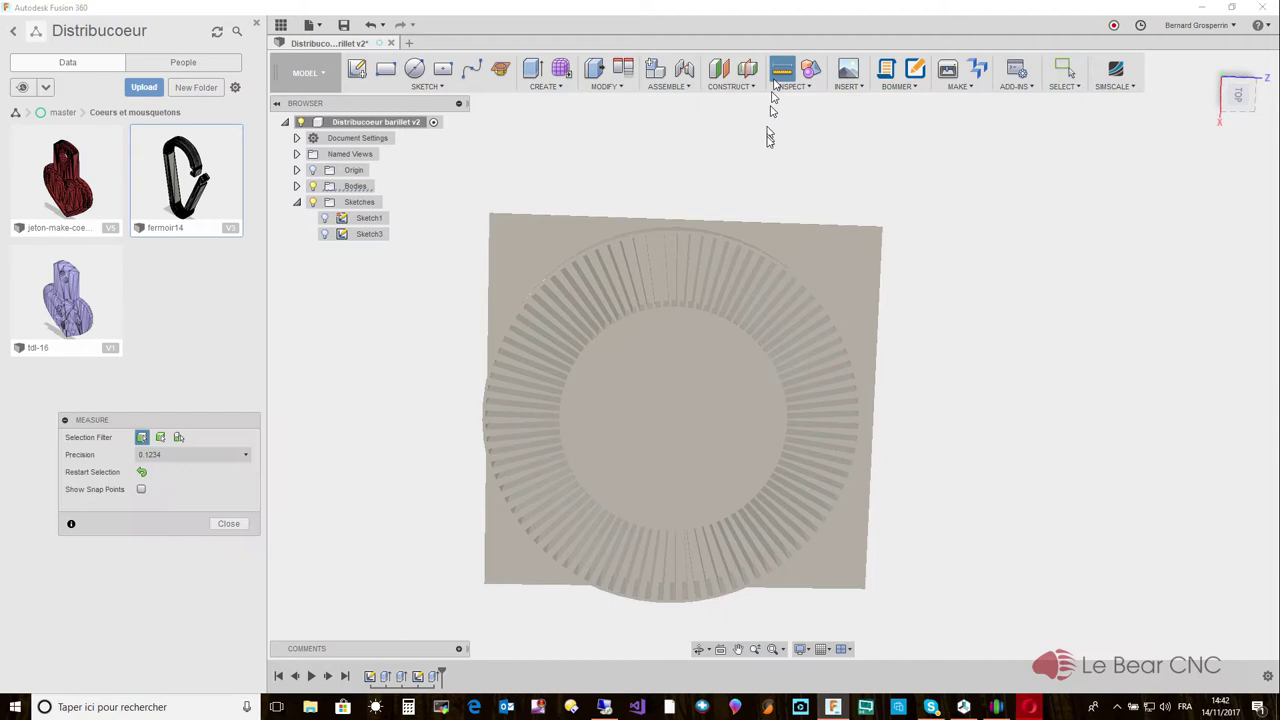
left_click(768, 228)
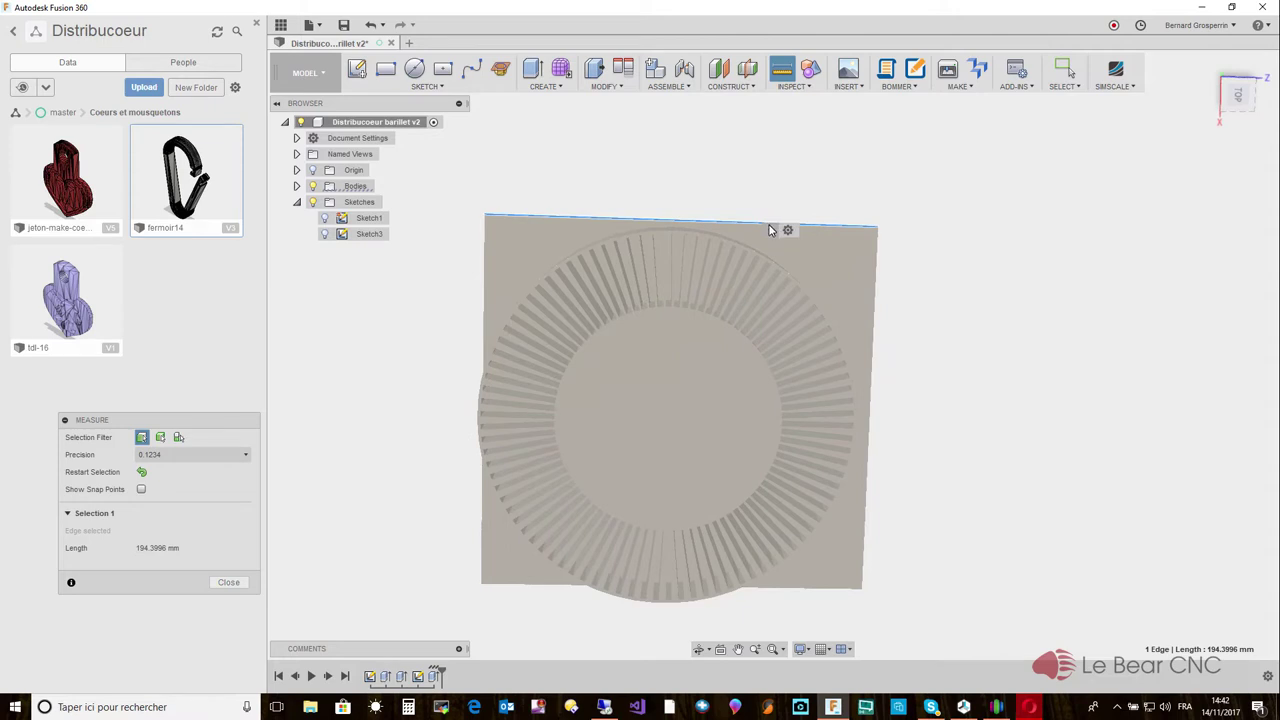
left_click(874, 331)
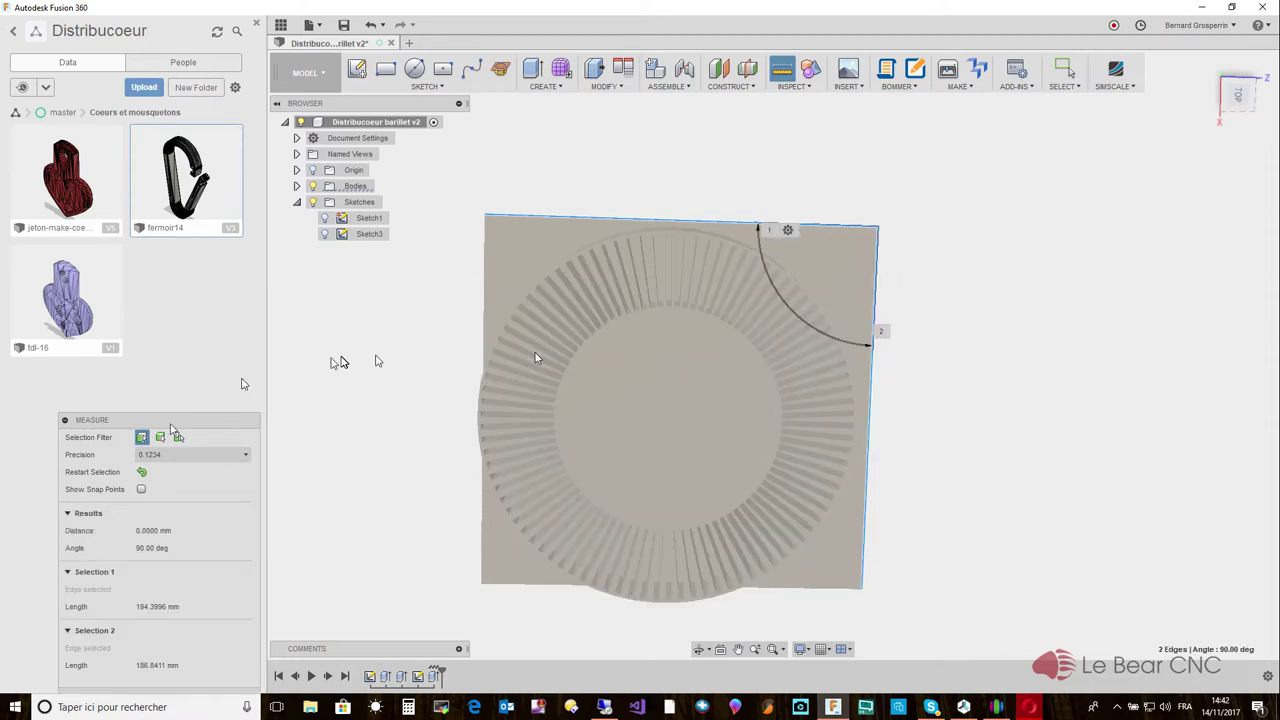
key("Escape")
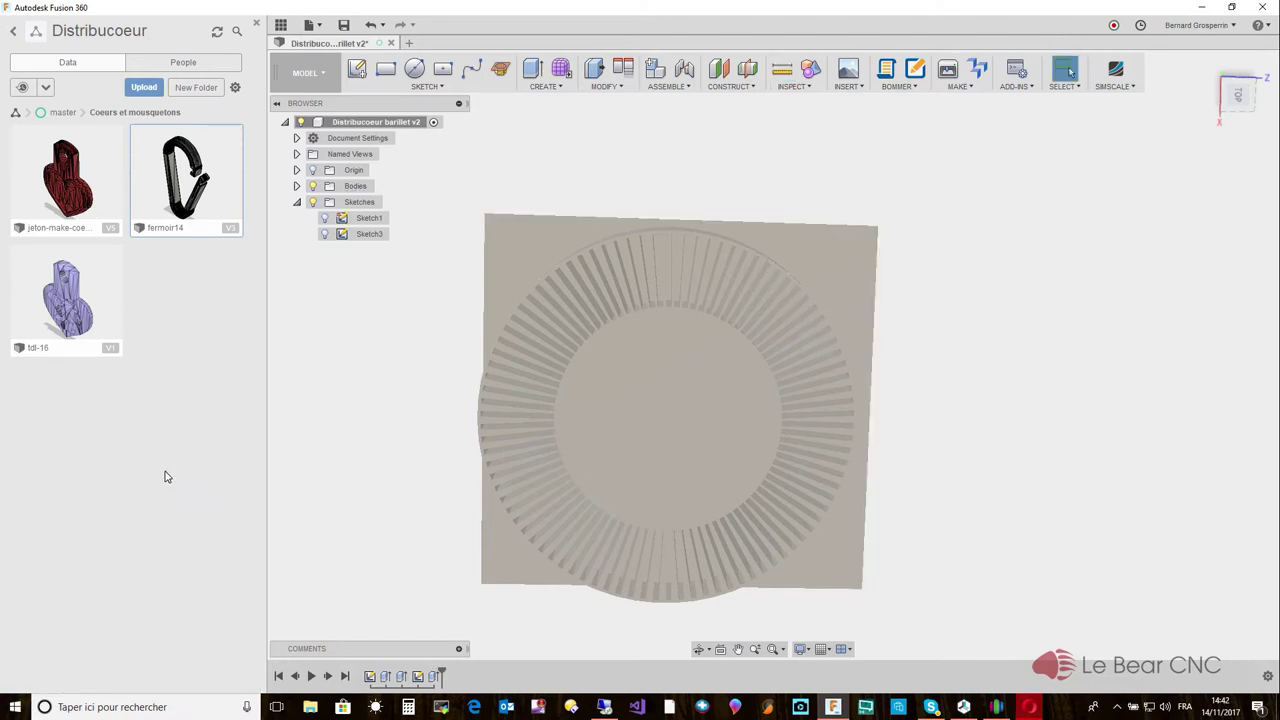
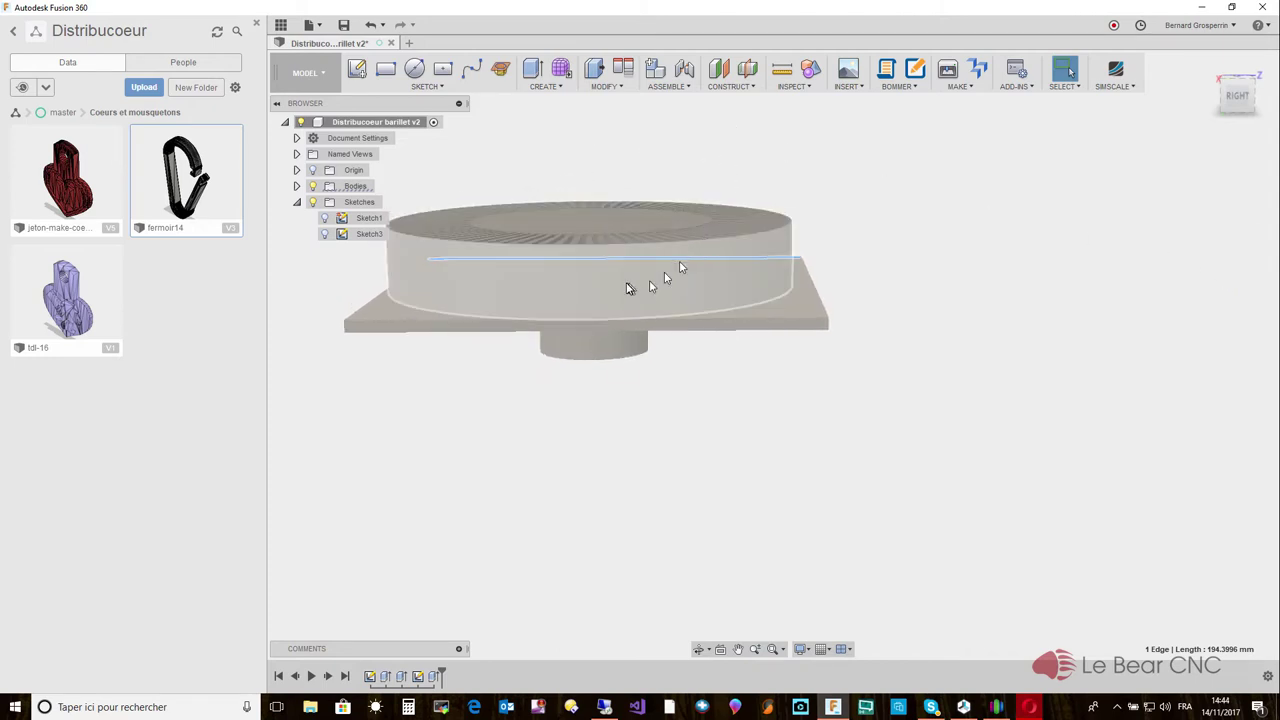
Show Sketch3 and open it for editing, viewed from below with the bodies hidden.
middle_click_drag(668, 350, 800, 280, "shift")
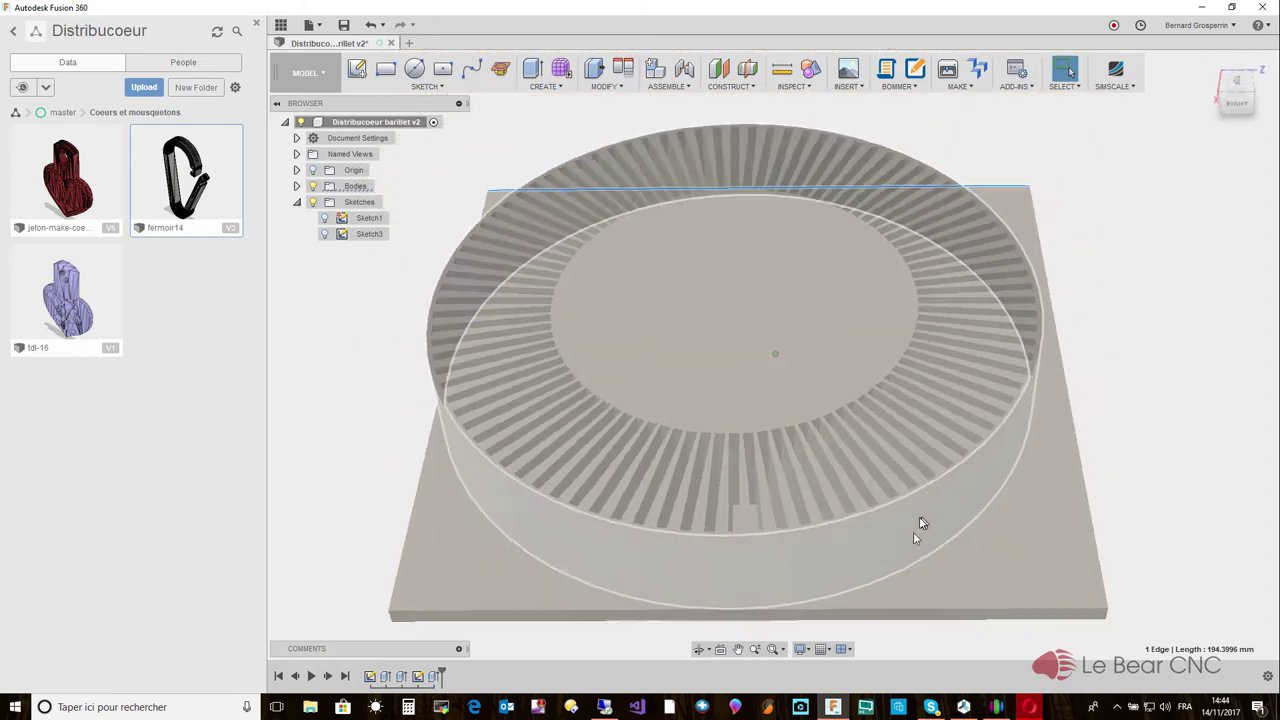
middle_click_drag(913, 535, 890, 491, "shift")
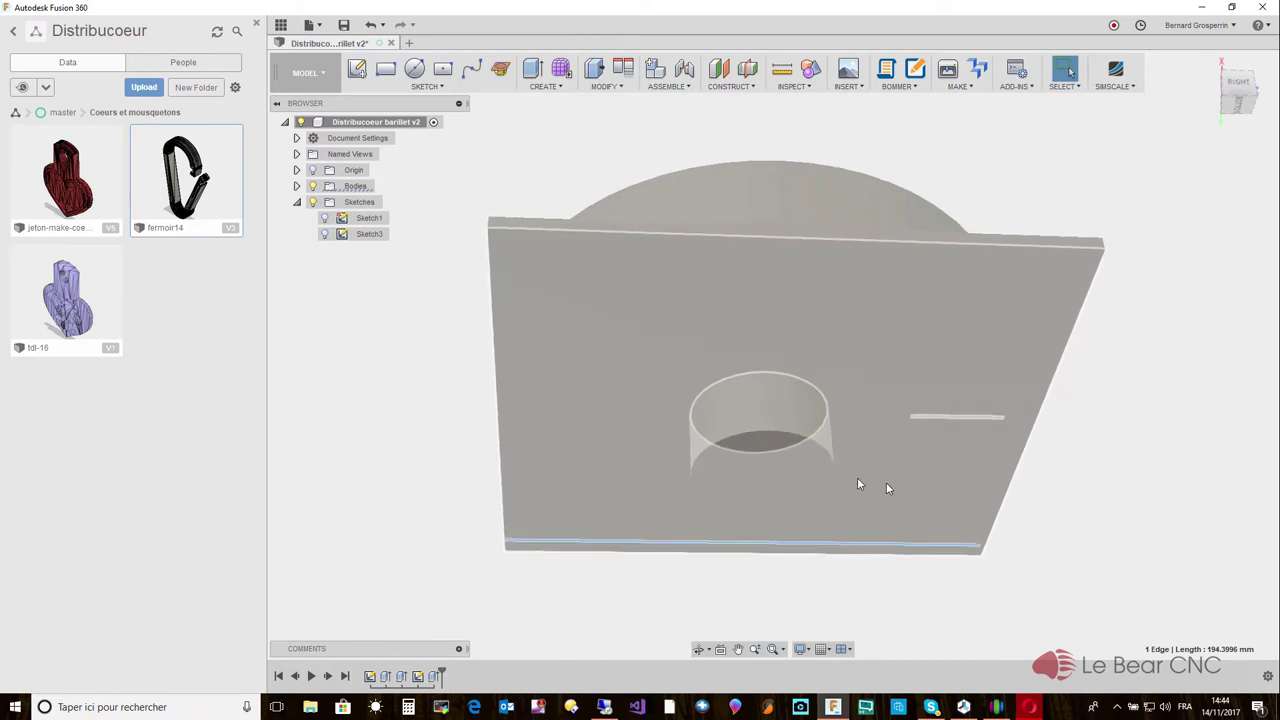
left_click(325, 235)
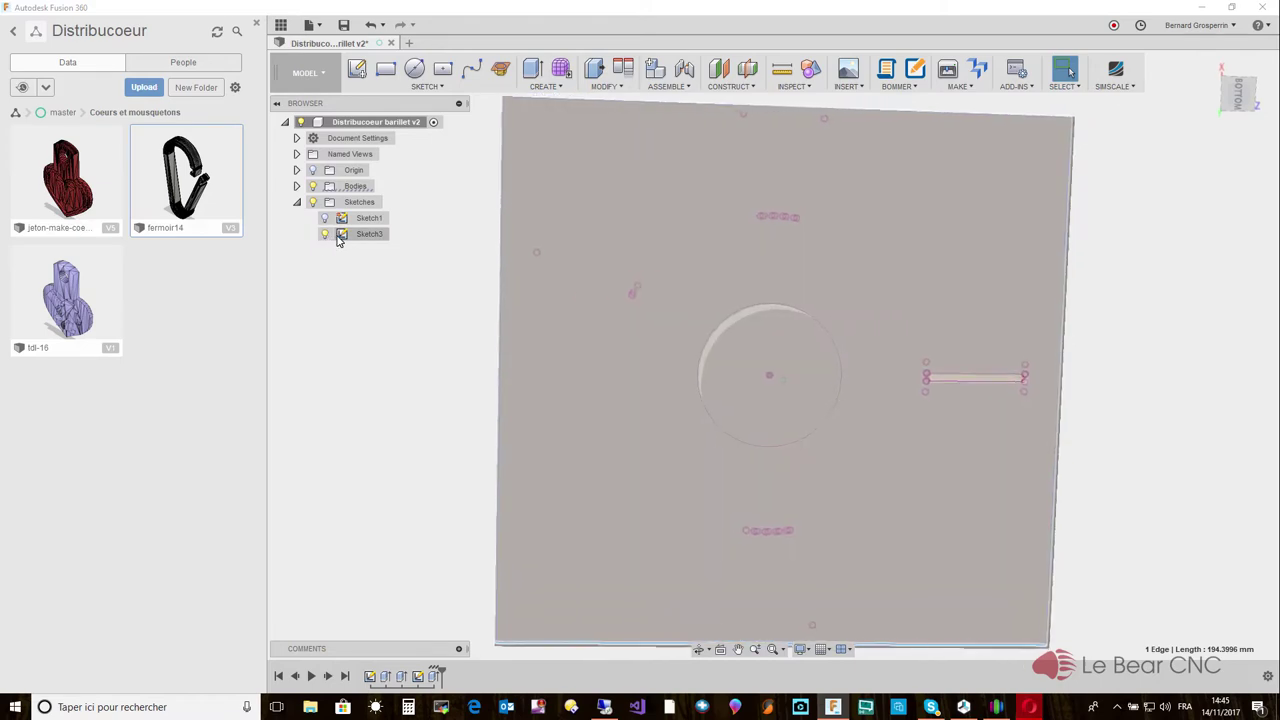
right_click(338, 236)
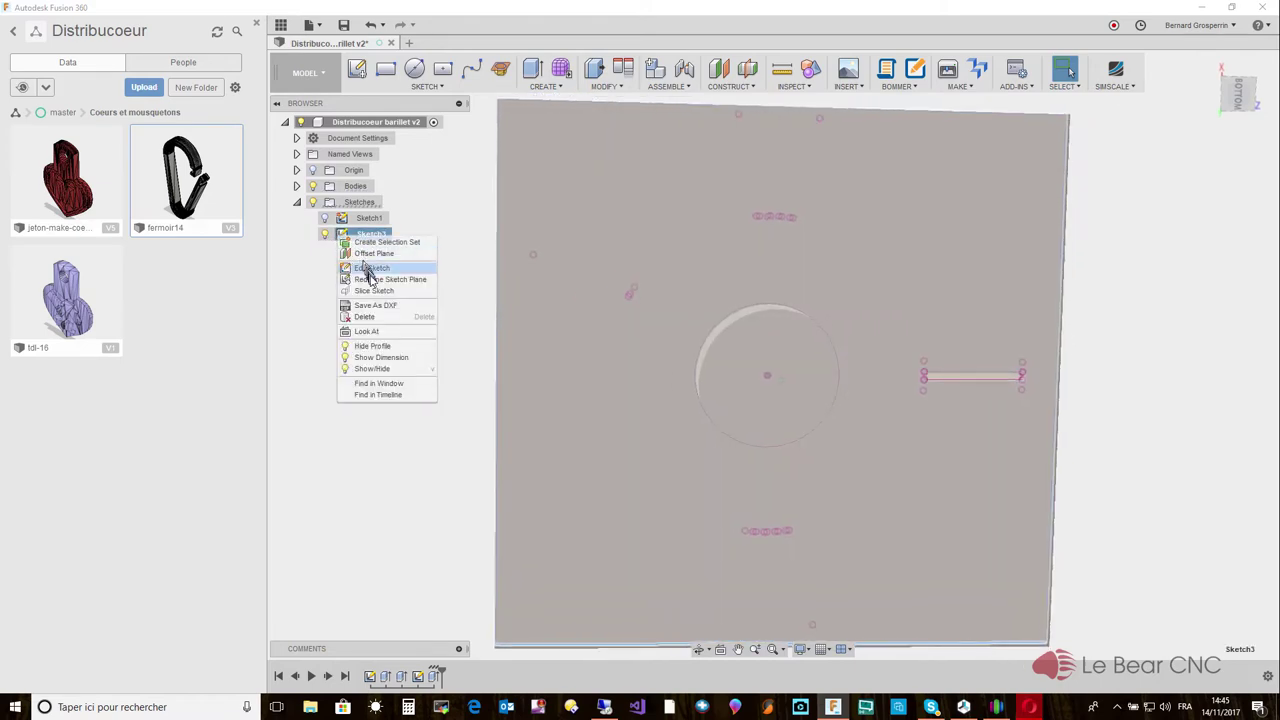
left_click(370, 268)
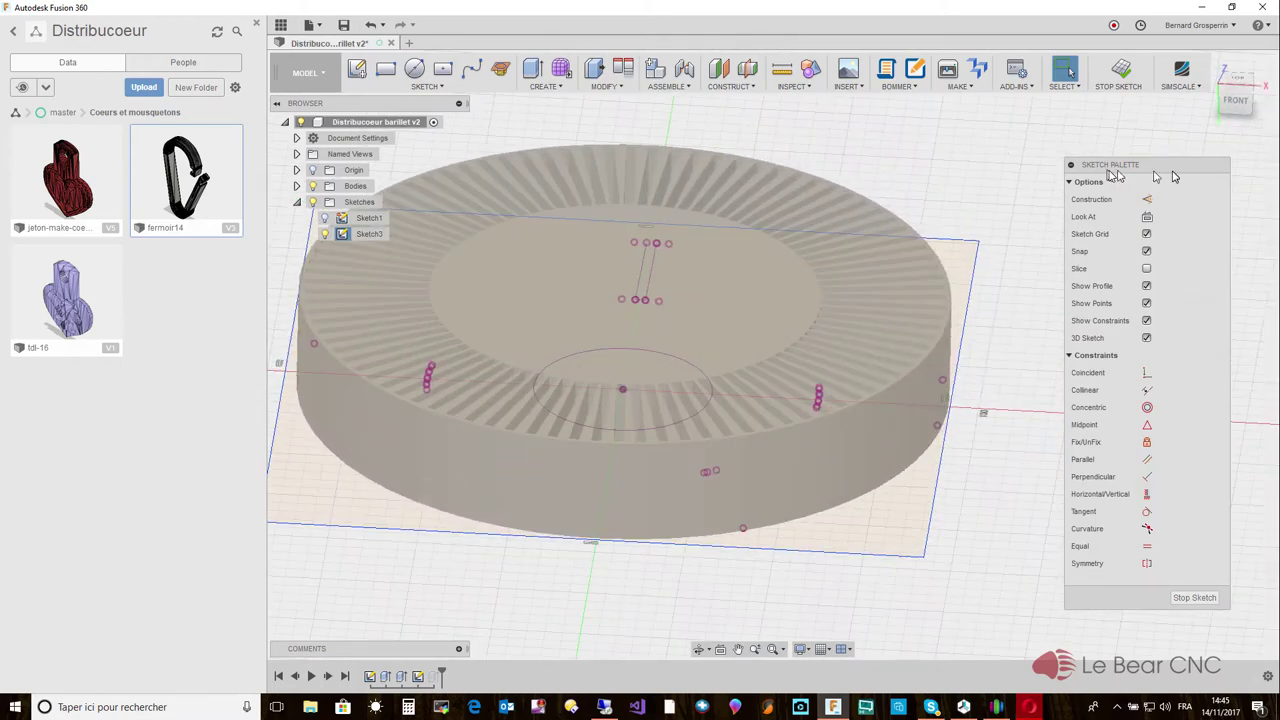
left_click(1238, 103)
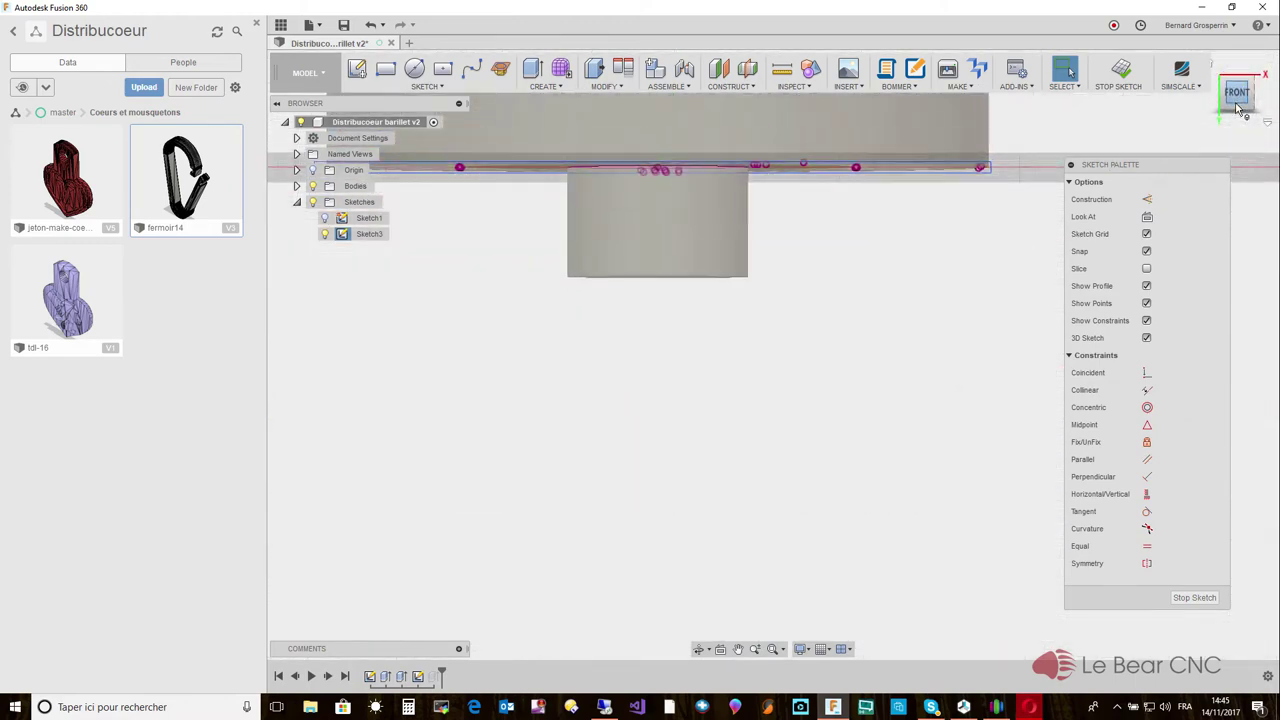
left_click(1240, 108)
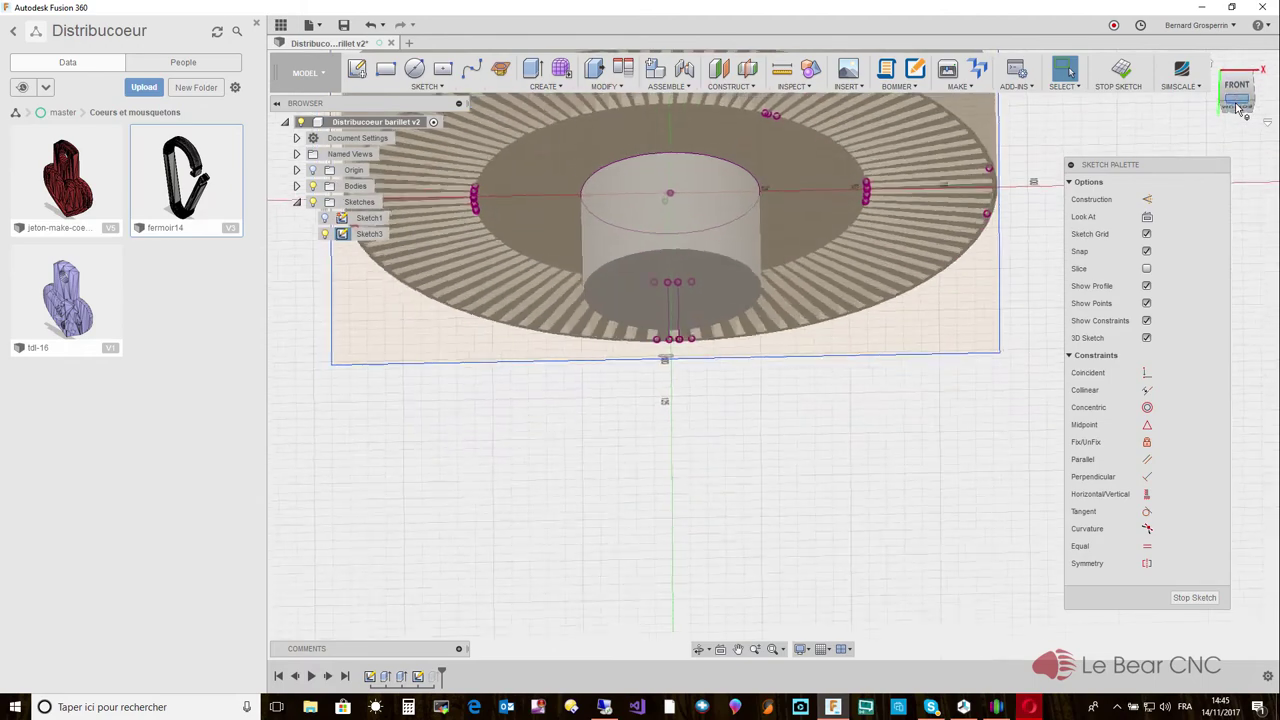
left_click(1237, 108)
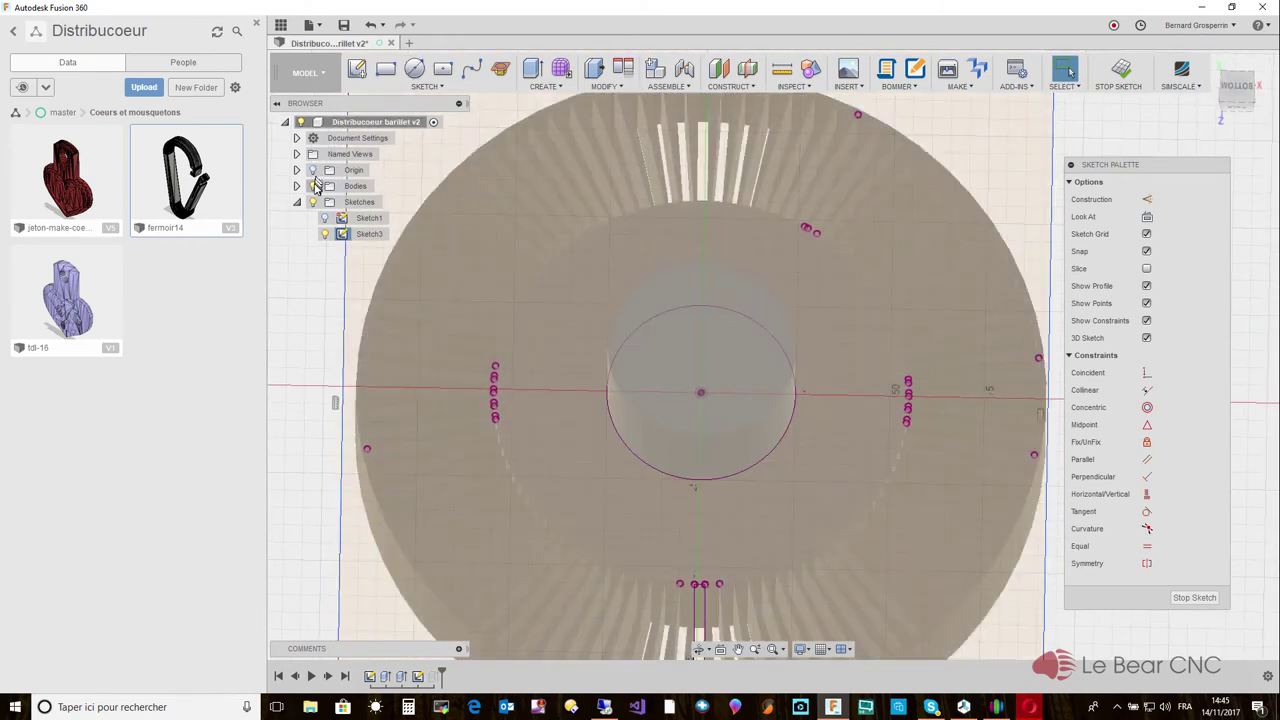
left_click(314, 186)
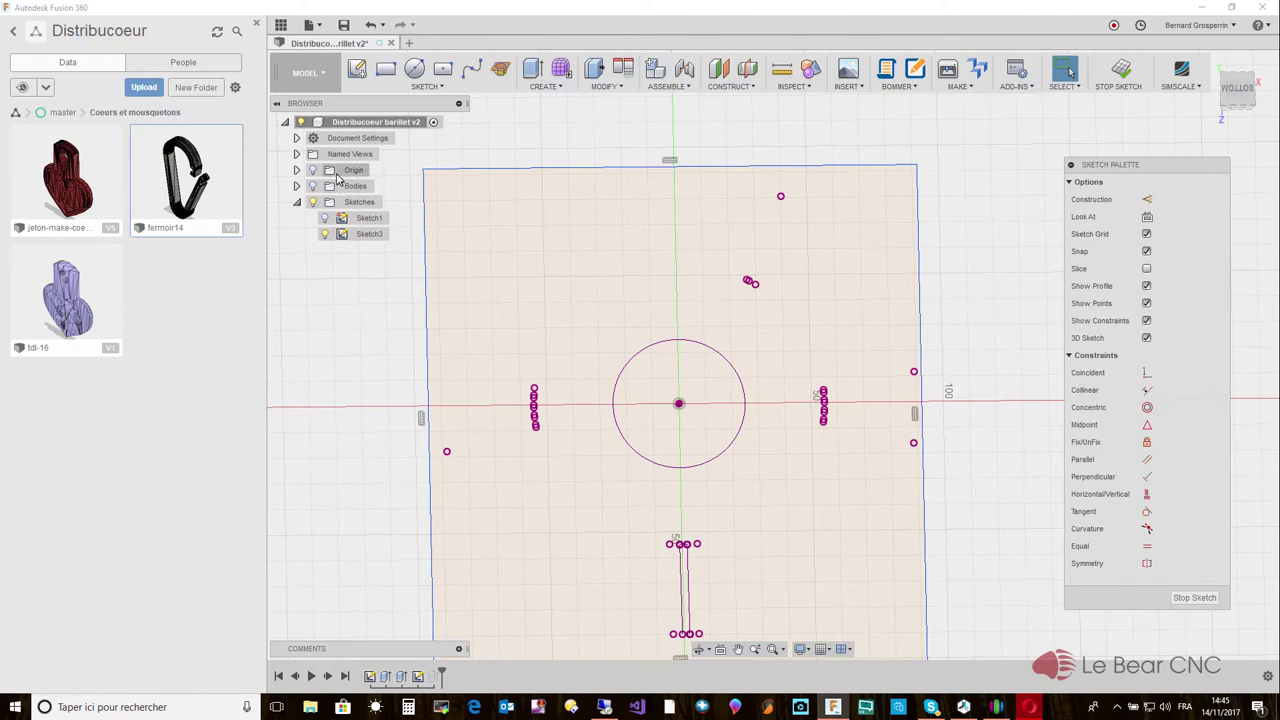
Sketch a 6 mm wide rectangle from the plate's corner along the full length of one side edge.
left_click(386, 70)
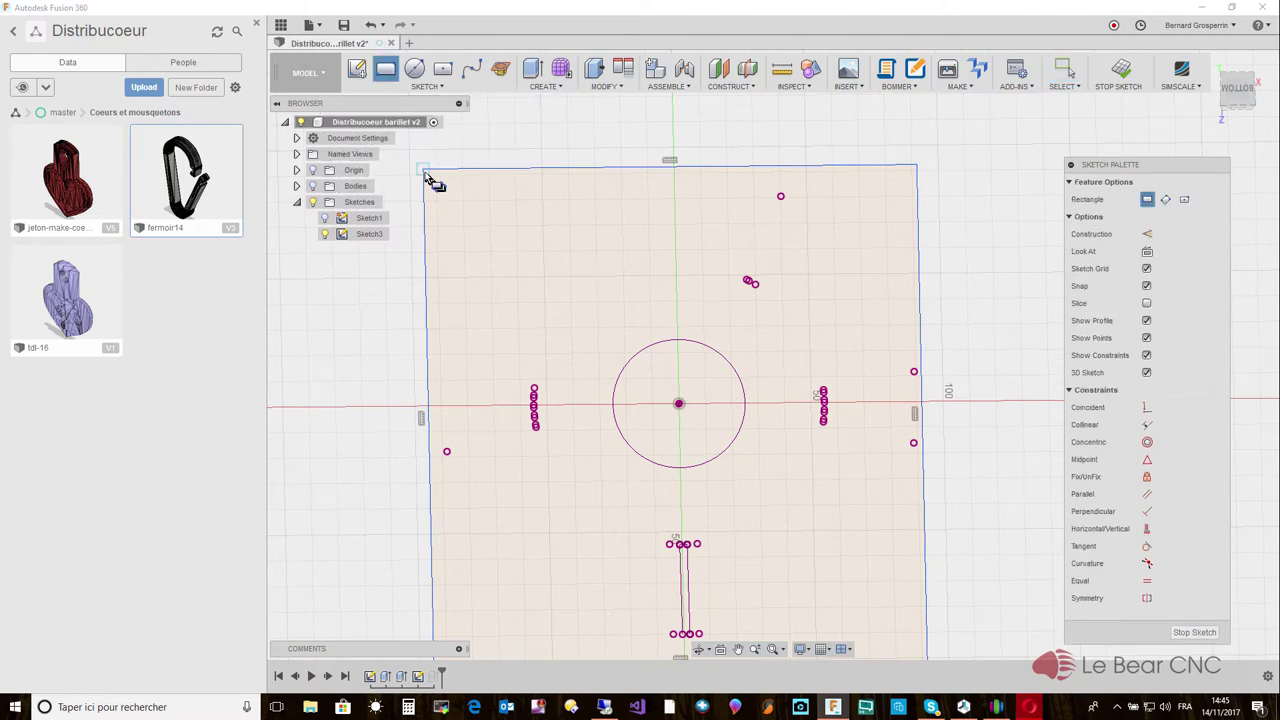
left_click(425, 176)
scroll(460, 268, "down", 3)
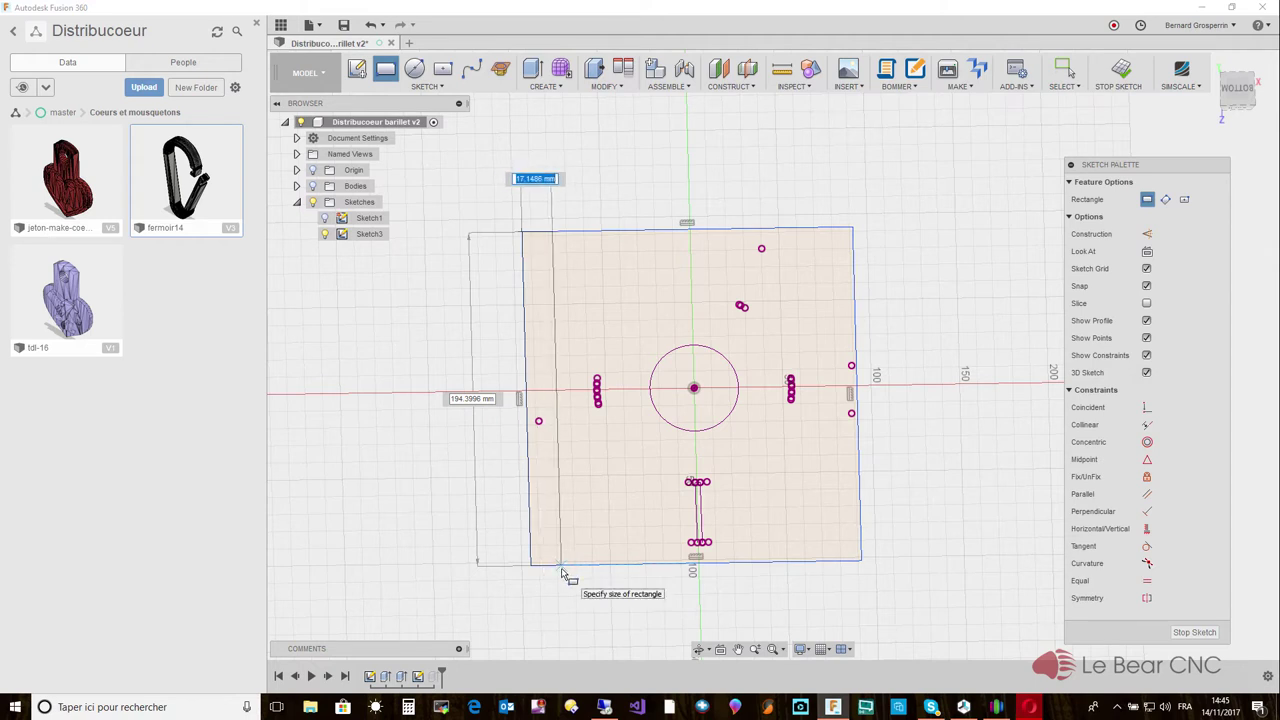
key("Tab")
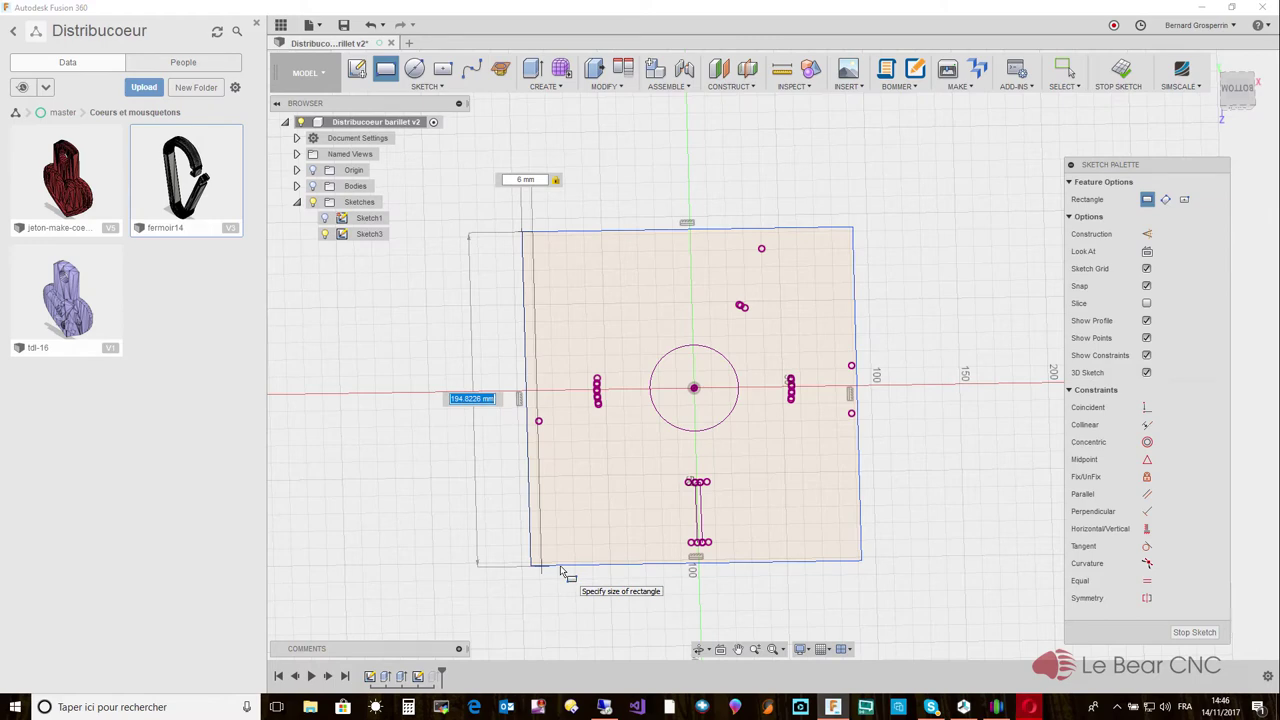
scroll(561, 569, "up", 5)
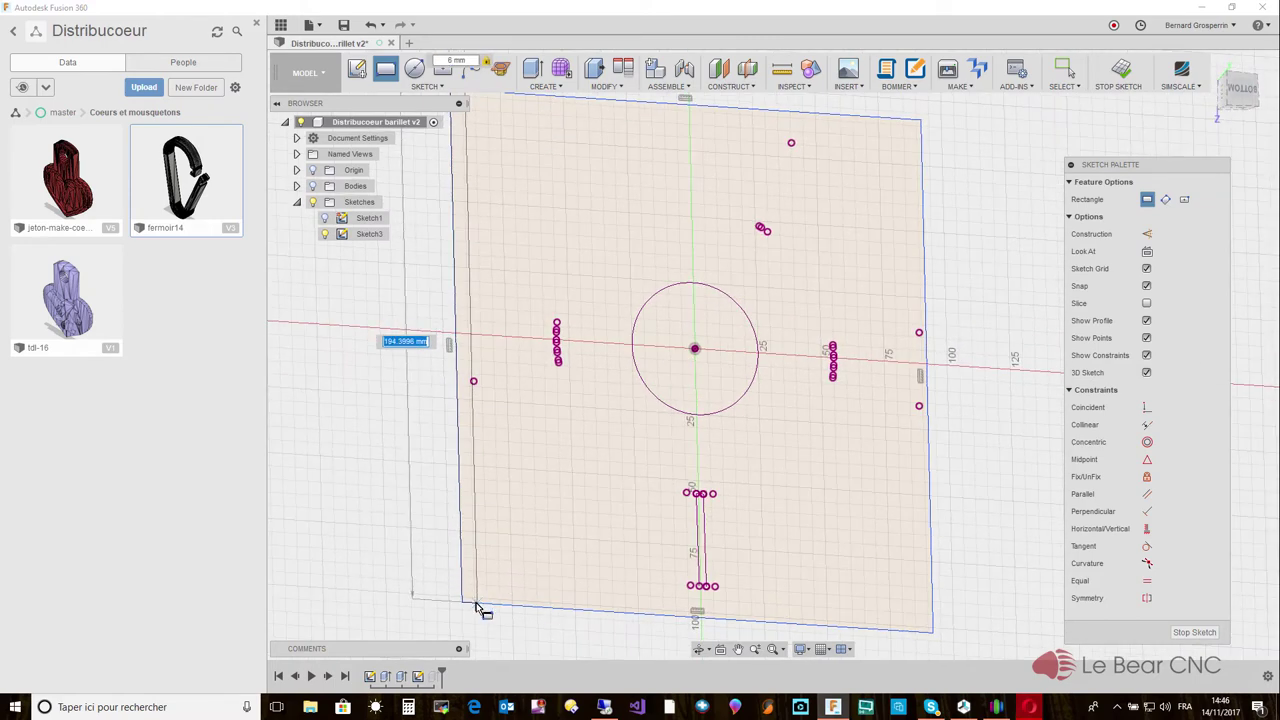
Sketch a matching 6 mm wide rectangle along the full length of the plate's opposite side edge.
scroll(477, 607, "down", 1)
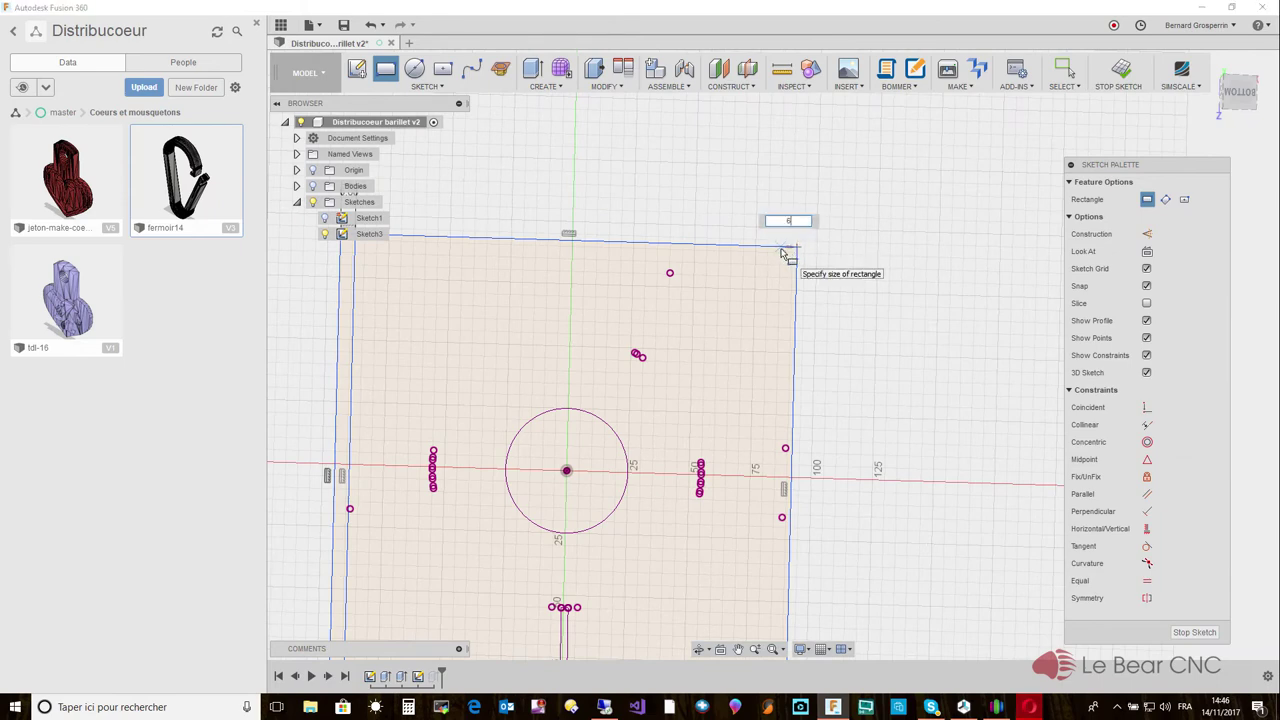
scroll(776, 500, "down", 2)
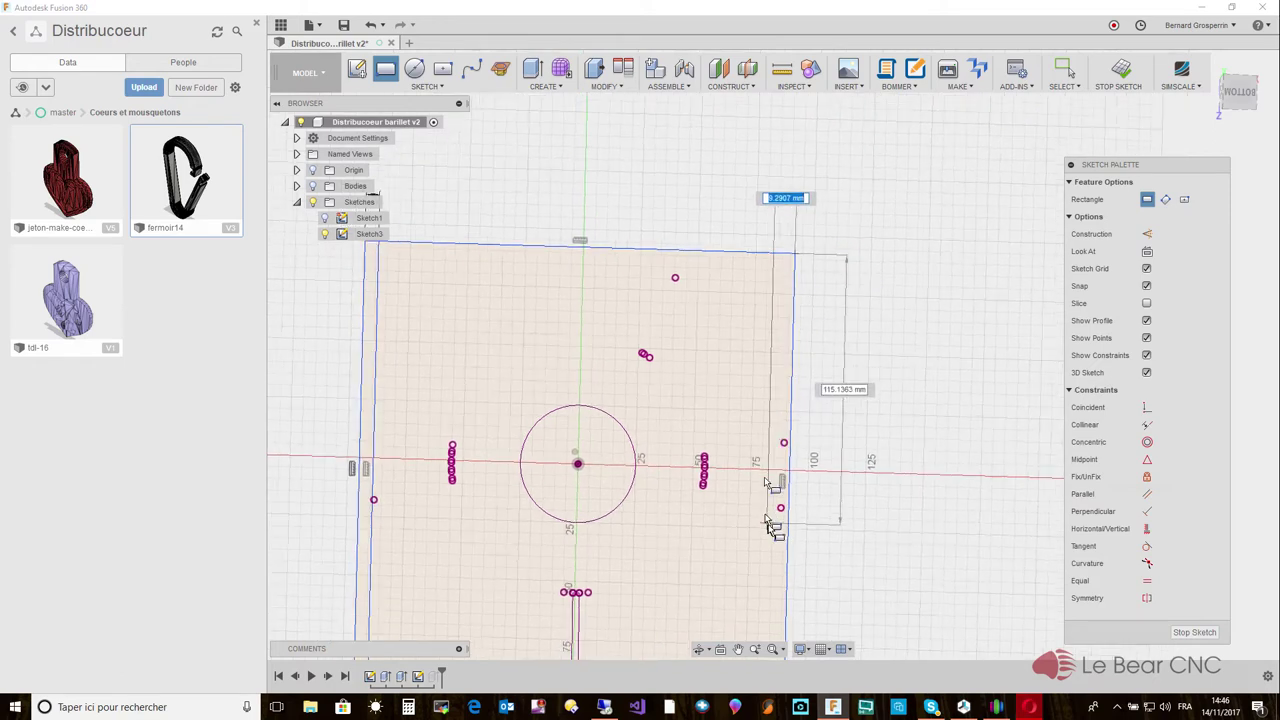
scroll(800, 583, "down", 2)
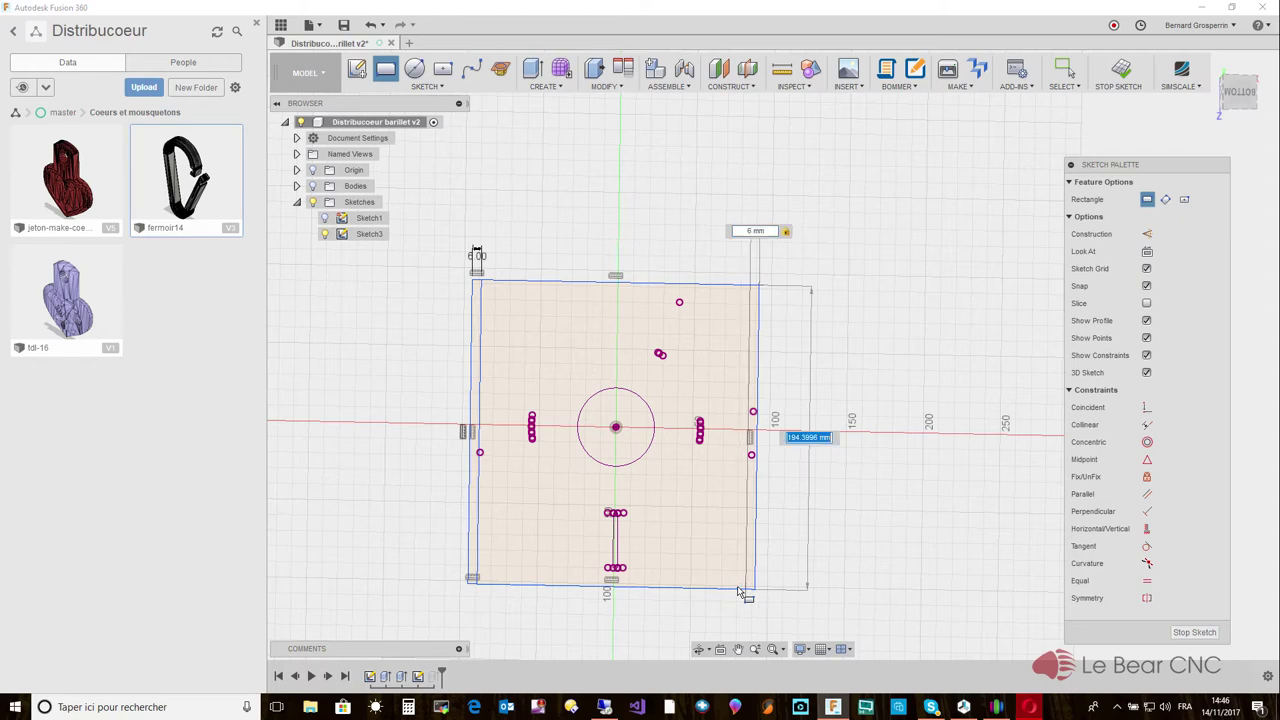
scroll(738, 590, "up", 5)
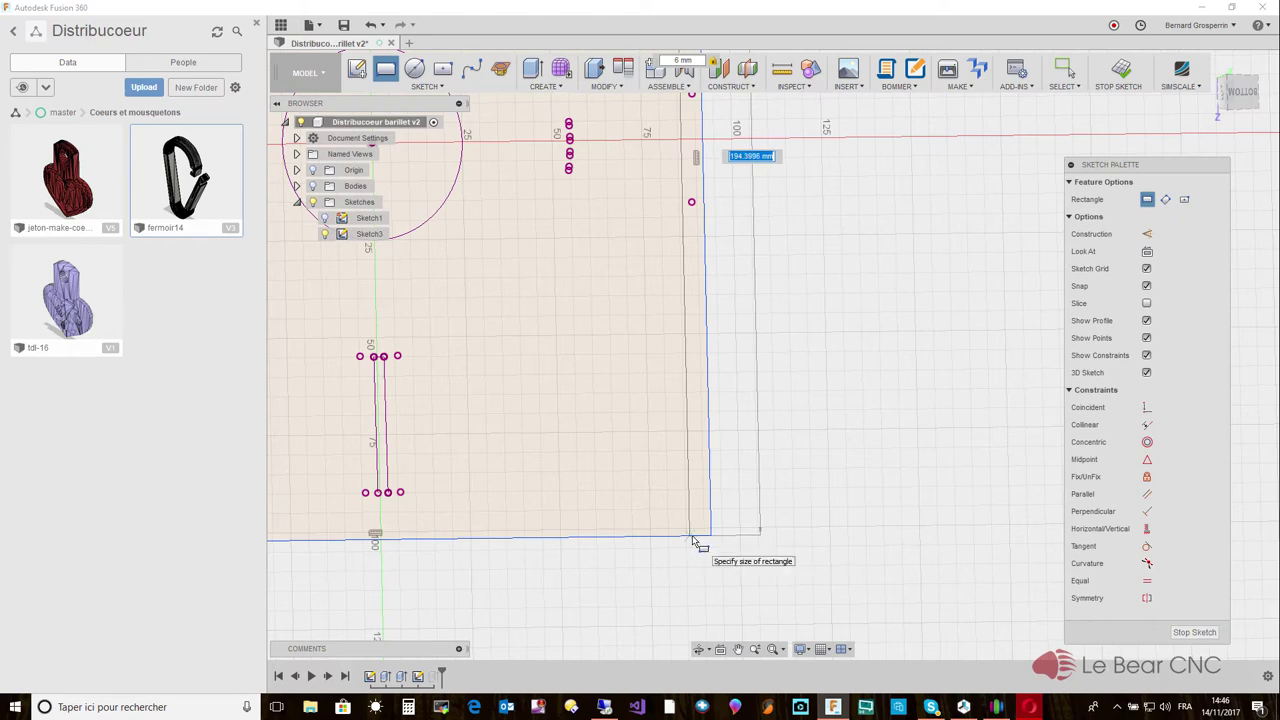
left_click(697, 541)
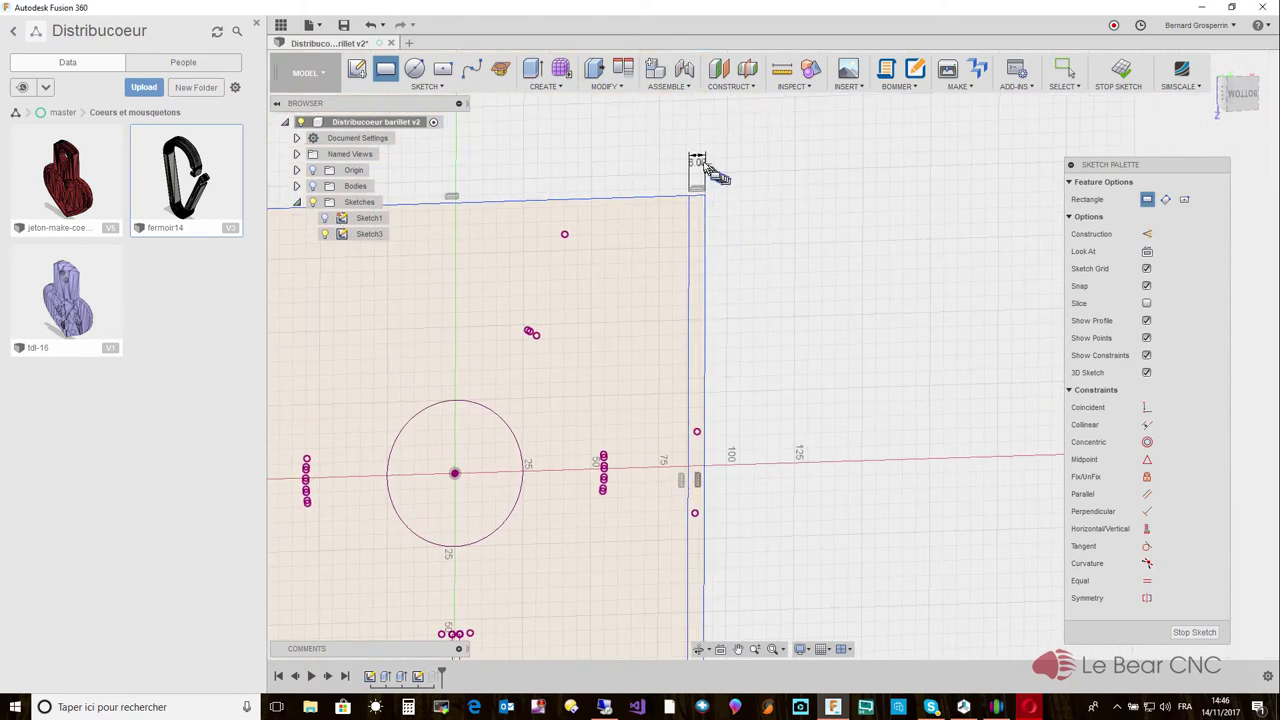
key("Escape")
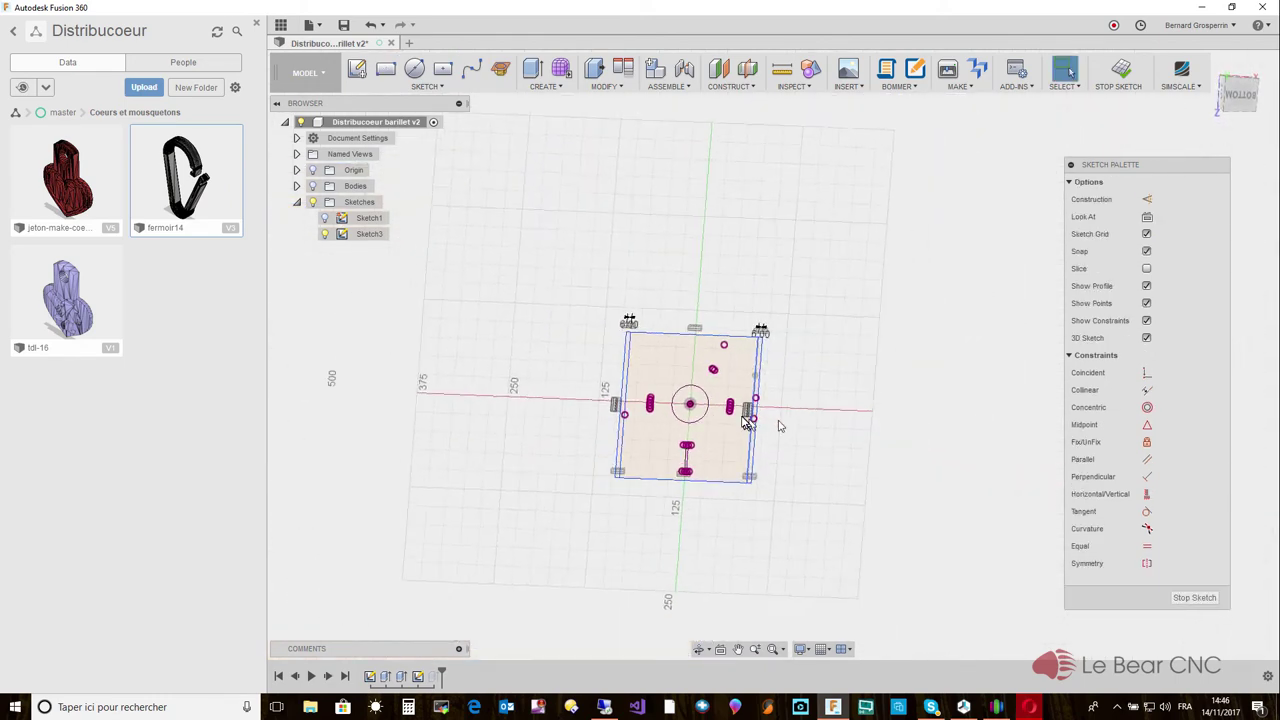
Show the bodies again, expand their list and finish the sketch.
middle_click_drag(712, 316, 586, 290, "shift")
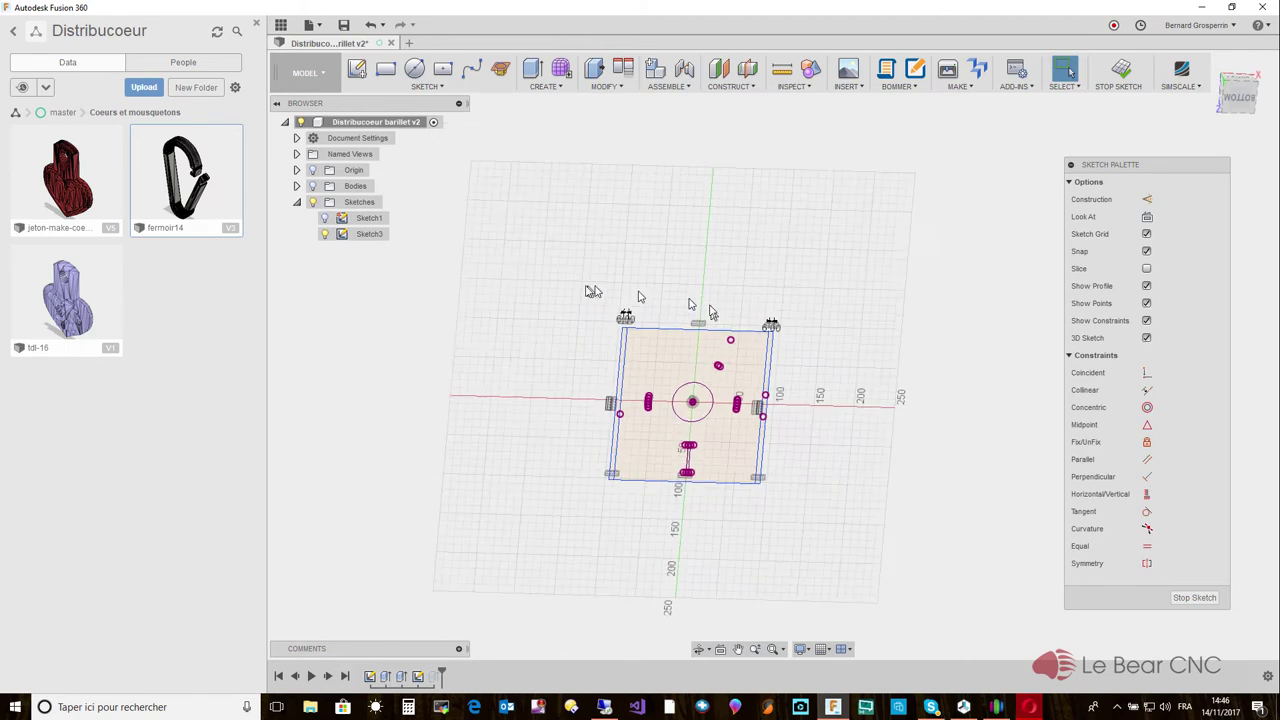
left_click(313, 187)
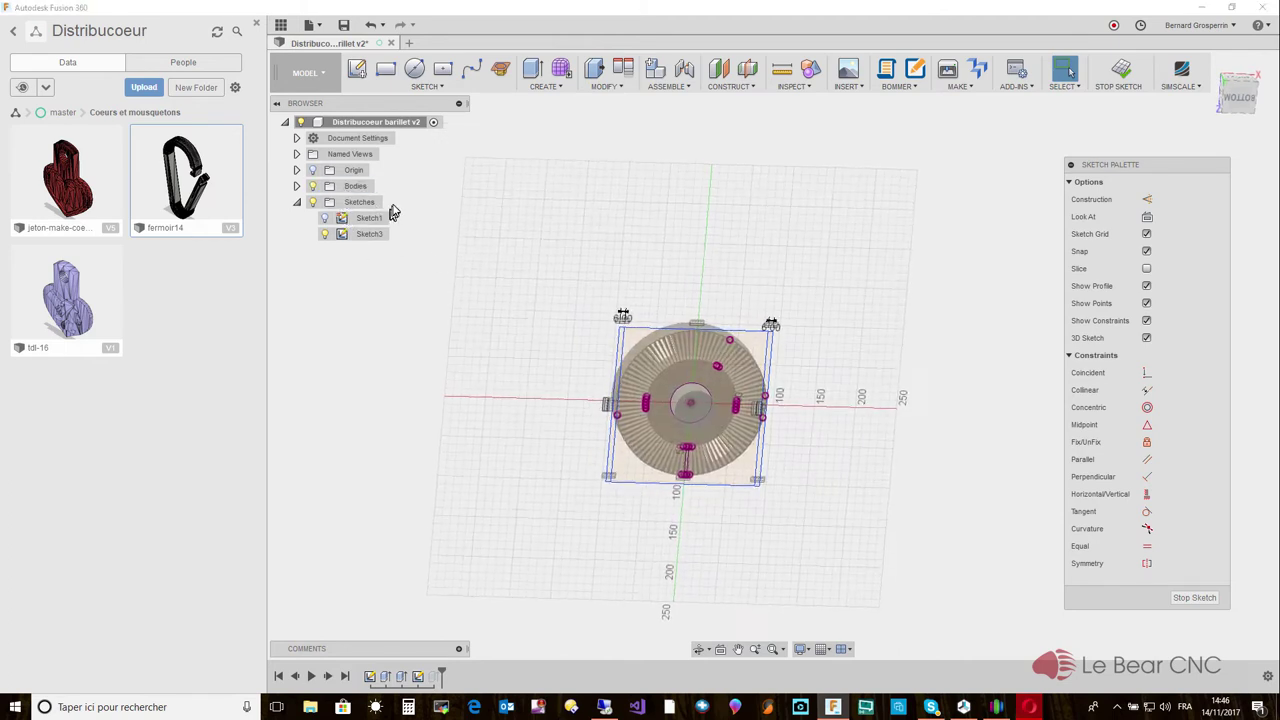
left_click(297, 187)
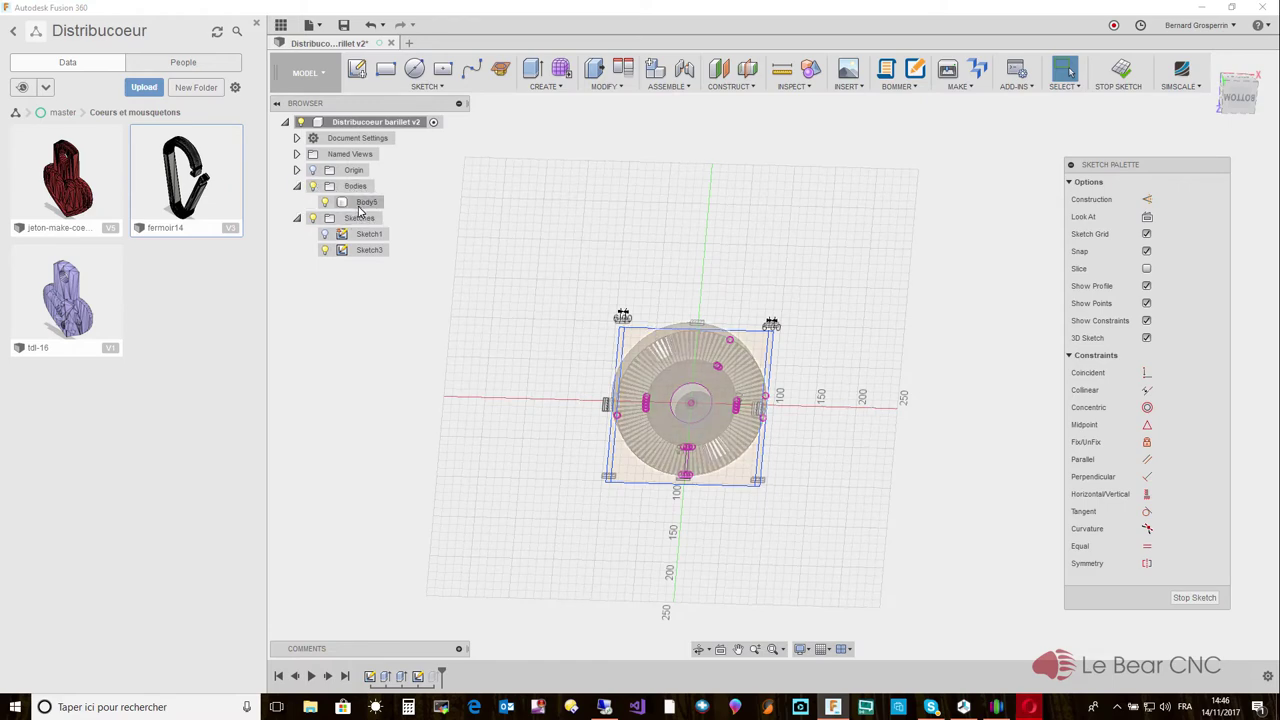
left_click(1194, 599)
scroll(751, 380, "up", 5)
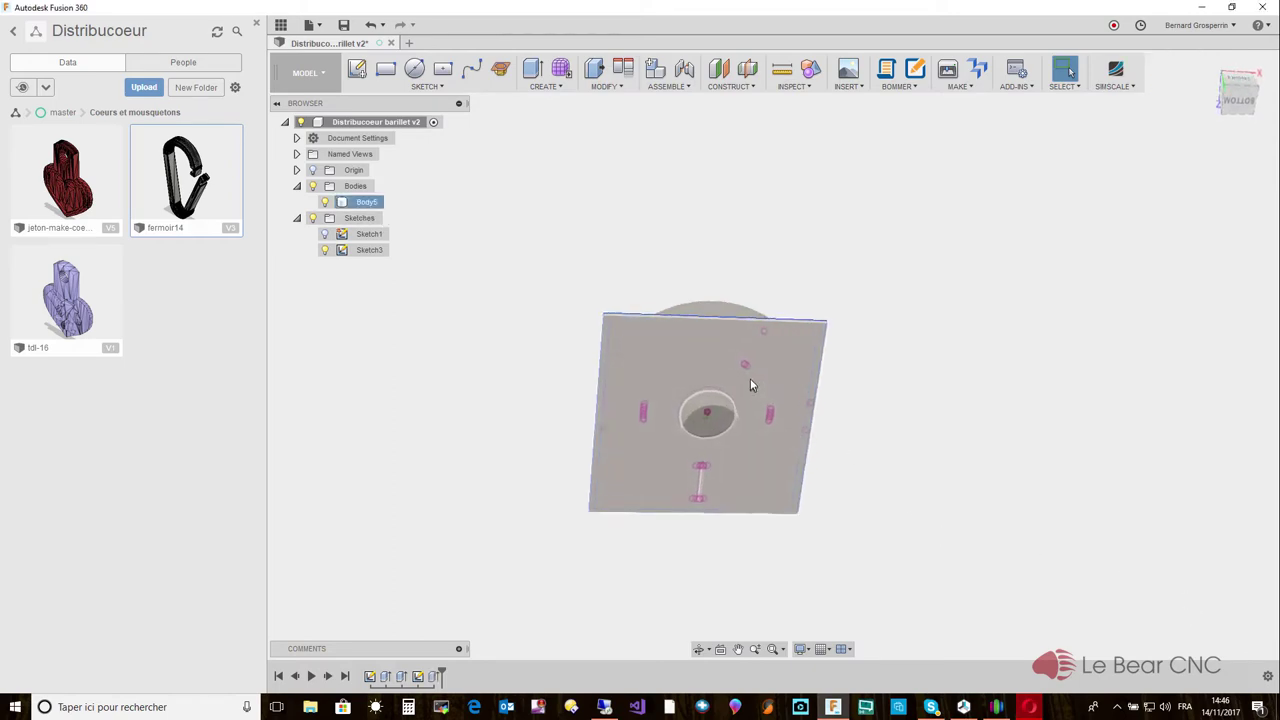
Extrude both 6 mm edge strips 40 mm downward on the hub side with the Join operation to form side walls.
middle_click_drag(716, 358, 563, 463, "shift")
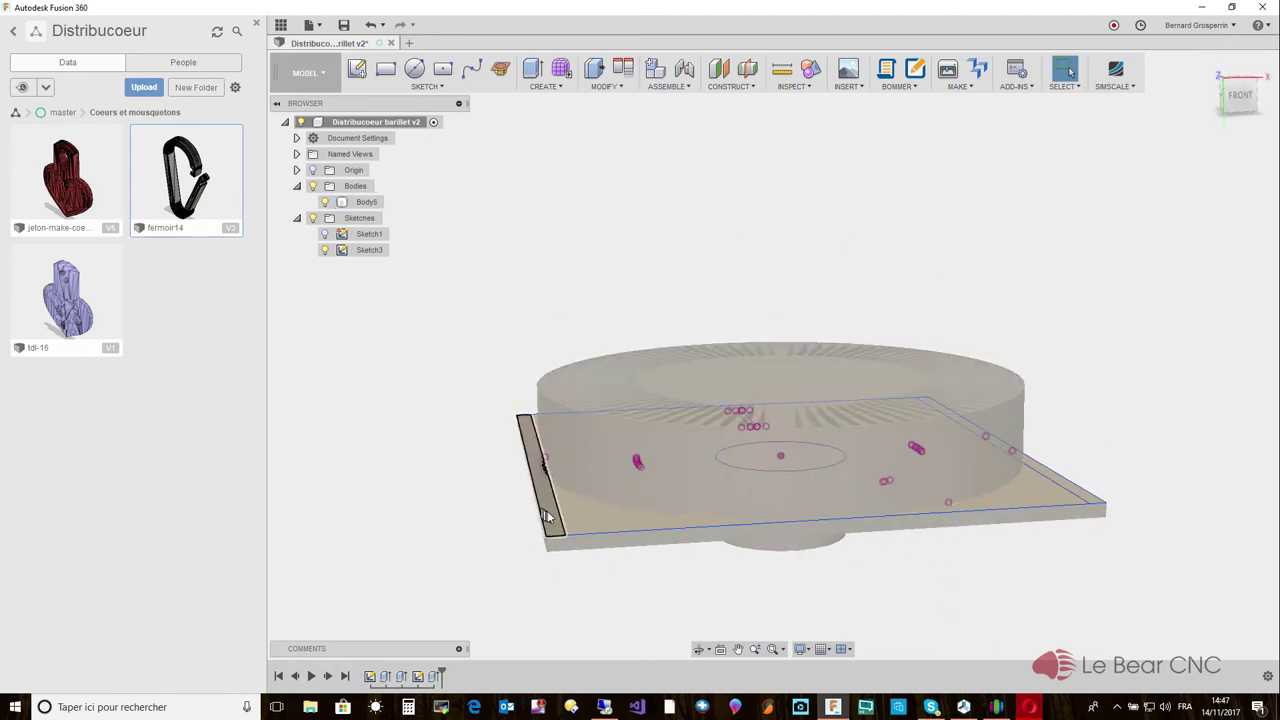
left_click(549, 517)
middle_click_drag(551, 518, 700, 531, "shift")
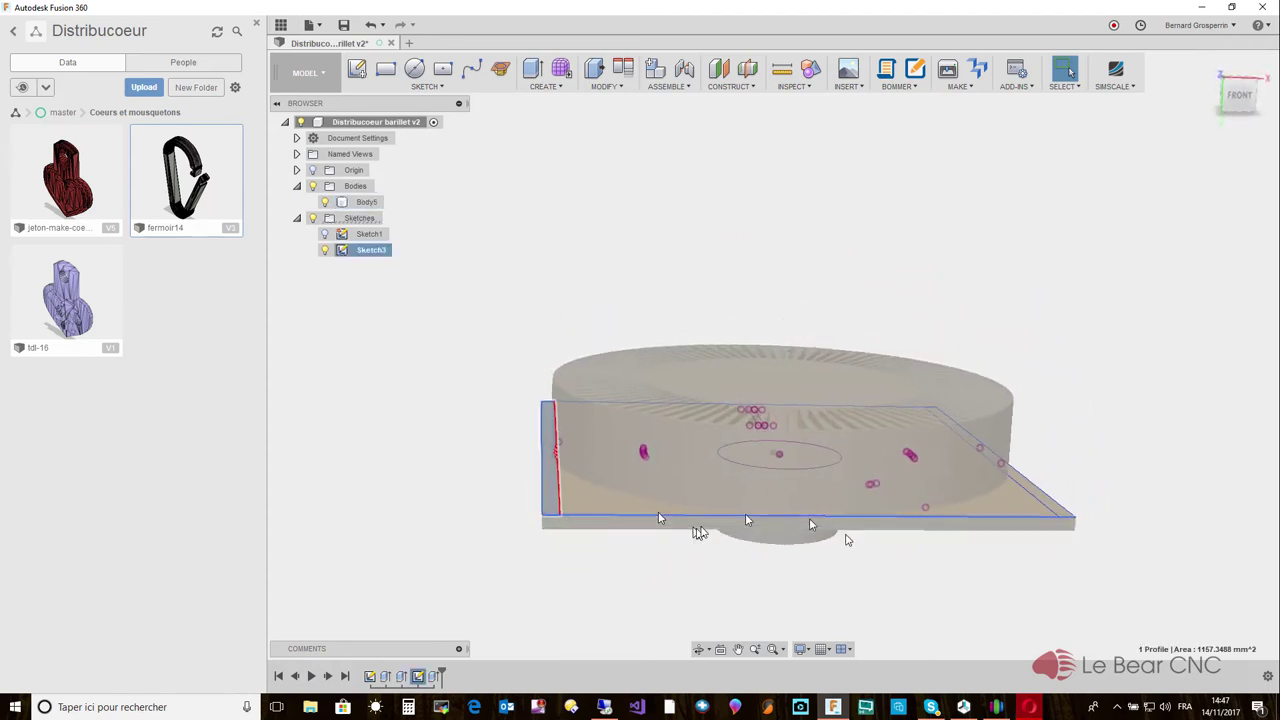
left_click(1058, 512, "ctrl")
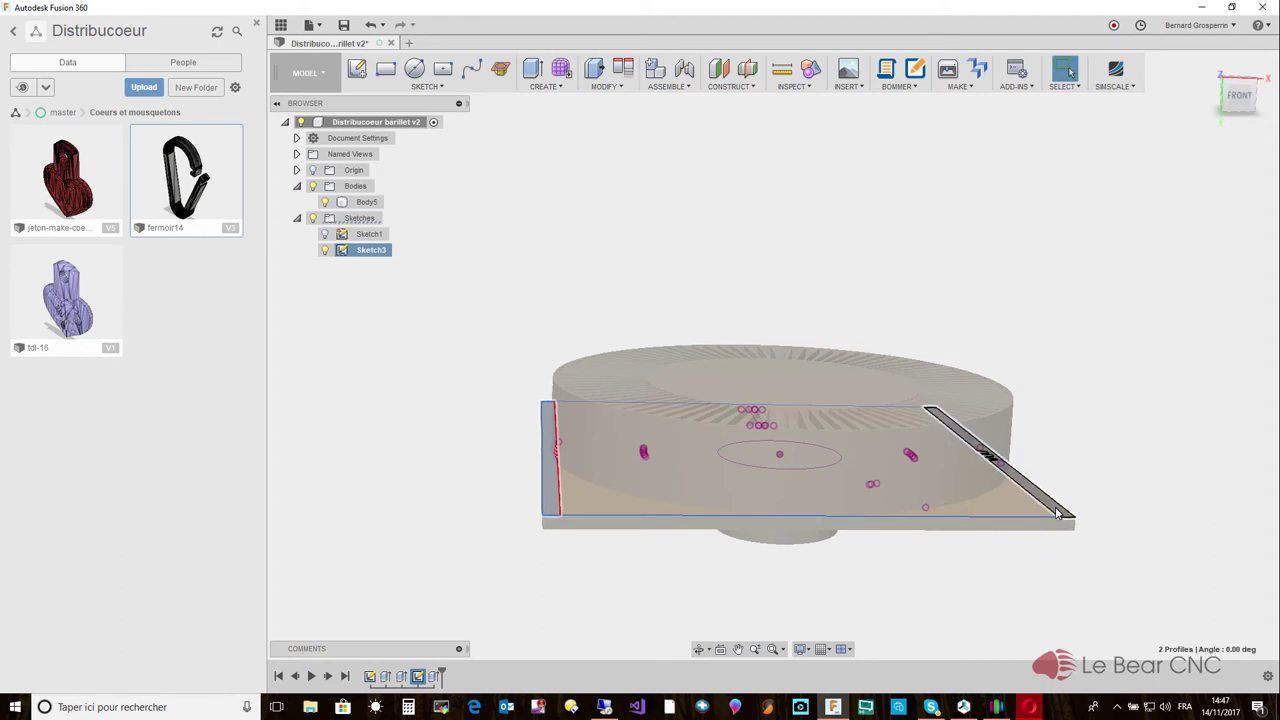
right_click(1058, 512)
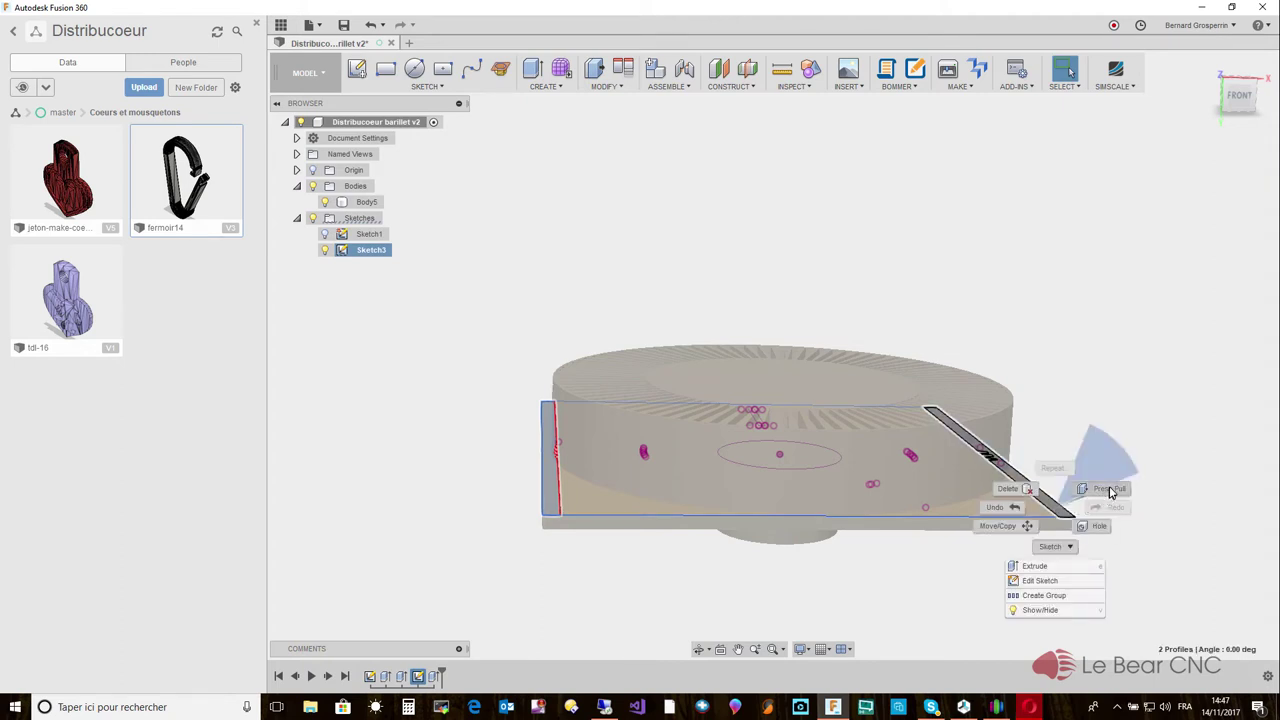
left_click(1034, 566)
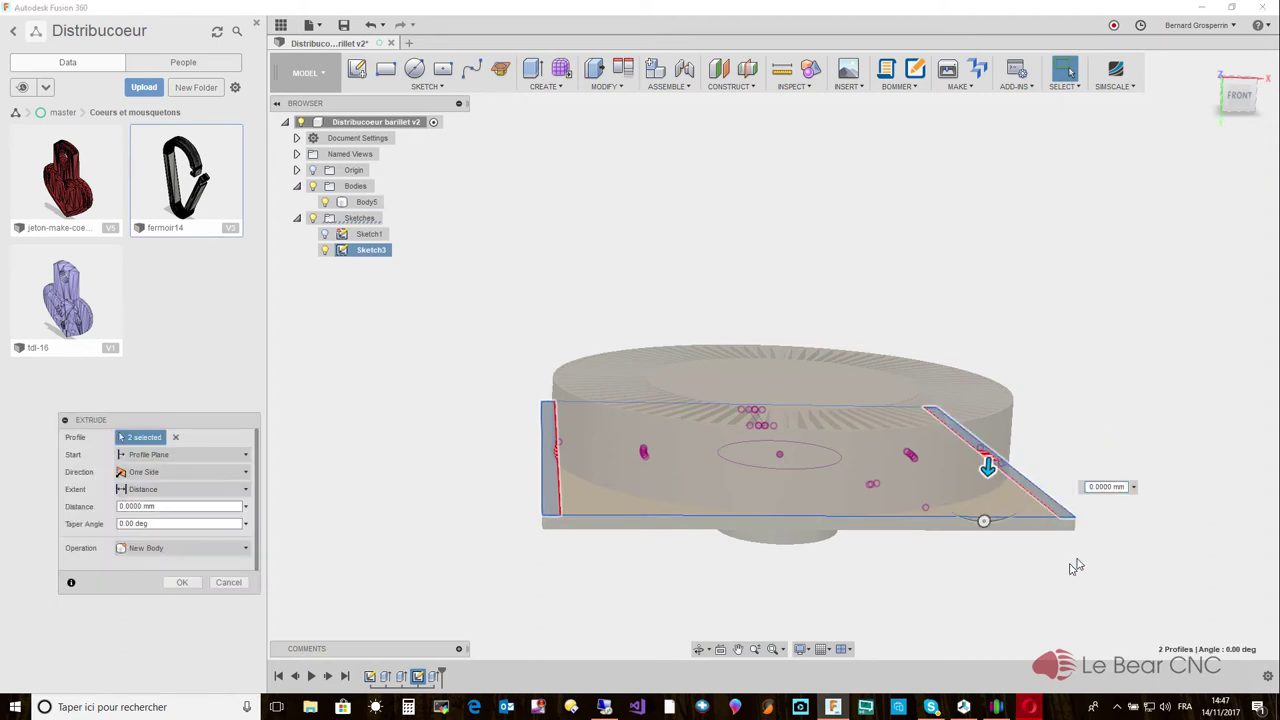
left_click_drag(987, 465, 981, 562)
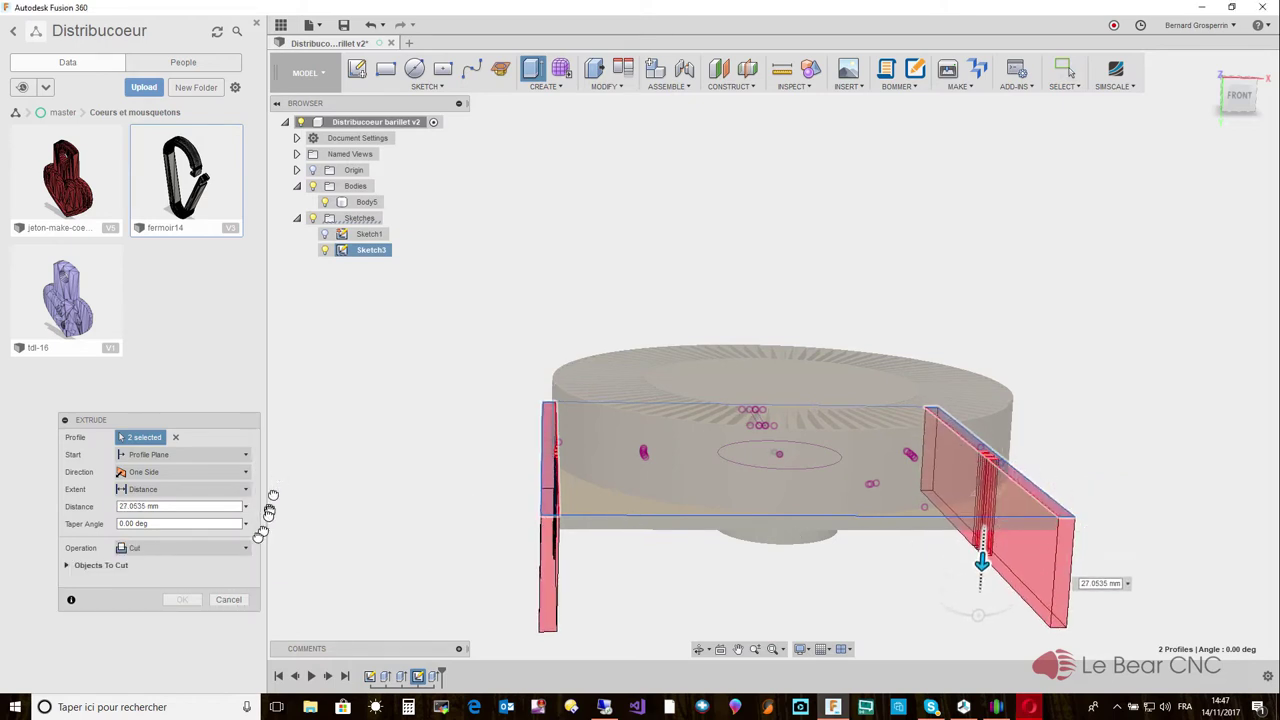
left_click(245, 548)
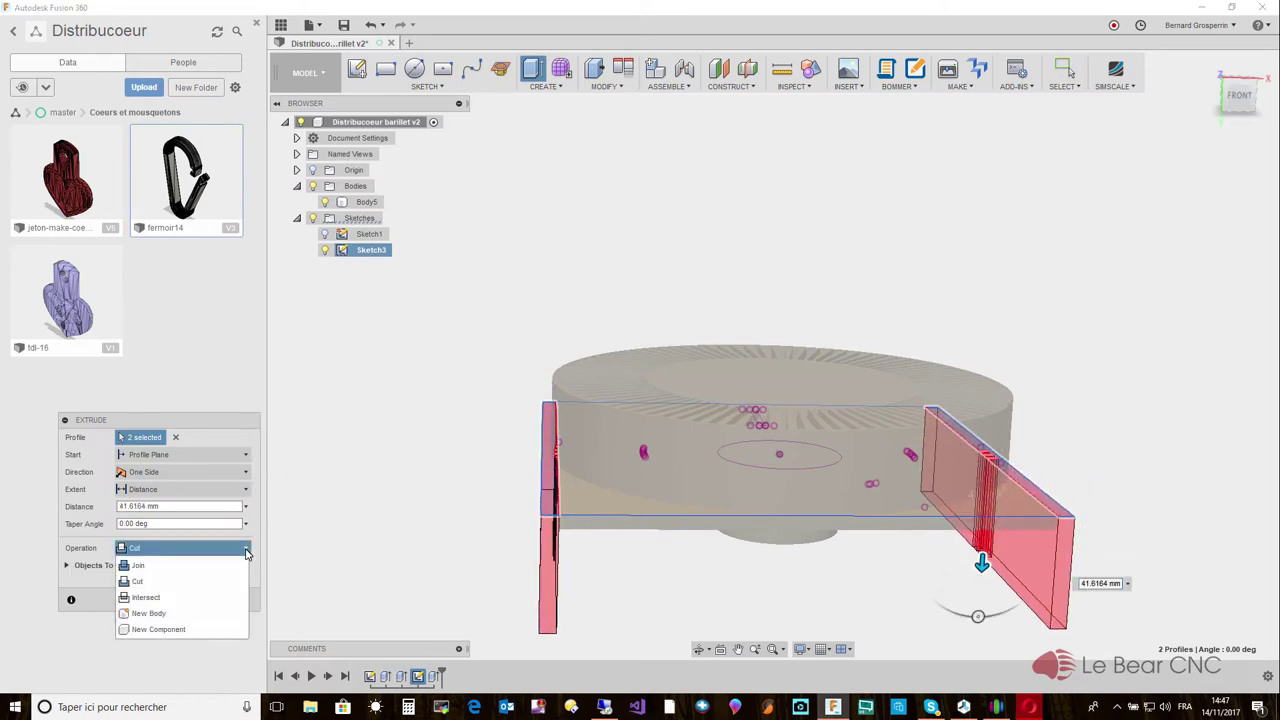
left_click(134, 566)
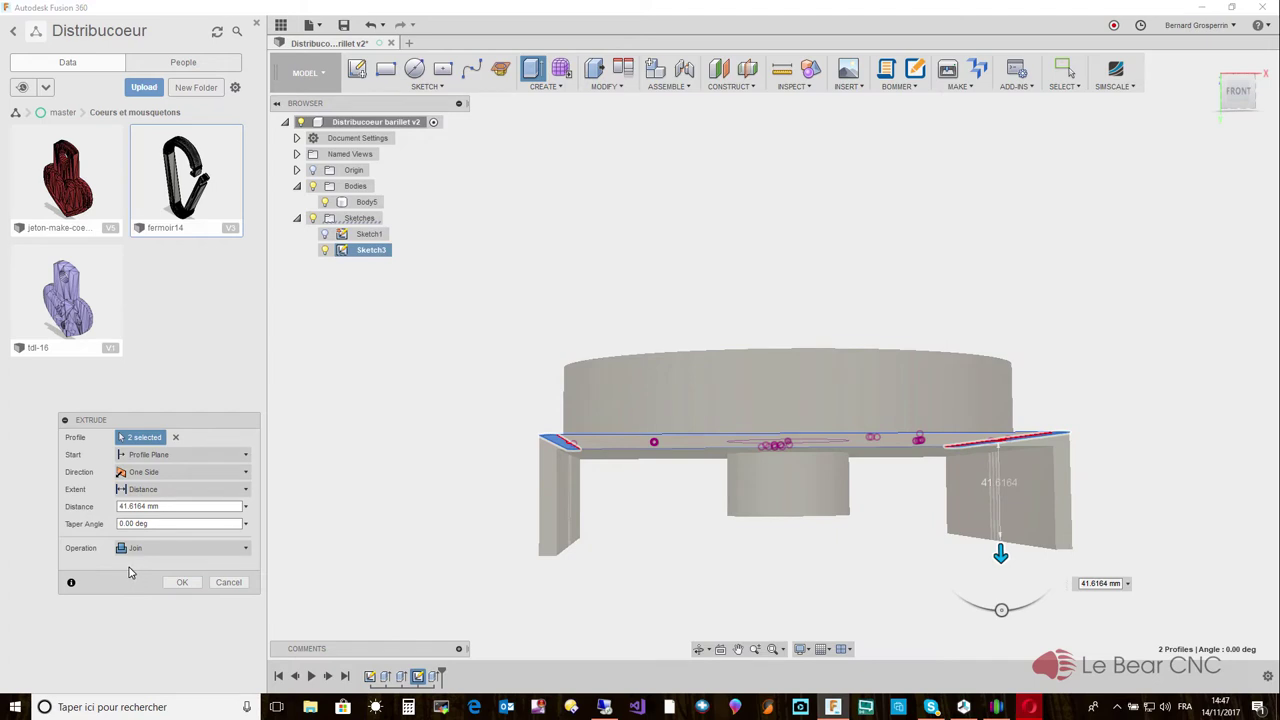
left_click(165, 507)
type("50")
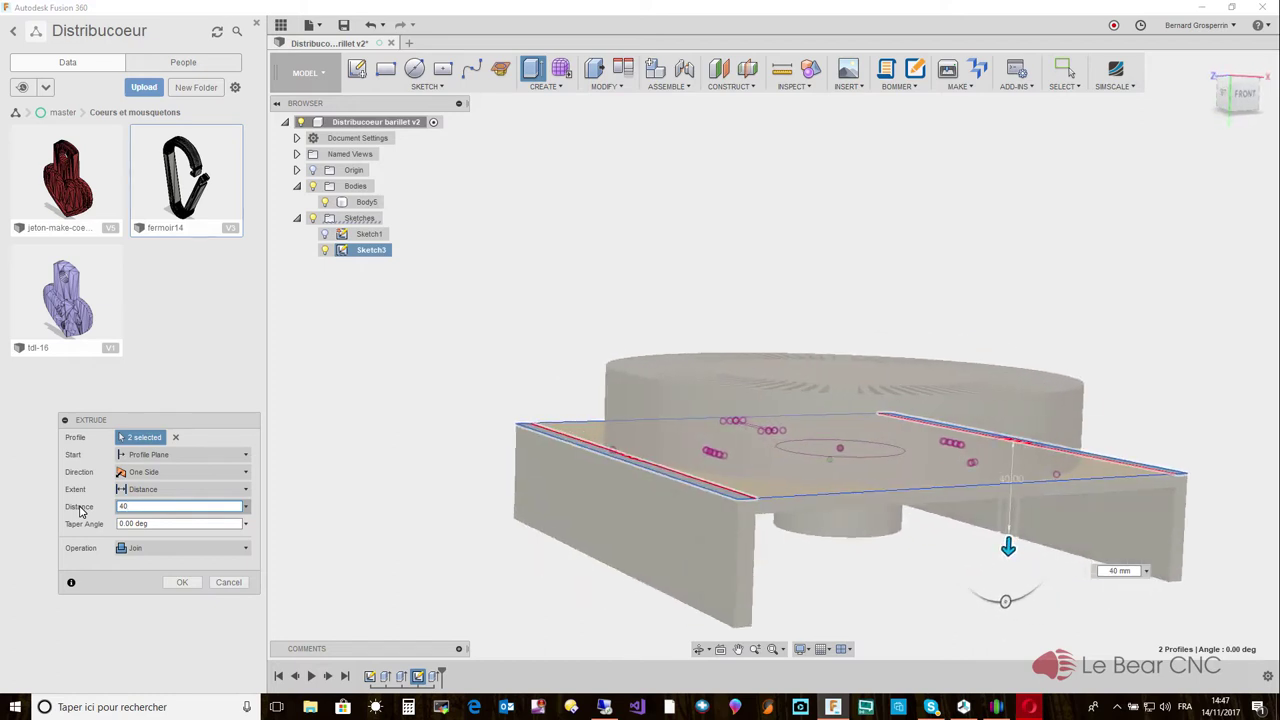
key("Return")
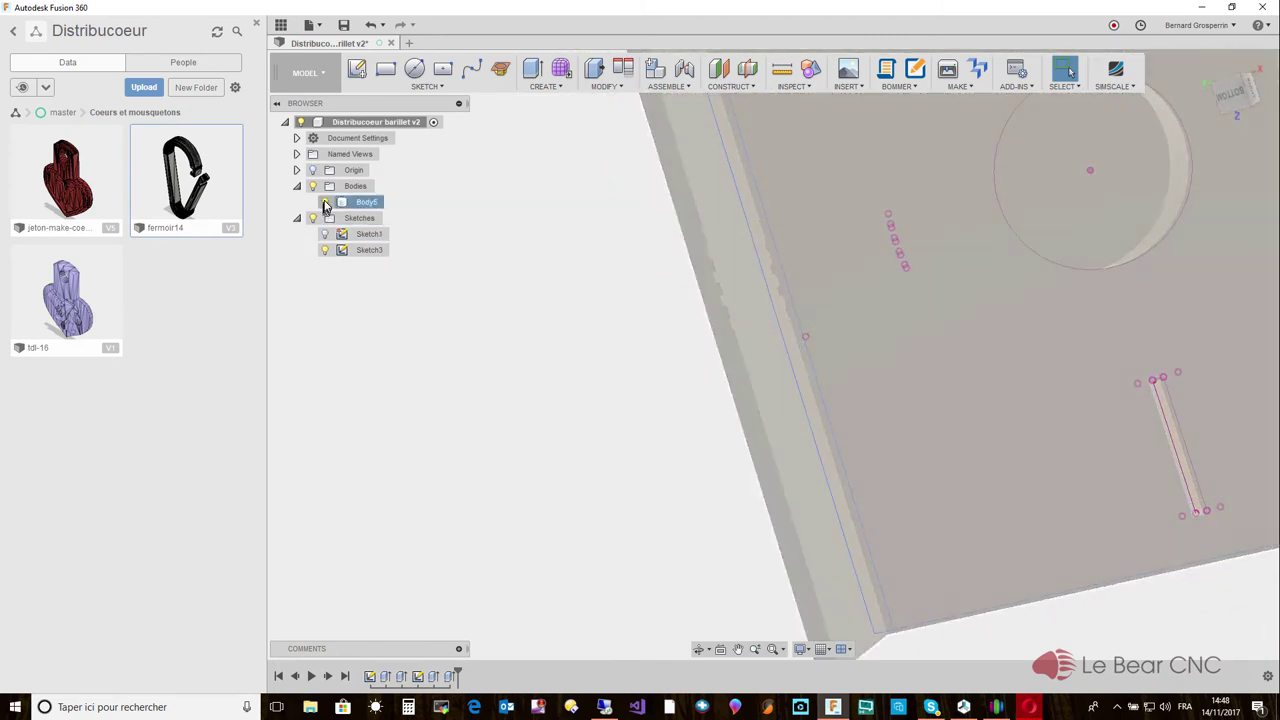
Hide Body5 and check the radius of the hub circle in the sketch.
left_click(326, 203)
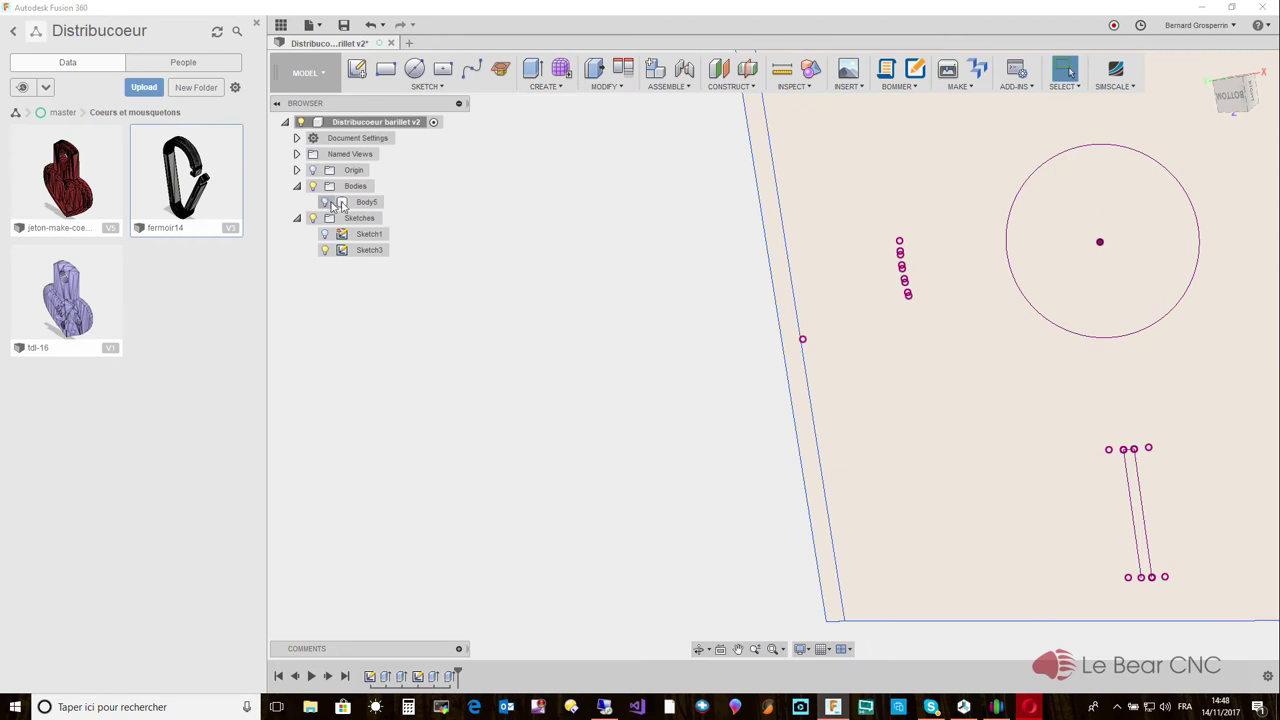
left_click(1090, 343)
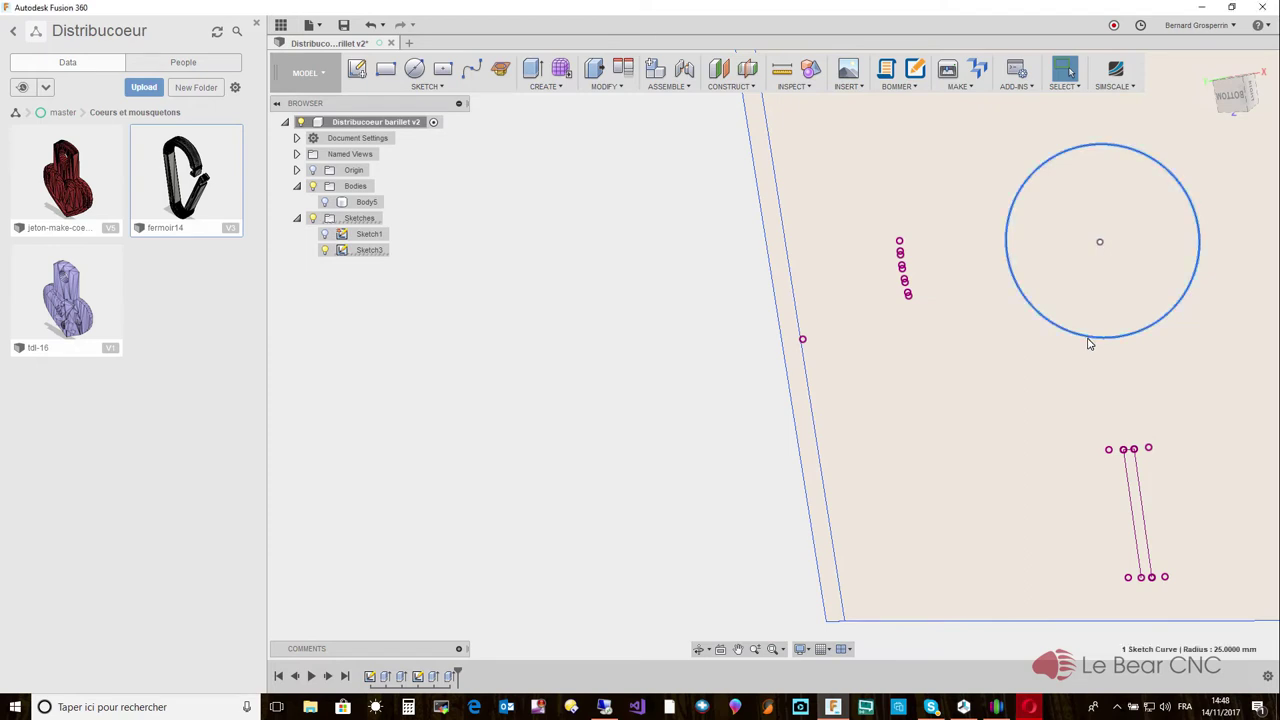
Offset the hub circle 0.25 mm outward in the underside sketch and finish the sketch.
right_click(1090, 343)
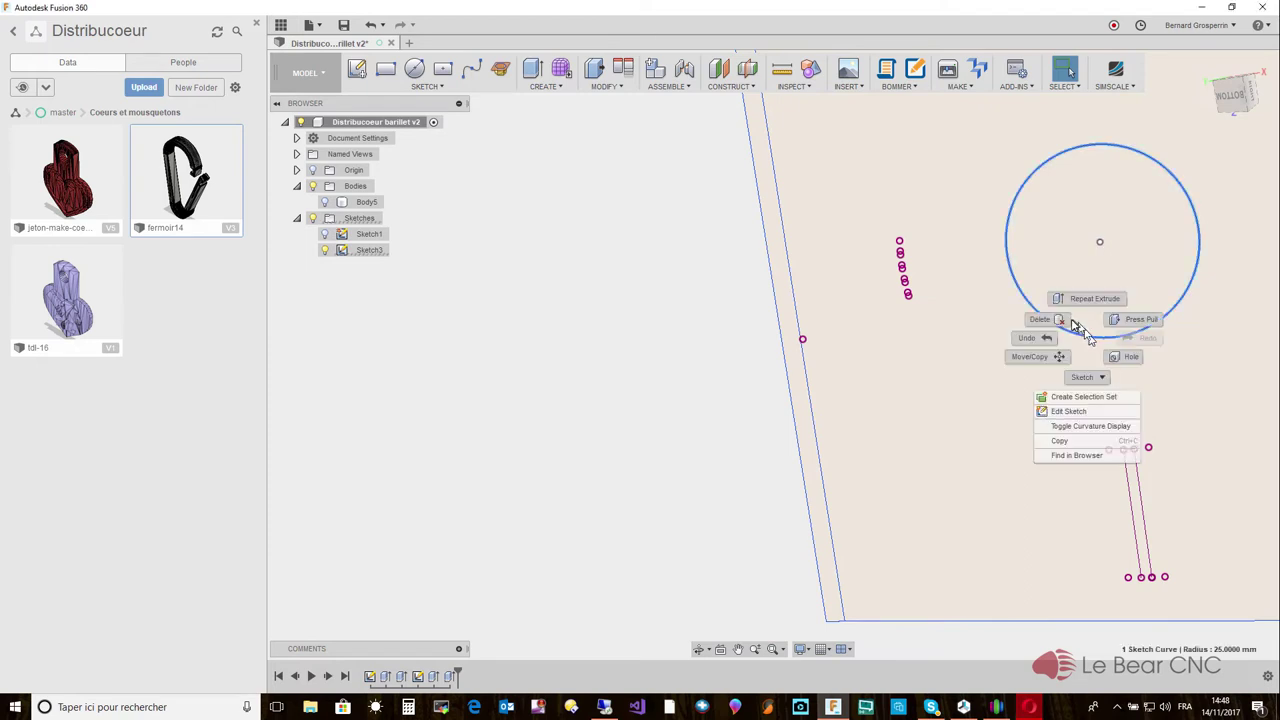
left_click(437, 88)
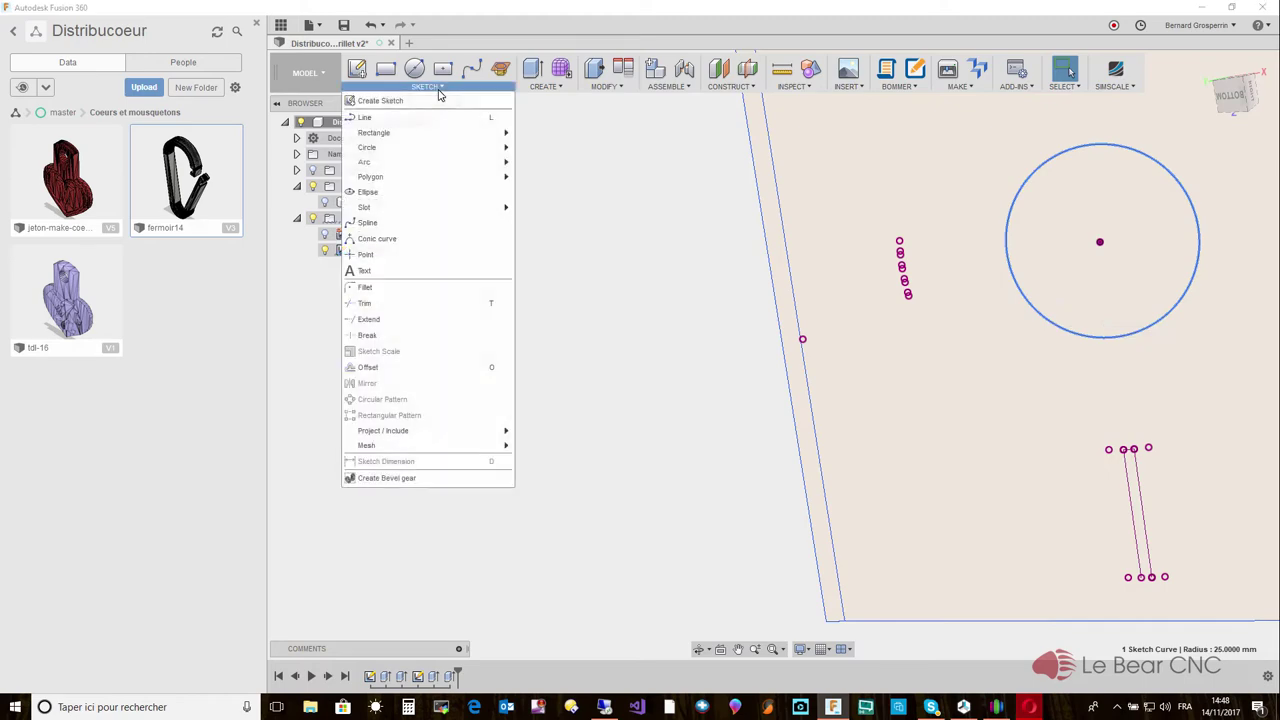
left_click(384, 368)
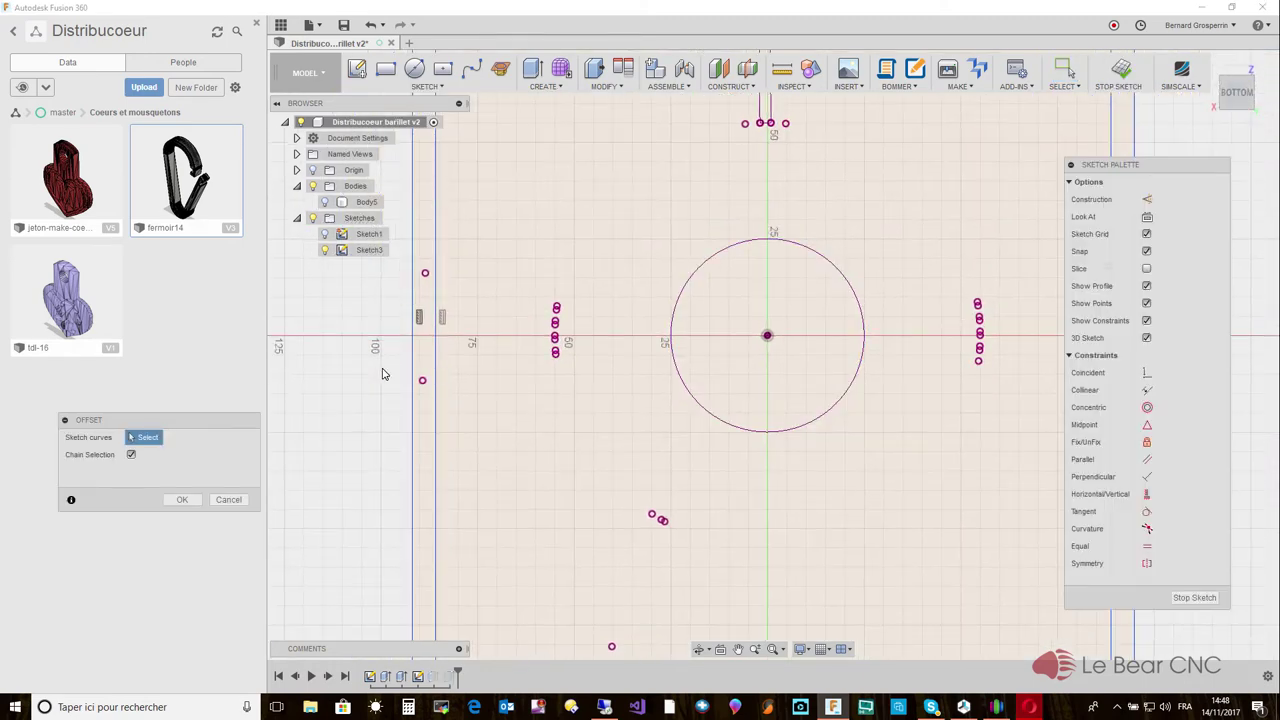
left_click(800, 430)
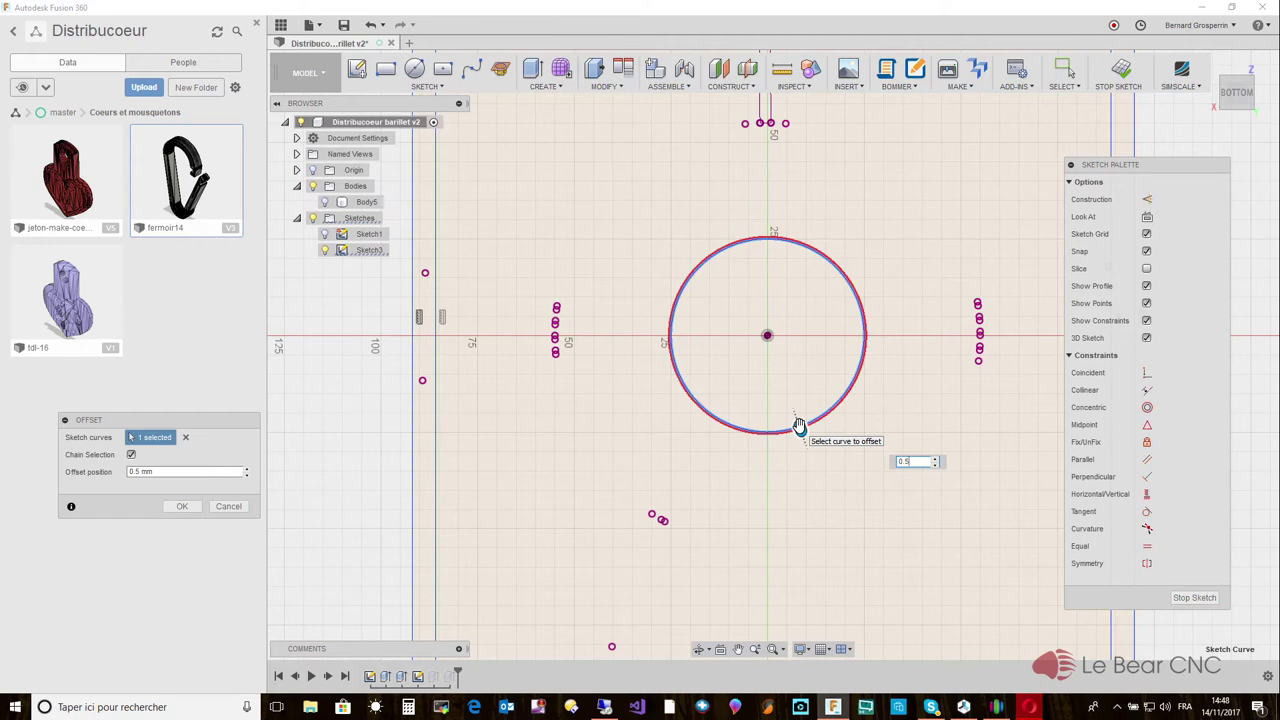
type(".")
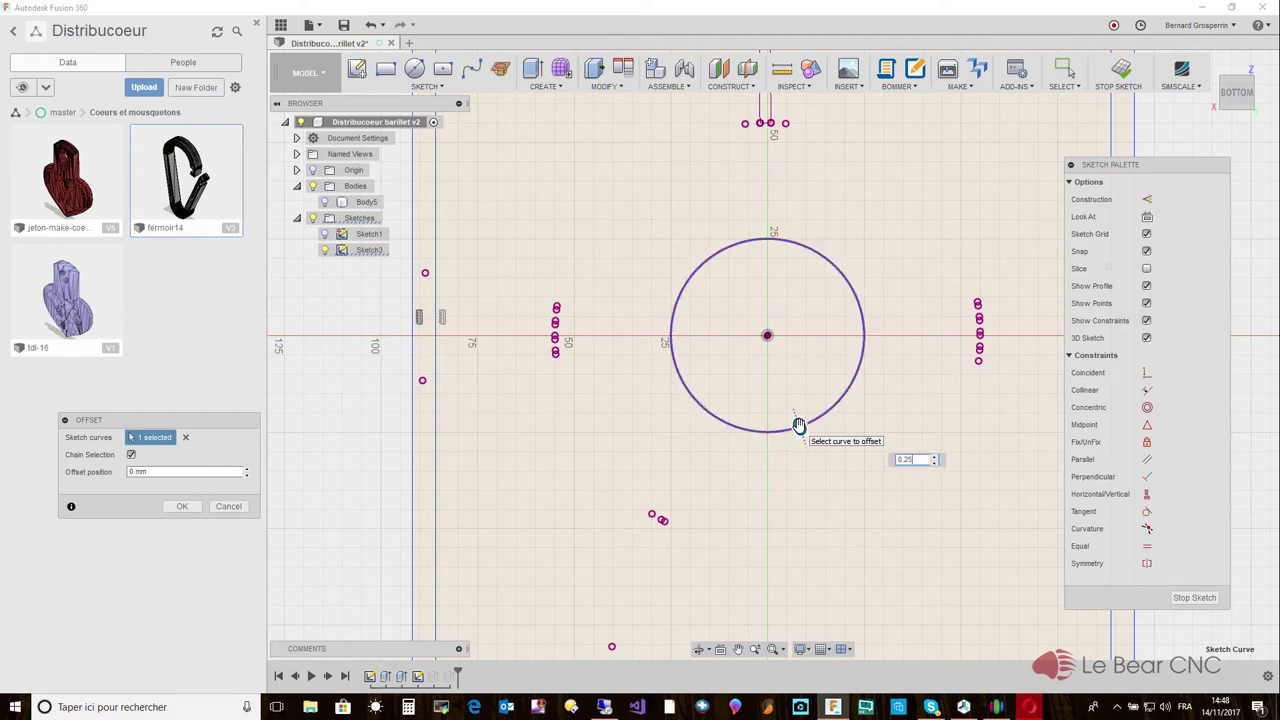
type("25")
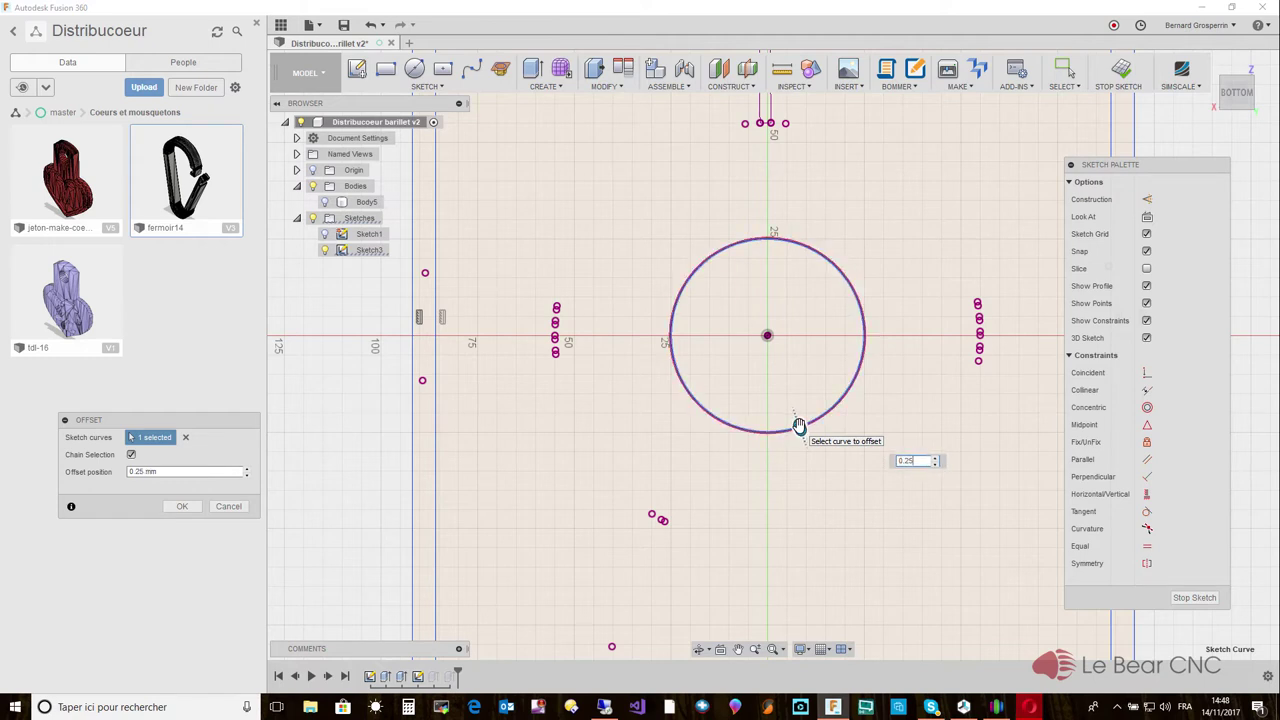
key("Return")
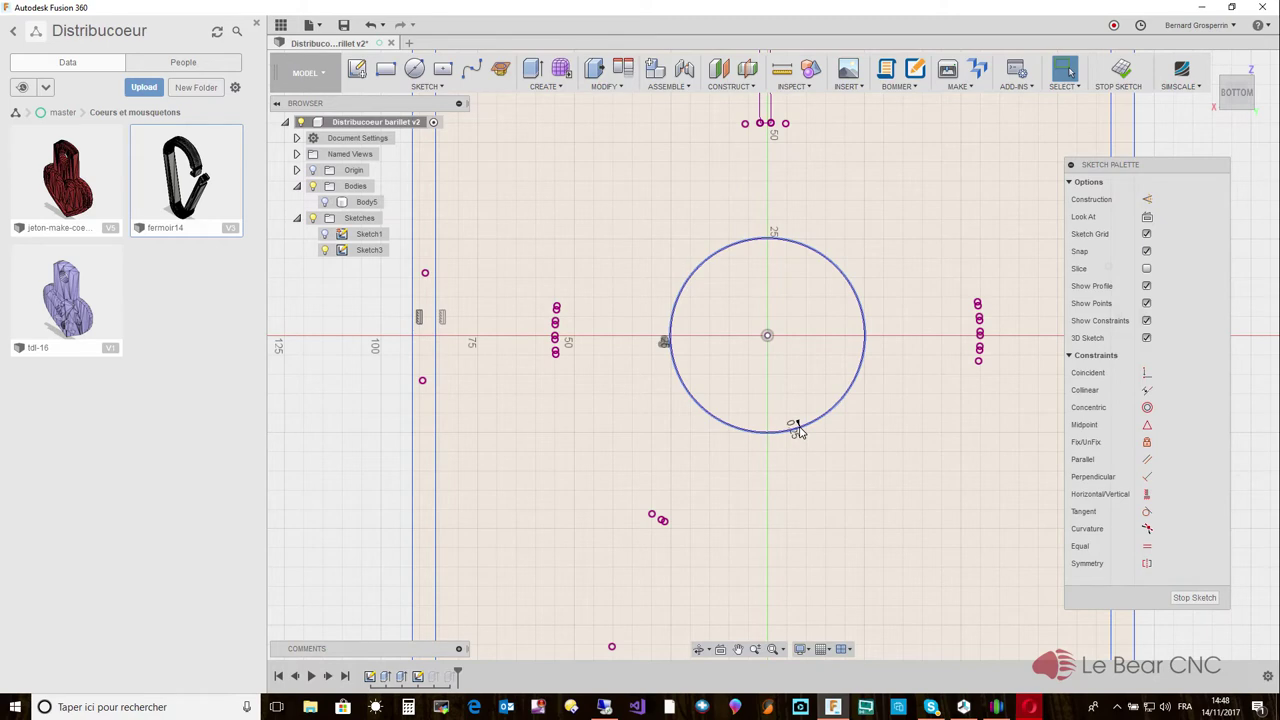
left_click(797, 430)
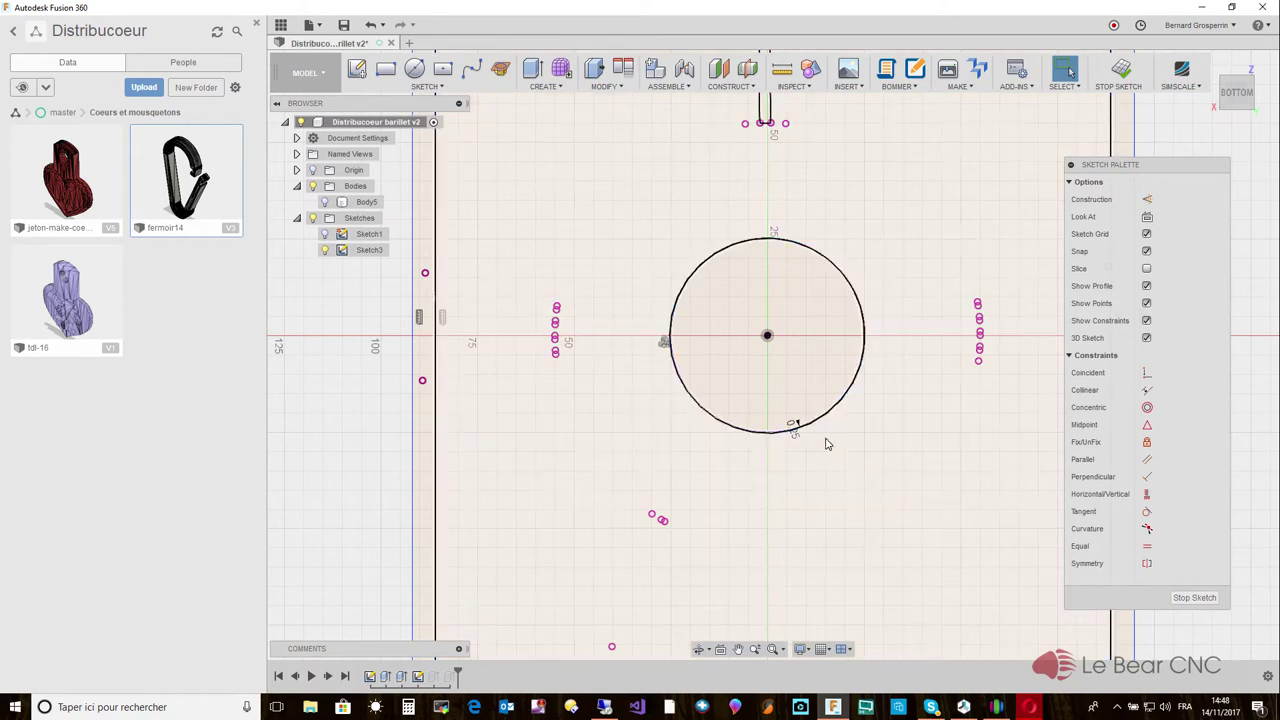
left_click(1195, 598)
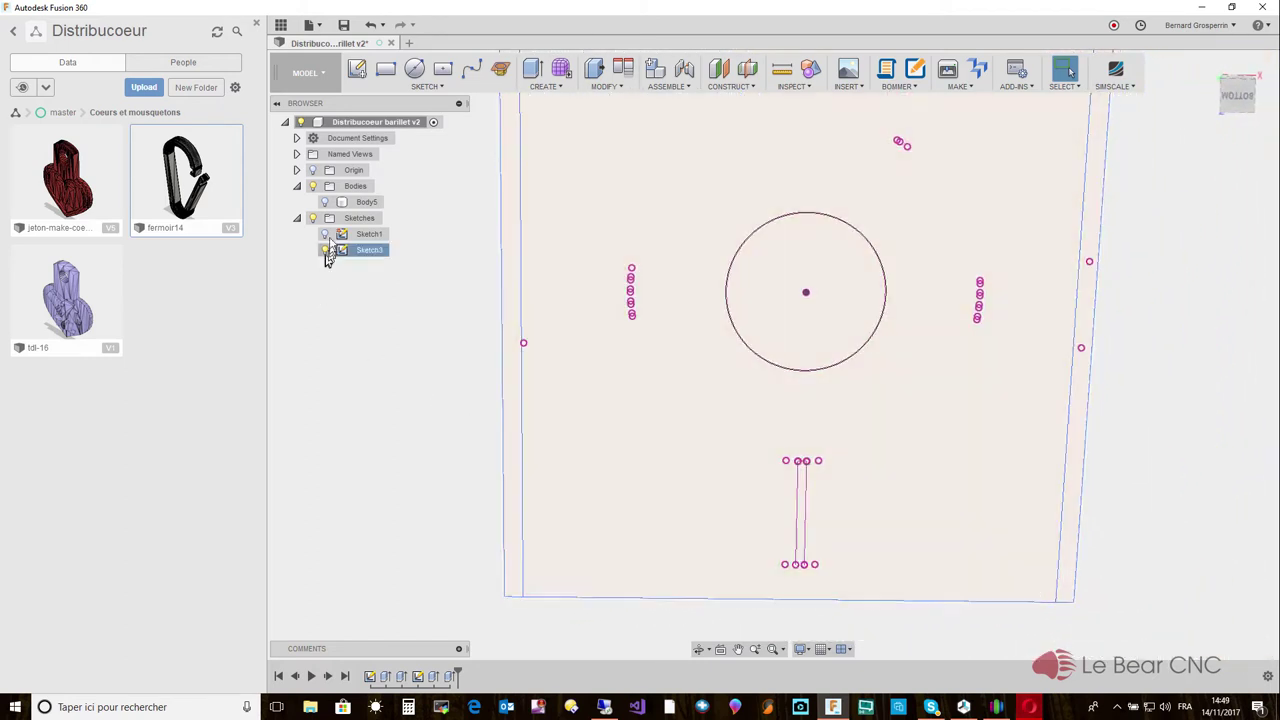
Show Body5 again and check the radii of the barrel's outer face and of the hub below the plate.
left_click(325, 203)
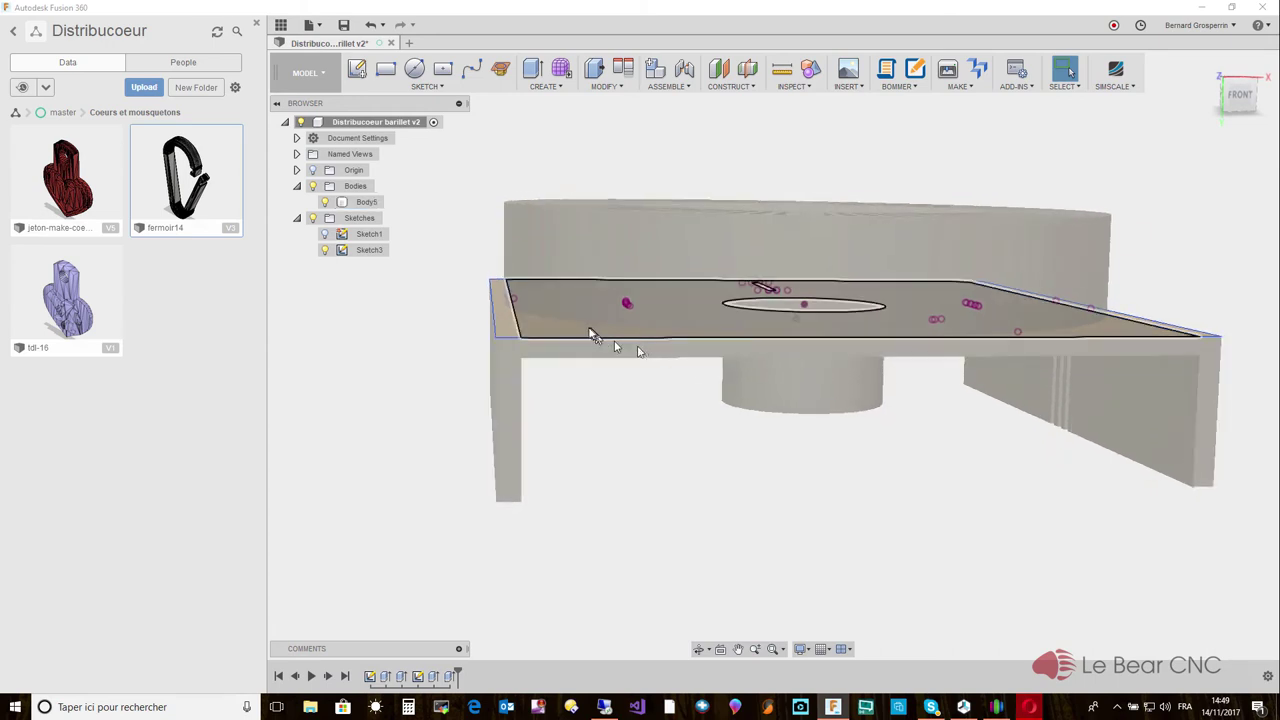
middle_click_drag(577, 336, 607, 312, "shift")
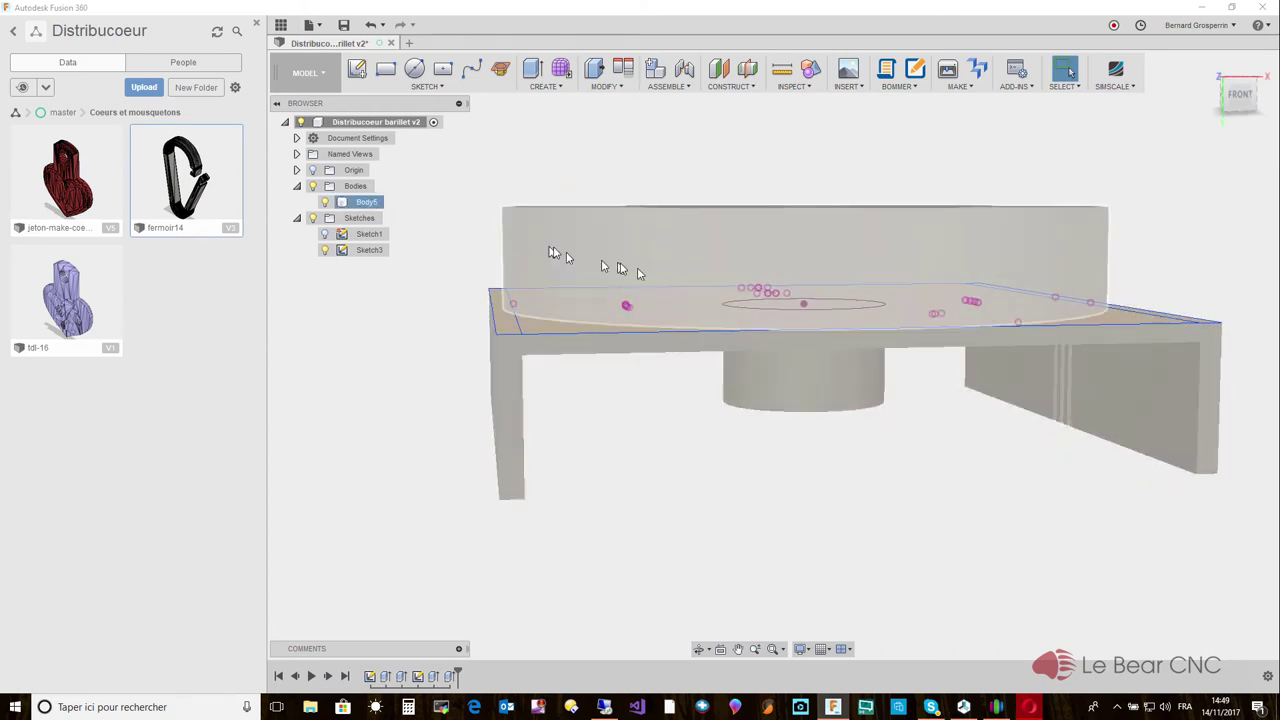
left_click(642, 271)
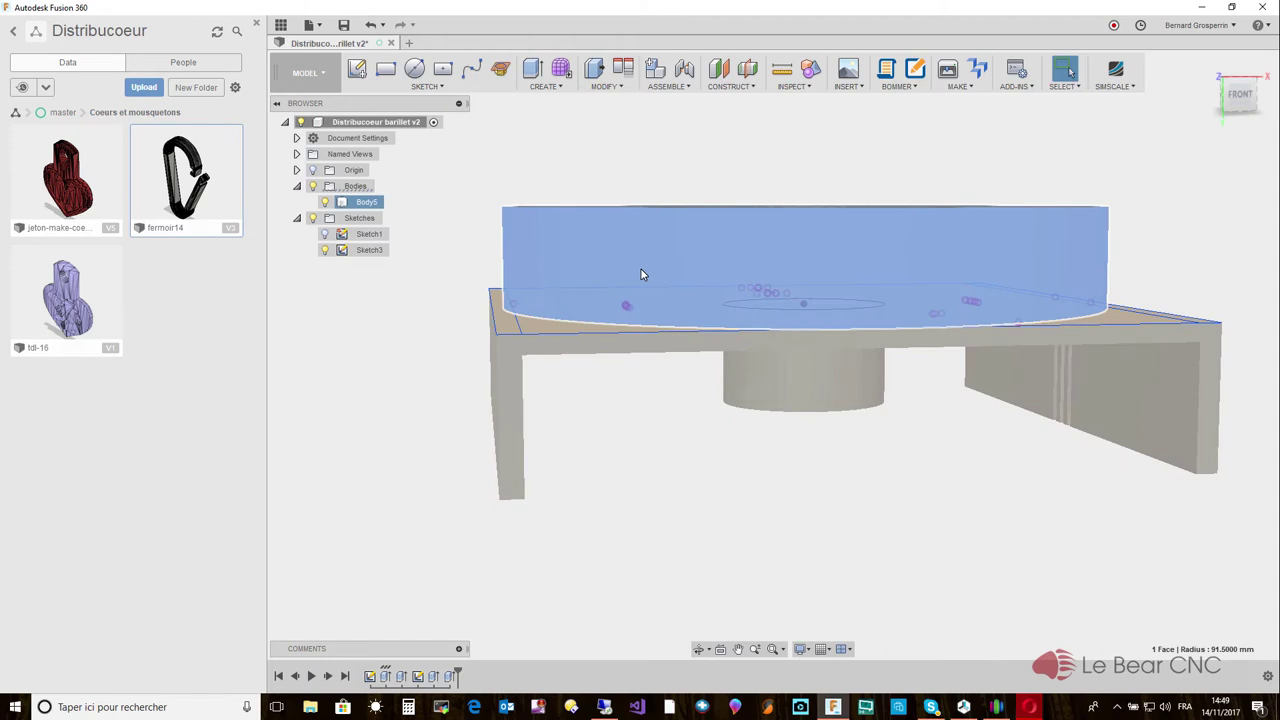
double_click(641, 269)
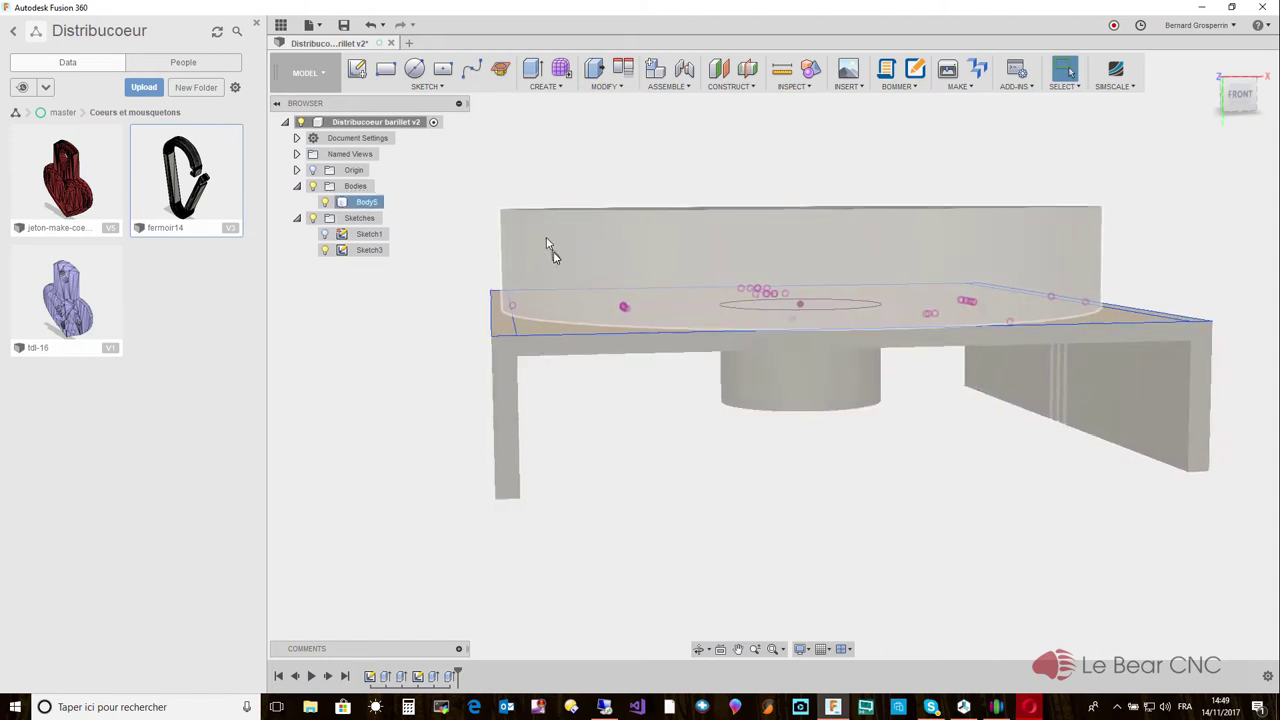
middle_click_drag(660, 537, 814, 437, "shift")
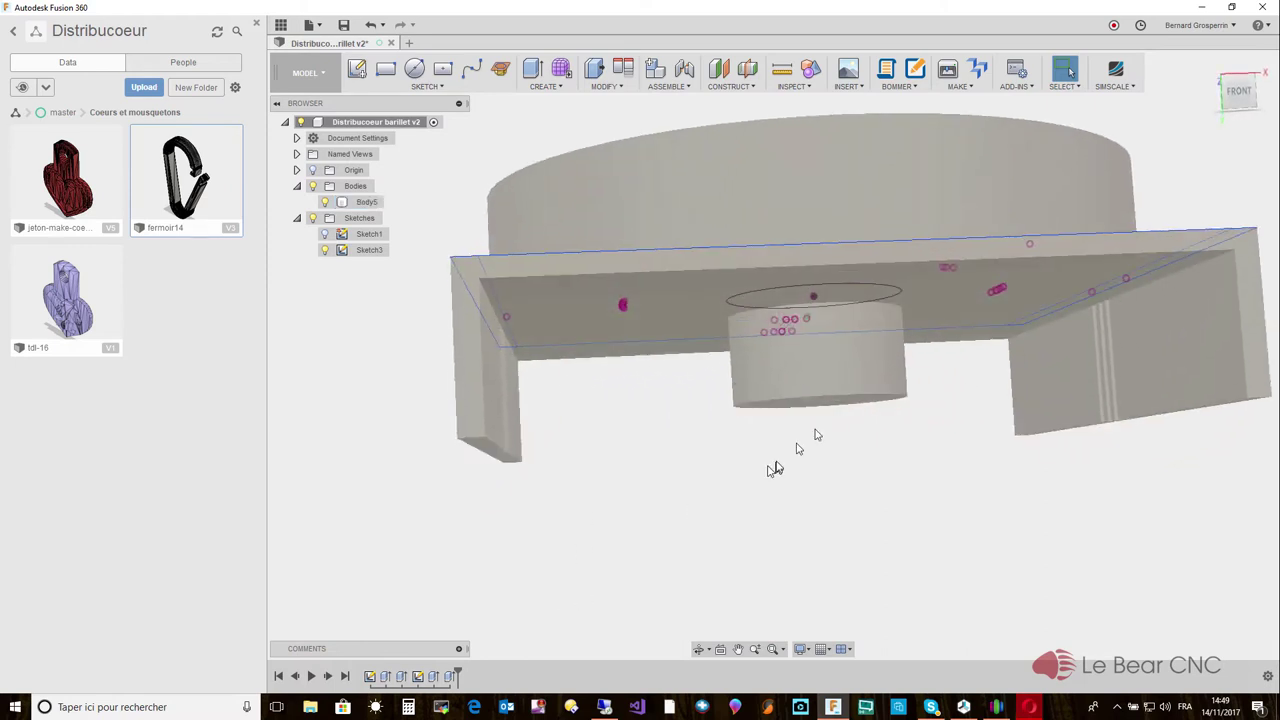
left_click(818, 392)
middle_click_drag(818, 392, 537, 626, "shift")
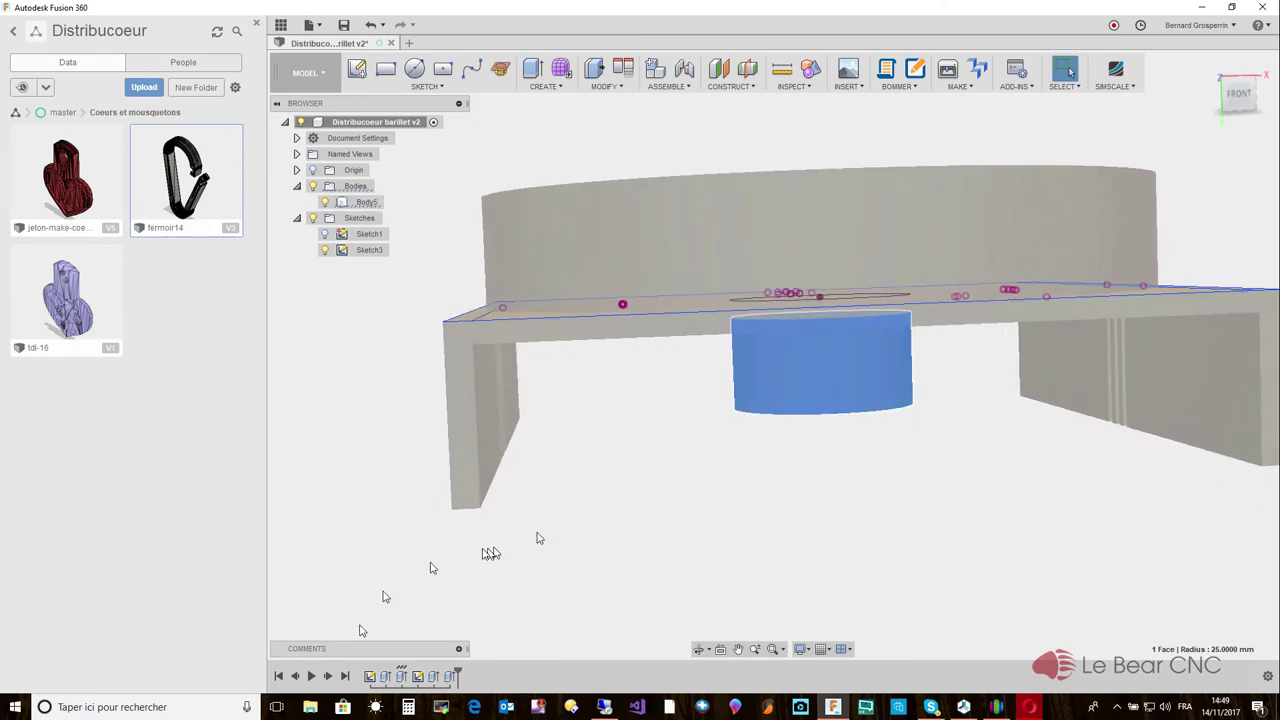
Edit the 5 mm base plate extrusion and set its operation to New Body.
left_click(403, 679)
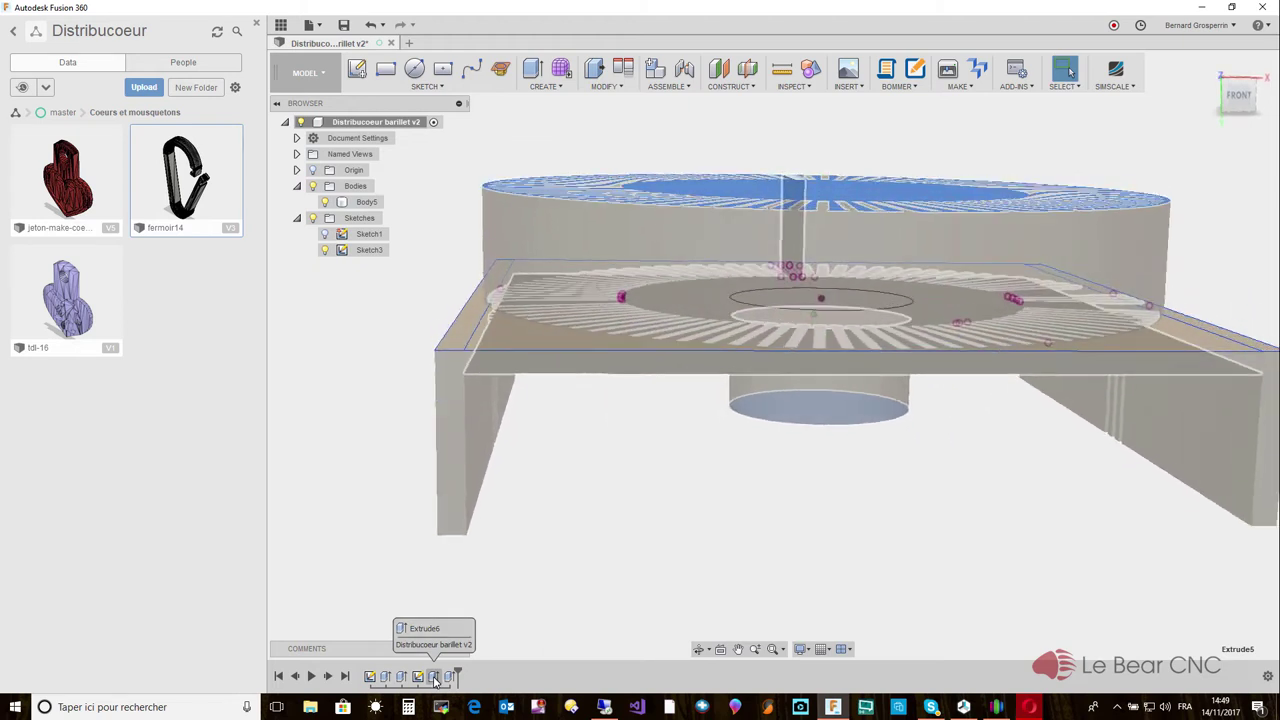
left_click(436, 677)
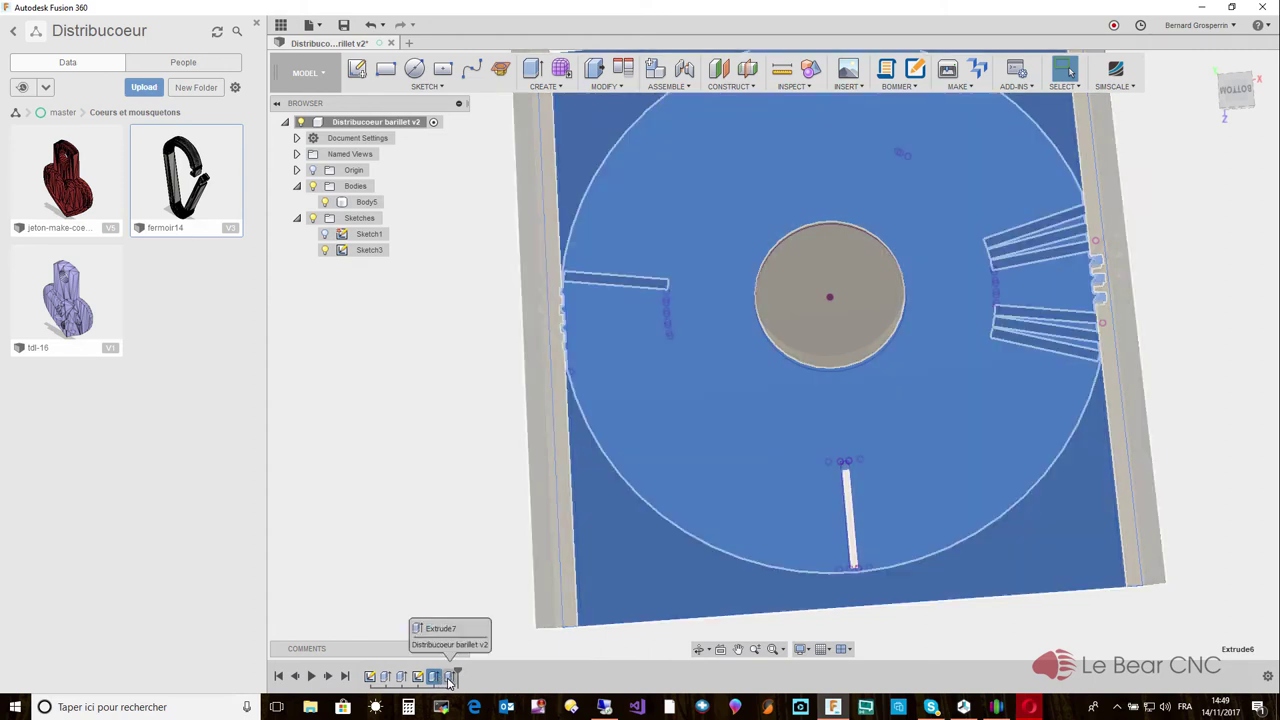
right_click(433, 678)
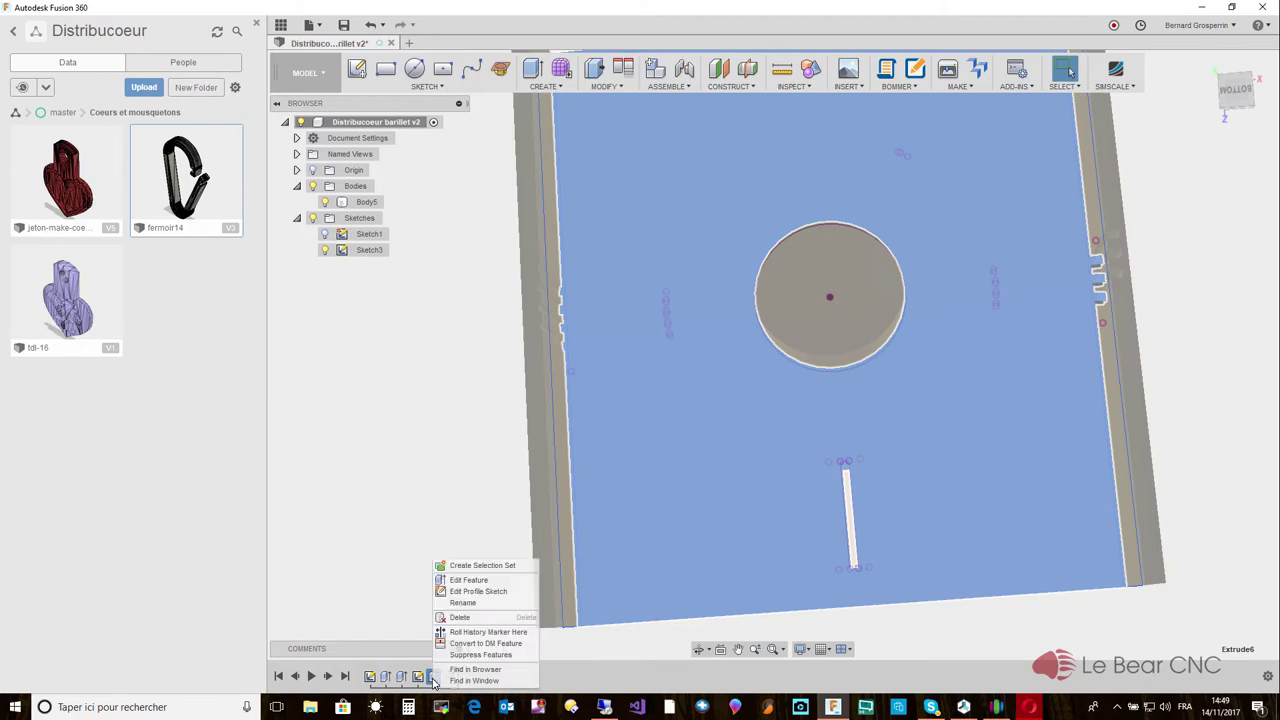
left_click(470, 581)
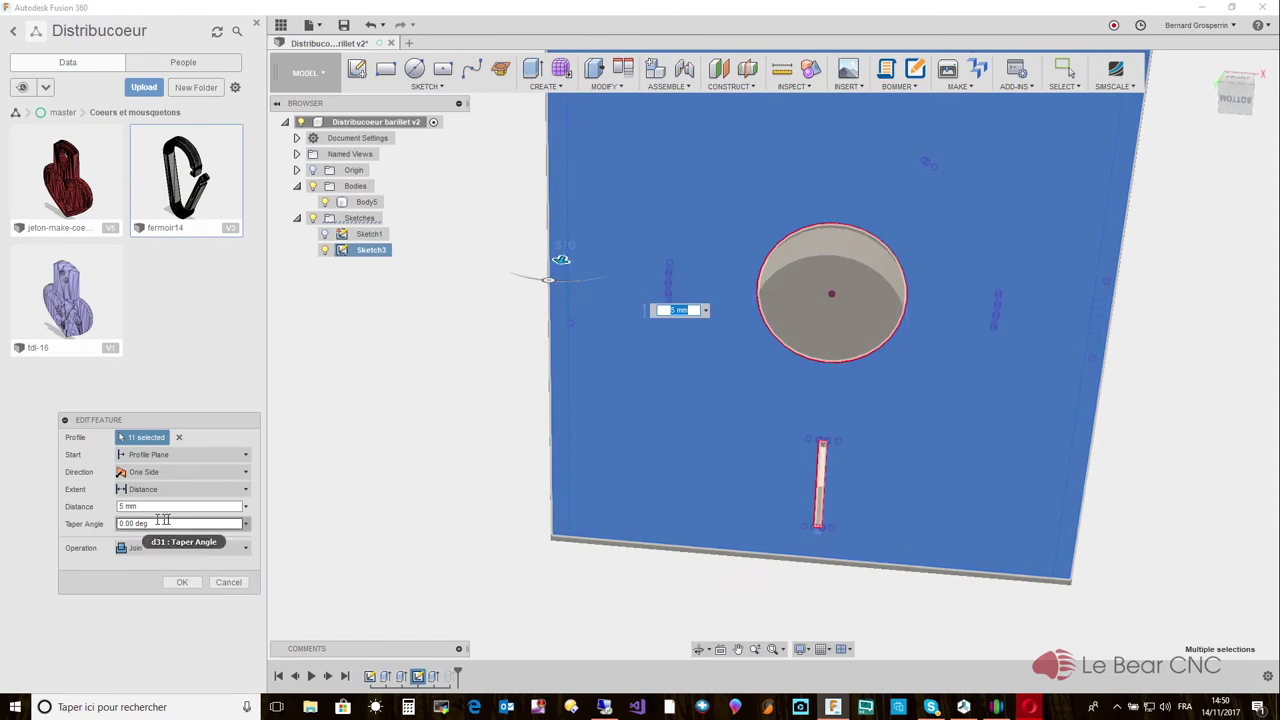
left_click(245, 548)
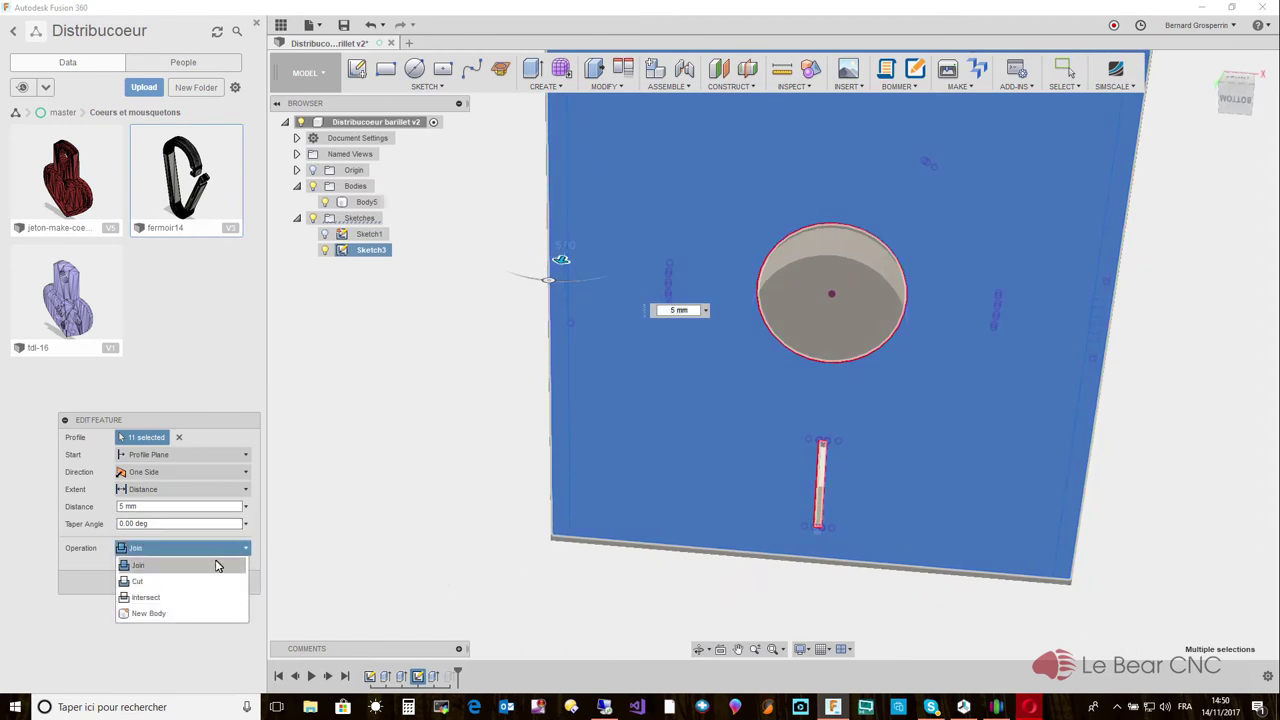
left_click(197, 613)
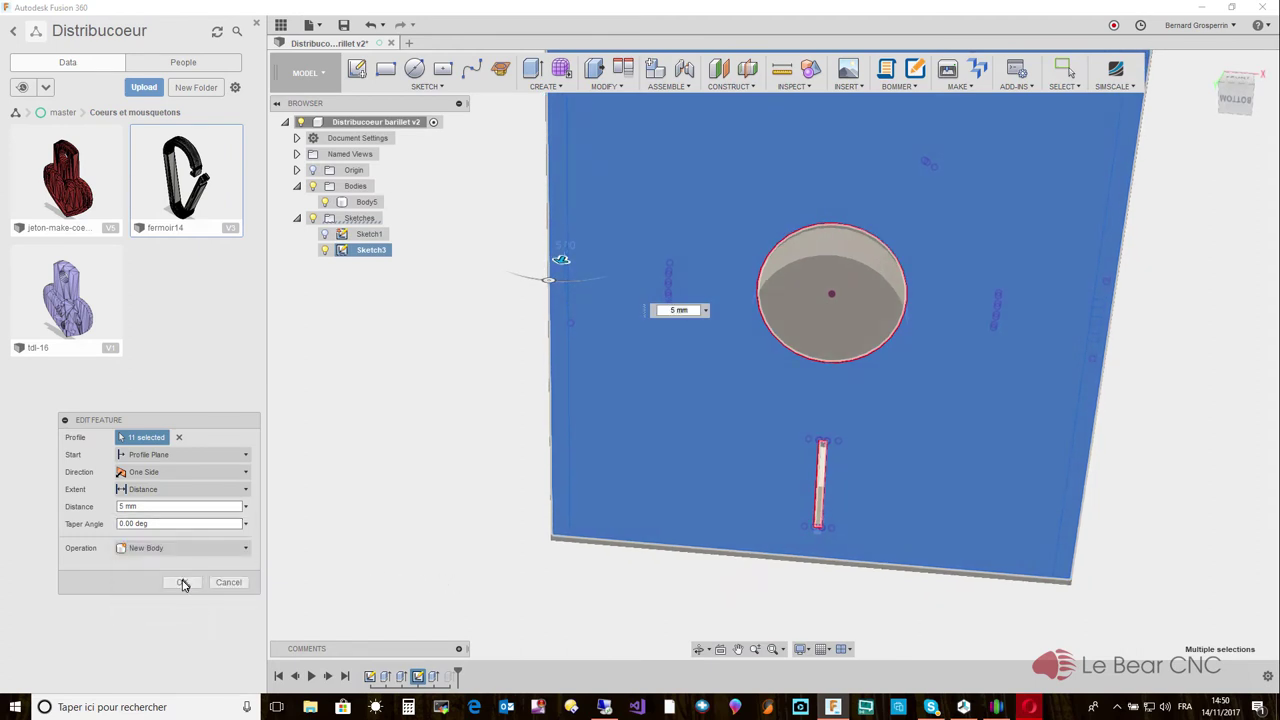
left_click(182, 583)
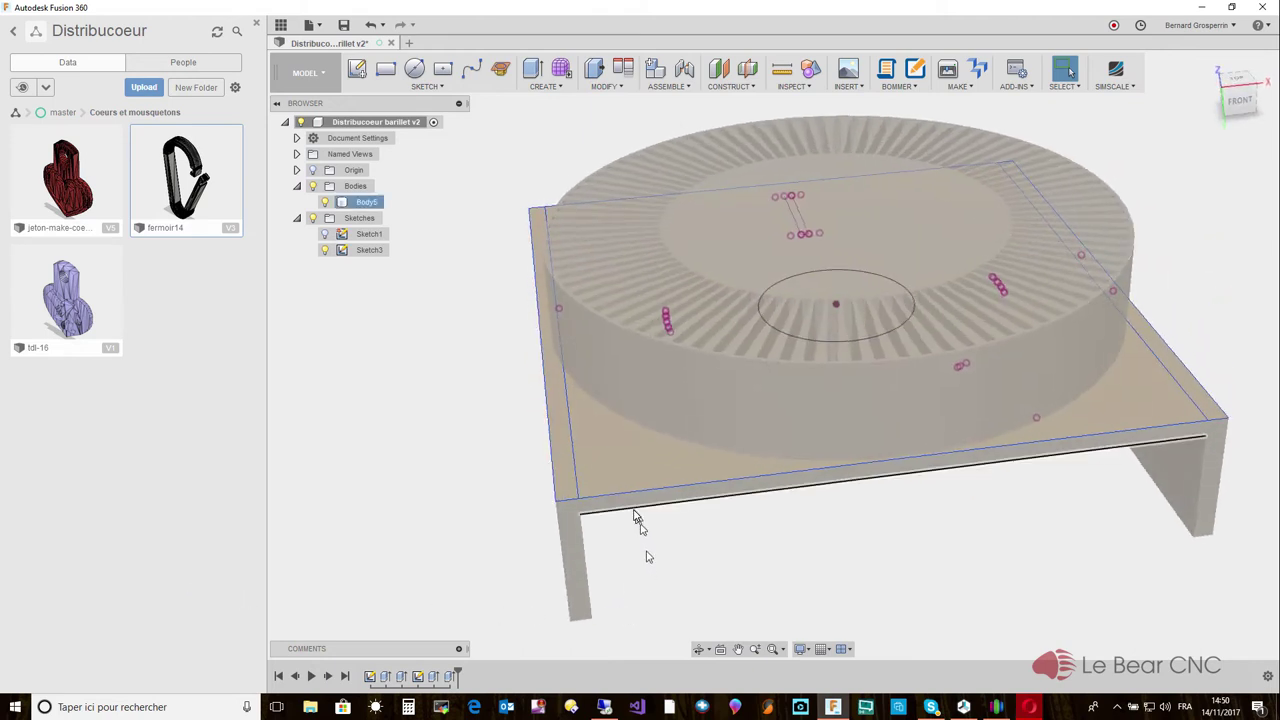
Edit the side-wall extrusion and set its distance to 5 mm by picking the plate's front edge.
left_click(637, 483)
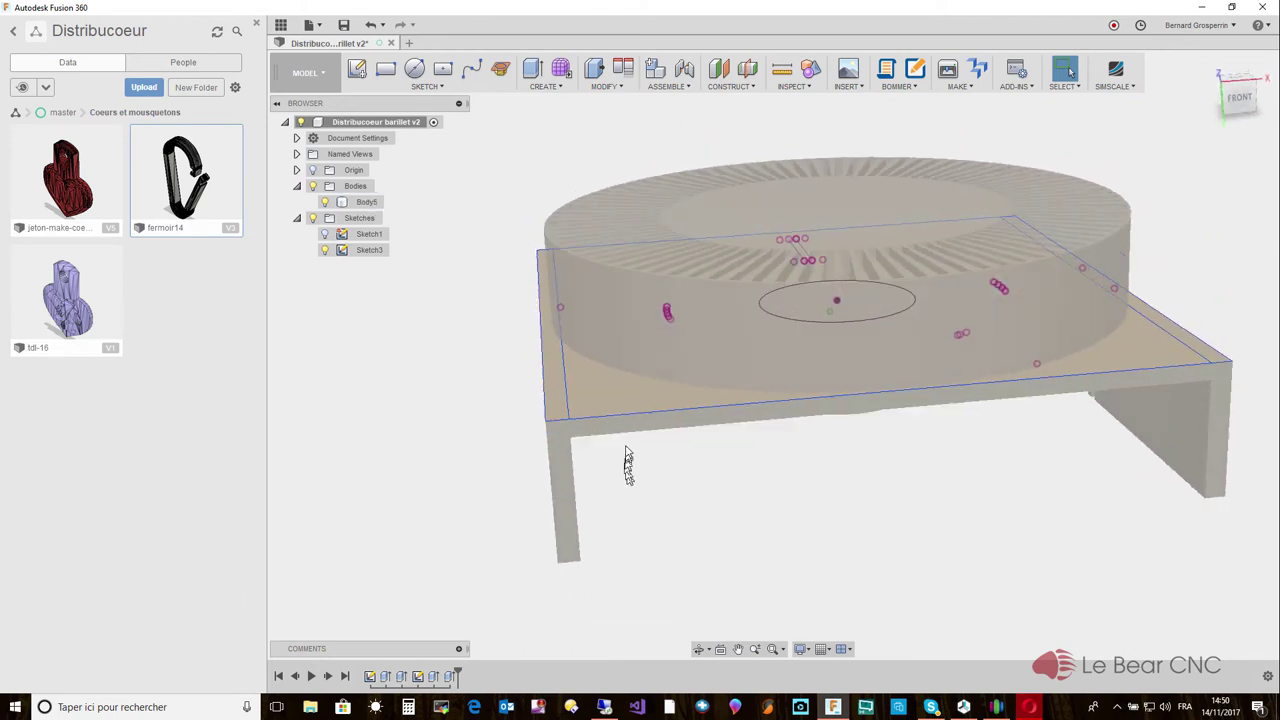
left_click(625, 432)
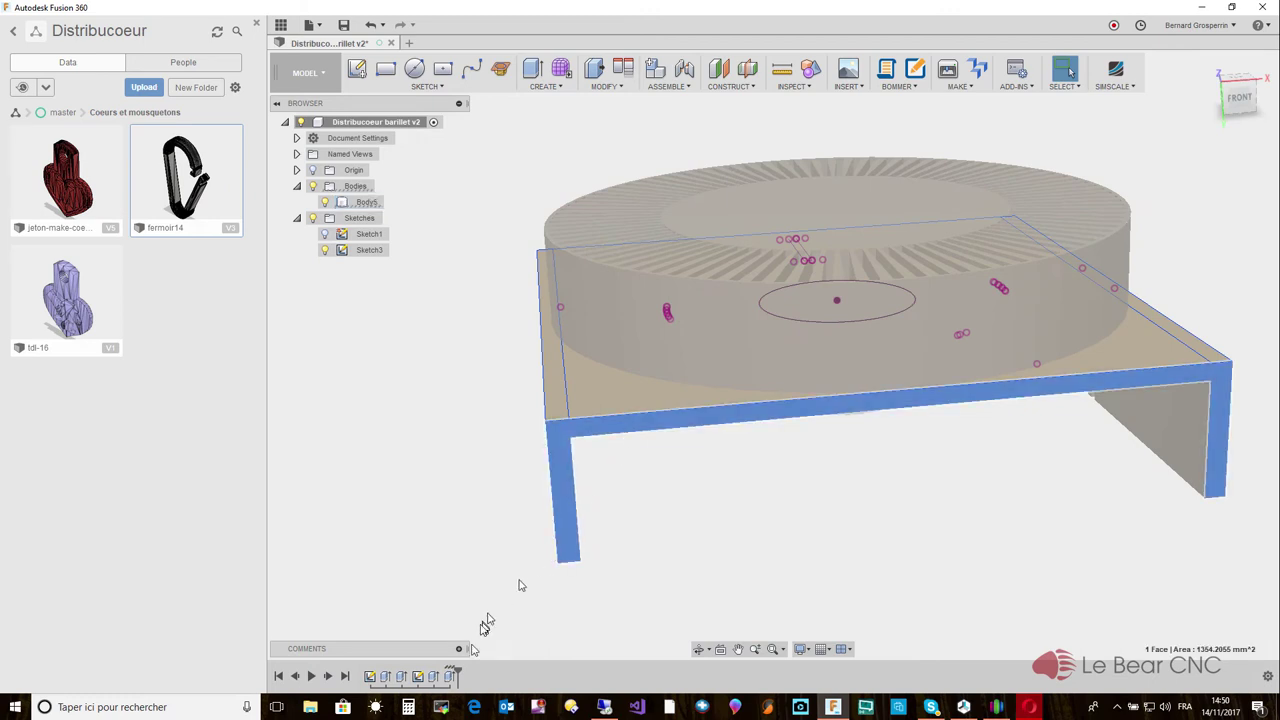
double_click(449, 678)
right_click(450, 678)
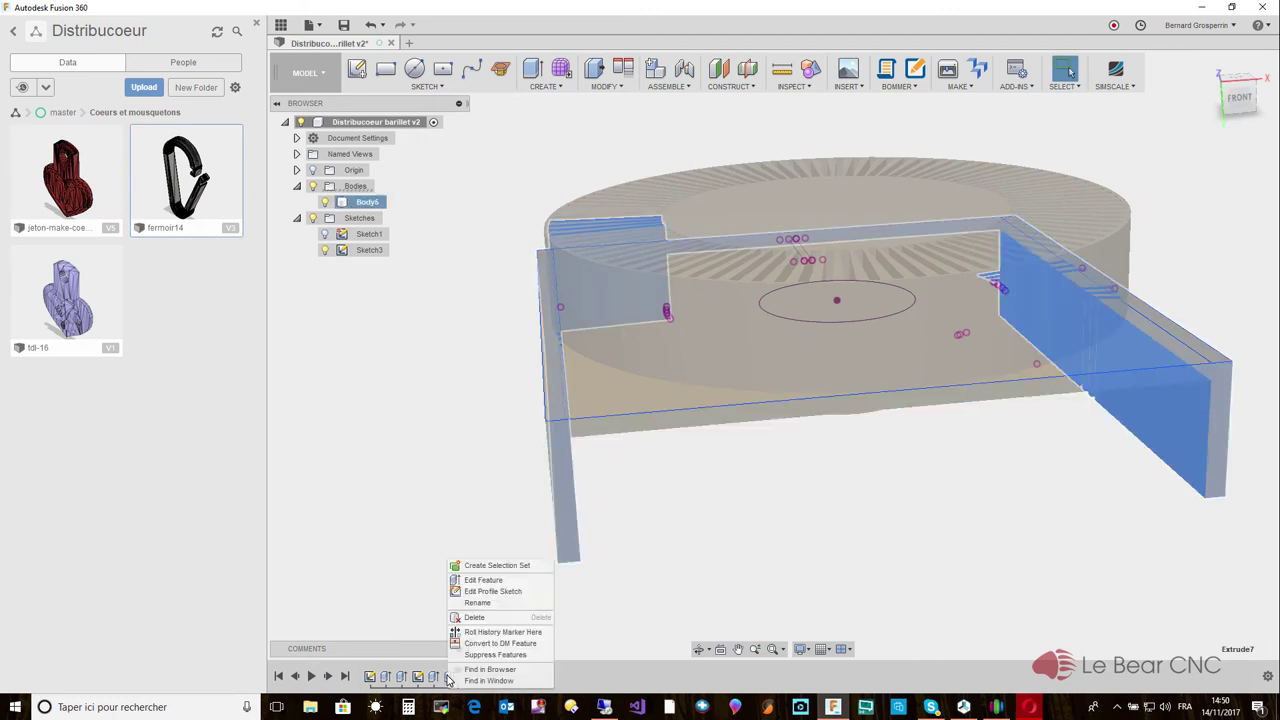
left_click(479, 580)
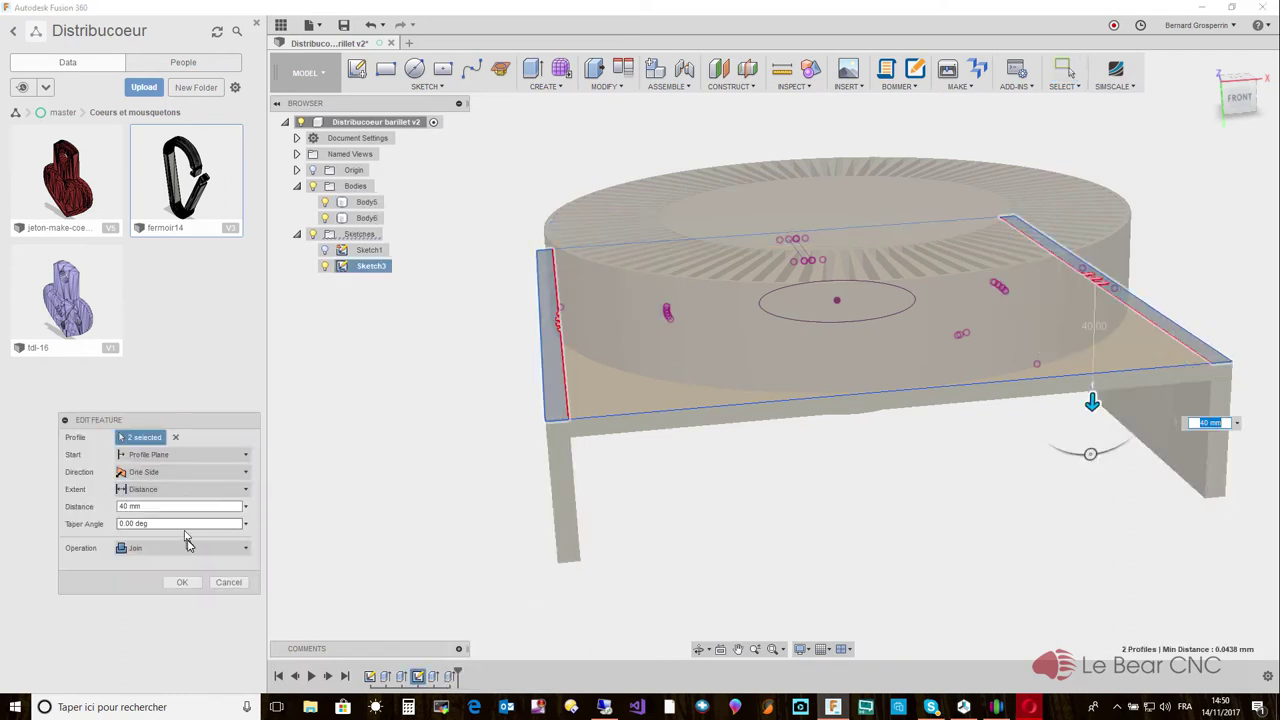
left_click(606, 432)
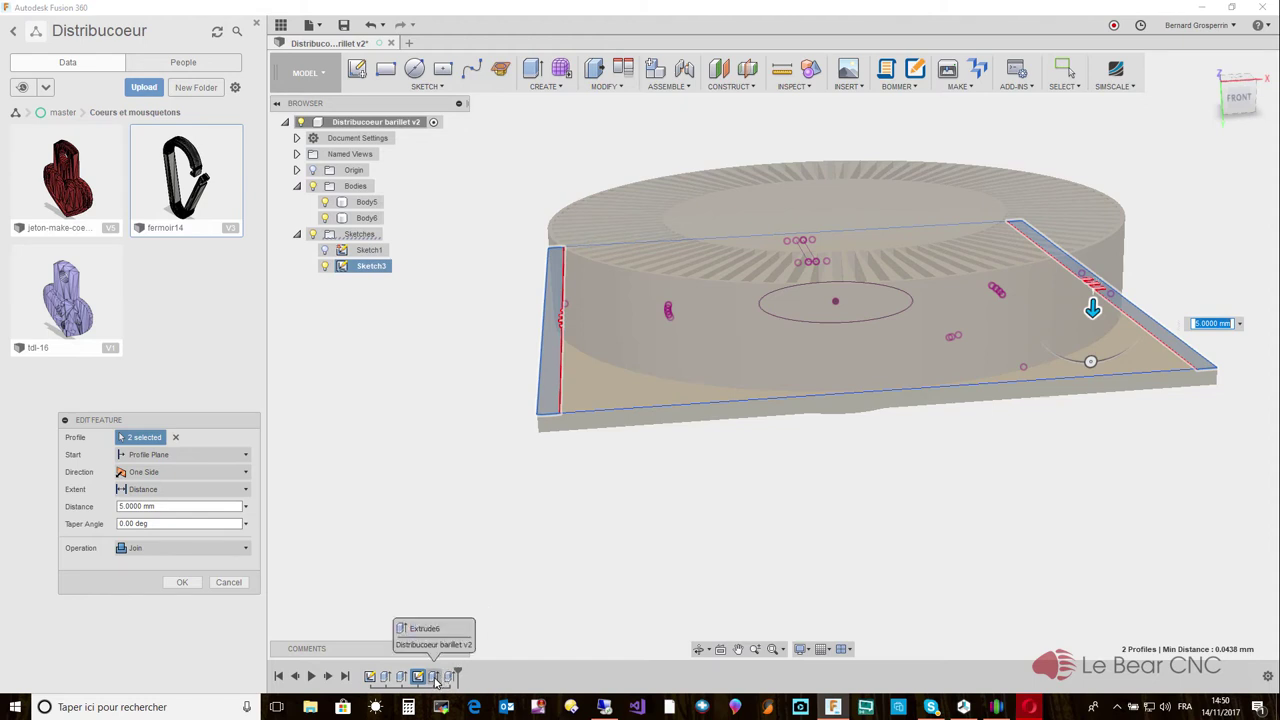
left_click(180, 582)
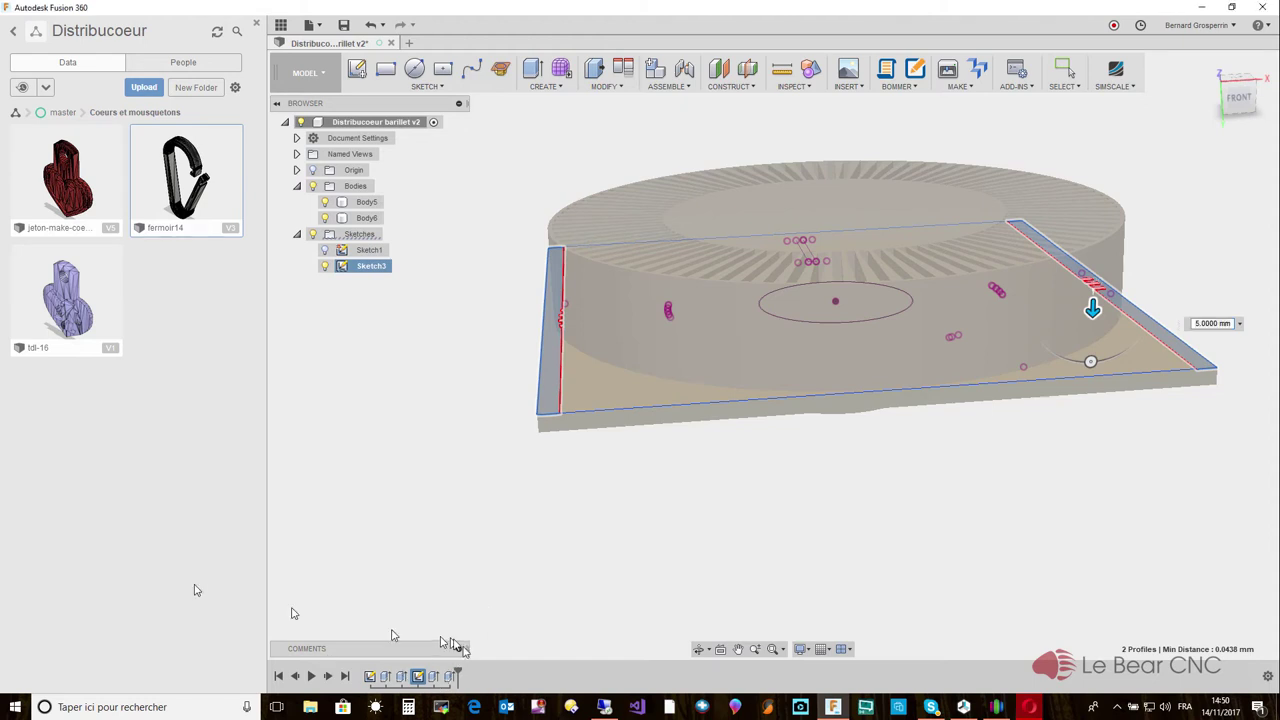
Roll the timeline back to just before the base plate extrusion and inspect the hub's cylindrical face.
left_click(433, 677)
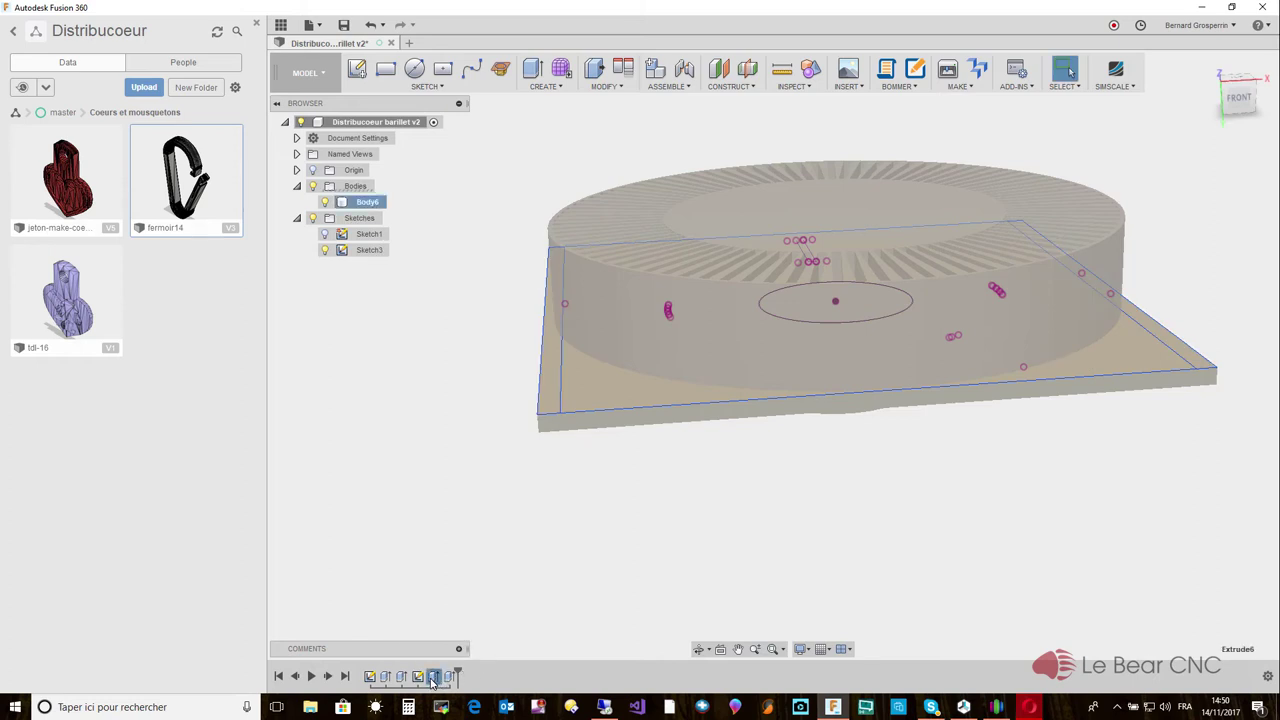
right_click(432, 681)
left_click(578, 609)
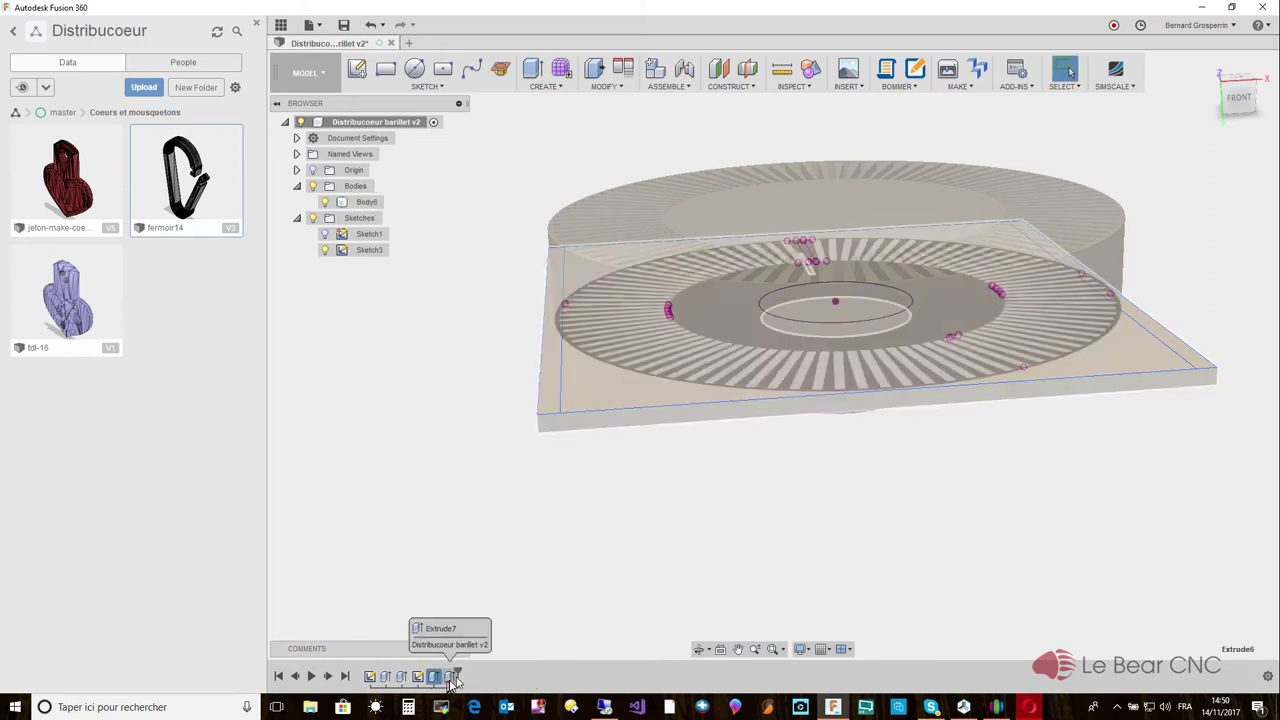
left_click_drag(458, 673, 427, 673)
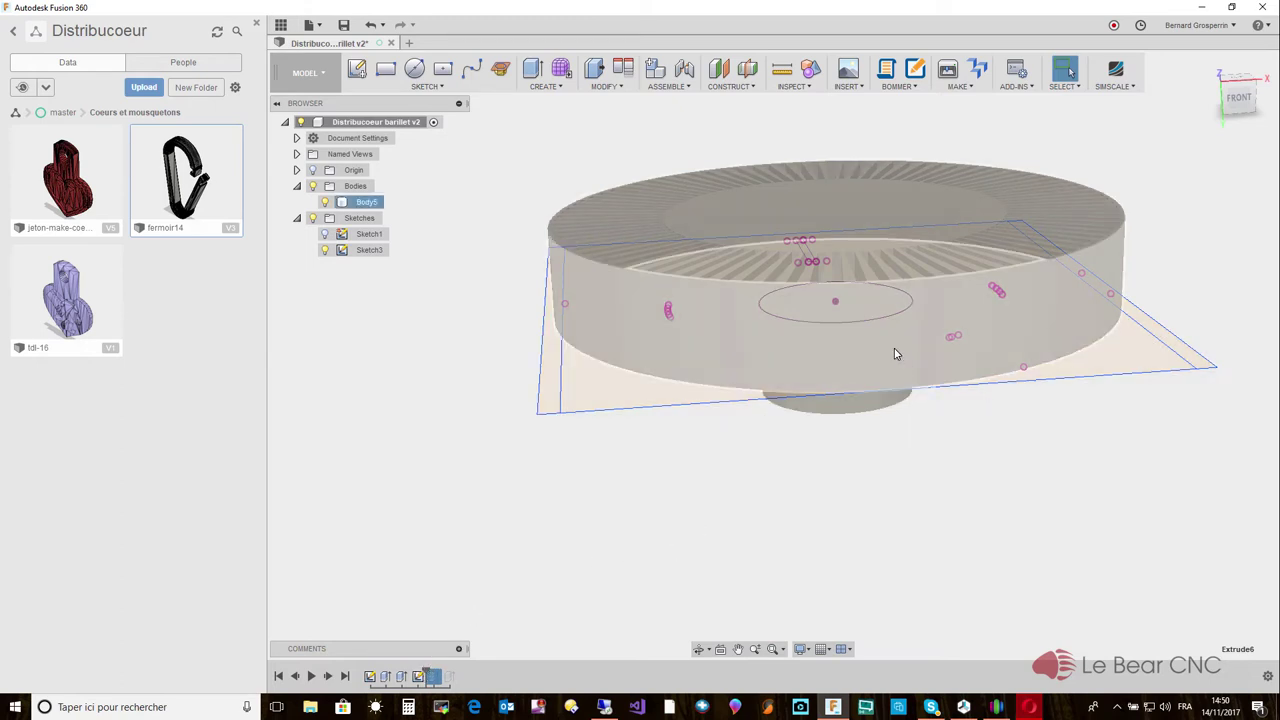
middle_click_drag(896, 353, 865, 352, "shift")
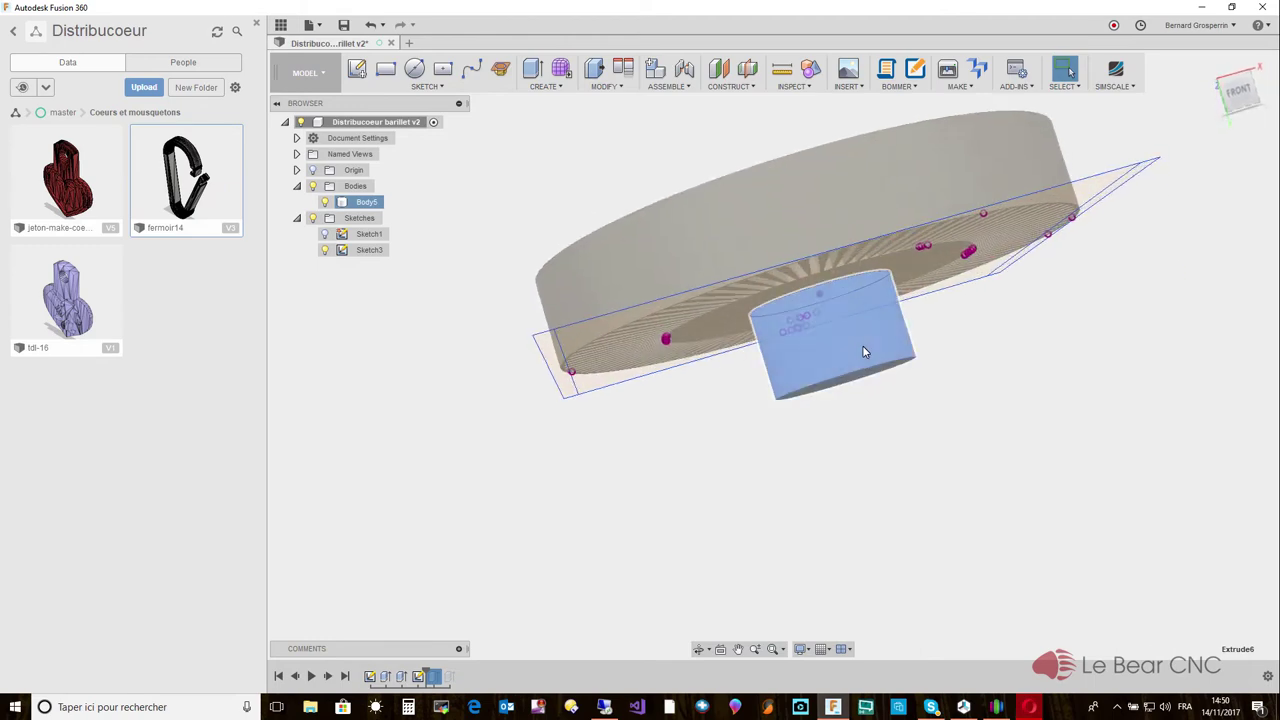
left_click(863, 346)
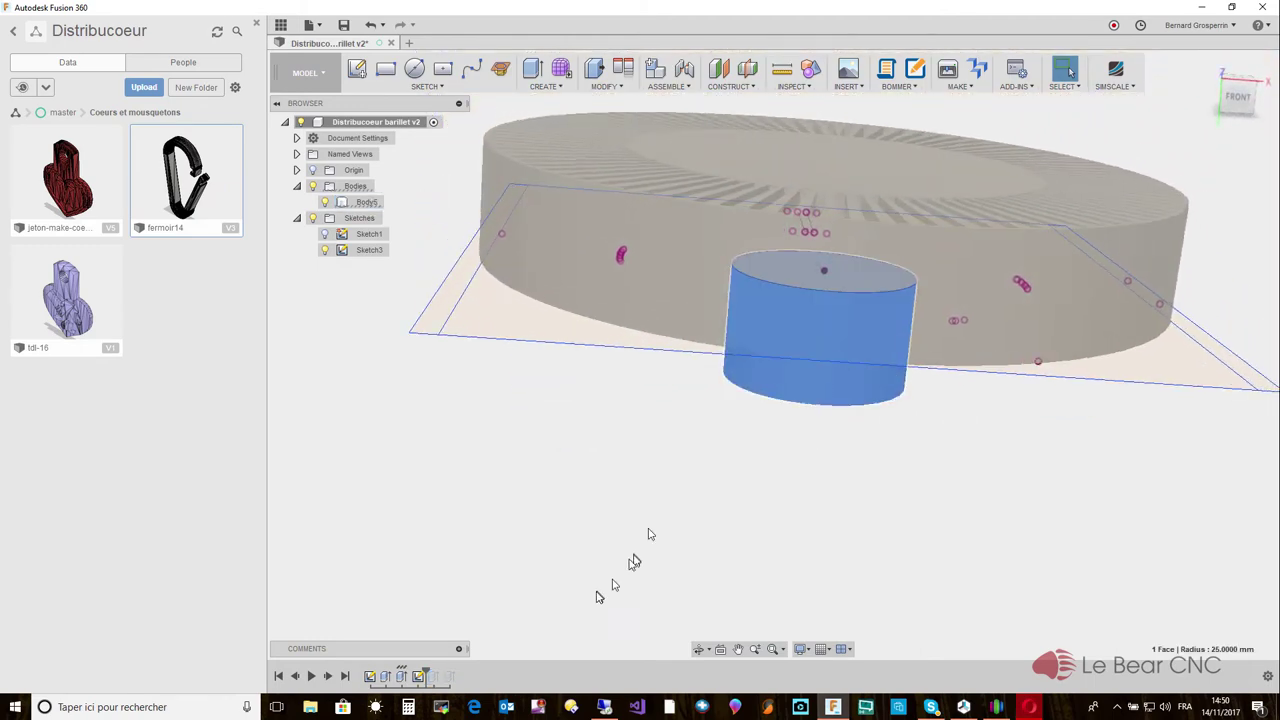
right_click(432, 678)
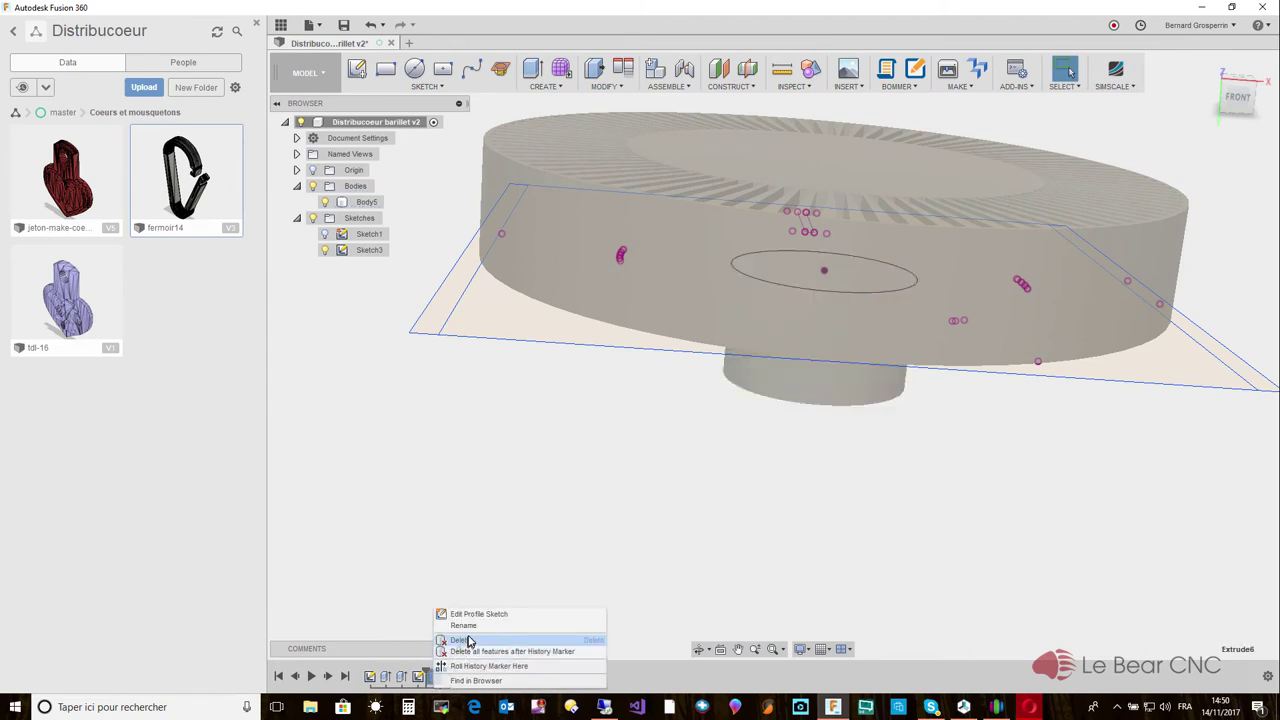
left_click(427, 672)
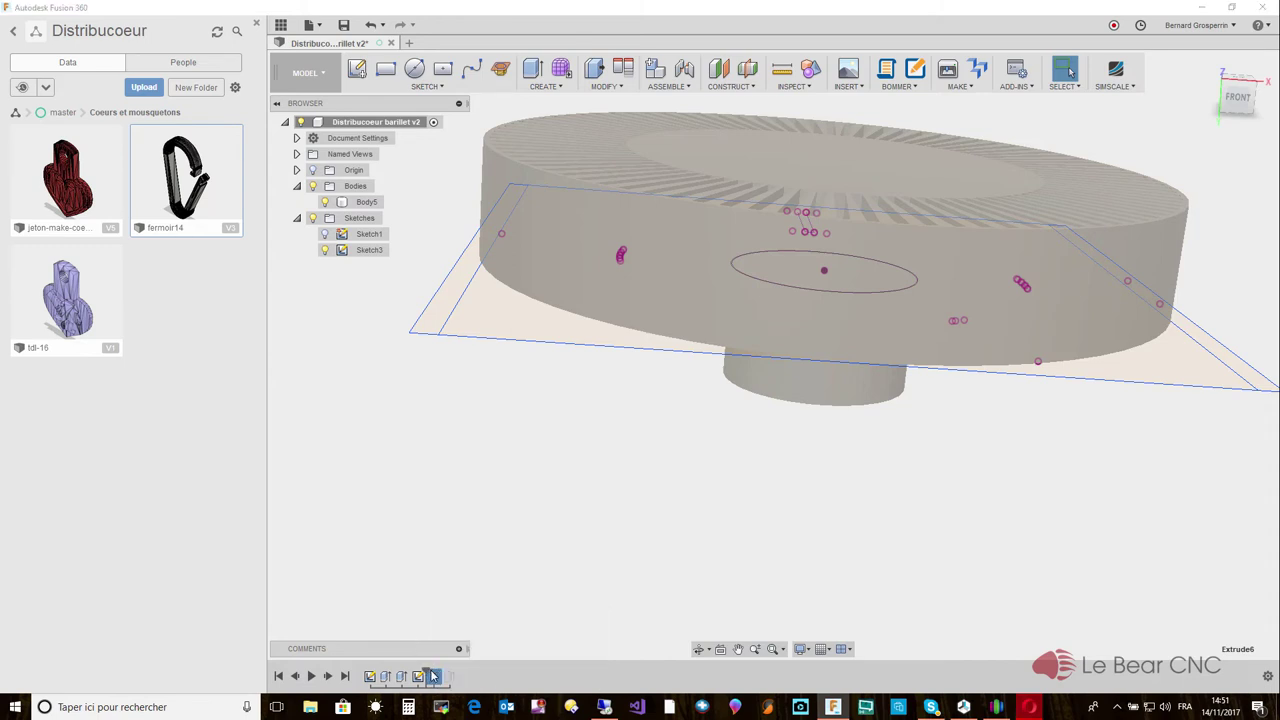
Roll the timeline forward past the base plate extrusion and check its 5 mm New Body settings.
left_click_drag(430, 676, 440, 677)
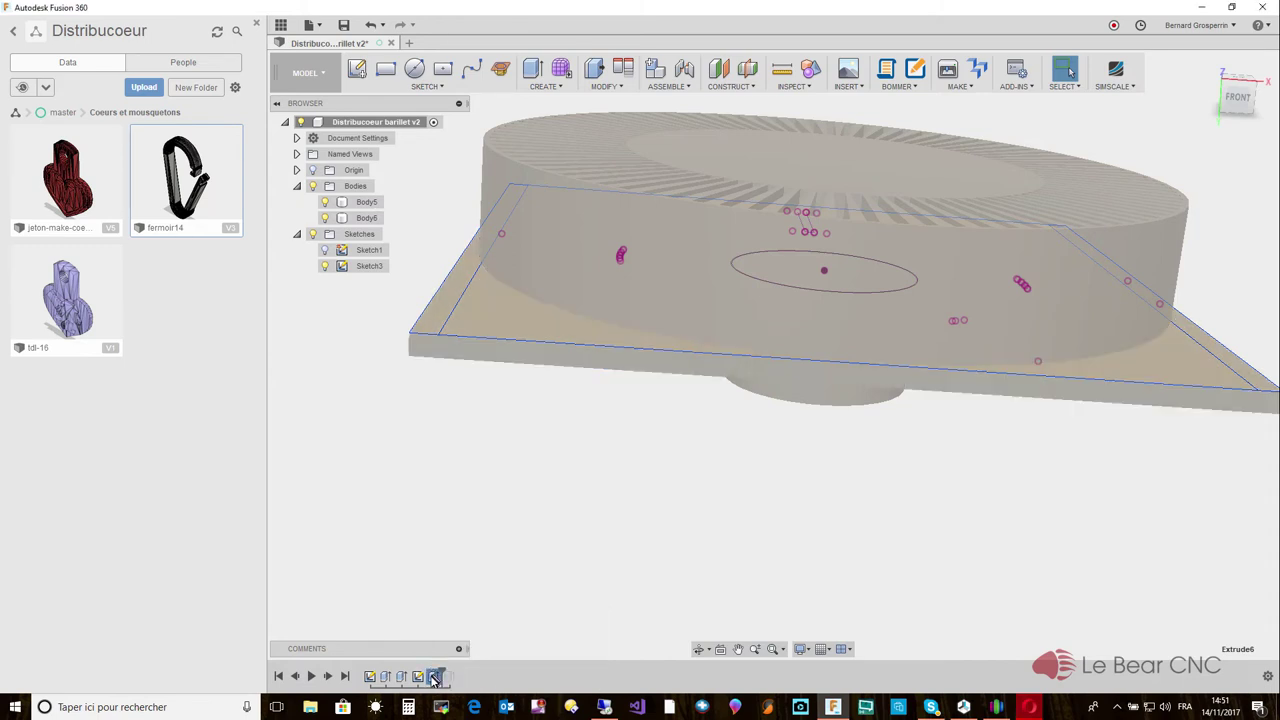
right_click(432, 678)
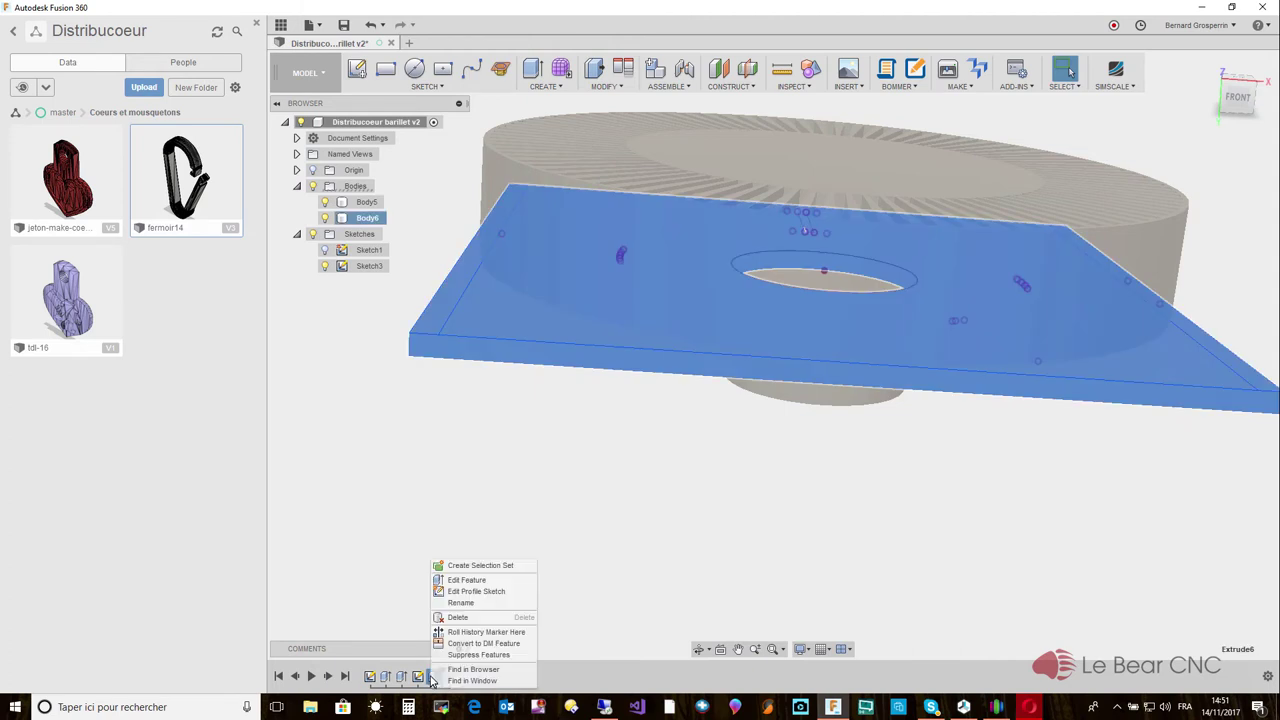
left_click(478, 582)
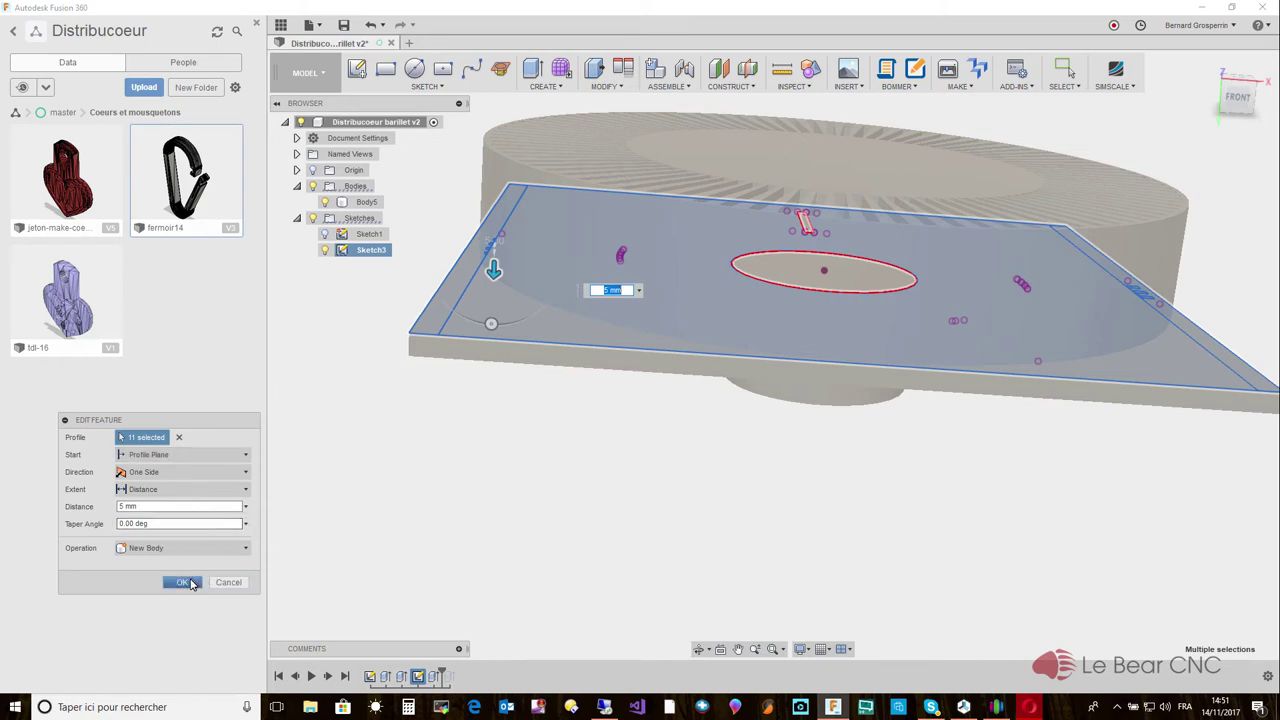
left_click(185, 582)
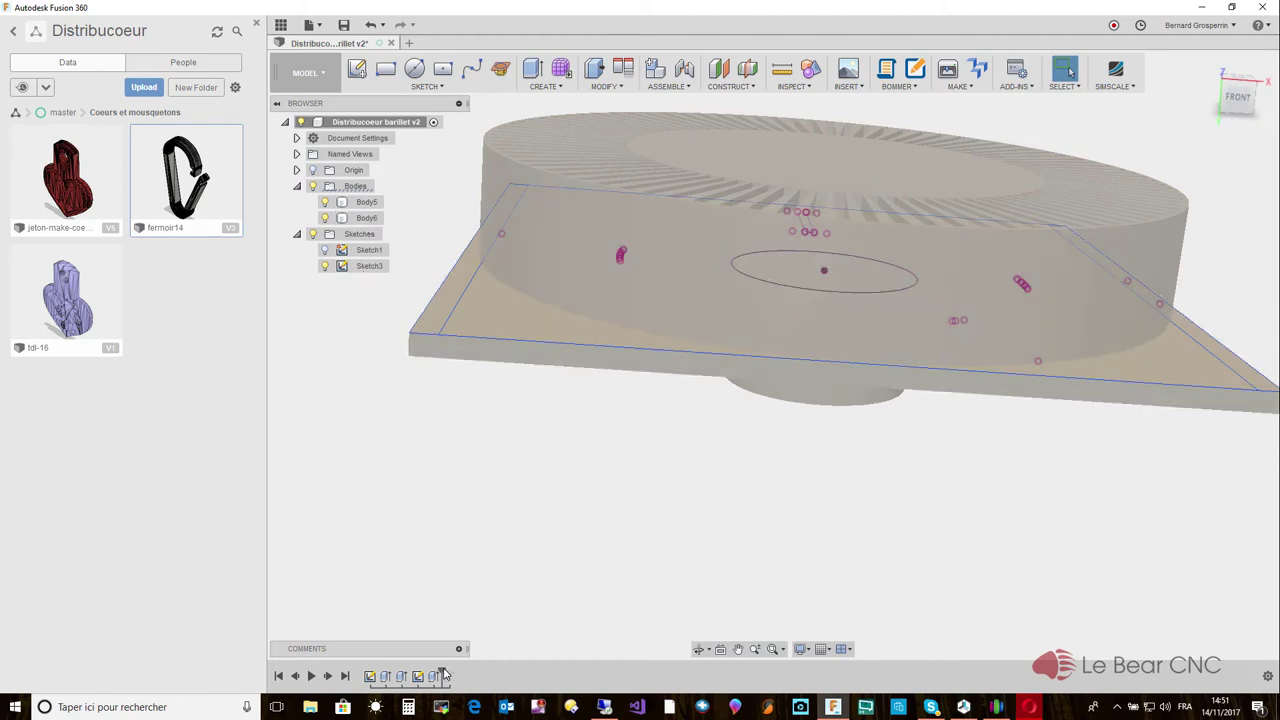
Compare the bodies before and after the side-wall extrusion and delete all features after the history marker placed just before it.
left_click_drag(442, 674, 455, 676)
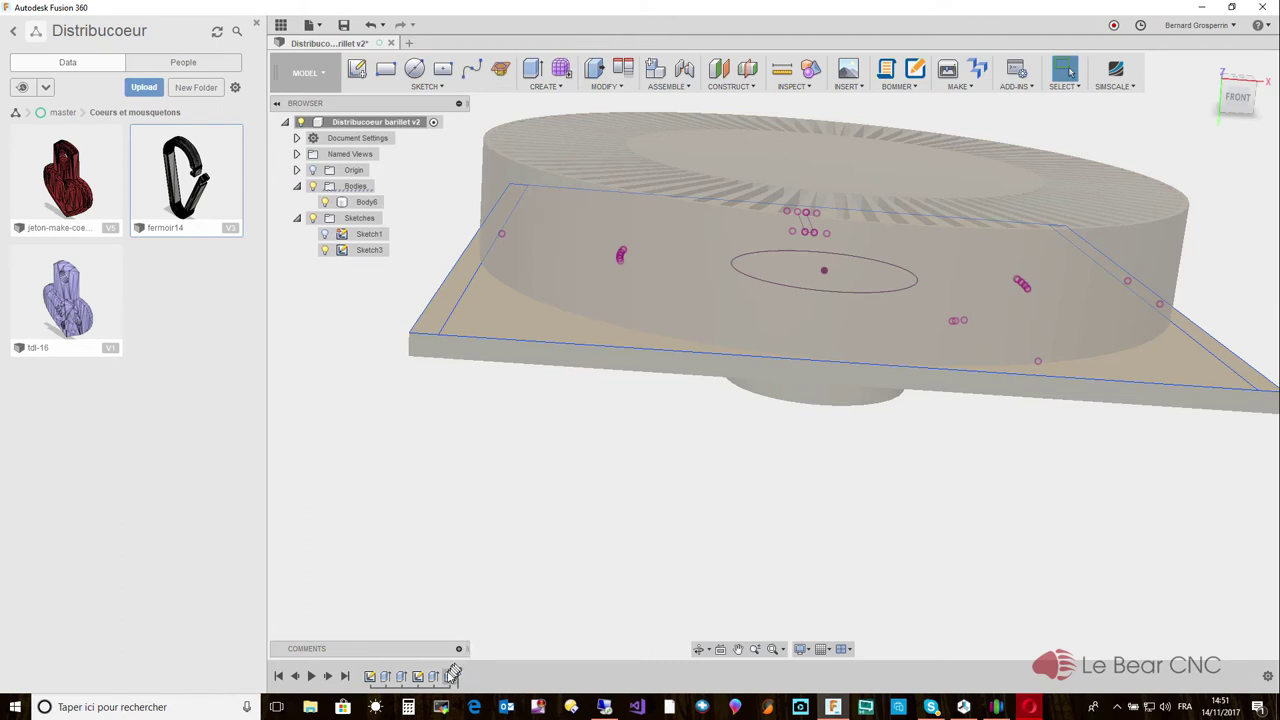
left_click(449, 677)
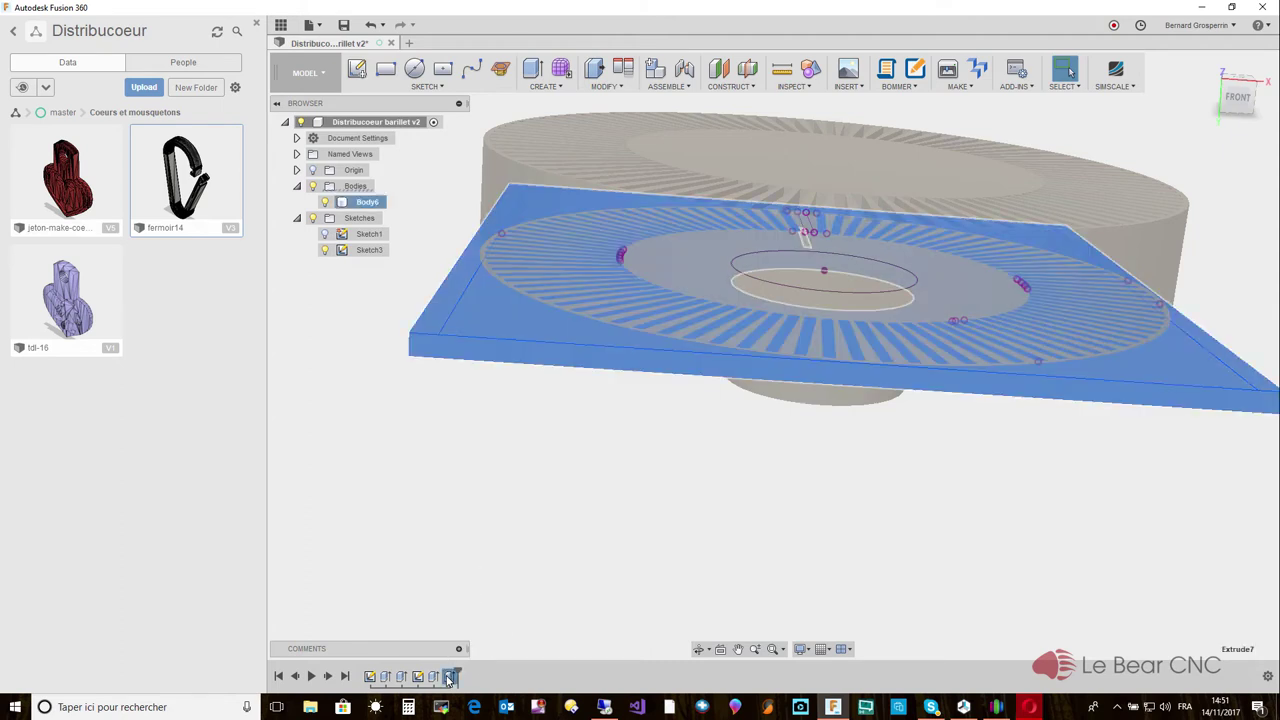
key("Escape")
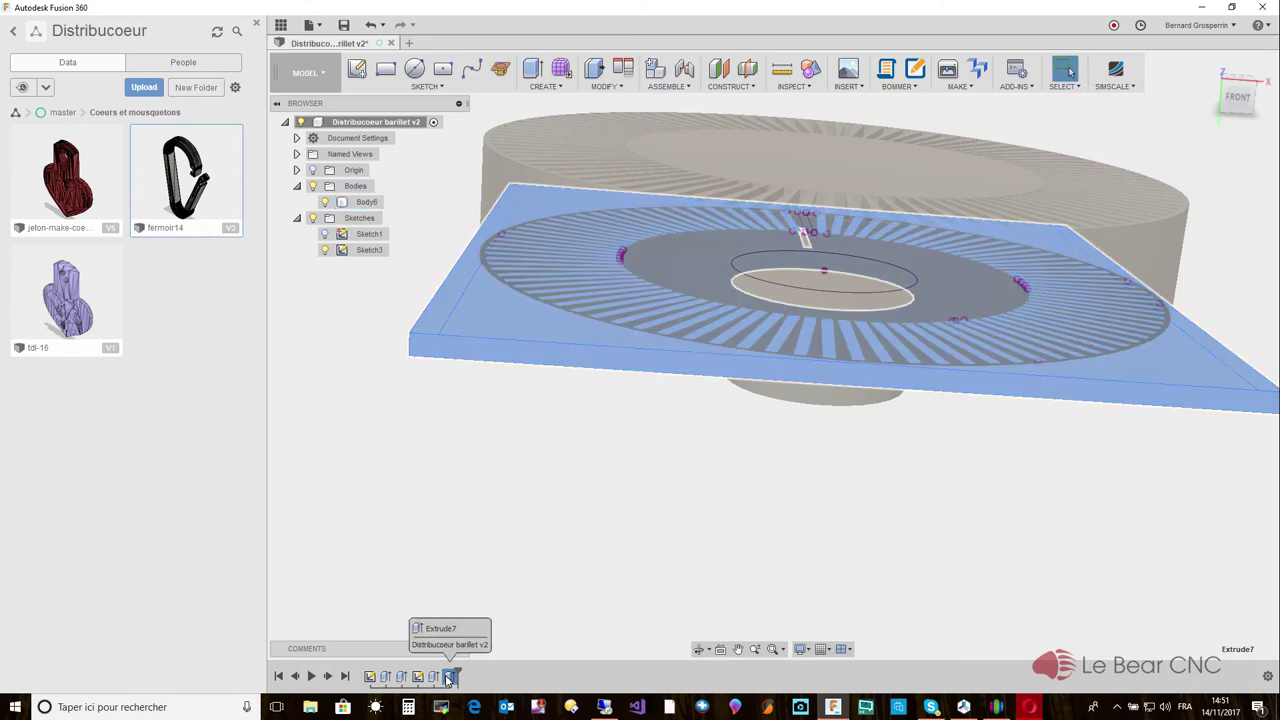
left_click_drag(460, 670, 442, 673)
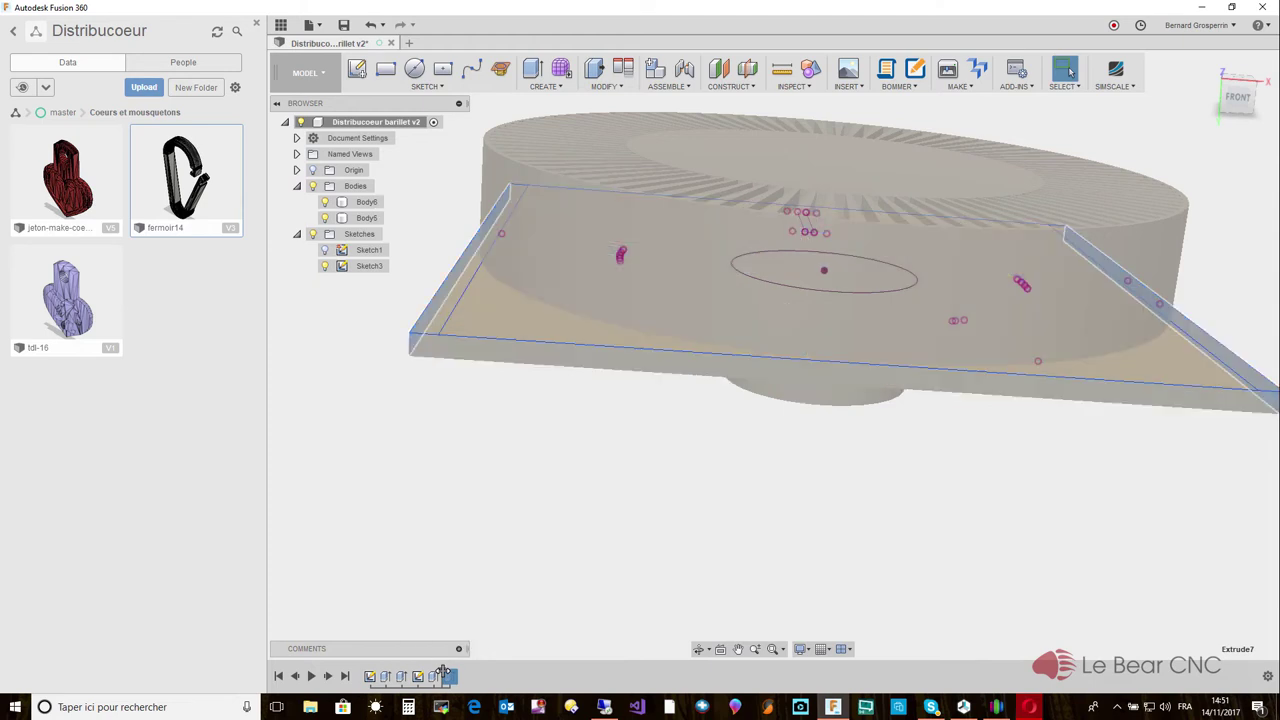
left_click(366, 222)
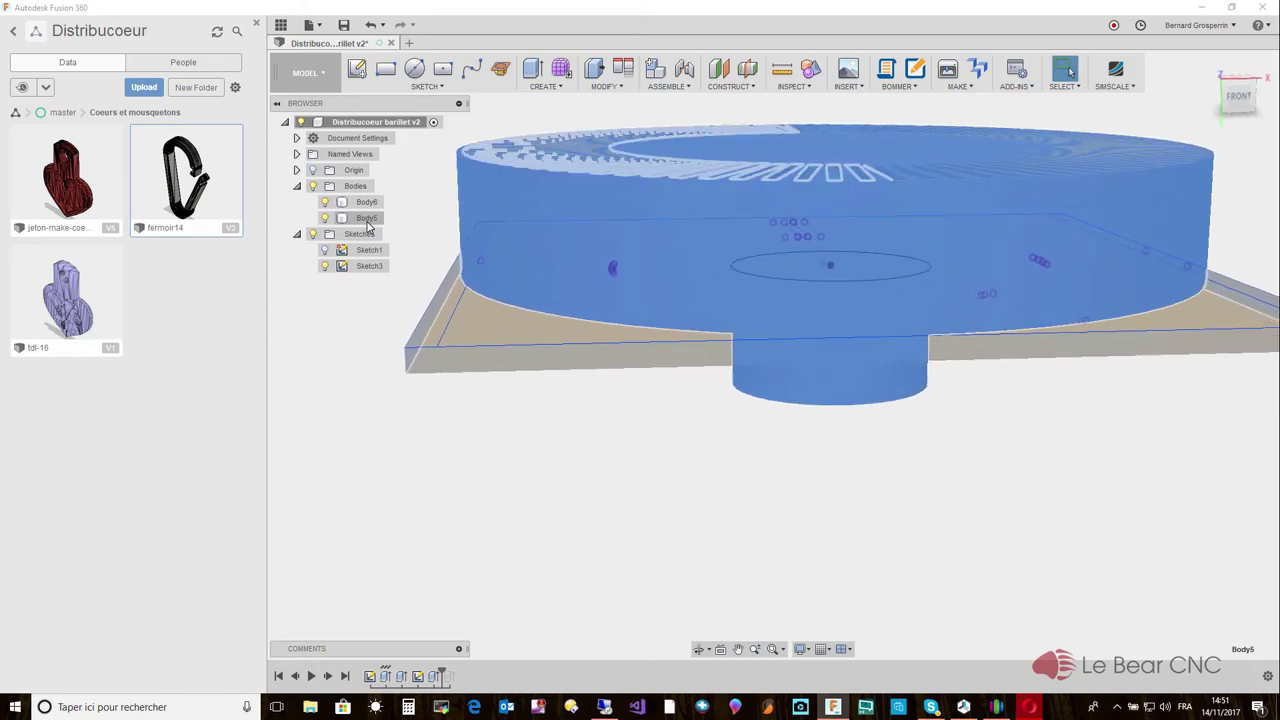
right_click(449, 679)
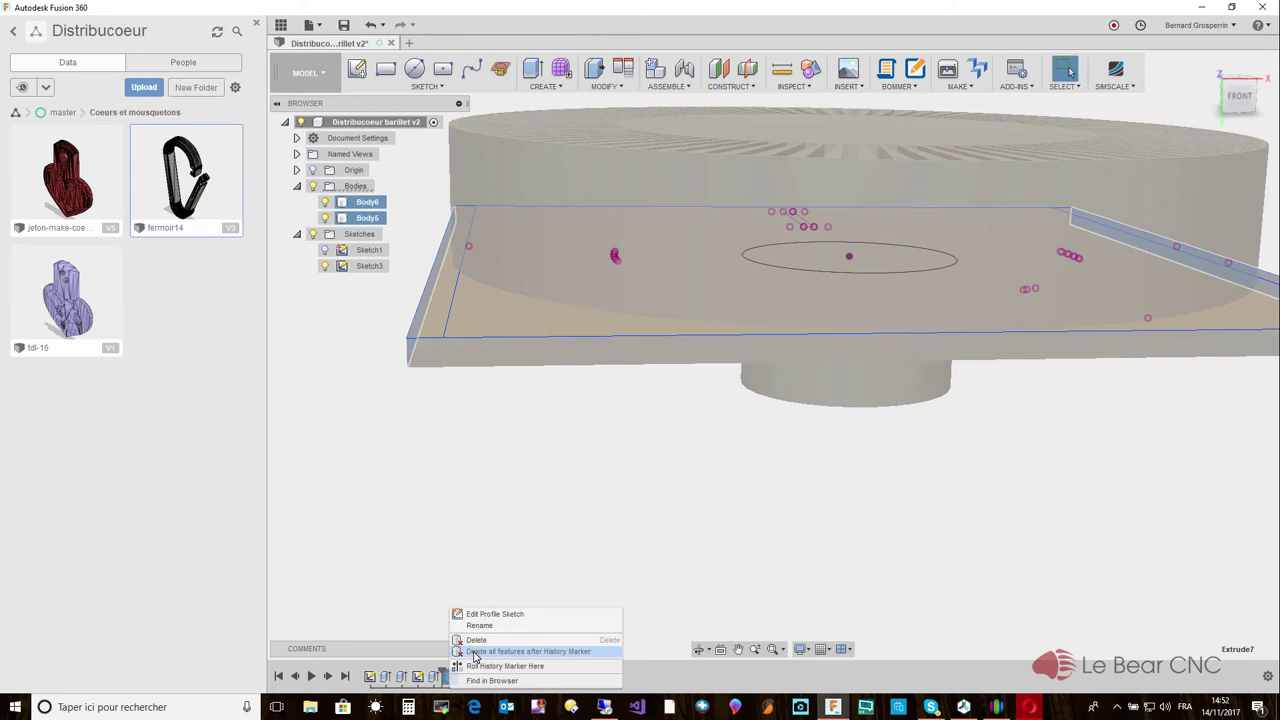
left_click(475, 652)
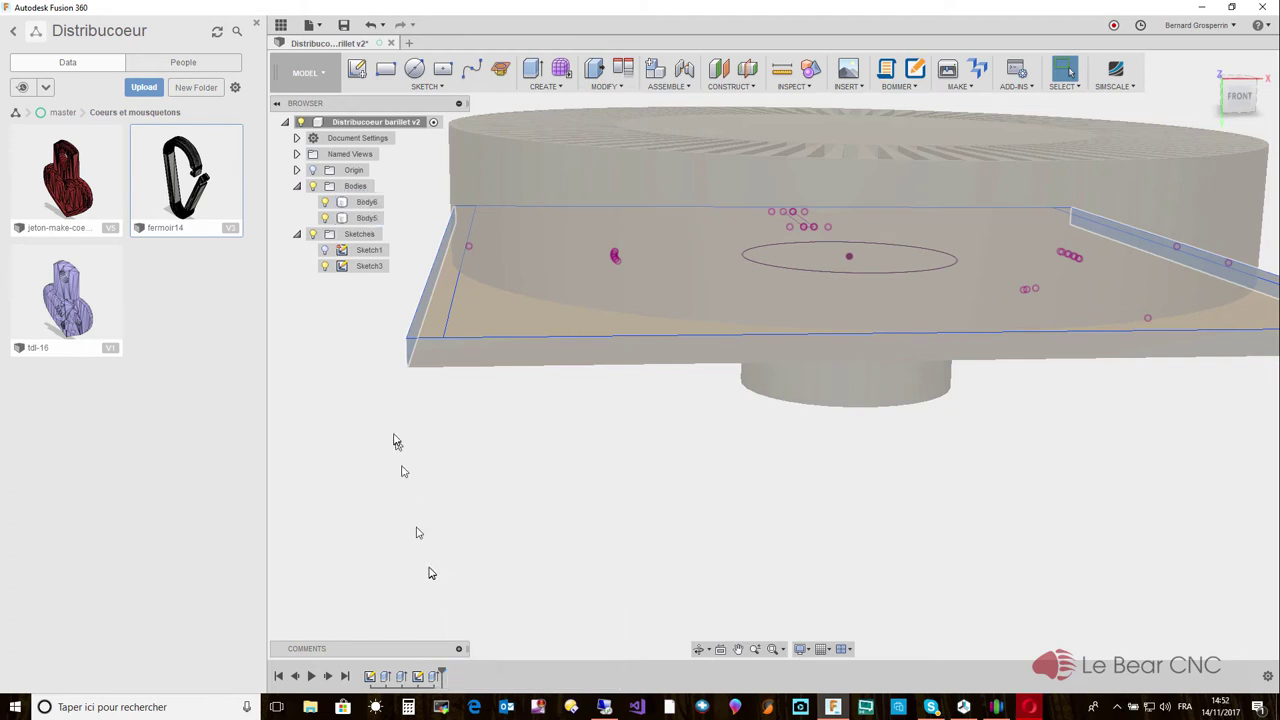
Try to extrude the two narrow side-strip profiles of Sketch3 downward 40 mm, joining them to the base plate.
left_click(432, 330)
mouse_move(432, 330)
middle_mouse_down("shift")
mouse_move(900, 430)
mouse_move(1000, 420)
mouse_move(1250, 352)
mouse_move(1200, 416)
middle_mouse_up("shift")
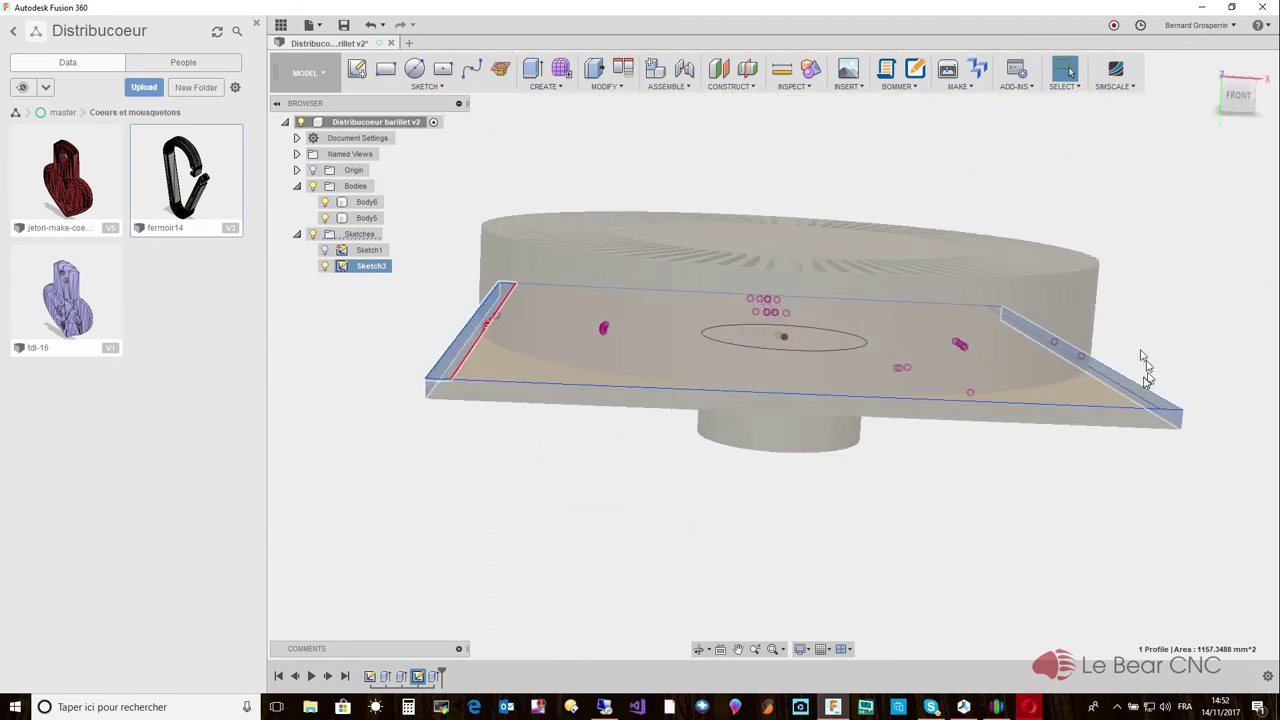
middle_click_drag(1141, 396, 1134, 477, "shift")
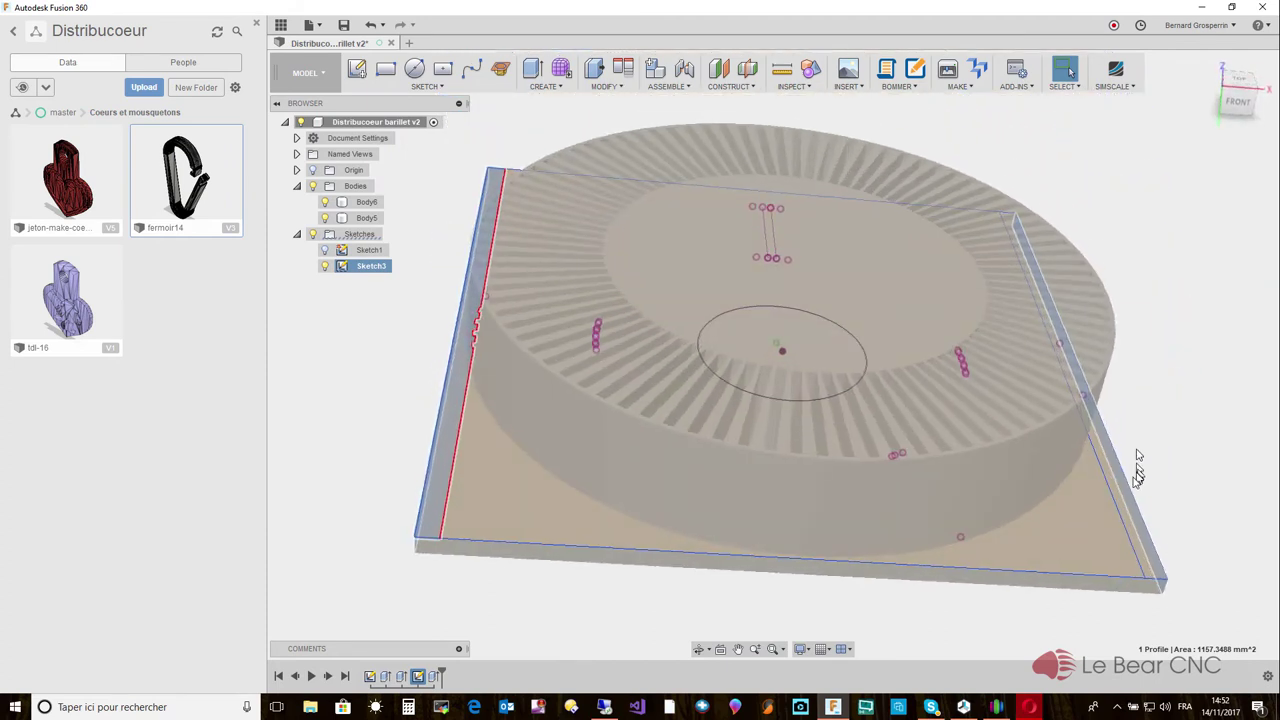
left_click(1126, 502)
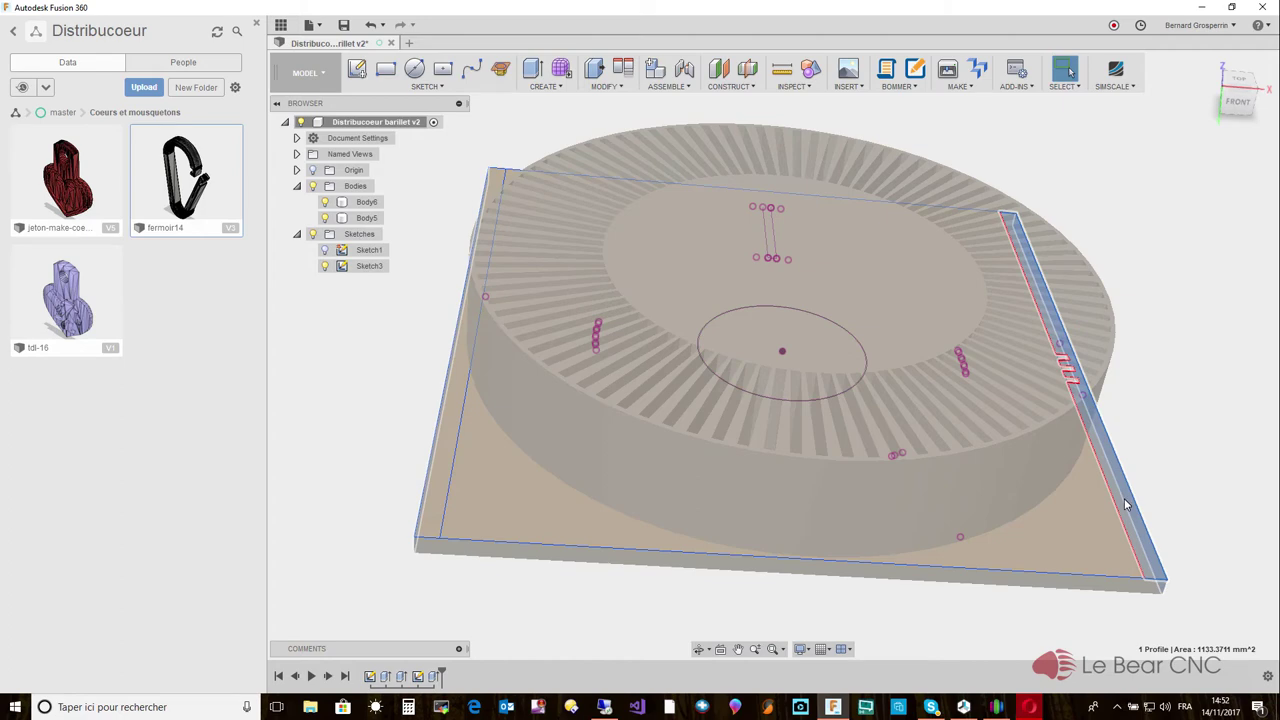
left_click(440, 478, "ctrl")
right_click(440, 478)
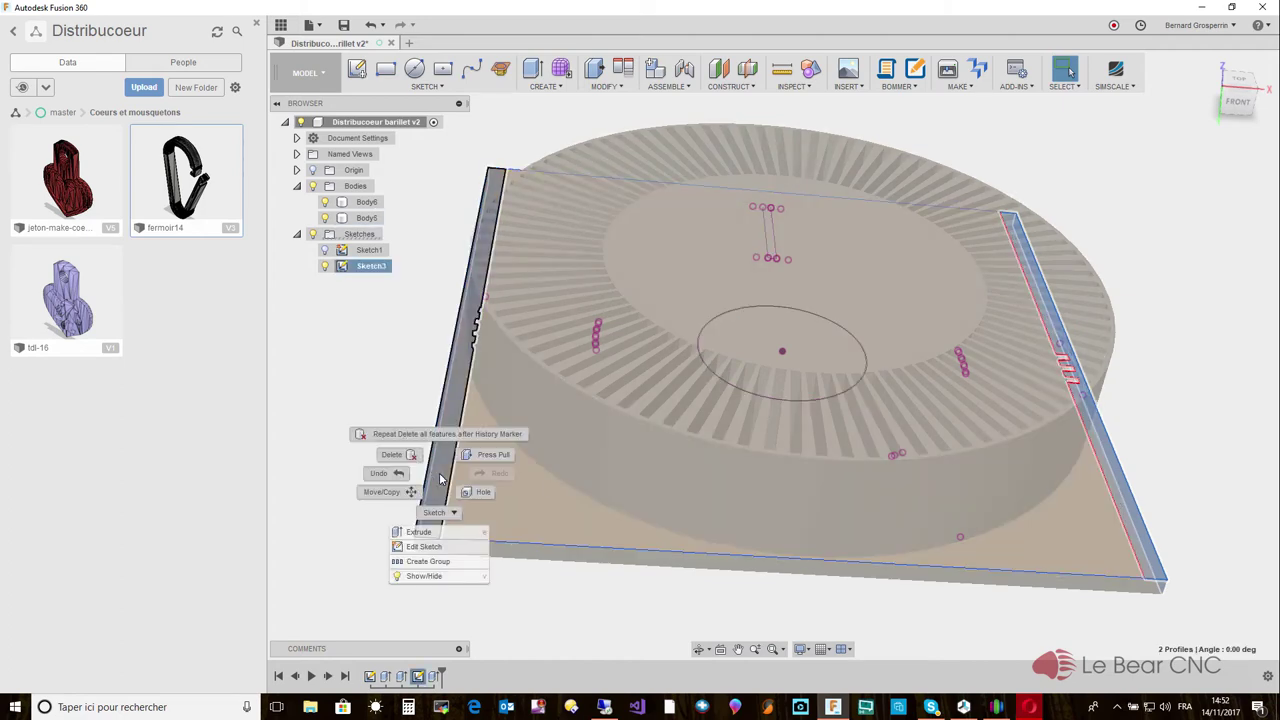
left_click(418, 532)
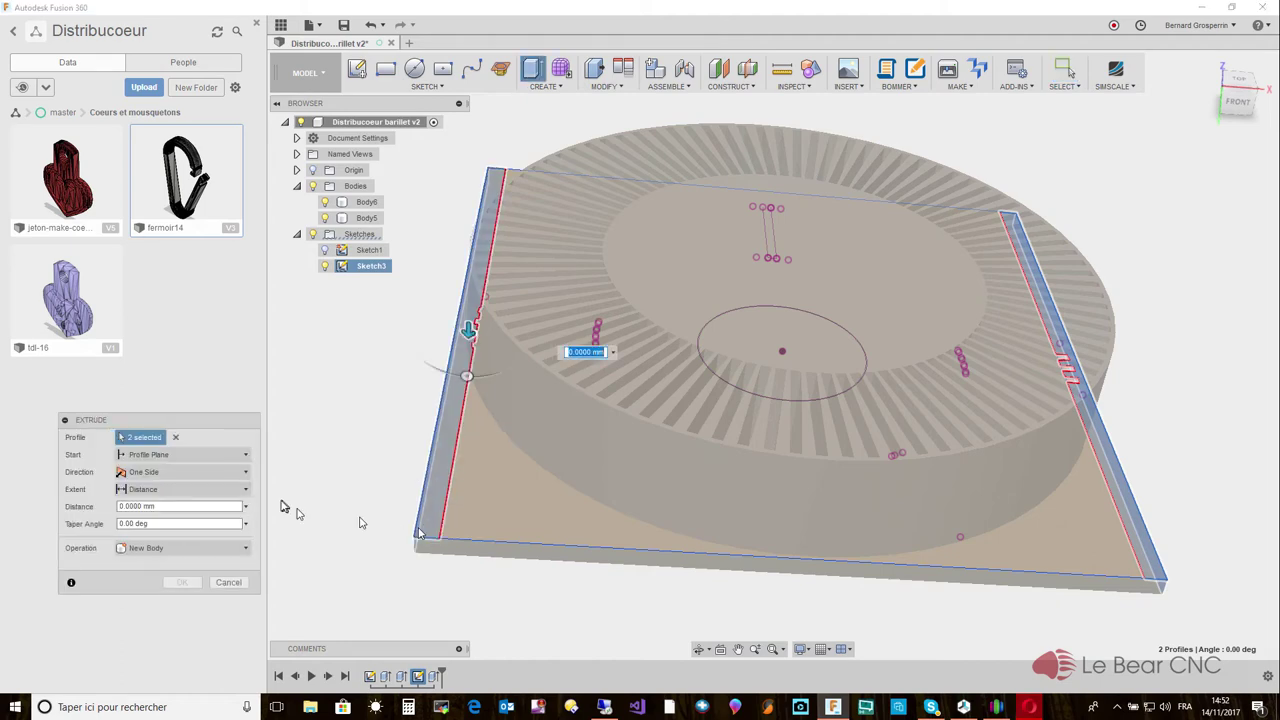
left_click(244, 549)
left_click(193, 566)
middle_click_drag(300, 552, 505, 385, "shift")
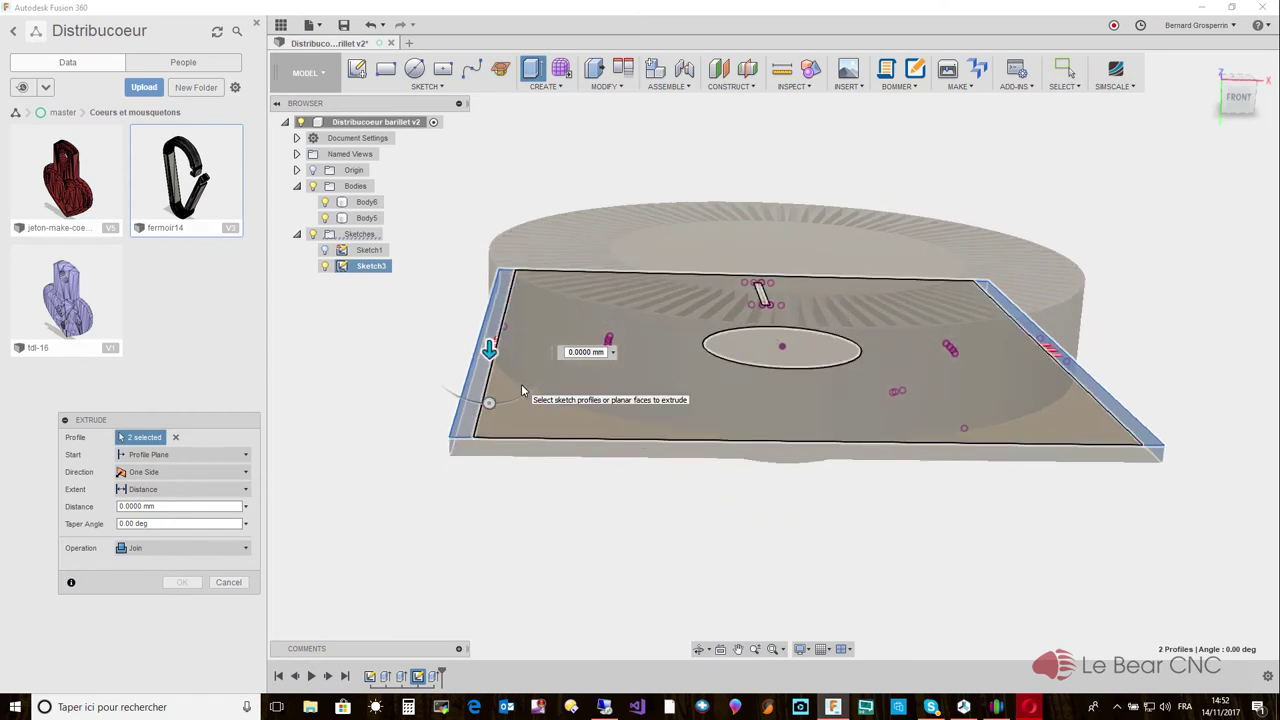
left_click_drag(489, 349, 489, 508)
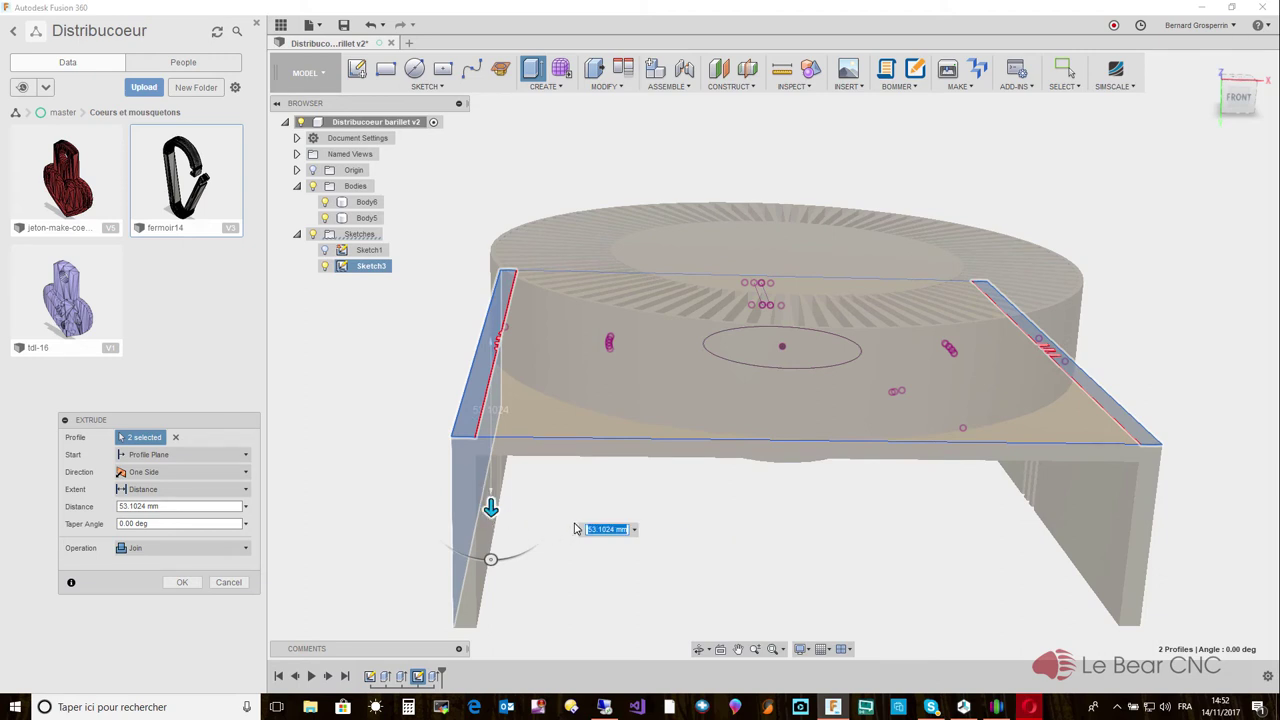
type("40")
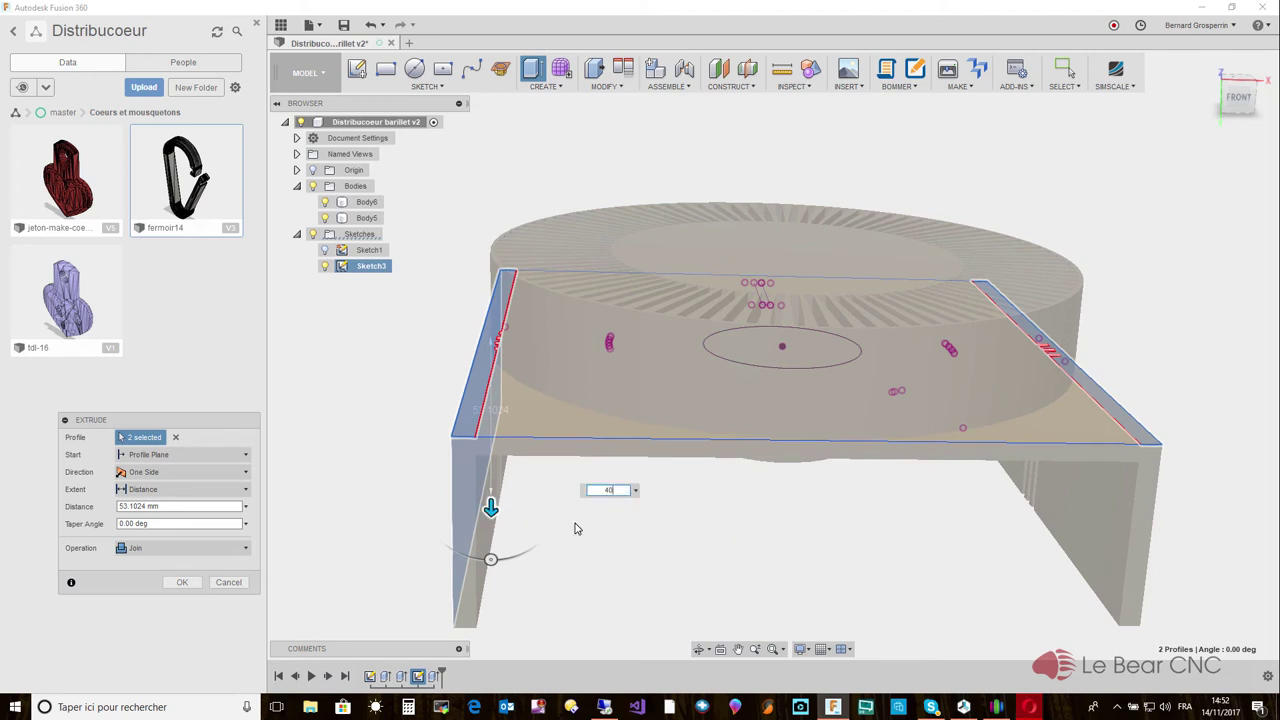
key("Return")
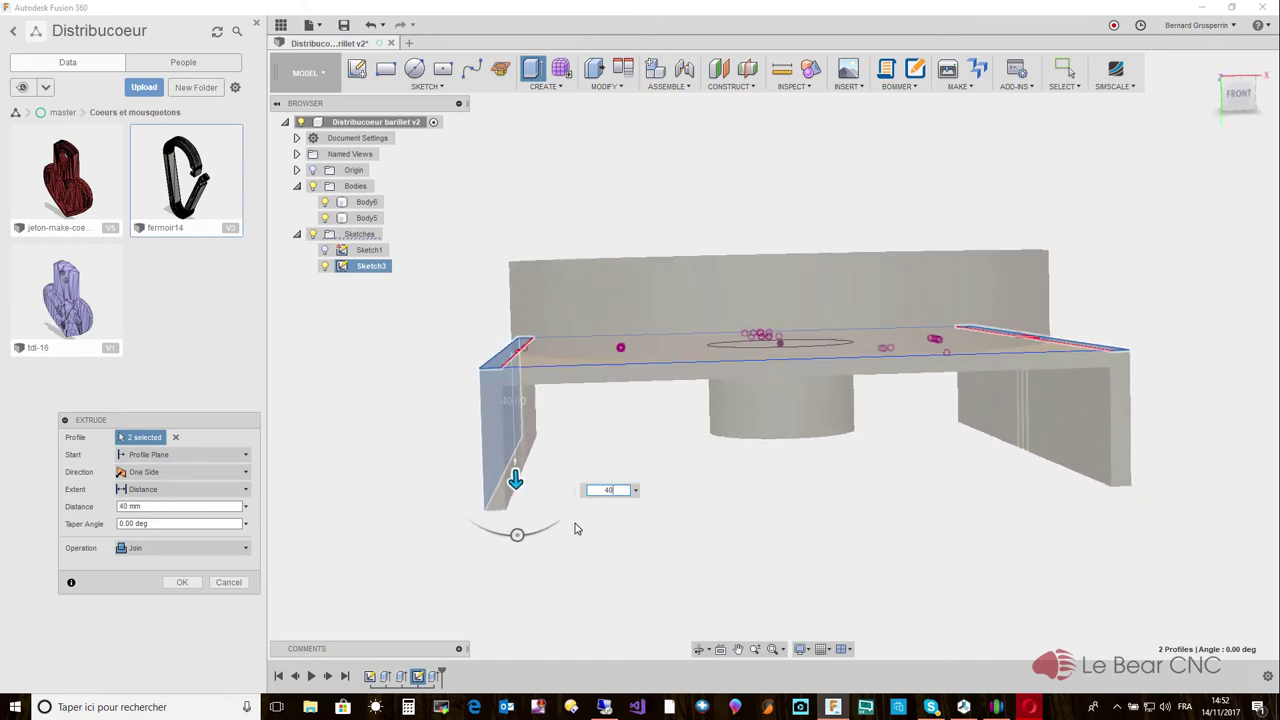
key("Return")
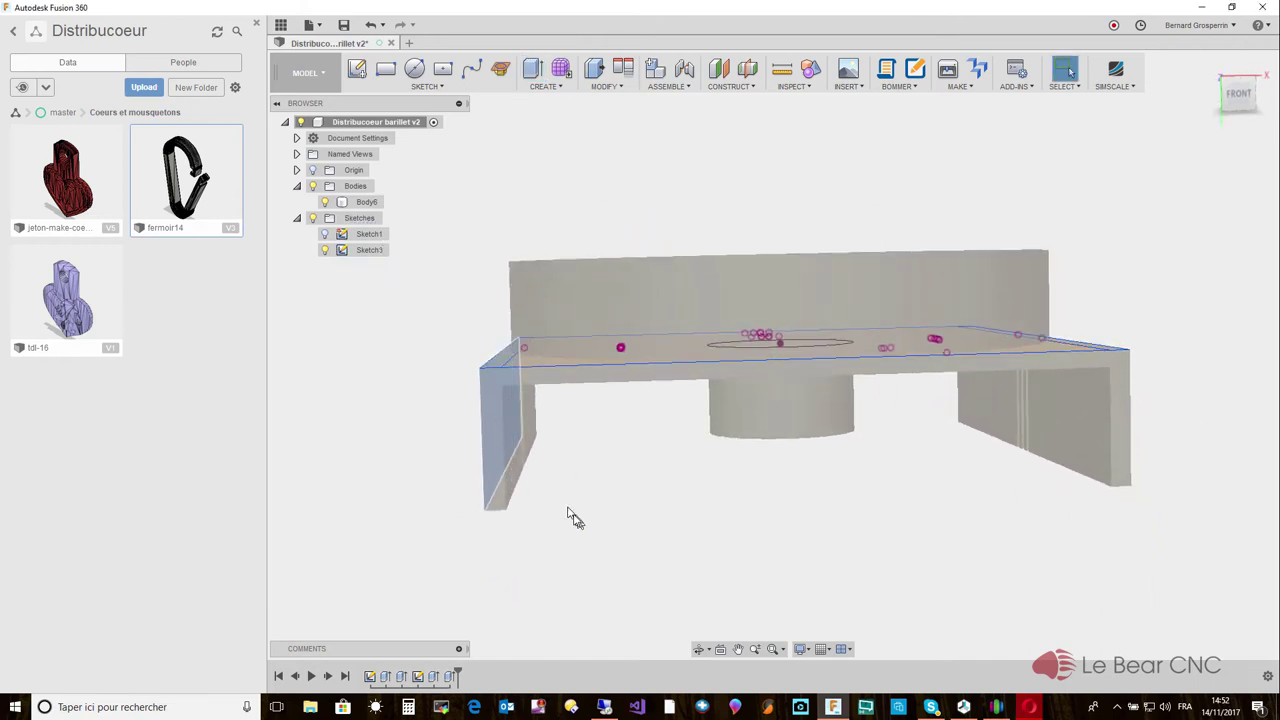
Inspect the barrel's outer face and check which body it belongs to with the side walls joined.
middle_click_drag(457, 331, 555, 312, "shift")
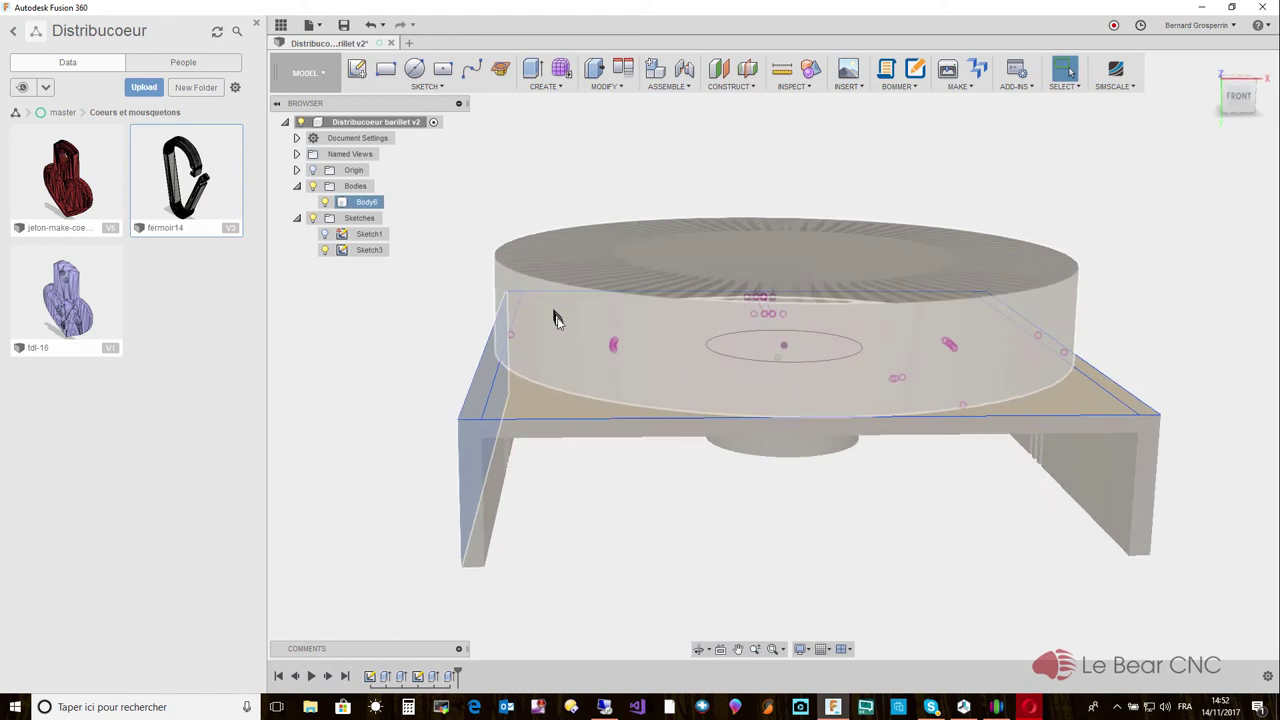
left_click(561, 335)
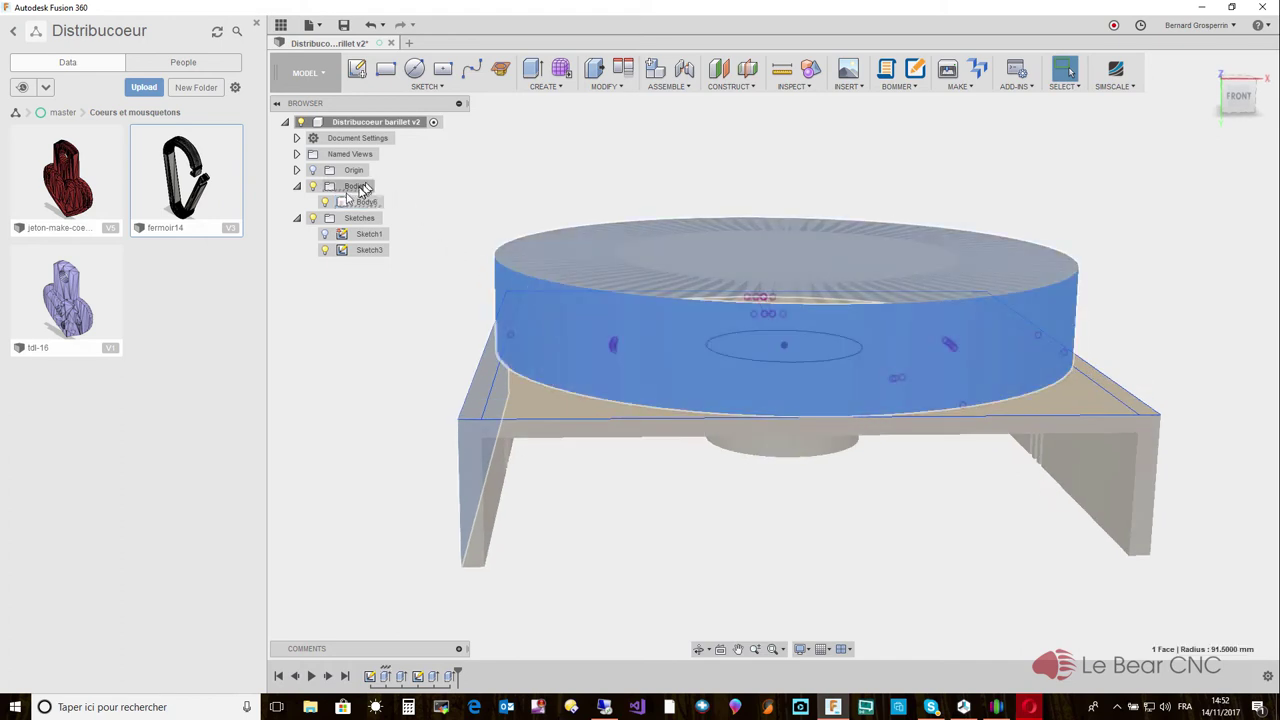
left_click(323, 205)
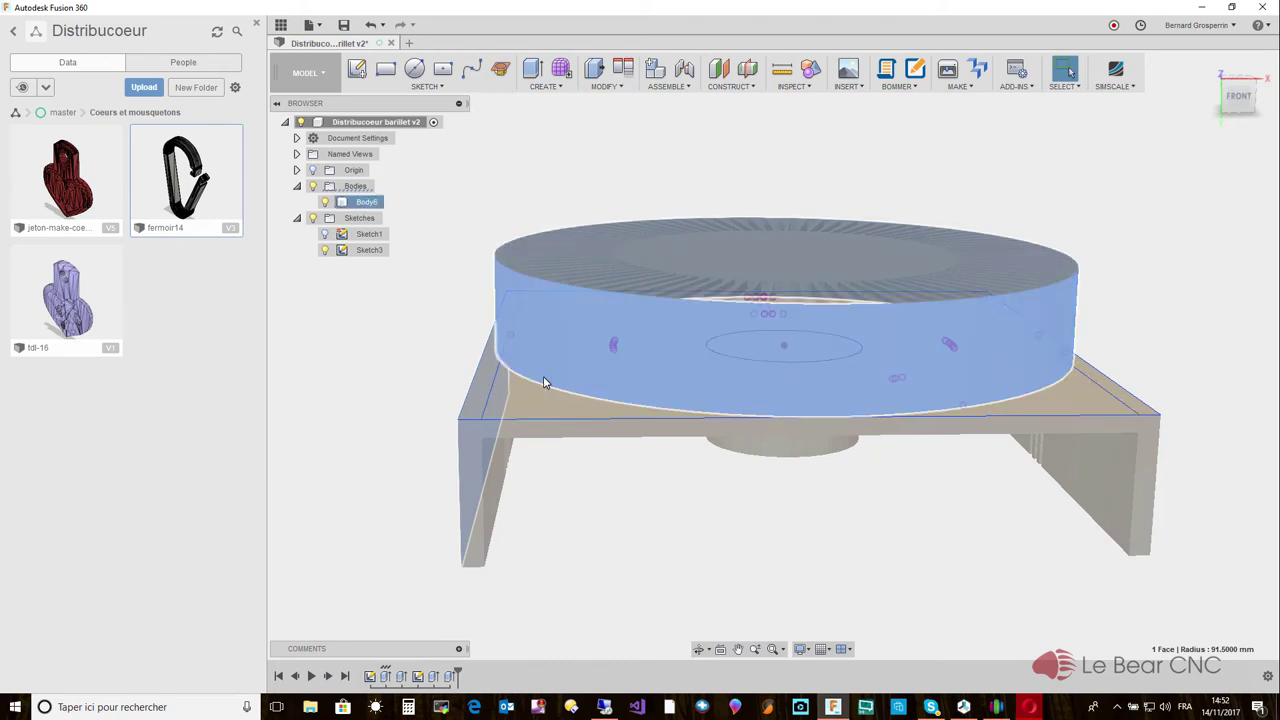
left_click(549, 398)
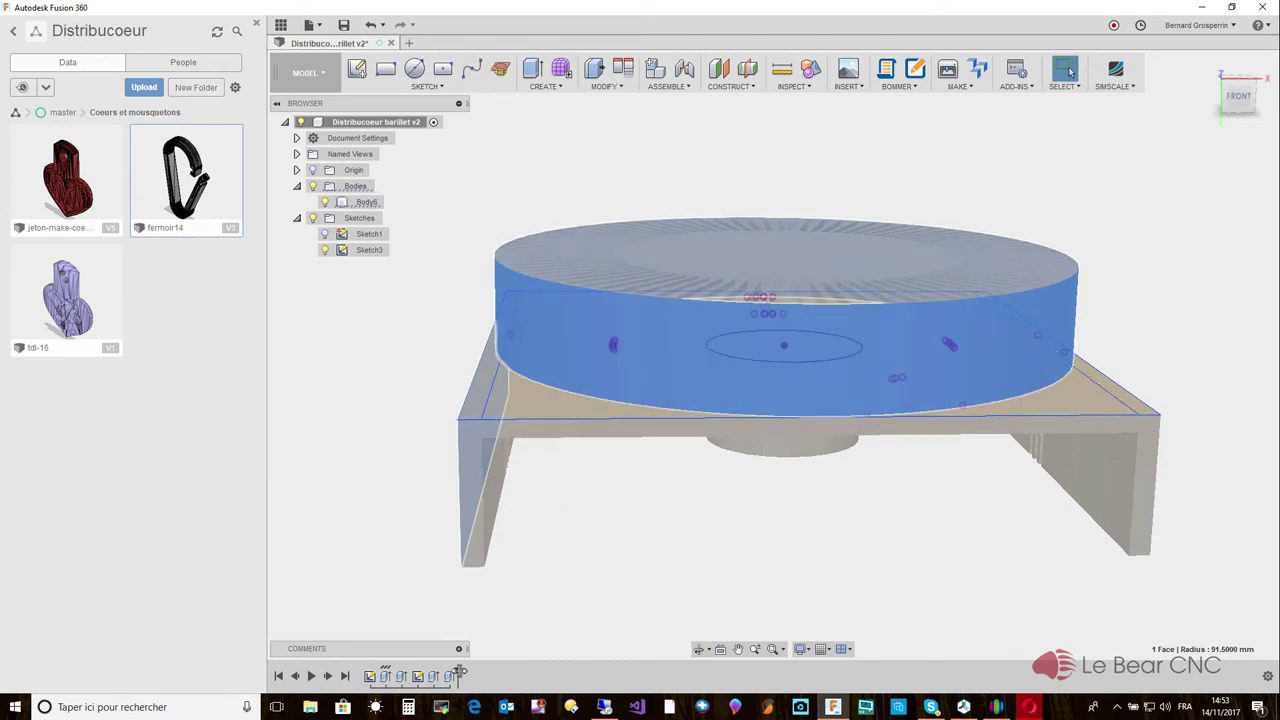
Roll the timeline back to just before the 40 mm side-wall extrusion, check Body6, and delete all features after the history marker.
left_click_drag(456, 672, 437, 675)
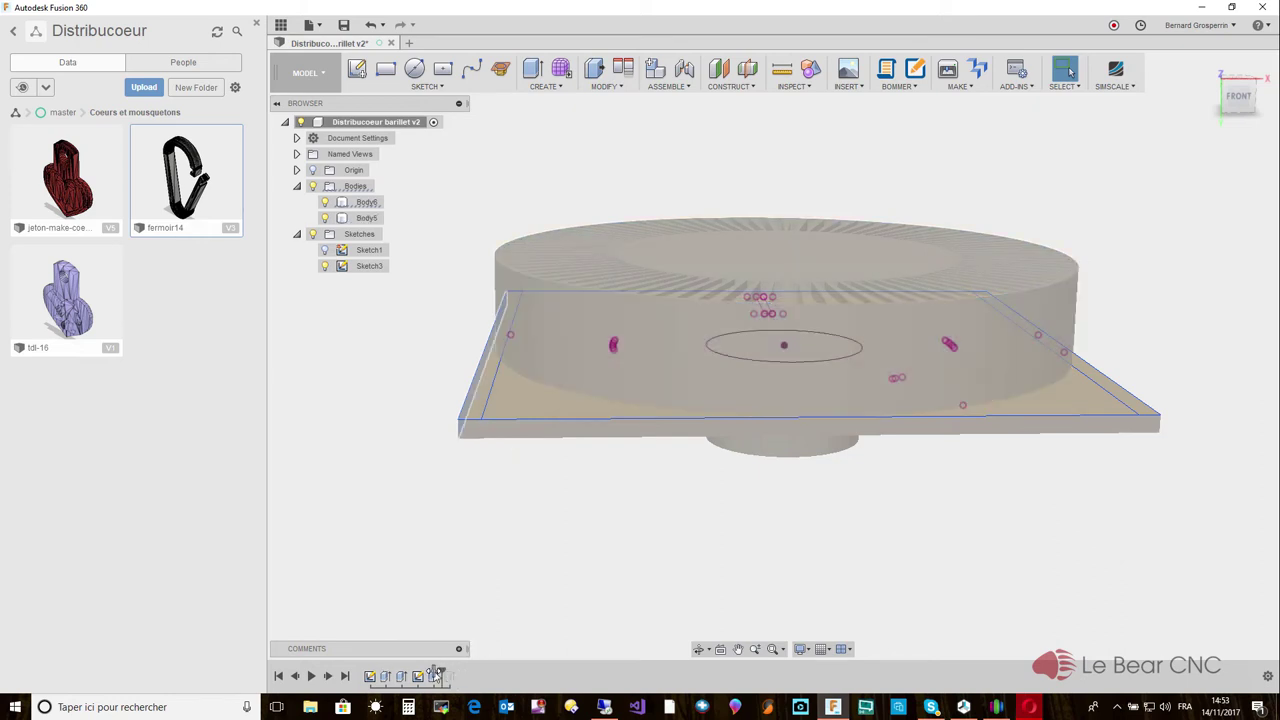
left_click(435, 676)
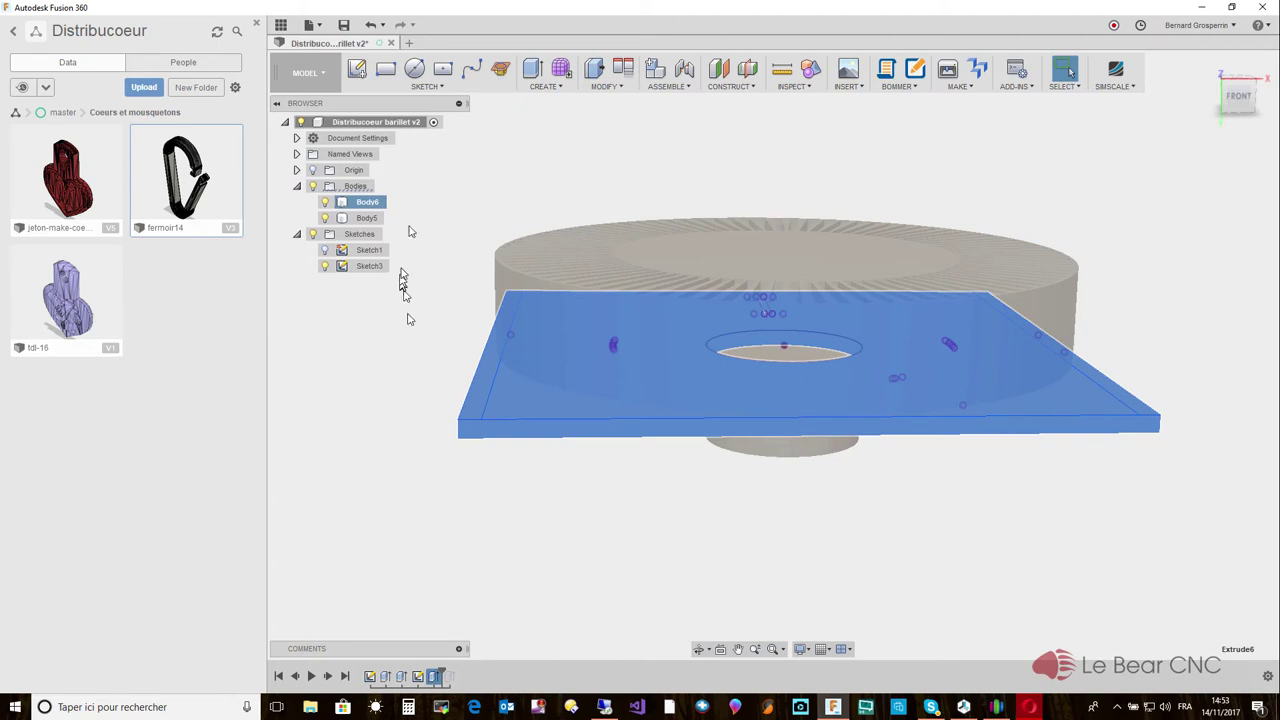
double_click(370, 203)
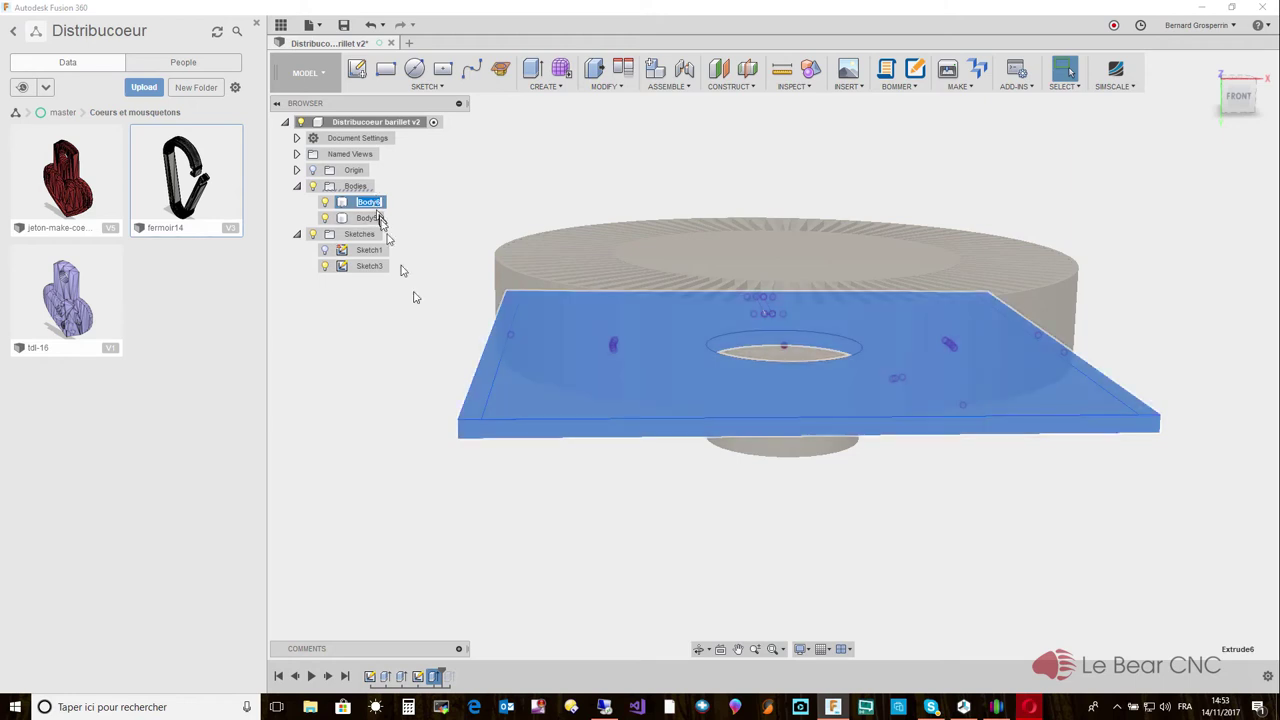
left_click(403, 377)
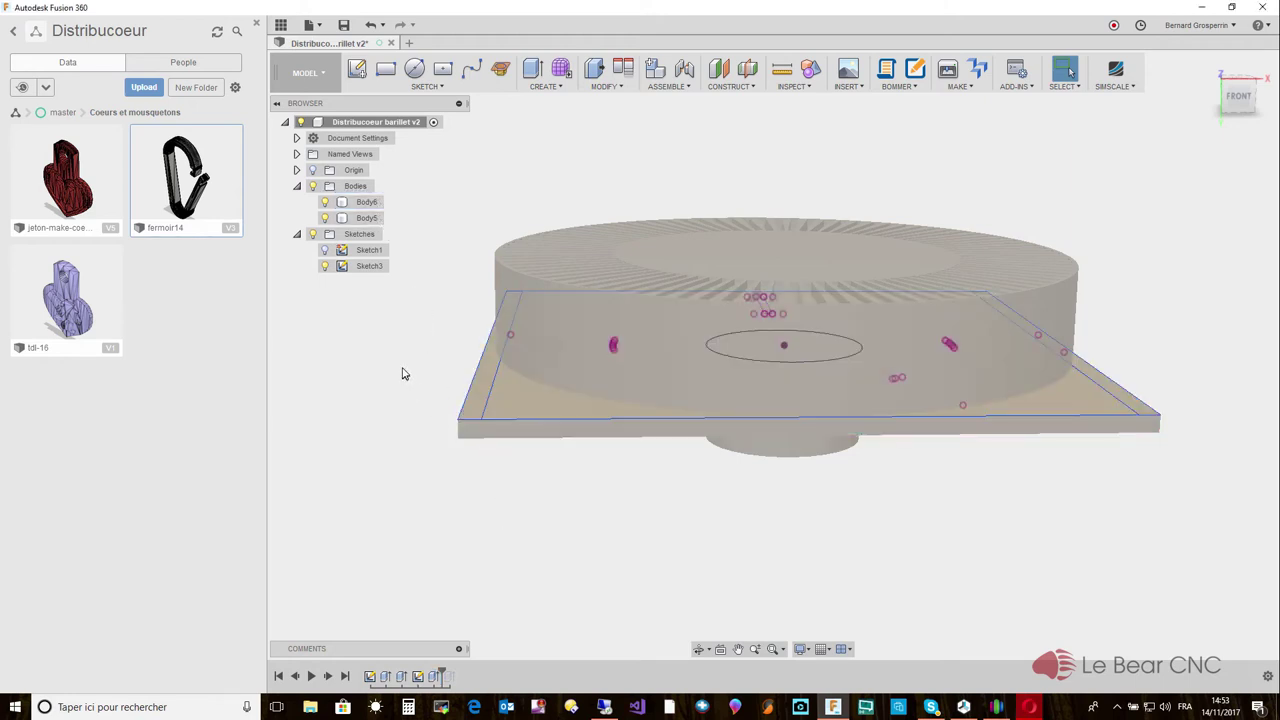
left_click(518, 431)
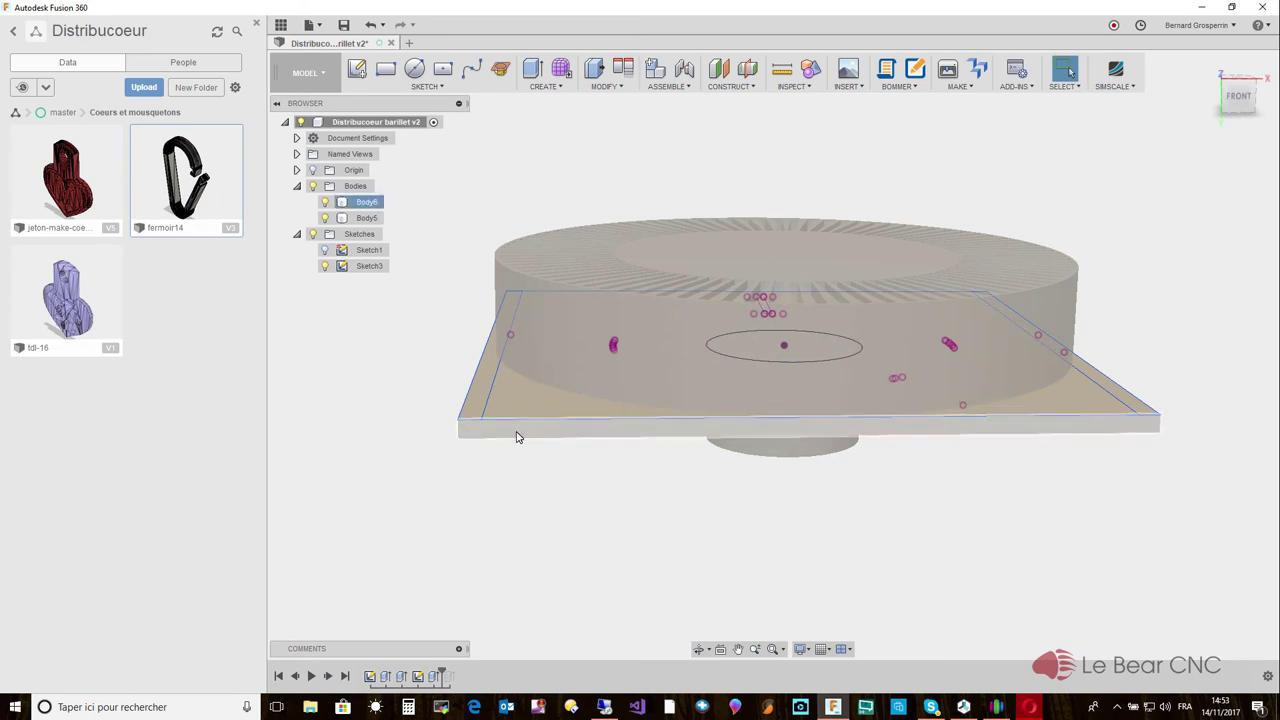
left_click(500, 486)
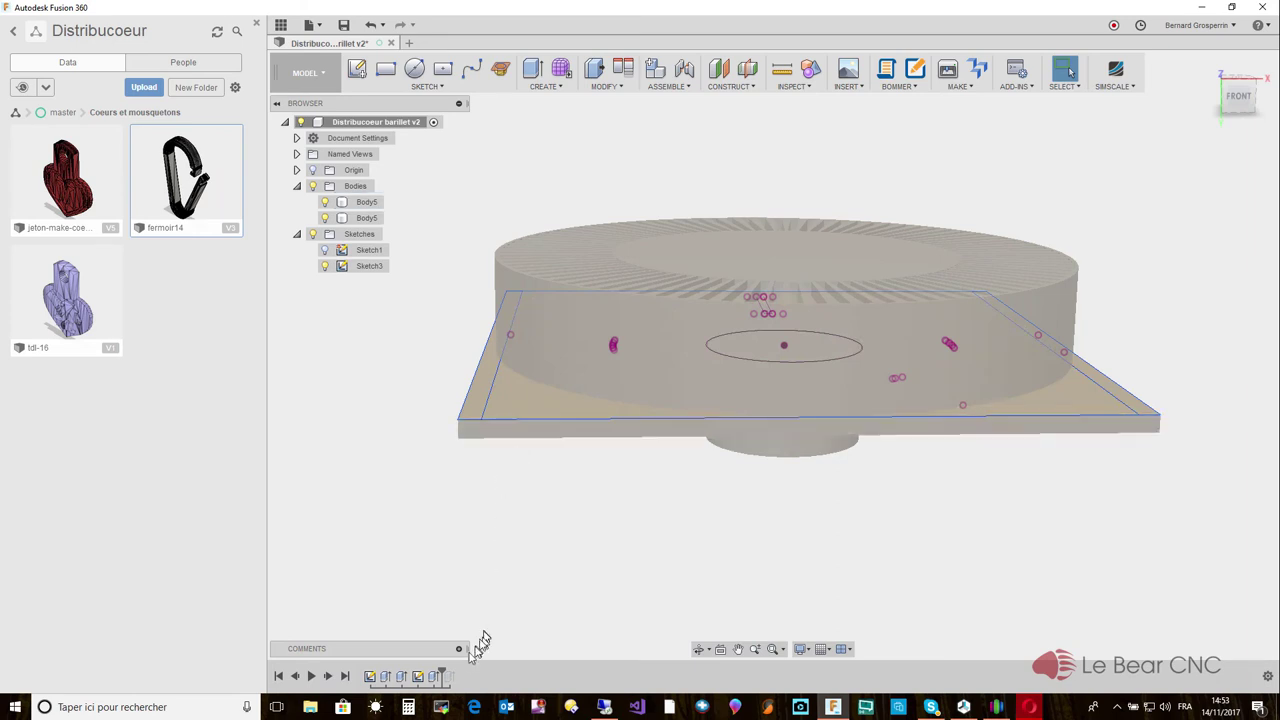
right_click(451, 678)
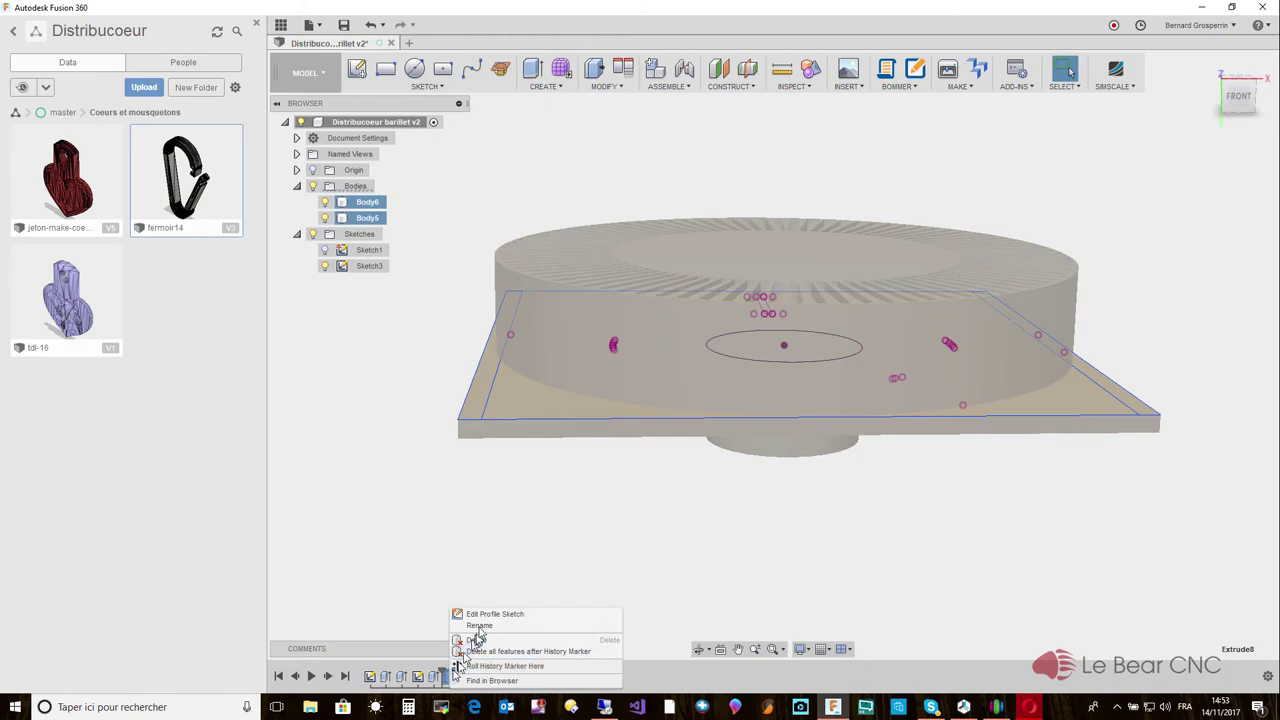
left_click(481, 653)
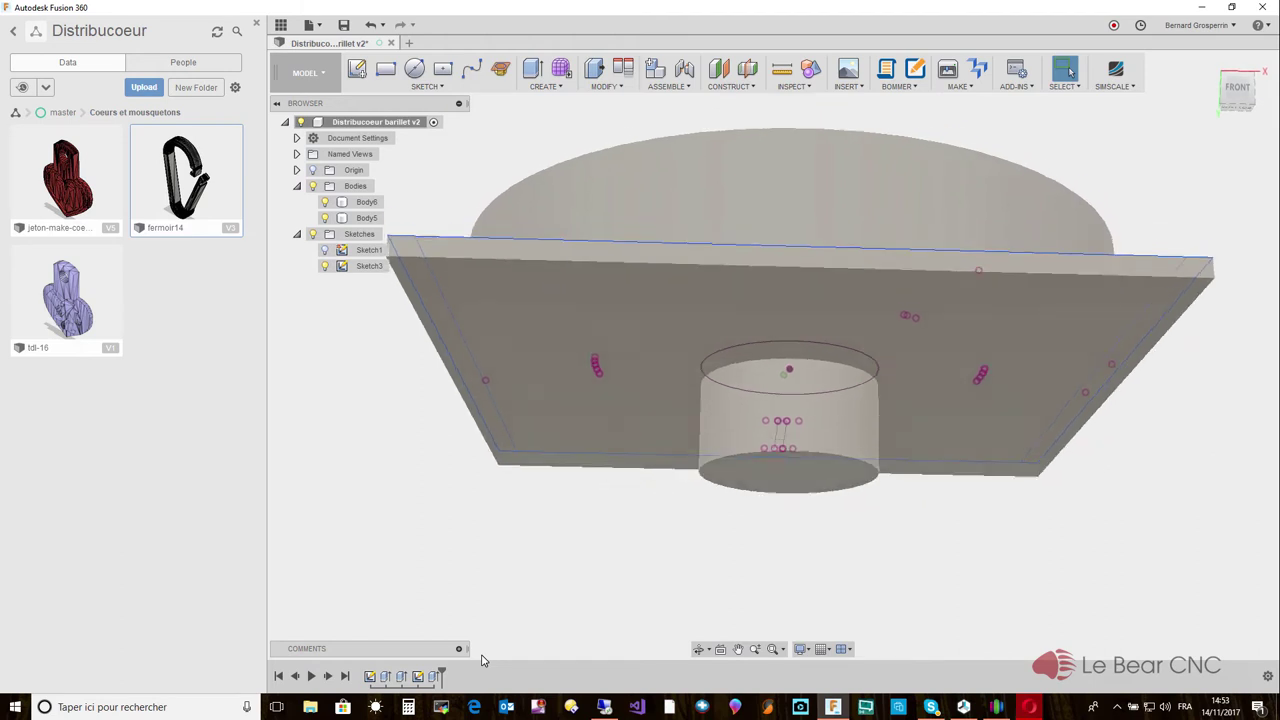
Hide Sketch3 and start a new sketch on the underside face of the base plate, viewed straight on.
left_click(324, 266)
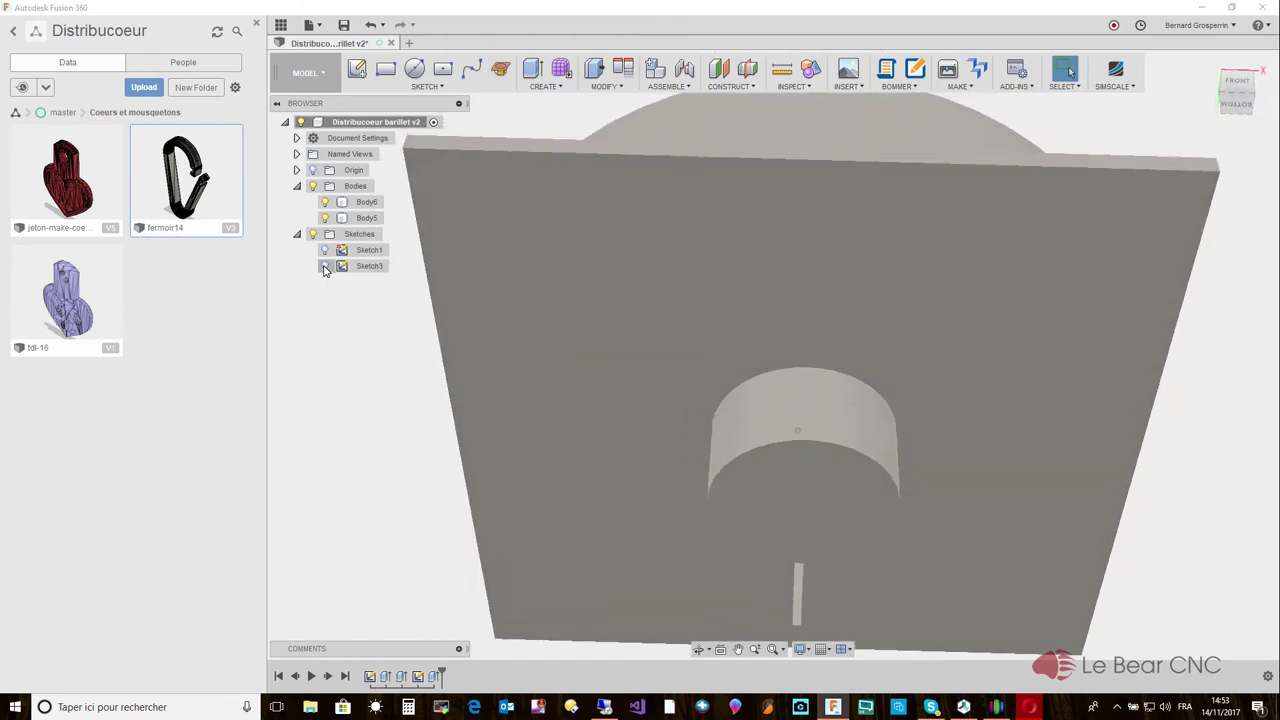
left_click(442, 86)
left_click(433, 98)
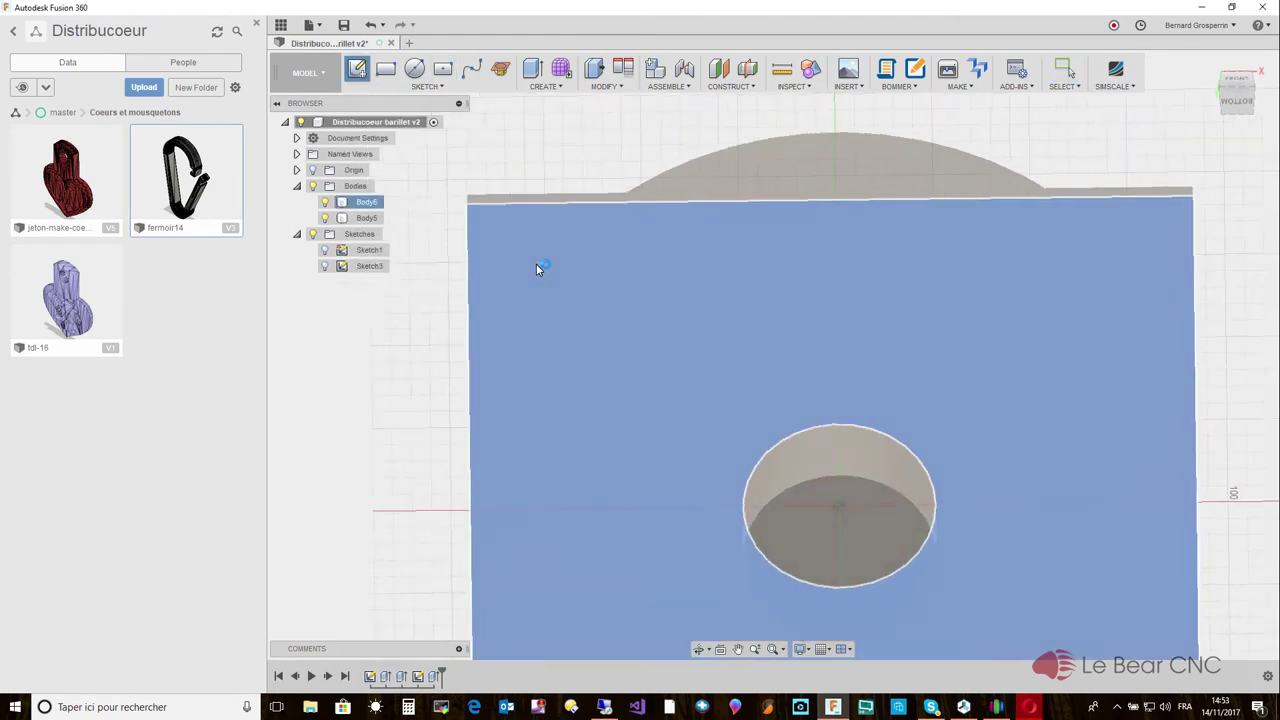
left_click(537, 269)
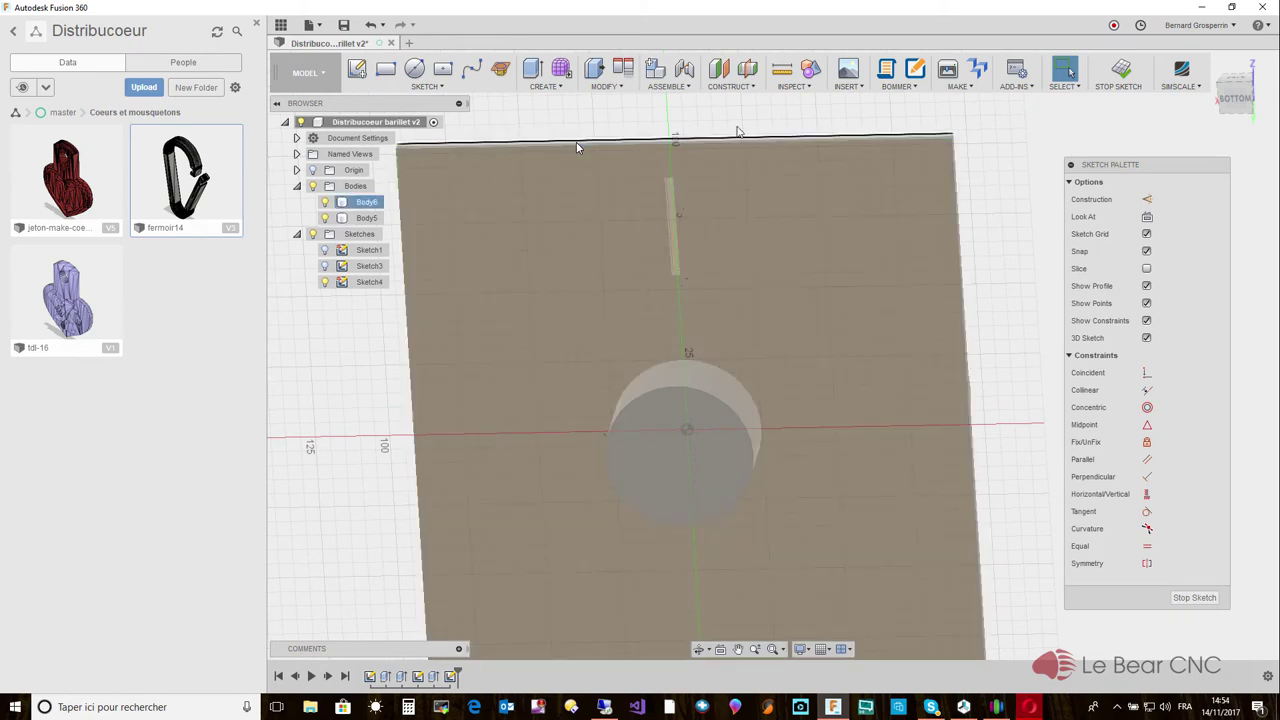
left_click(1238, 103)
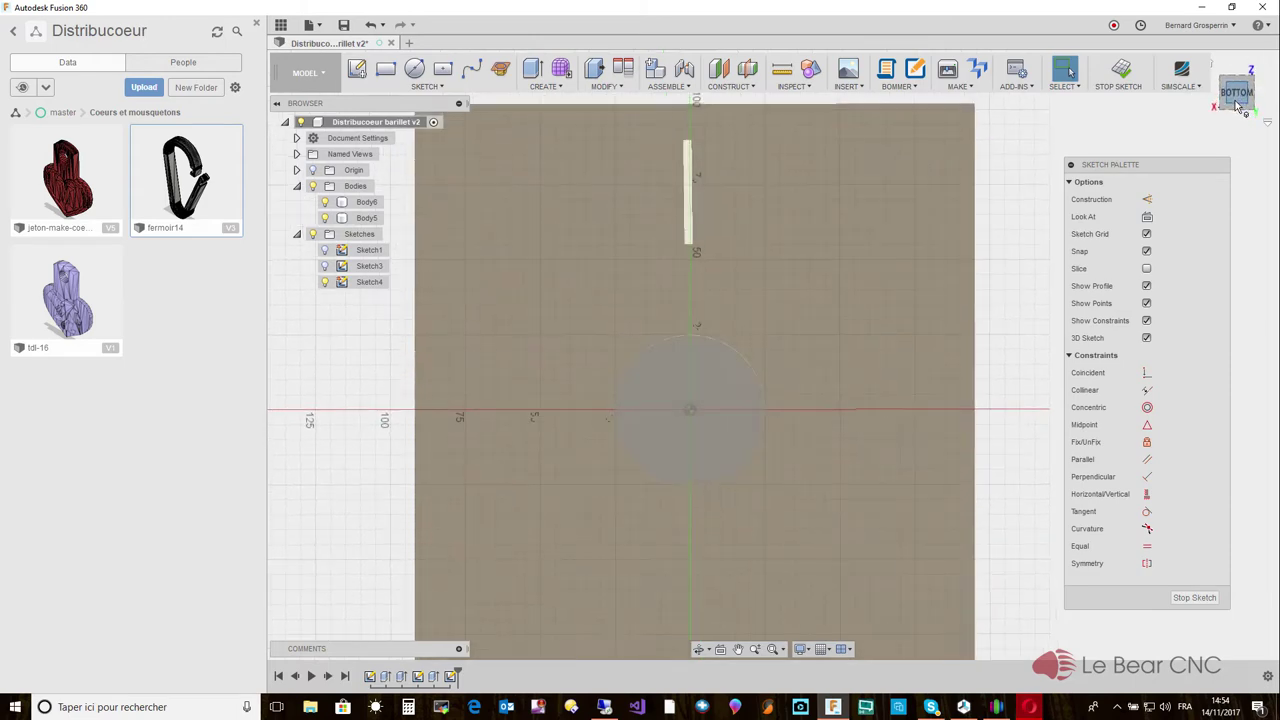
Sketch a corner-to-corner rectangle about 5.7 mm wide along the plate's full side edge, about 194 mm long.
left_click(446, 70)
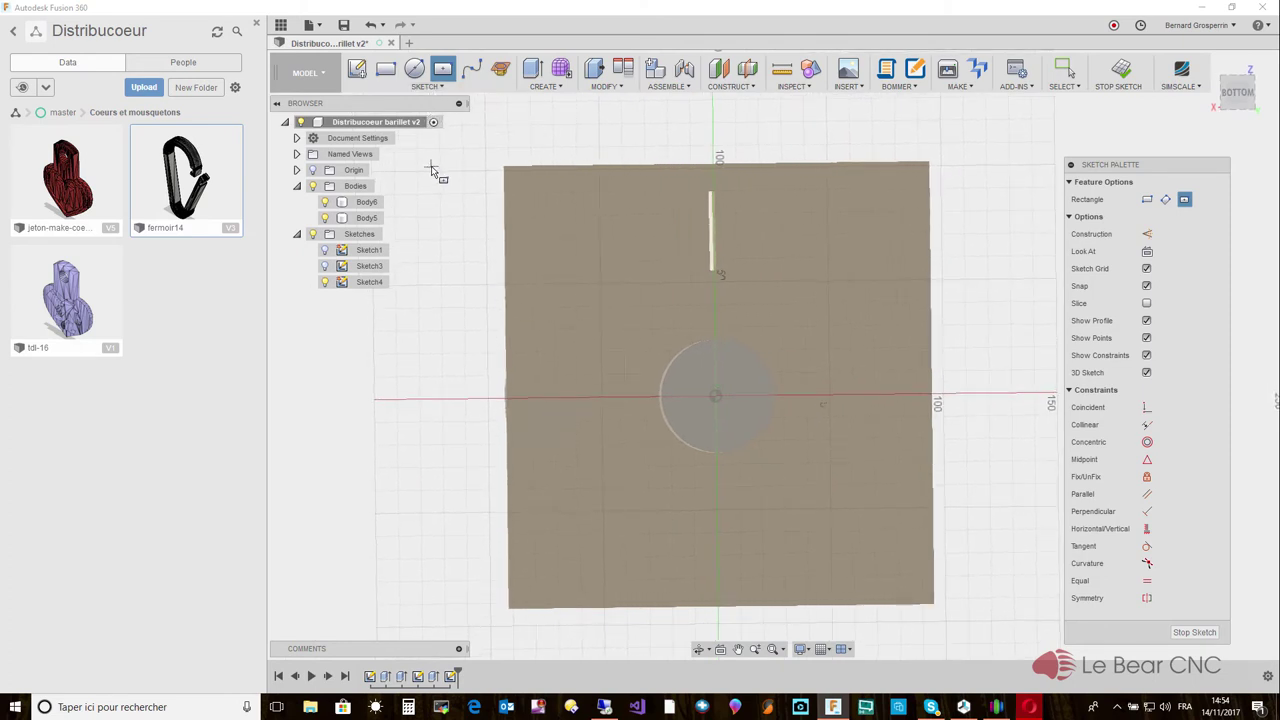
key("Escape")
left_click(432, 88)
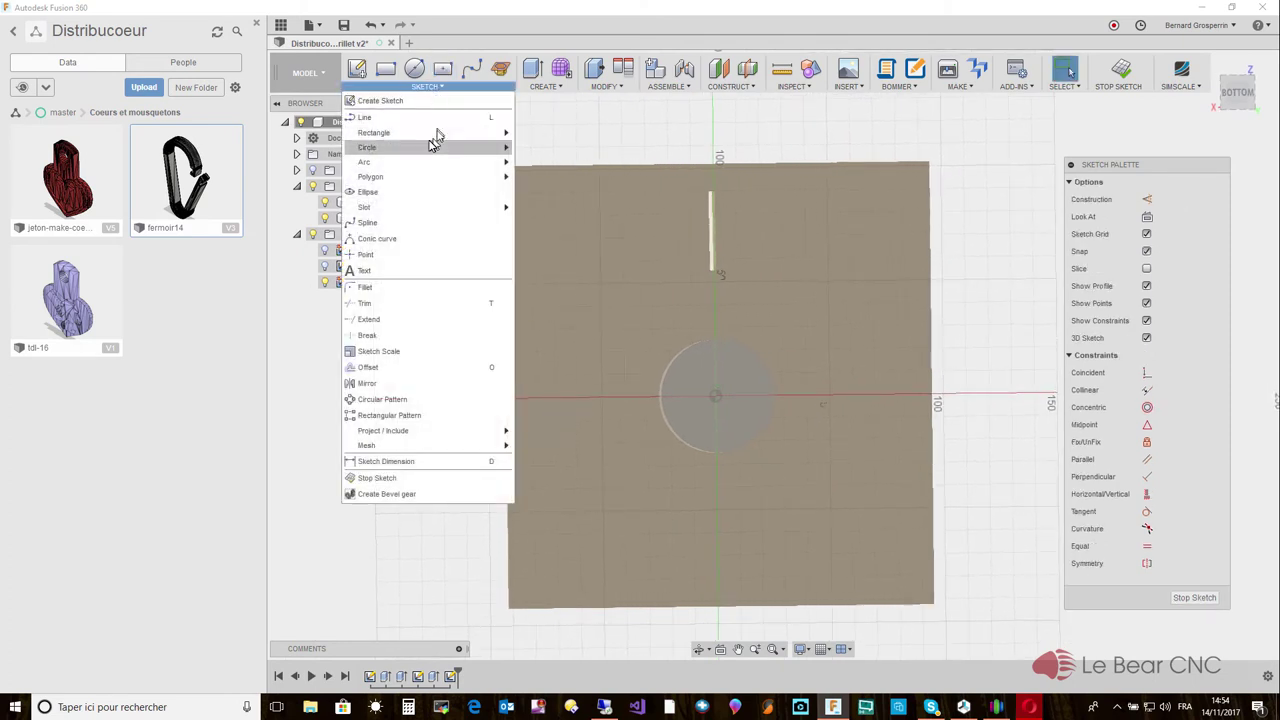
mouse_move(440, 134)
left_click(548, 136)
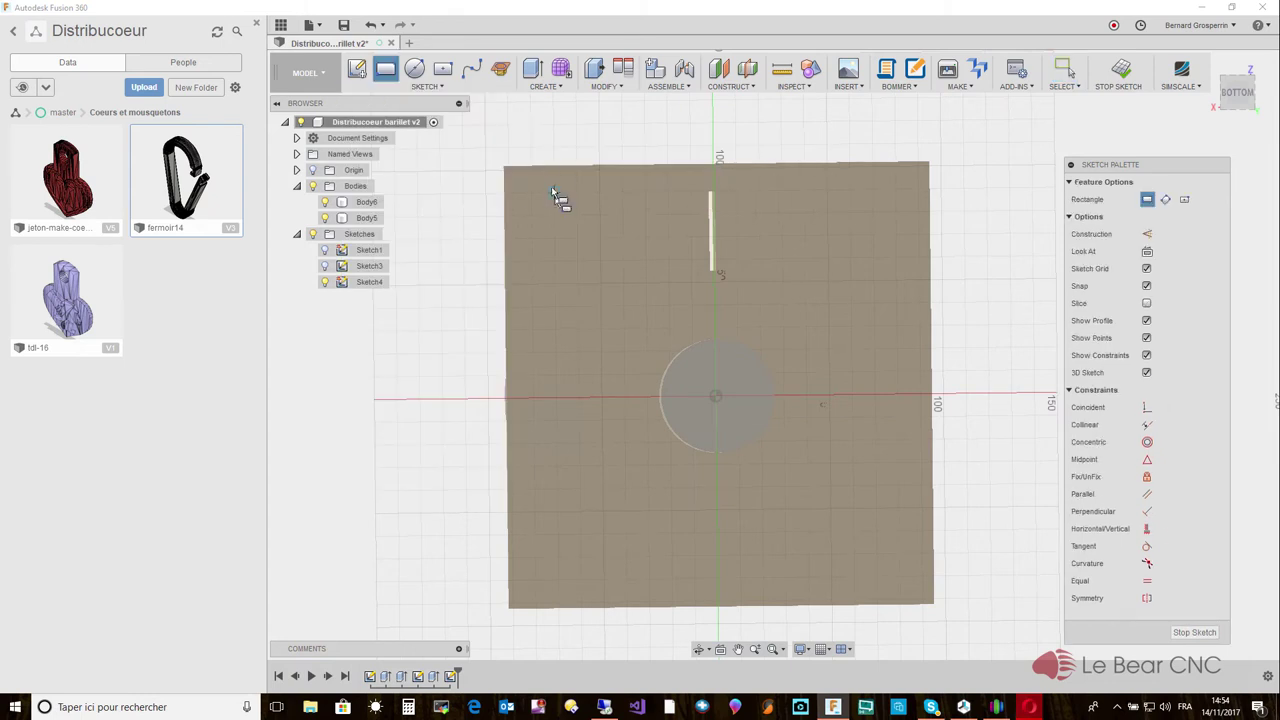
left_click(509, 172)
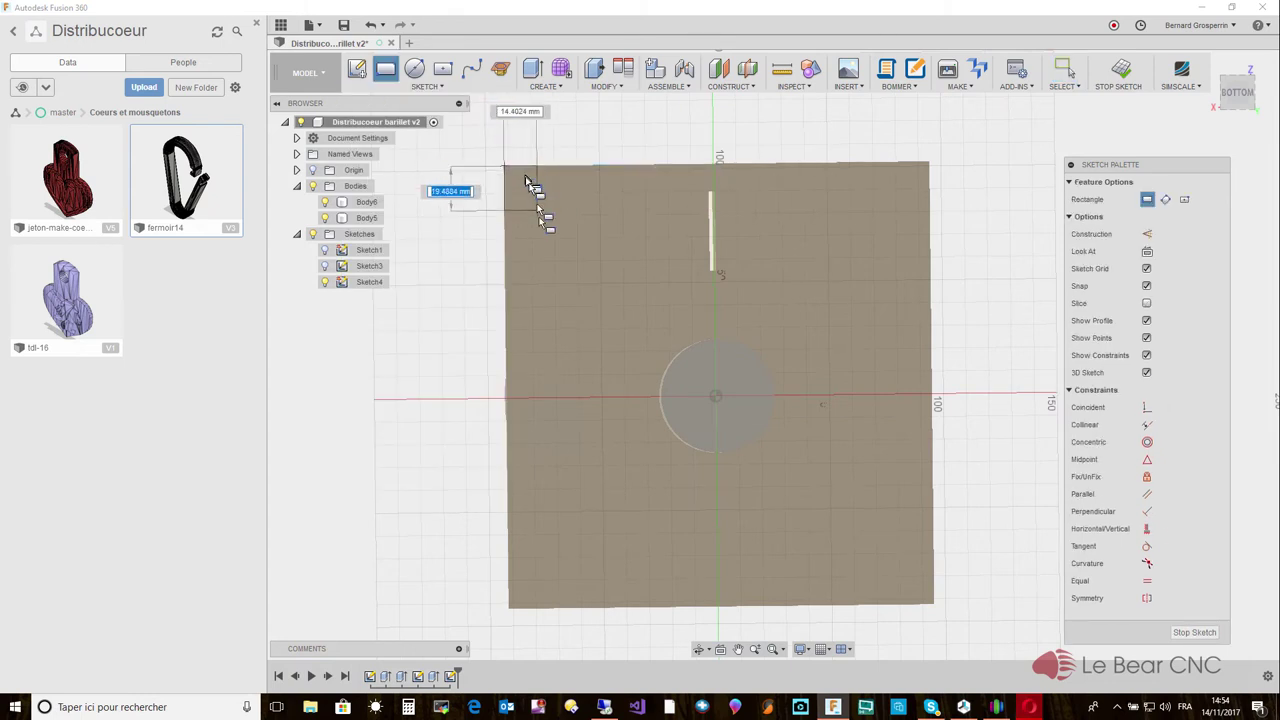
left_click(522, 617)
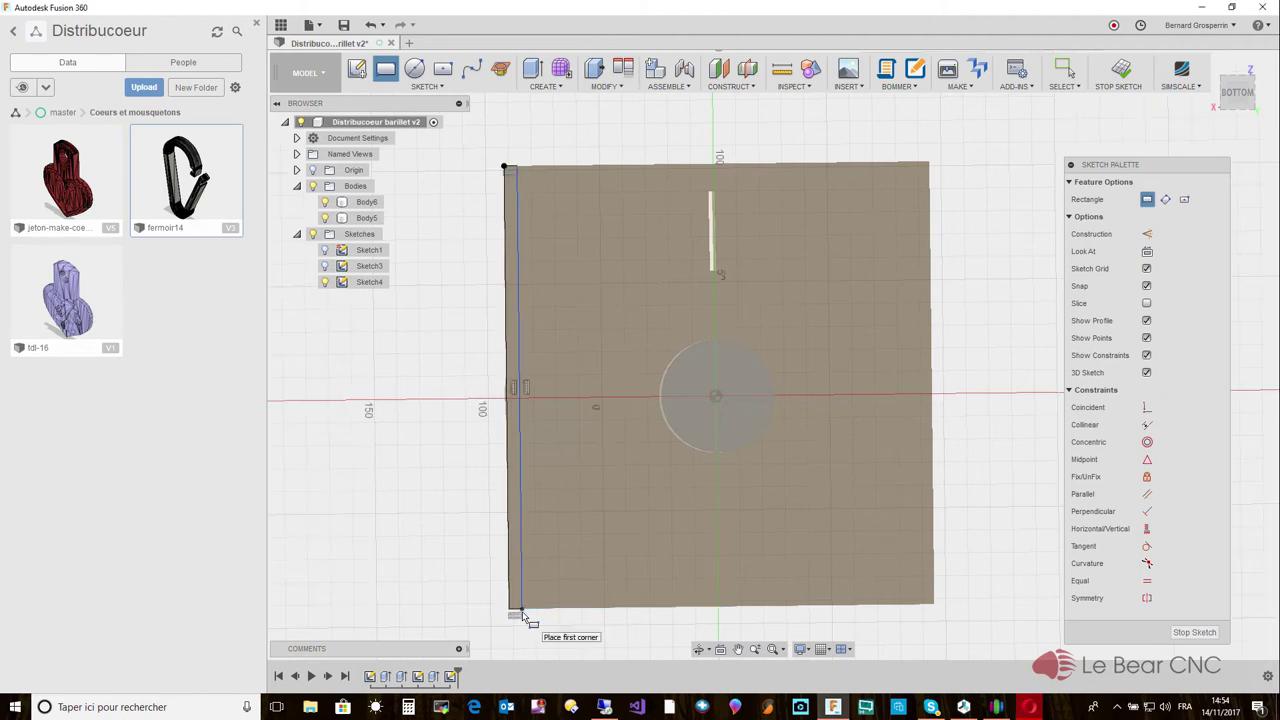
key("Escape")
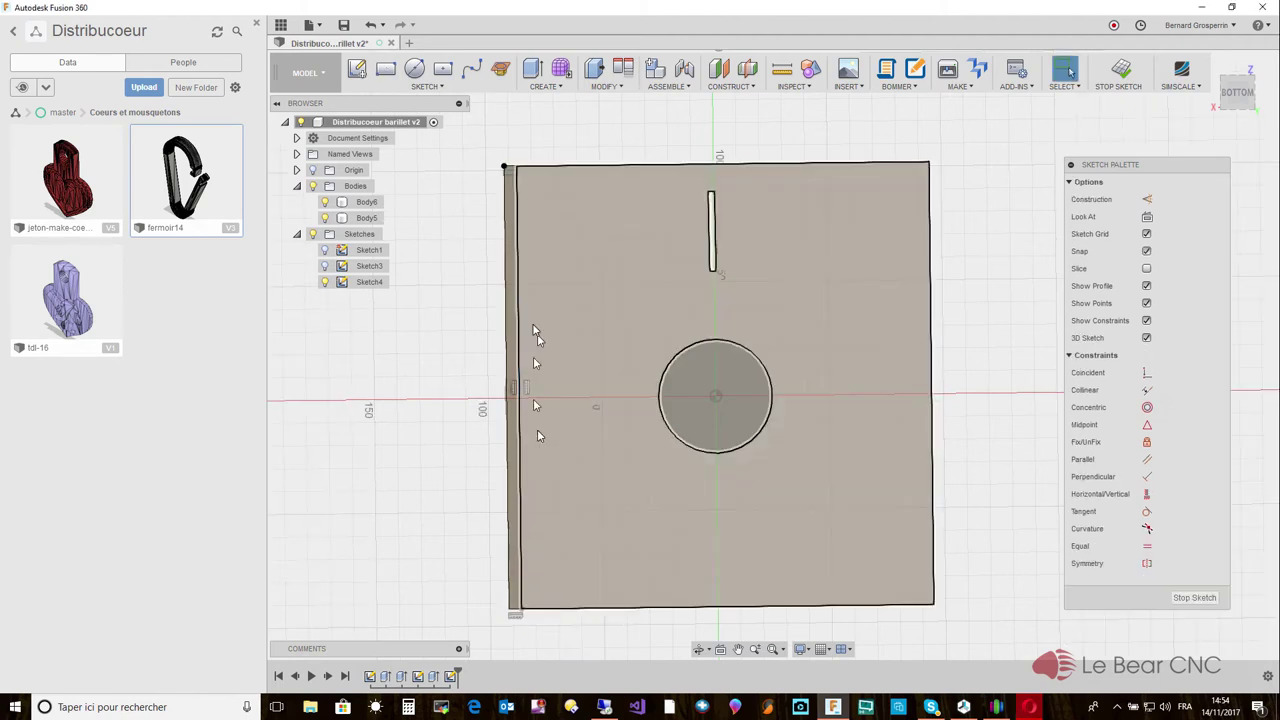
key("d")
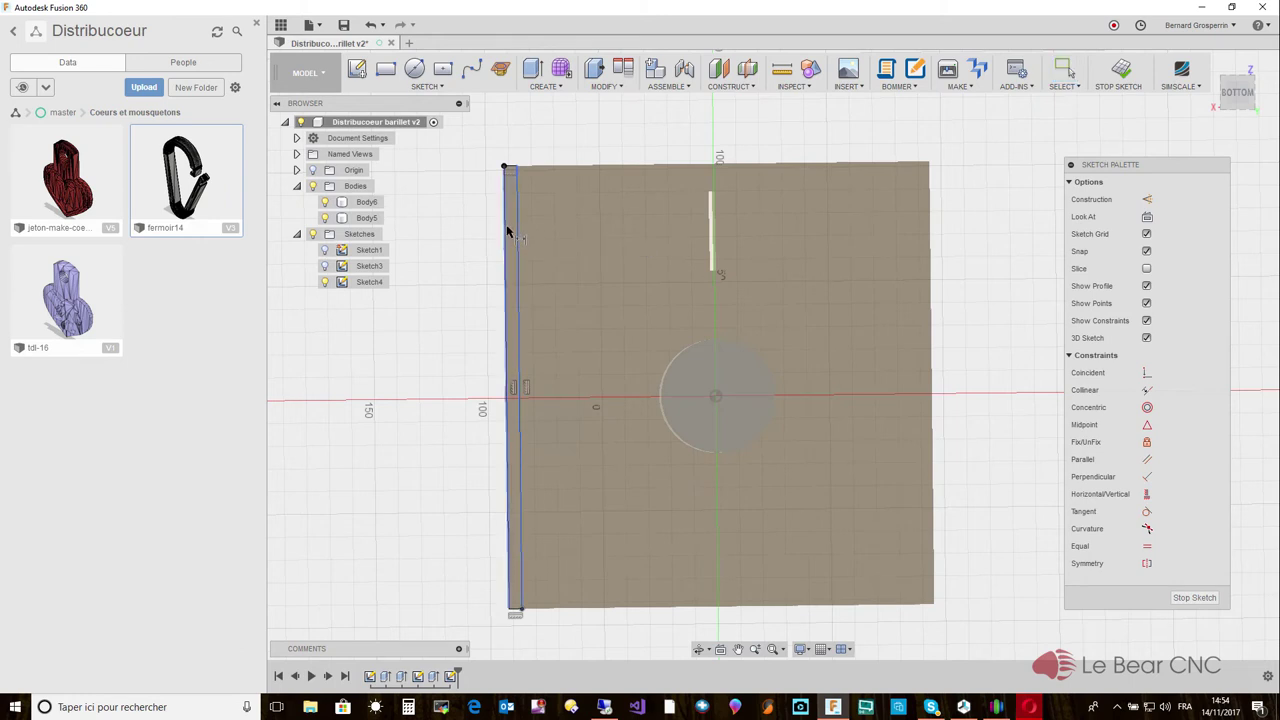
left_click(509, 225)
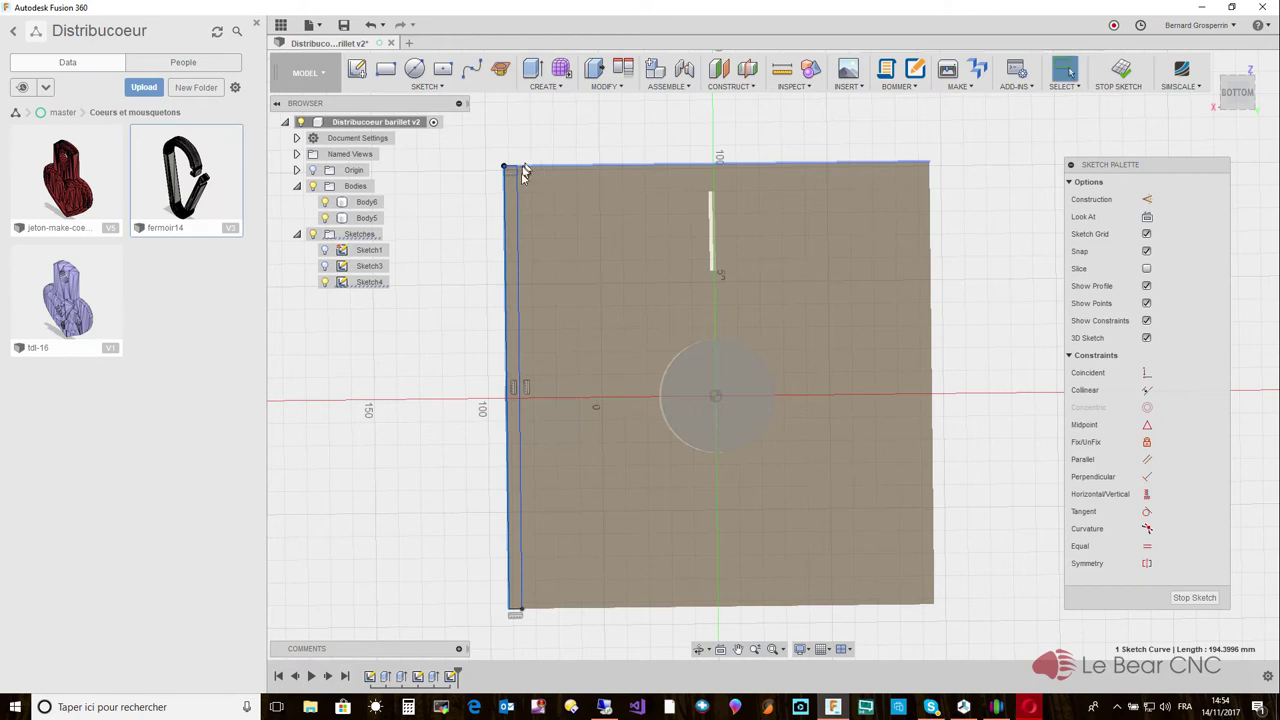
key("d")
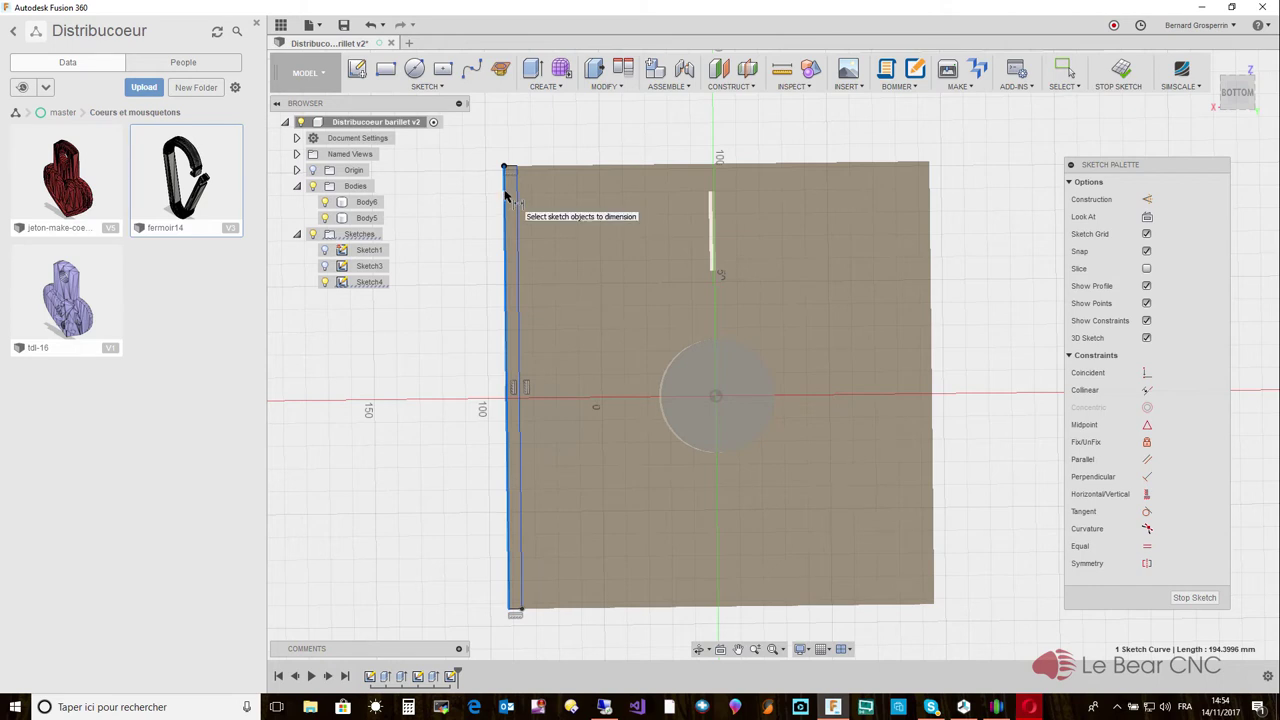
left_click(507, 193)
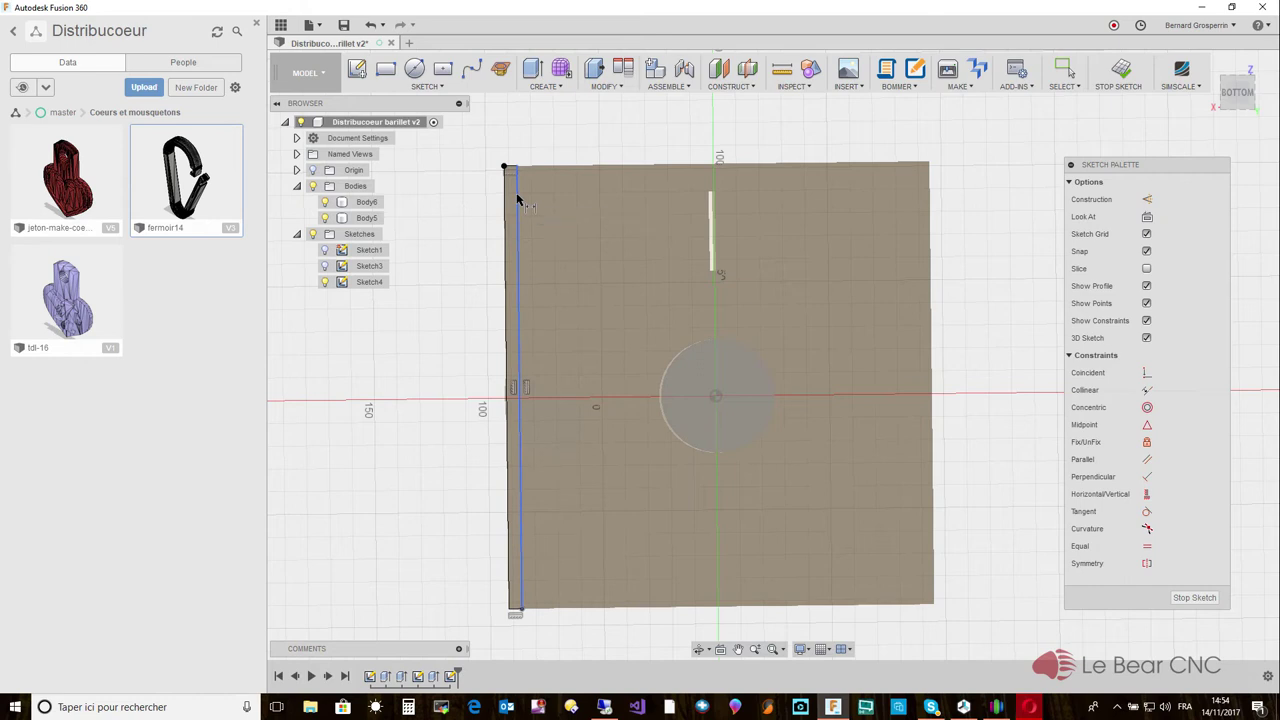
left_click(518, 196)
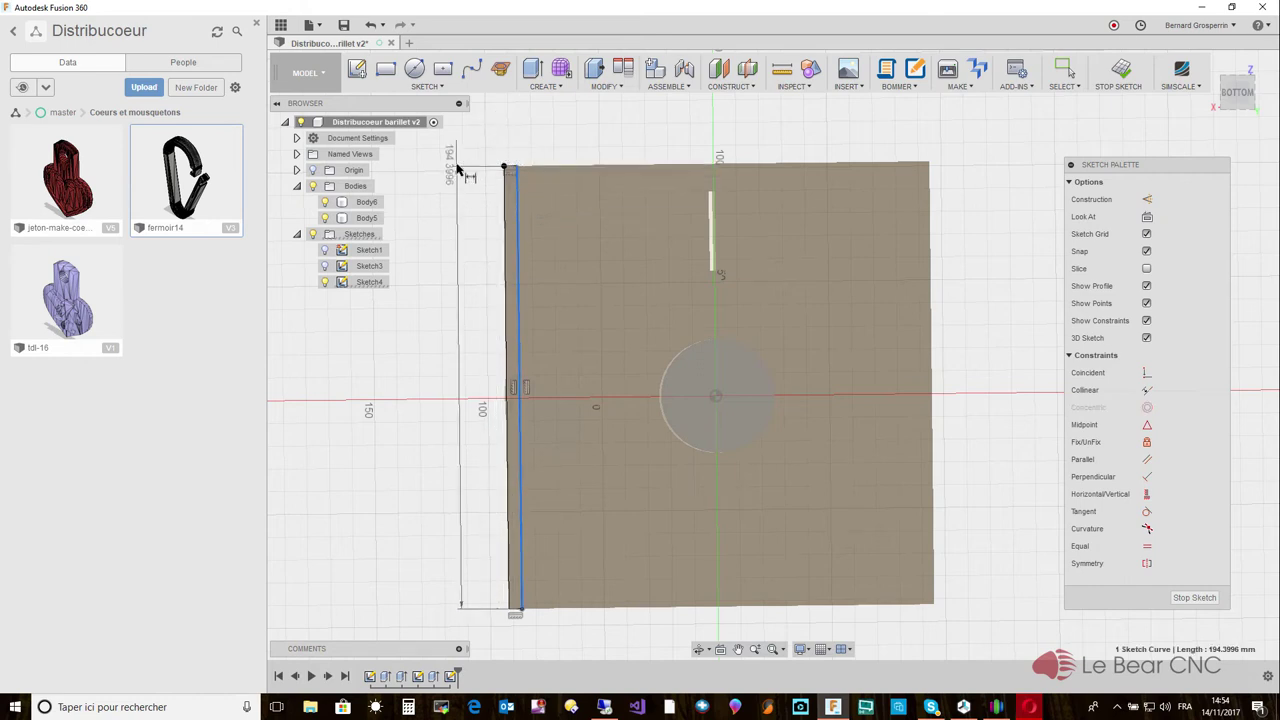
key("Escape")
scroll(535, 370, "up", 3)
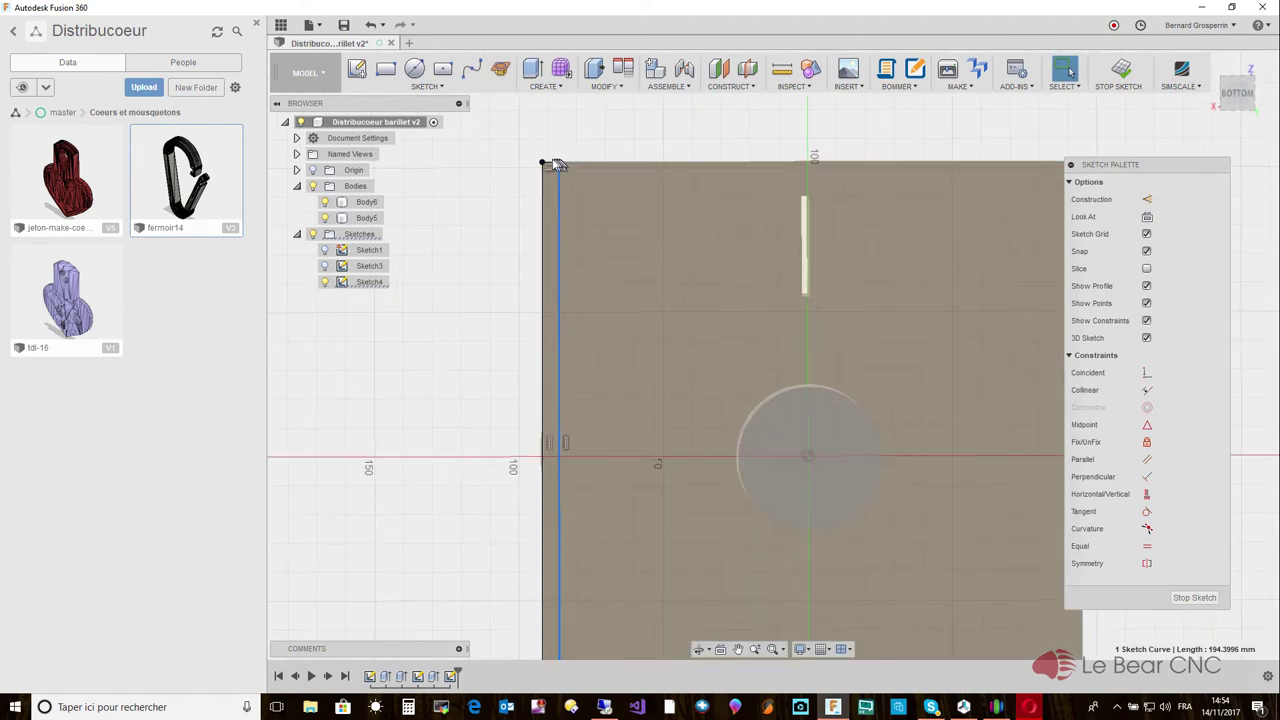
key("d")
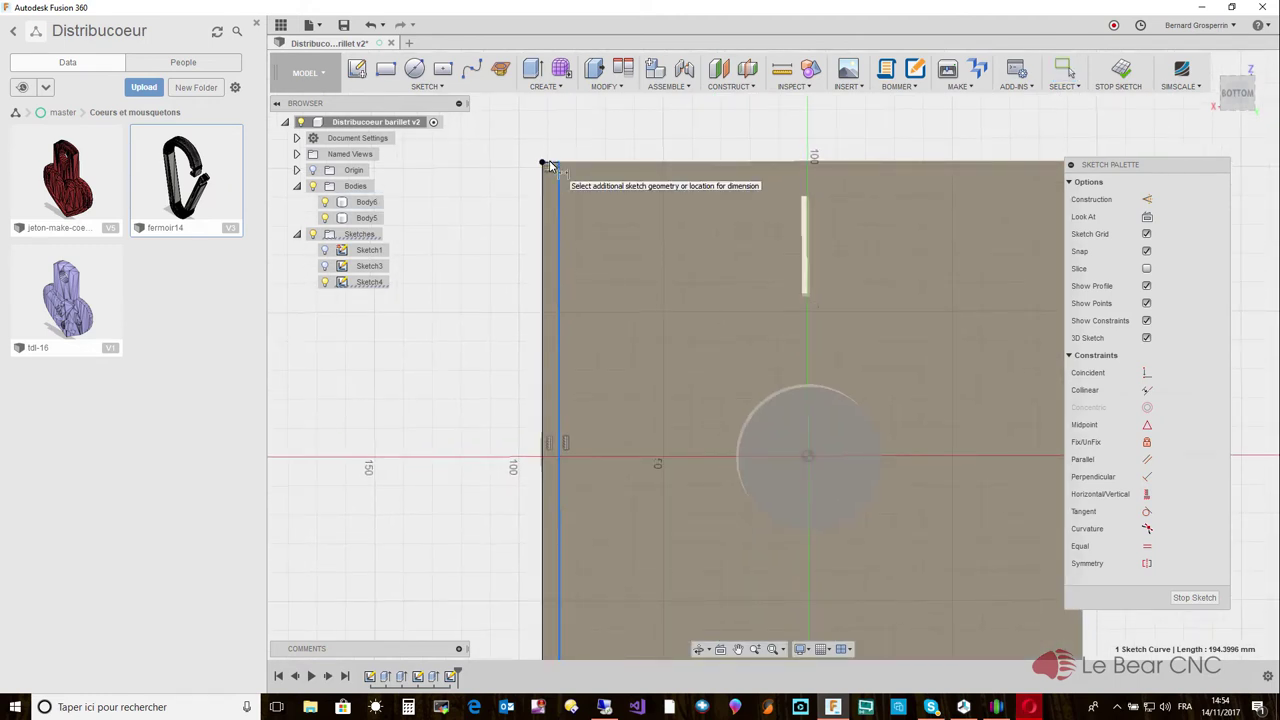
scroll(549, 165, "up", 5)
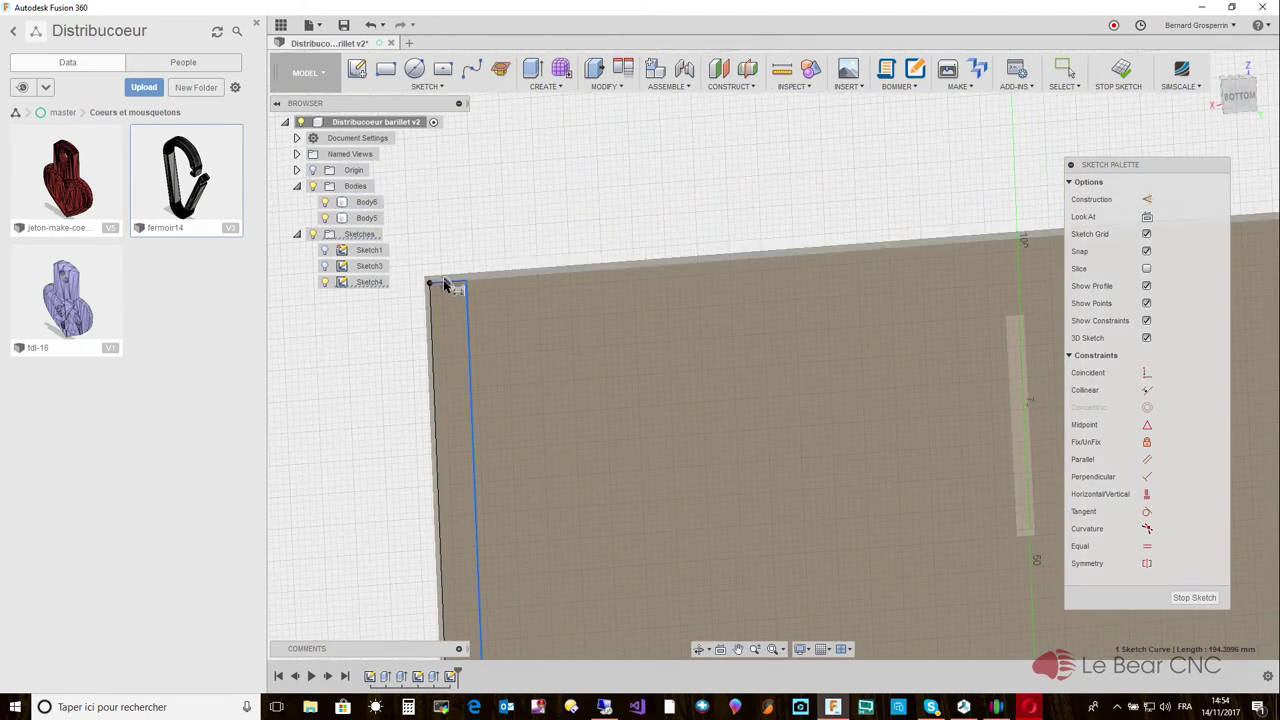
left_click(445, 287)
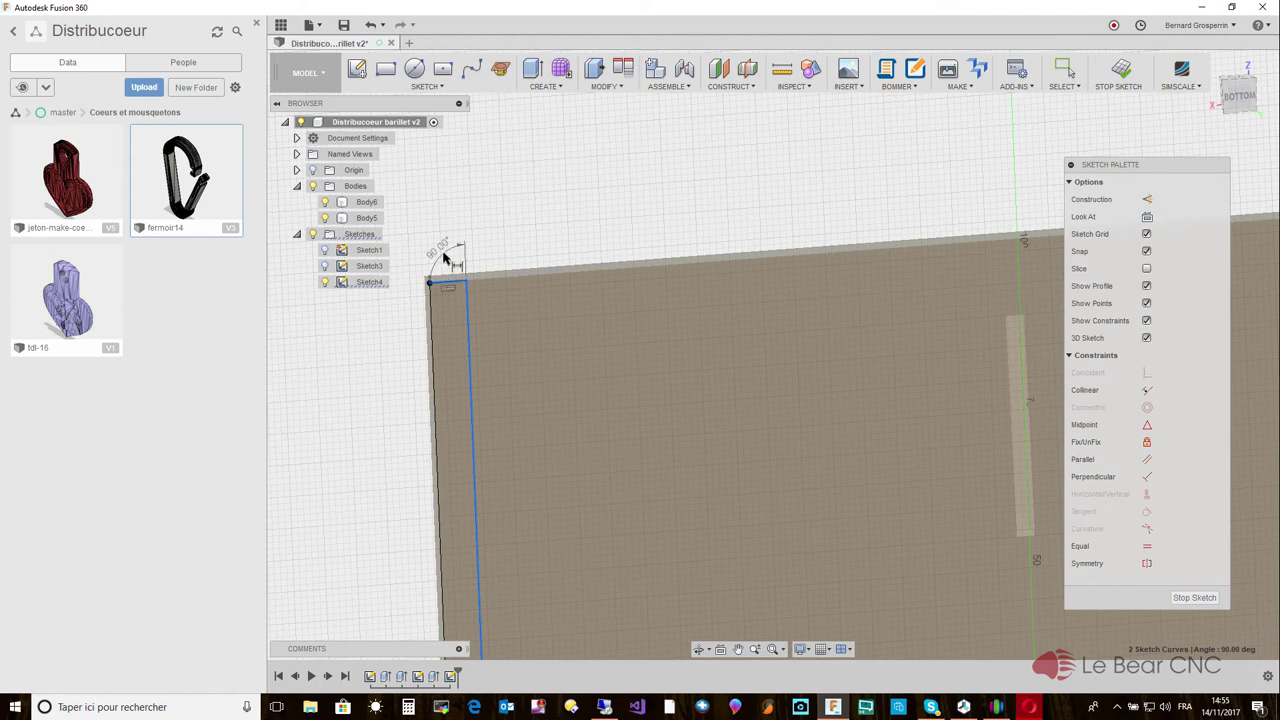
key("Escape")
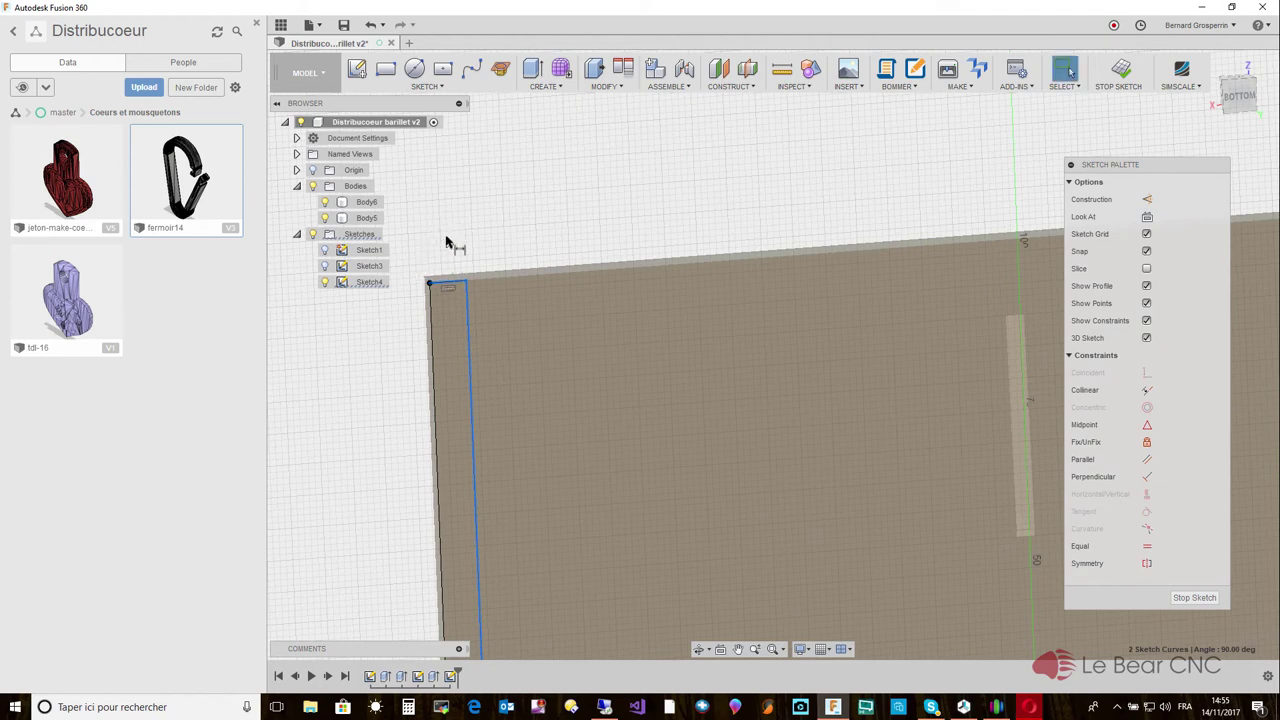
left_click(470, 285)
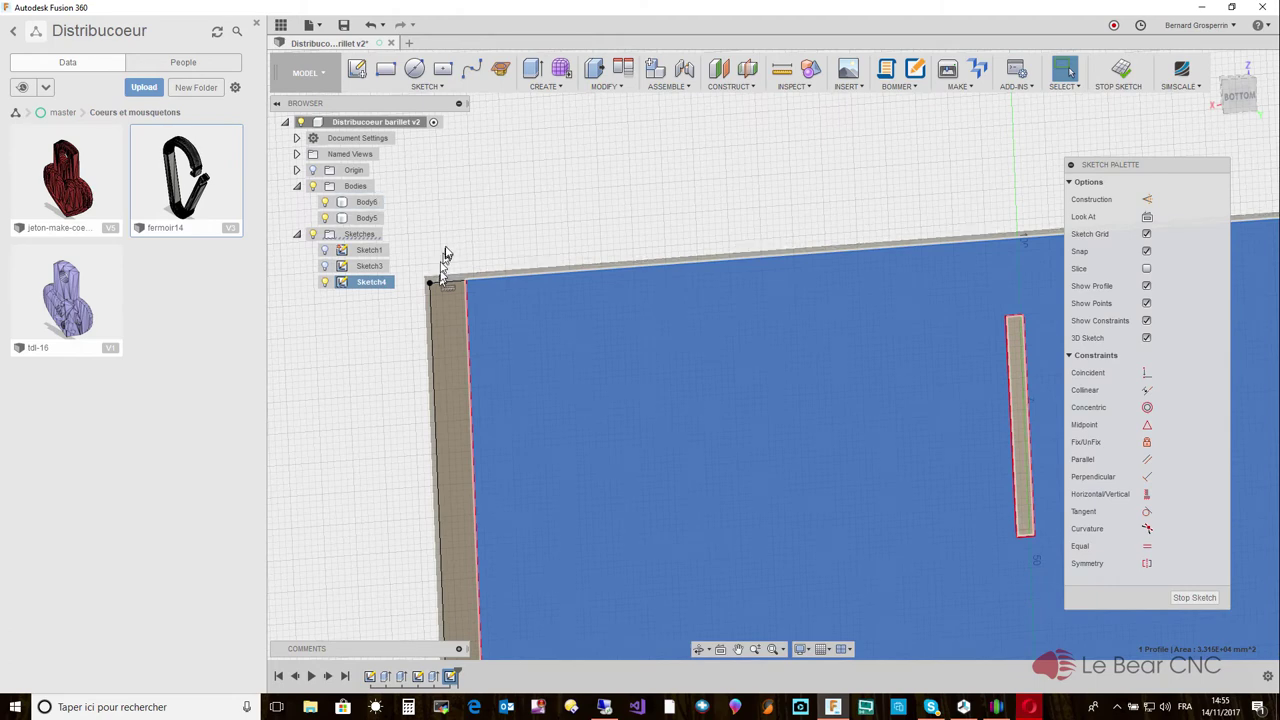
left_click(447, 251)
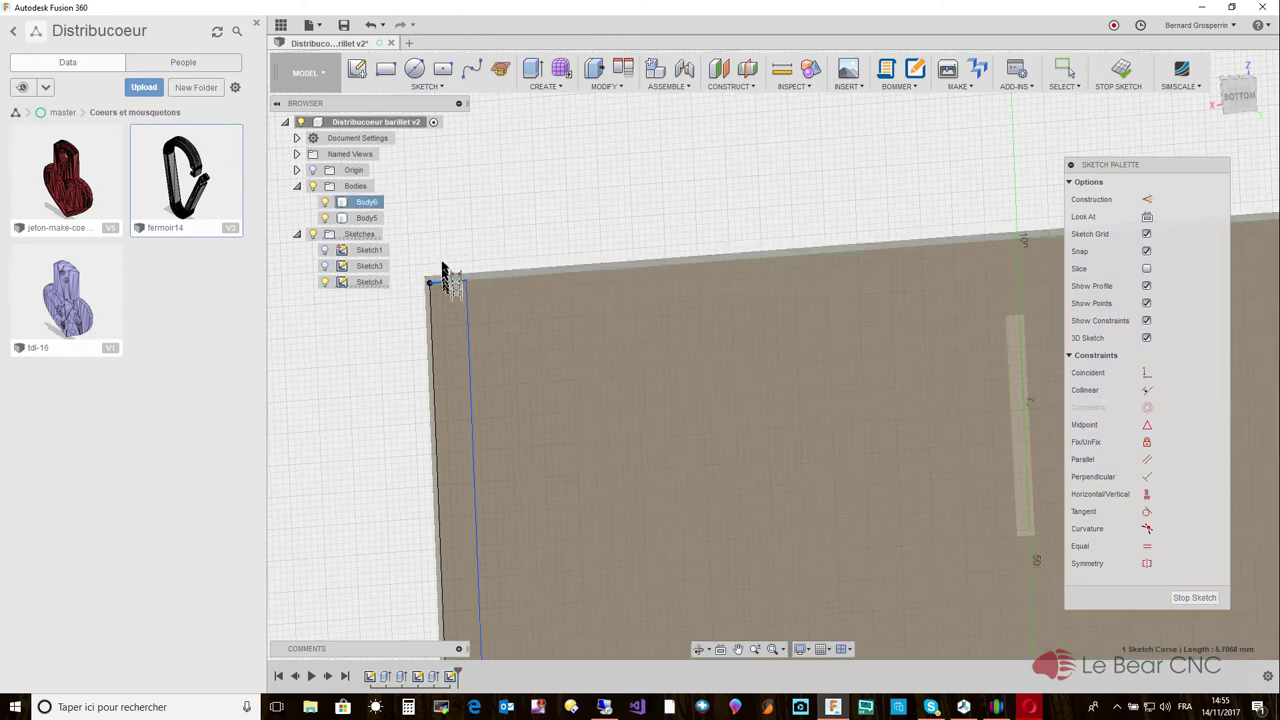
Dimension the short side of the edge strip and set its width to 6 mm.
left_click(444, 280)
left_click(444, 246)
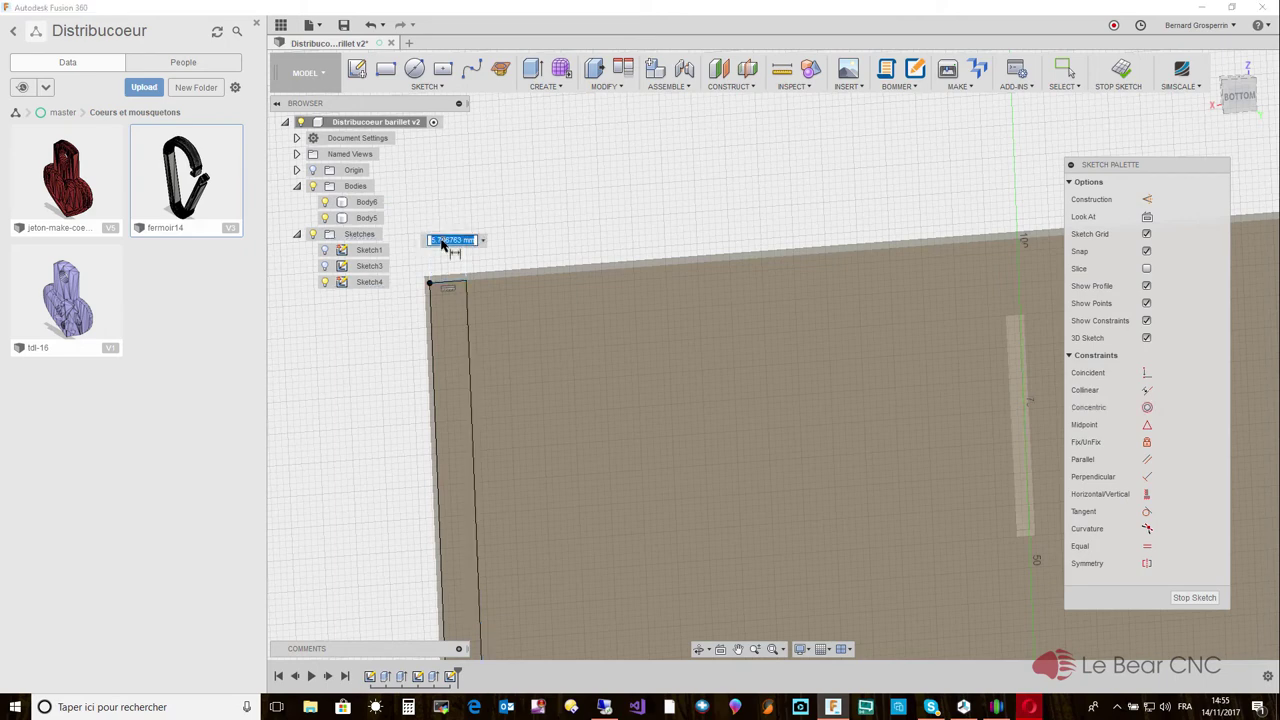
type("6")
key("Return")
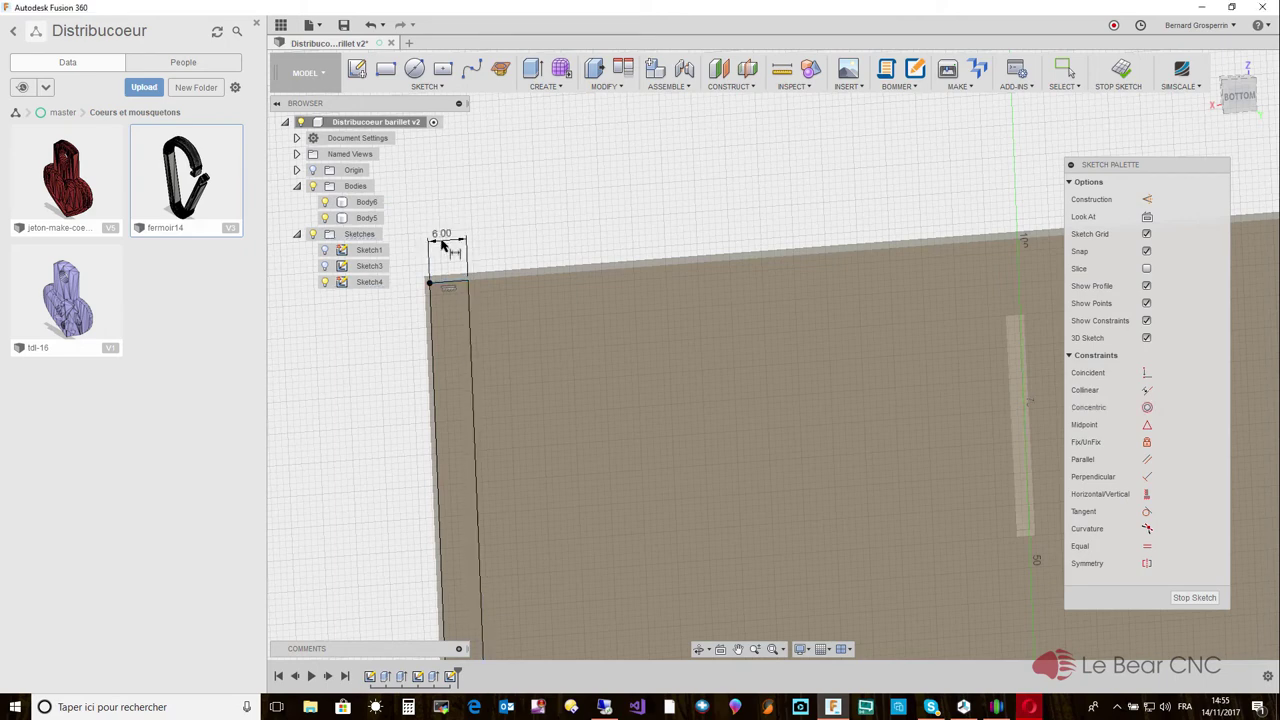
key("Escape")
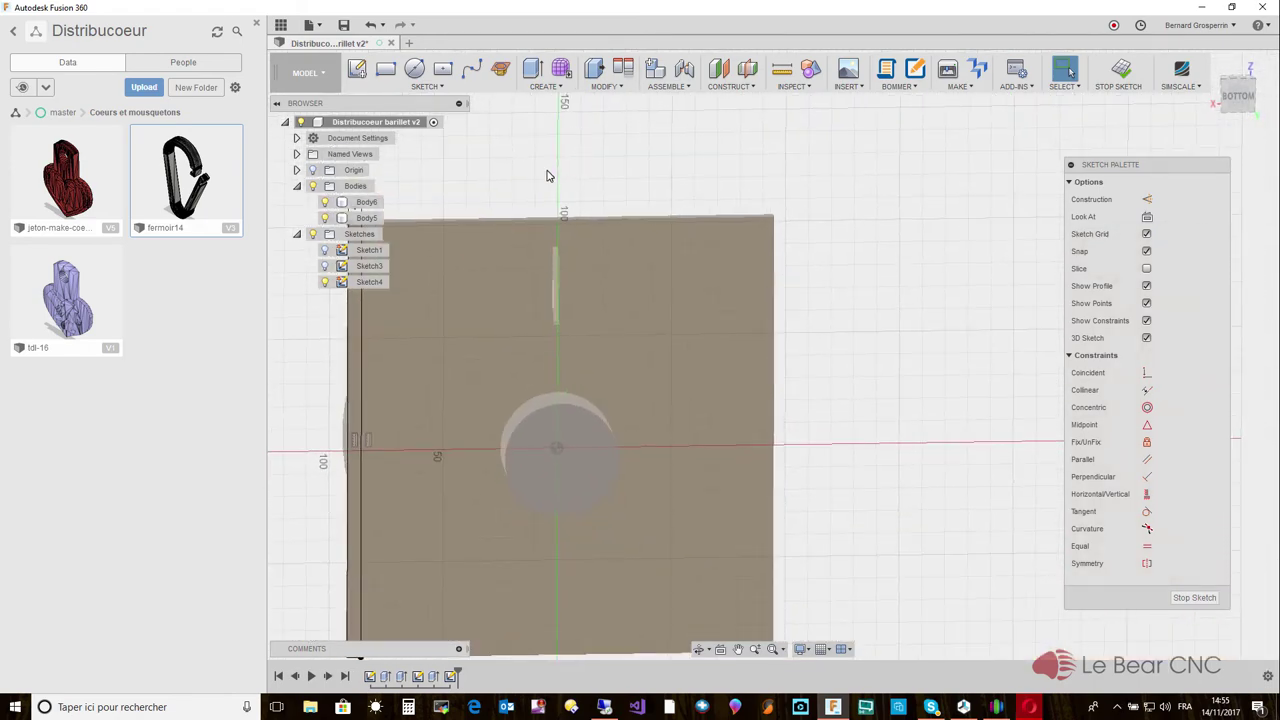
Sketch a 3-point rectangle 6 mm wide along the full length of the plate's opposite side edge.
left_click(443, 90)
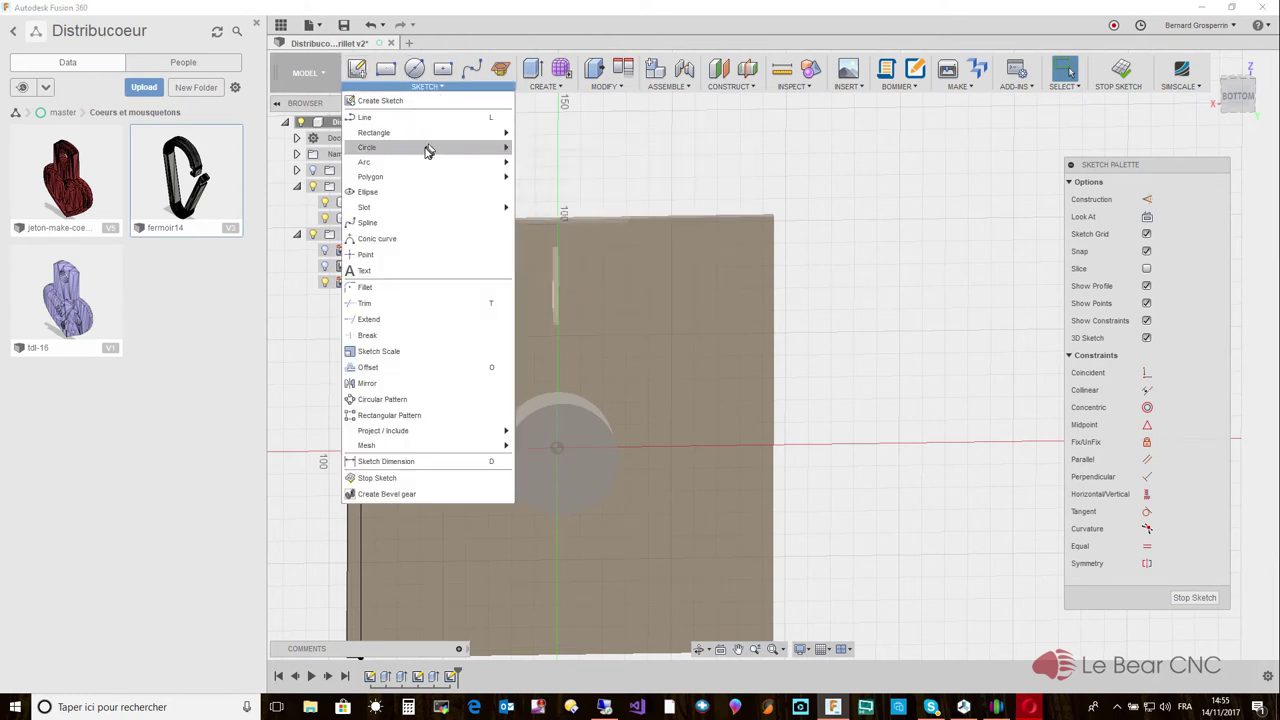
mouse_move(432, 136)
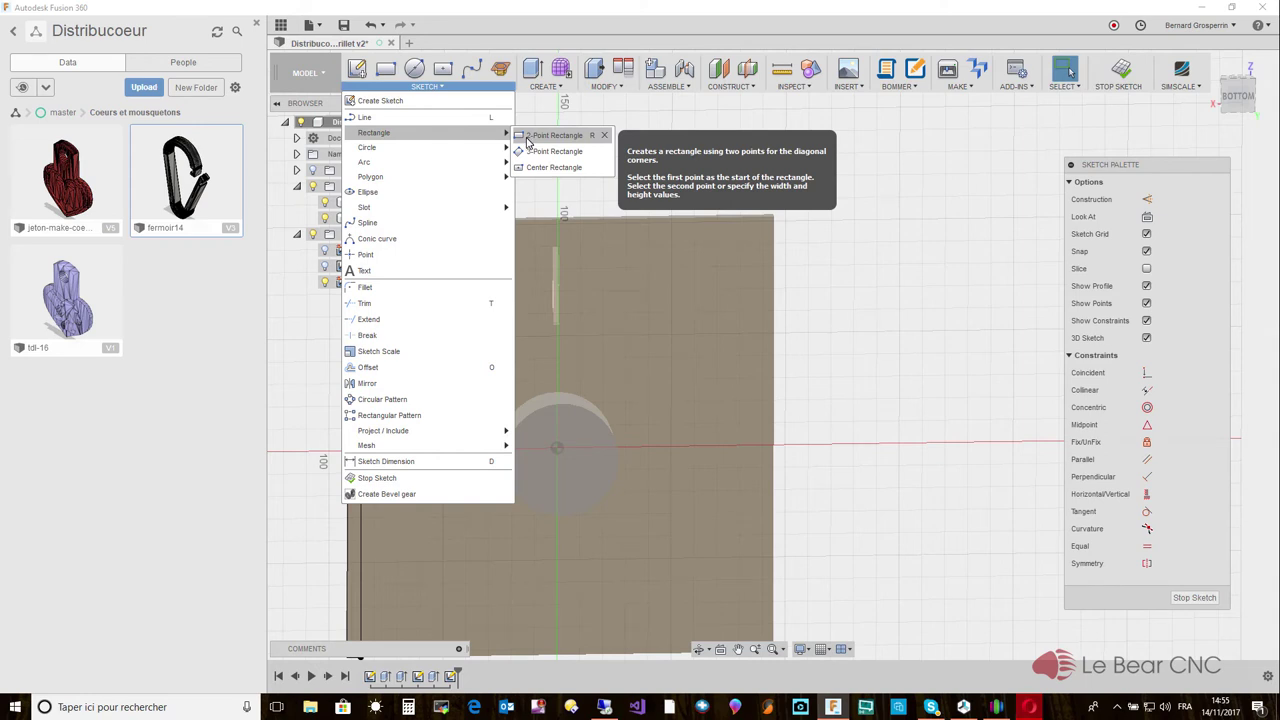
left_click(540, 136)
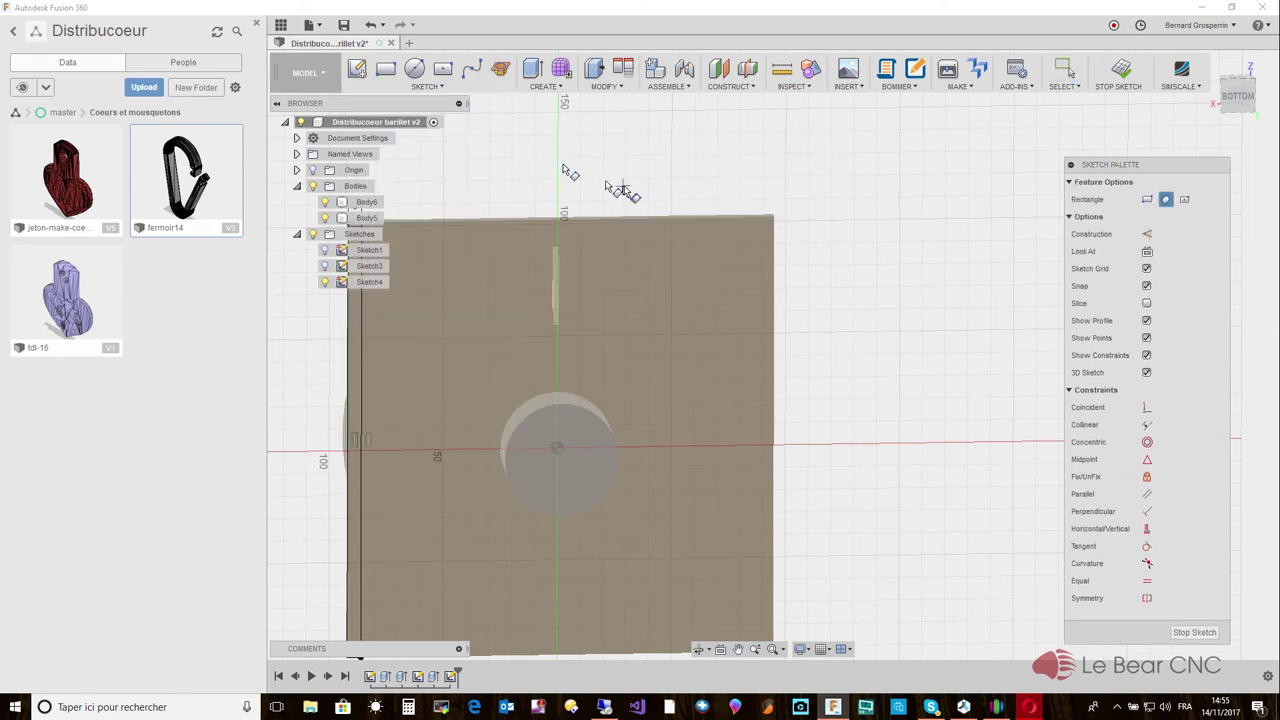
left_click(771, 217)
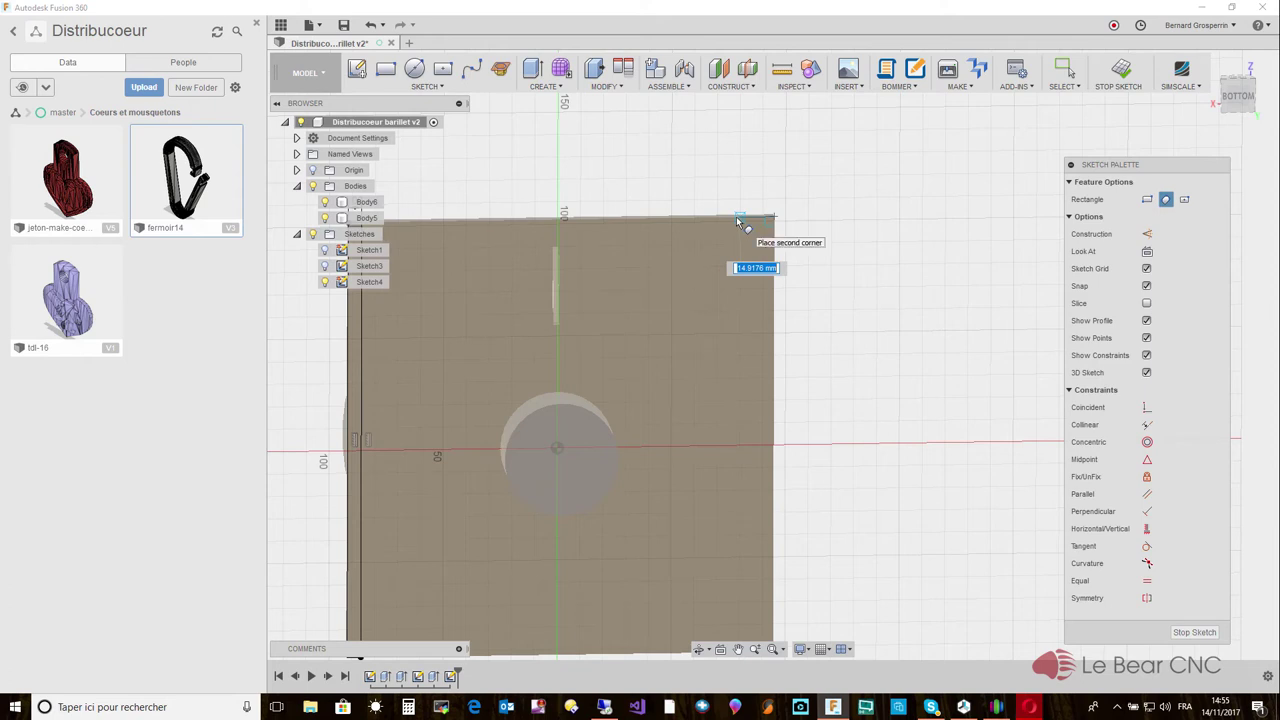
type("6")
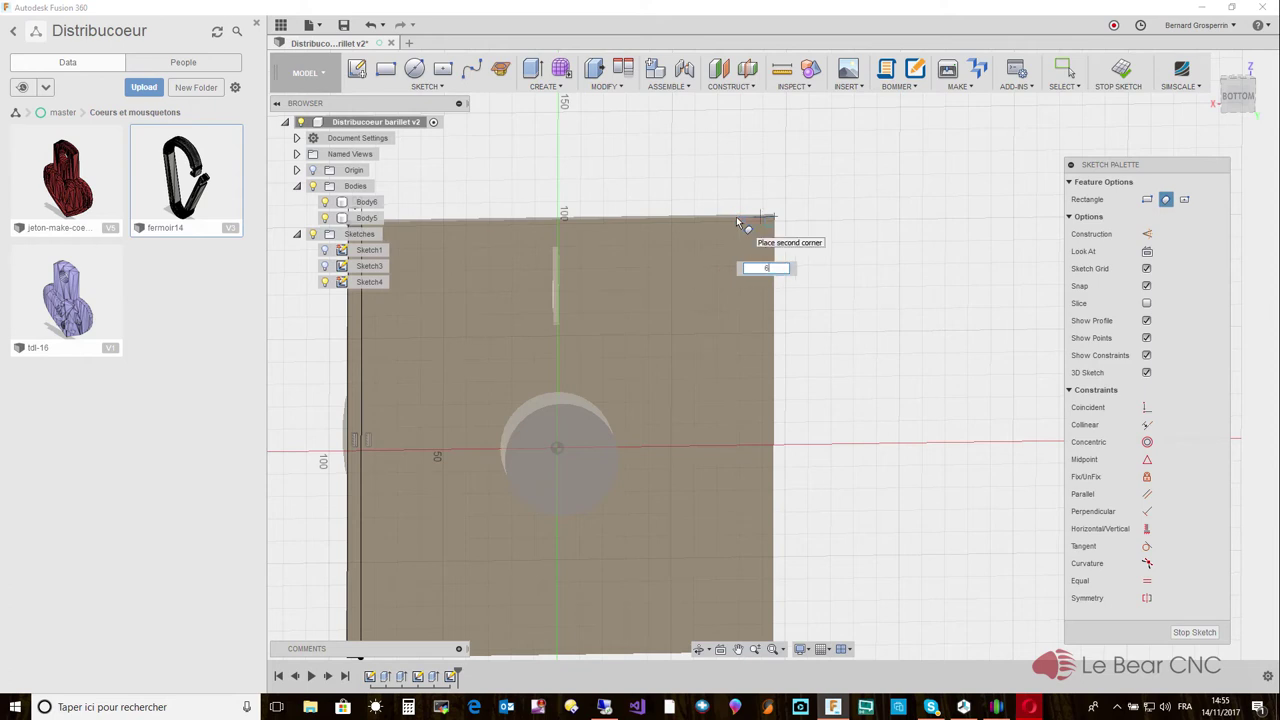
key("BackSpace")
key("Tab")
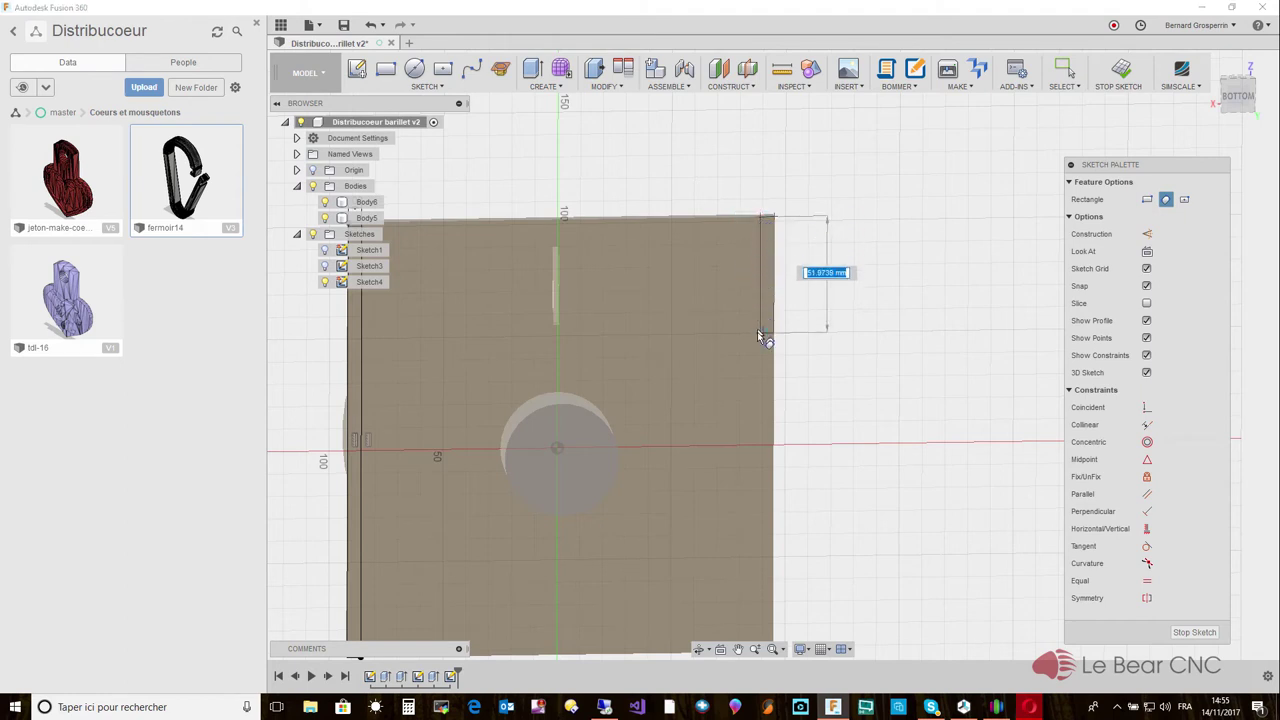
scroll(758, 334, "down", 4)
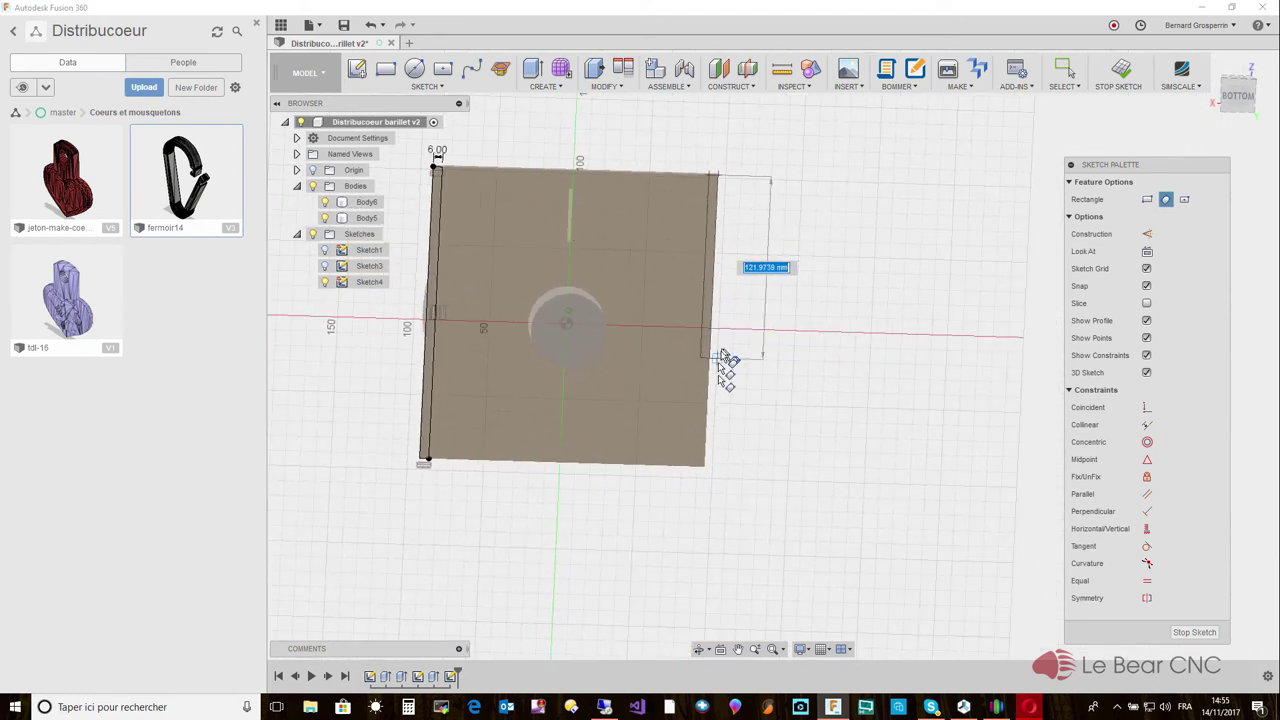
left_click(703, 470)
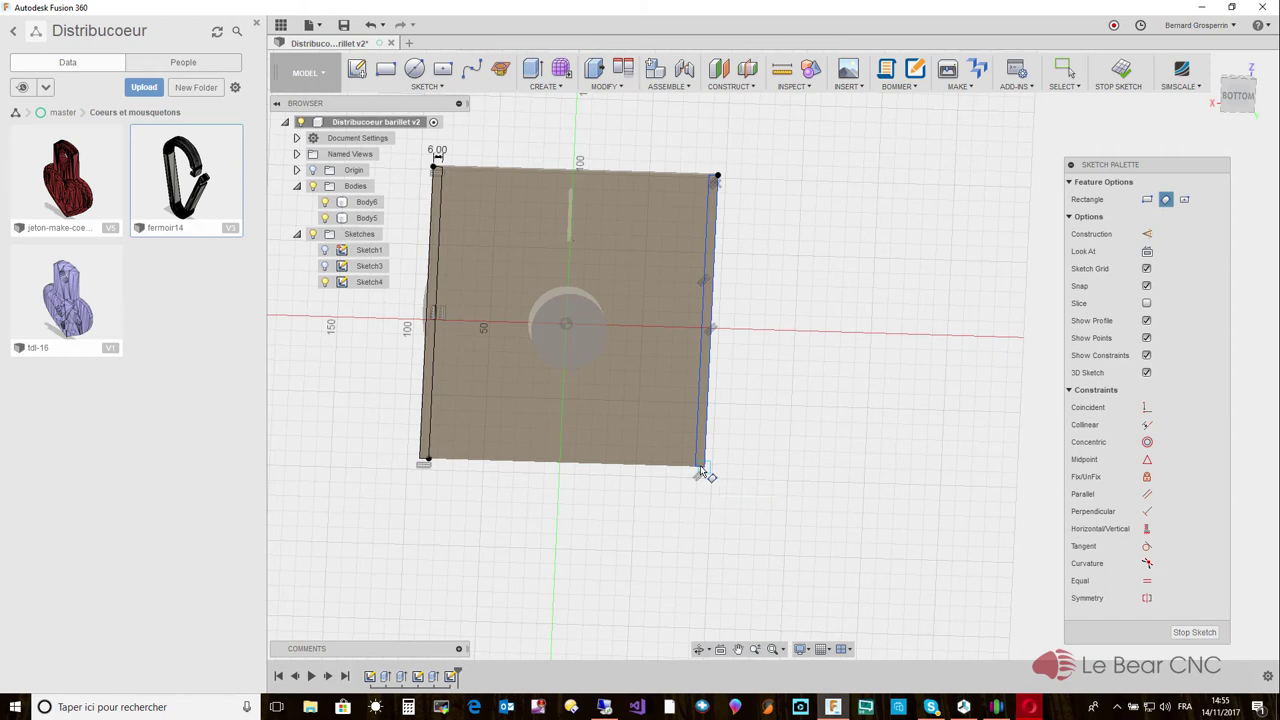
key("Escape")
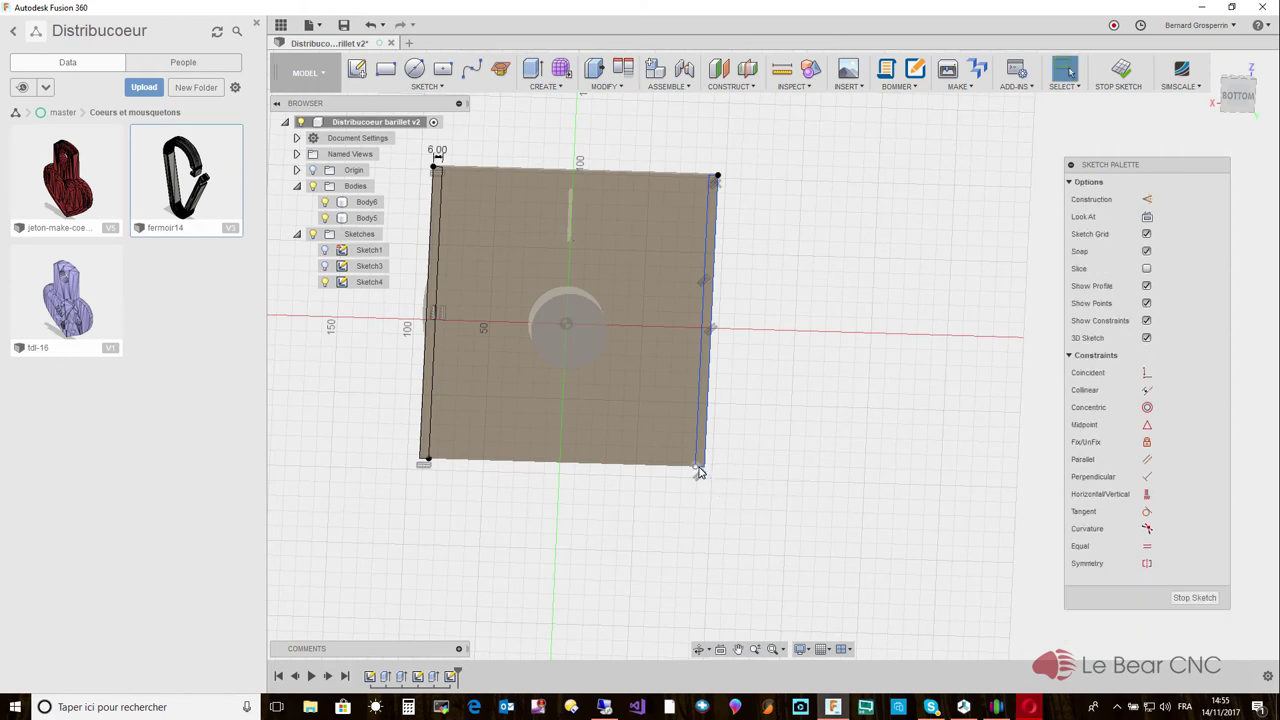
middle_click_drag(701, 471, 682, 495, "shift")
middle_click_drag(541, 418, 520, 400, "shift")
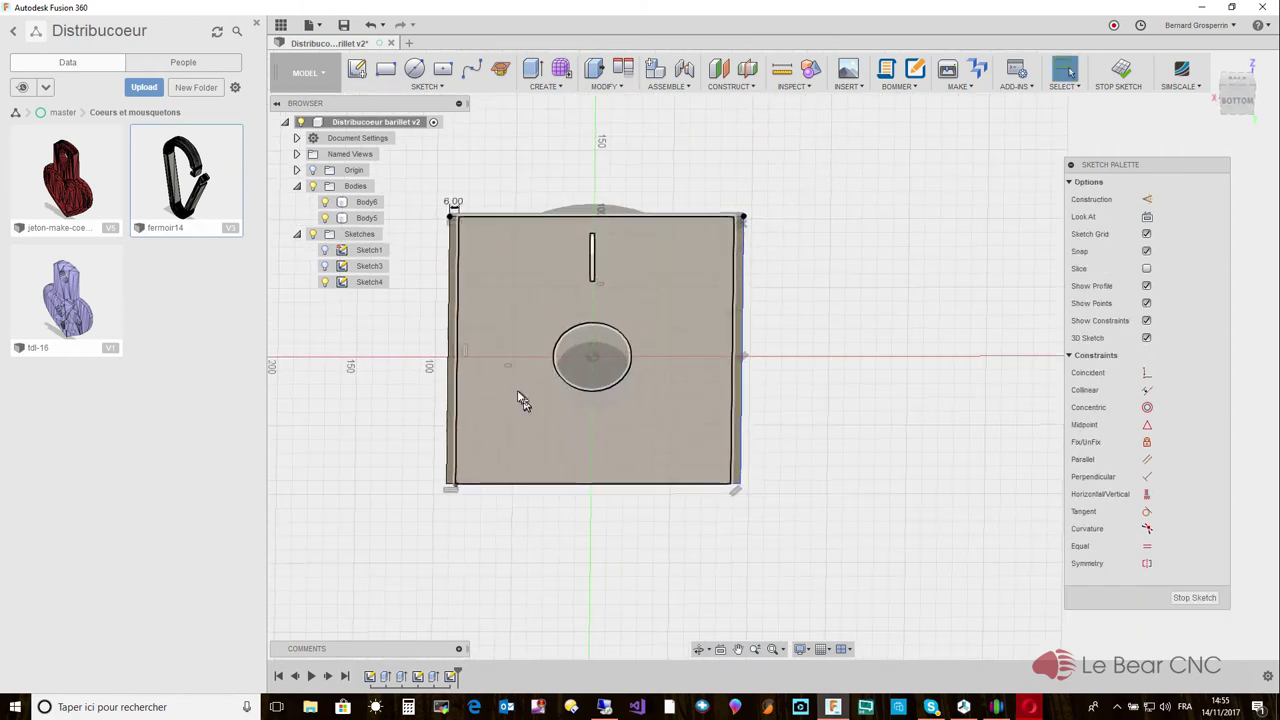
Extrude both 6 mm side strips 40 mm away from the underside of the base plate, joining them to it as side walls.
left_click(455, 368)
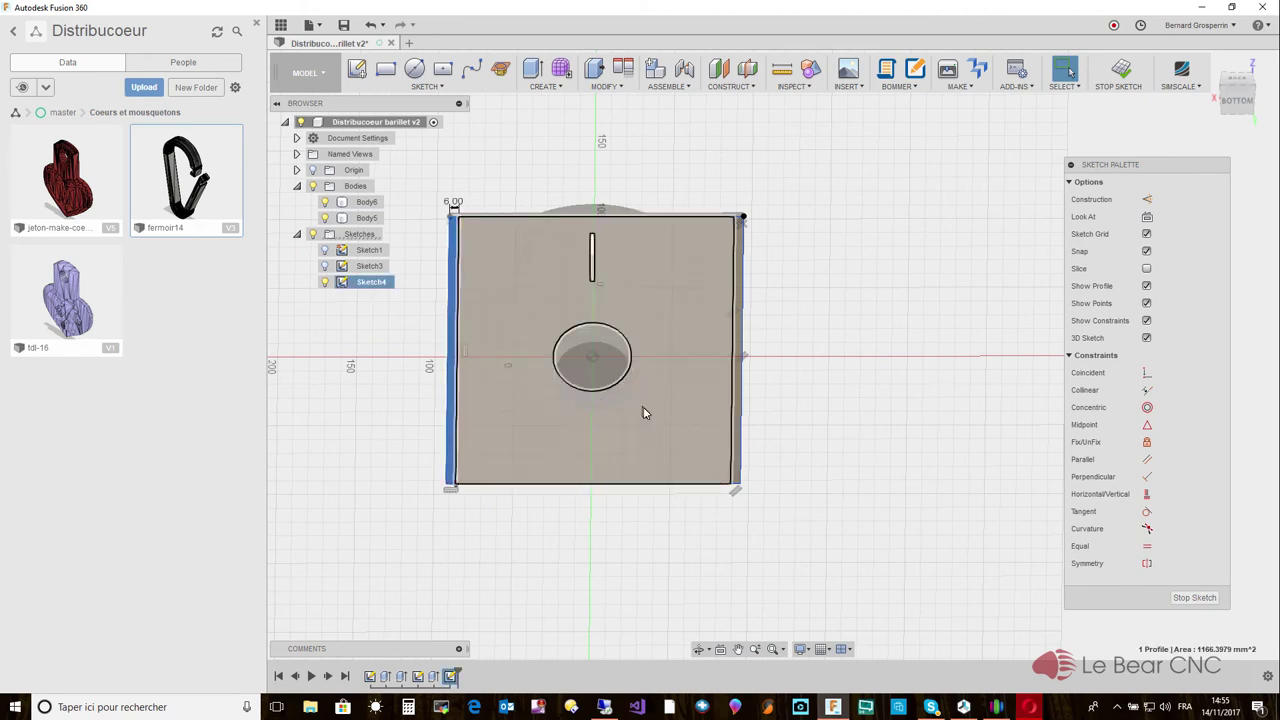
left_click(739, 424, "ctrl")
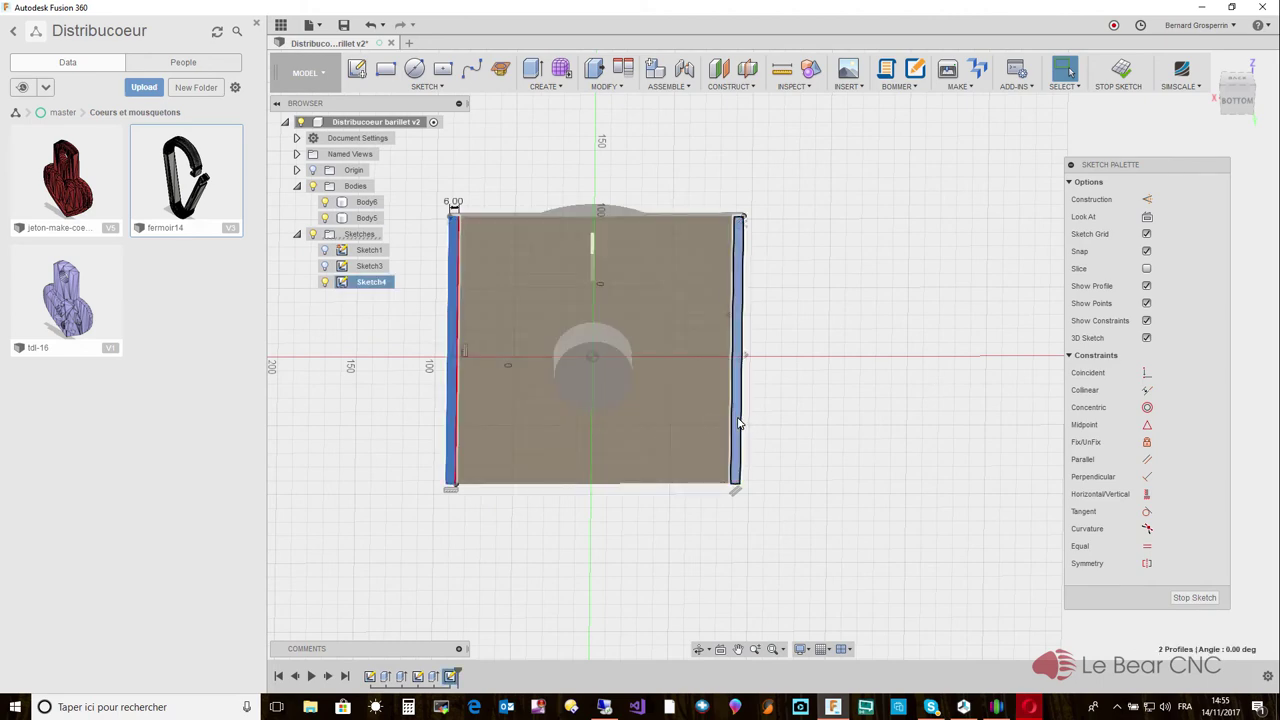
right_click(739, 424)
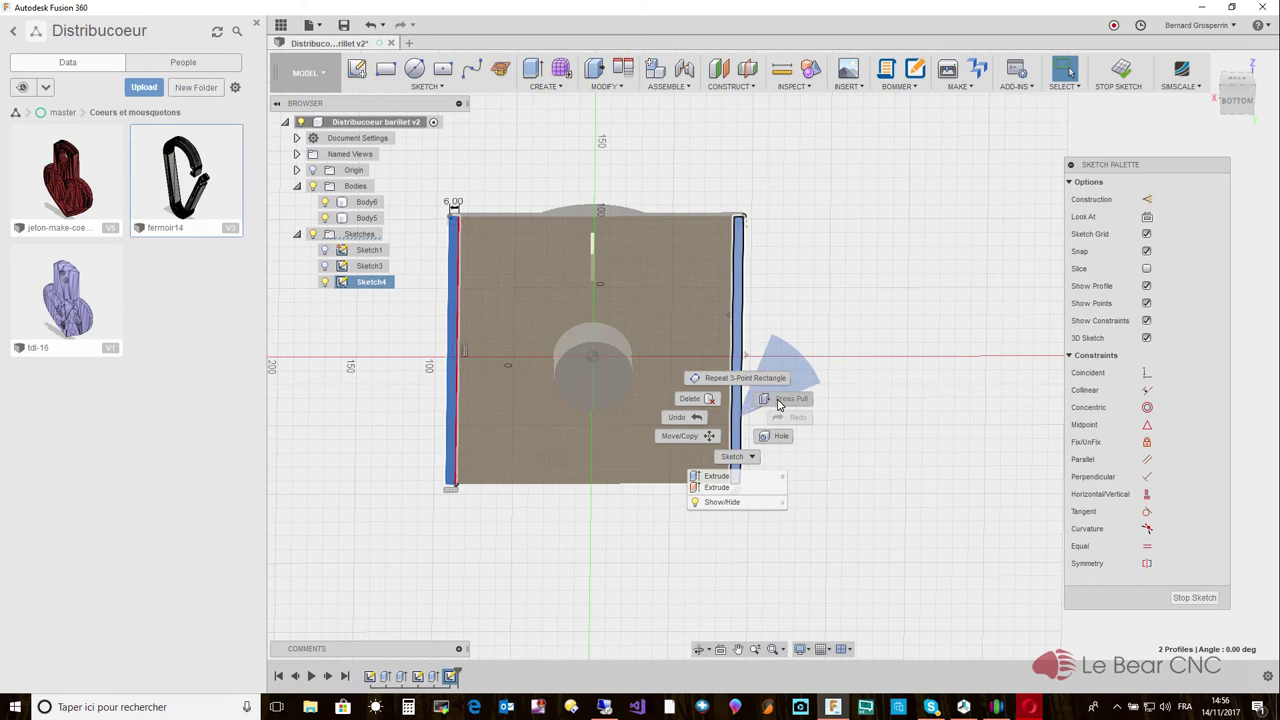
left_click(722, 477)
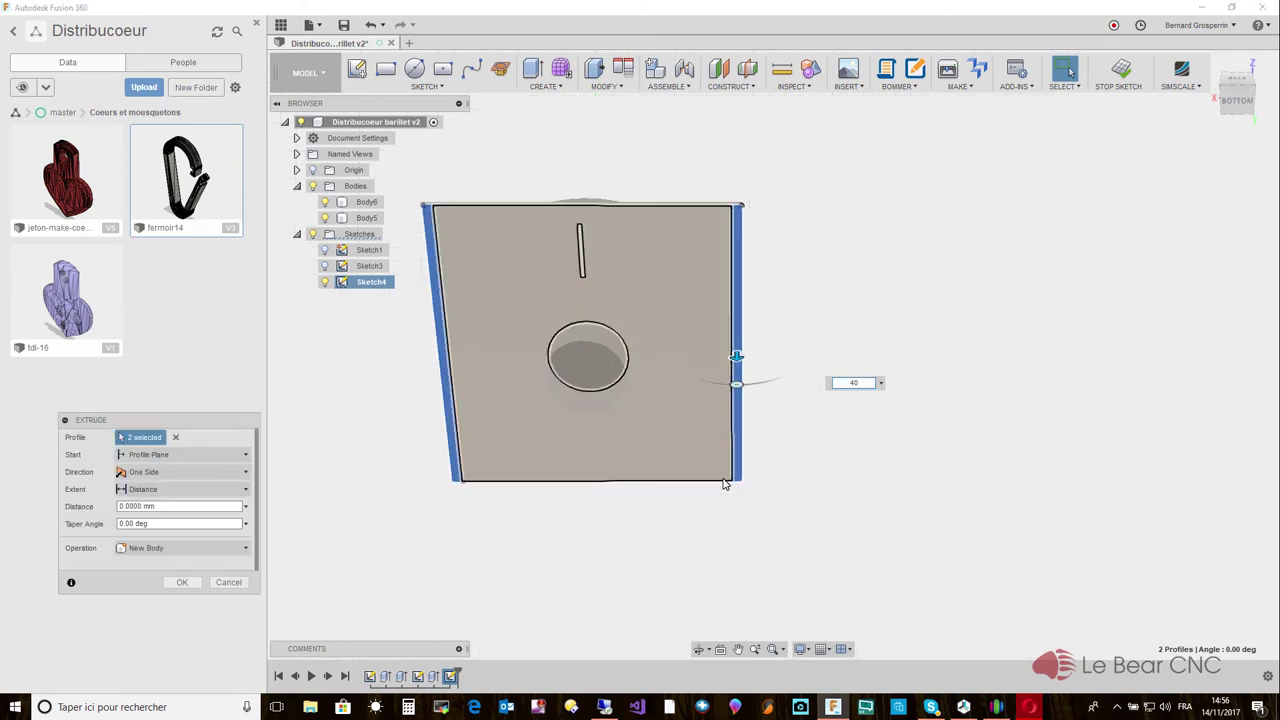
left_click_drag(738, 358, 740, 401)
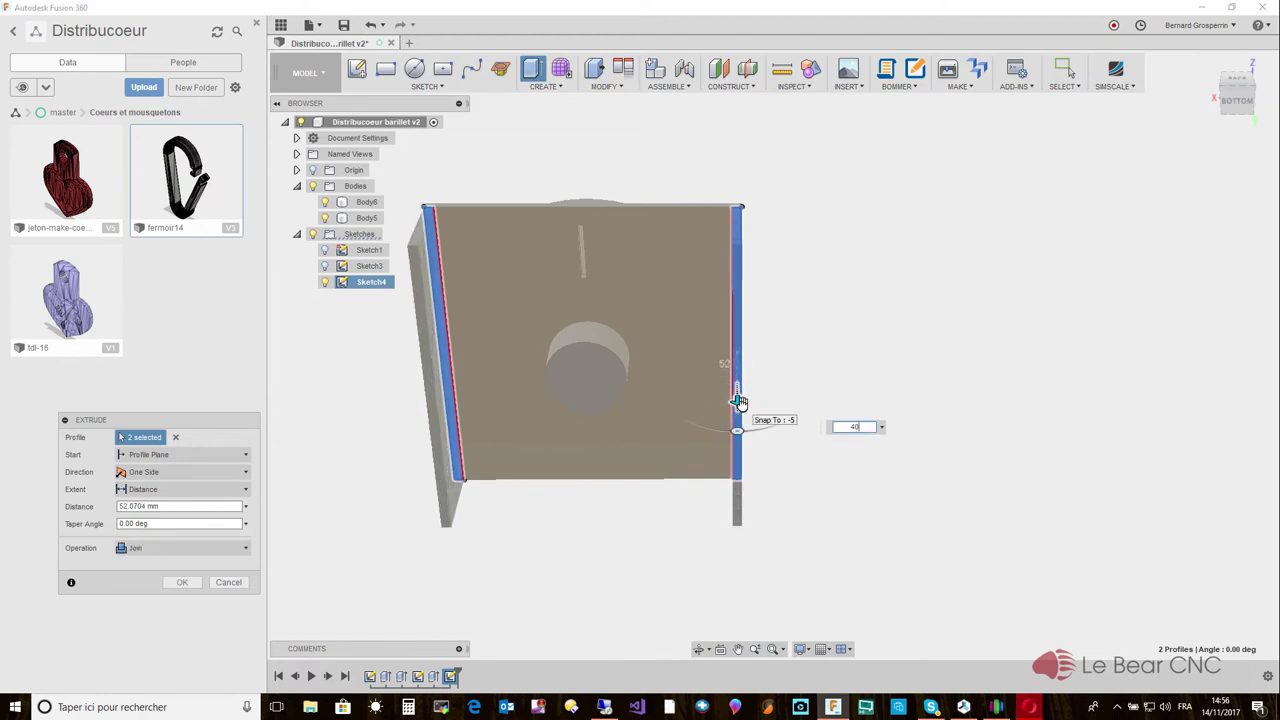
key("Return")
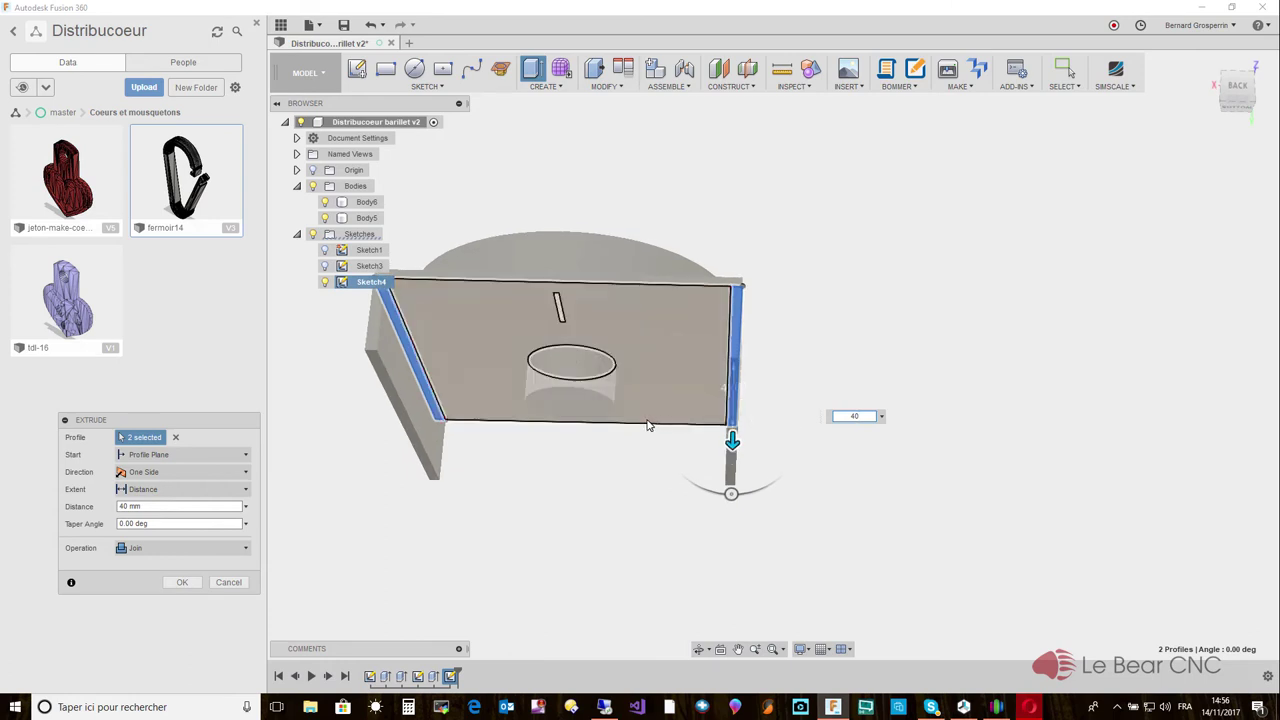
key("Return")
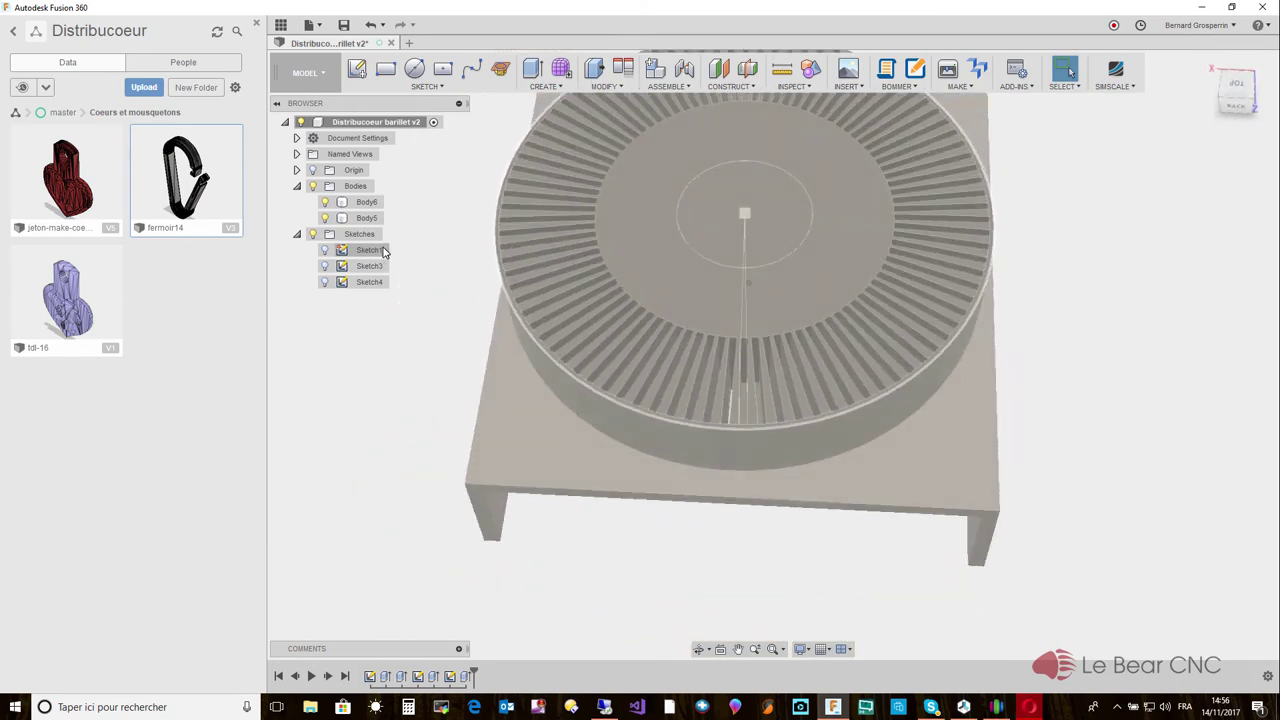
Hide the slotted barrel body and show Sketch3 over the base plate.
left_click(331, 219)
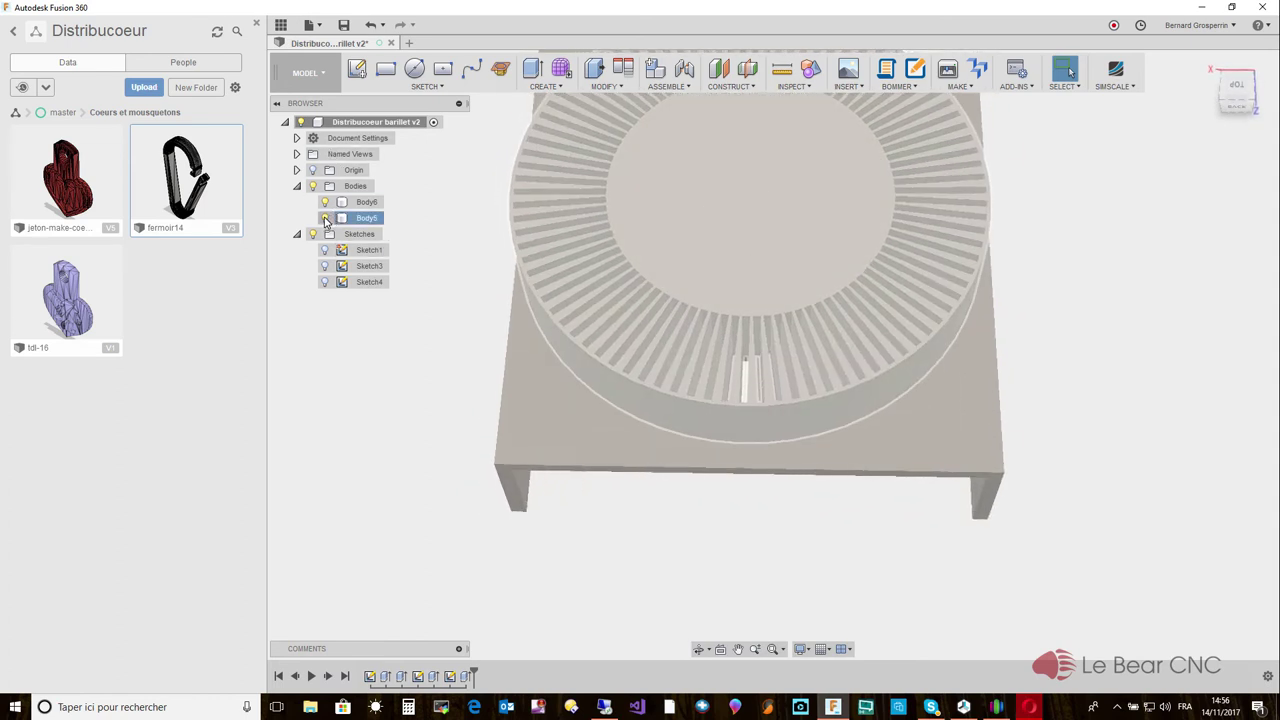
left_click(325, 219)
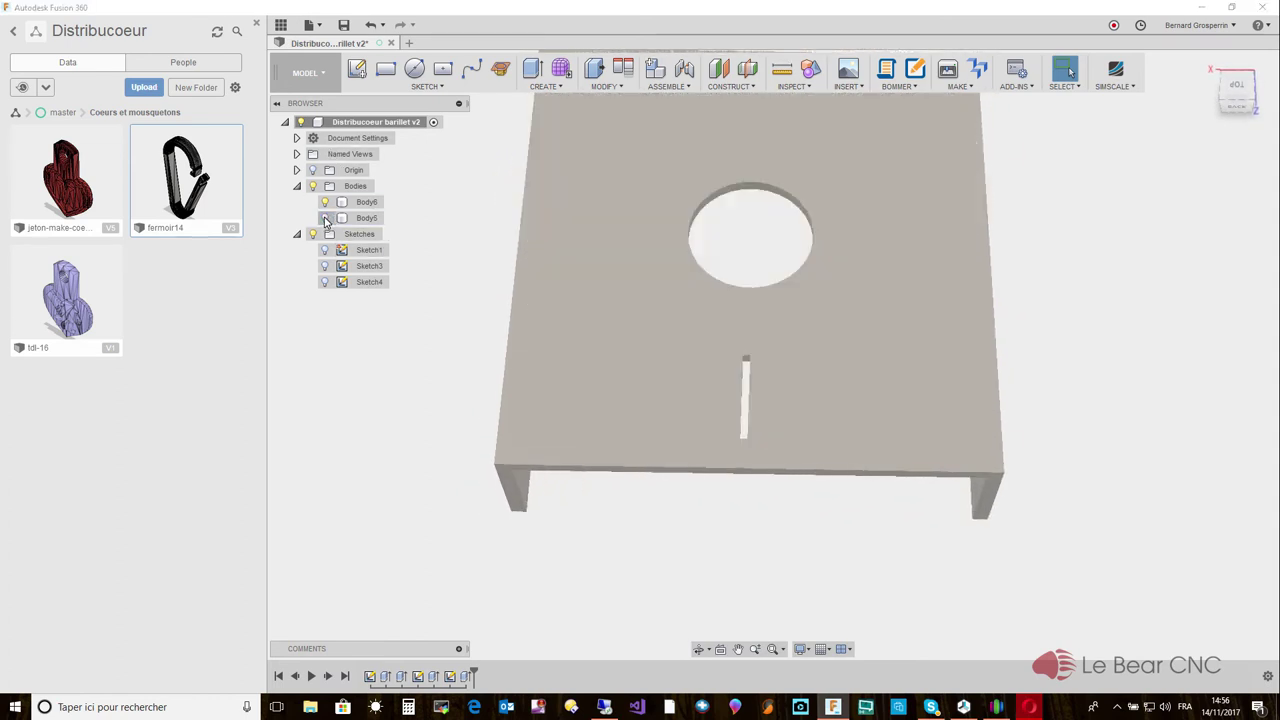
left_click(327, 267)
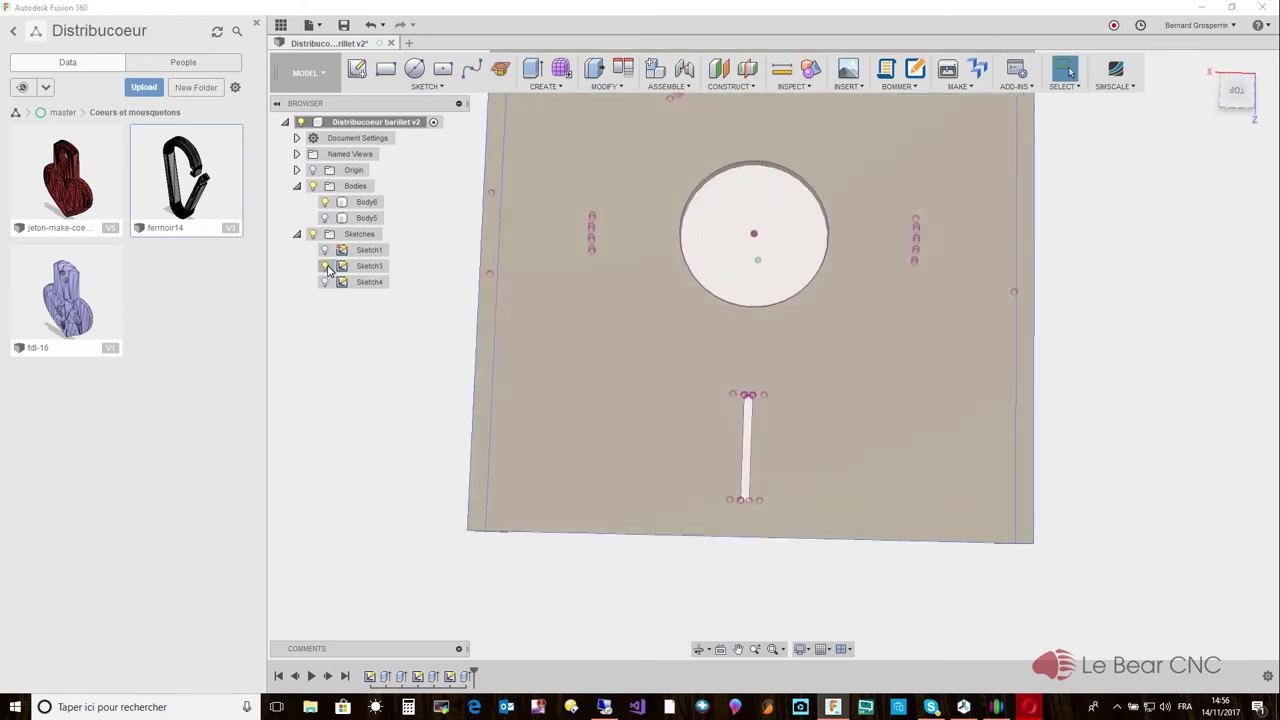
Extrude the thin ring profile around the base plate's central hole as a Cut about 11 mm deep through the plate.
scroll(562, 285, "up", 5)
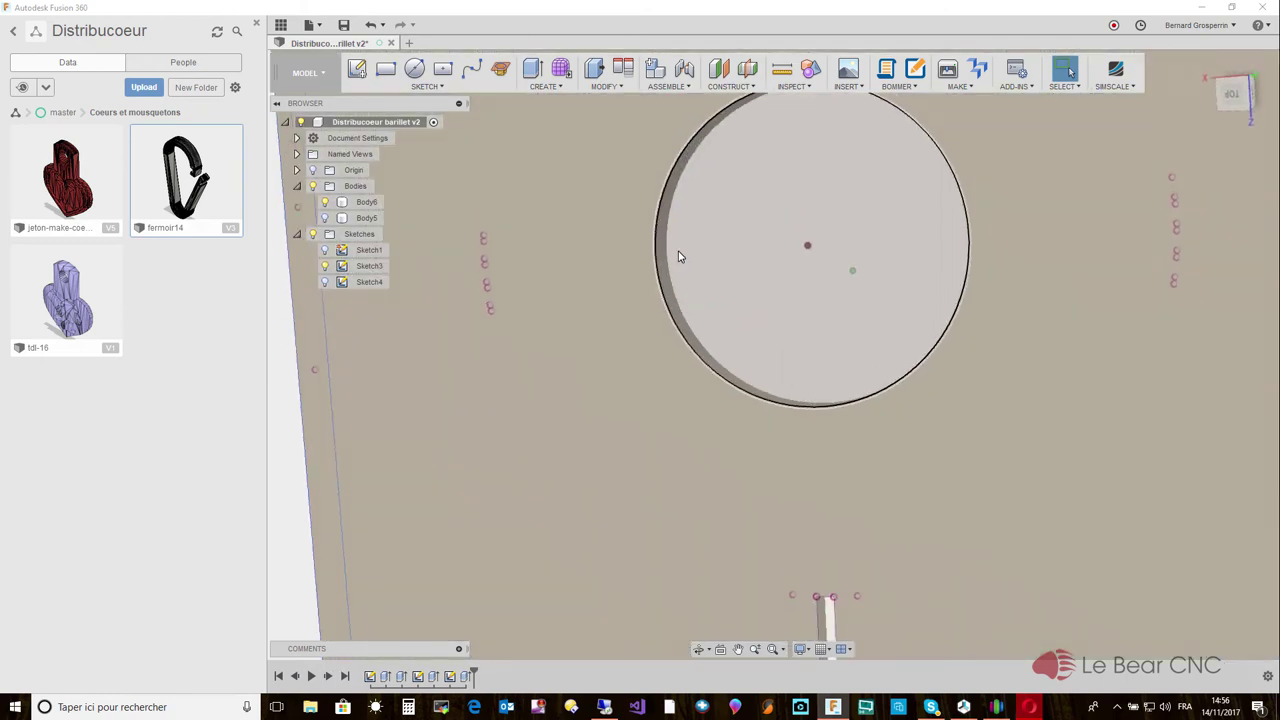
scroll(834, 217, "up", 8)
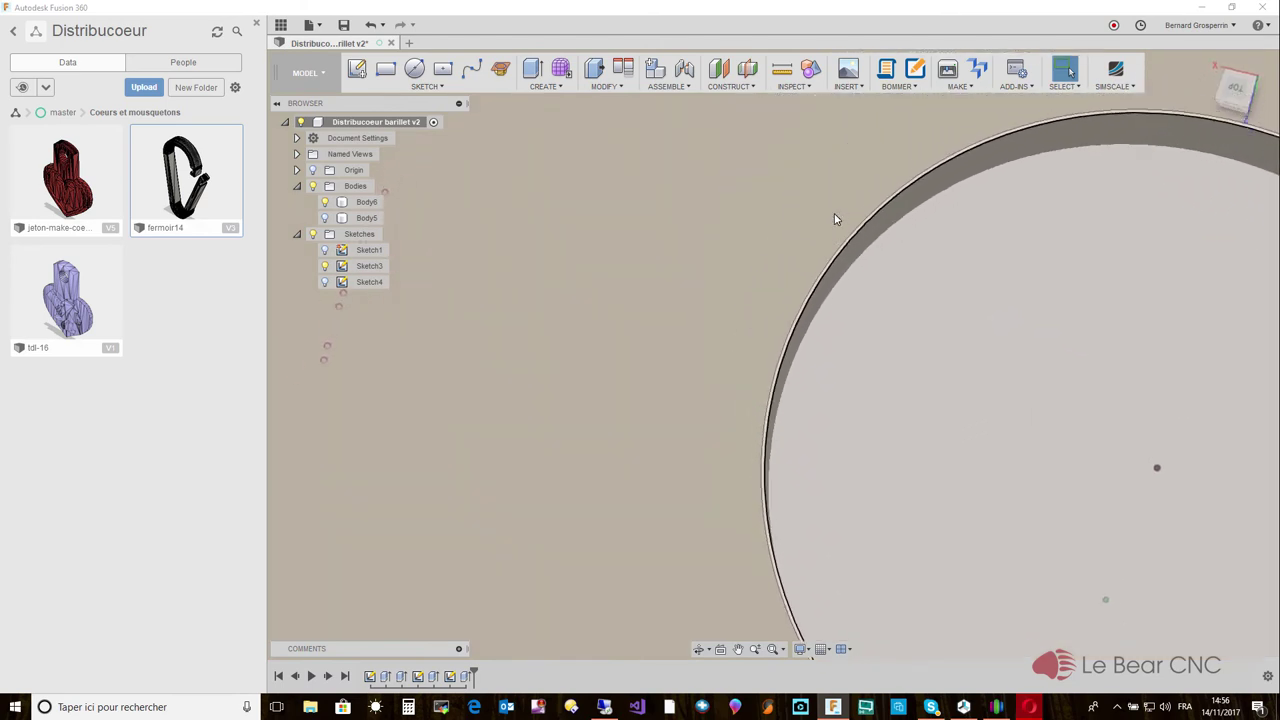
scroll(862, 232, "up", 3)
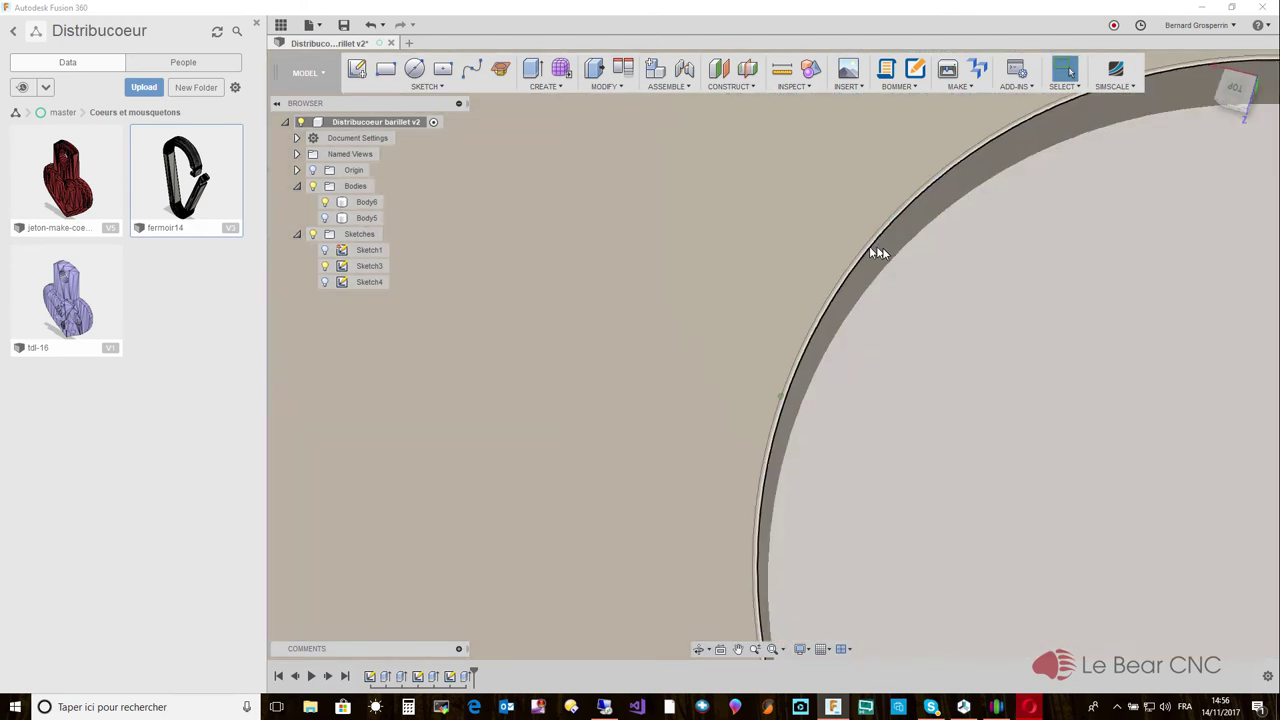
scroll(893, 237, "up", 4)
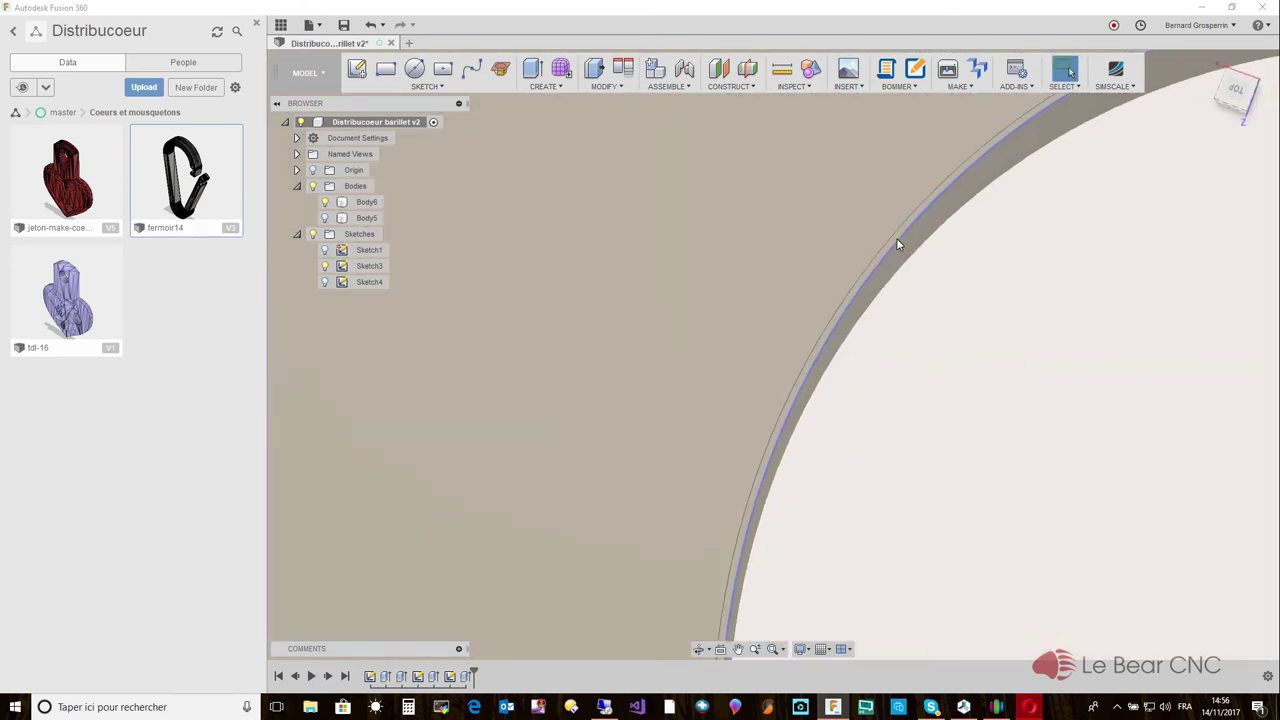
mouse_move(897, 239)
middle_mouse_down("shift")
mouse_move(909, 246)
mouse_move(880, 250)
middle_mouse_up("shift")
left_click(877, 252)
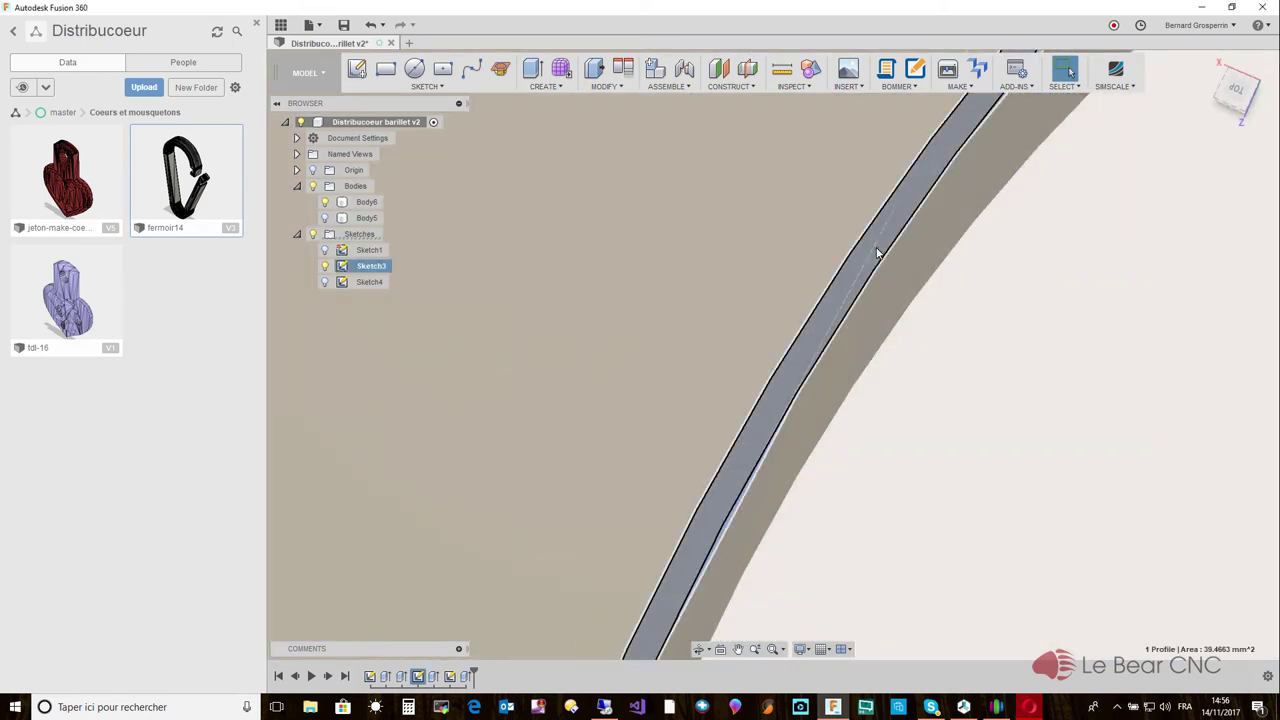
right_click(877, 252)
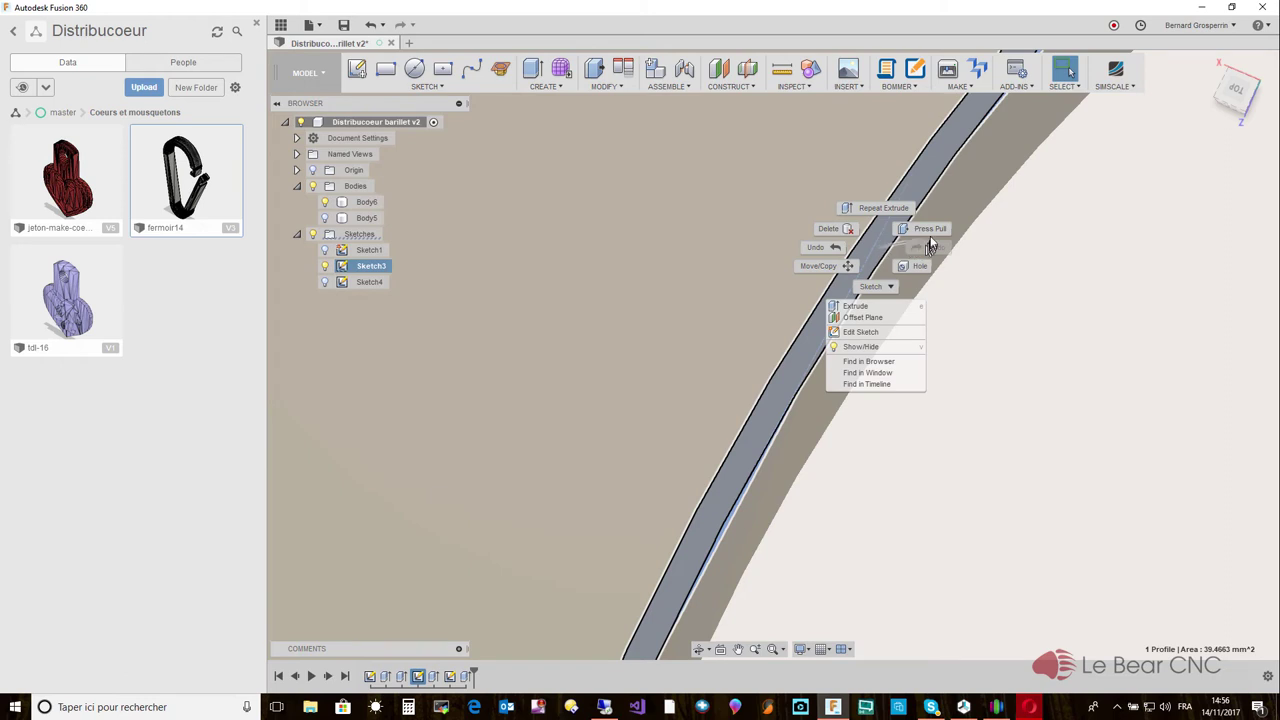
left_click(881, 308)
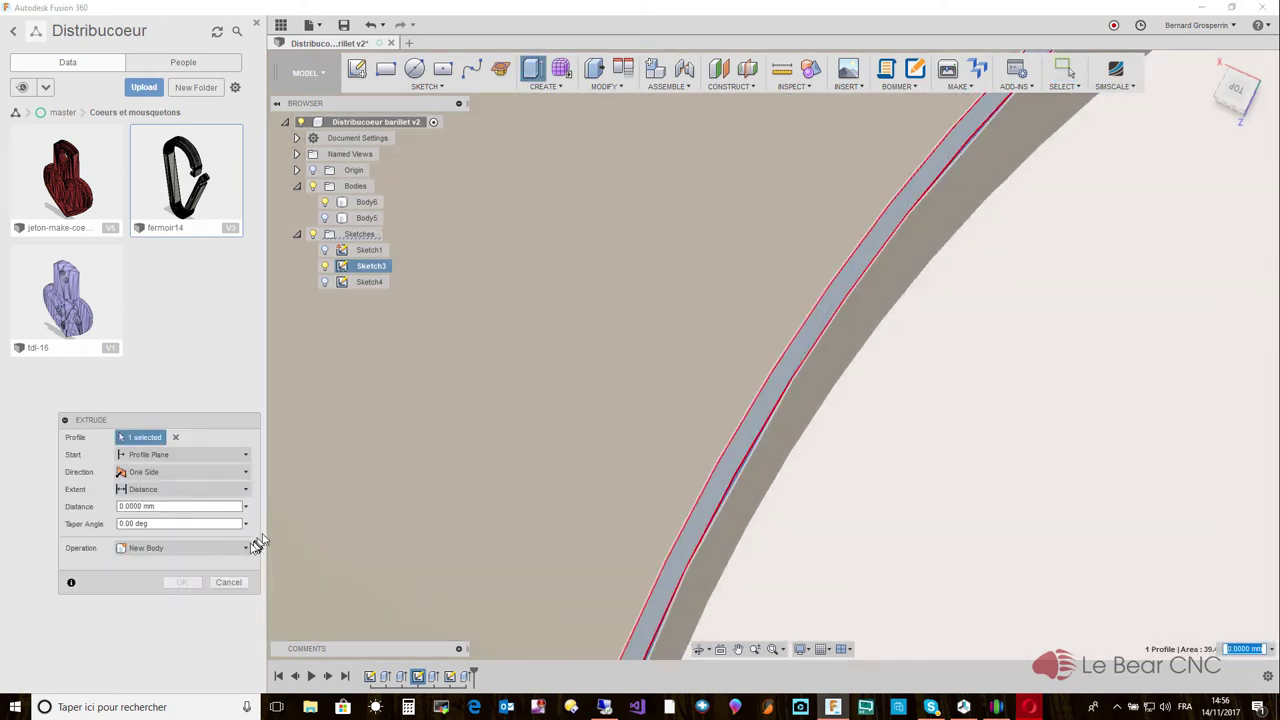
left_click(247, 548)
left_click(214, 582)
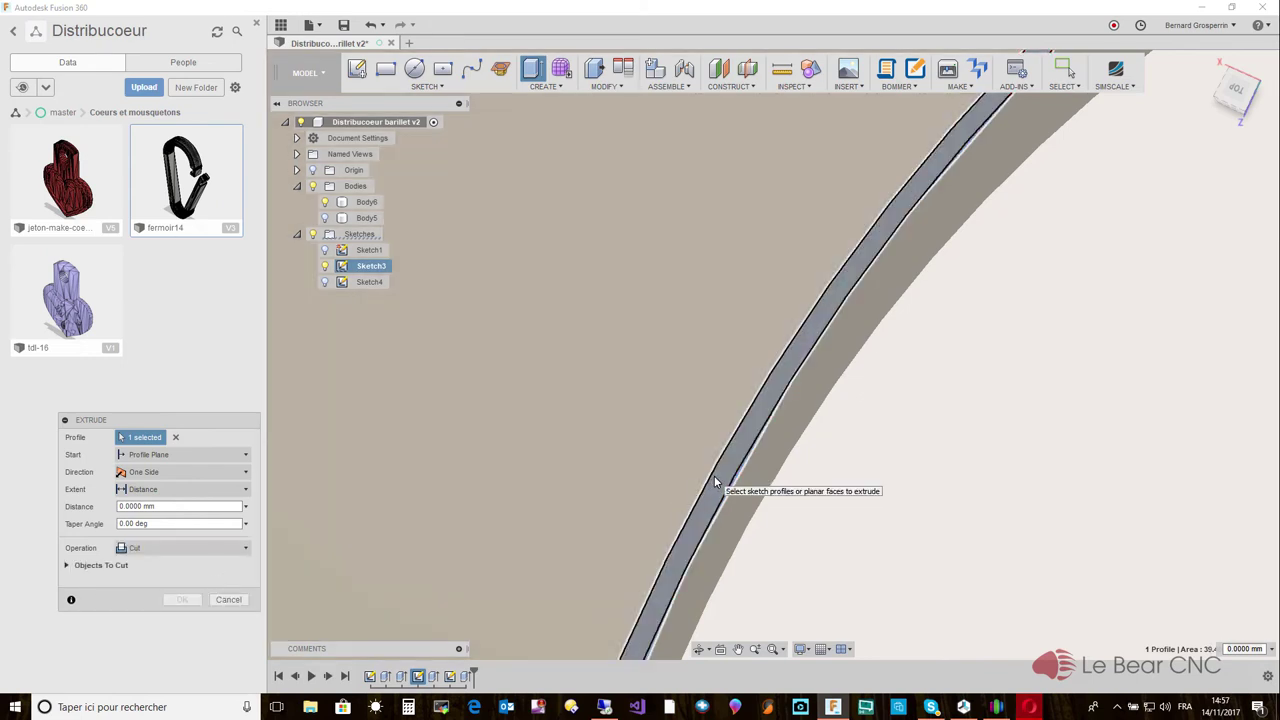
scroll(715, 482, "down", 8)
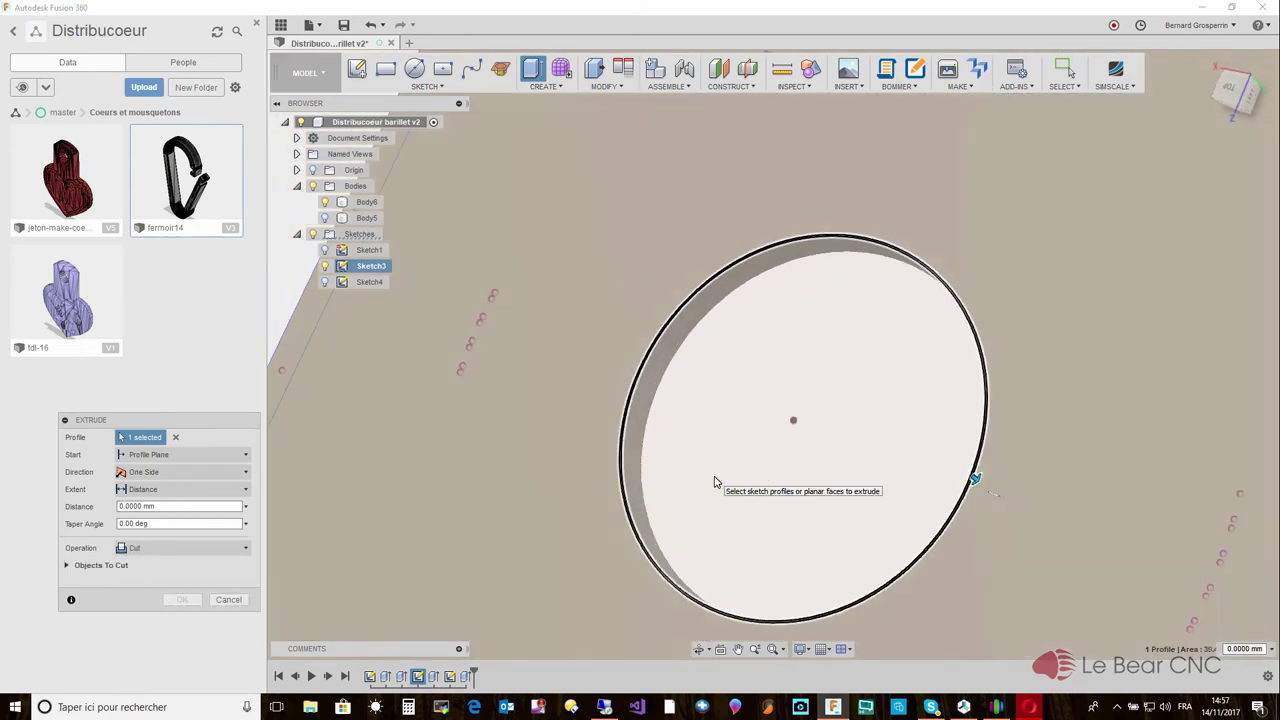
middle_click_drag(714, 483, 930, 537, "shift")
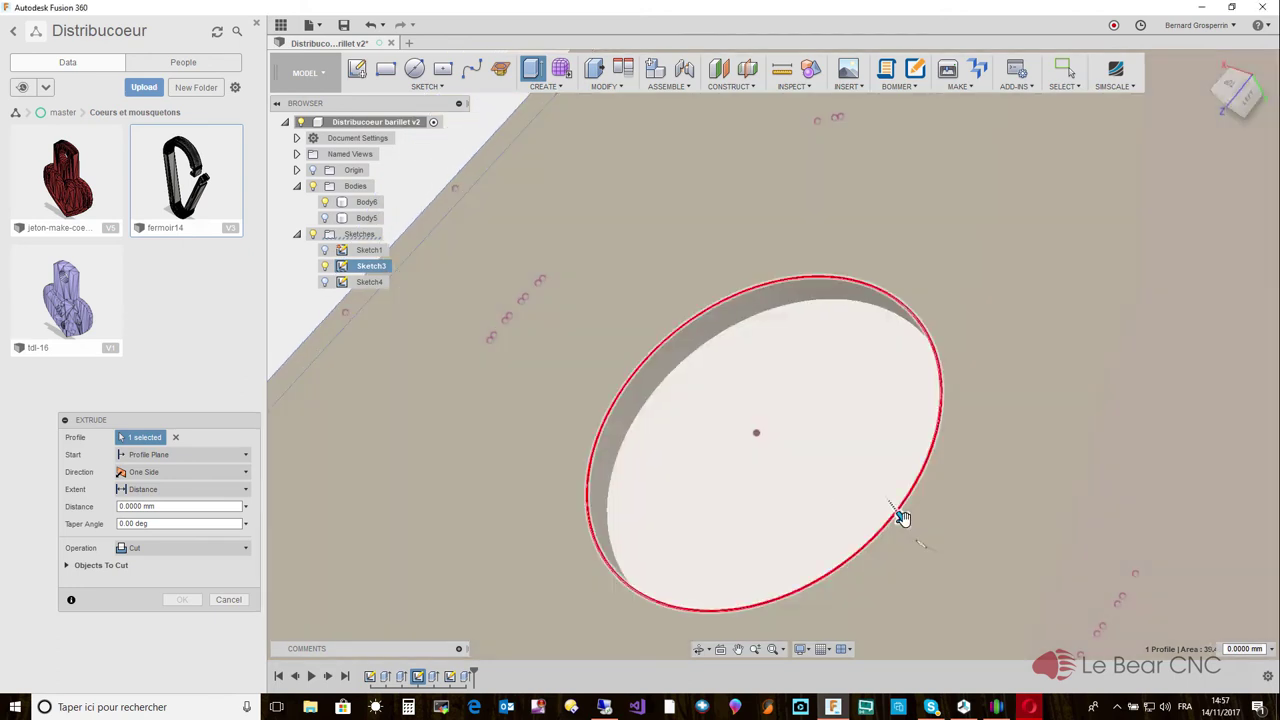
left_click_drag(900, 514, 940, 558)
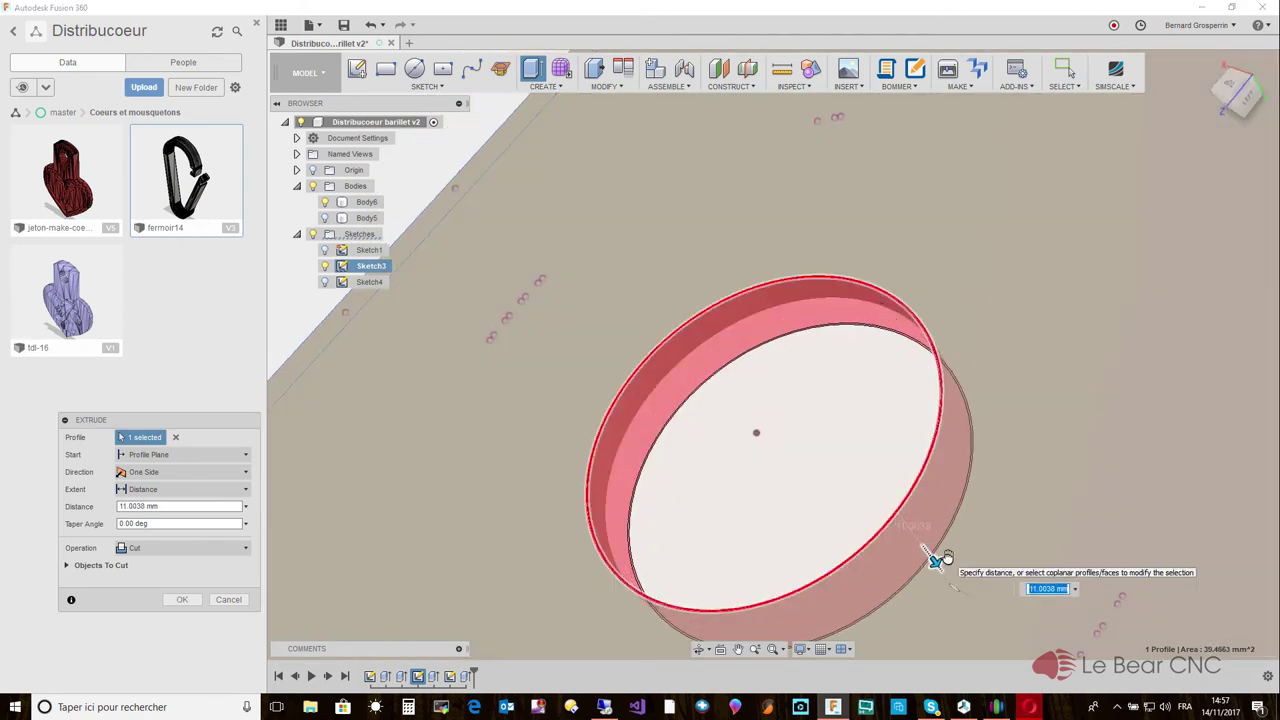
key("Return")
Hide Sketch3 so that only the base plate body is displayed.
key("F6")
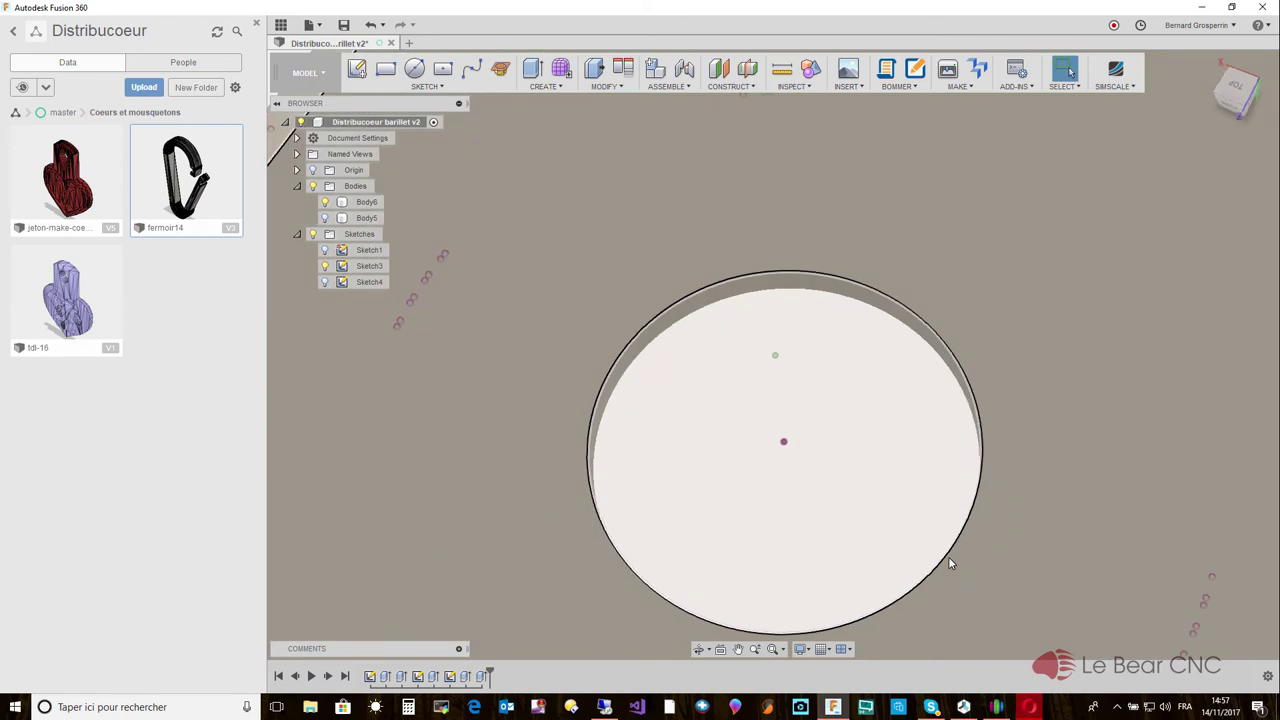
key("F6")
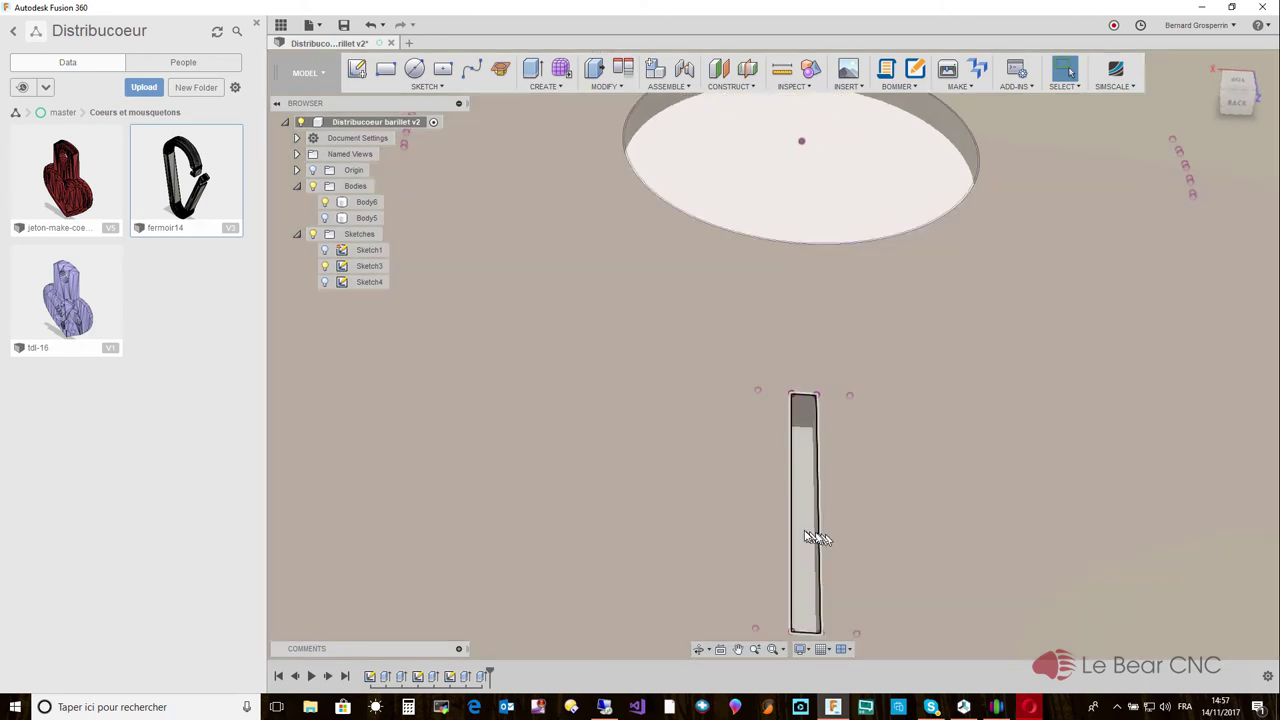
left_click(797, 536)
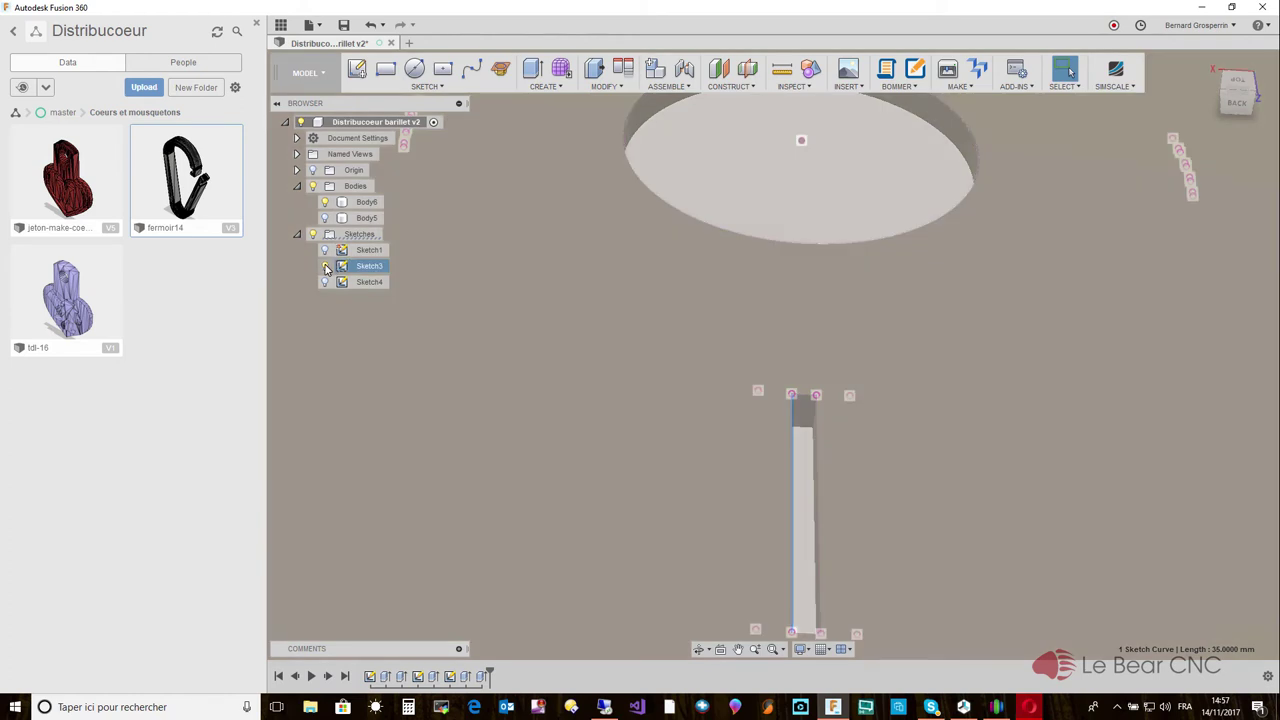
left_click(325, 266)
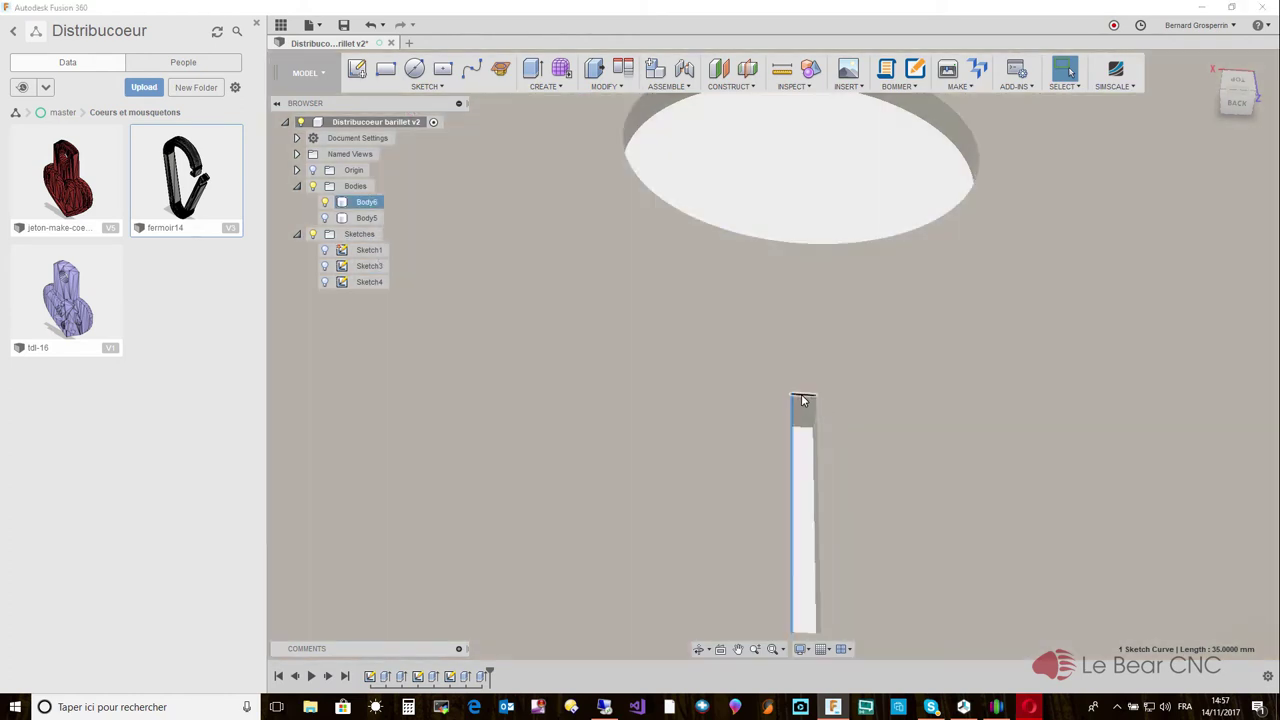
left_click(802, 400)
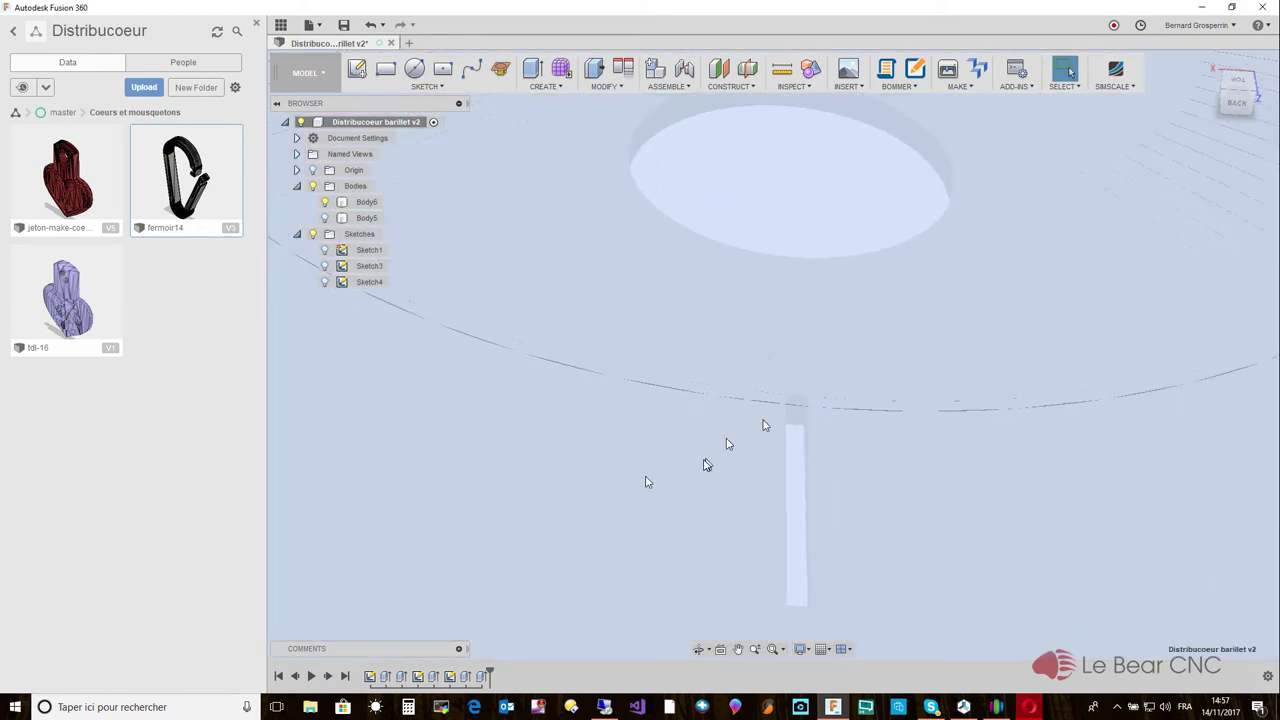
scroll(531, 531, "down", 5)
middle_click_drag(352, 594, 615, 497, "shift")
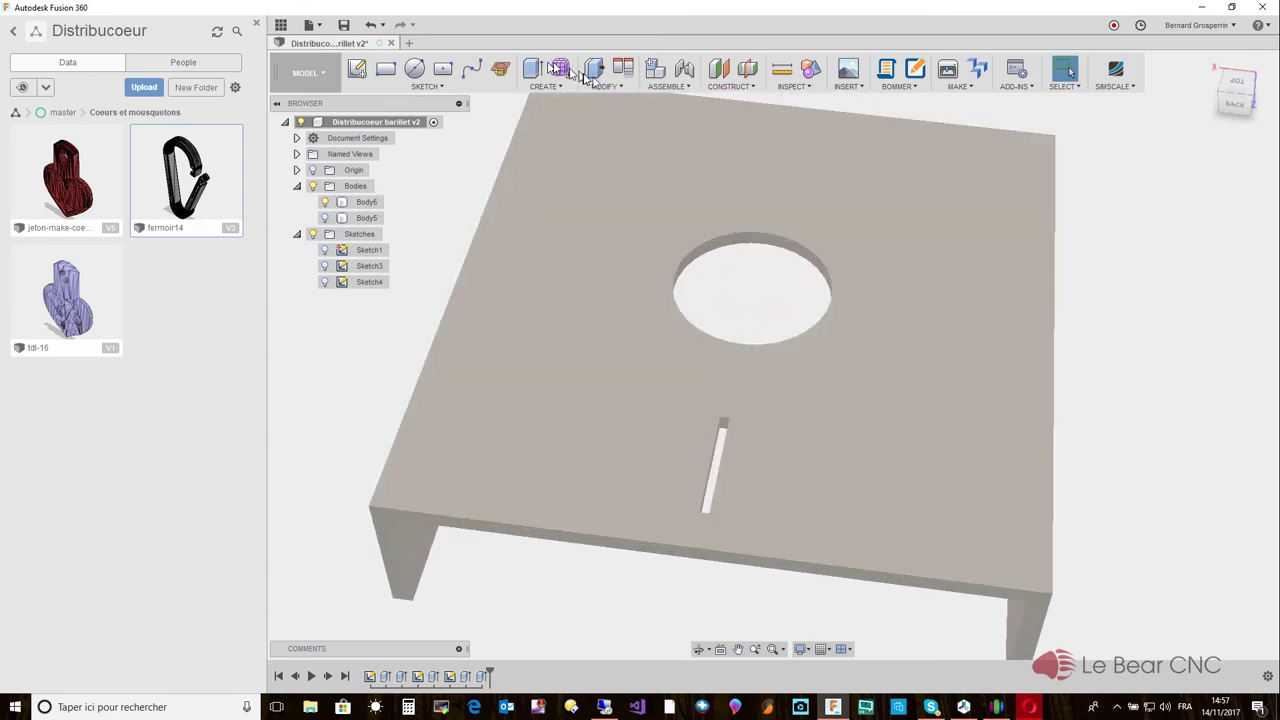
Chamfer the four top-face edges of the base plate's narrow slot with an equal distance of 1 mm.
left_click(608, 87)
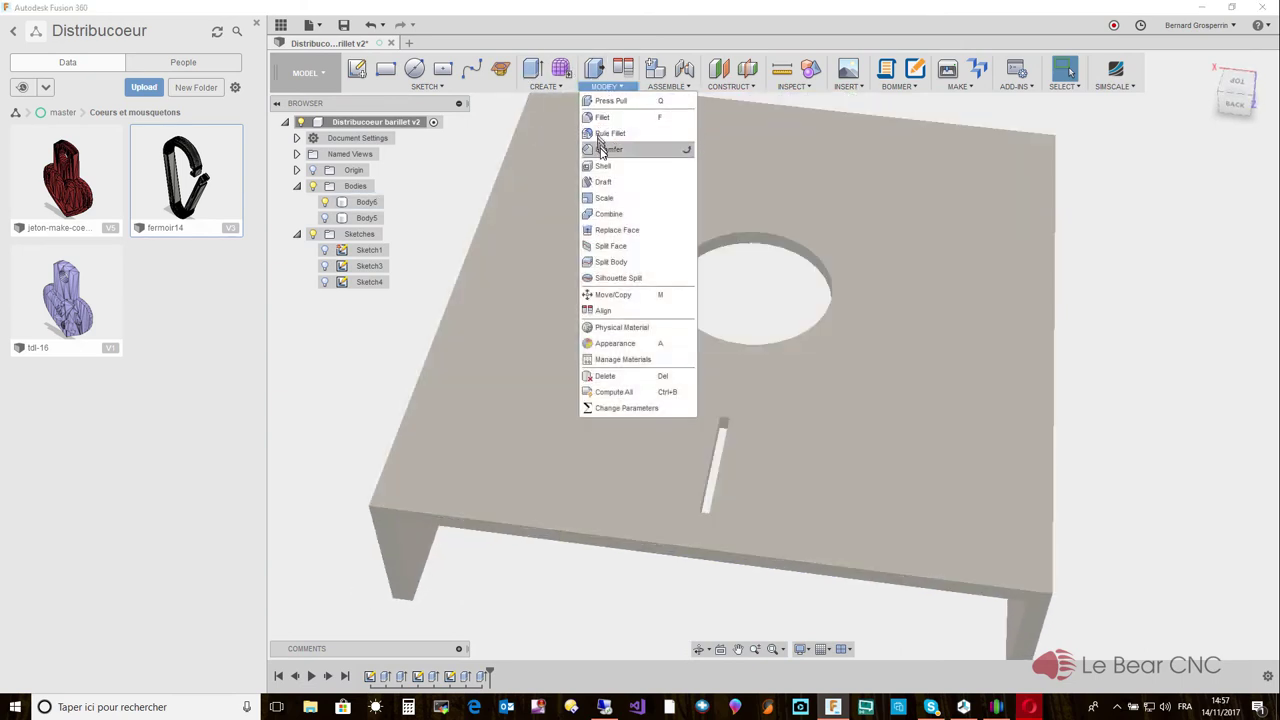
left_click(602, 137)
scroll(685, 363, "up", 2)
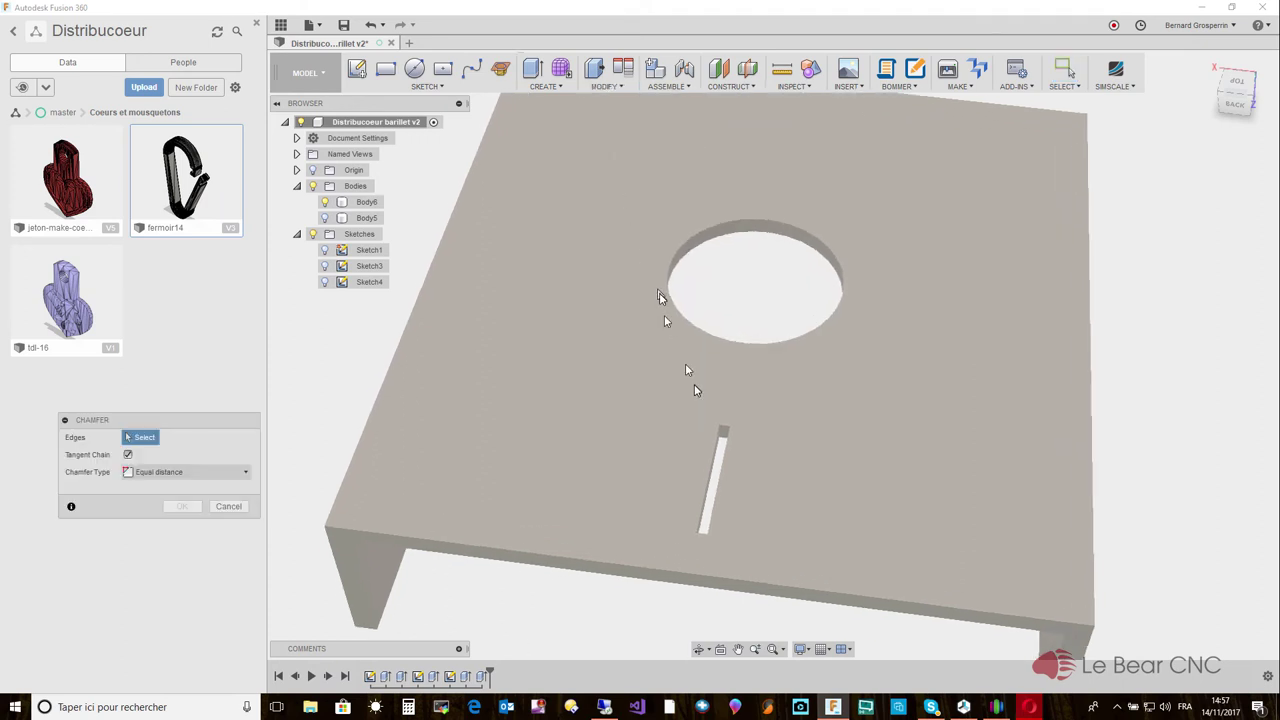
left_click(714, 466)
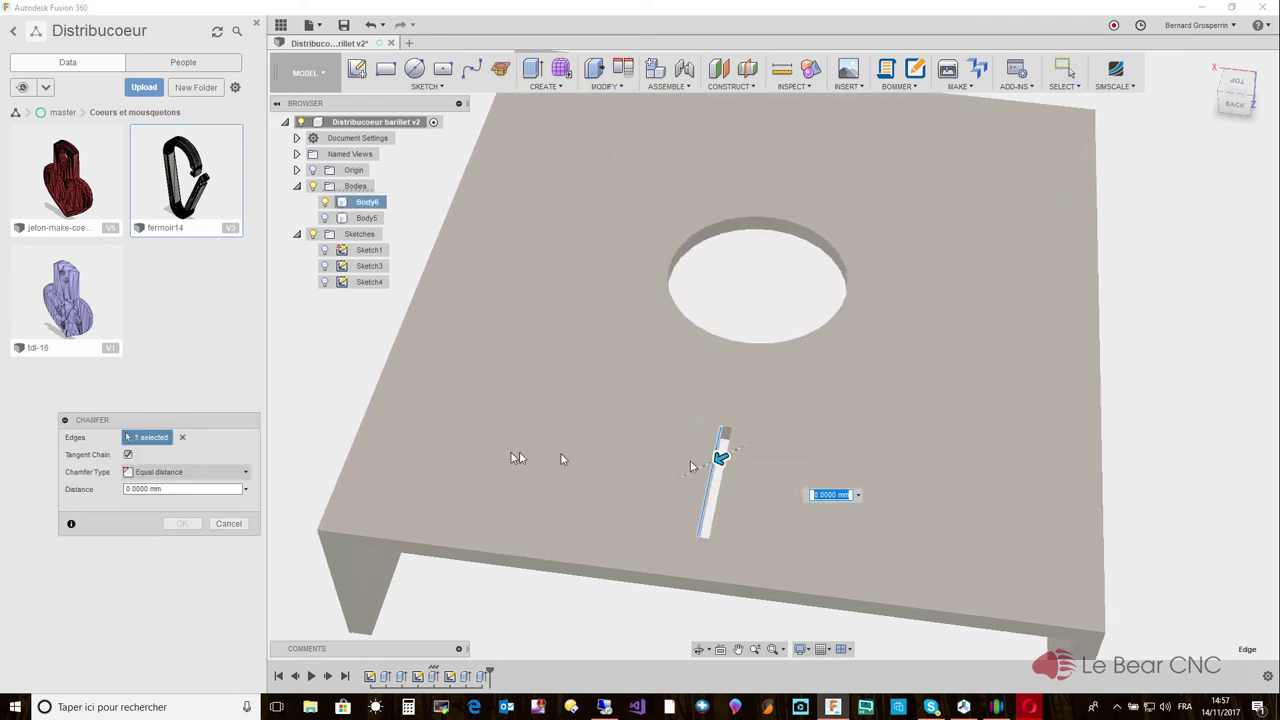
left_click(704, 538)
left_click(713, 520)
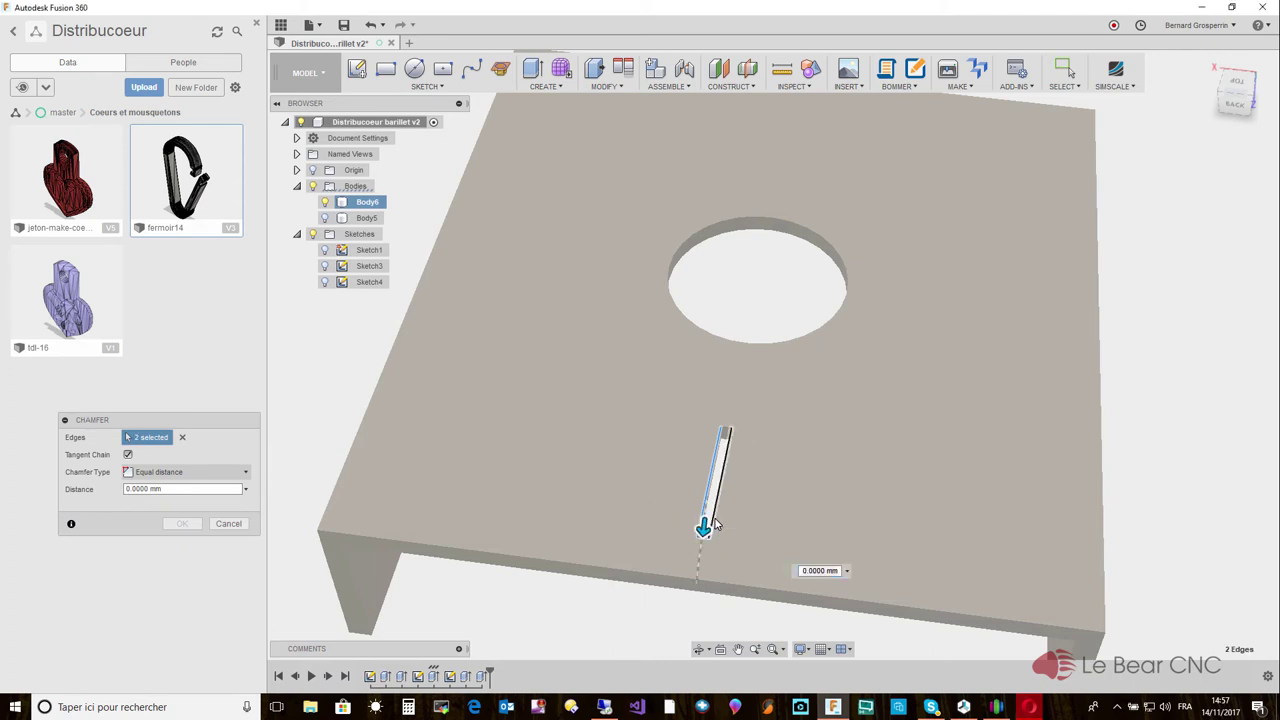
left_click(725, 431)
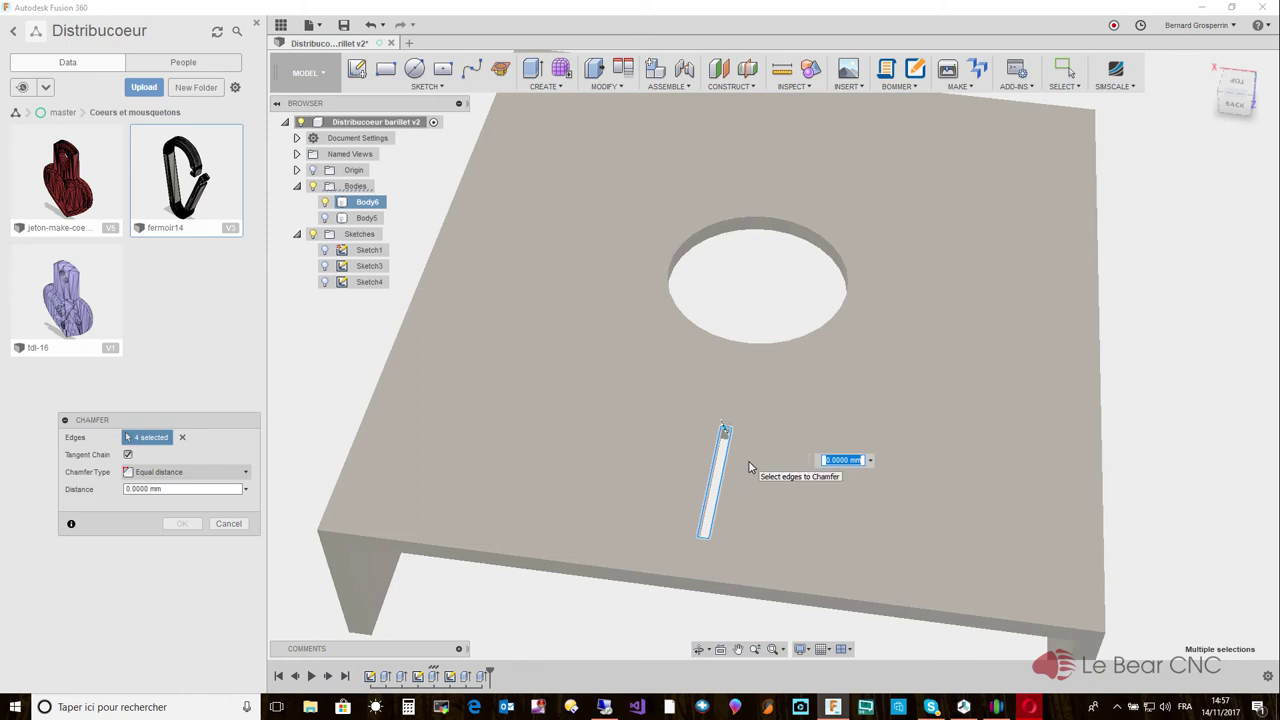
type("1")
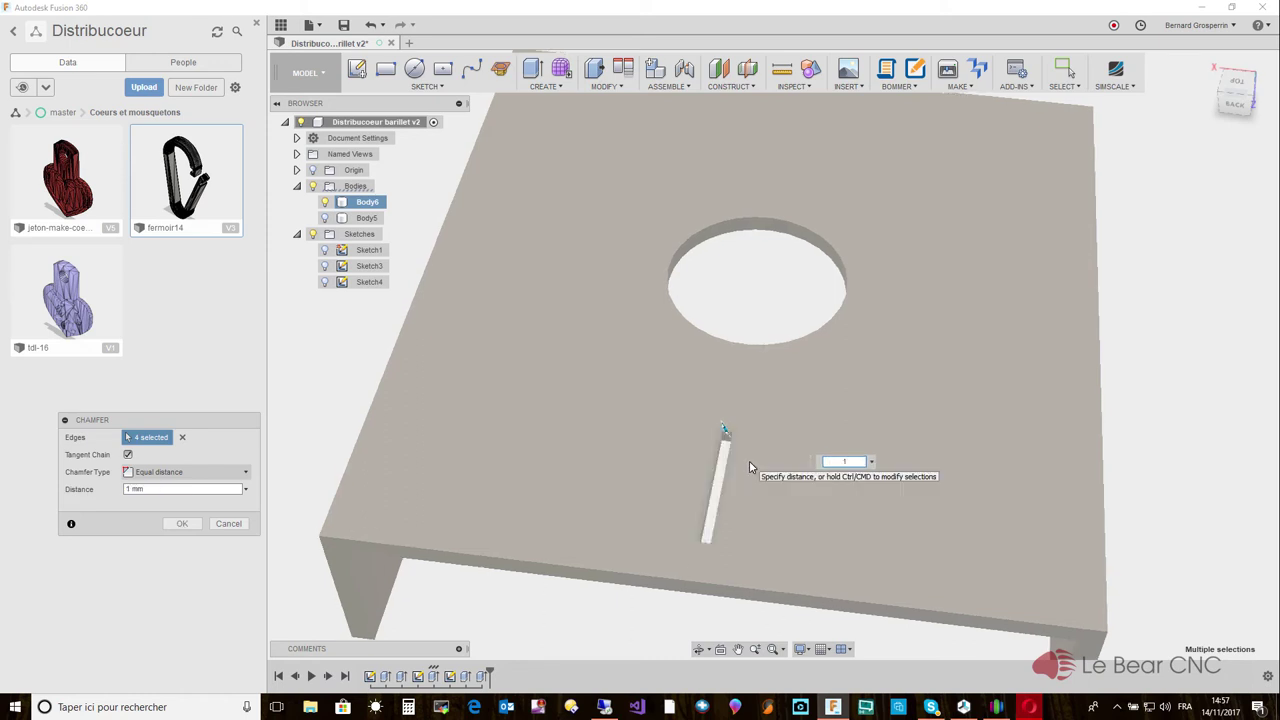
key("Return")
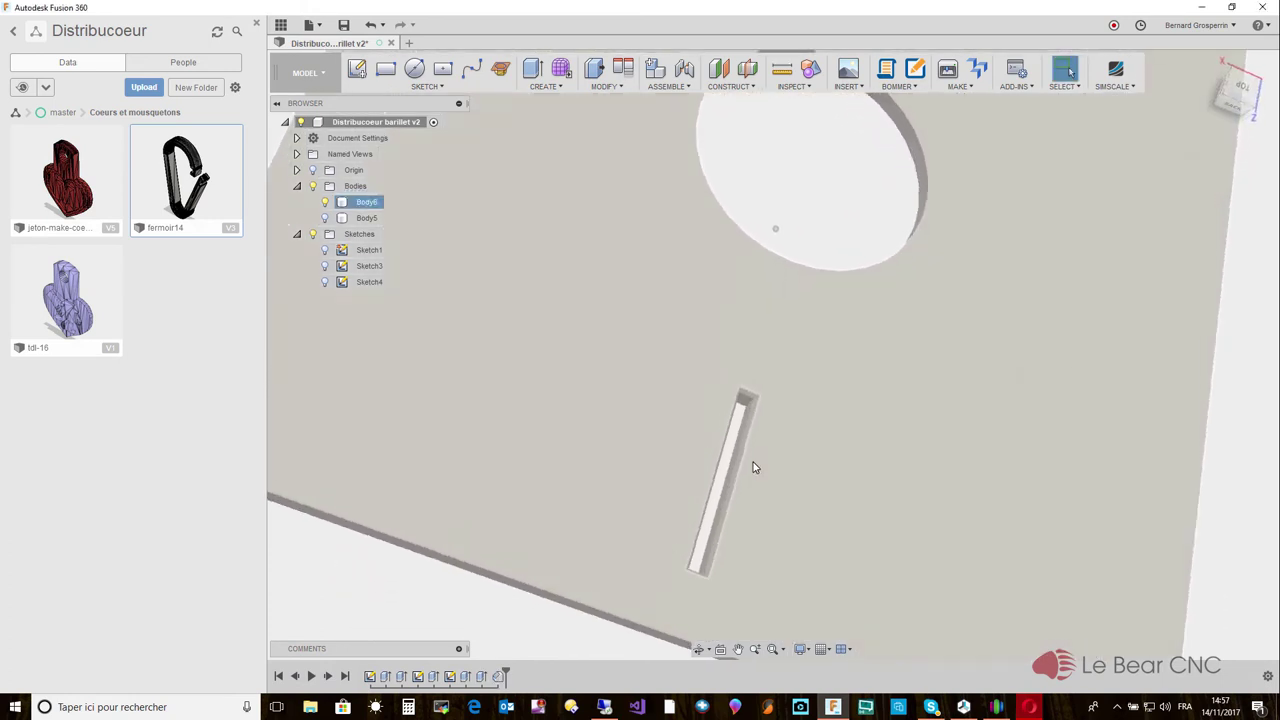
middle_click_drag(755, 467, 700, 451, "shift")
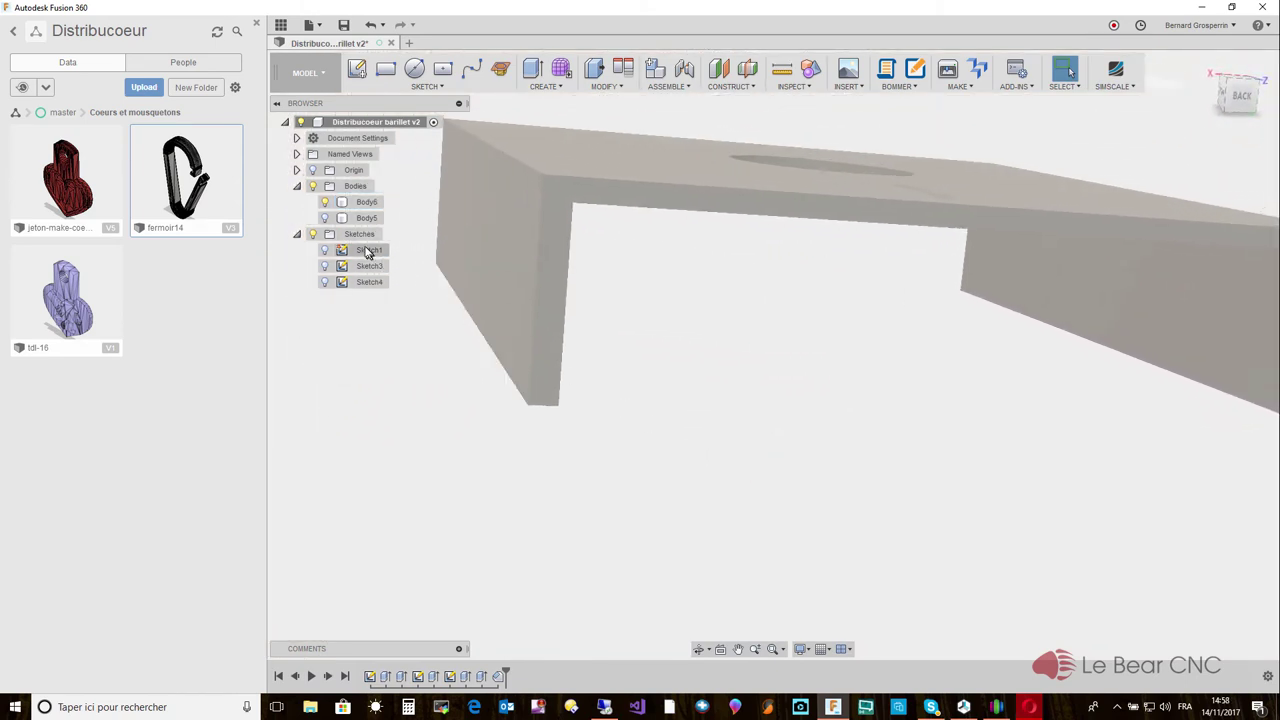
Show the slotted barrel body again and rename the base plate body as Support.
left_click(324, 218)
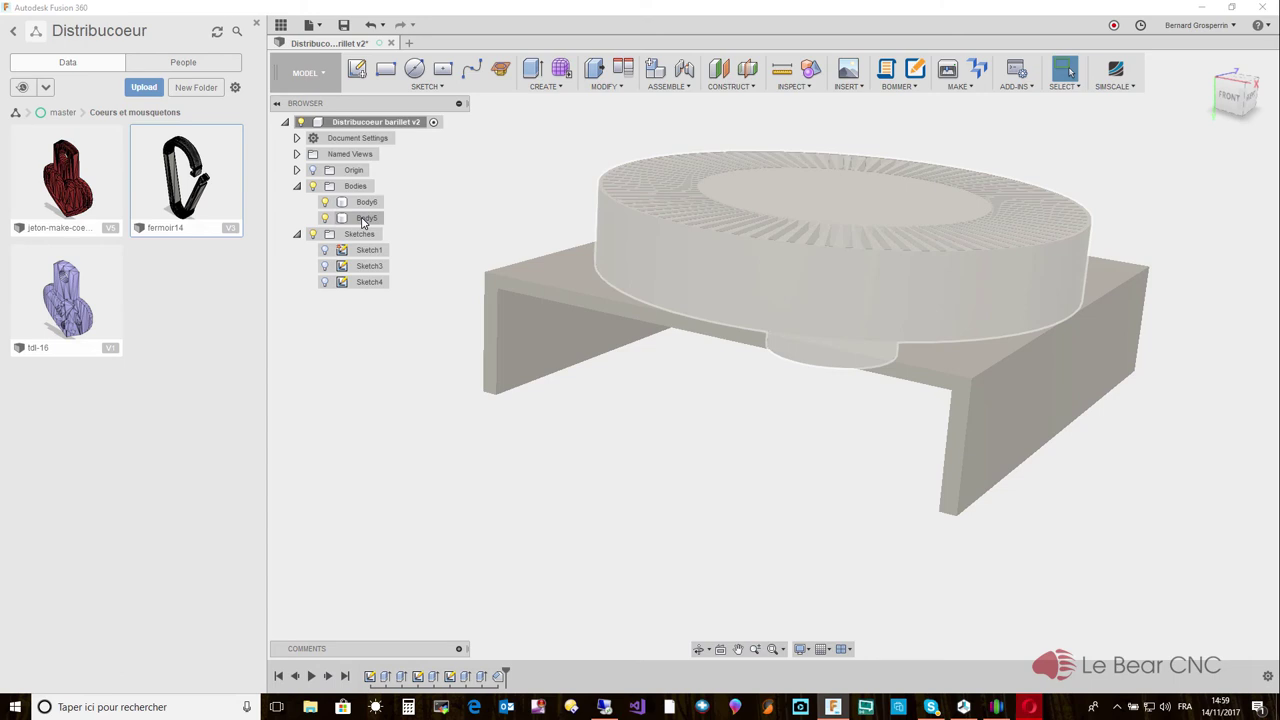
left_click(367, 203)
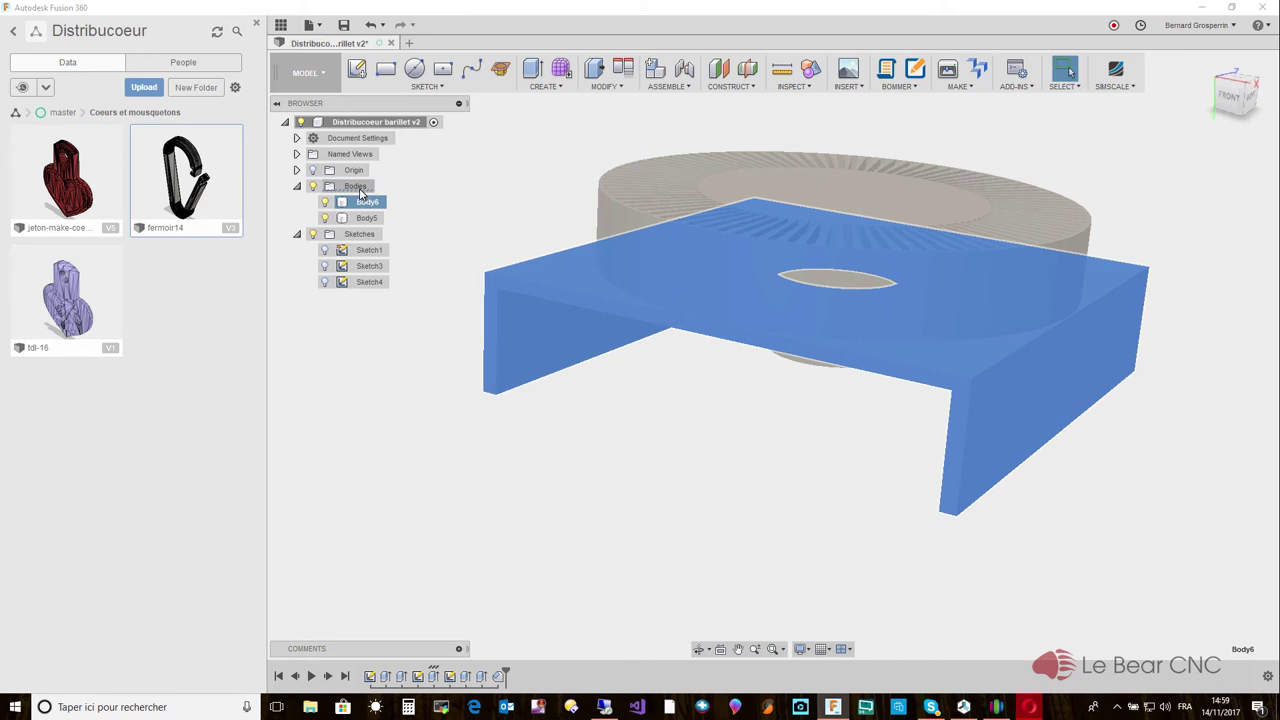
left_click(360, 188)
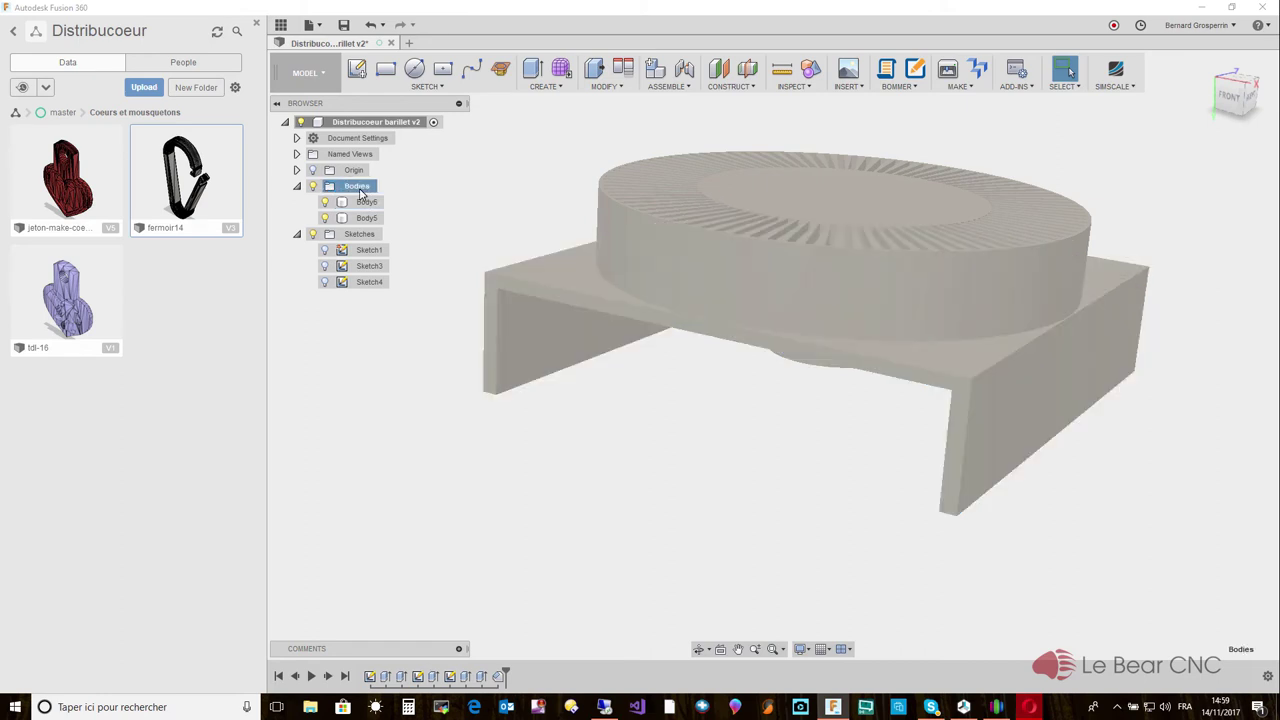
right_click(365, 204)
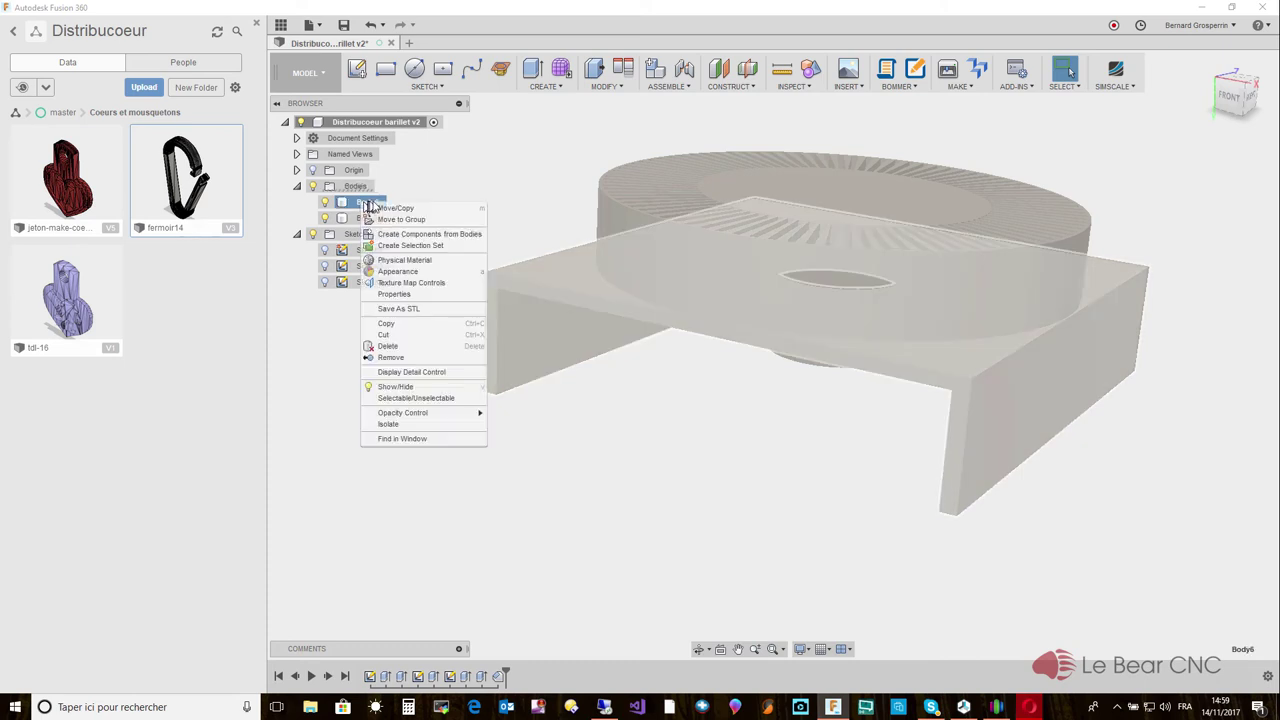
left_click(331, 309)
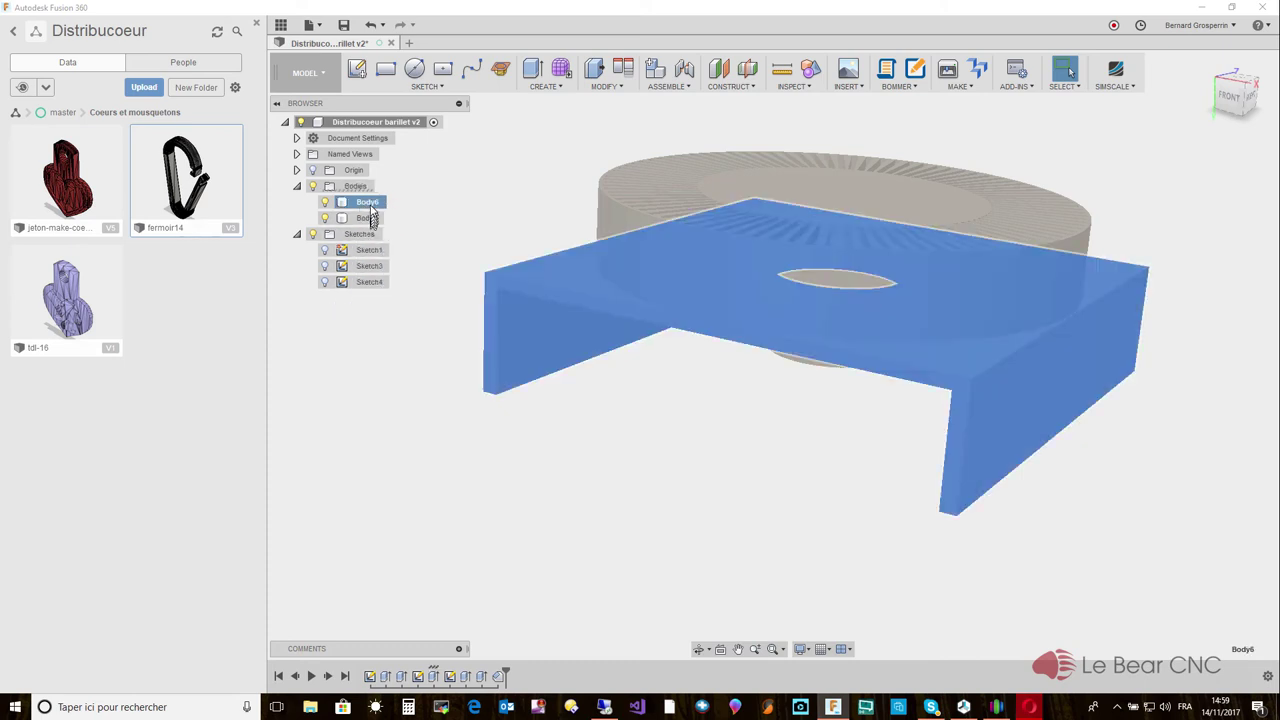
left_click(370, 203)
double_click(370, 203)
Rename the slotted barrel body as Tambour + Axe.
left_click(373, 219)
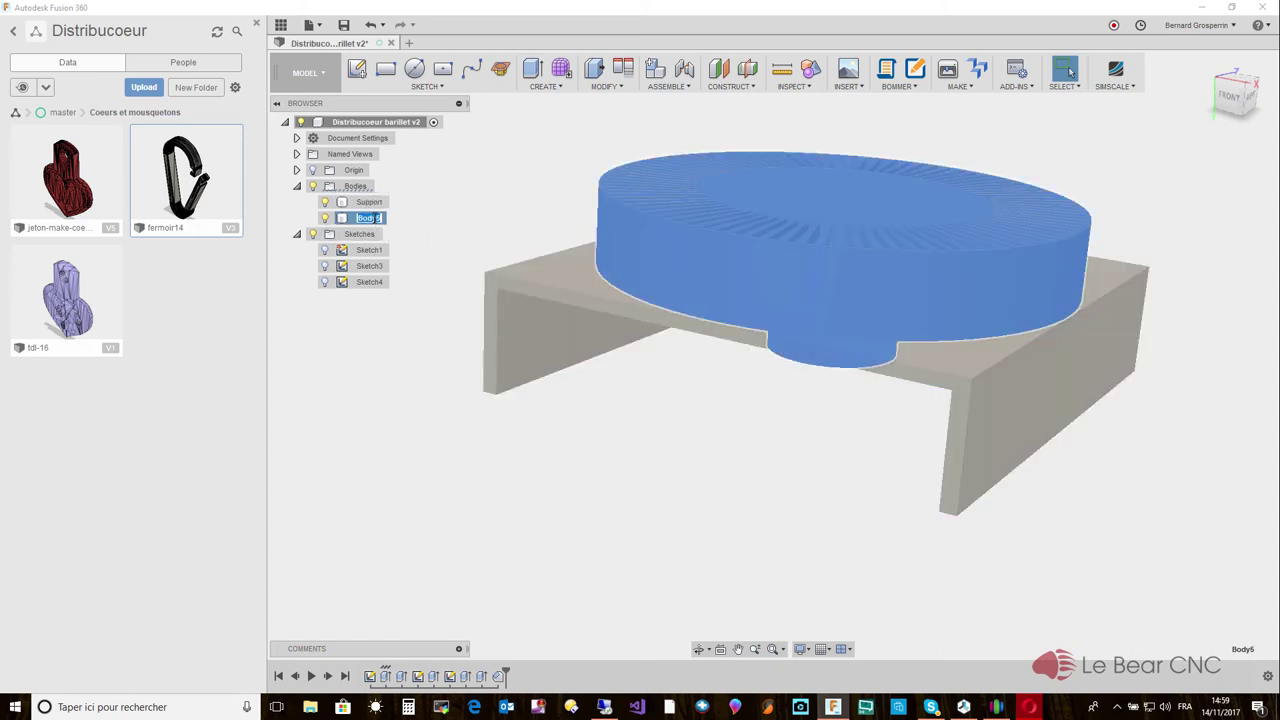
type("ta")
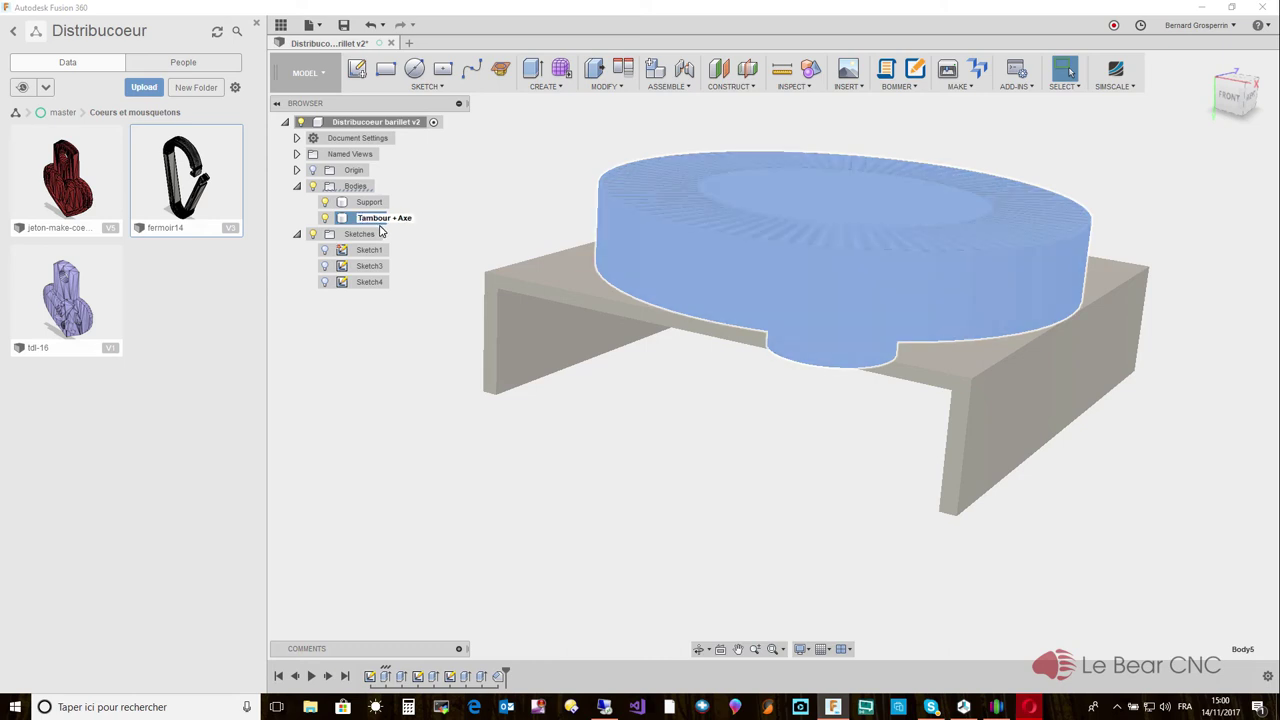
key("Return")
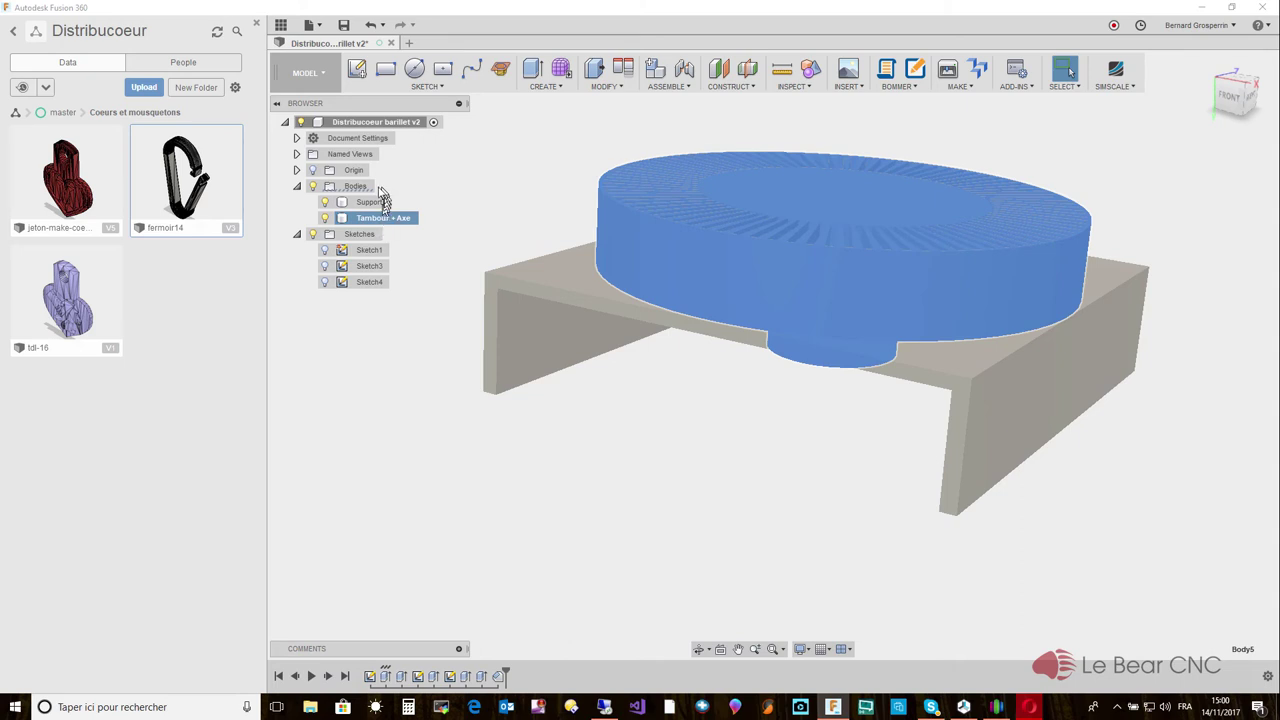
Create components from all the bodies in the Bodies folder, Support and Tambour + Axe.
left_click(358, 187)
right_click(361, 190)
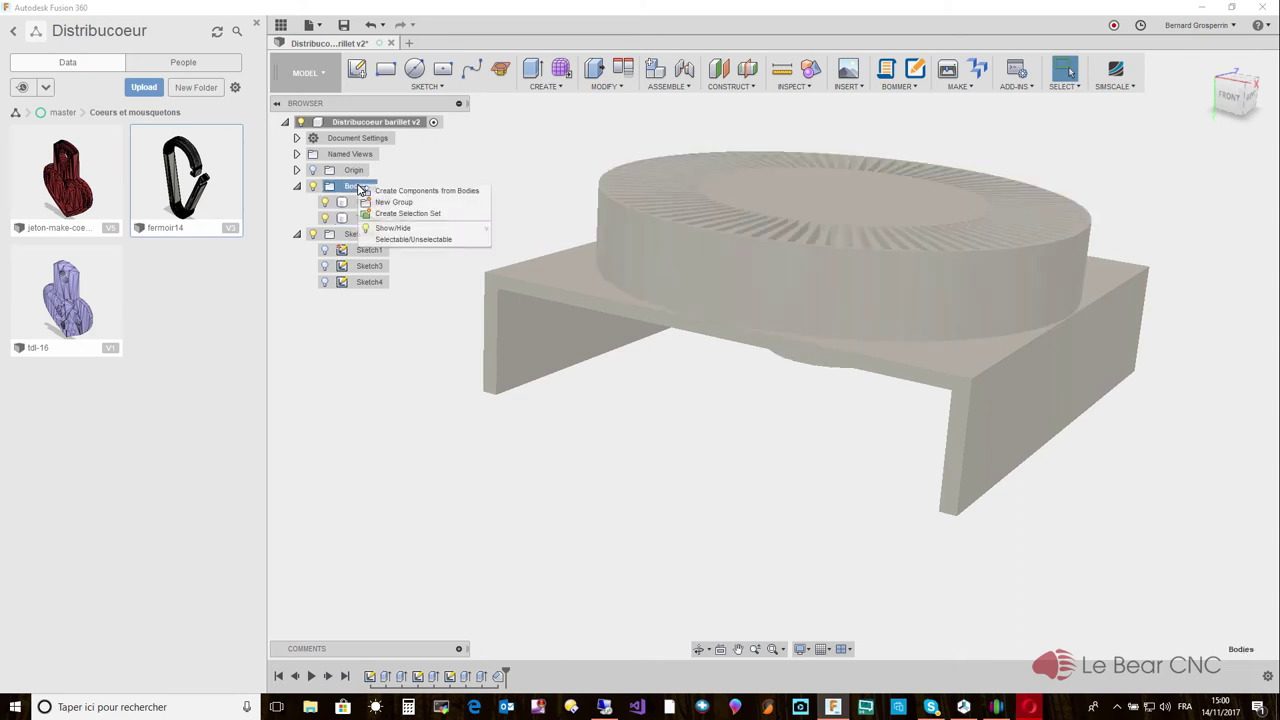
left_click(391, 191)
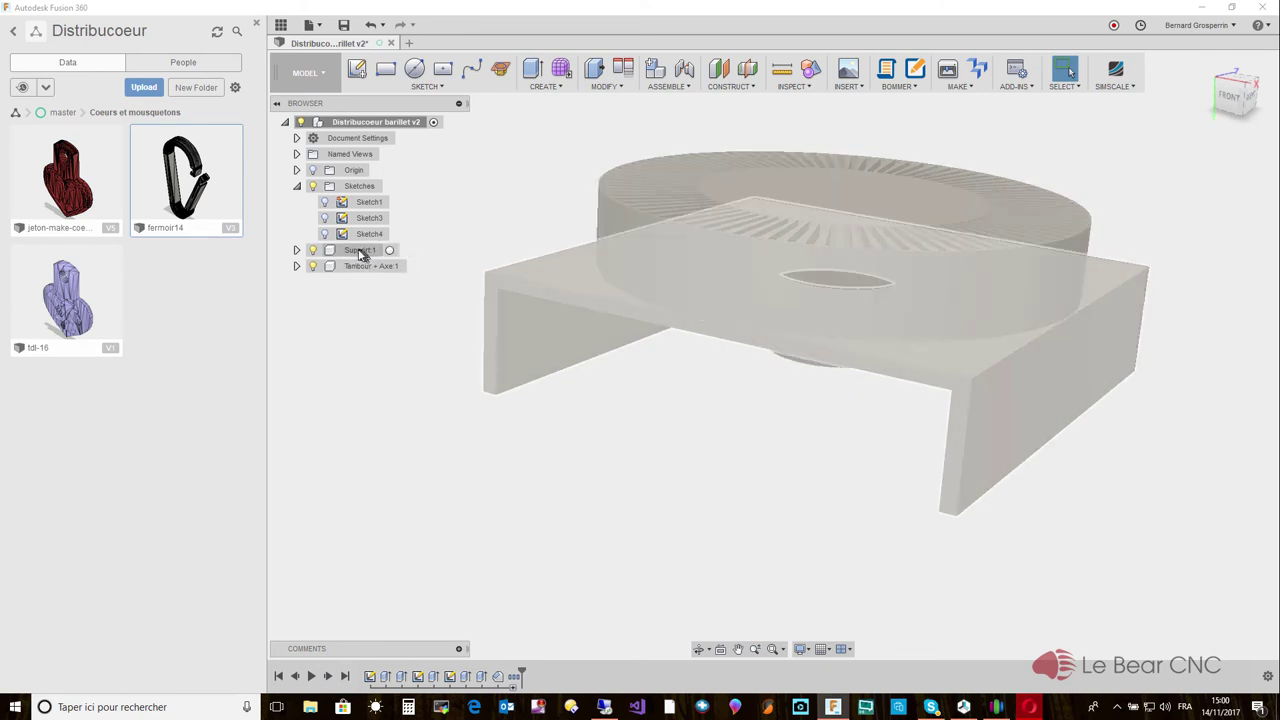
left_click(359, 254)
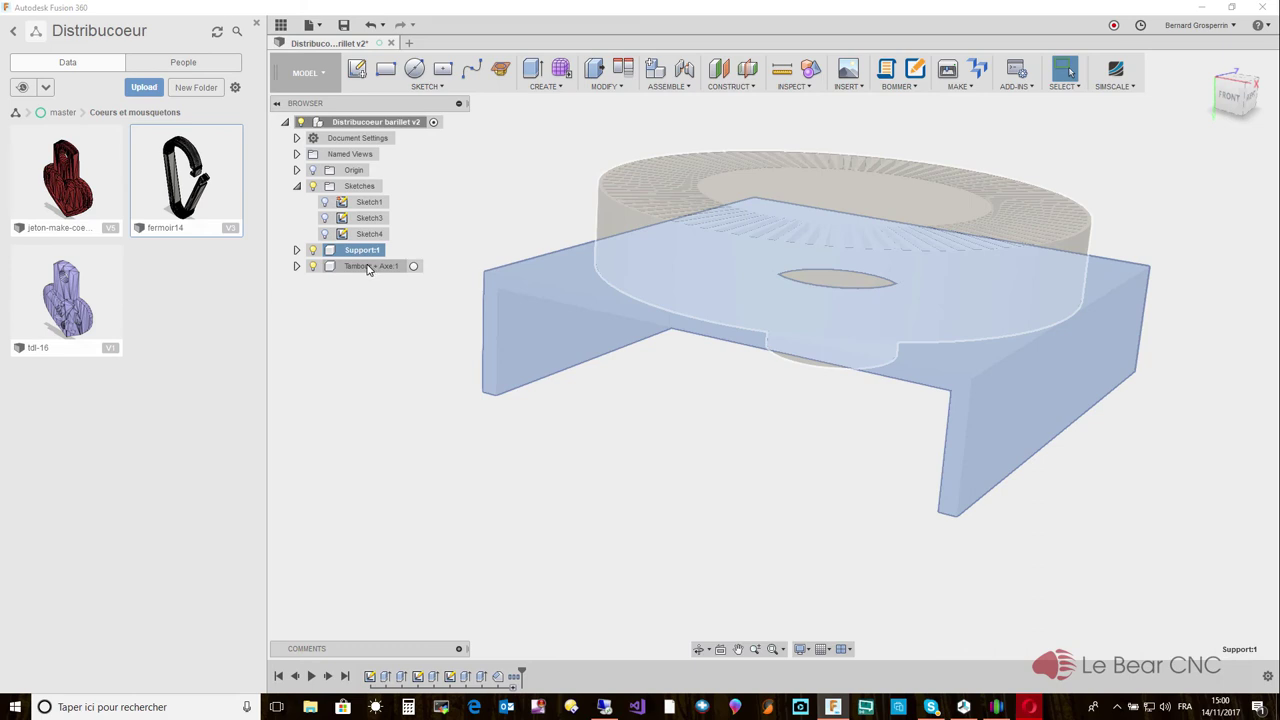
key("Escape")
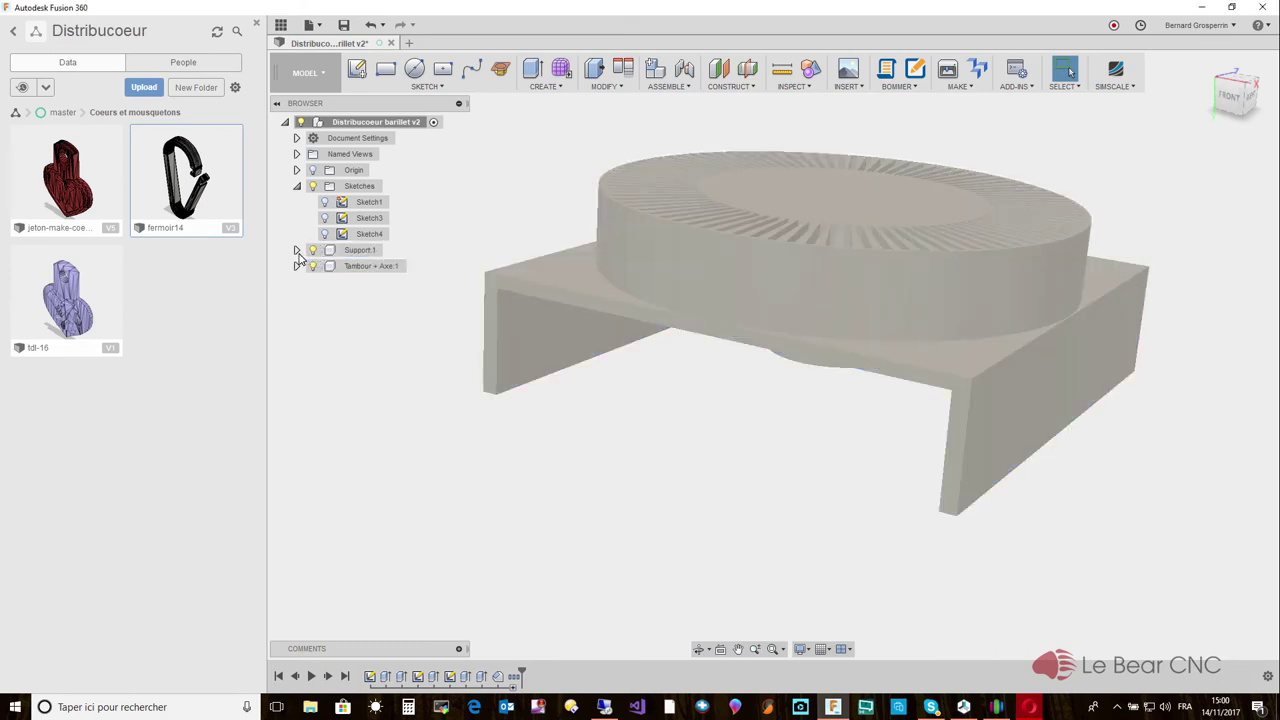
Assign the ABS Plastic physical material from the Fusion 360 Material Library to the Support component.
left_click(345, 250)
right_click(362, 251)
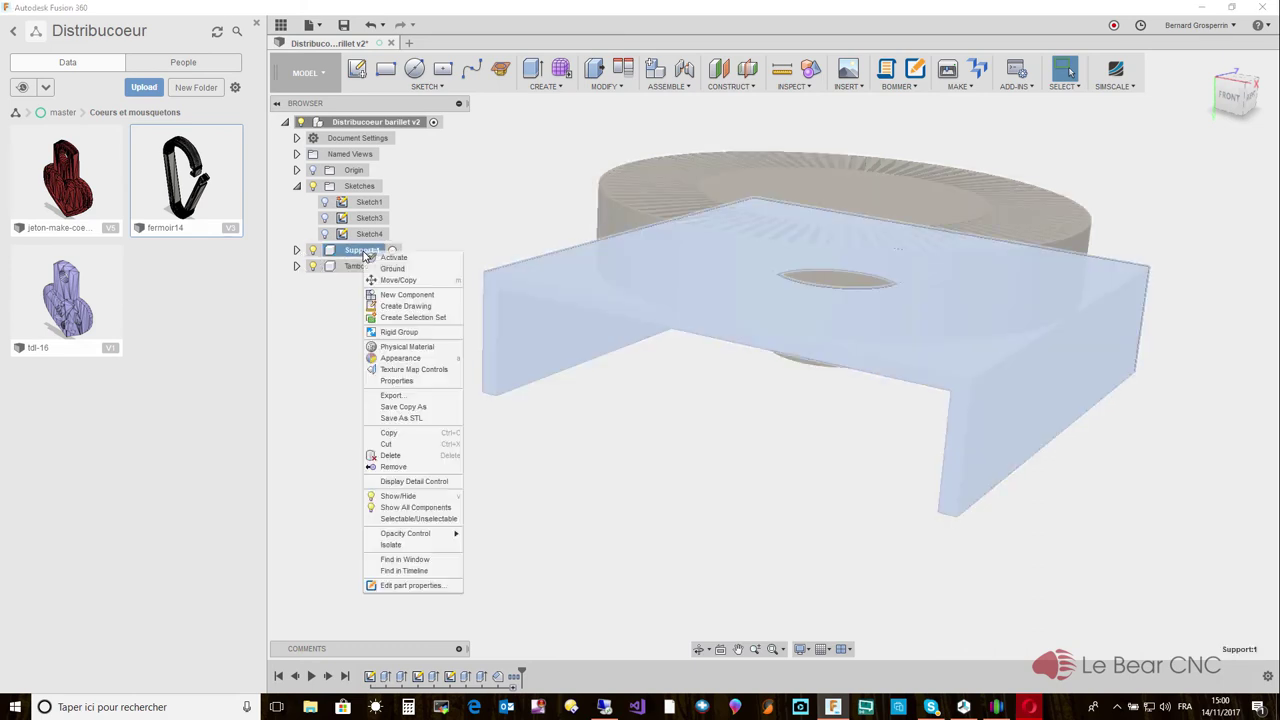
left_click(406, 352)
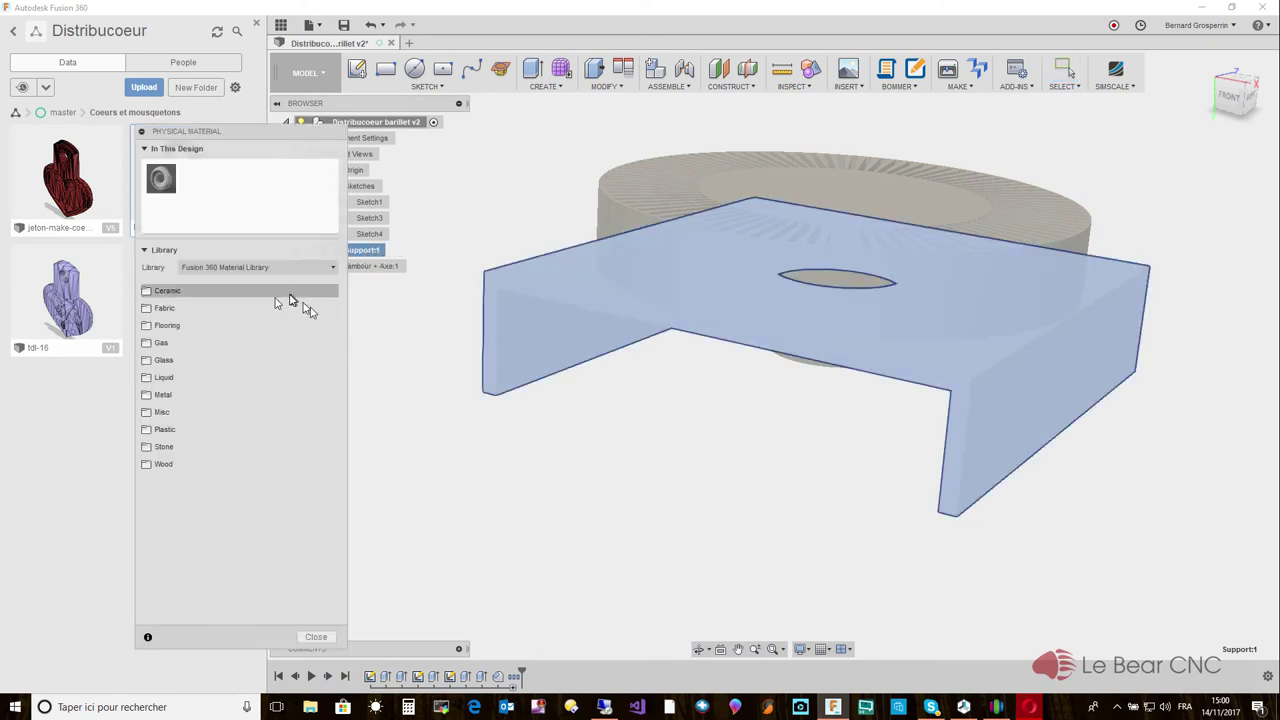
left_click(166, 431)
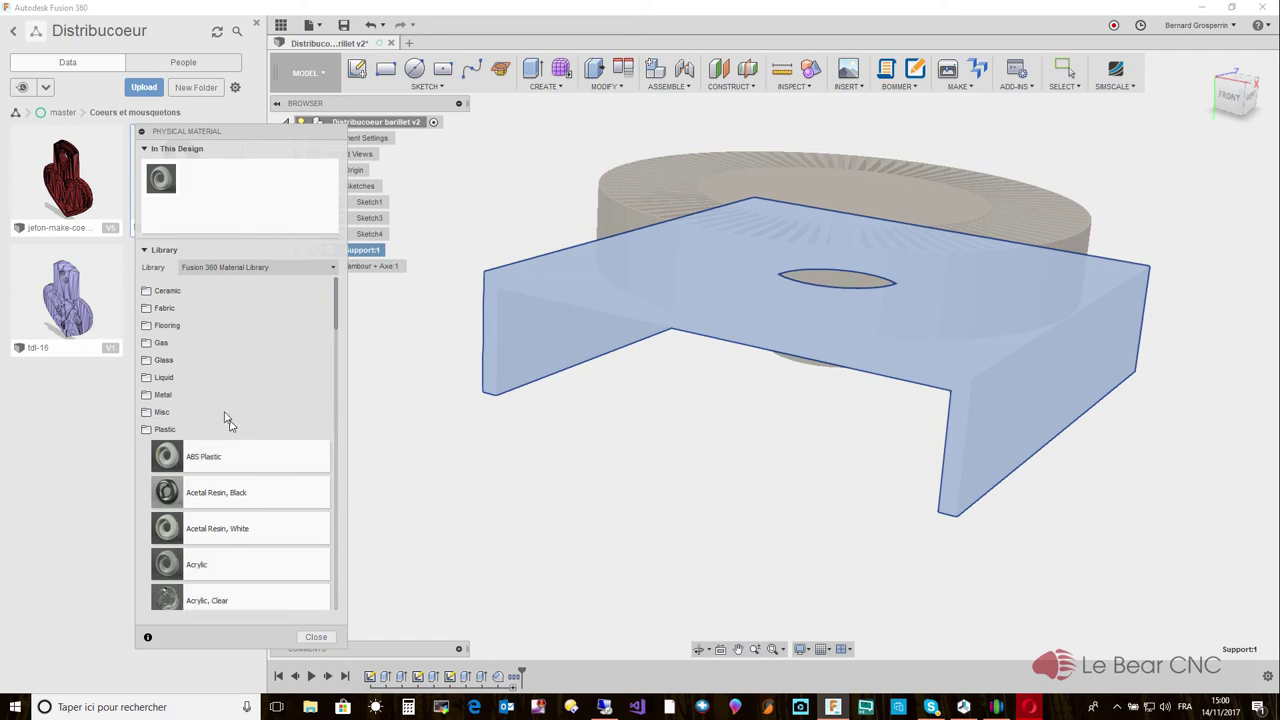
mouse_move(161, 173)
left_mouse_down()
mouse_move(491, 275)
mouse_move(186, 173)
mouse_move(160, 176)
left_mouse_up()
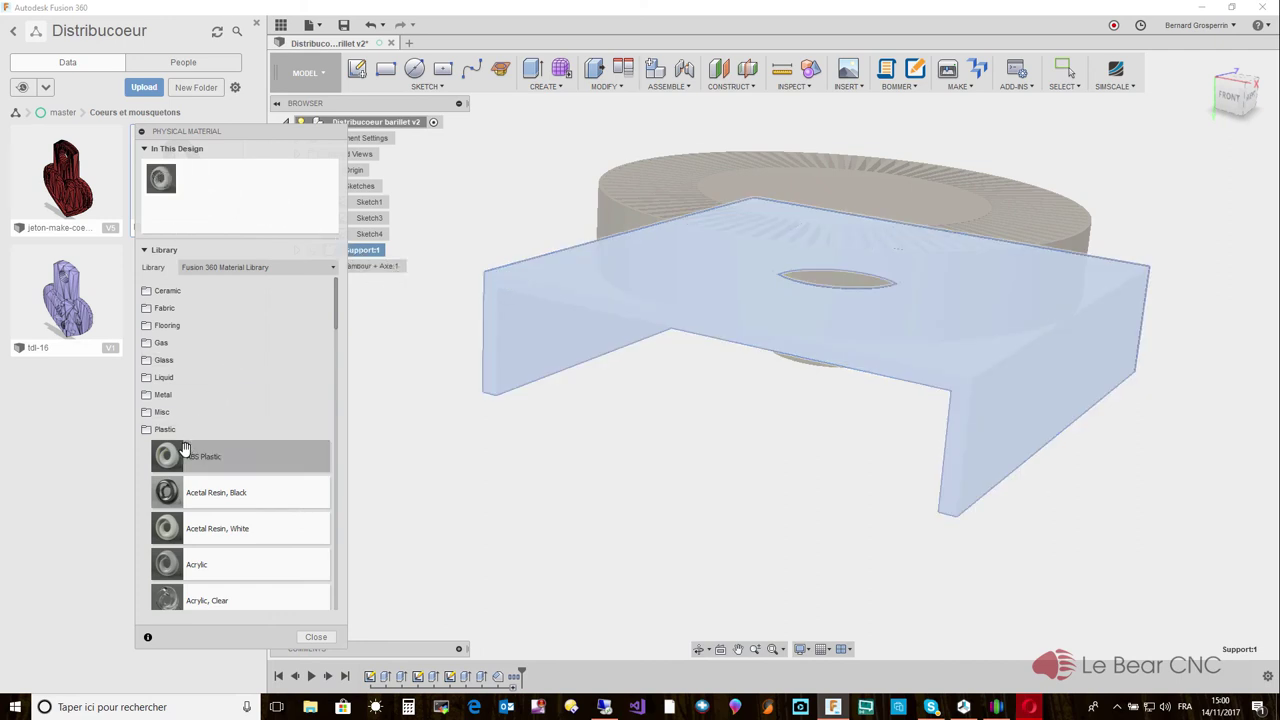
left_click_drag(180, 456, 540, 356)
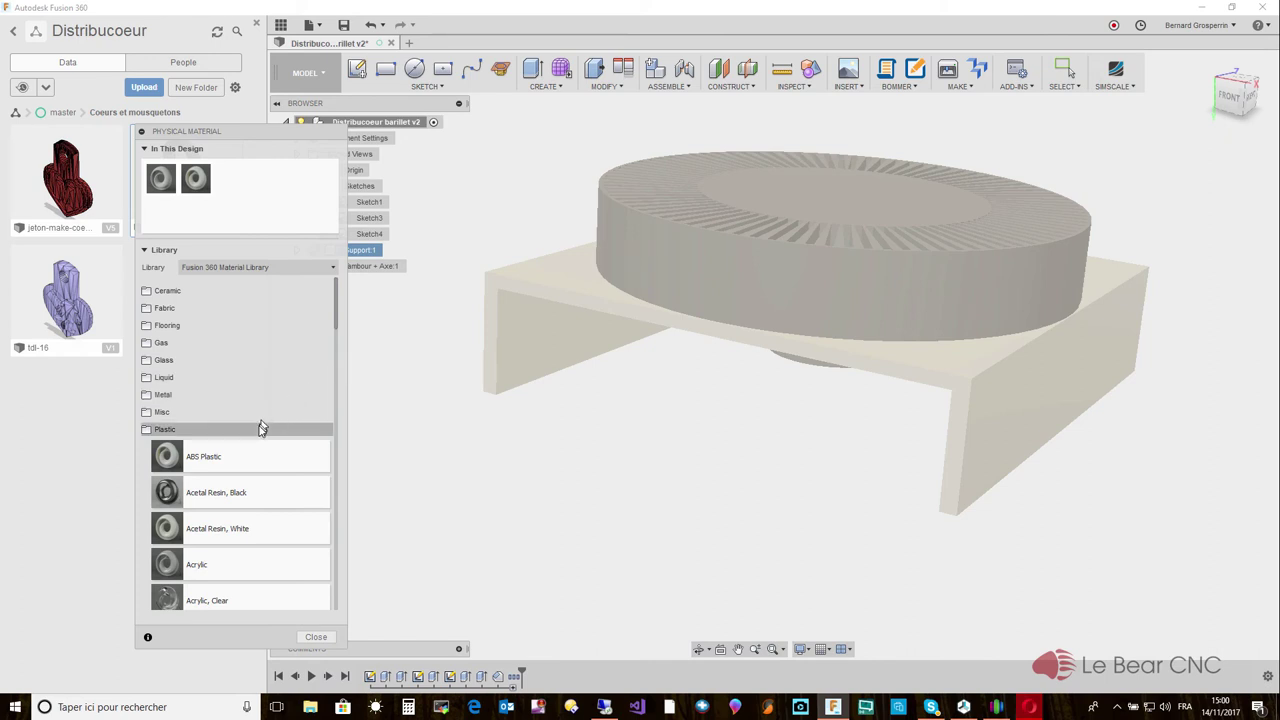
left_click(322, 637)
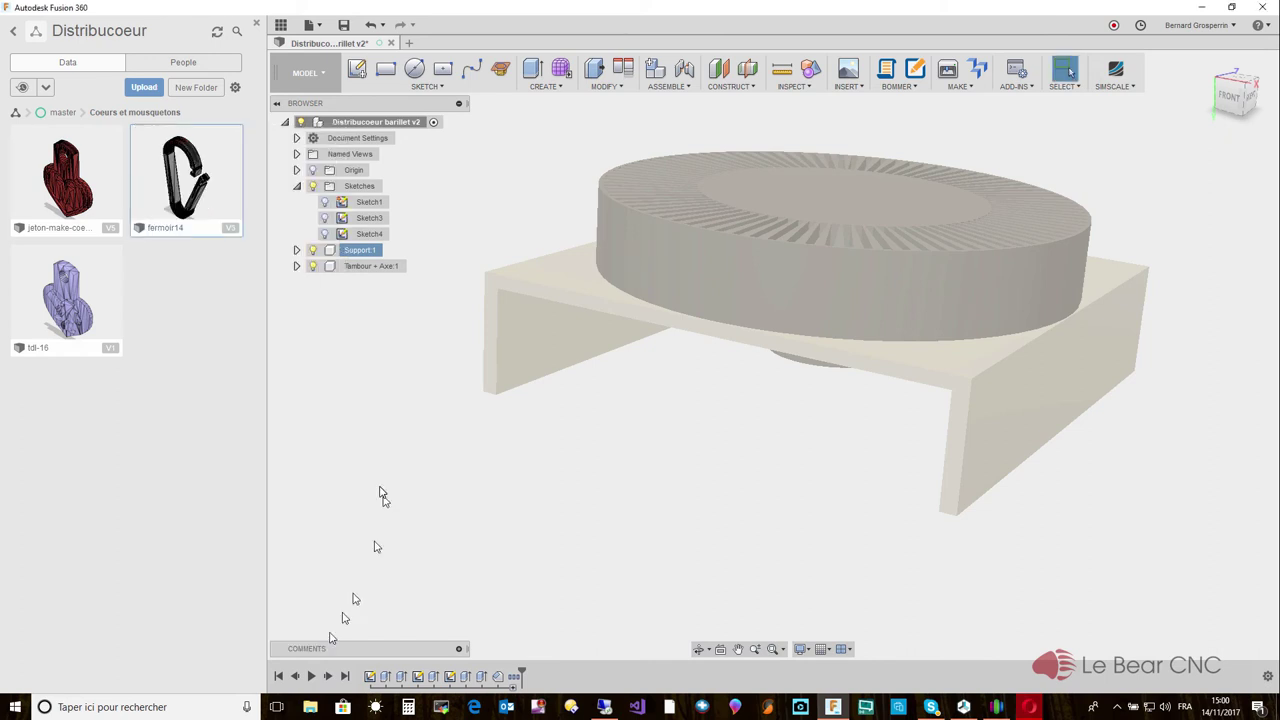
Assign the ABS Plastic physical material already used in the design to the Tambour + Axe component.
left_click(362, 267)
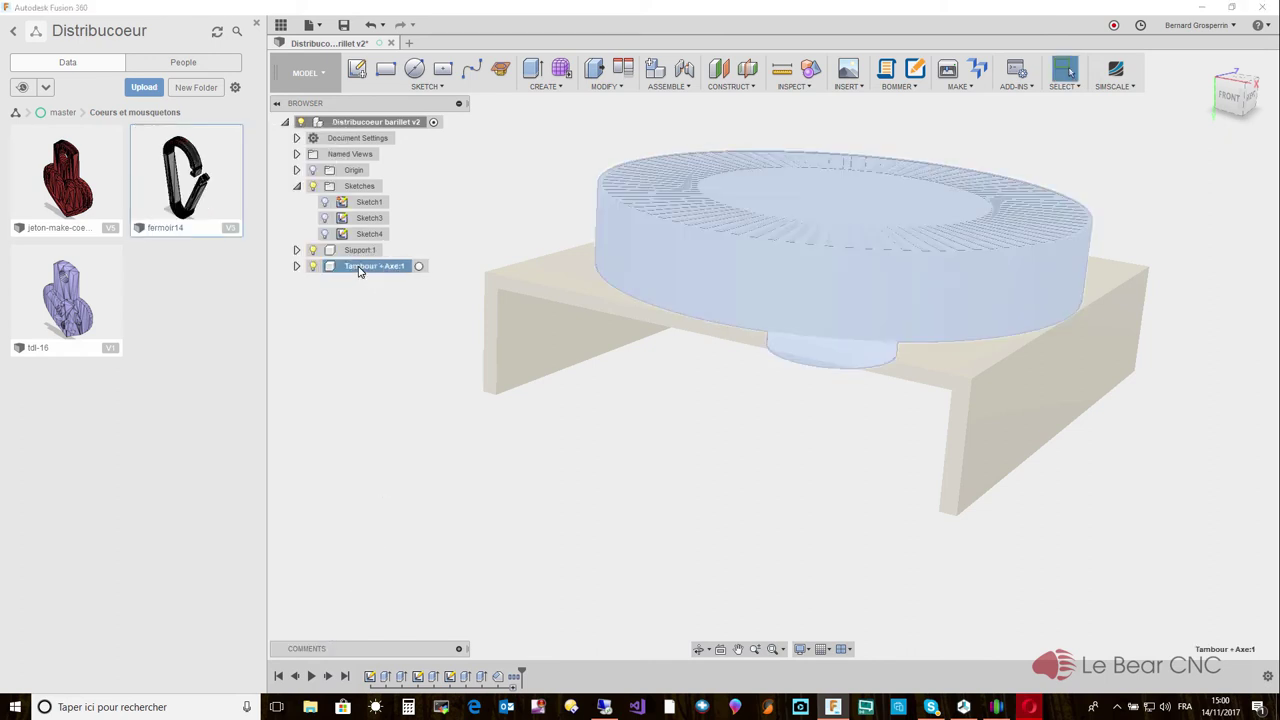
right_click(360, 271)
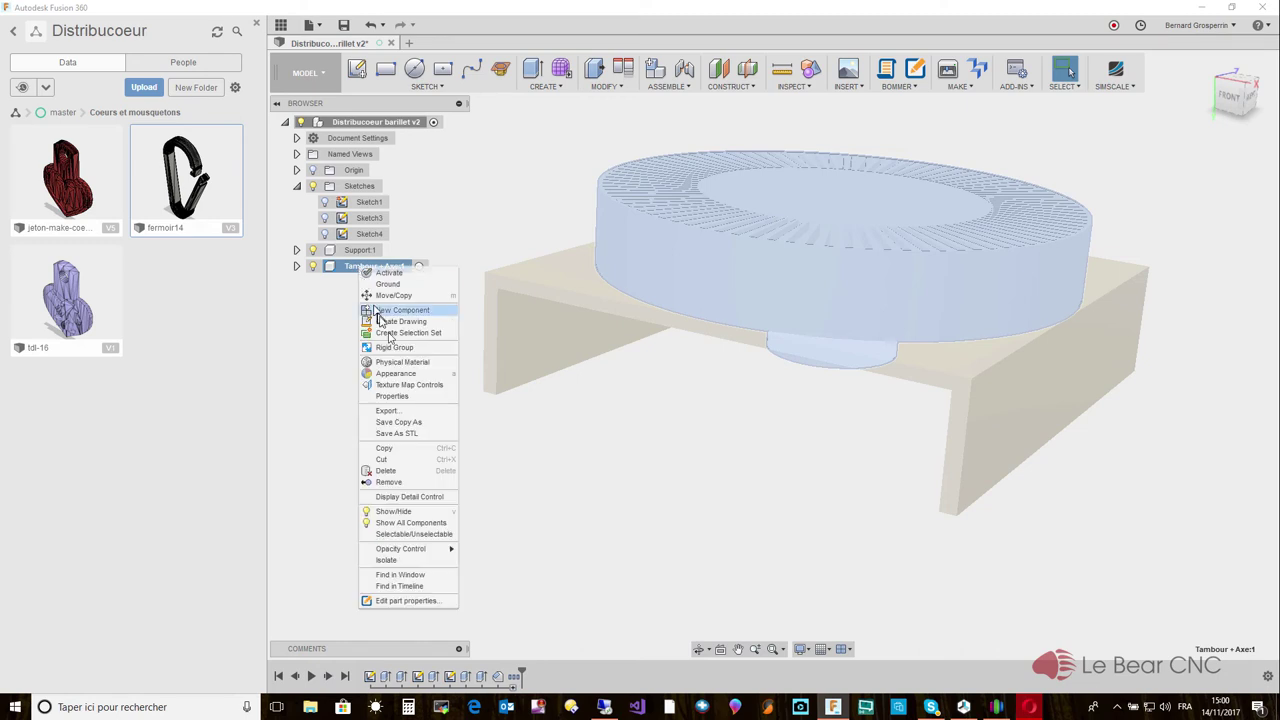
left_click(395, 364)
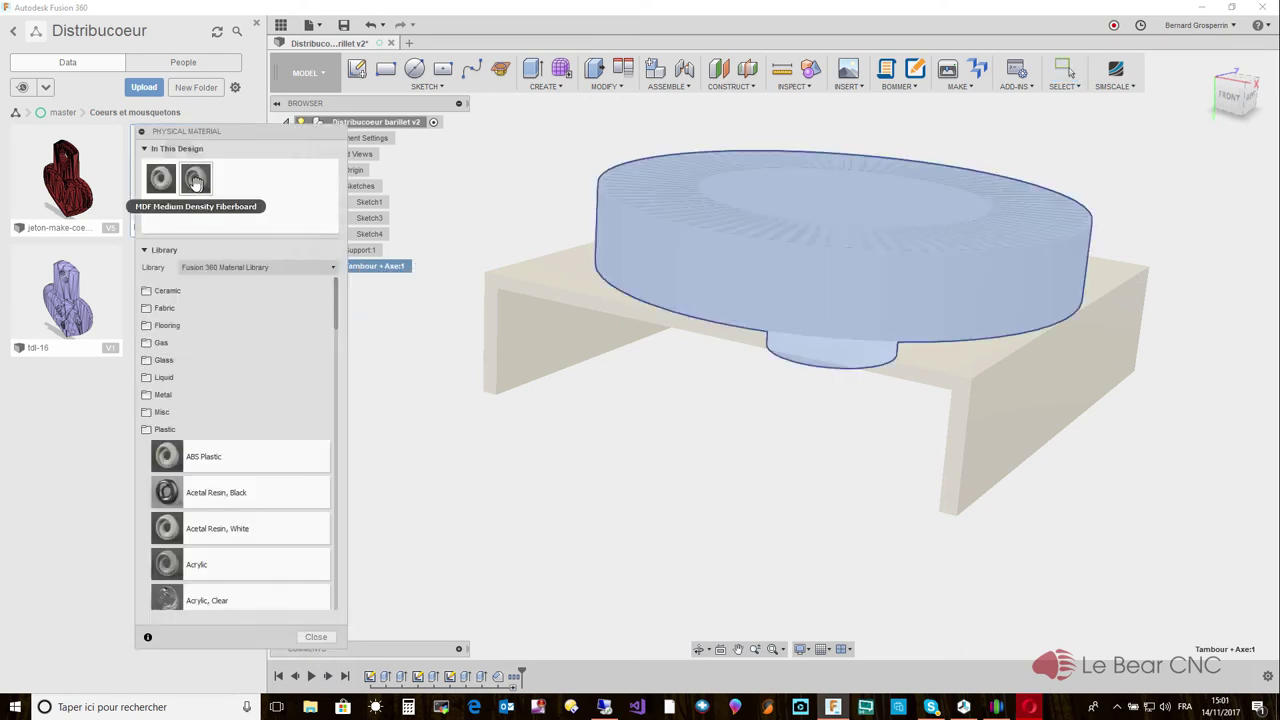
left_click_drag(163, 180, 648, 245)
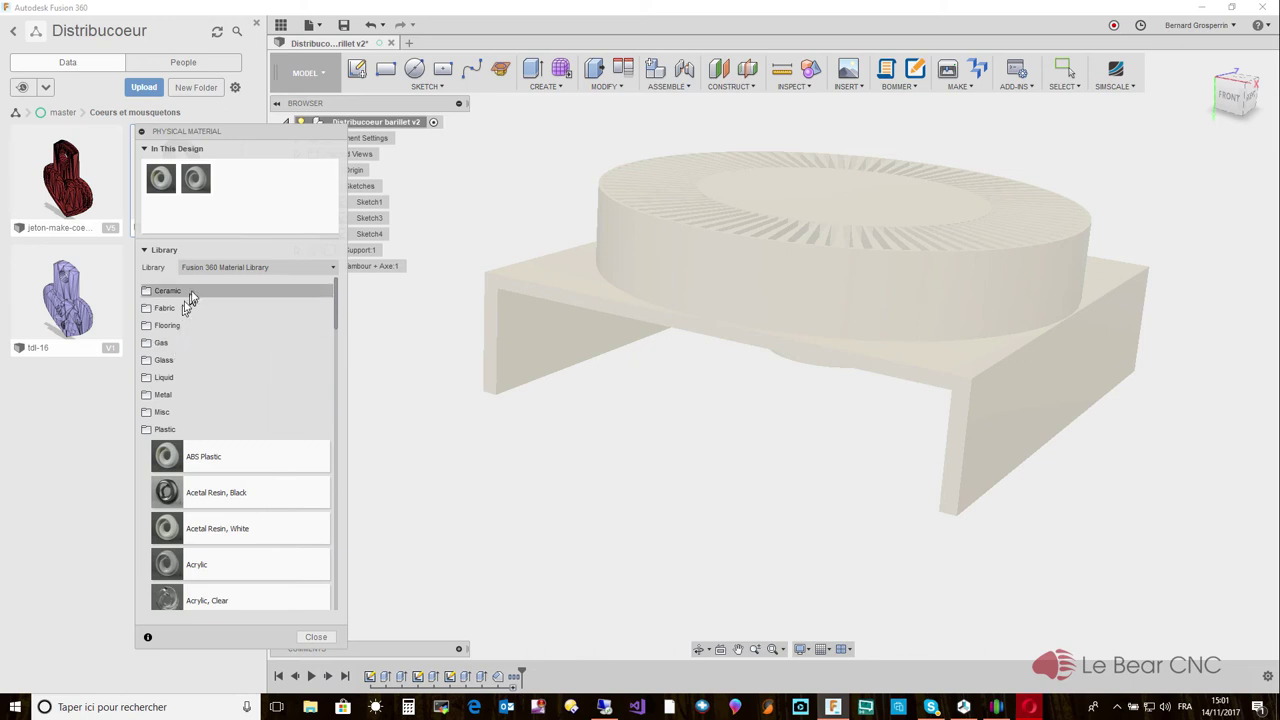
left_click(316, 638)
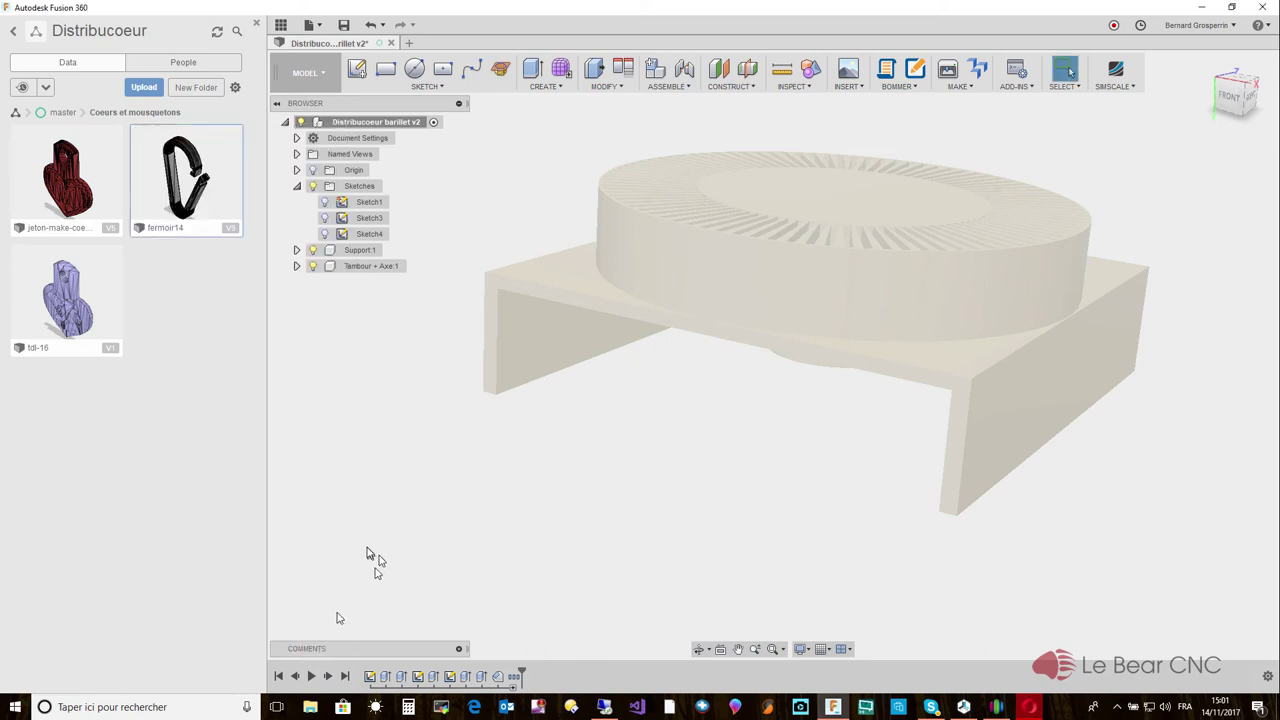
Apply the Plastic - Glossy (Red) appearance to the Tambour + Axe component.
left_click(355, 267)
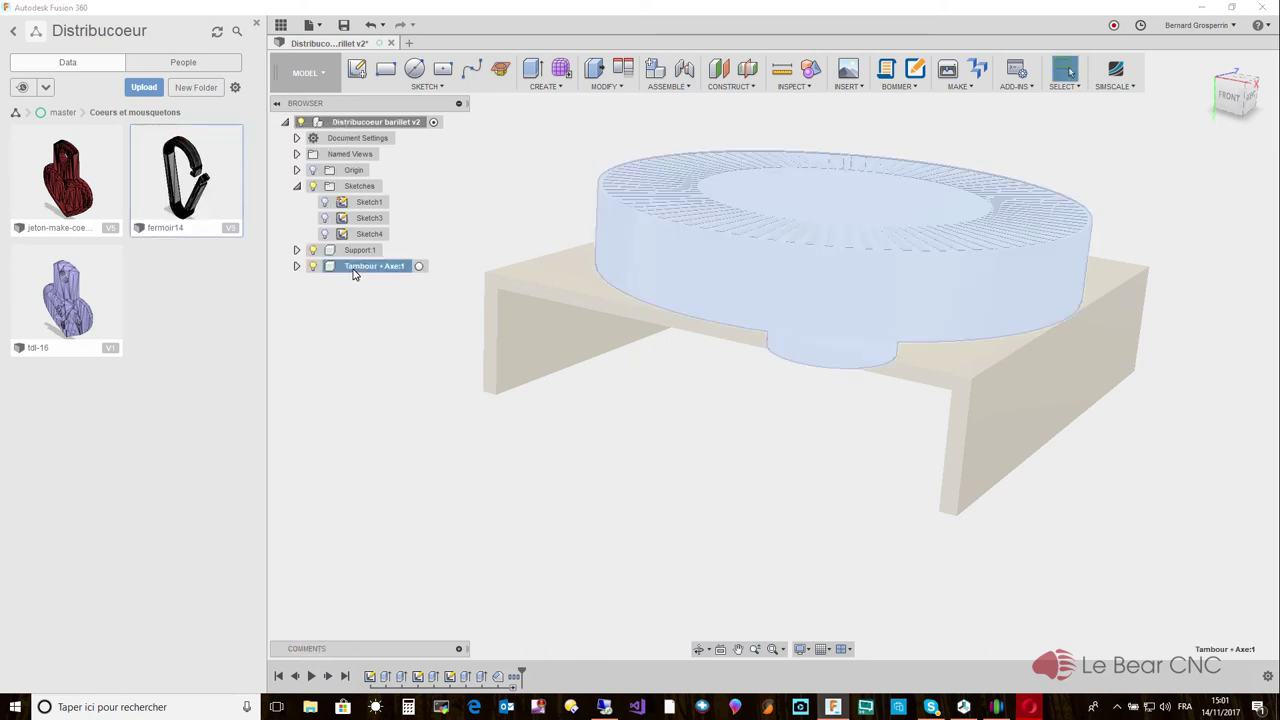
right_click(355, 268)
left_click(402, 379)
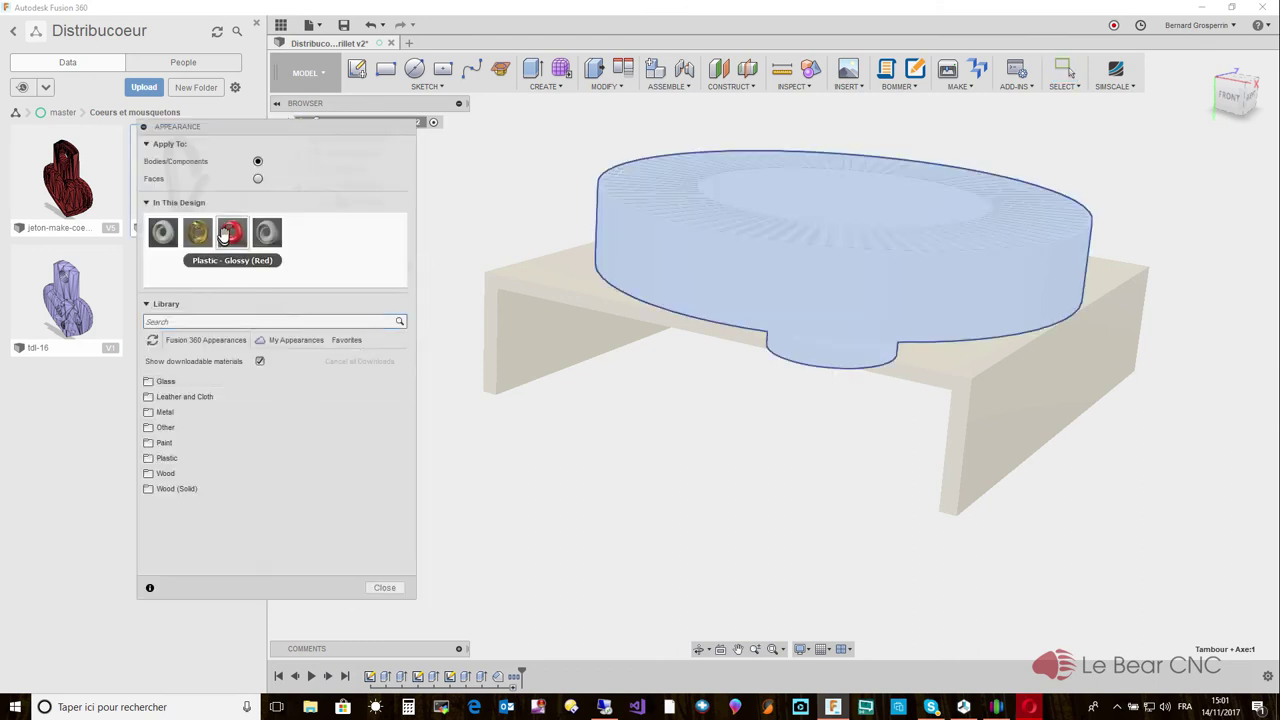
left_click_drag(230, 233, 730, 278)
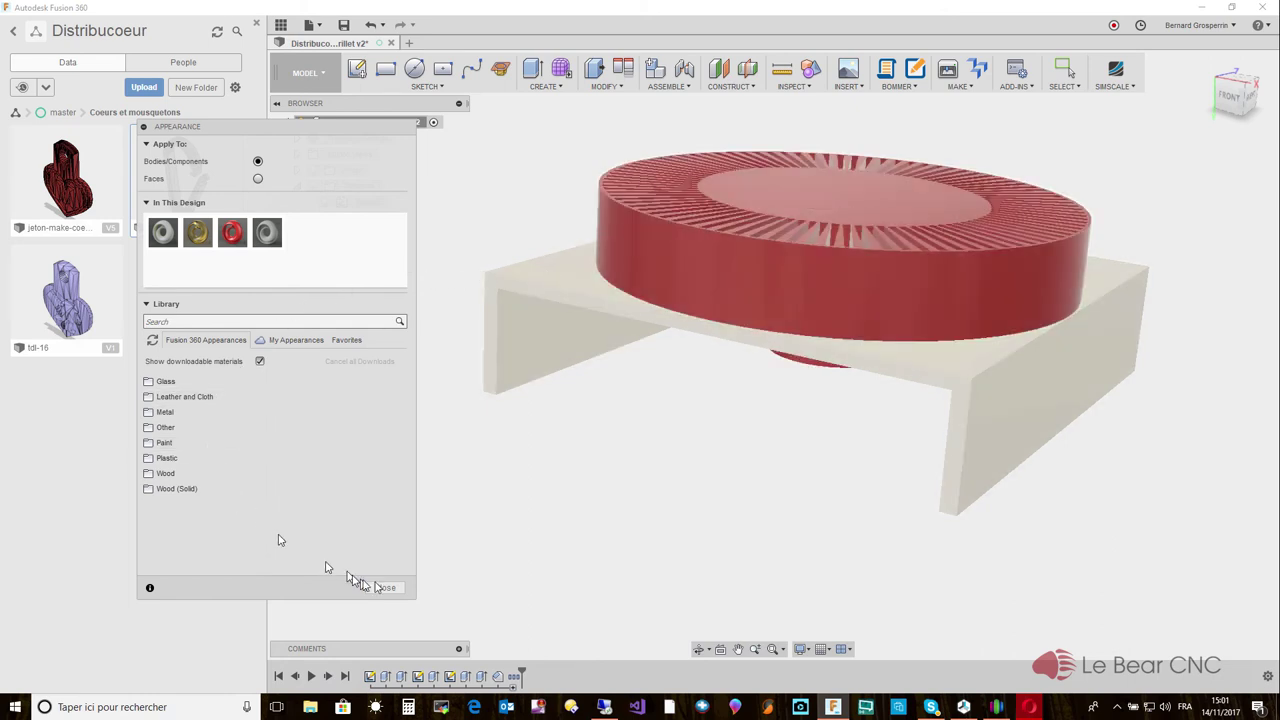
left_click(384, 588)
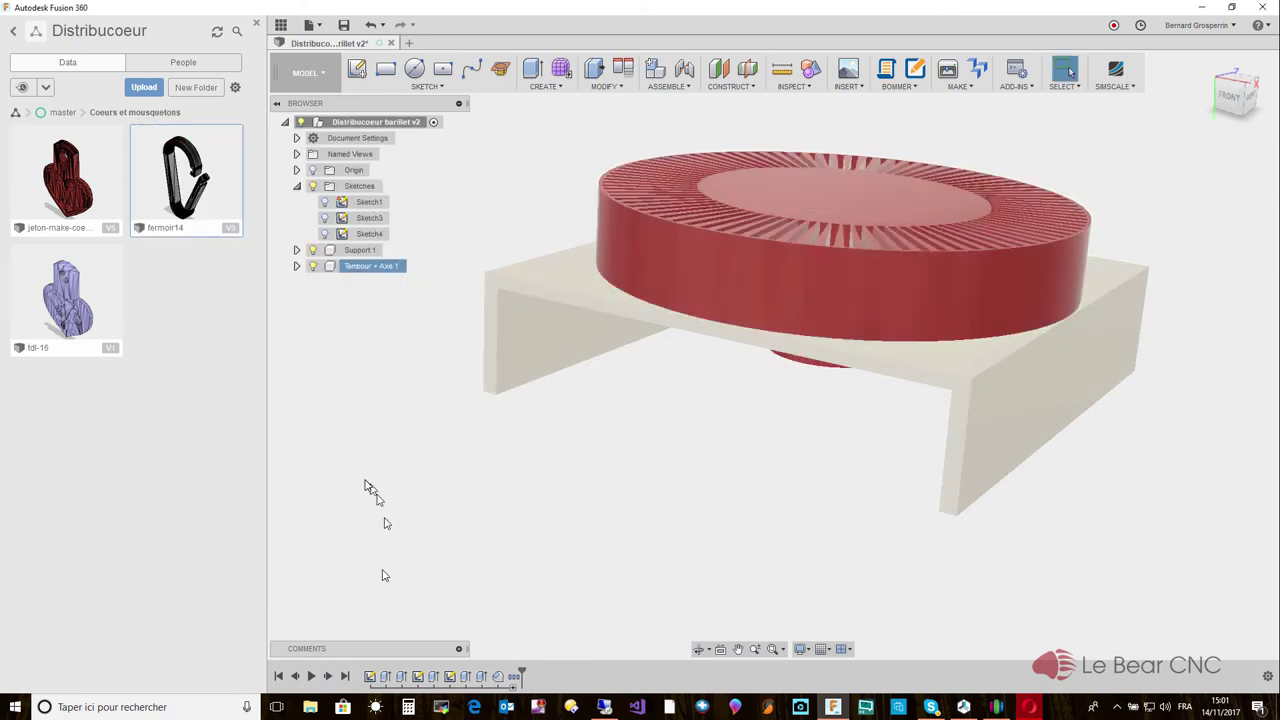
Apply the opaque Plastic - Glossy (Blue) appearance to the Support component.
left_click(362, 250)
right_click(362, 251)
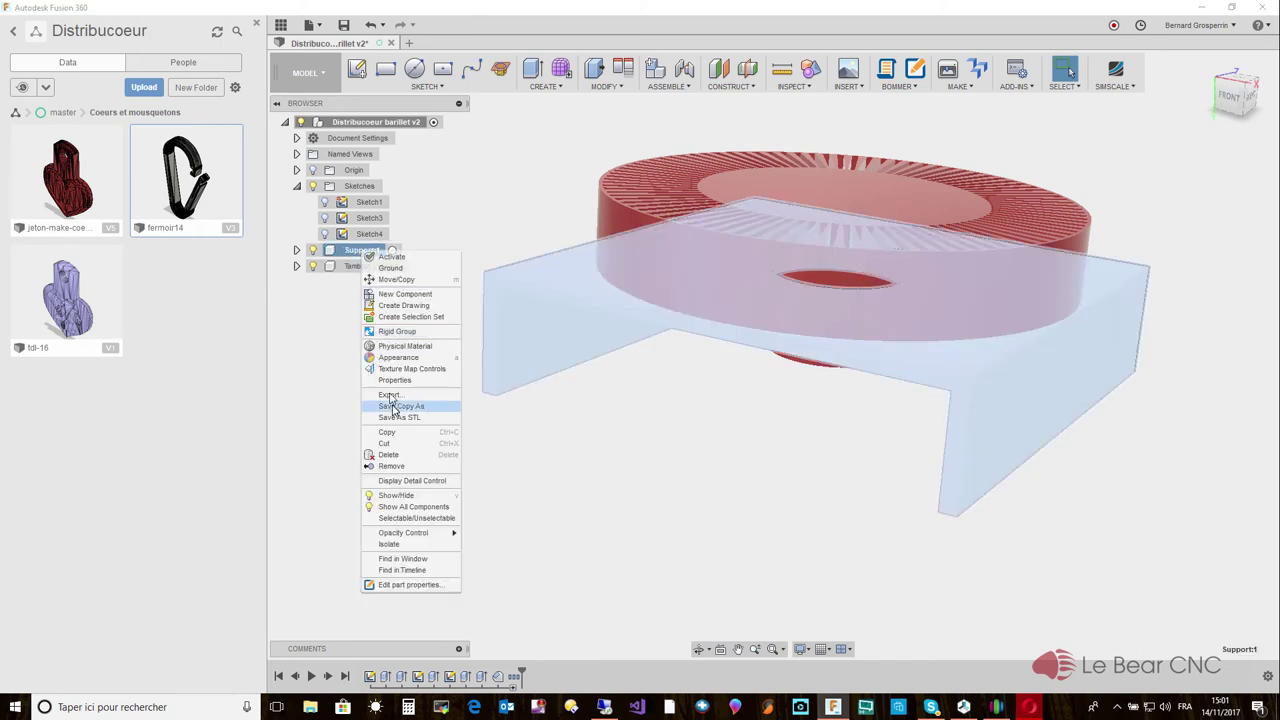
left_click(389, 358)
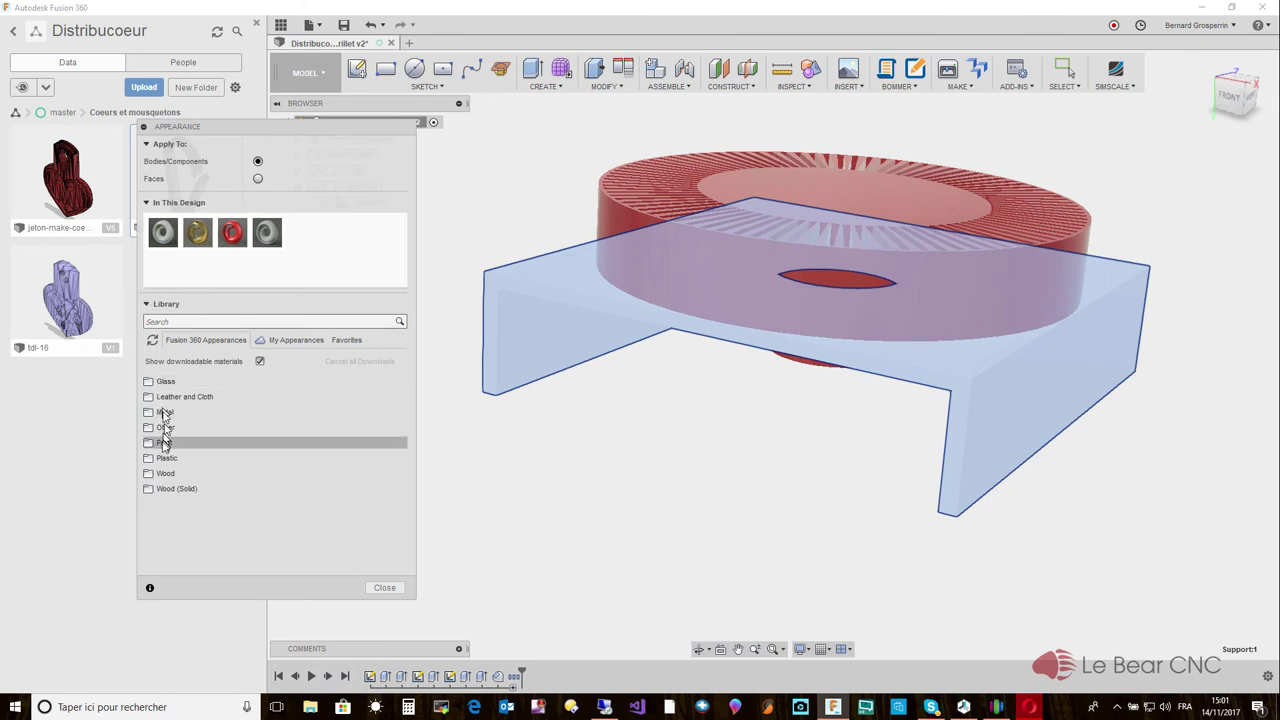
left_click(151, 460)
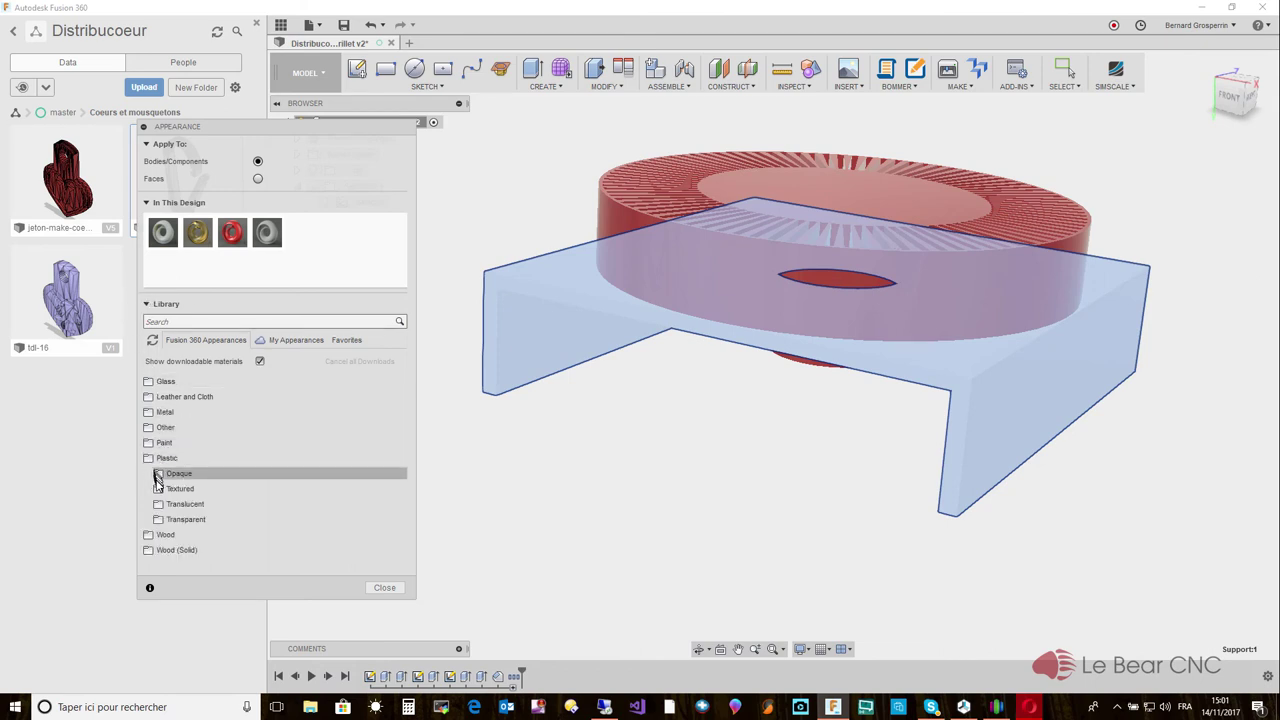
left_click(162, 477)
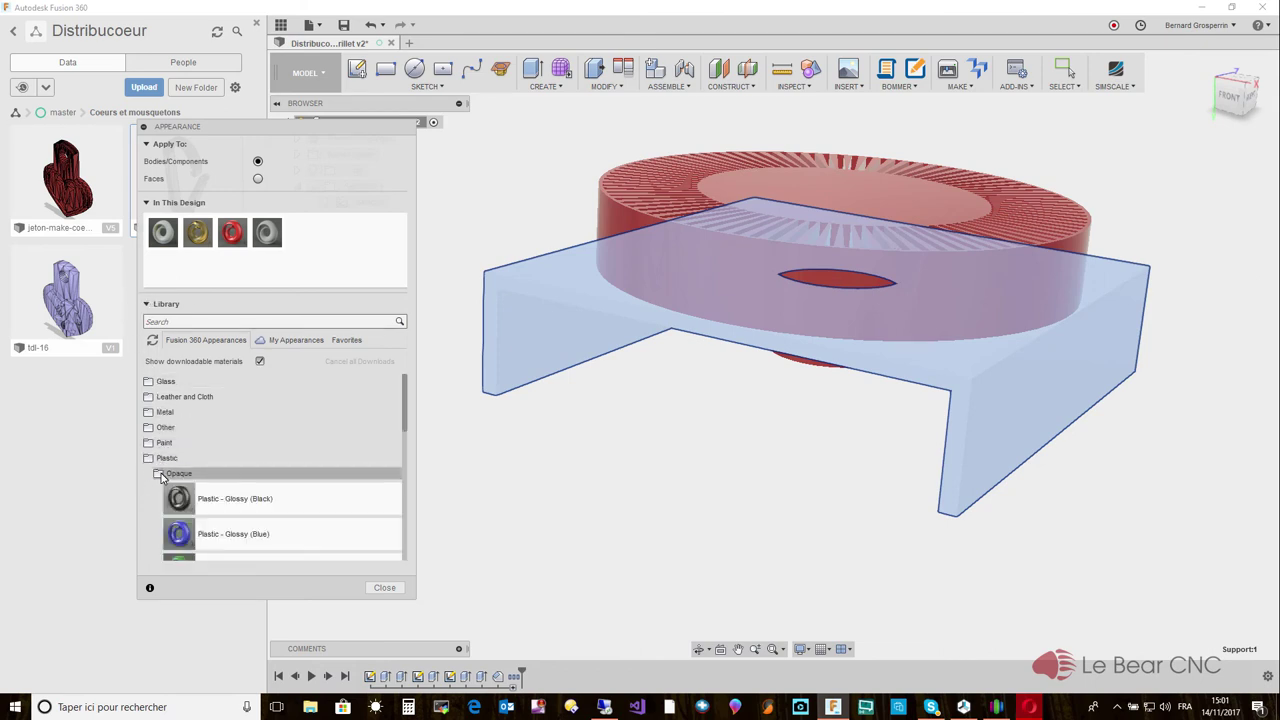
left_click_drag(240, 535, 518, 340)
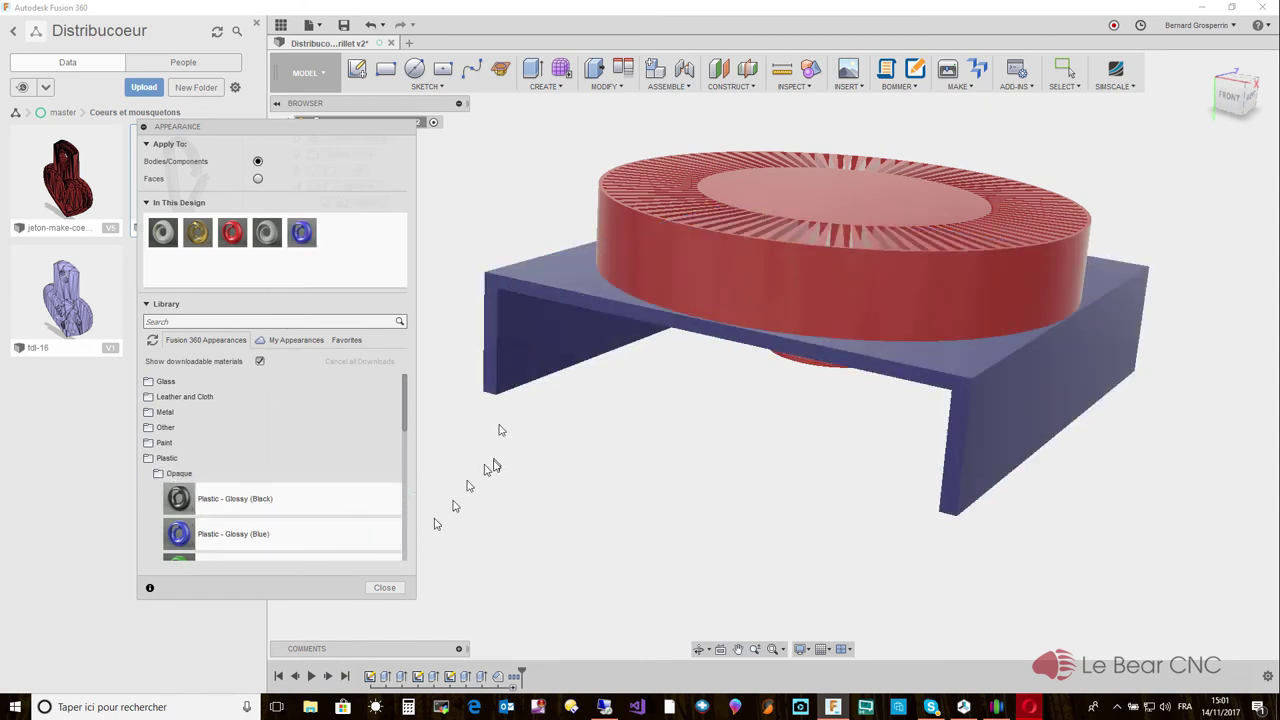
left_click(390, 588)
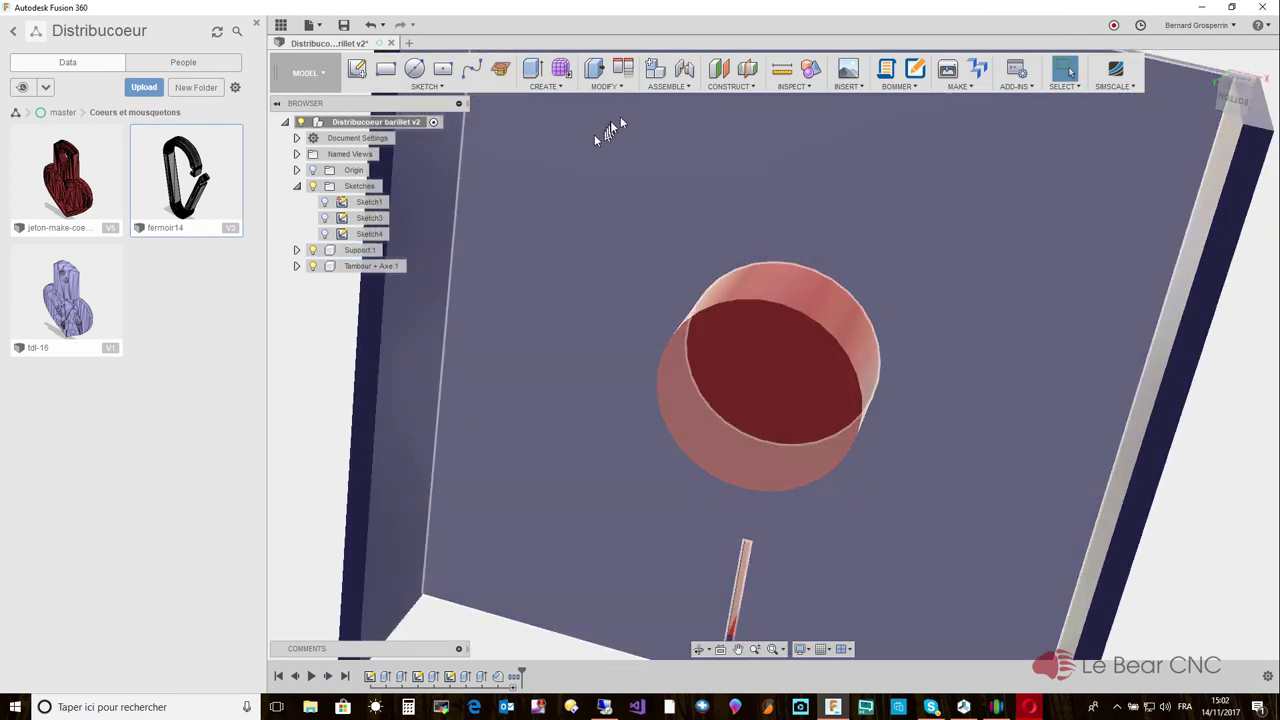
middle_click_drag(610, 130, 650, 92, "shift")
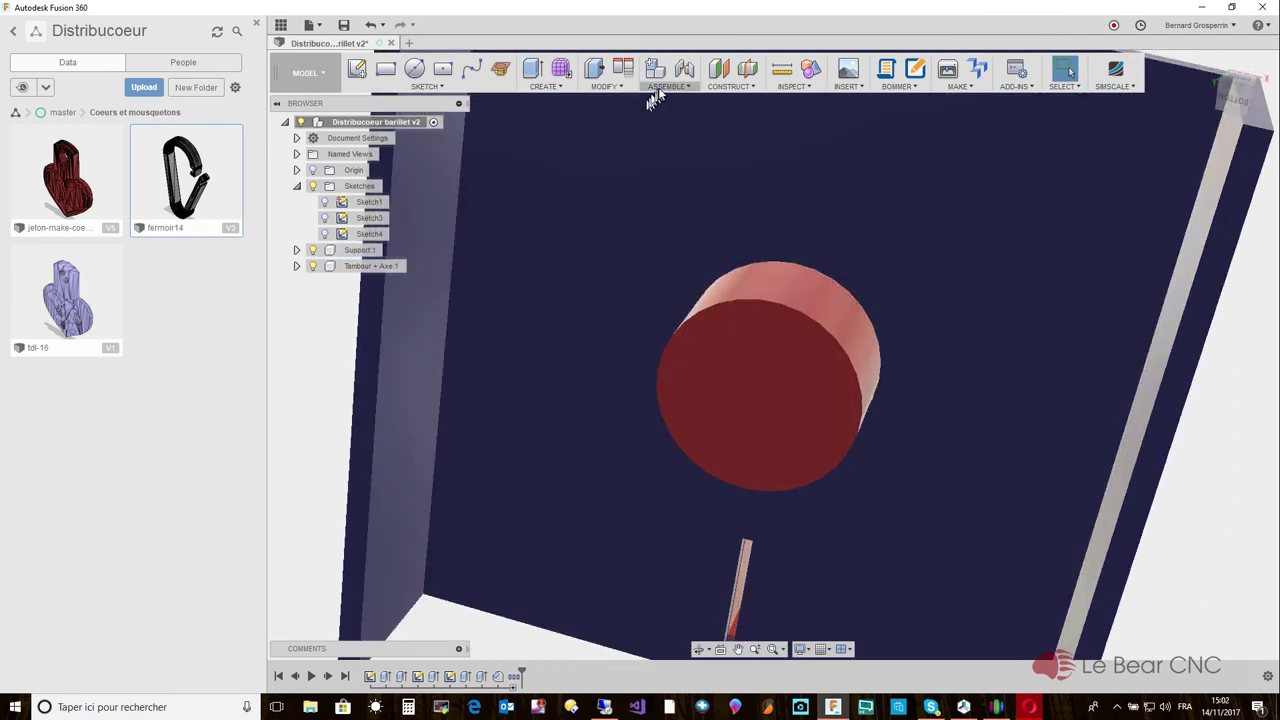
Set up a Revolute as-built joint between the Support and Tambour + Axe components, positioned on the axle's circular edge.
left_click(668, 86)
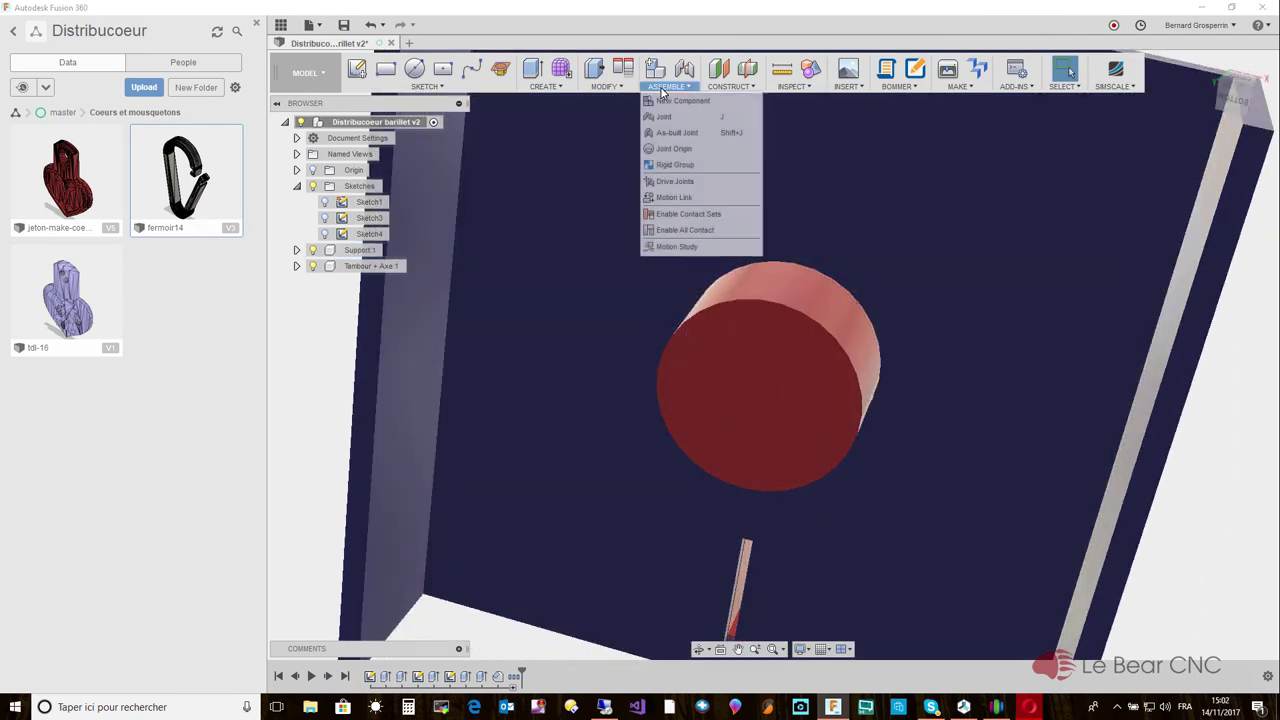
left_click(668, 133)
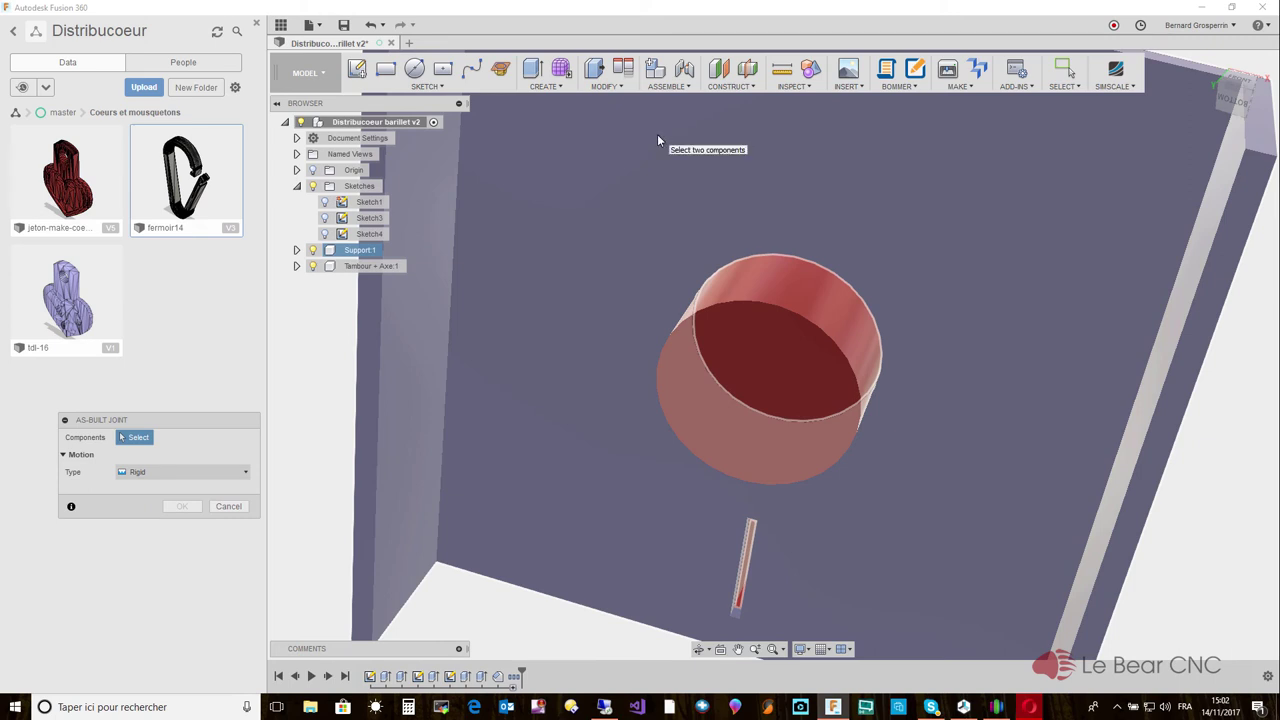
left_click(656, 135)
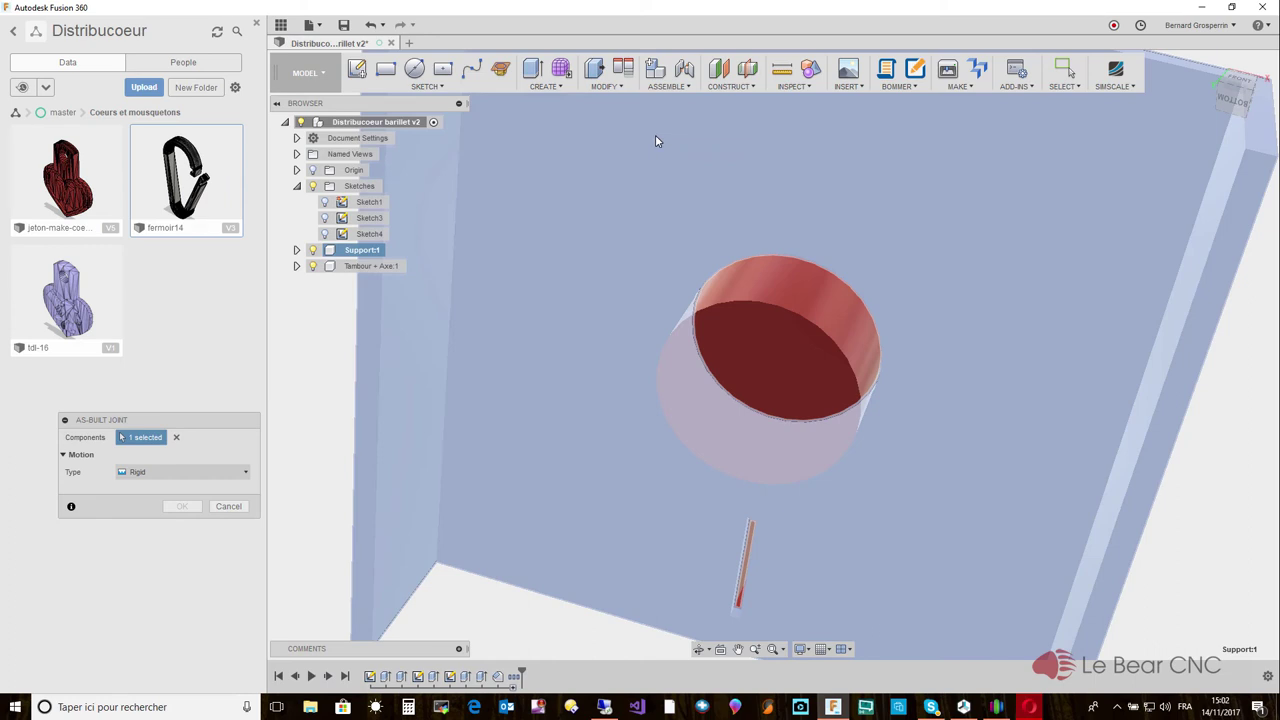
left_click(757, 368)
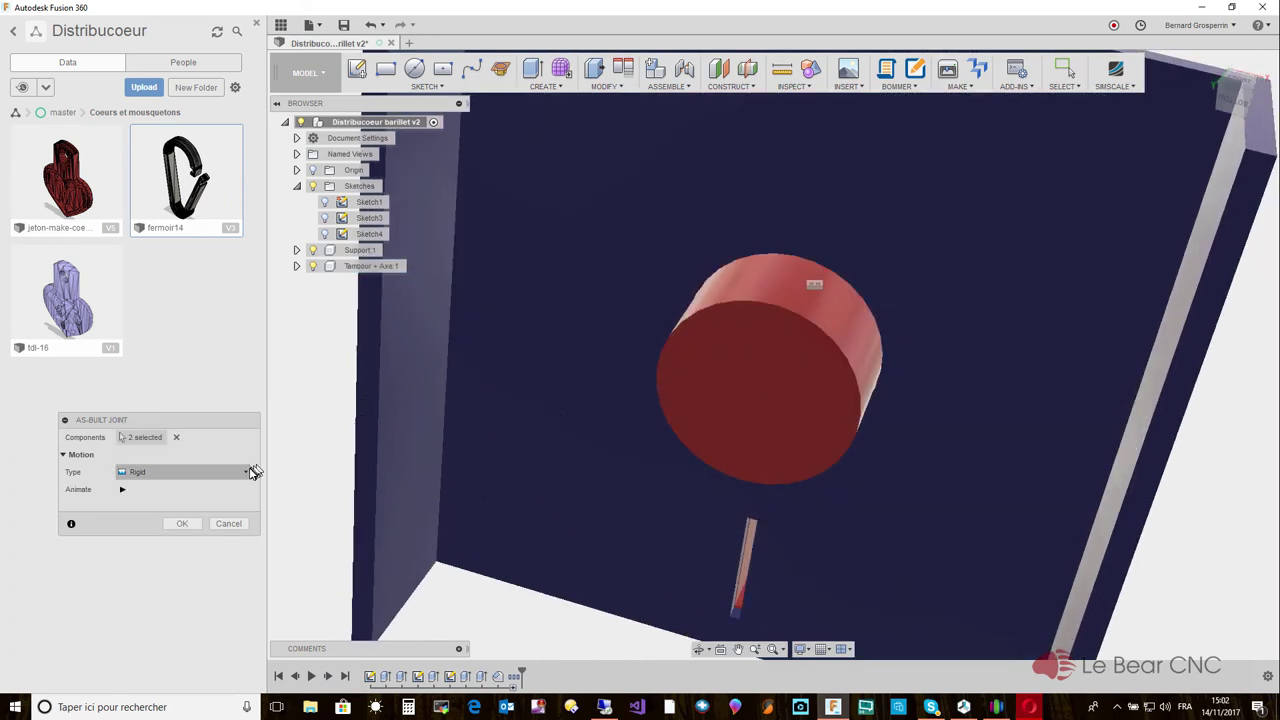
left_click(250, 474)
left_click(149, 506)
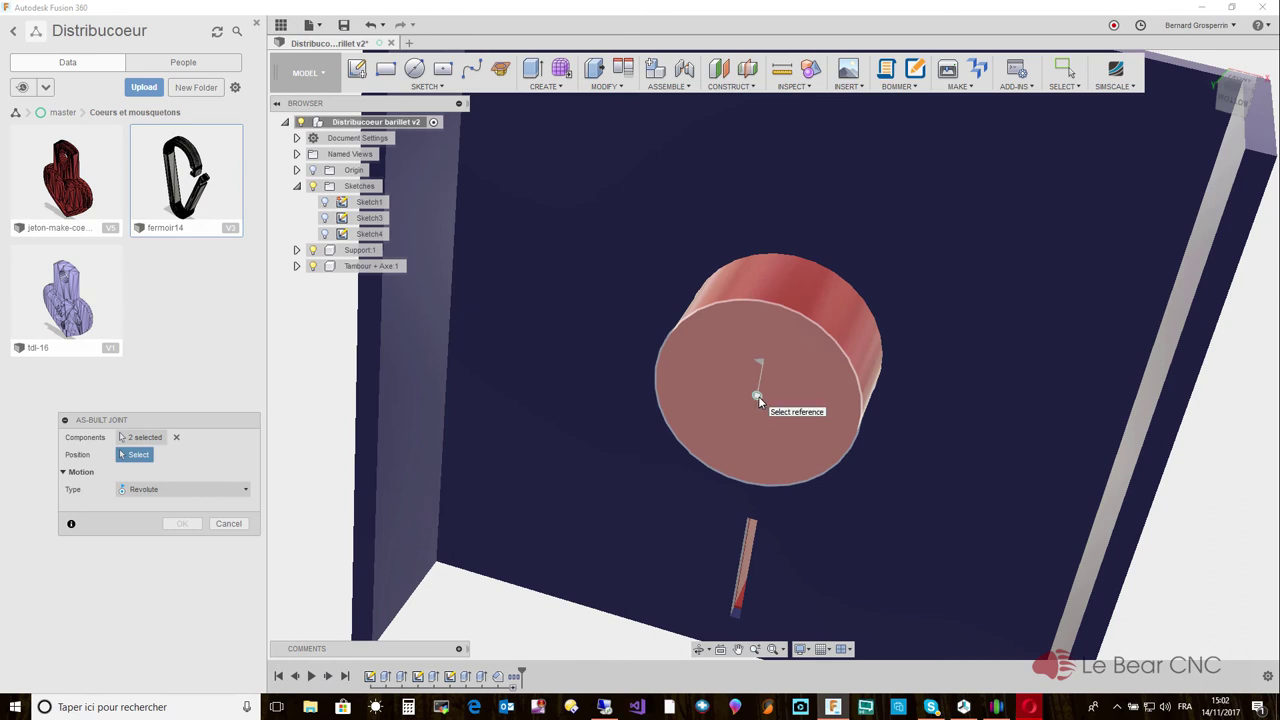
left_click(773, 391)
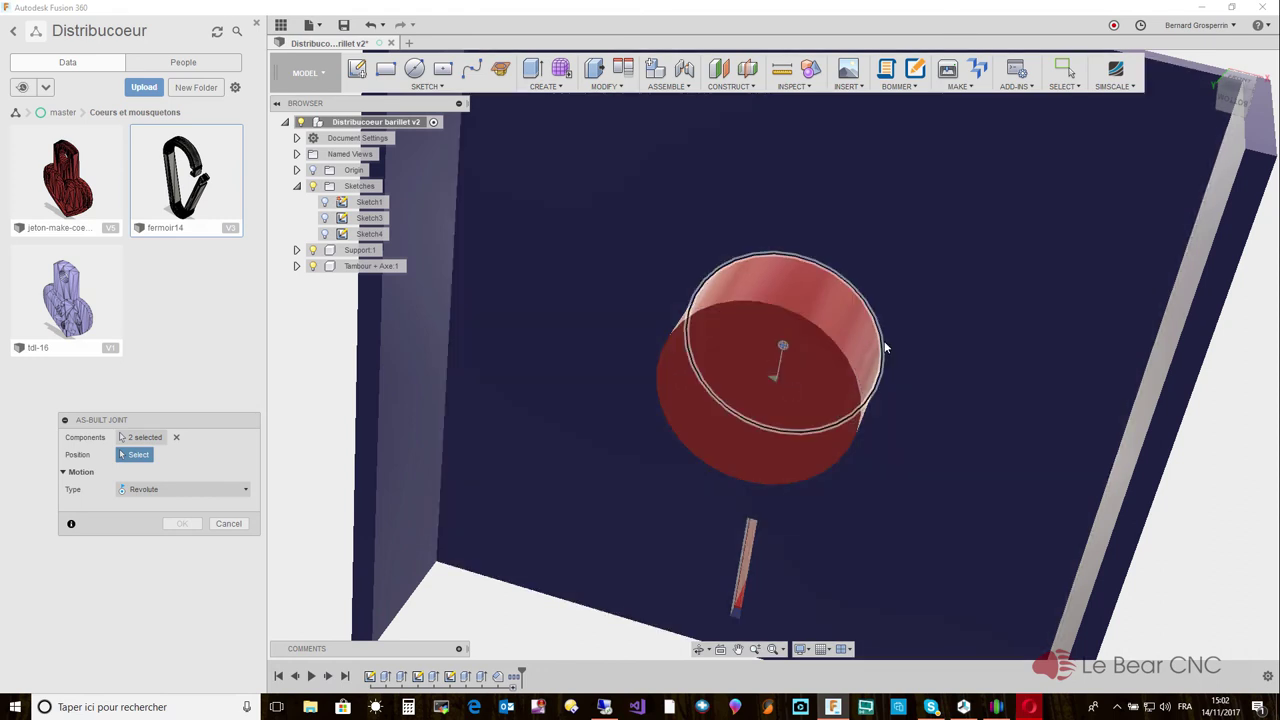
left_click(884, 346)
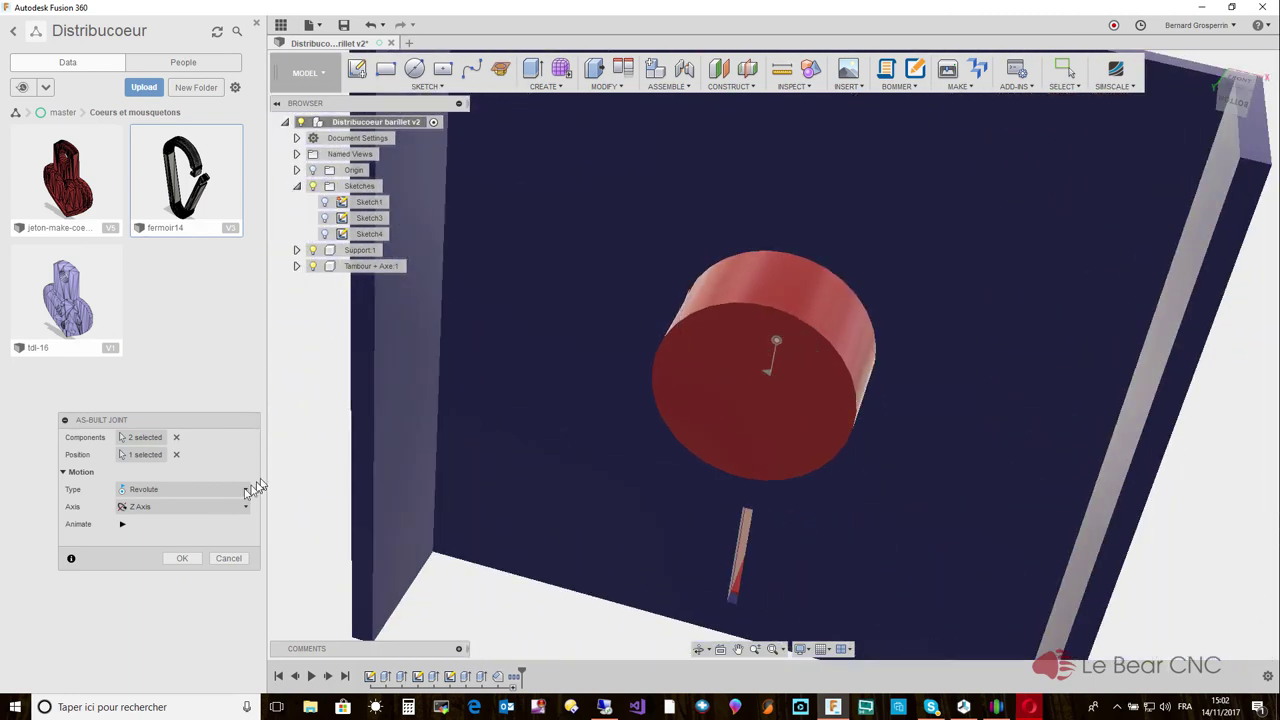
Clear the joint's component selection, reselect Support and Tambour + Axe, and create the revolute joint about the Z axis at the axle's centre.
left_click(176, 438)
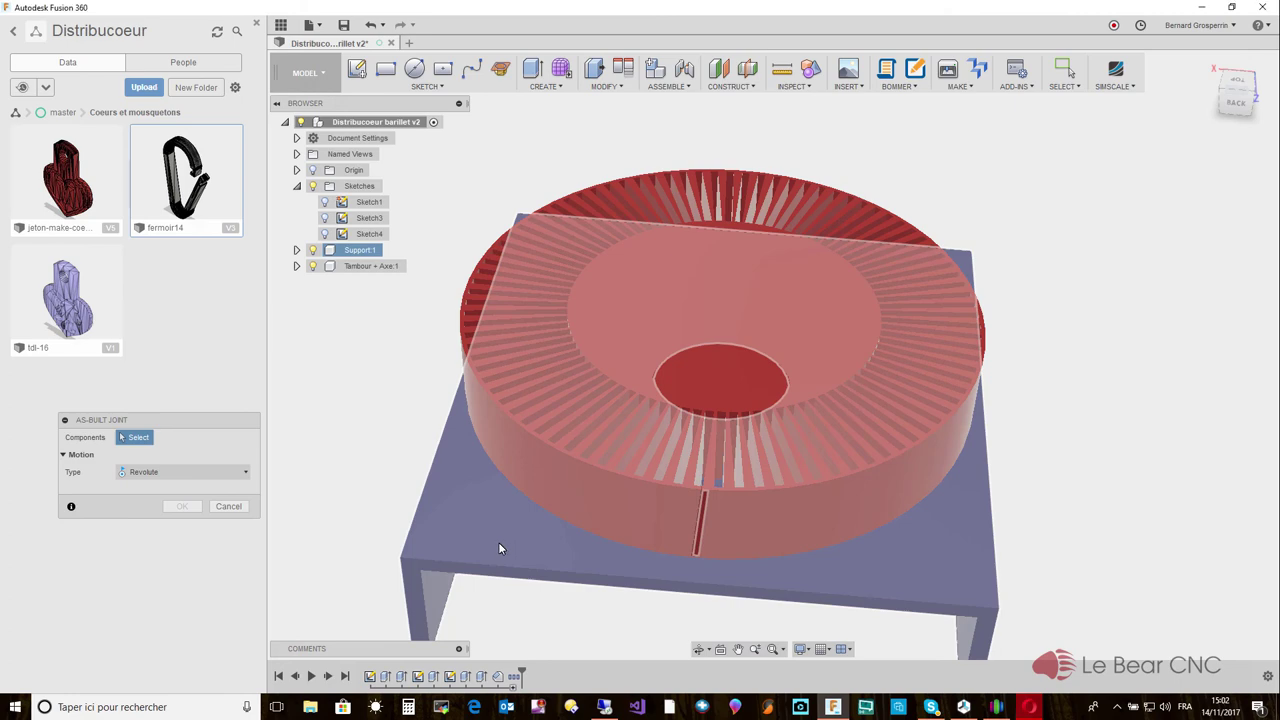
left_click(499, 543)
left_click(700, 398)
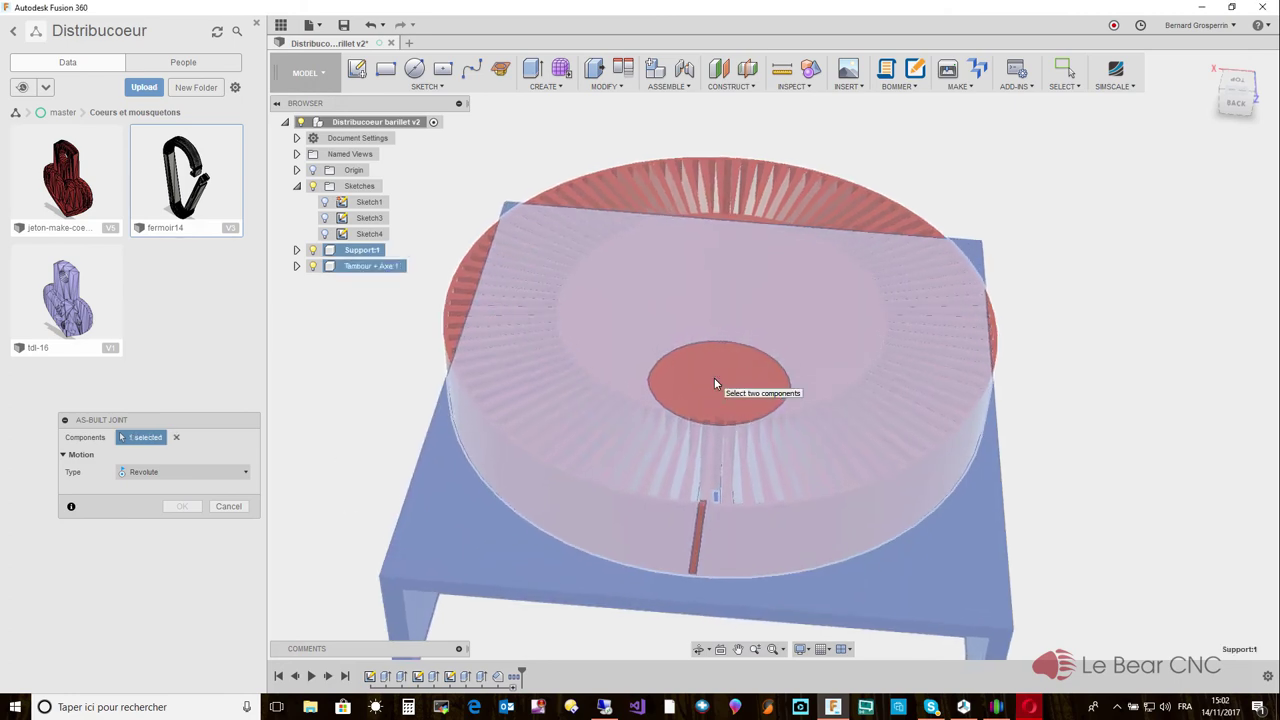
left_click(714, 378)
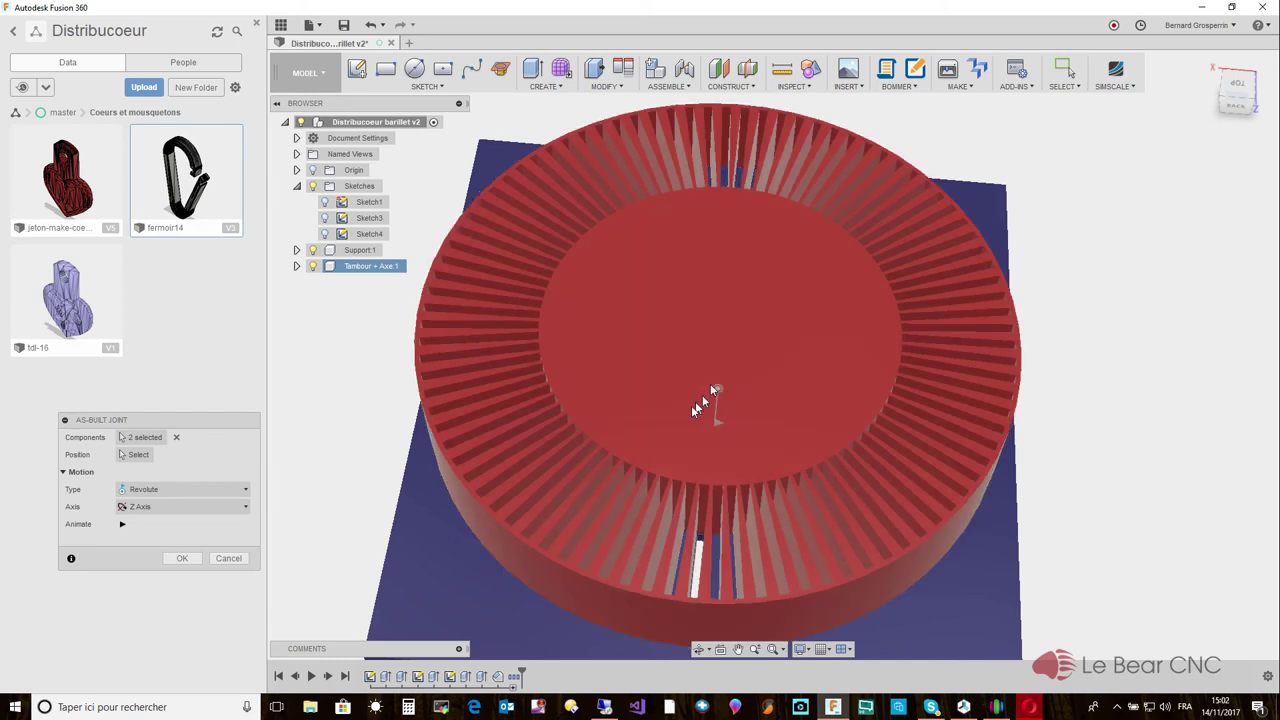
left_click(181, 558)
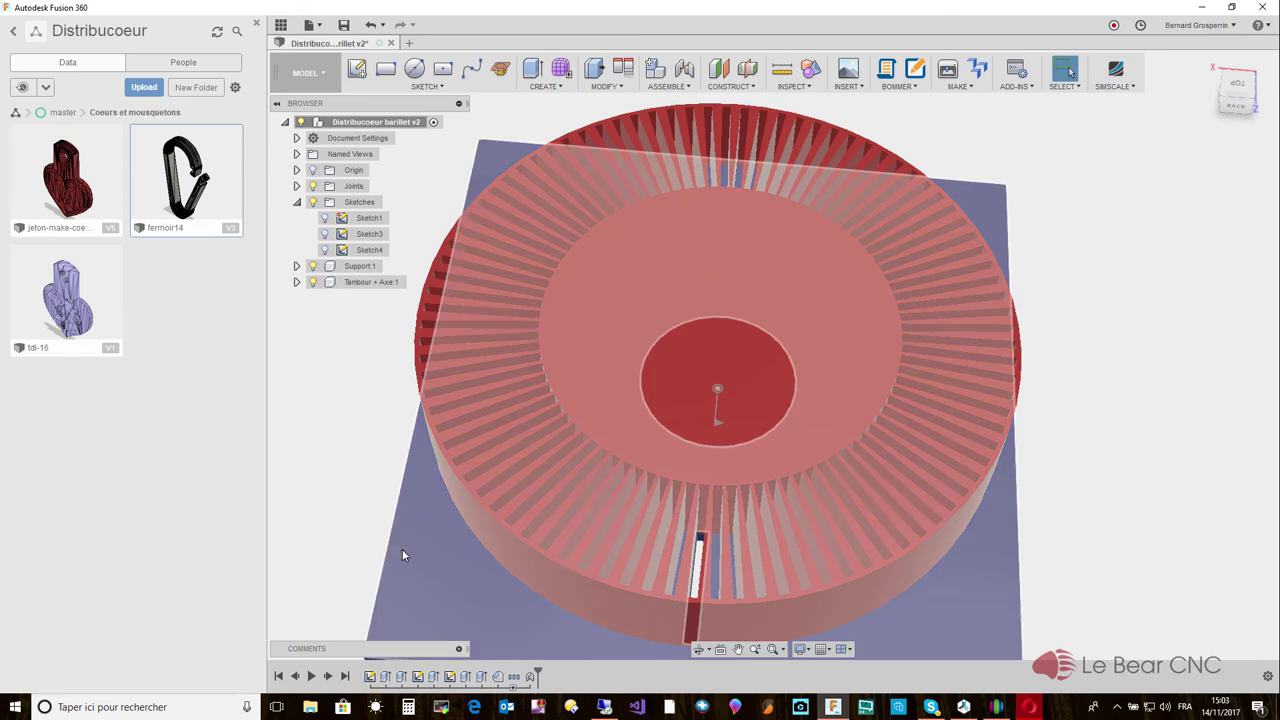
Ground the Support component so that it stays fixed in the assembly.
left_click(402, 549)
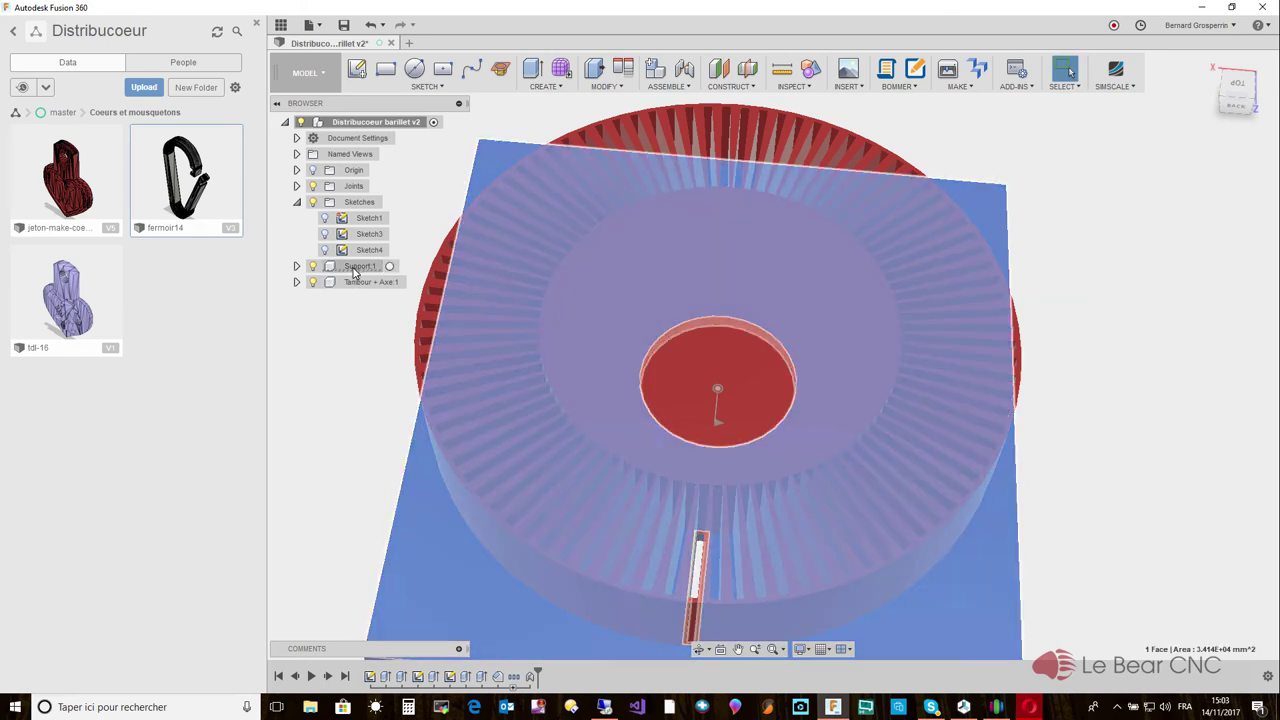
right_click(355, 268)
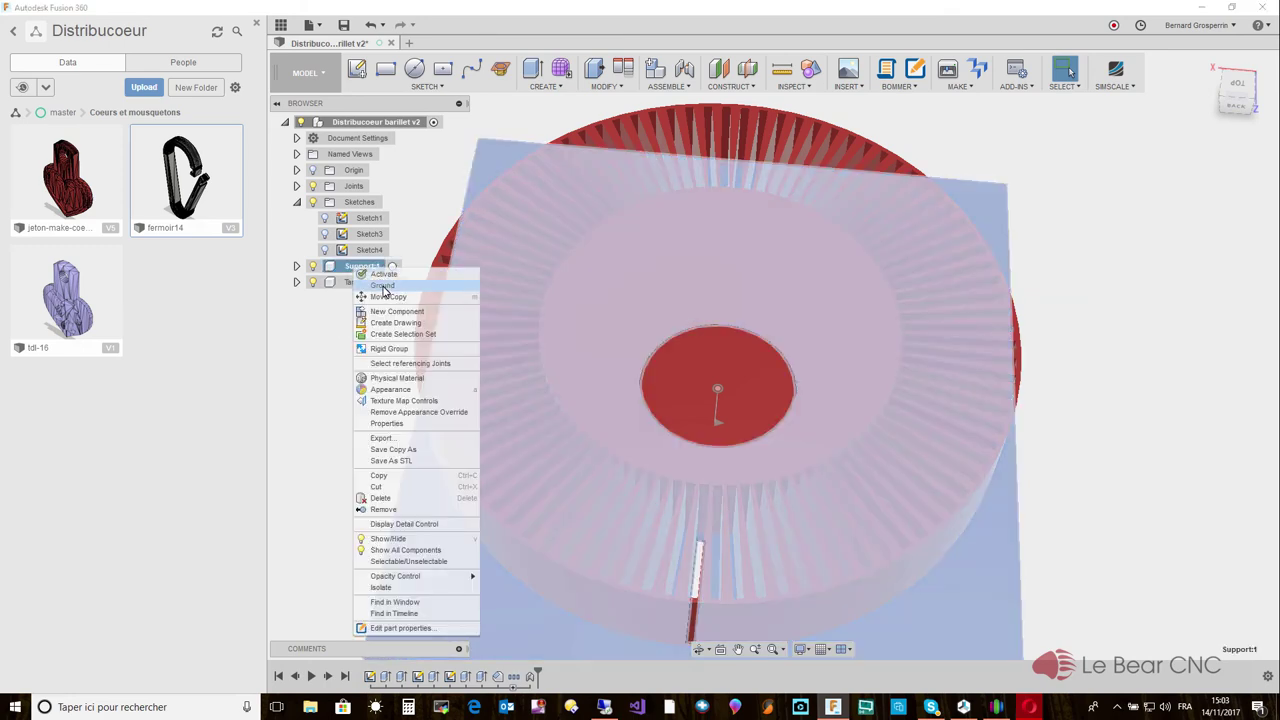
left_click(382, 286)
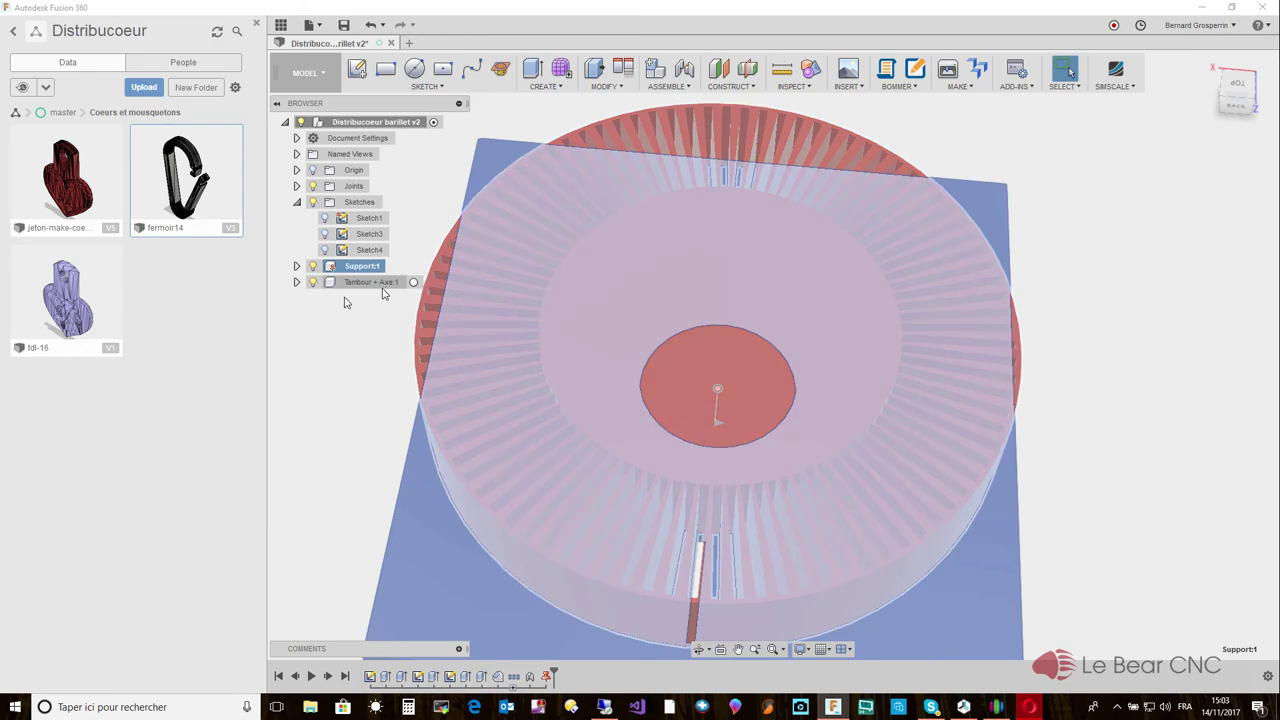
left_click(318, 346)
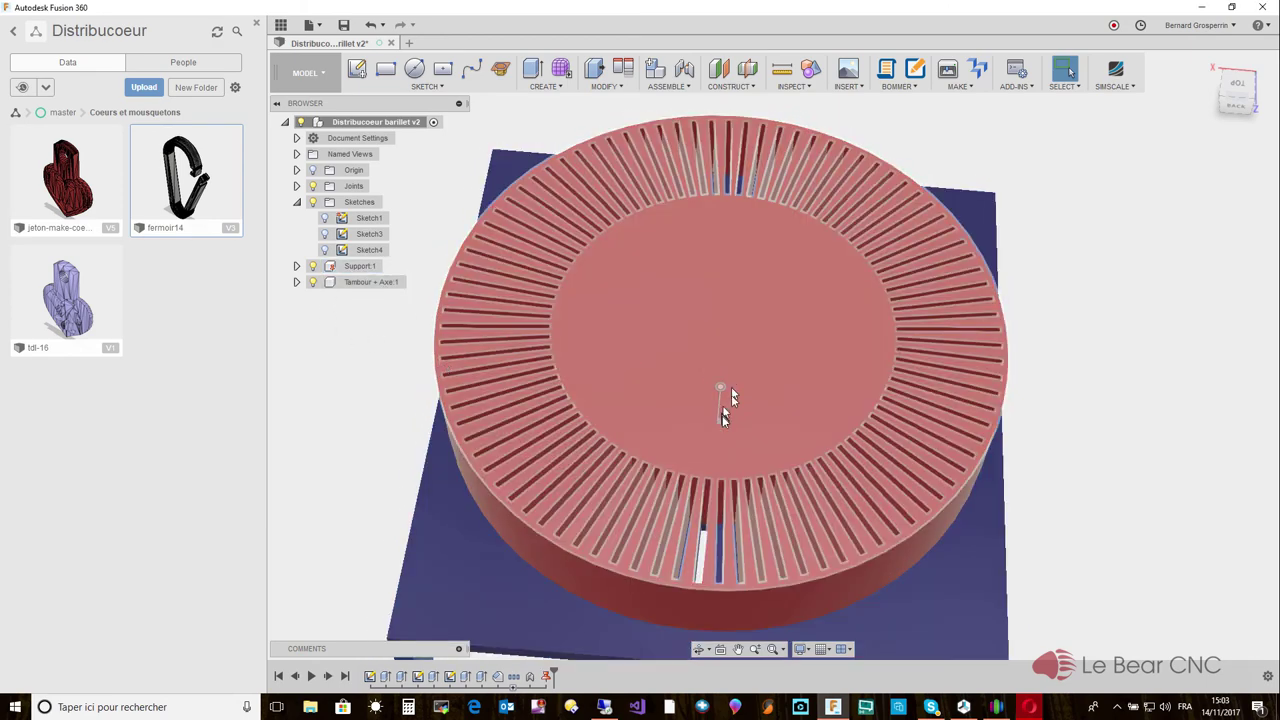
Turn the slotted barrel about its revolute joint to test its motion over the support's slot, and hide the data panel.
left_click_drag(722, 413, 652, 308)
left_click_drag(753, 349, 730, 422)
scroll(762, 436, "up", 3)
middle_click_drag(762, 442, 703, 410, "shift")
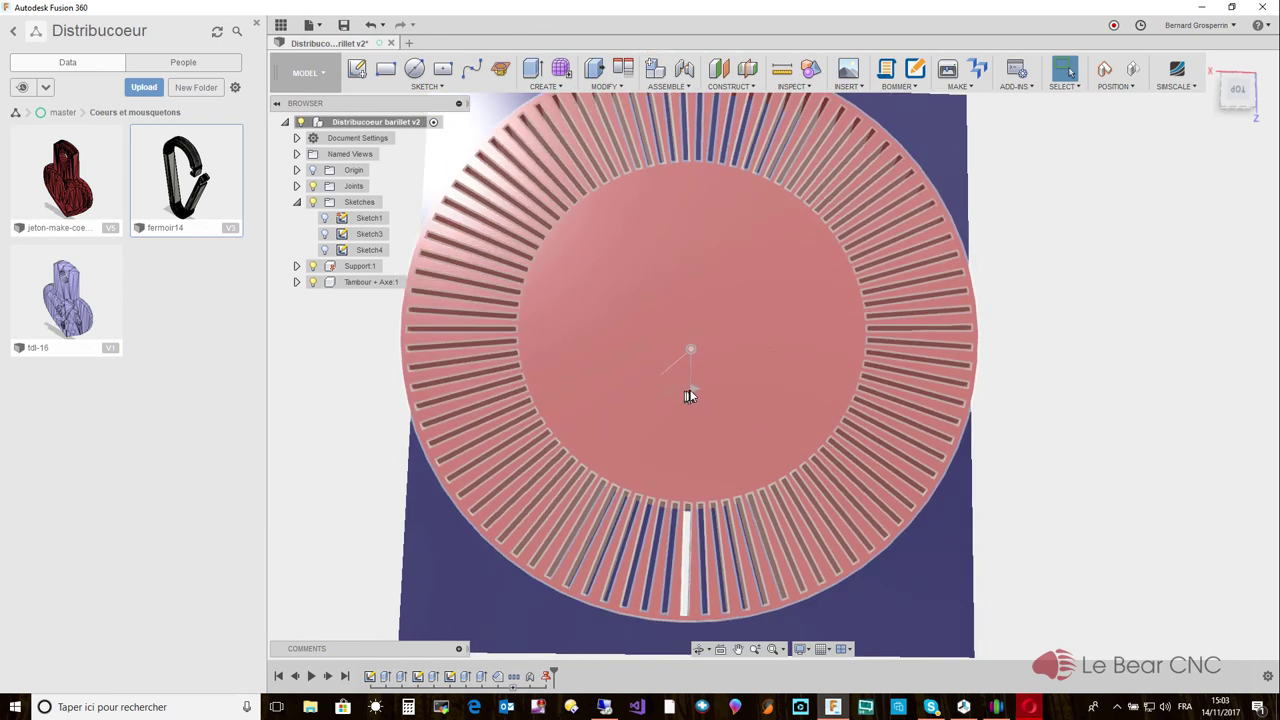
left_click_drag(691, 389, 717, 387)
scroll(717, 387, "down", 1)
middle_click_drag(717, 390, 710, 392, "shift")
scroll(710, 392, "down", 3)
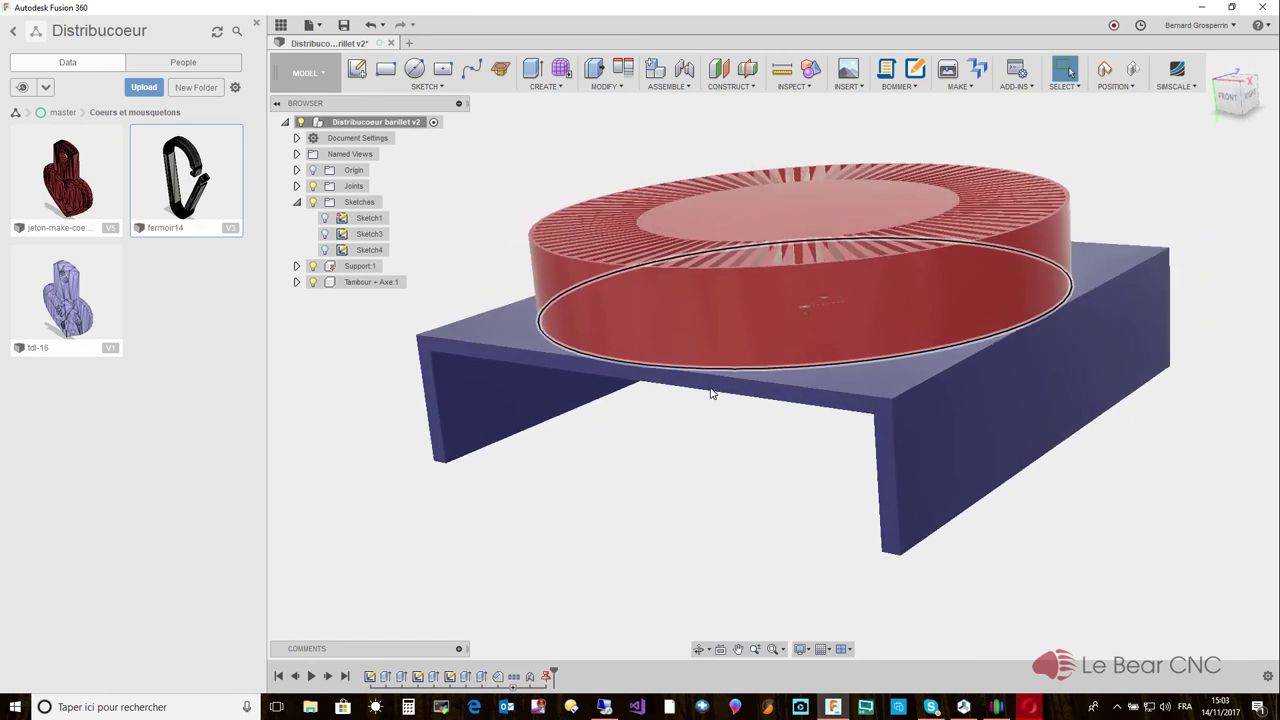
middle_click_drag(712, 392, 712, 392, "shift")
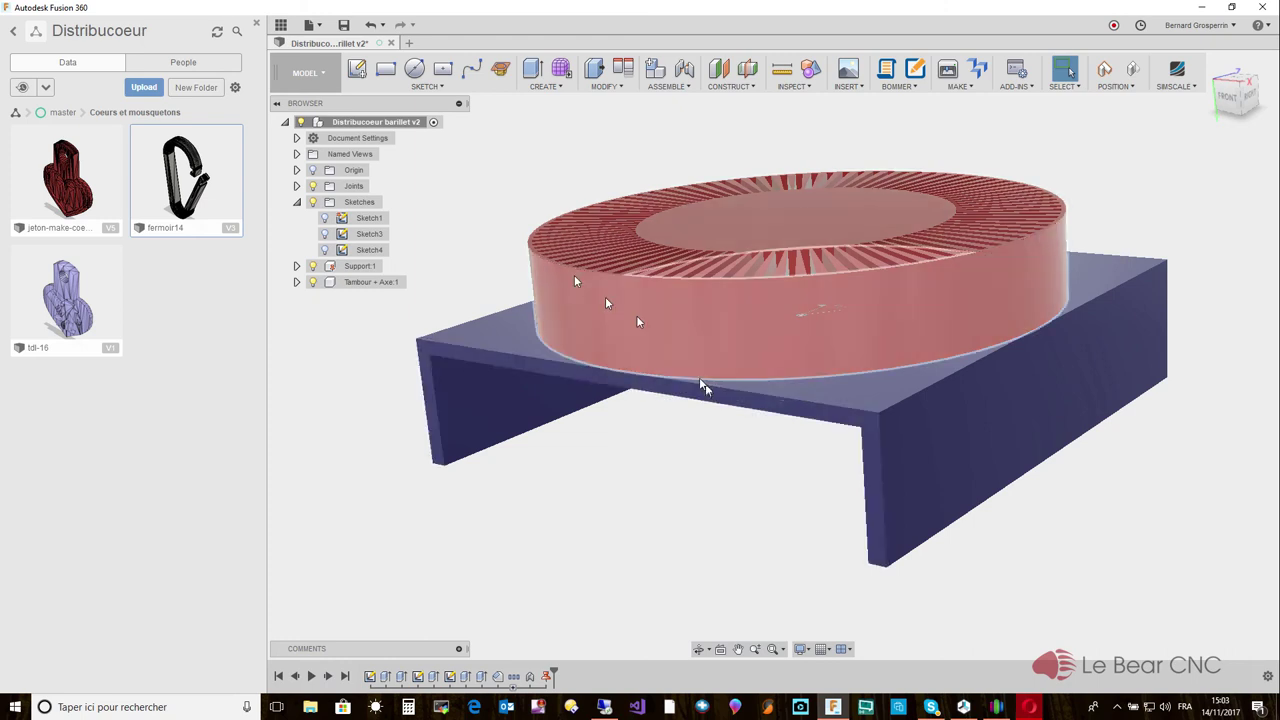
left_click(256, 27)
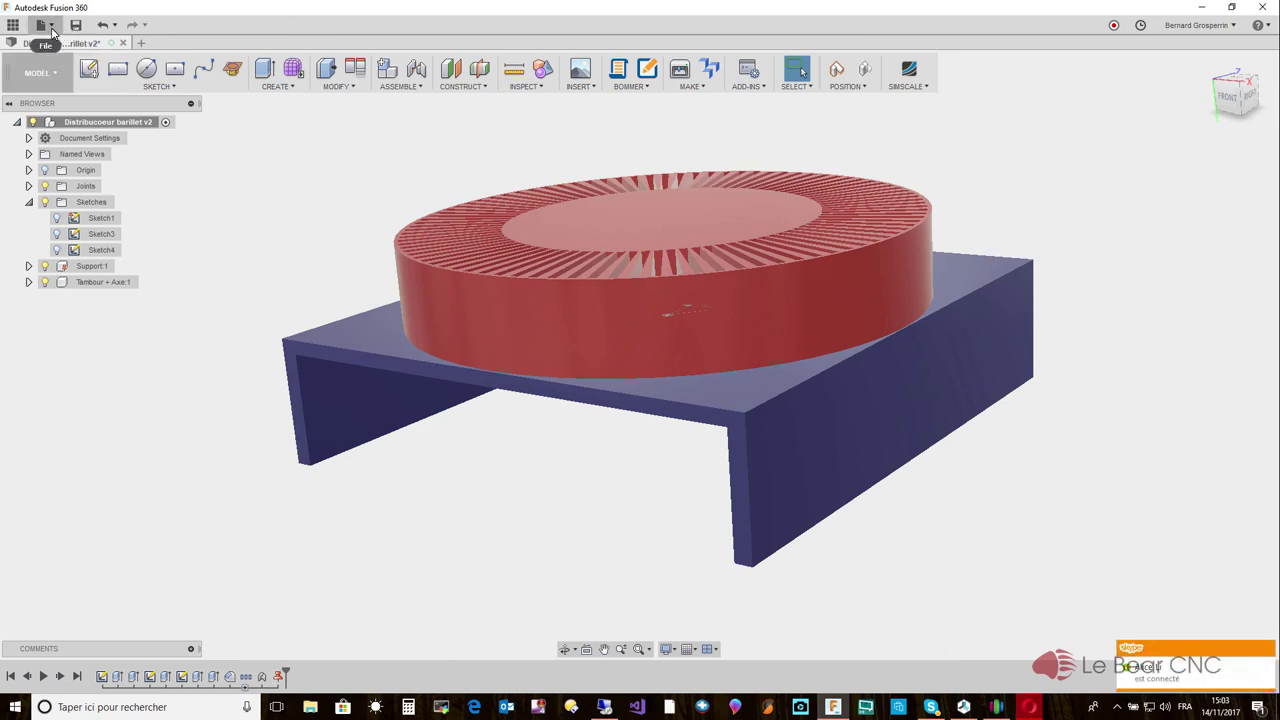
Try to open the design's details on the web.
left_click(50, 27)
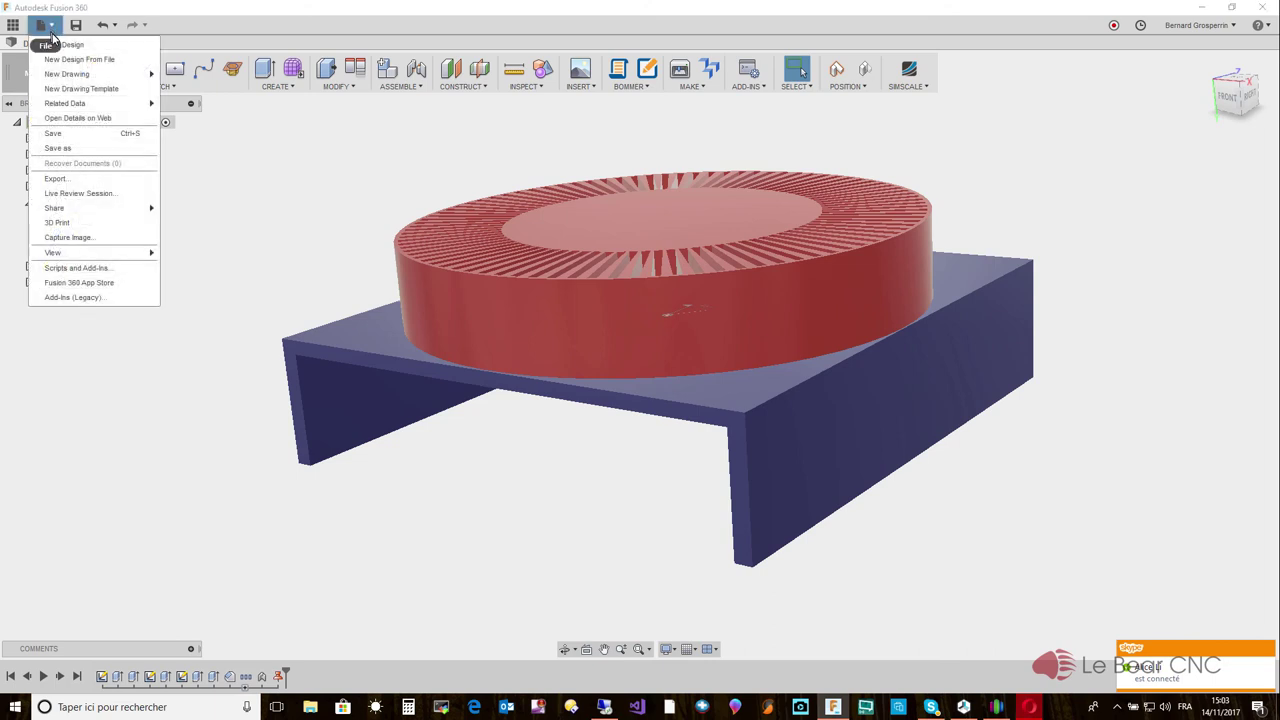
left_click(61, 120)
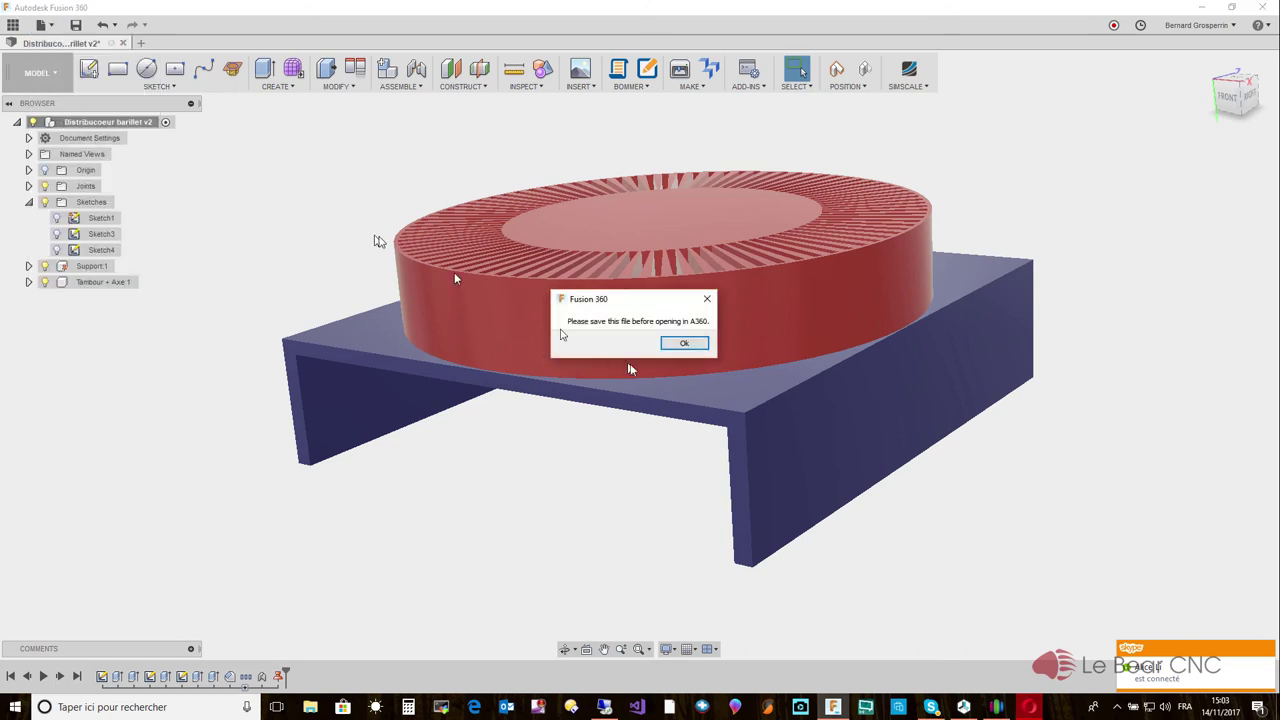
left_click(683, 344)
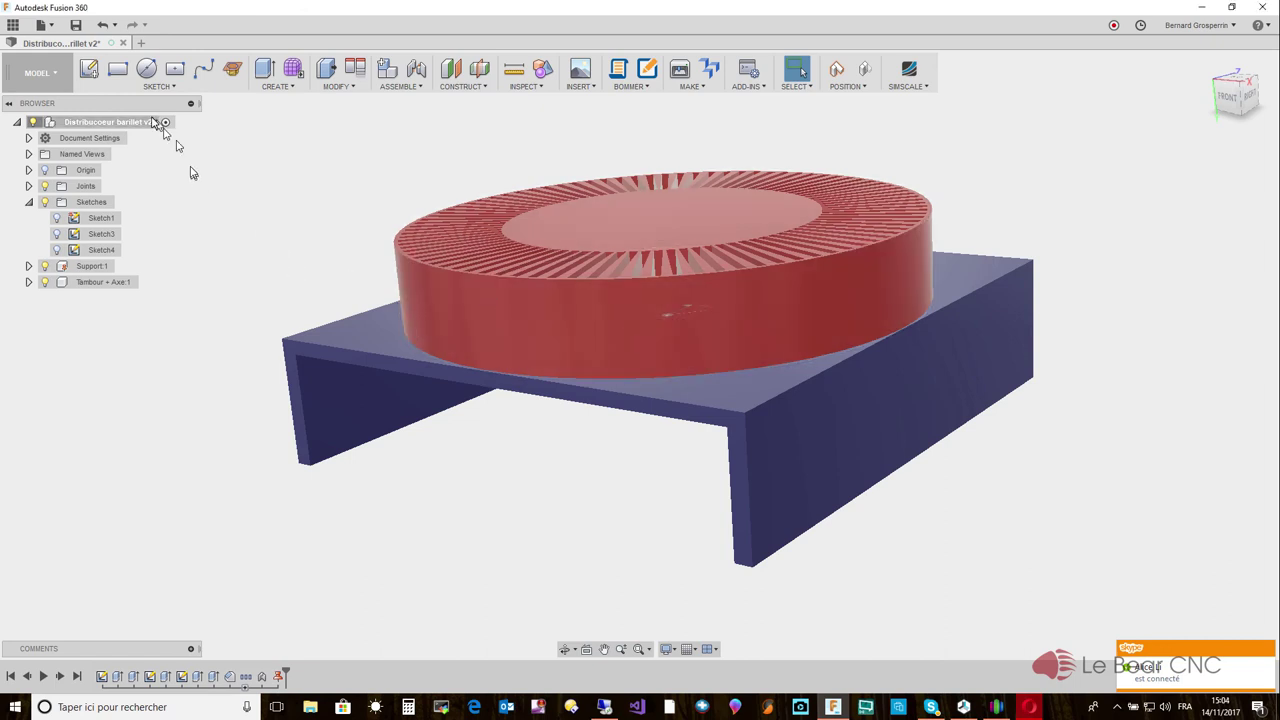
Save the design as a new version with the description "Première étape. Prêt à valider".
left_click(80, 27)
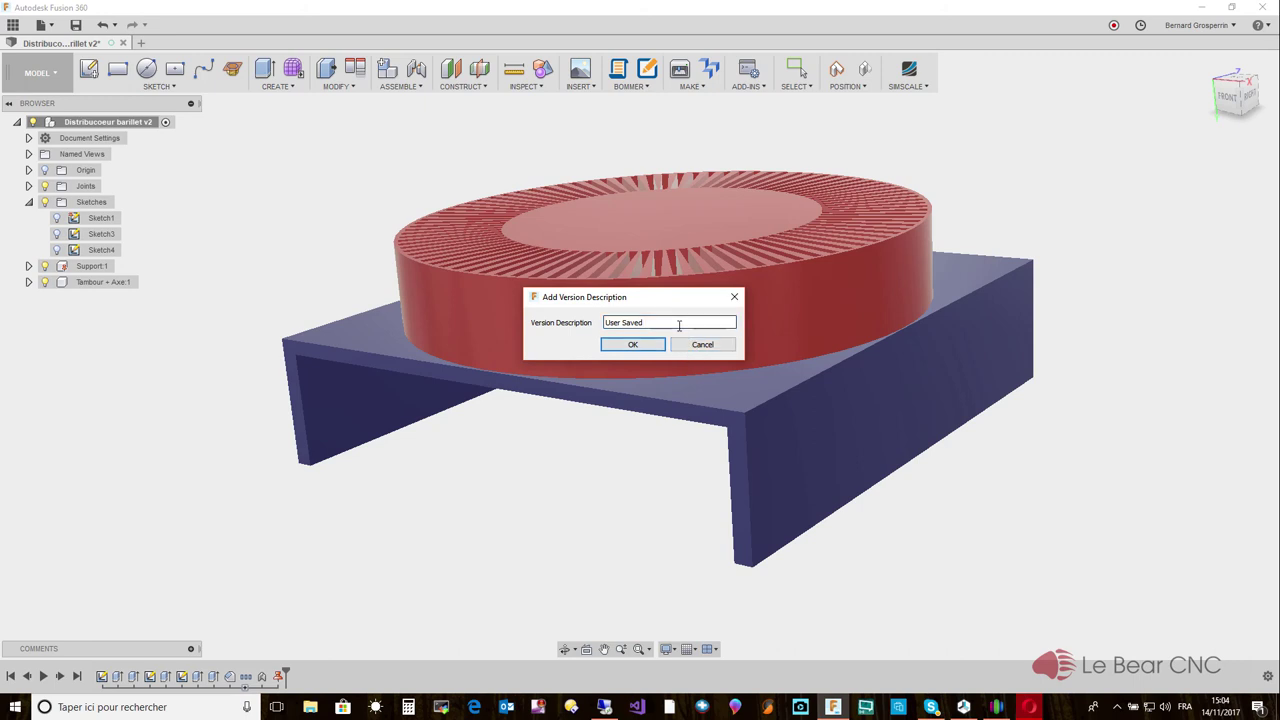
left_click_drag(668, 322, 562, 322)
type("P")
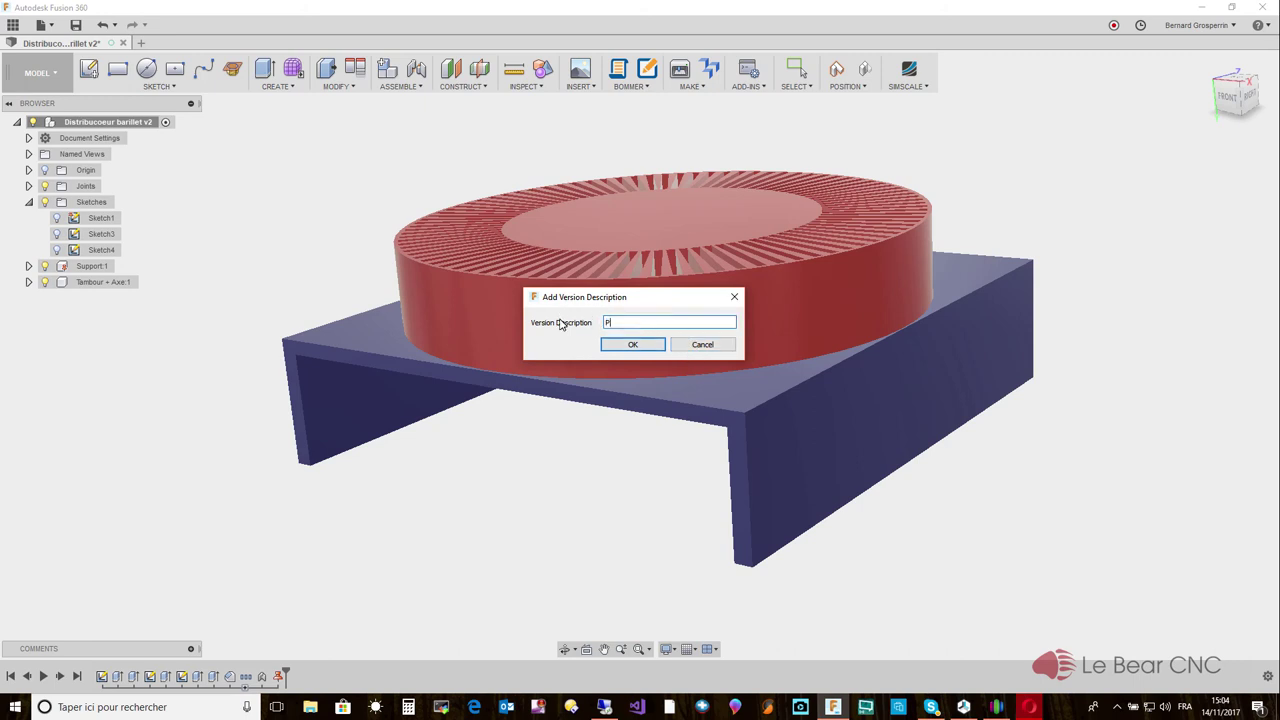
type("remière étape. Prêt à valider")
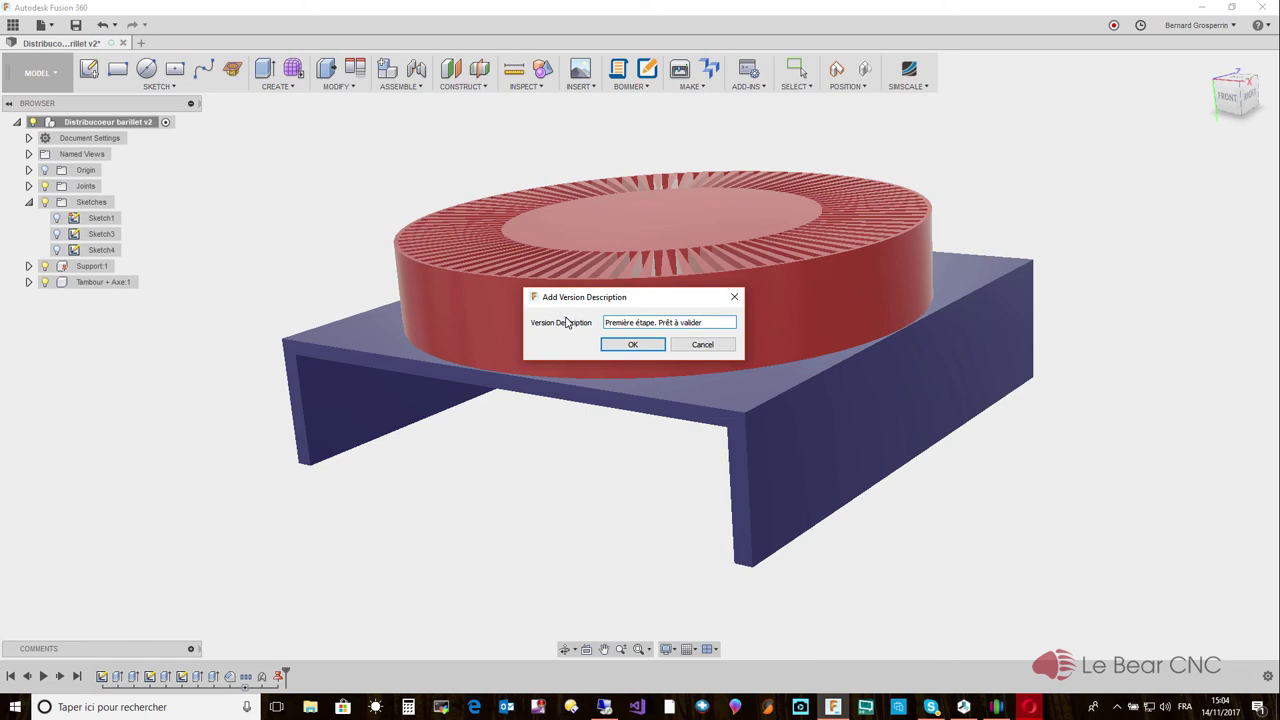
left_click(633, 345)
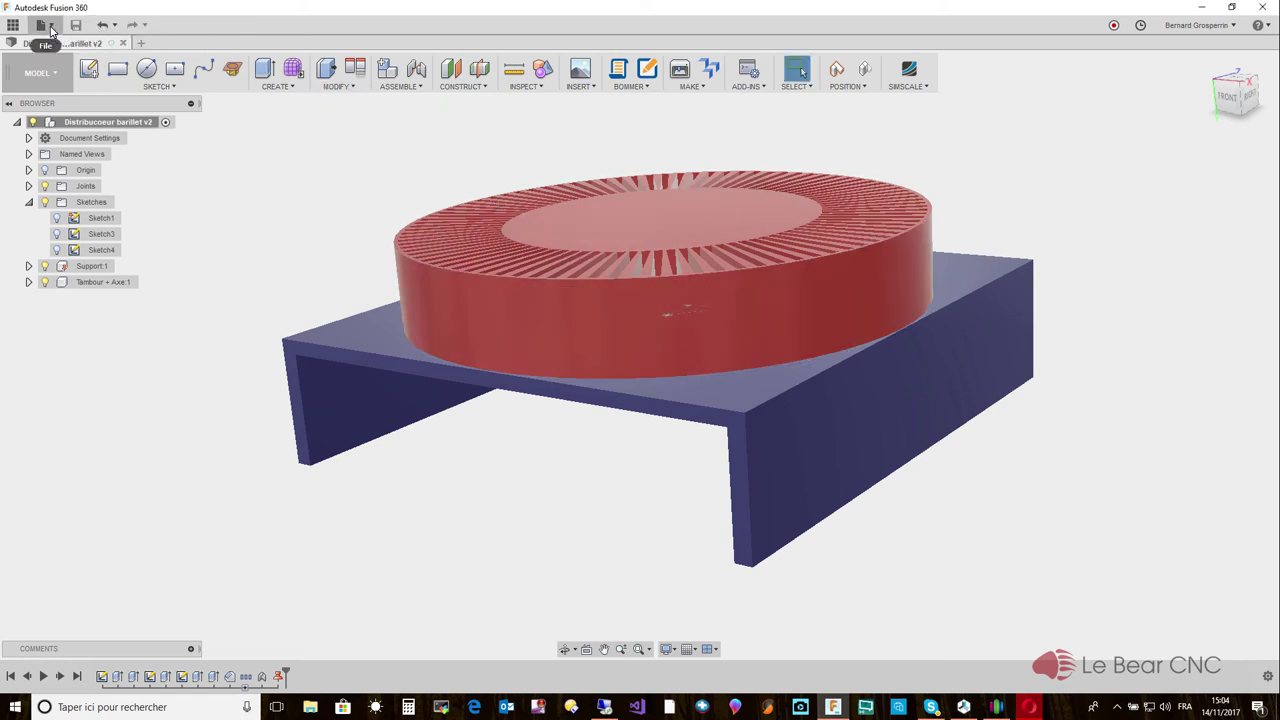
Open the saved design's details on the web and orbit the model in the browser's 3D viewer.
left_click(50, 28)
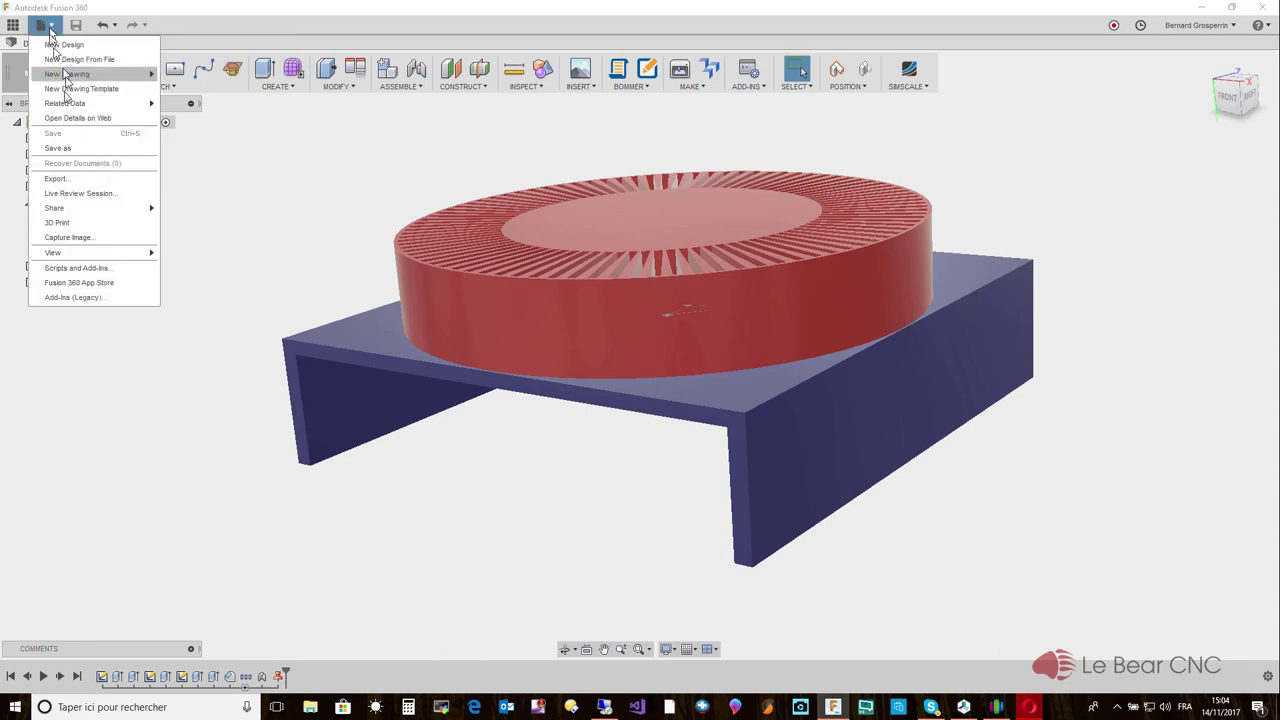
left_click(68, 119)
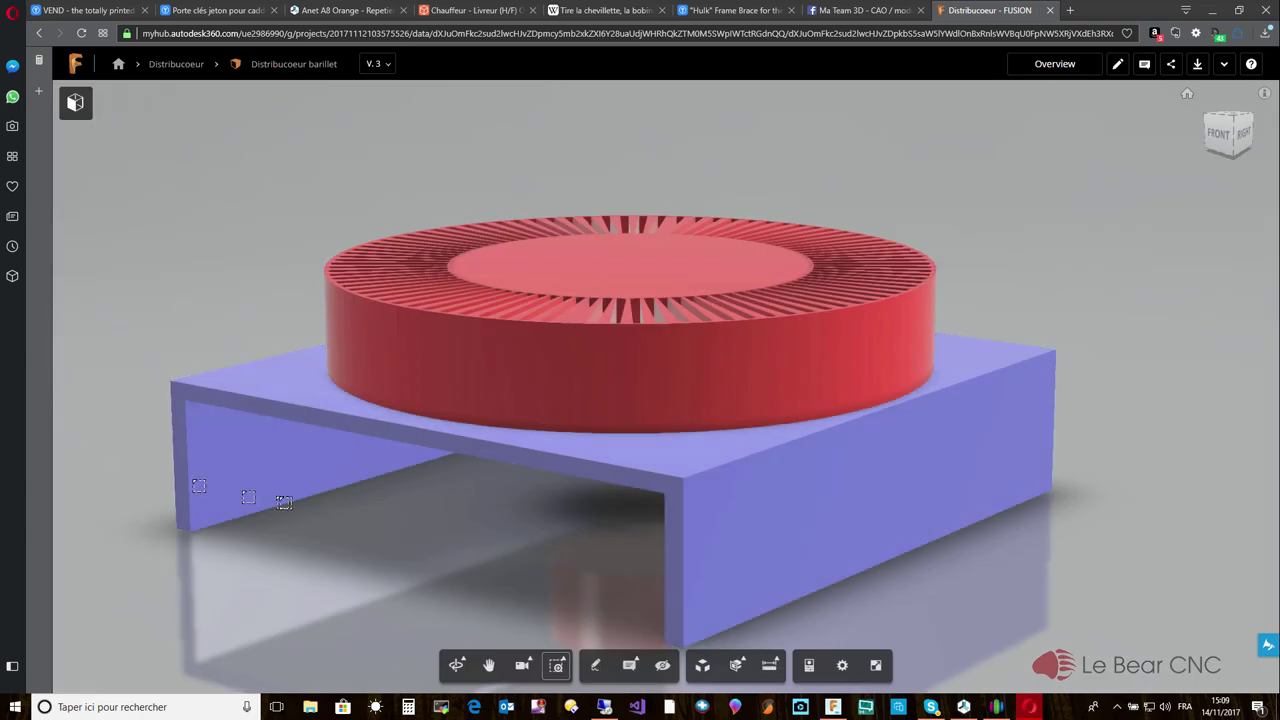
left_click(456, 665)
left_click_drag(386, 620, 455, 650)
left_click_drag(455, 718, 420, 612)
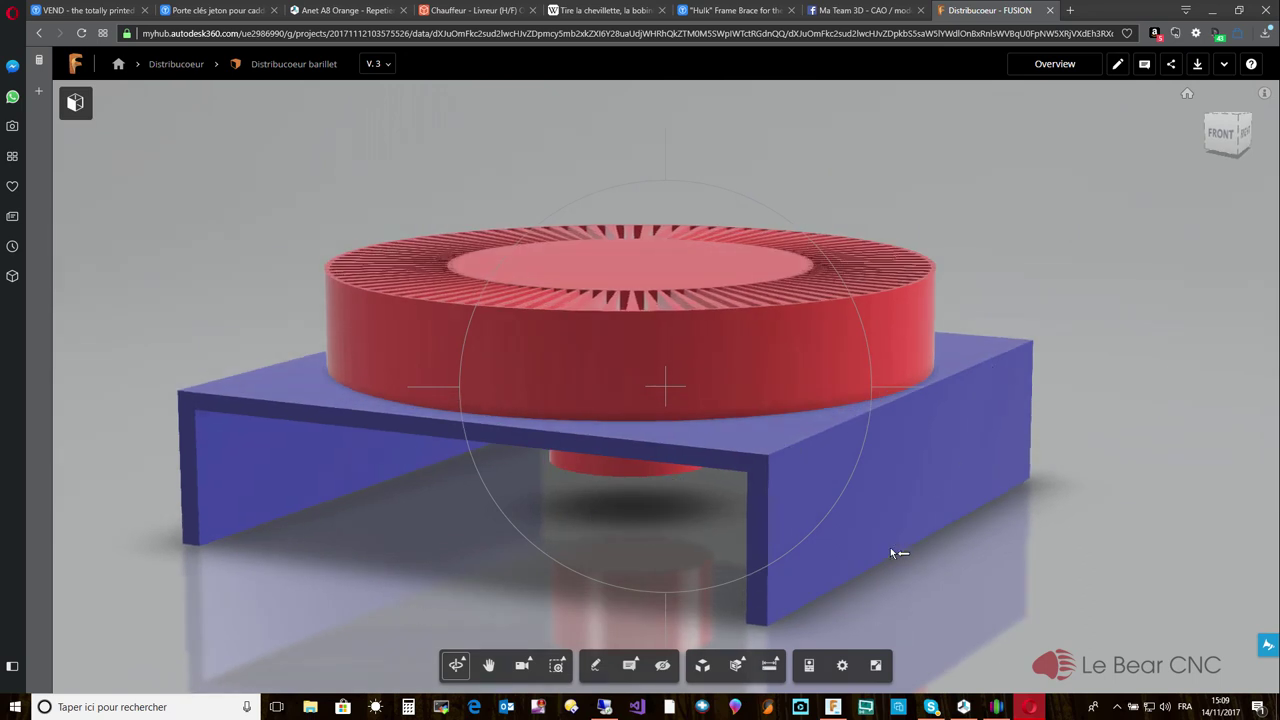
Open the sharing options for the Distribucoeur barillet design and copy its shared link.
left_click(1175, 68)
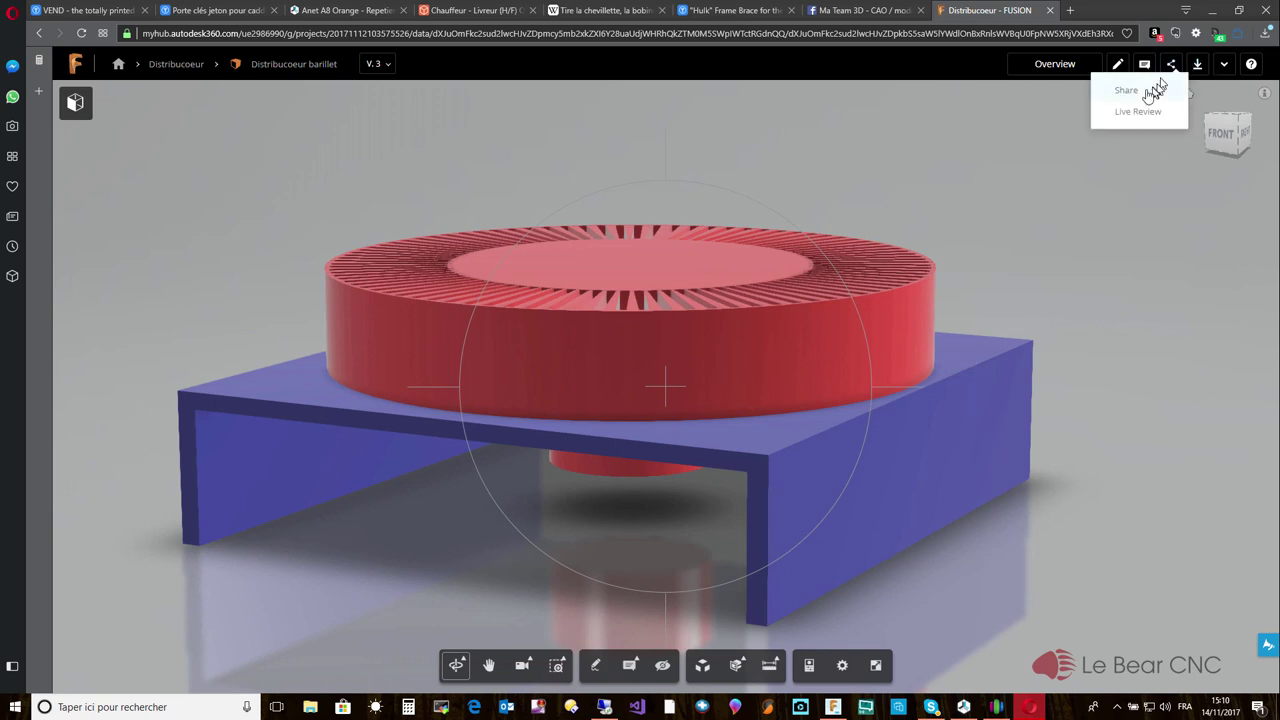
left_click(1134, 96)
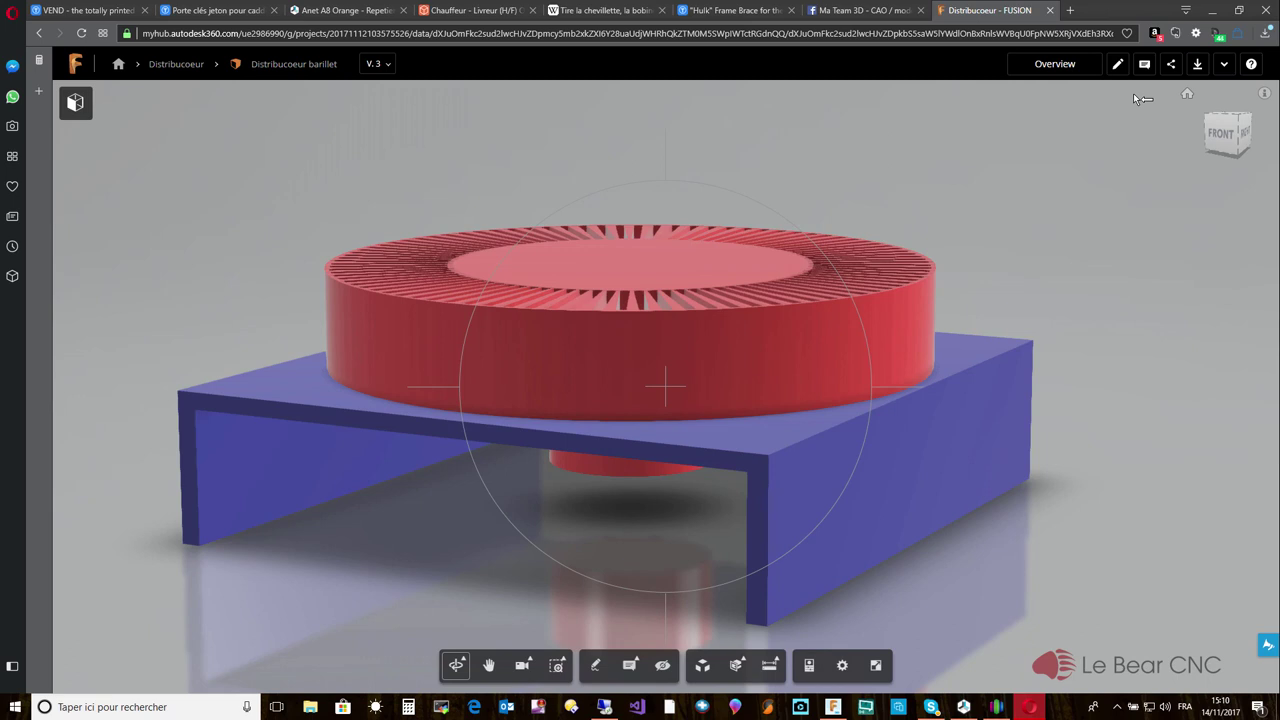
left_click(1171, 63)
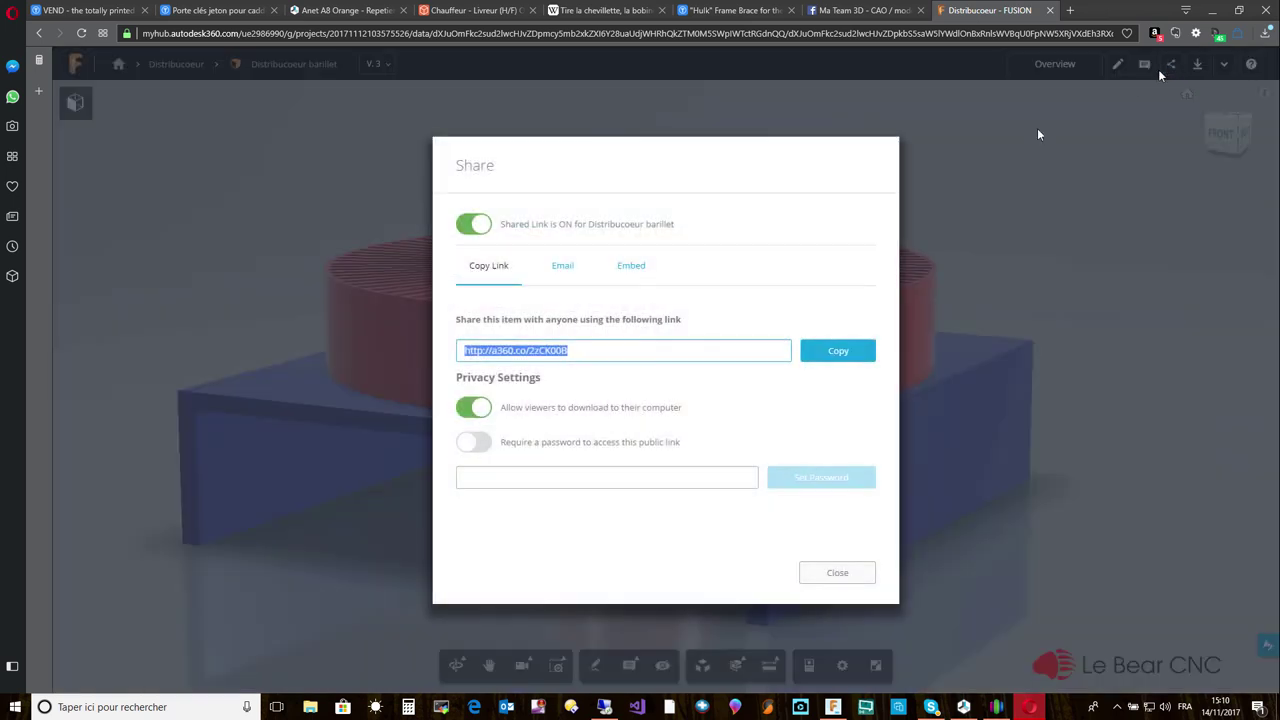
left_click(832, 361)
left_click(836, 356)
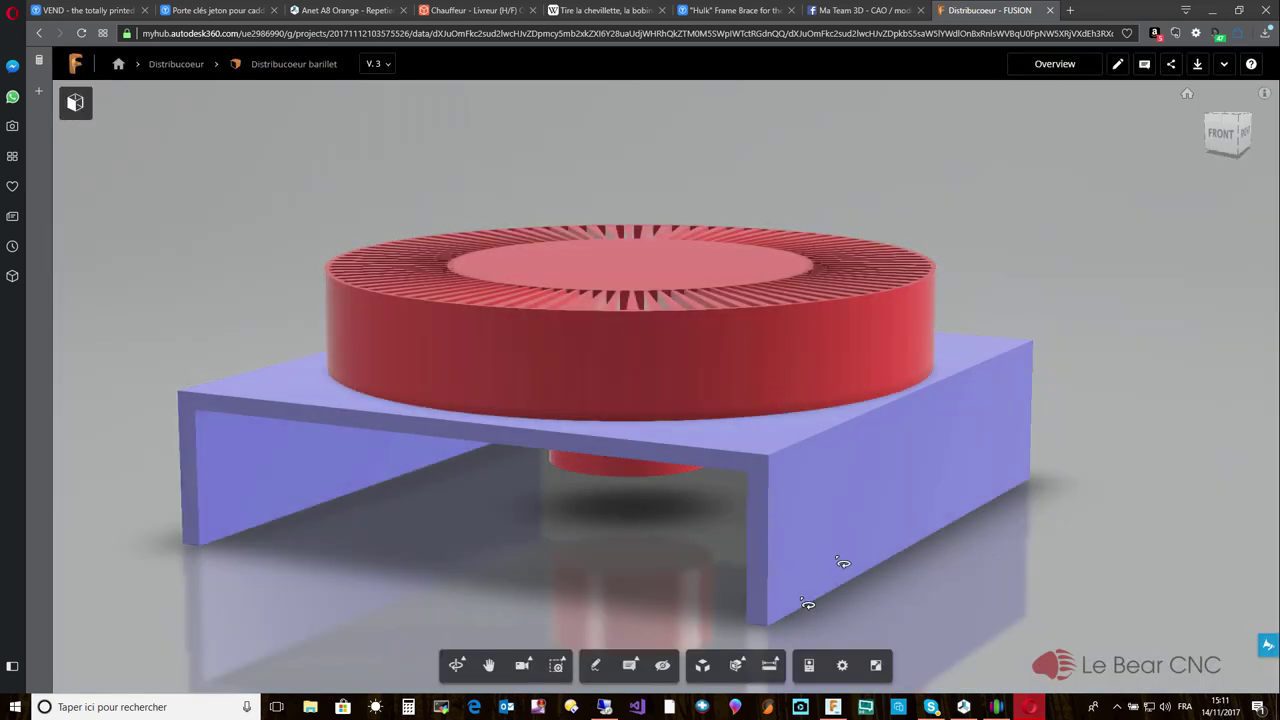
Switch to the Ma Team 3D Facebook post and draft a reply at the thread's end reading "ebuache prête pour valider le concept".
left_click(848, 10)
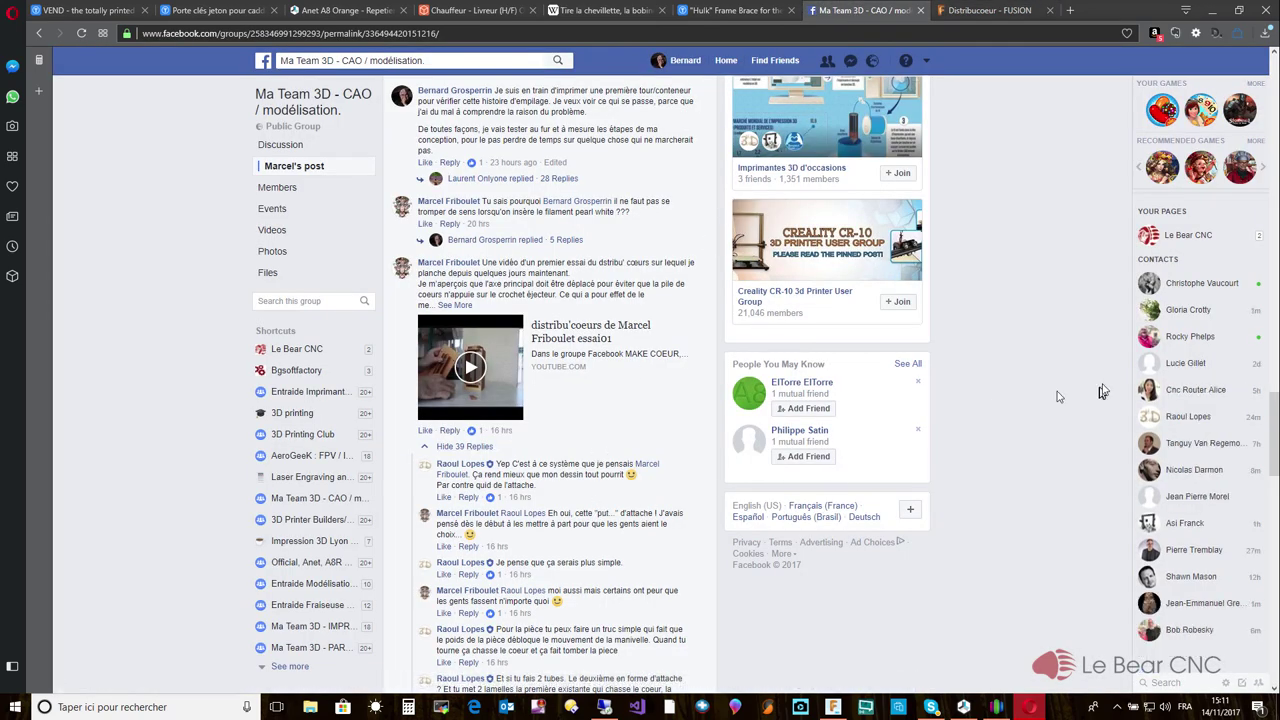
scroll(1272, 450, "down", 2)
left_click_drag(1273, 458, 1265, 658)
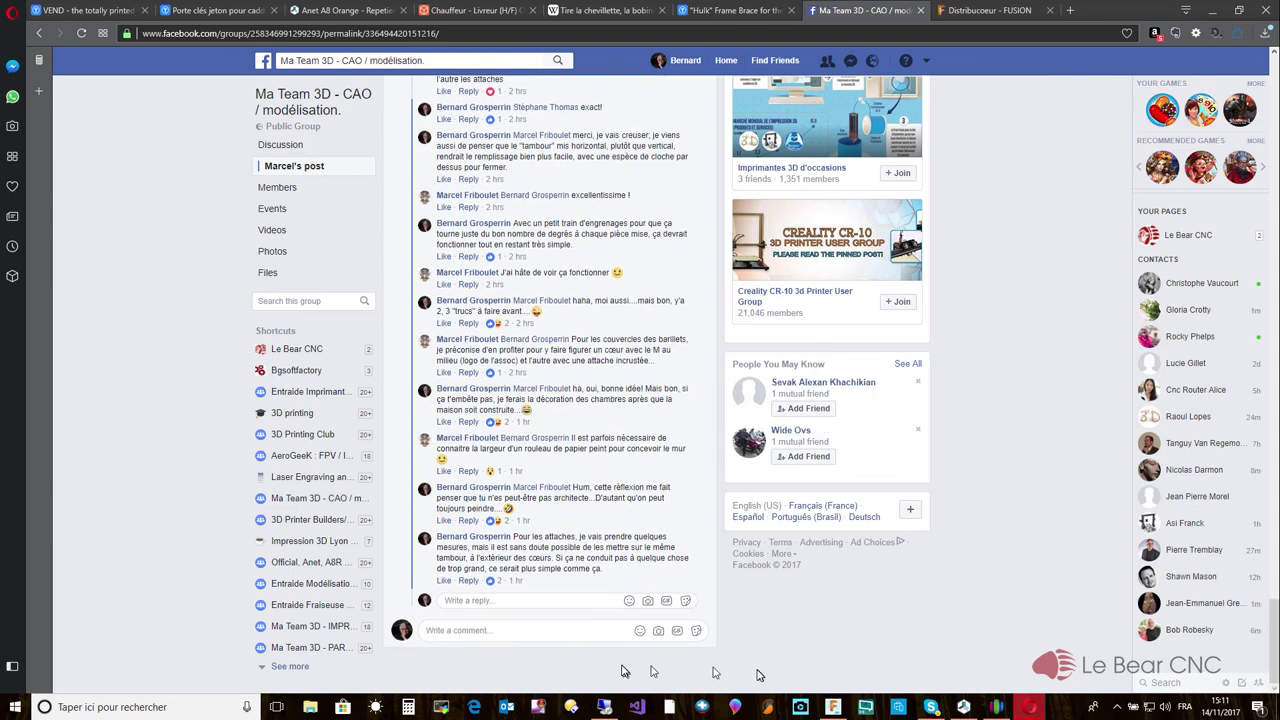
left_click(488, 599)
type("ebuach")
type("e p")
type("r")
type("ête po")
type("ur valider le ")
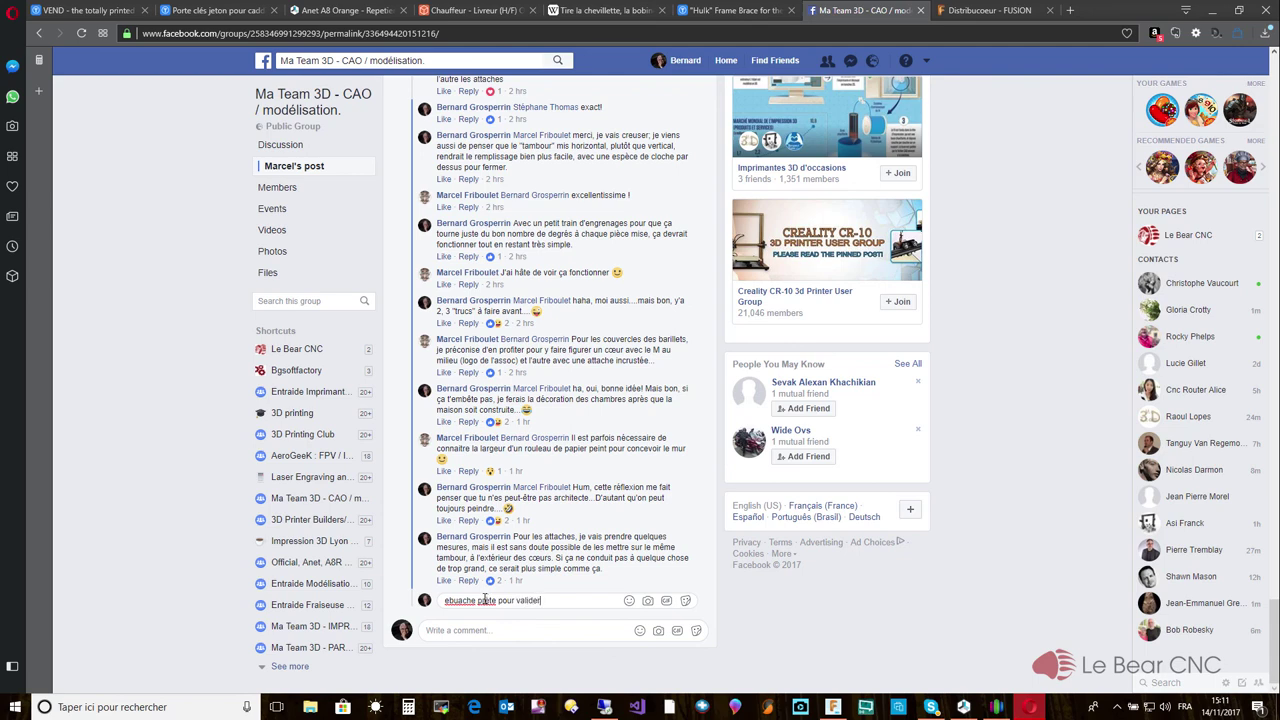
type("concept")
Correct the reply's first word to "Ebauche" and paste the copied design link on a new line below the sentence.
key("Home")
type("E")
key("Delete")
type("a")
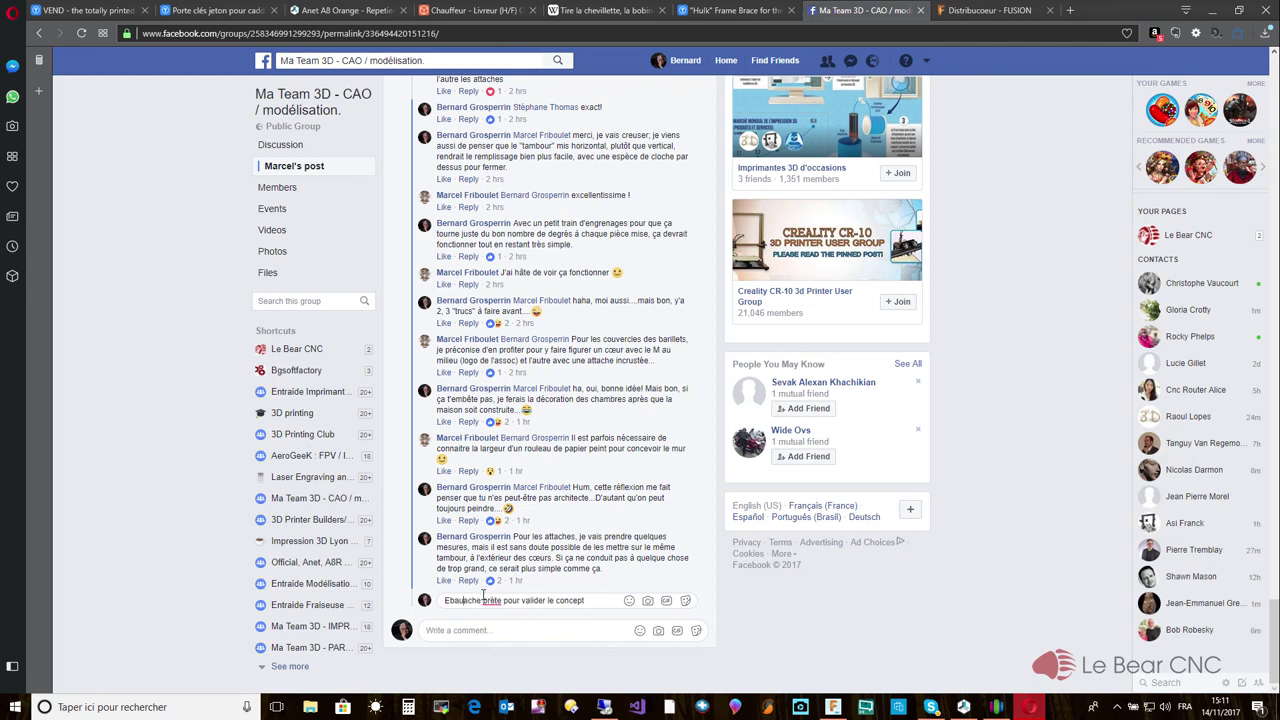
left_click(483, 598)
key("Delete")
type(":")
key("shift+Return")
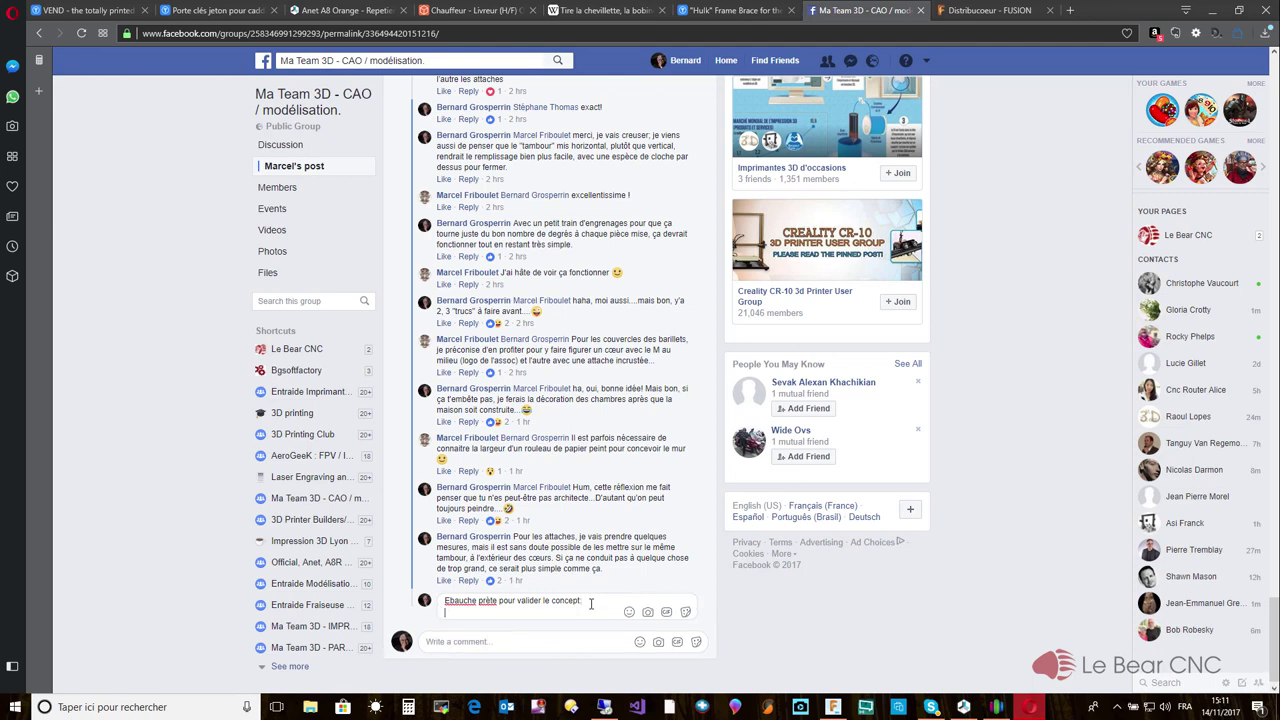
key("ctrl+v")
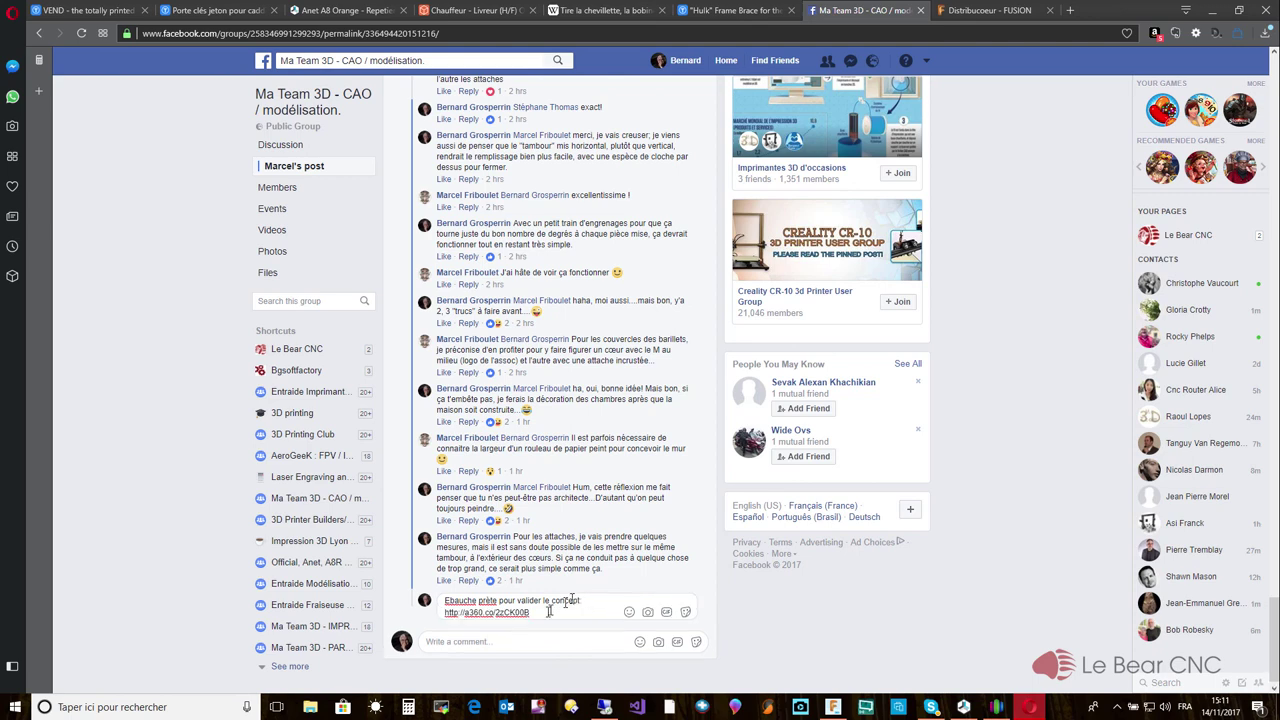
Apply the spelling suggestions "Ébauche" and "prête" in the reply and post it.
right_click(455, 600)
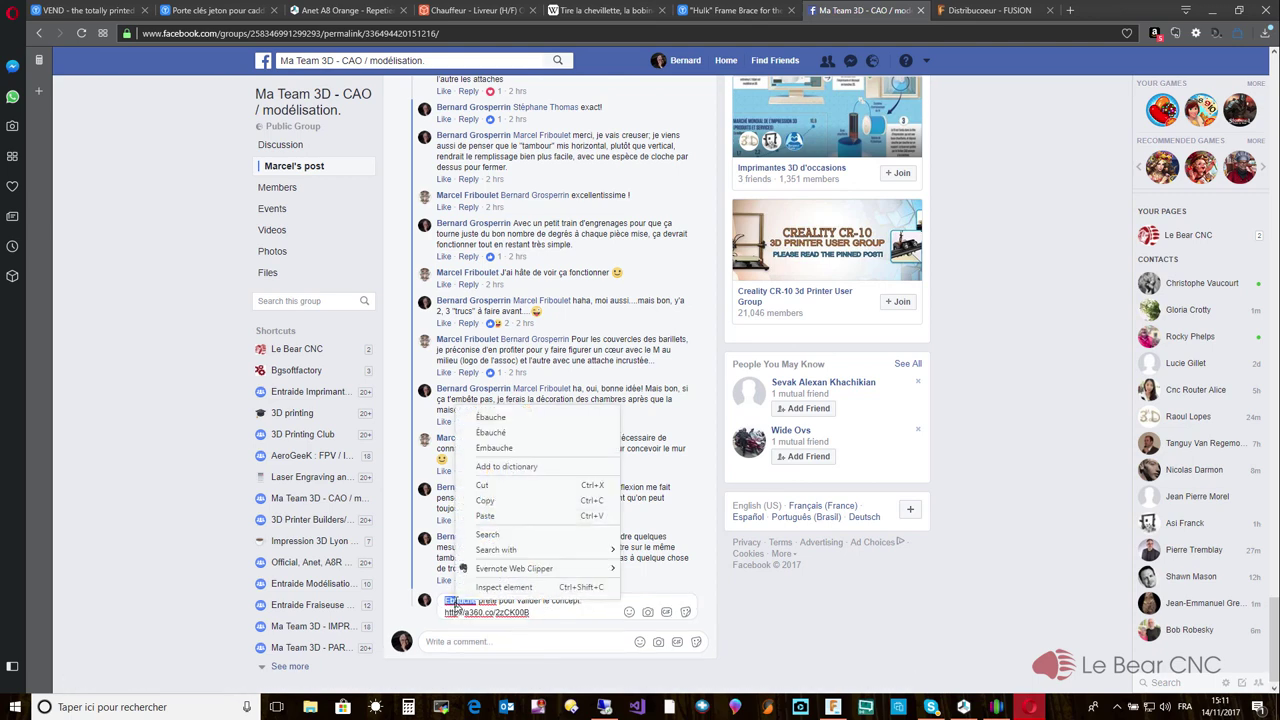
left_click(507, 416)
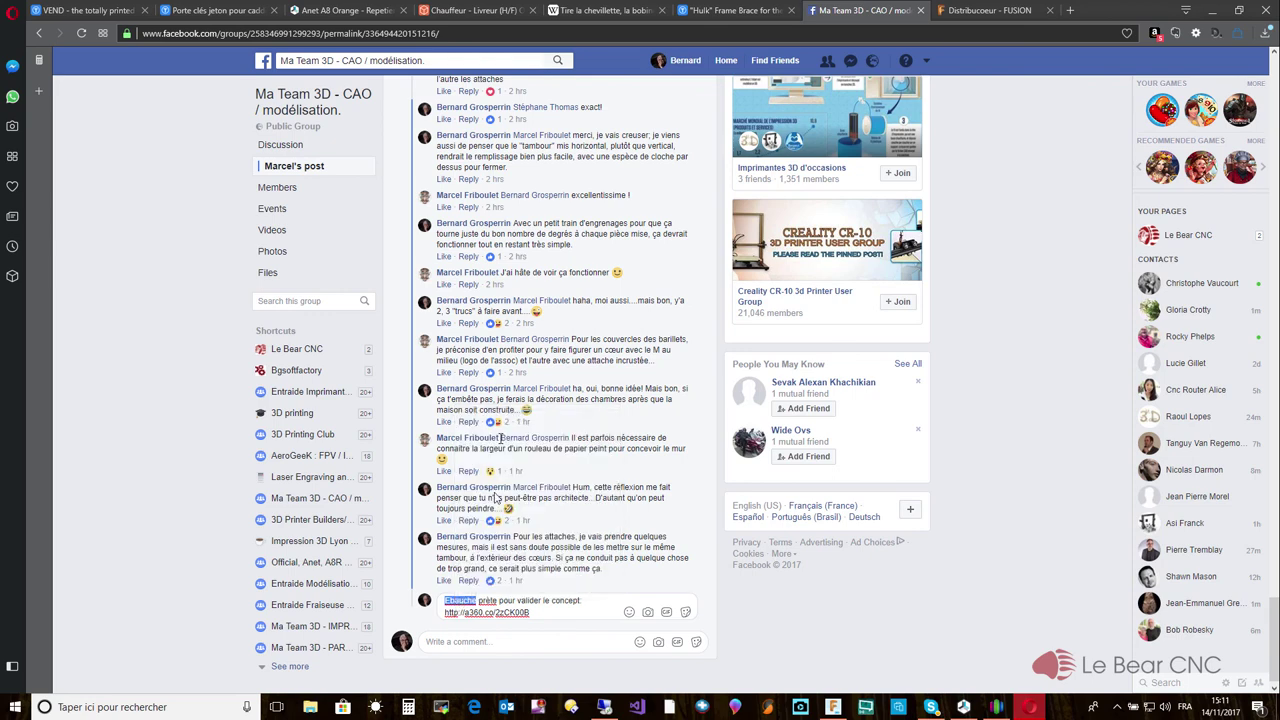
right_click(489, 600)
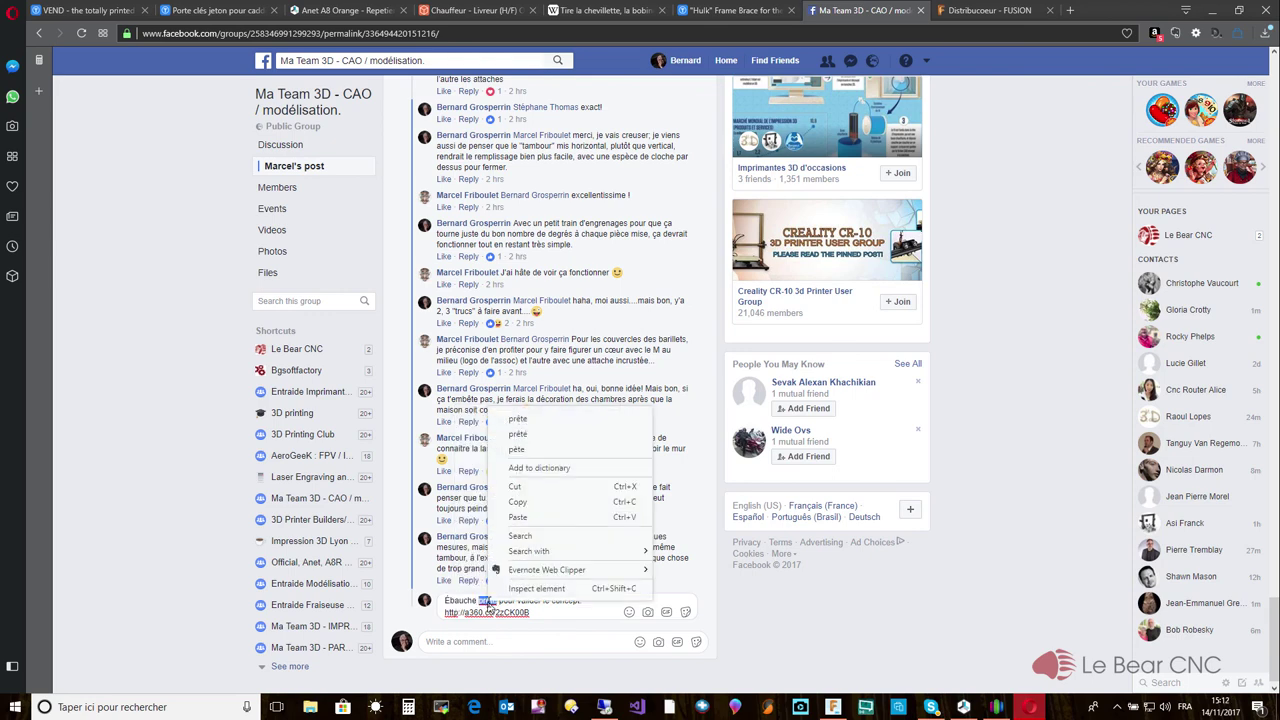
left_click(521, 425)
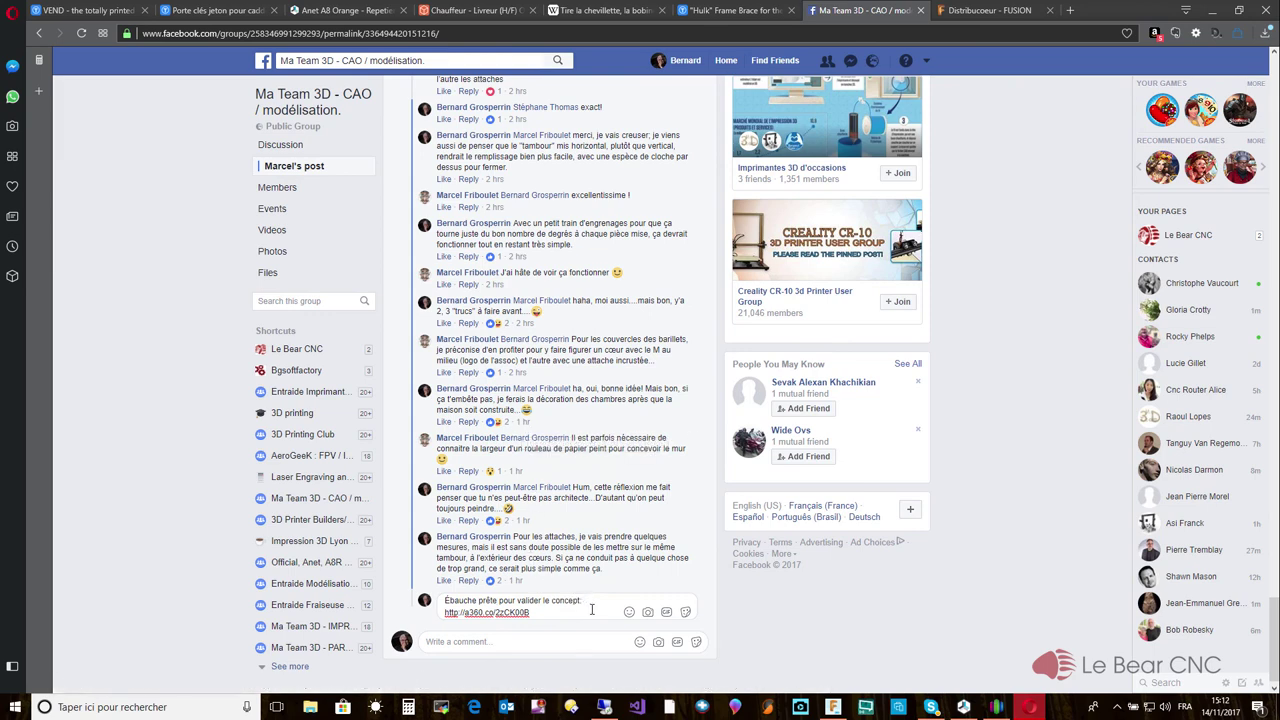
key("Return")
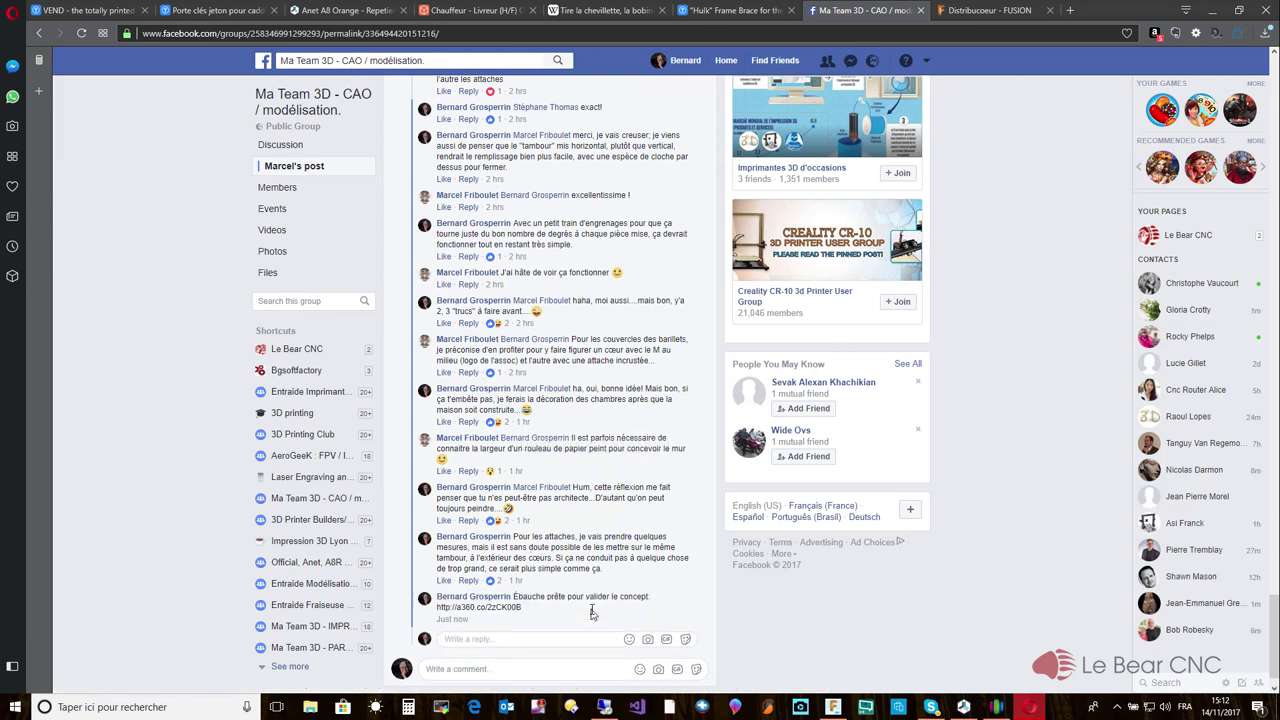